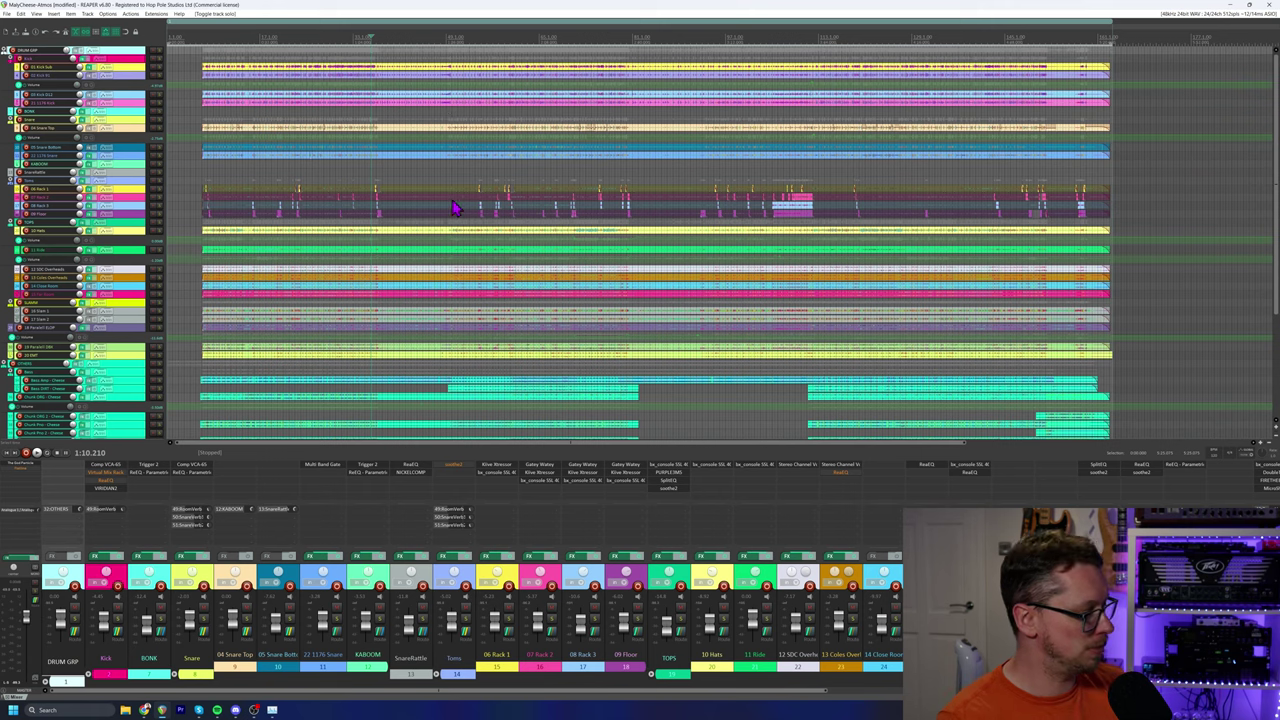
Open the Multi Band Gate on the Snare folder track and make a time selection starting around 0:32 in the song.
{"action": "left_click", "coordinate": [336, 474]}
{"action": "left_click_drag", "start_coordinate": [434, 160], "coordinate": [462, 114]}
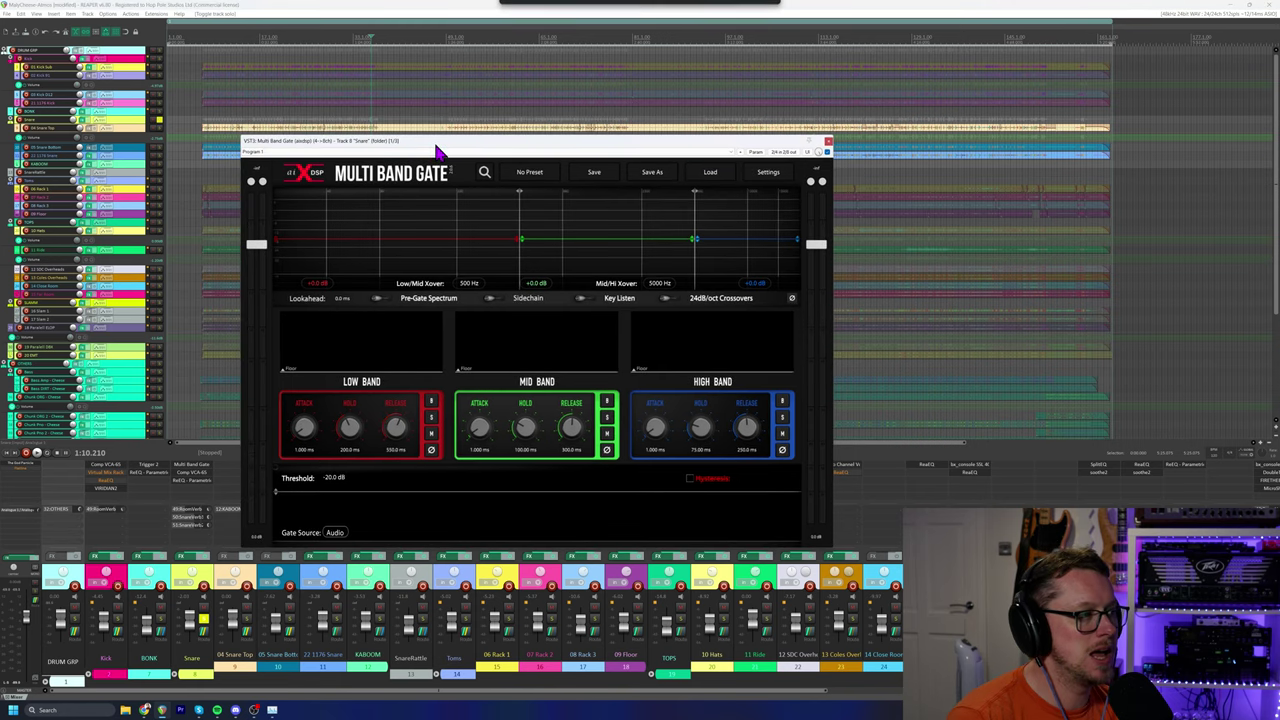
{"action": "left_click_drag", "start_coordinate": [263, 38], "coordinate": [372, 38]}
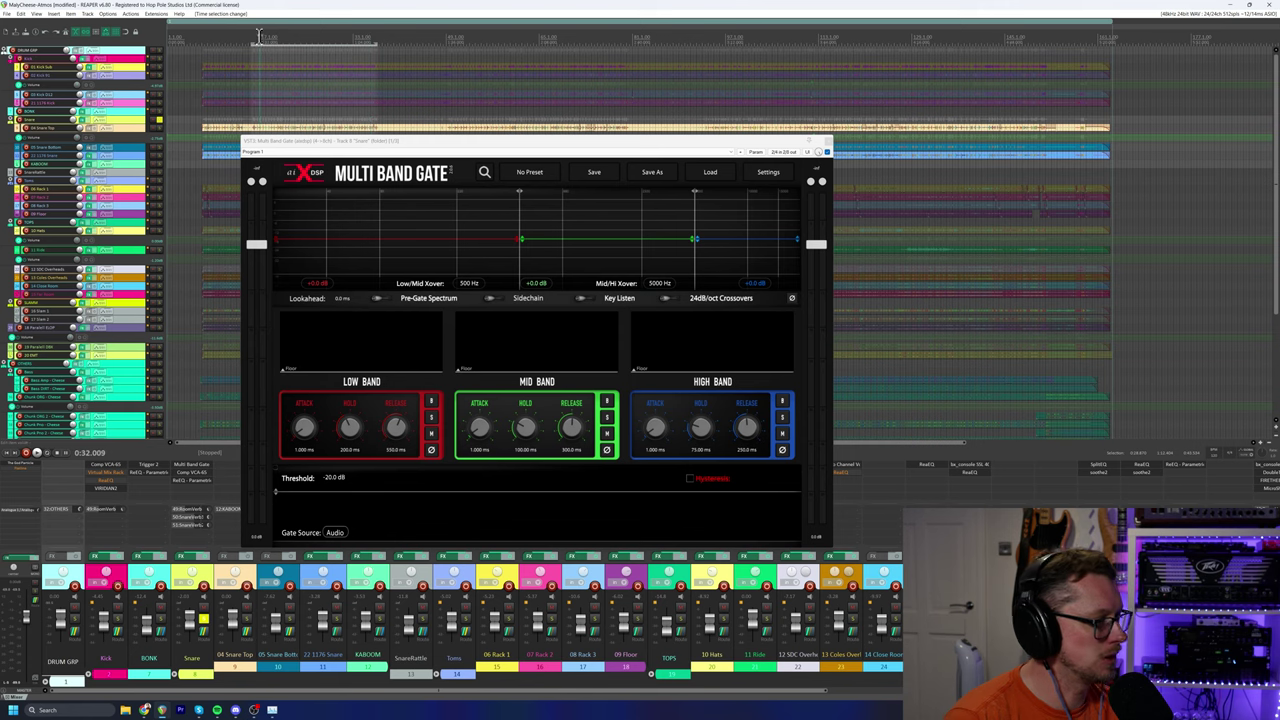
{"action": "scroll", "coordinate": [424, 102], "scroll_direction": "up", "scroll_amount": 5}
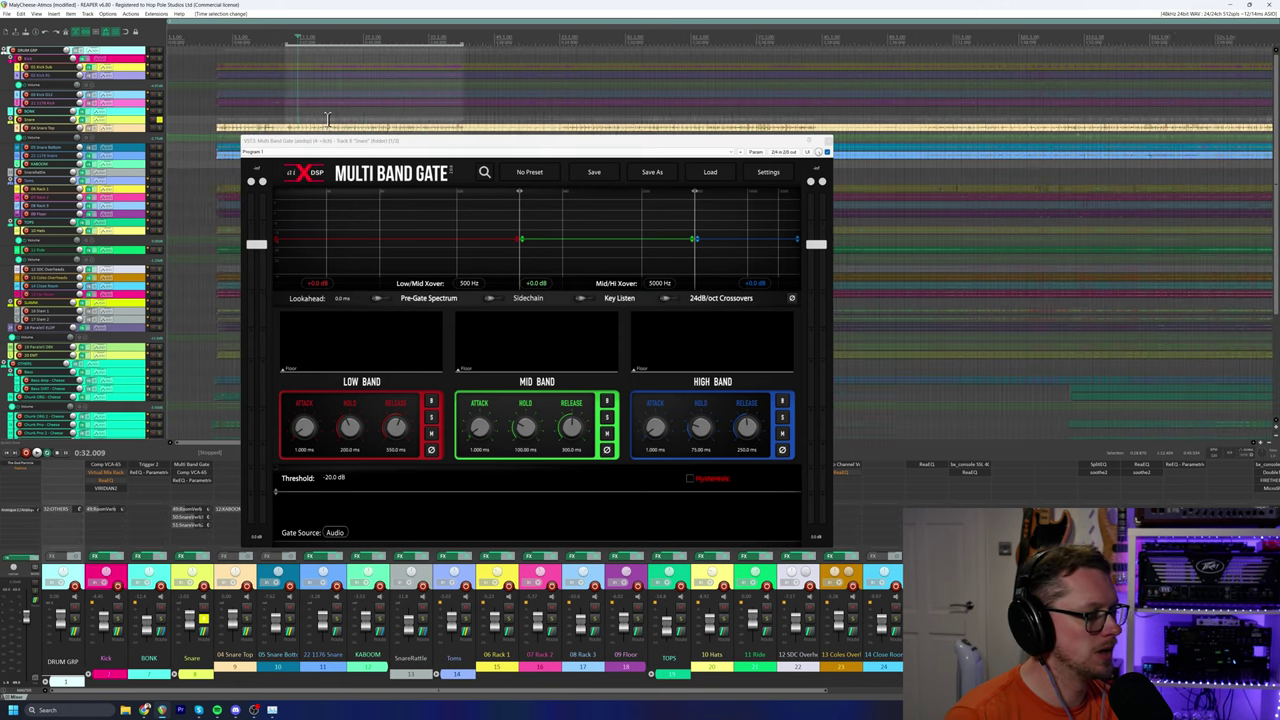
{"action": "left_click_drag", "start_coordinate": [454, 143], "coordinate": [488, 145]}
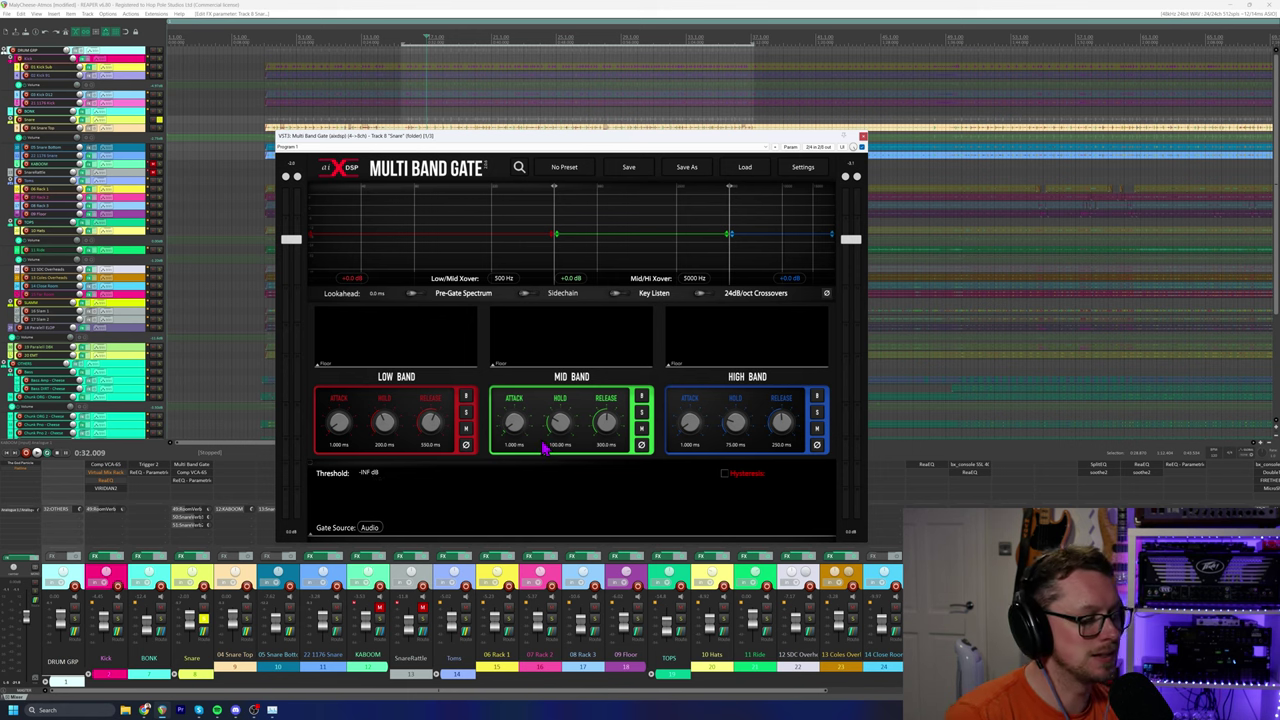
Play the soloed snare over the time selection and listen to it with the gate open.
{"action": "key", "text": "space"}
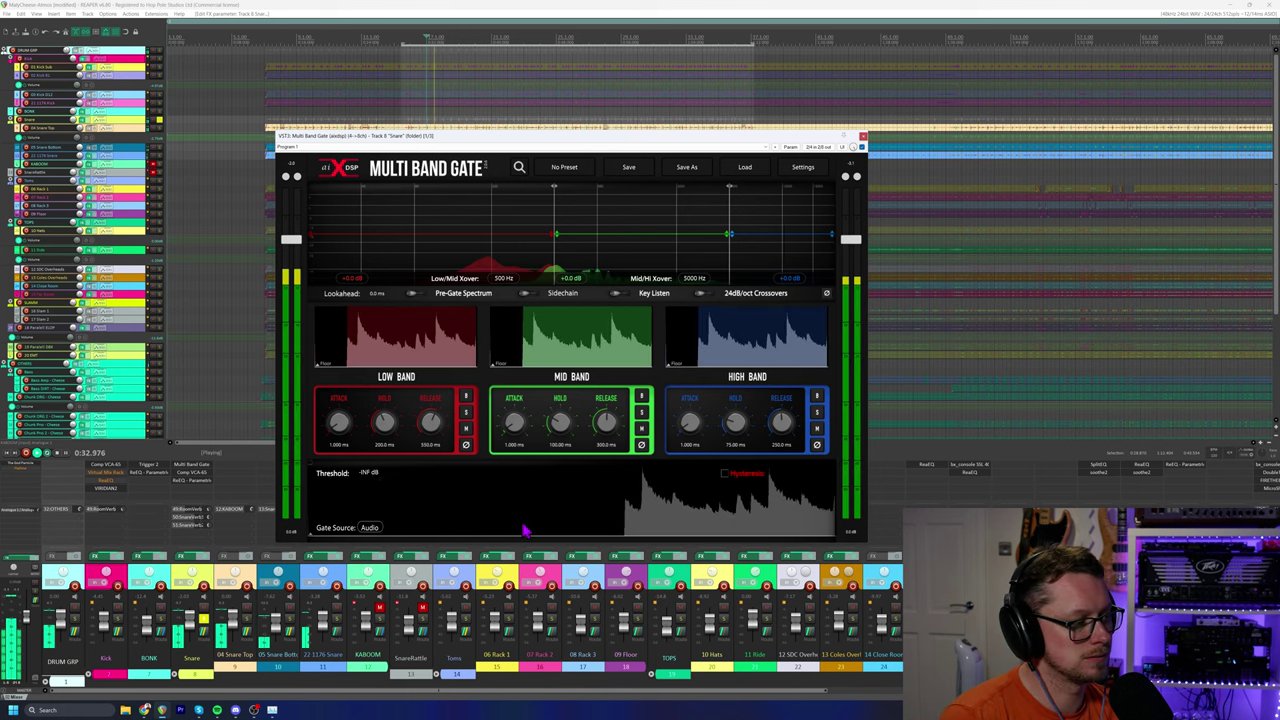
{"action": "mouse_move", "coordinate": [509, 143]}
{"action": "left_mouse_down"}
{"action": "mouse_move", "coordinate": [531, 163]}
{"action": "mouse_move", "coordinate": [500, 165]}
{"action": "left_mouse_up"}
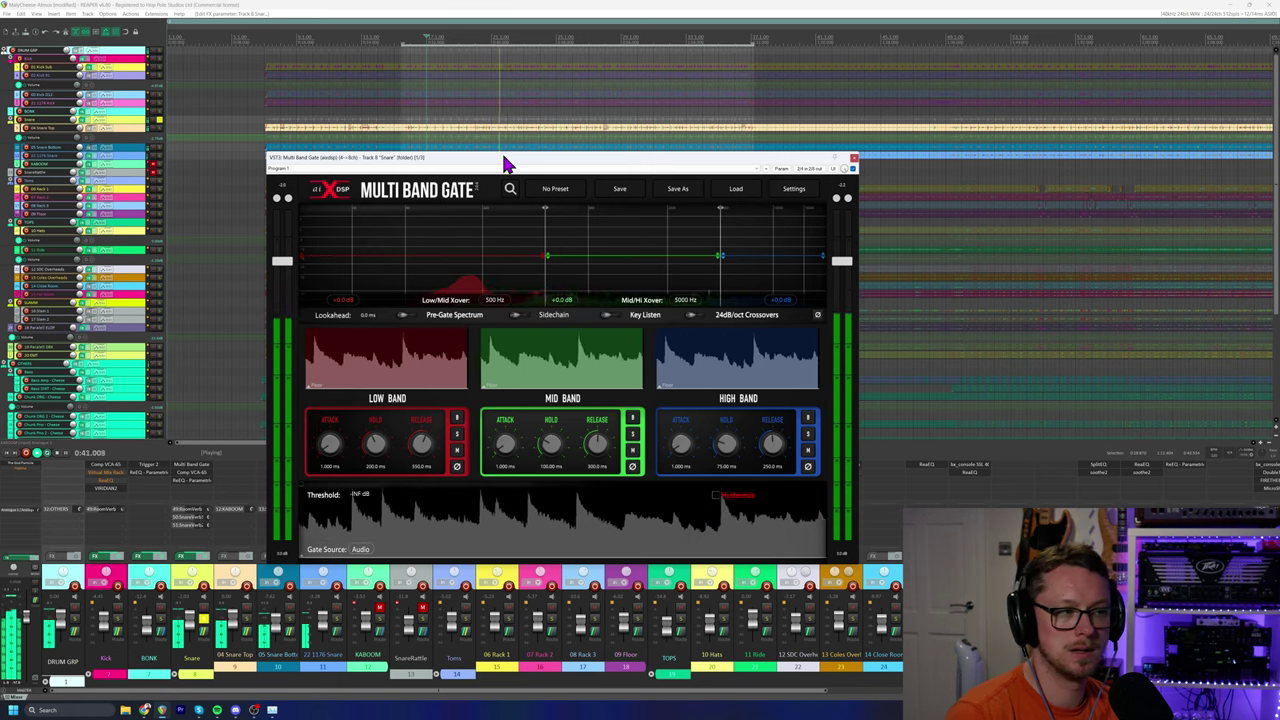
{"action": "key", "text": "space"}
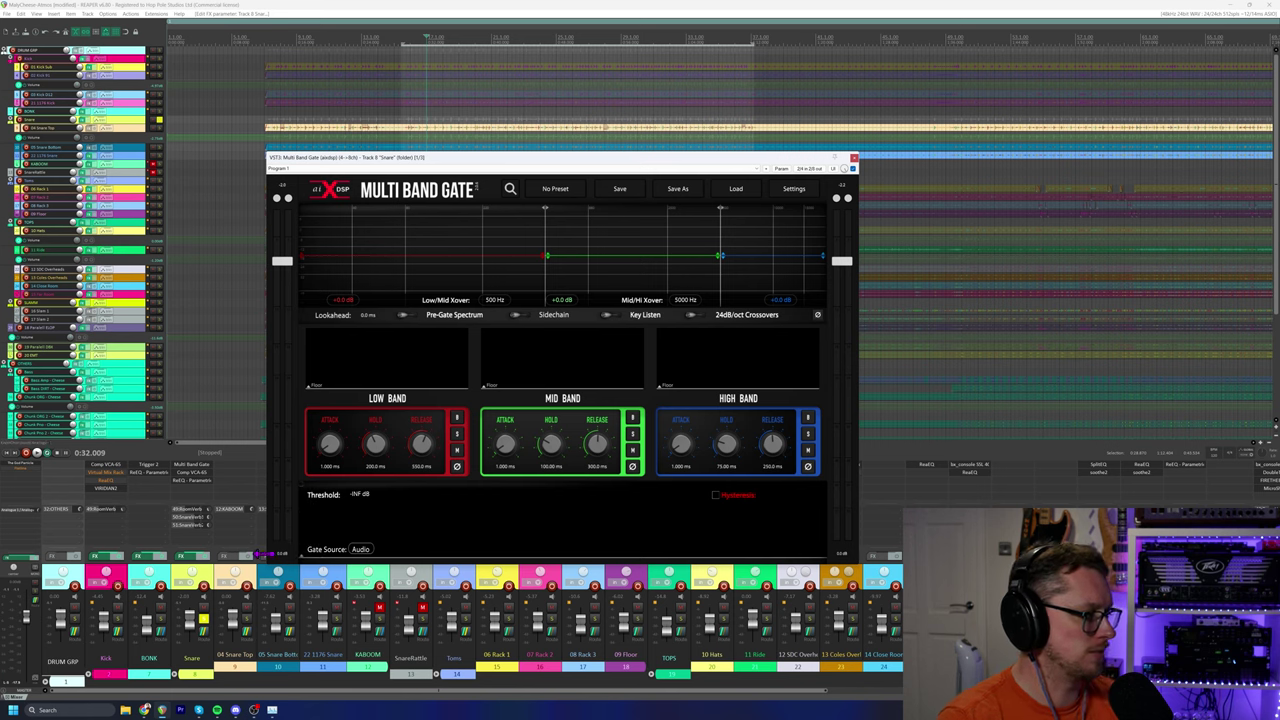
Mute the Snare track's reverb sends and review its Comp VCA-65 and ReaEQ plugins, closing both windows.
{"action": "left_click", "coordinate": [188, 524]}
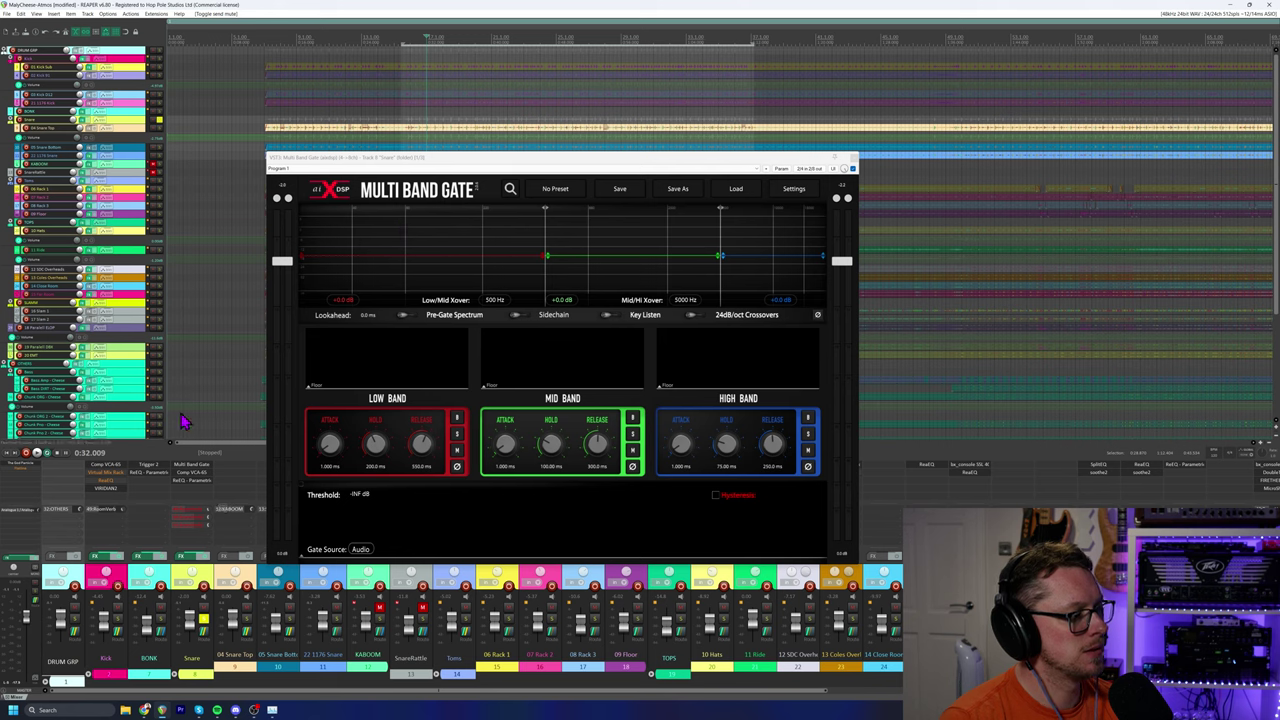
{"action": "left_click", "coordinate": [186, 474]}
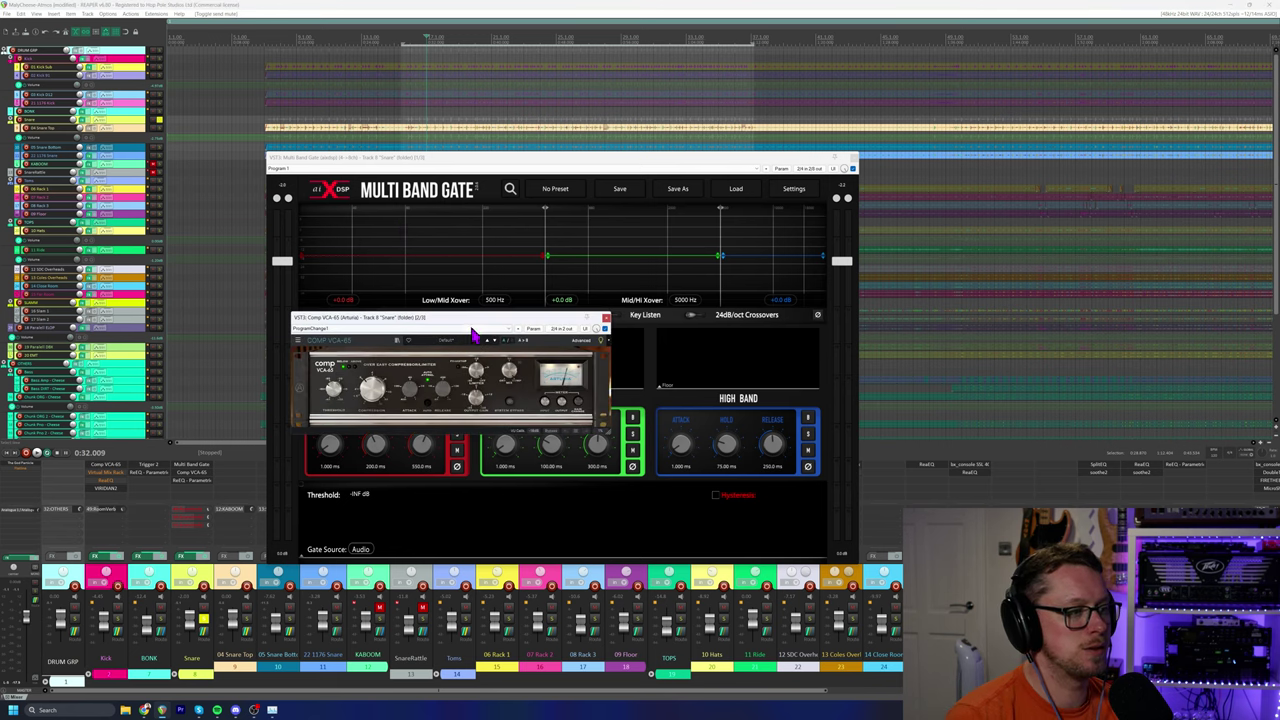
{"action": "left_click", "coordinate": [190, 482]}
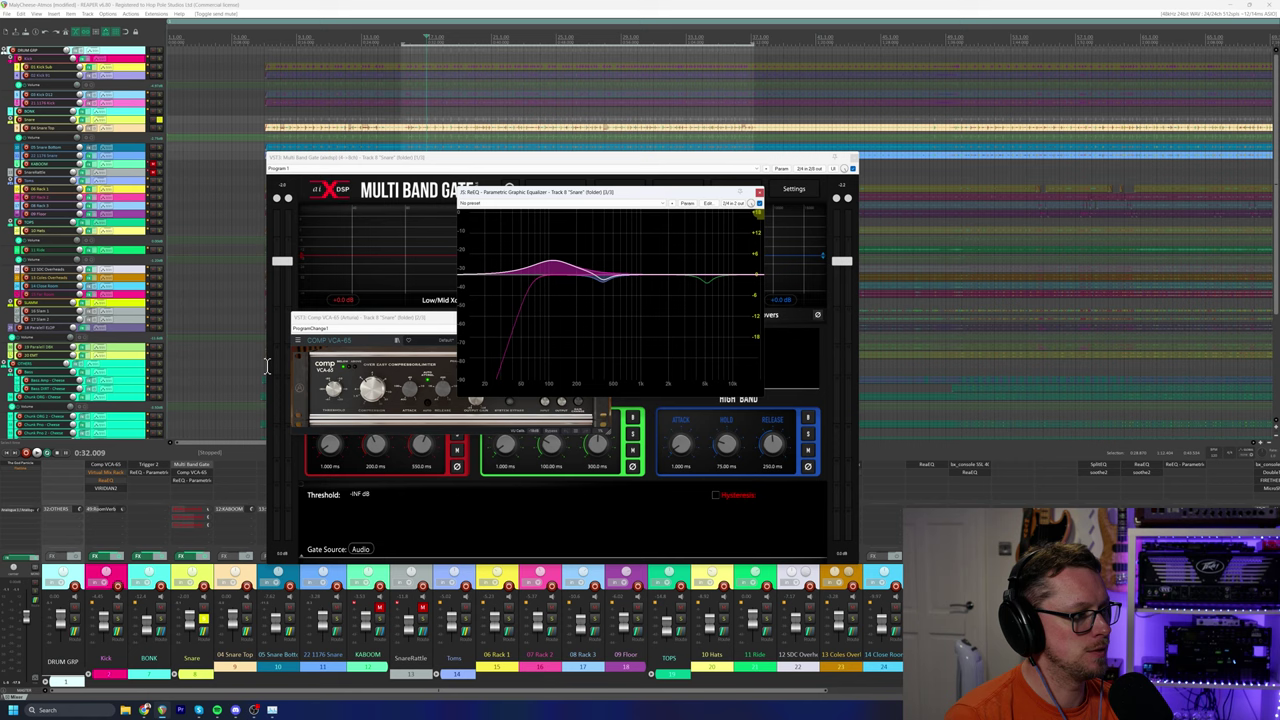
{"action": "left_click_drag", "start_coordinate": [540, 200], "coordinate": [380, 450]}
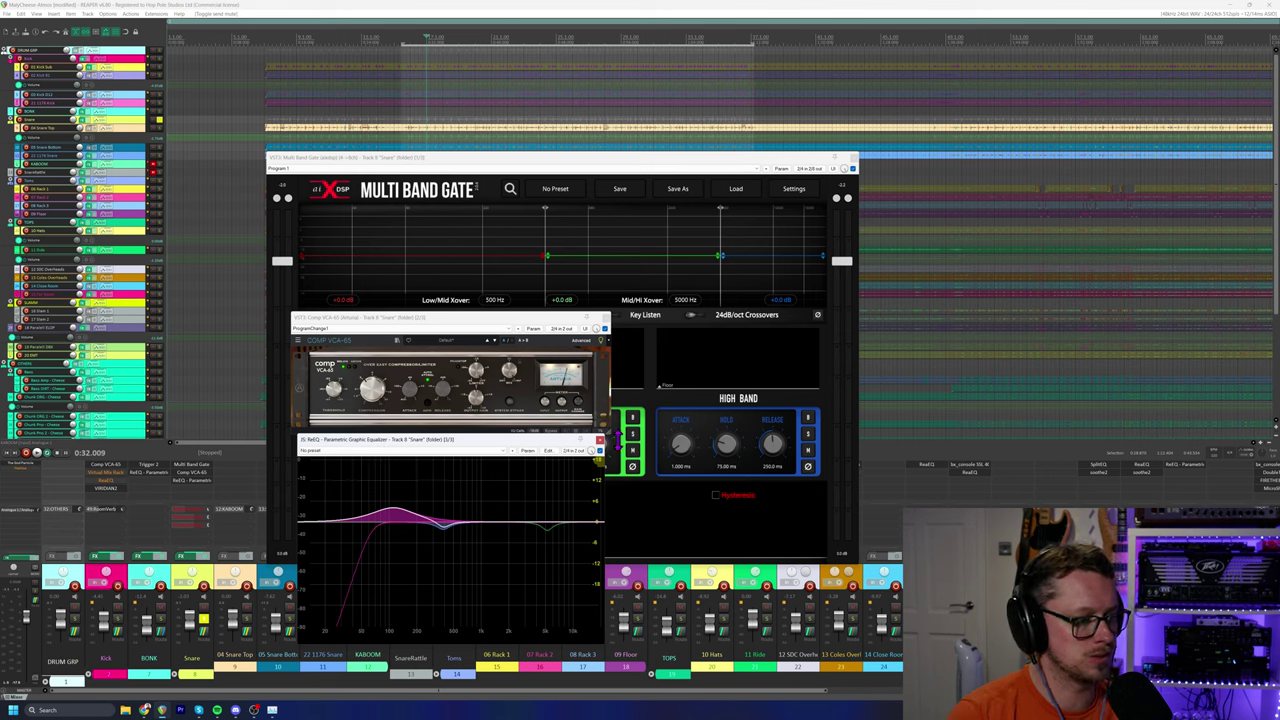
{"action": "left_click", "coordinate": [600, 441]}
{"action": "left_click", "coordinate": [606, 319]}
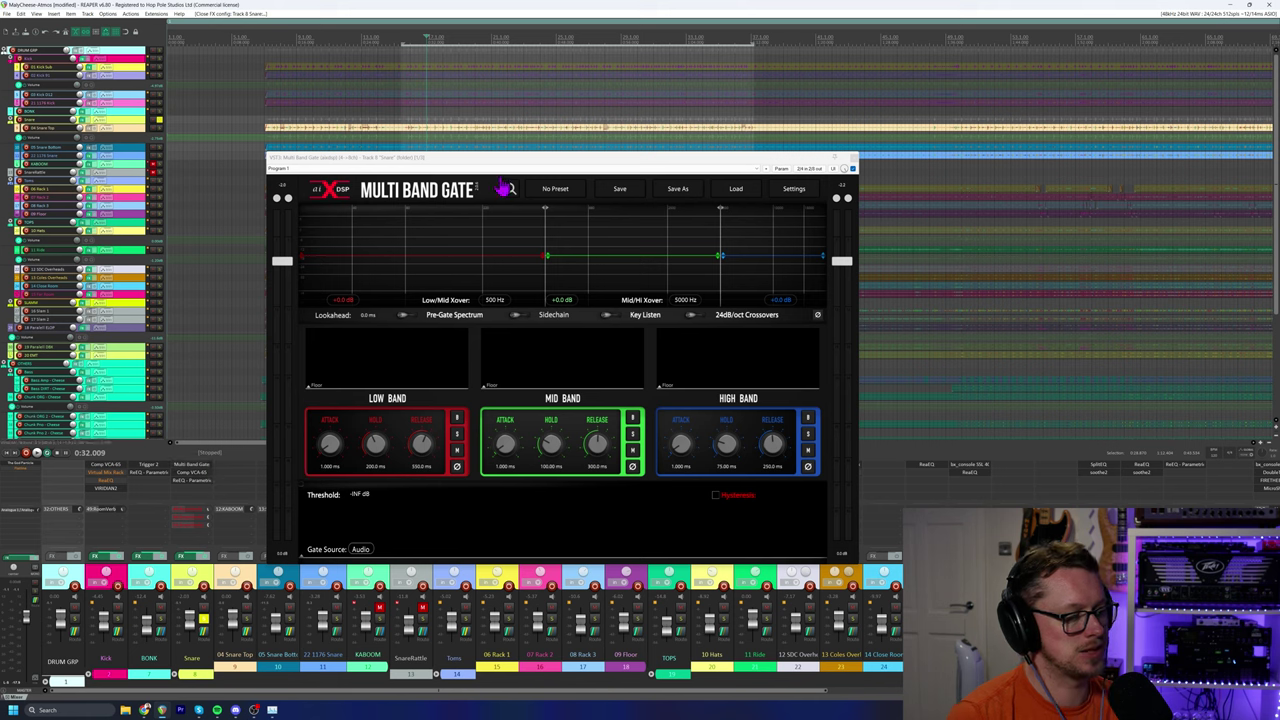
Play the soloed snare again with its reverb sends muted and listen for bleed.
{"action": "key", "text": "space"}
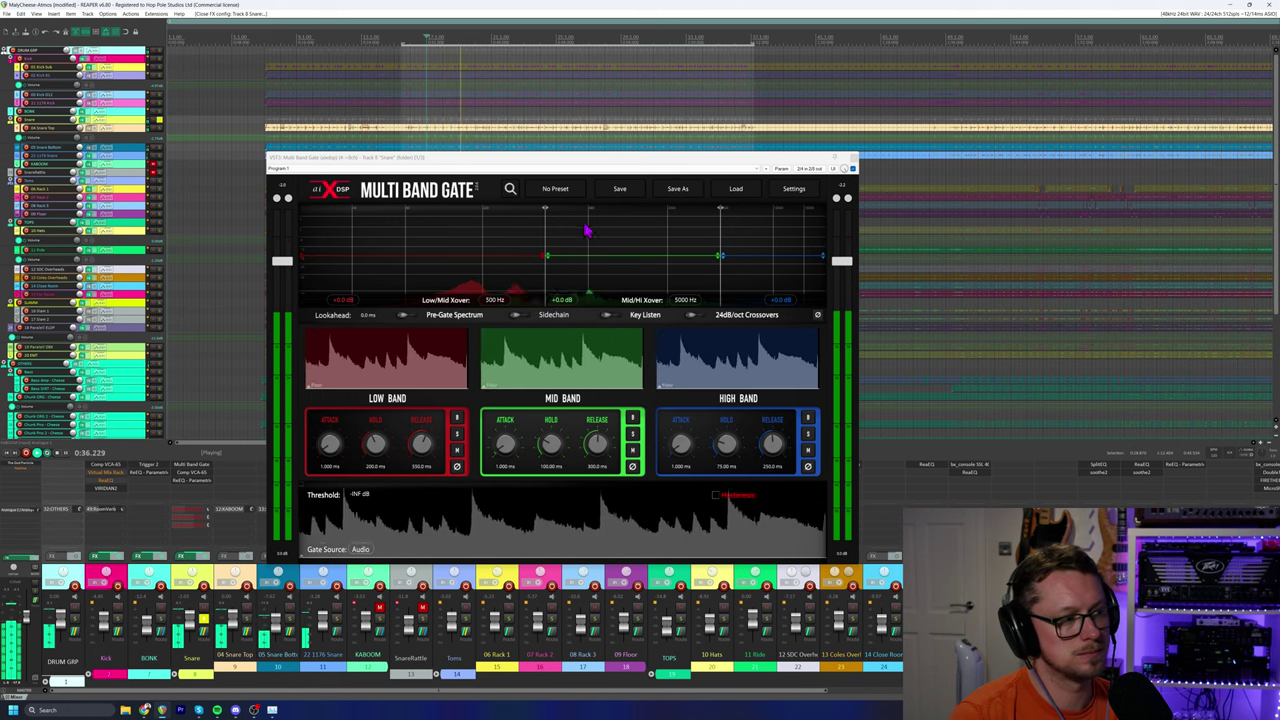
{"action": "left_click_drag", "start_coordinate": [550, 166], "coordinate": [515, 176]}
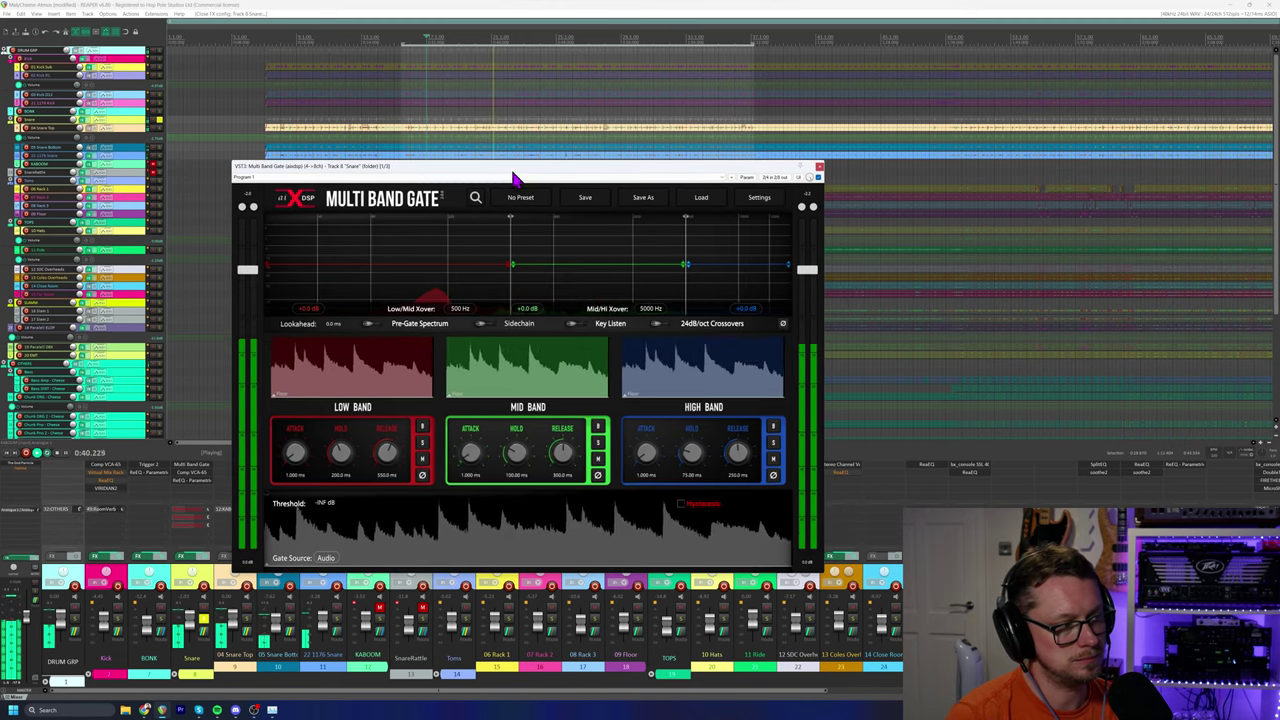
{"action": "key", "text": "space"}
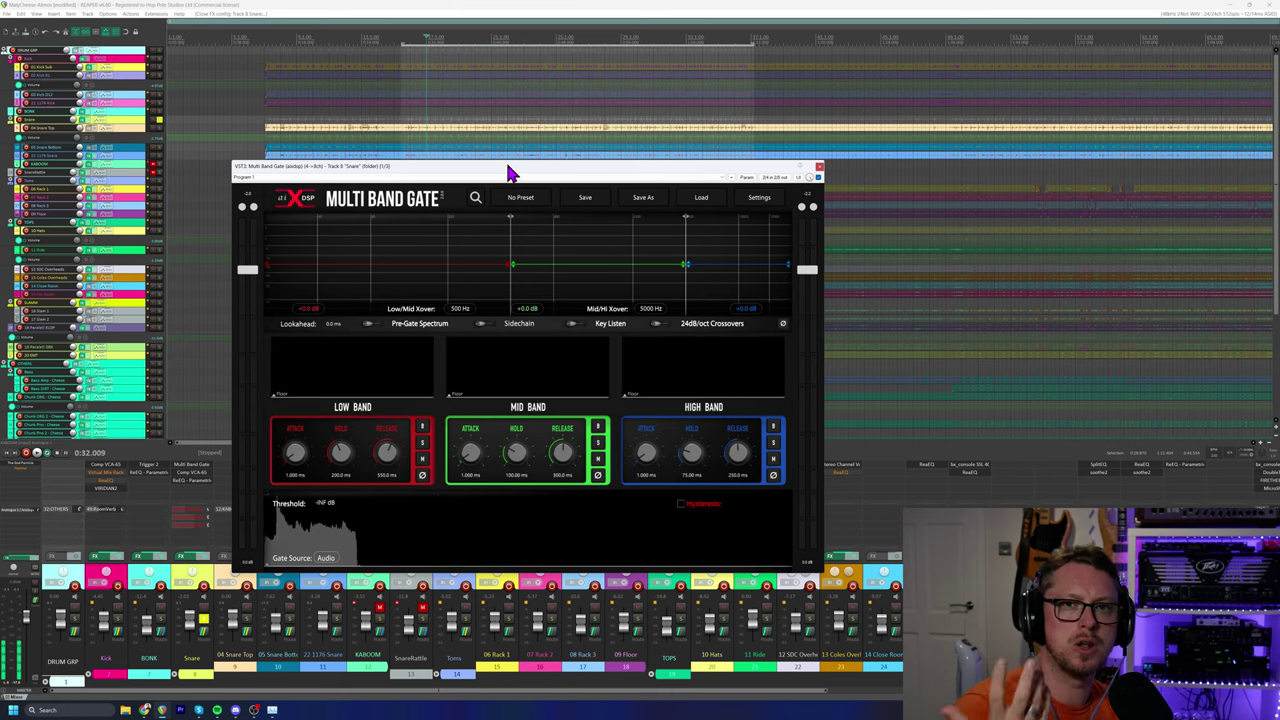
Make a time selection starting around 4:51 near the end of the song and play the soloed snare there.
{"action": "scroll", "coordinate": [578, 82], "scroll_direction": "down", "scroll_amount": 3}
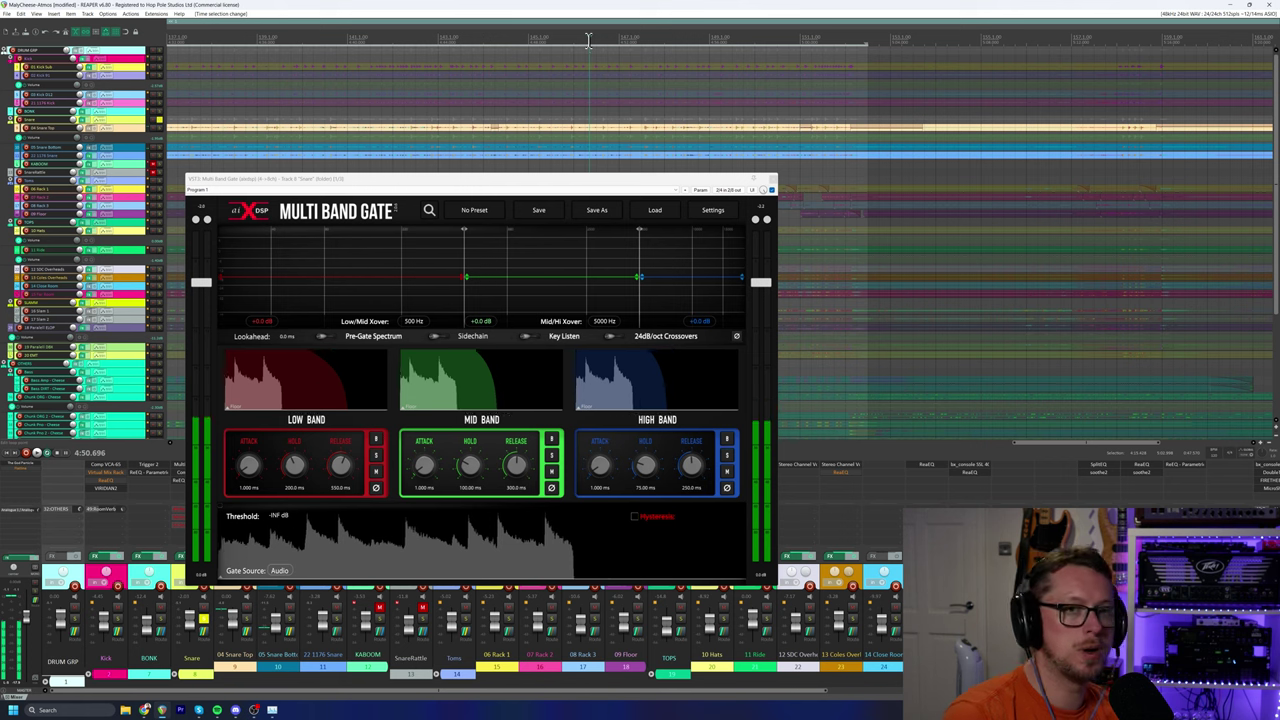
{"action": "key", "text": "space"}
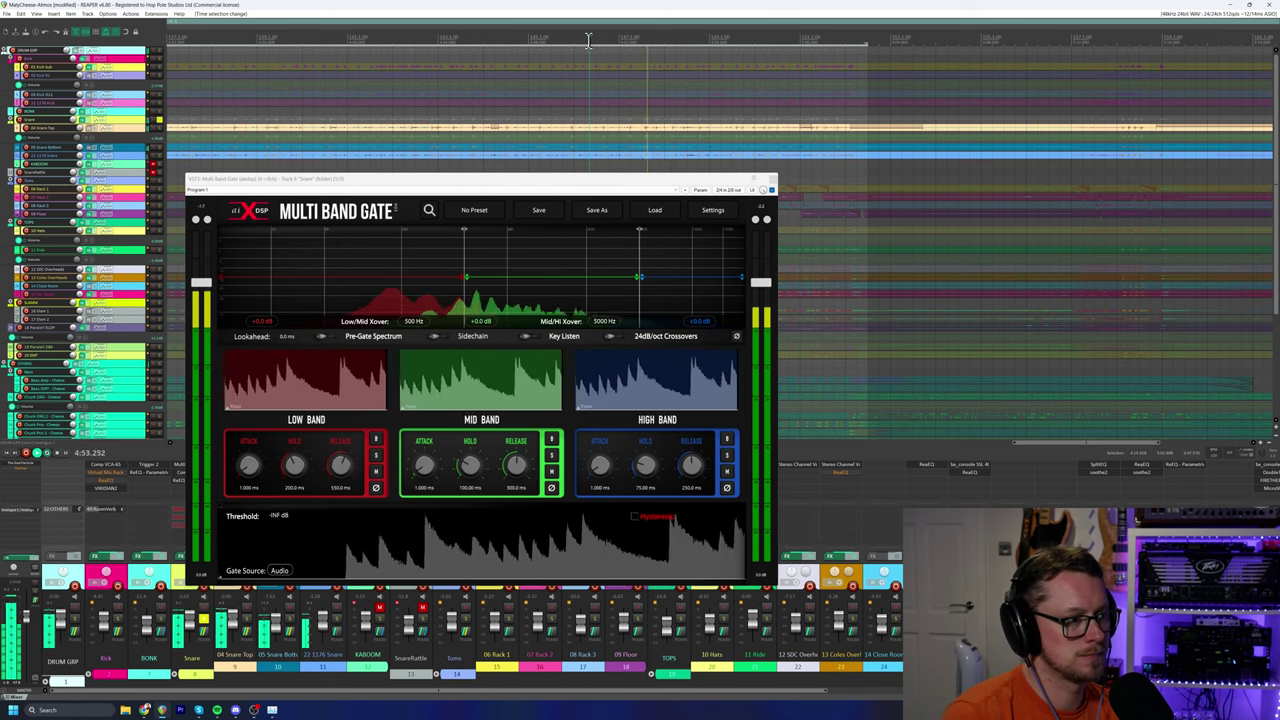
{"action": "left_click_drag", "start_coordinate": [700, 186], "coordinate": [735, 190]}
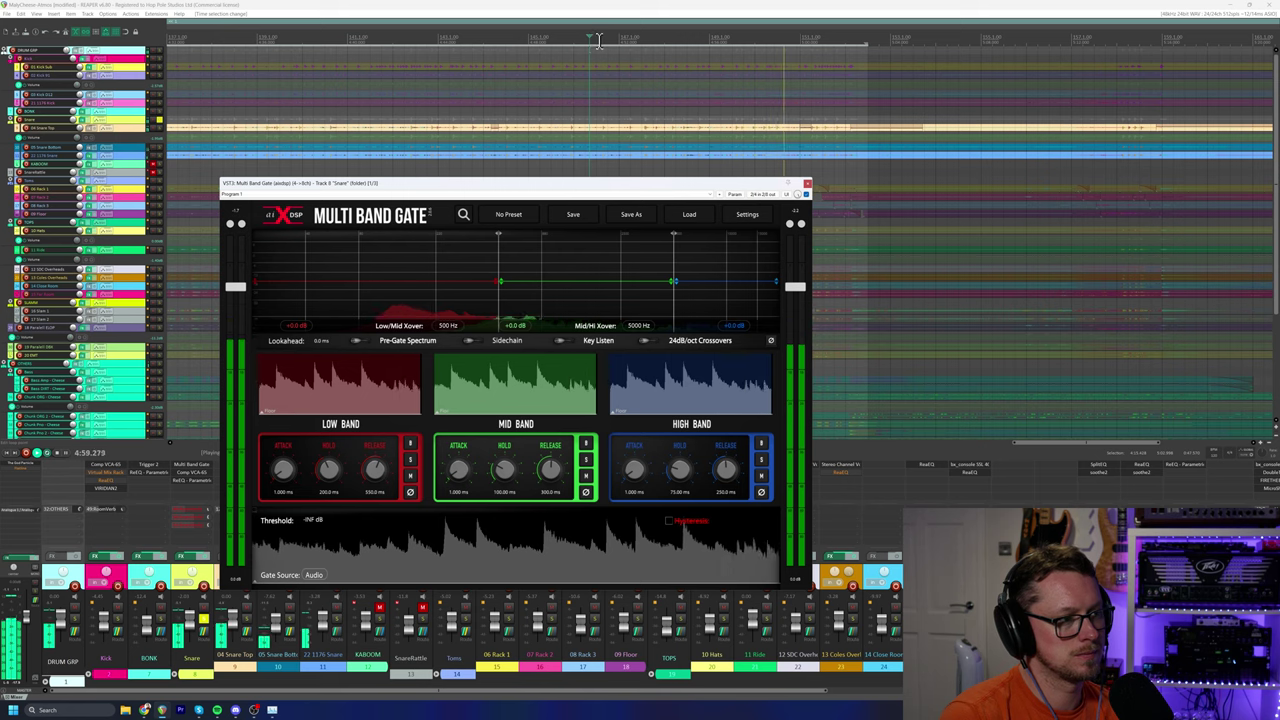
{"action": "key", "text": "space"}
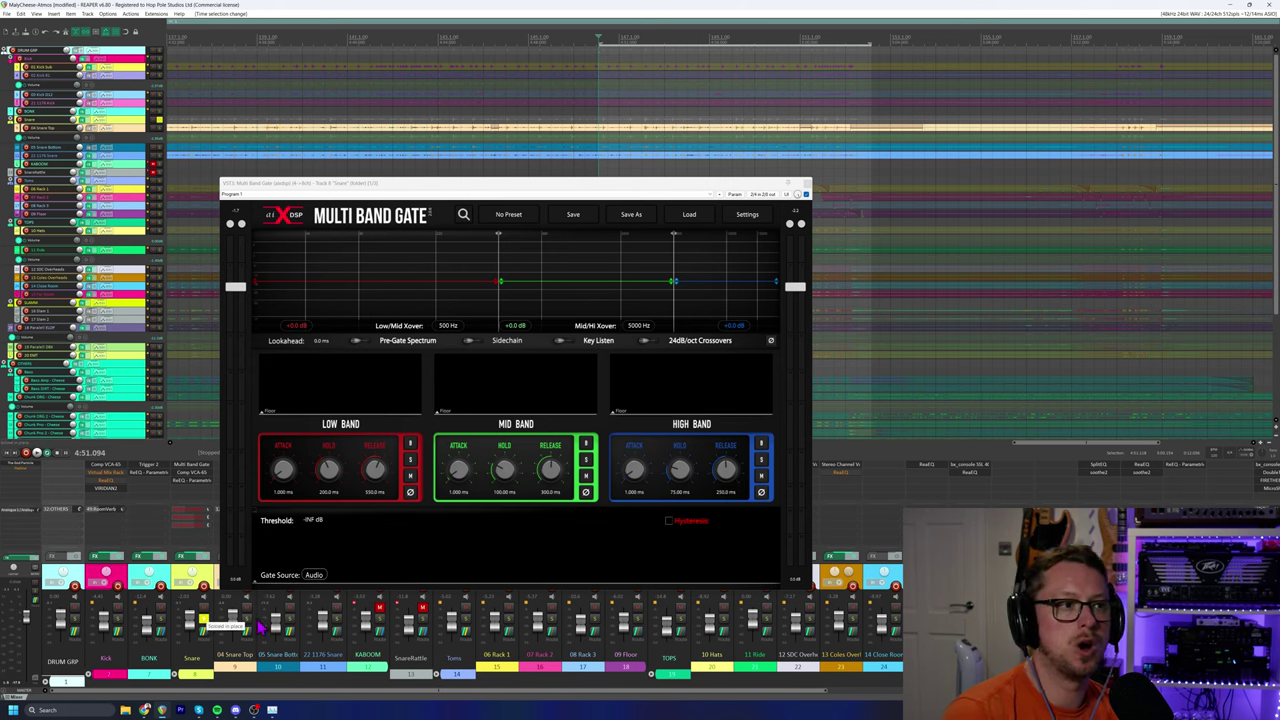
Compare the snare in the full mix by unsoloing it for playback, and solo it again.
{"action": "left_click", "coordinate": [203, 625]}
{"action": "key", "text": "space"}
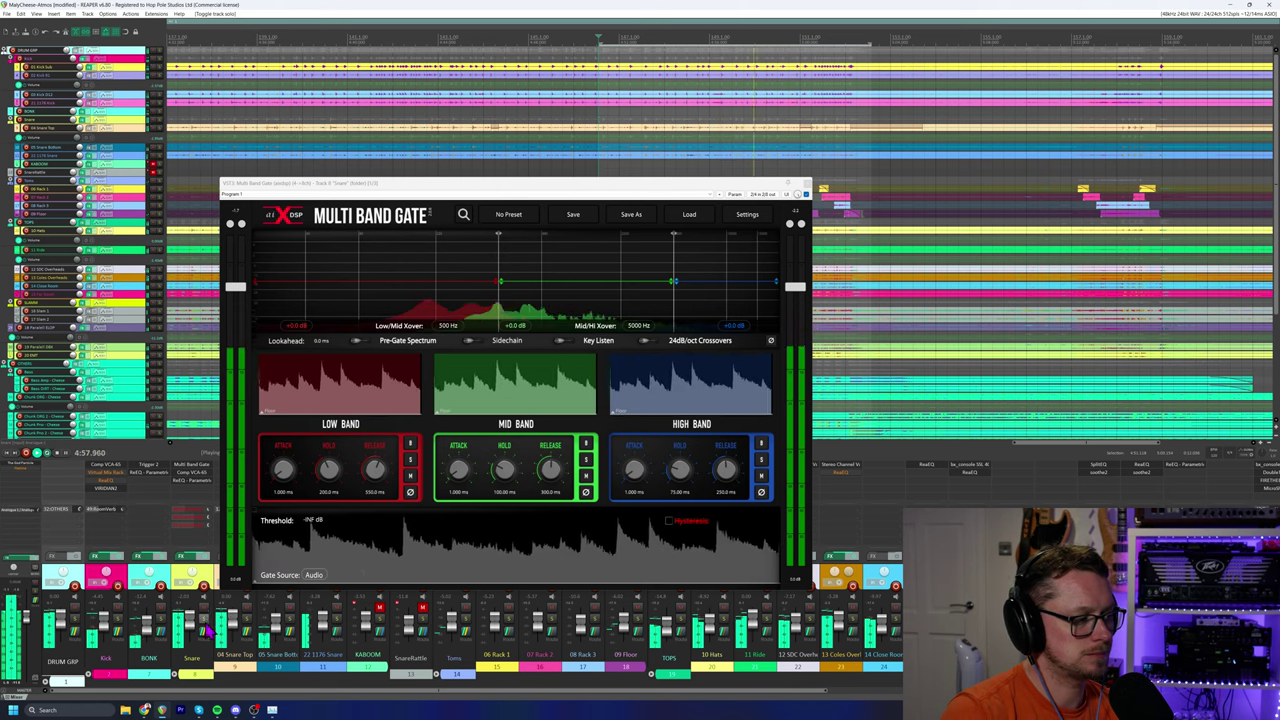
{"action": "key", "text": "space"}
{"action": "key", "text": "space"}
Move to the middle of the song, make a time selection around 1:45 and audition the soloed snare.
{"action": "scroll", "coordinate": [729, 108], "scroll_direction": "down", "scroll_amount": 2}
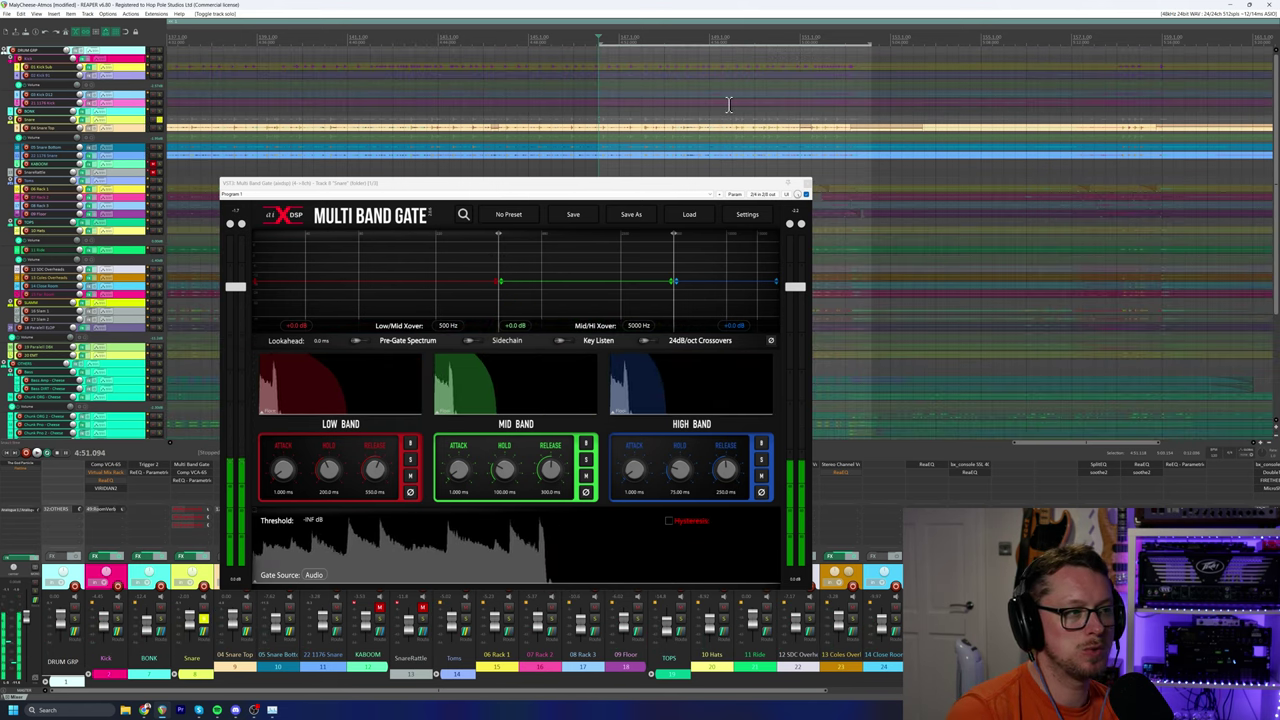
{"action": "scroll", "coordinate": [683, 113], "scroll_direction": "down", "scroll_amount": 1}
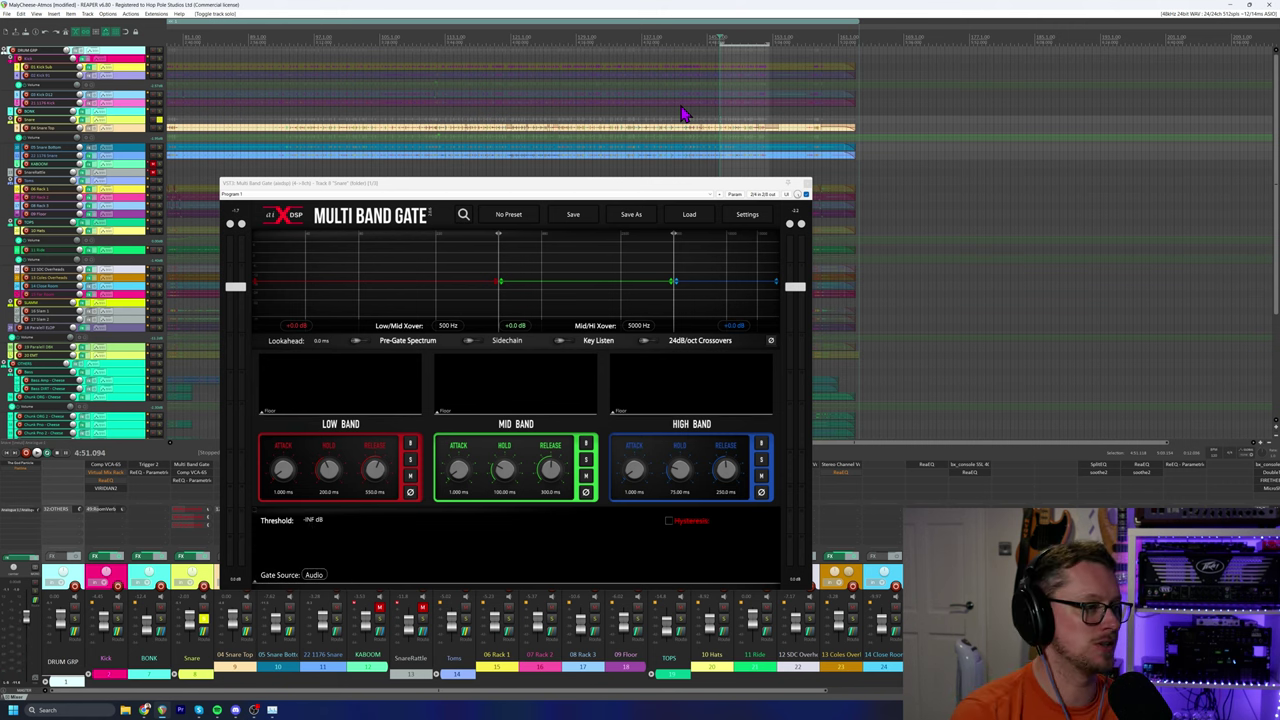
{"action": "scroll", "coordinate": [458, 84], "scroll_direction": "up", "scroll_amount": 2}
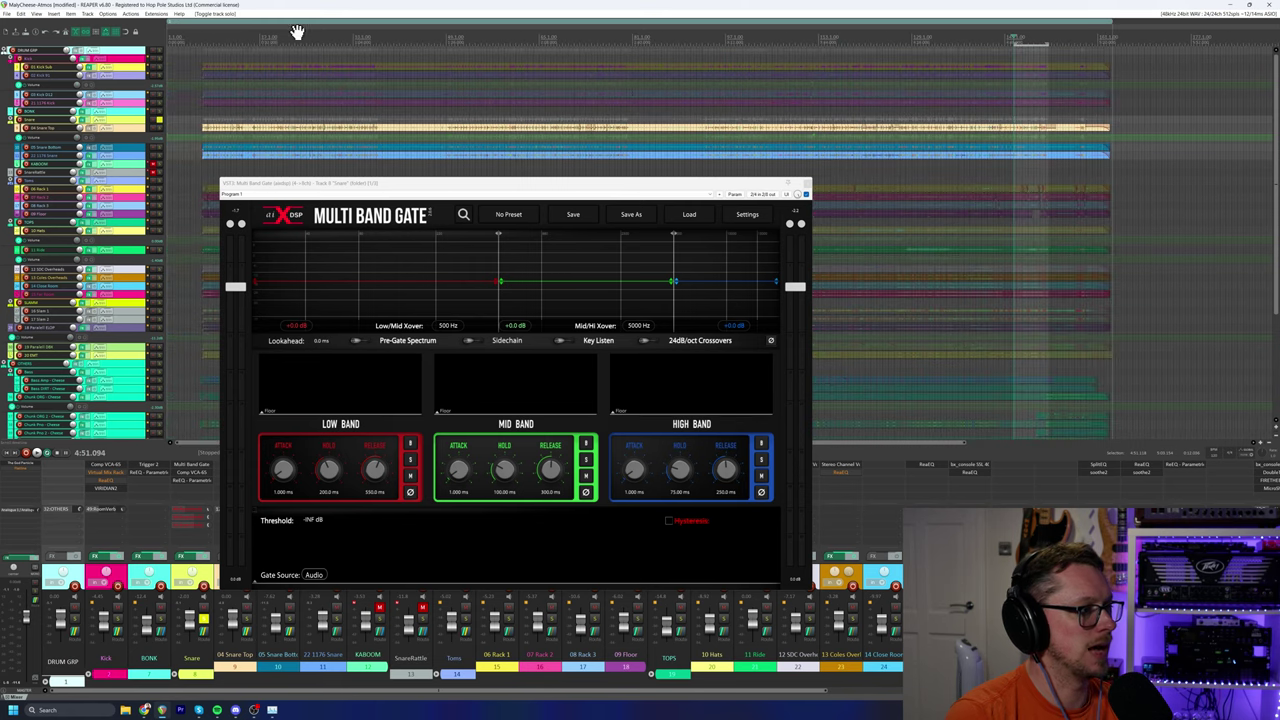
{"action": "left_click", "coordinate": [580, 47]}
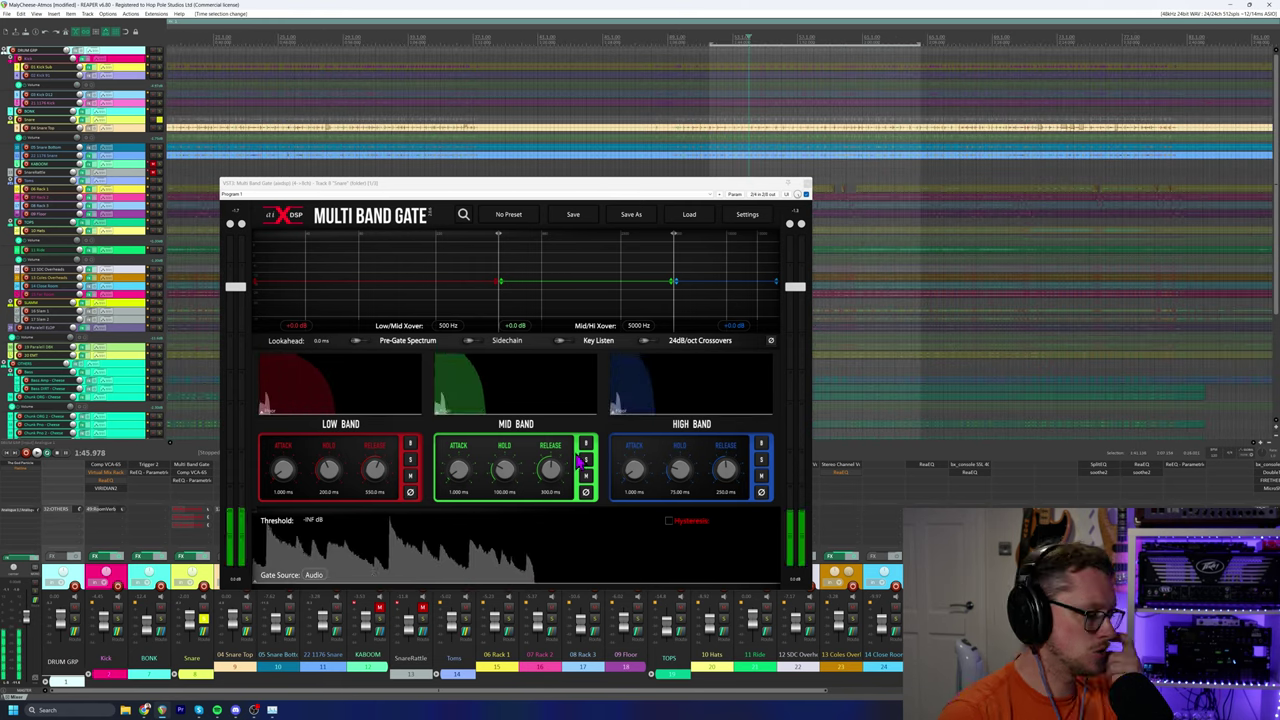
{"action": "left_click_drag", "start_coordinate": [543, 190], "coordinate": [533, 177]}
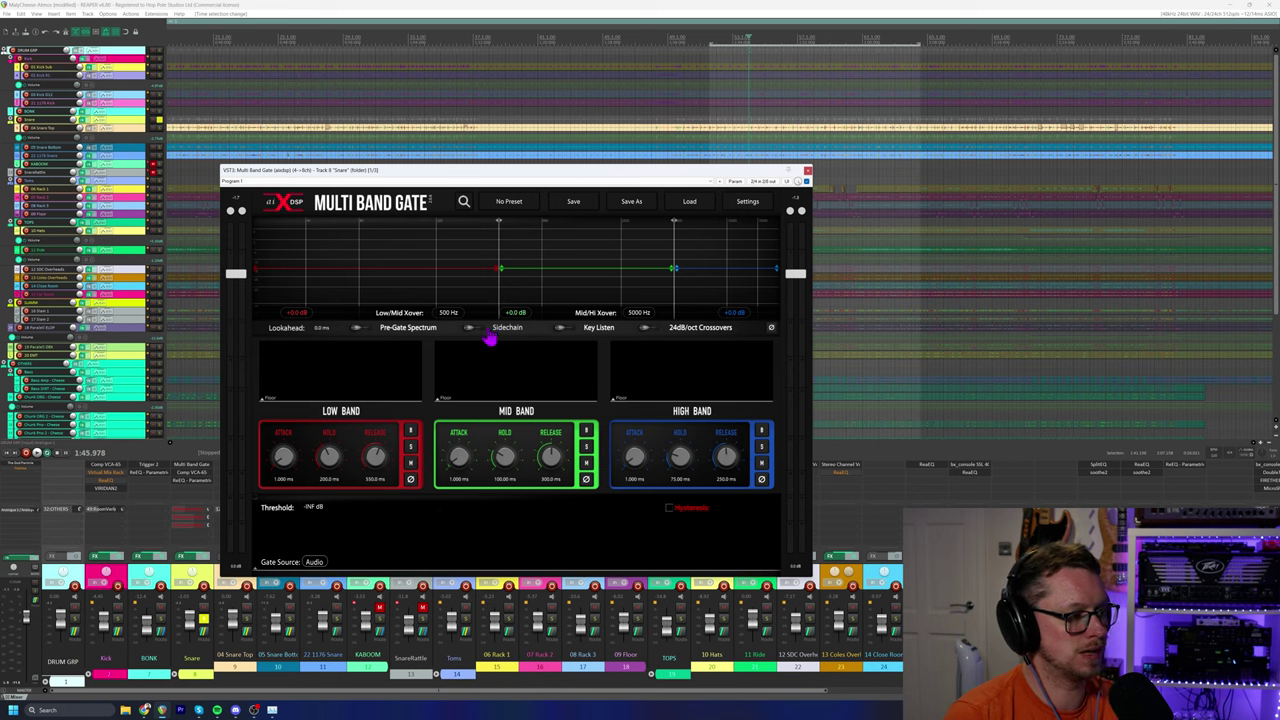
Turn on Key Listen and, during playback, set the key filter's HP Freq to 110 Hz and LP Freq to 1470 Hz.
{"action": "left_click", "coordinate": [569, 329]}
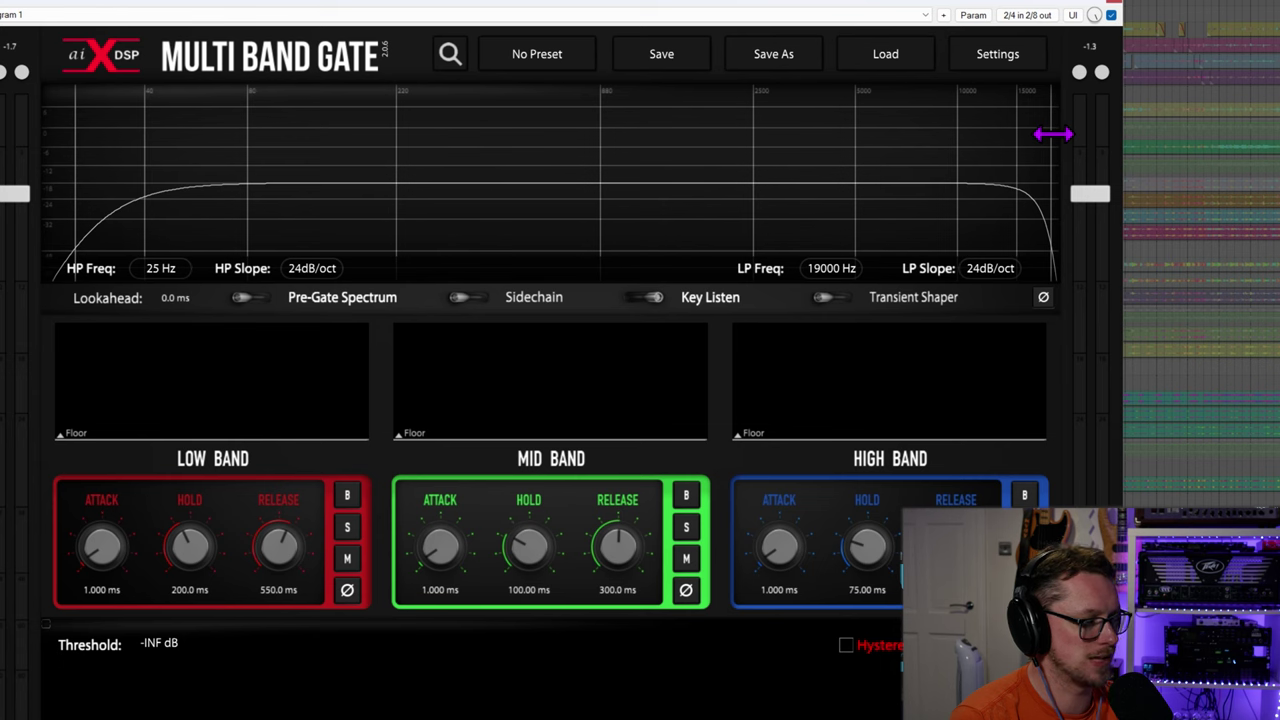
{"action": "key", "text": "space"}
{"action": "left_click_drag", "start_coordinate": [1051, 131], "coordinate": [649, 166]}
{"action": "left_click_drag", "start_coordinate": [76, 192], "coordinate": [294, 209]}
{"action": "left_click_drag", "start_coordinate": [648, 206], "coordinate": [677, 204]}
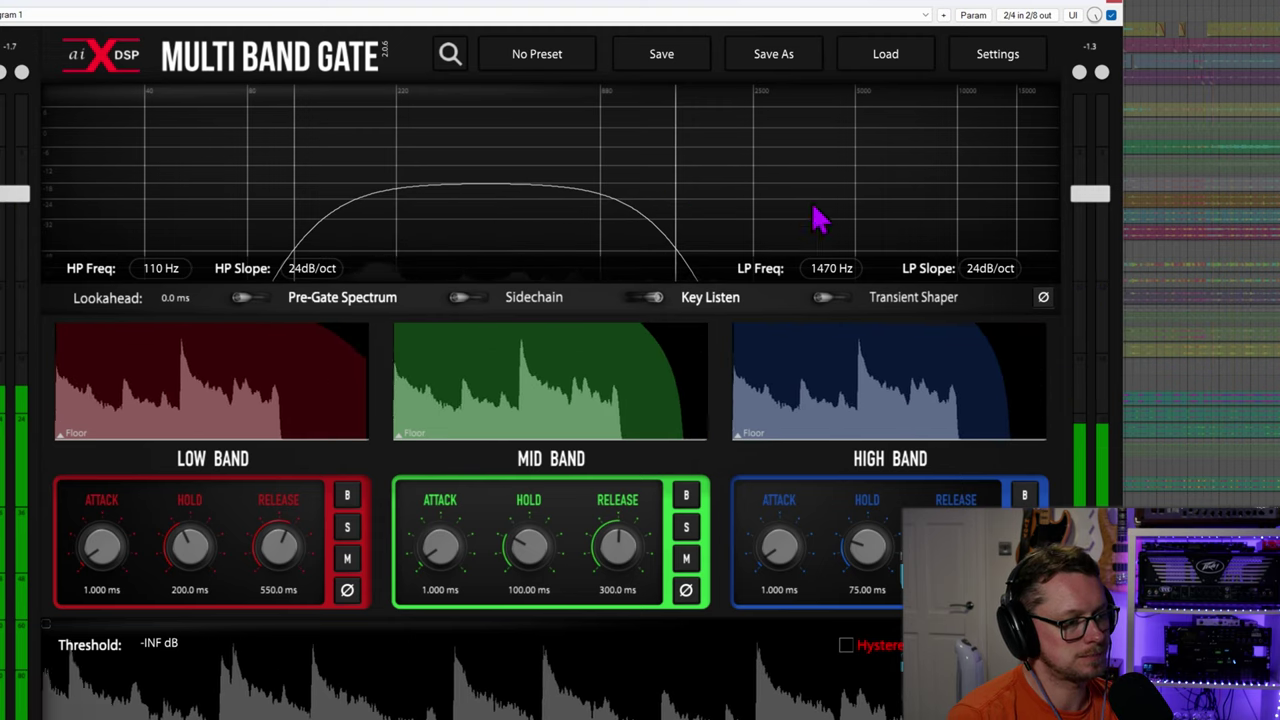
Try a 48dB/oct slope on the key signal's low-pass filter and return it to 24dB/oct.
{"action": "double_click", "coordinate": [990, 268]}
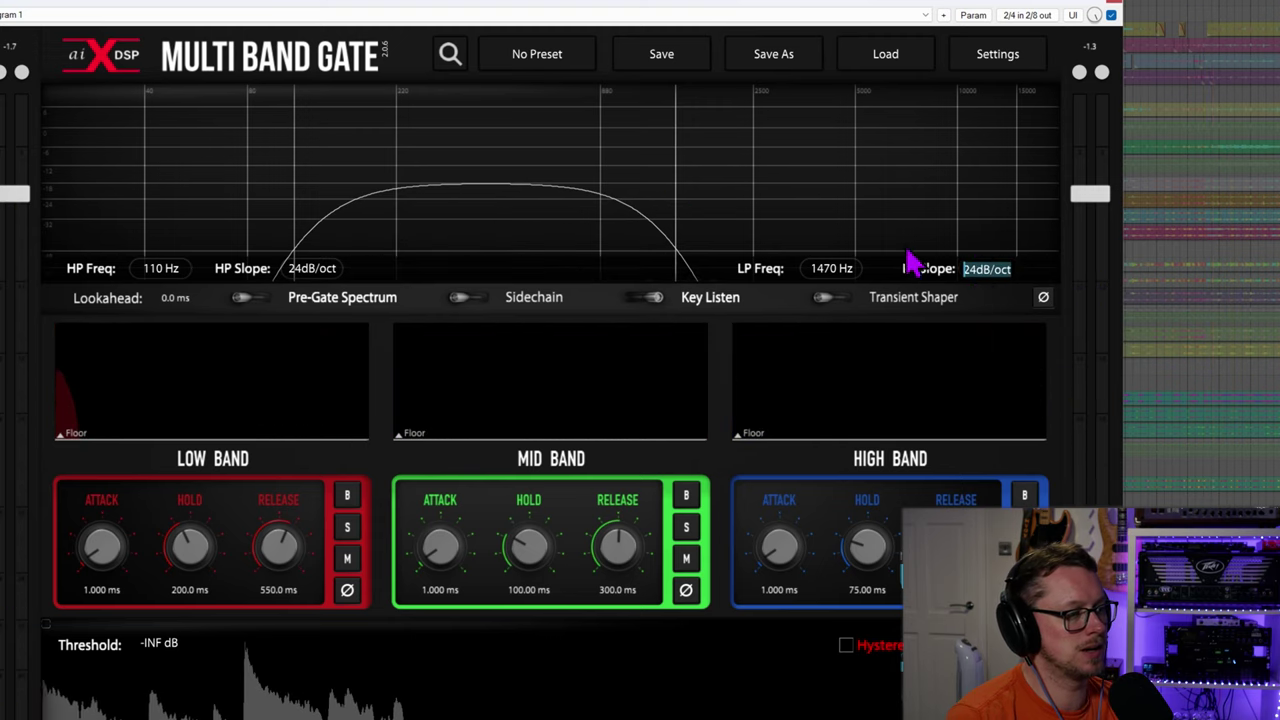
{"action": "key", "text": "Return"}
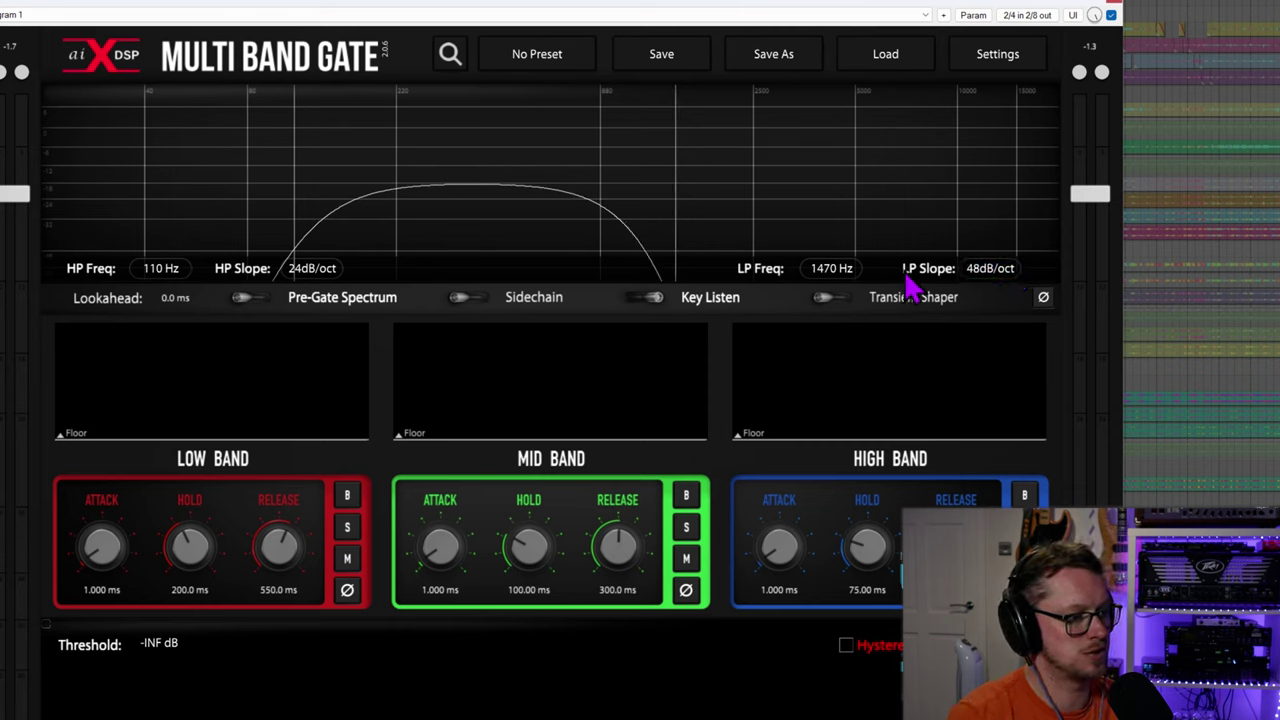
{"action": "left_click_drag", "start_coordinate": [982, 268], "coordinate": [1025, 268]}
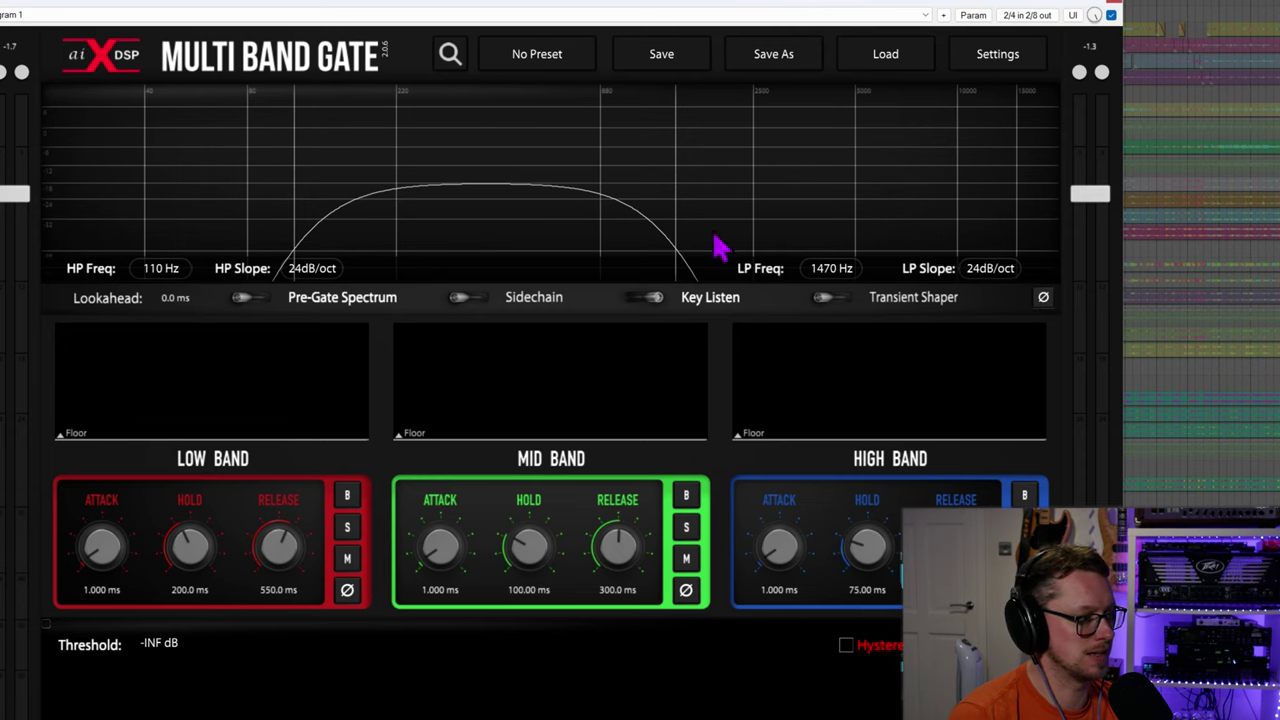
Enable the key signal's Transient Shaper and set Attack to +3.80 dB and Sustain to -3.70 dB during playback.
{"action": "left_click", "coordinate": [839, 300]}
{"action": "left_click", "coordinate": [840, 300]}
{"action": "left_click", "coordinate": [840, 300]}
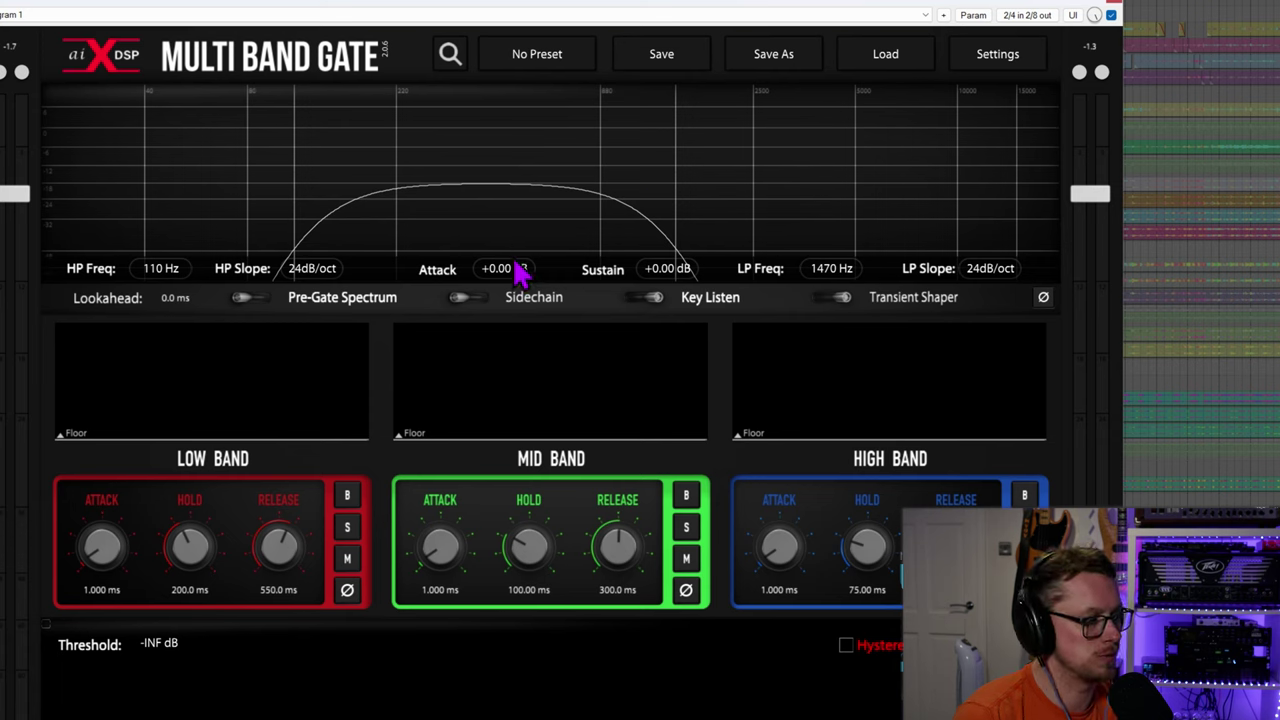
{"action": "key", "text": "space"}
{"action": "left_click_drag", "start_coordinate": [495, 268], "coordinate": [495, 216]}
{"action": "mouse_move", "coordinate": [676, 256]}
{"action": "left_mouse_down"}
{"action": "mouse_move", "coordinate": [676, 315]}
{"action": "mouse_move", "coordinate": [668, 258]}
{"action": "left_mouse_up"}
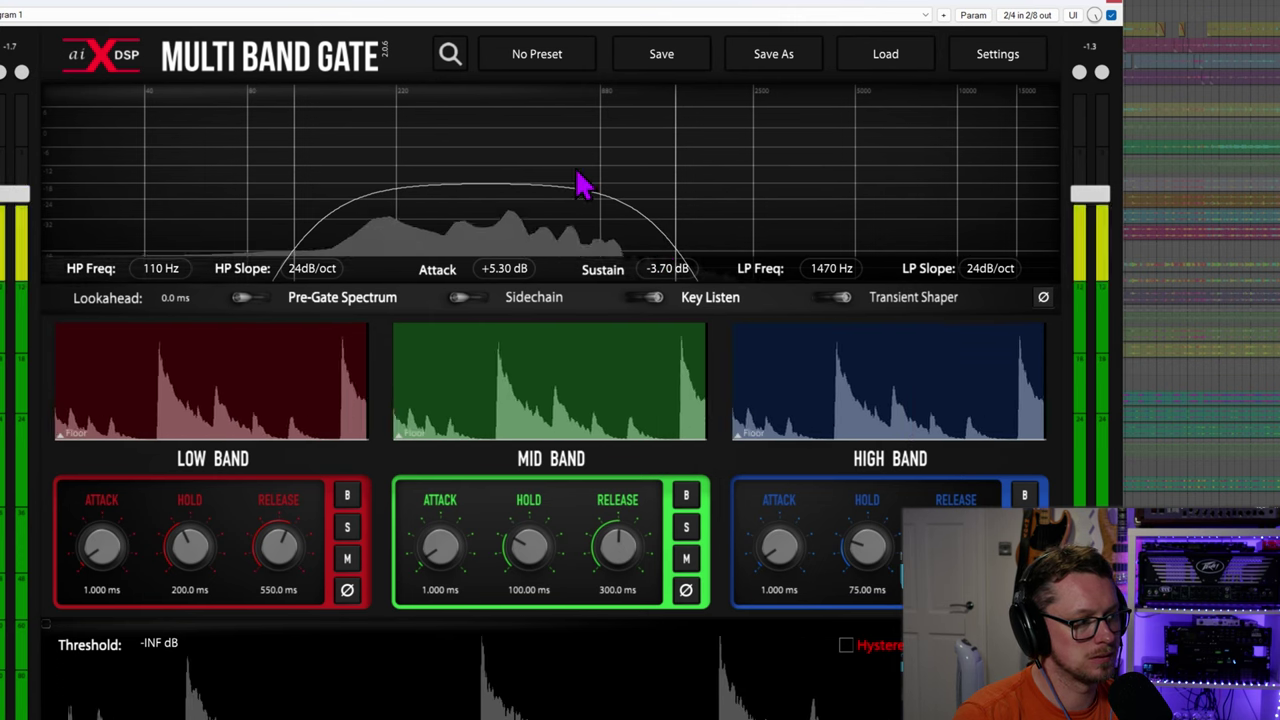
{"action": "left_click_drag", "start_coordinate": [507, 262], "coordinate": [507, 308]}
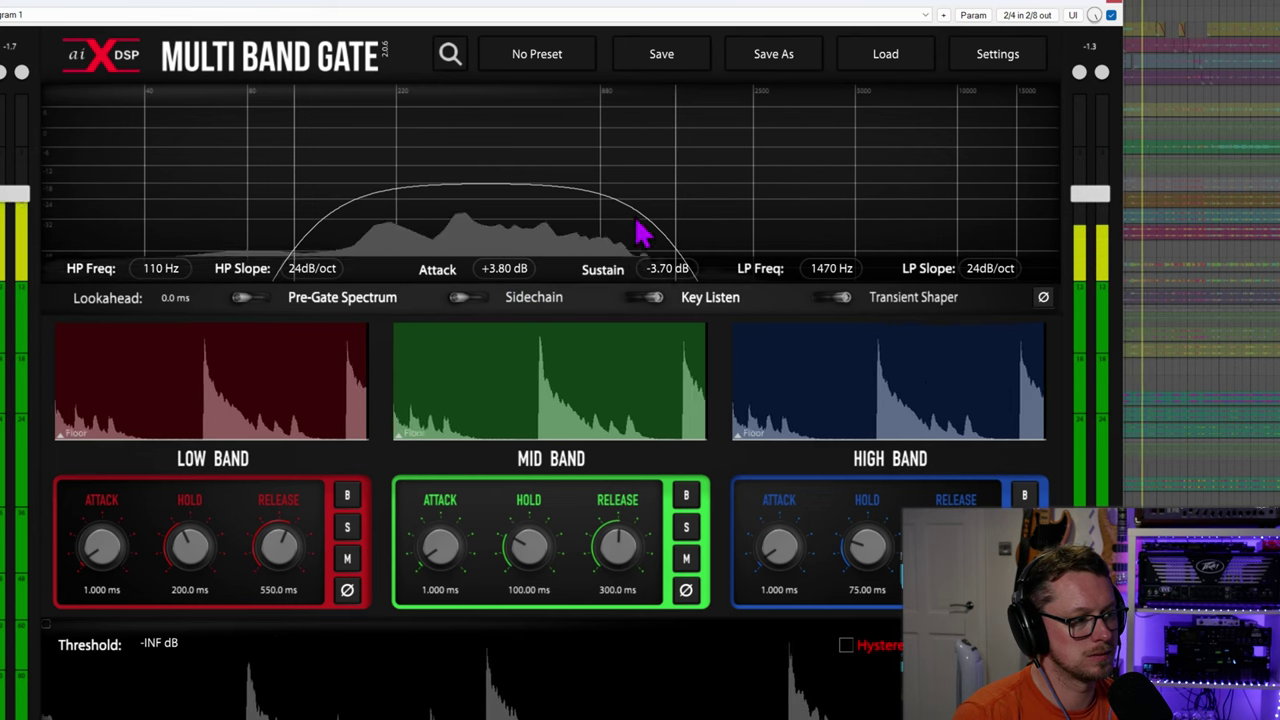
Raise the key filter's LP Freq to 2790 Hz and turn off Key Listen.
{"action": "left_click_drag", "start_coordinate": [674, 240], "coordinate": [770, 244]}
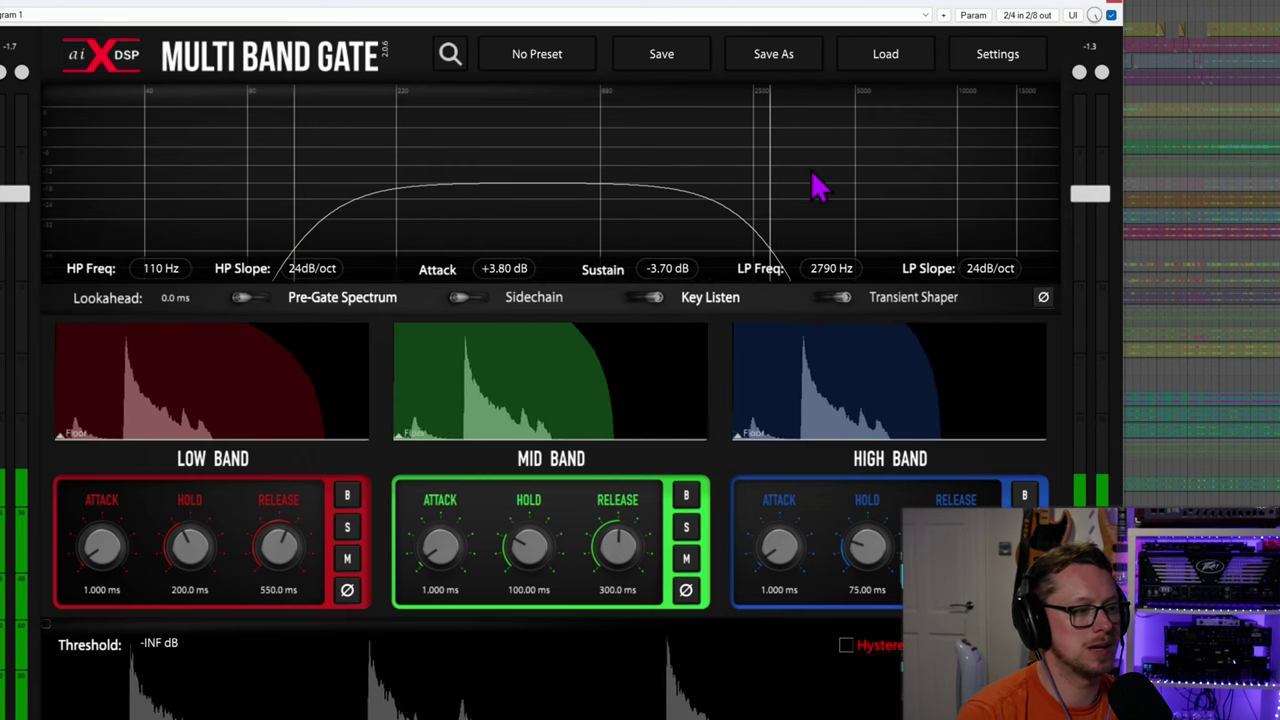
{"action": "left_click", "coordinate": [655, 306]}
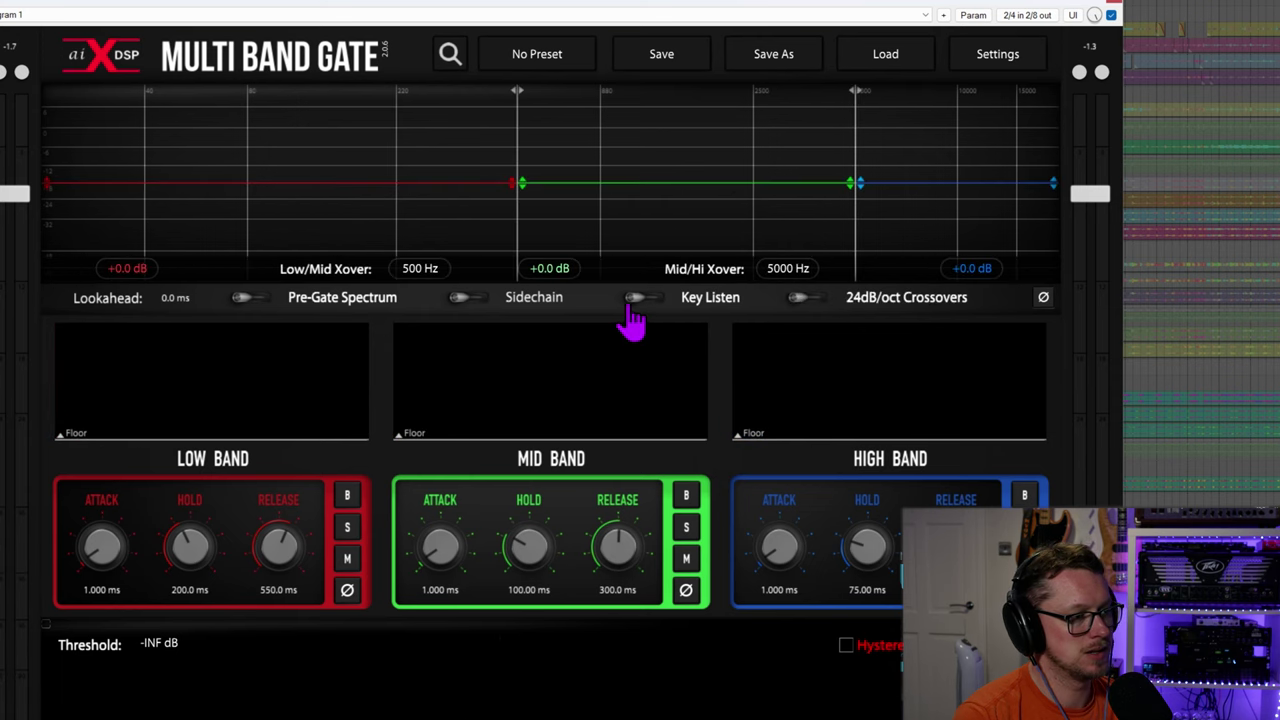
Turn Key Listen on to review the key signal's filter and shaper settings, and turn it off again.
{"action": "left_click", "coordinate": [636, 306]}
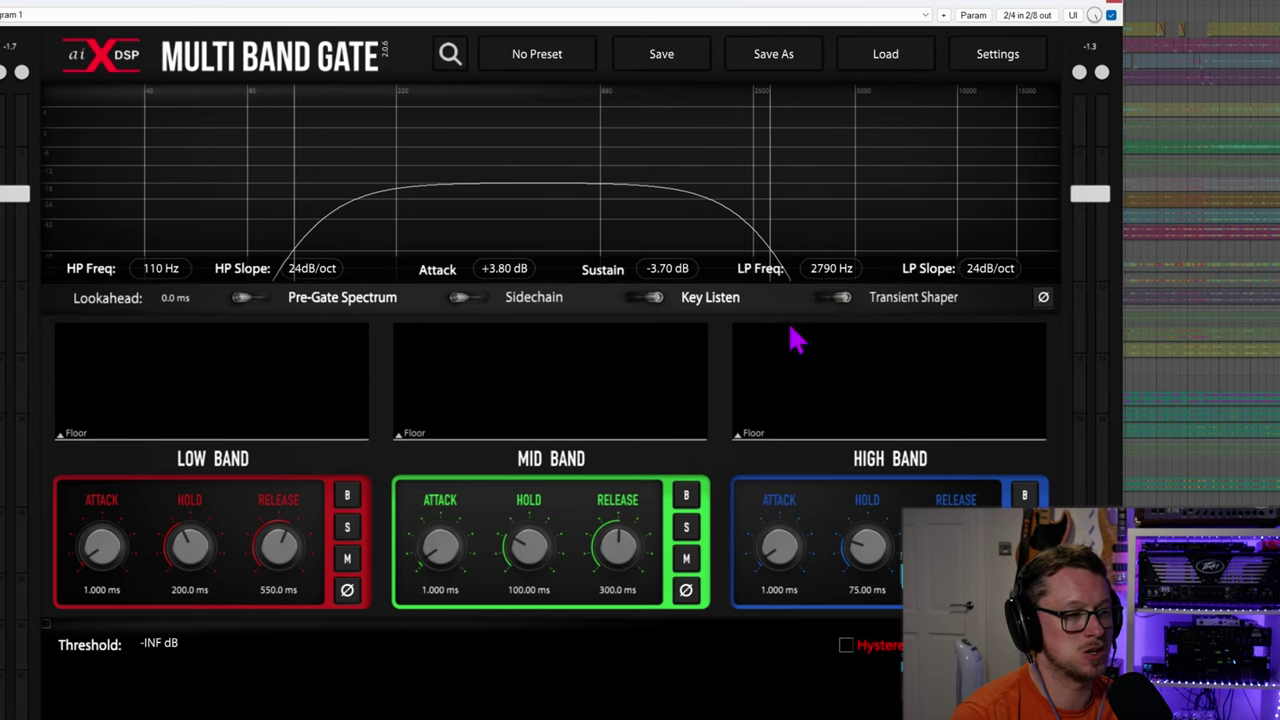
{"action": "left_click", "coordinate": [640, 298]}
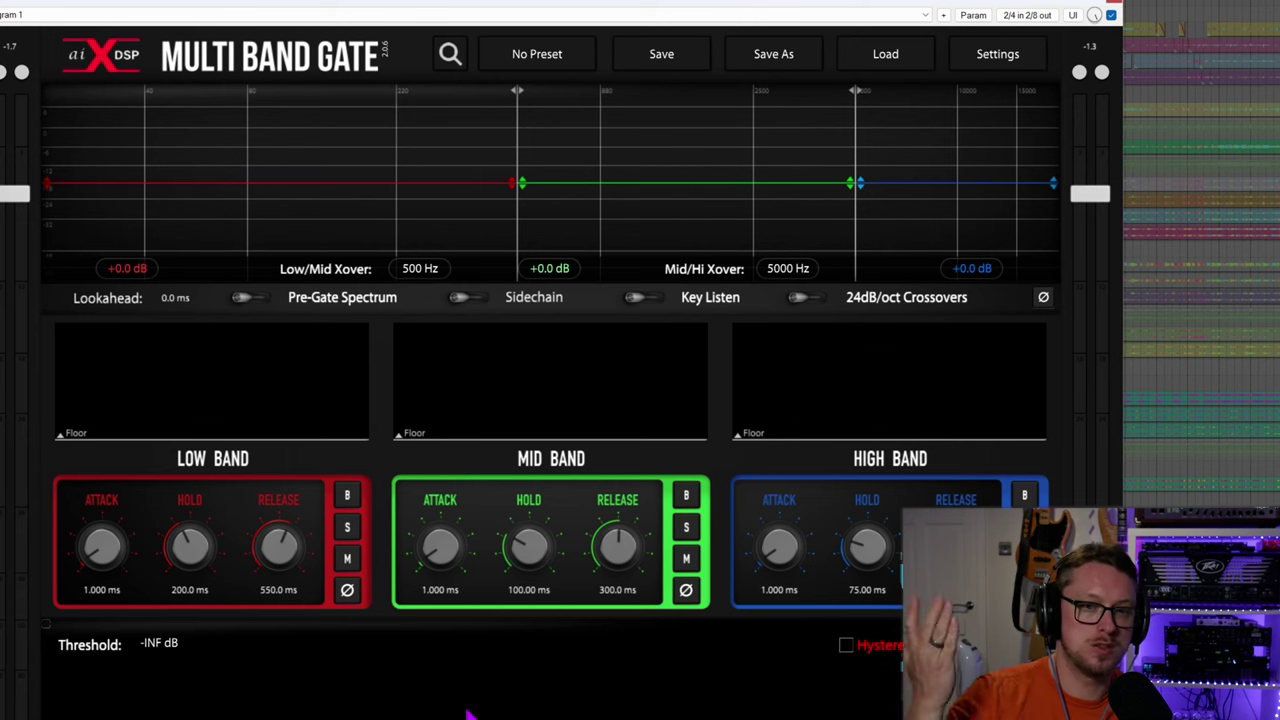
Play the snare and adjust the gate Threshold against the incoming hits, settling at -41.4 dB.
{"action": "key", "text": "space"}
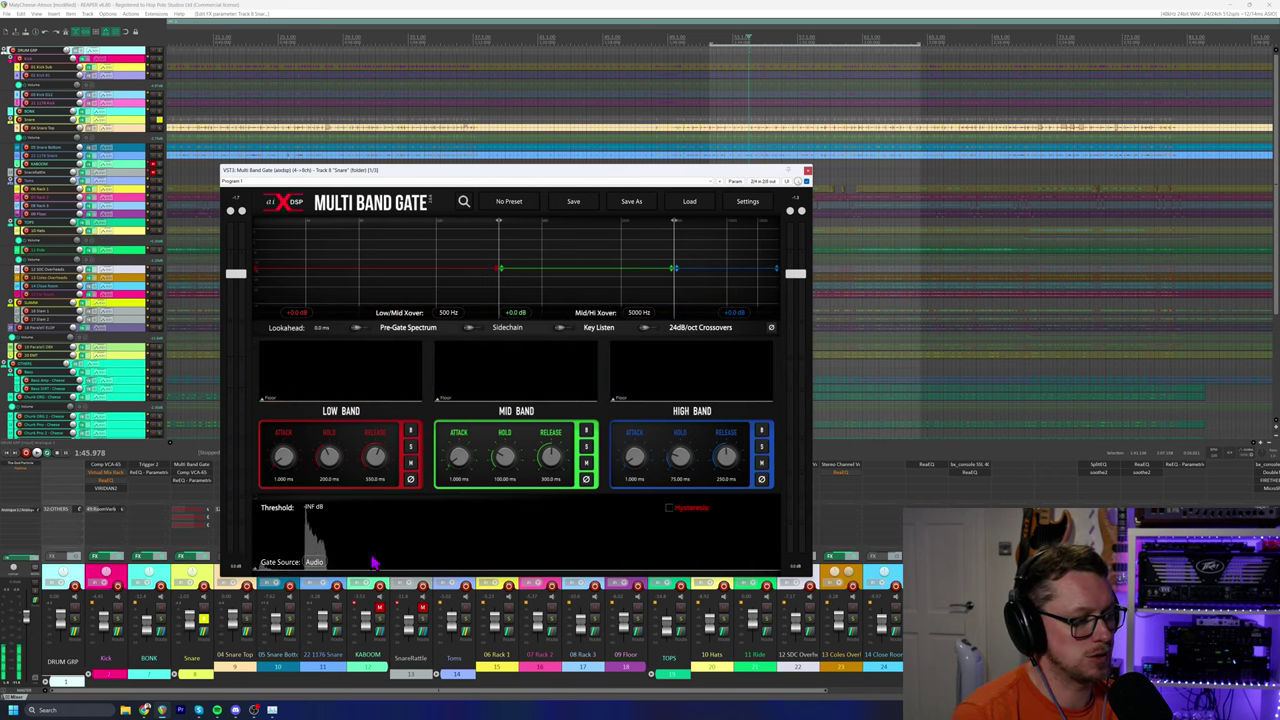
{"action": "key", "text": "space"}
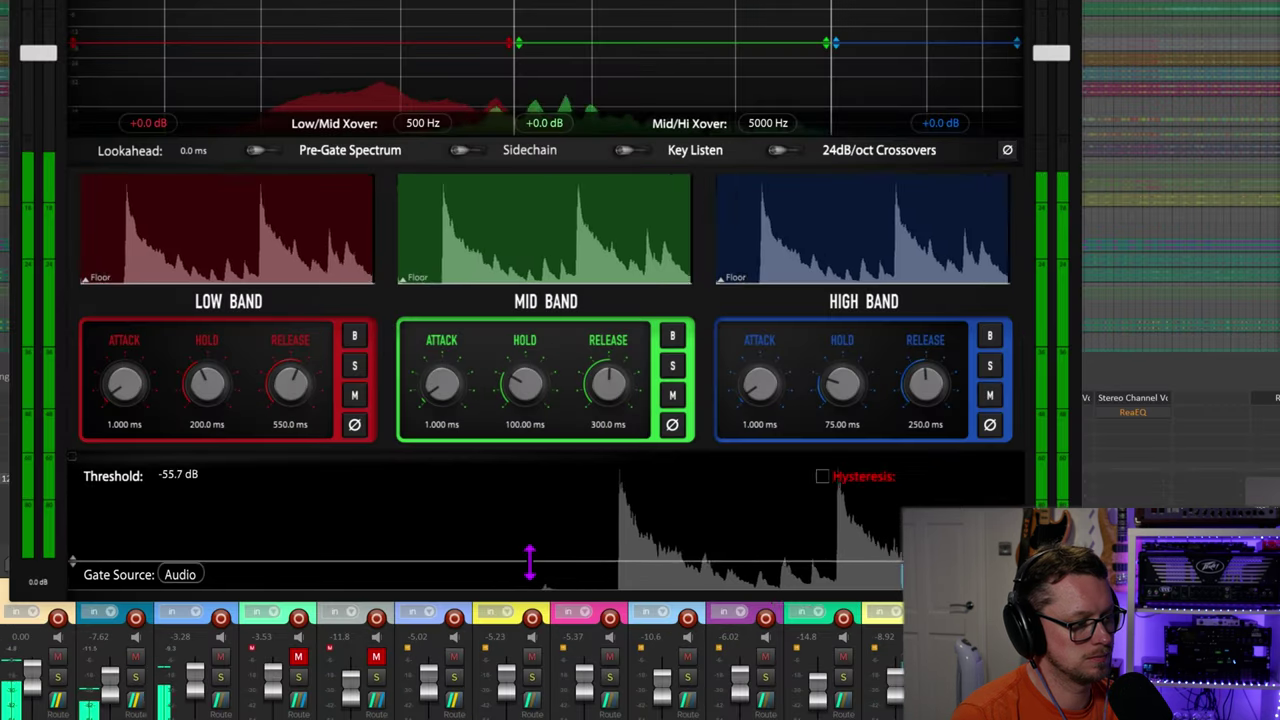
{"action": "mouse_move", "coordinate": [530, 562]}
{"action": "left_mouse_down"}
{"action": "mouse_move", "coordinate": [531, 531]}
{"action": "mouse_move", "coordinate": [533, 550]}
{"action": "left_mouse_up"}
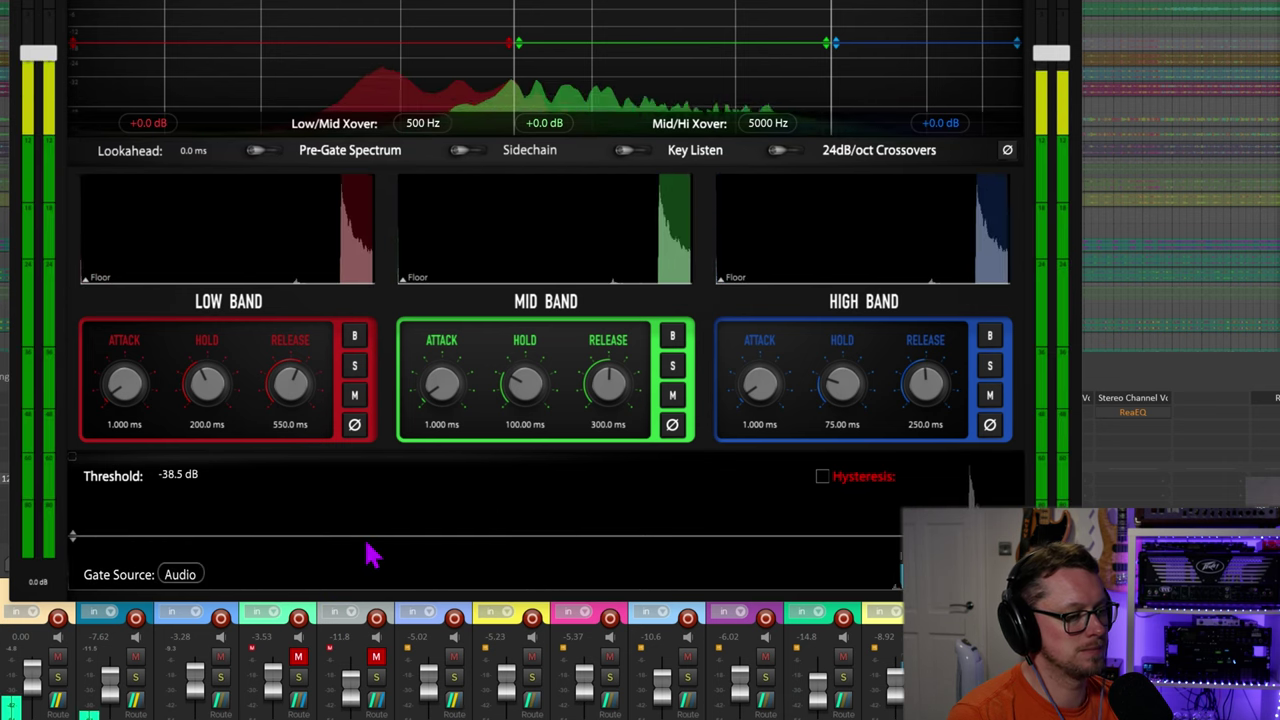
{"action": "left_click_drag", "start_coordinate": [371, 537], "coordinate": [386, 543]}
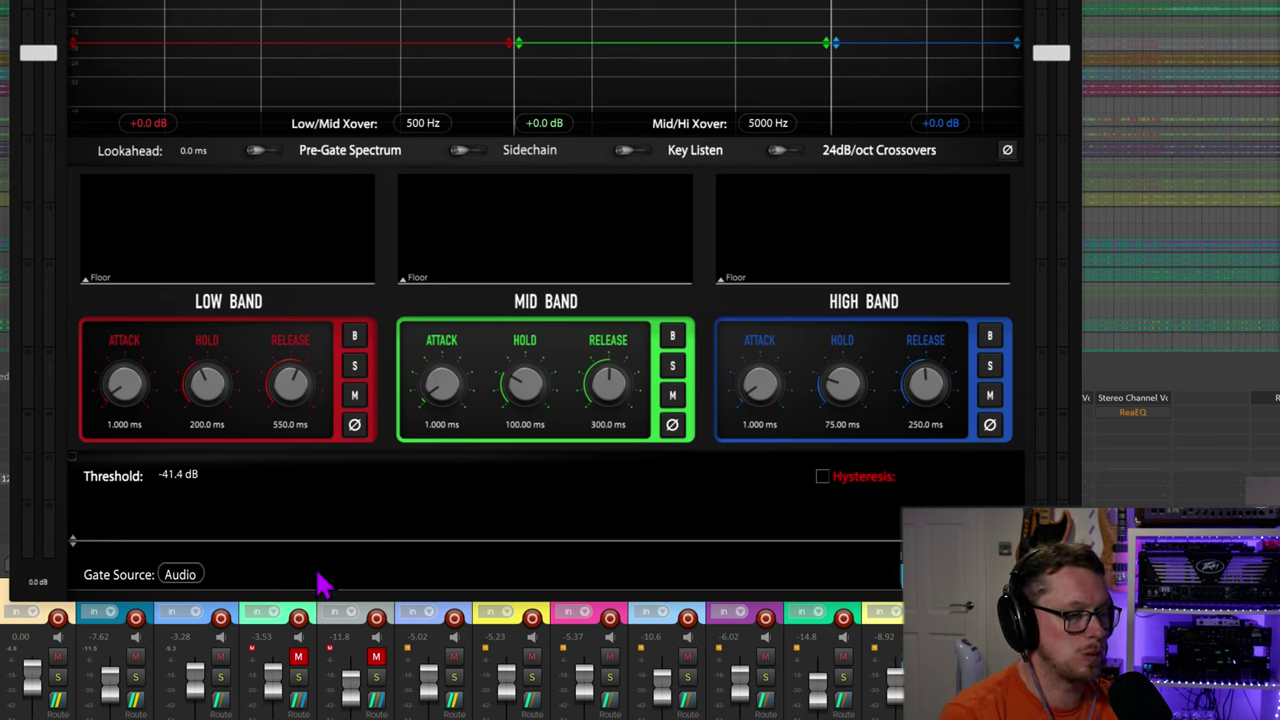
Try the MIDI gate source with MIDI Note 38 and the Both source, and return the gate source to Audio.
{"action": "left_click", "coordinate": [186, 579]}
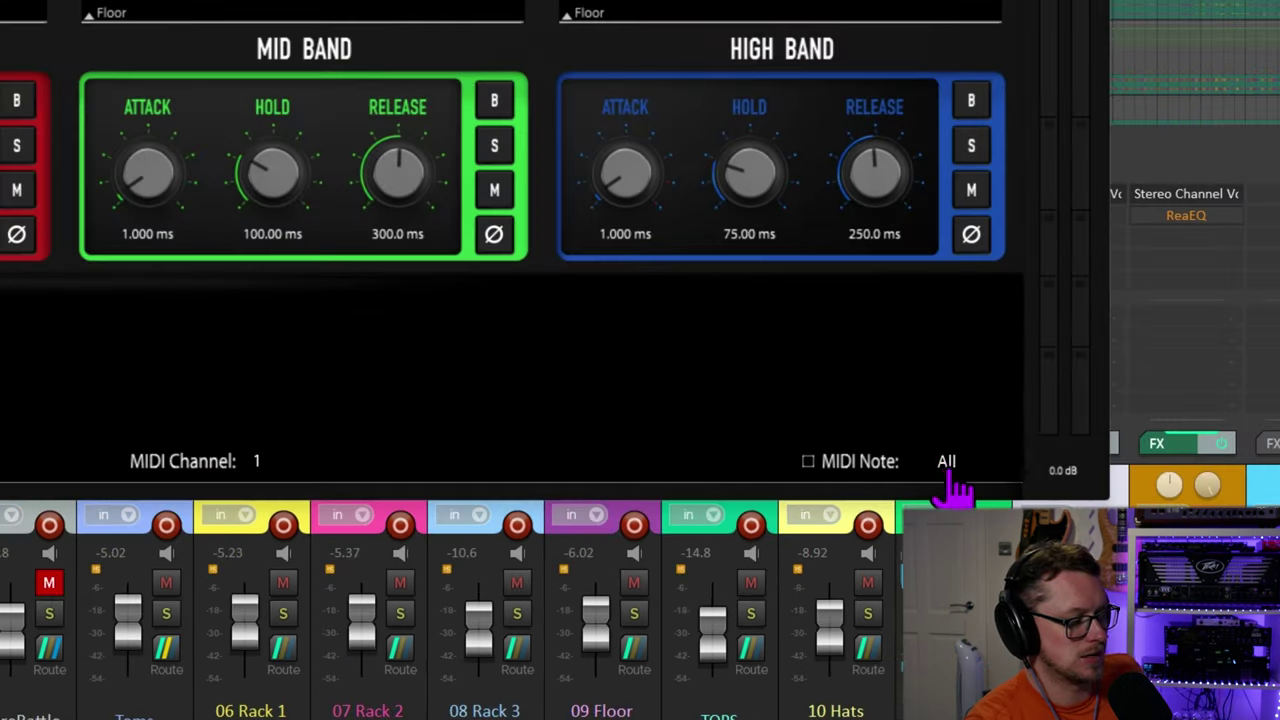
{"action": "double_click", "coordinate": [950, 463]}
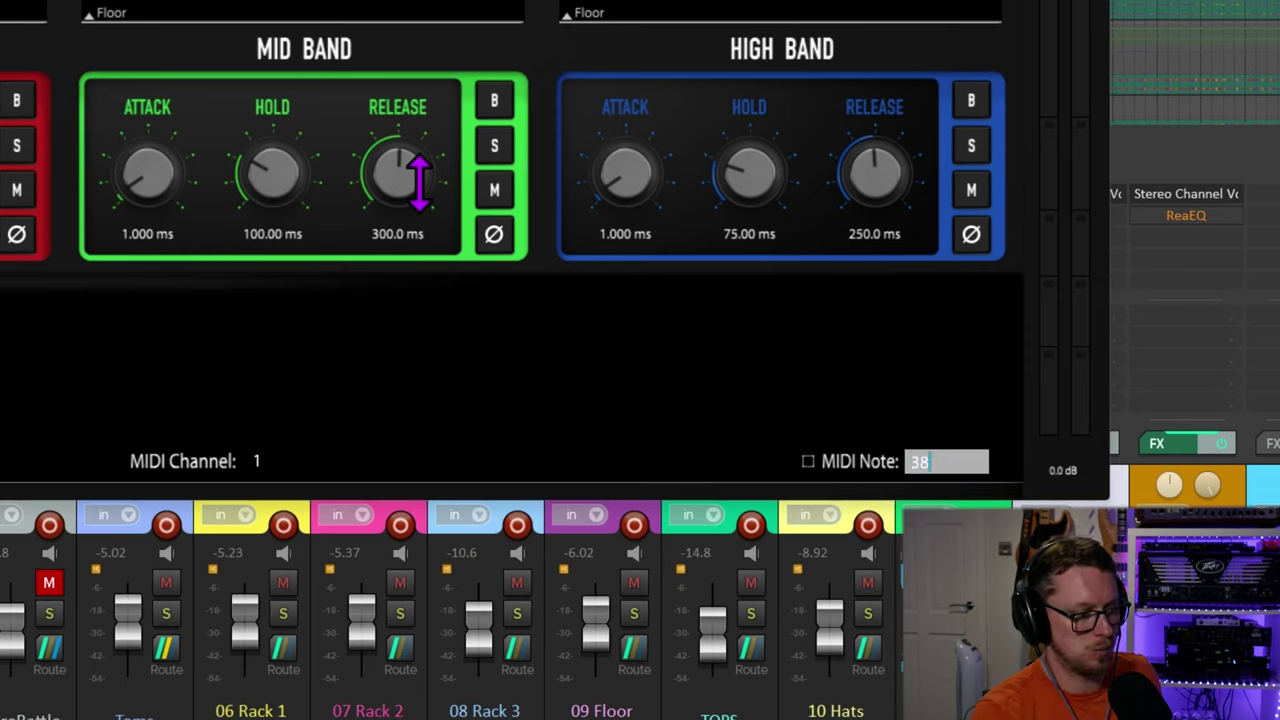
{"action": "key", "text": "Return"}
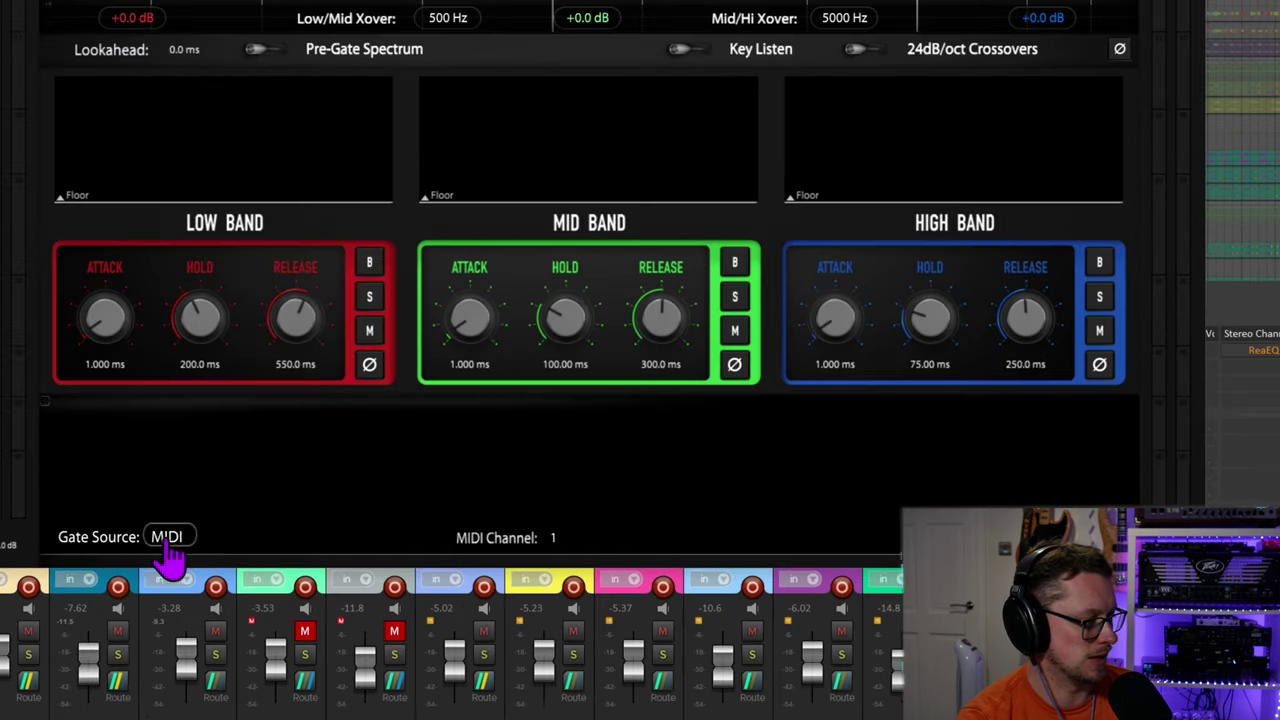
{"action": "left_click", "coordinate": [168, 538]}
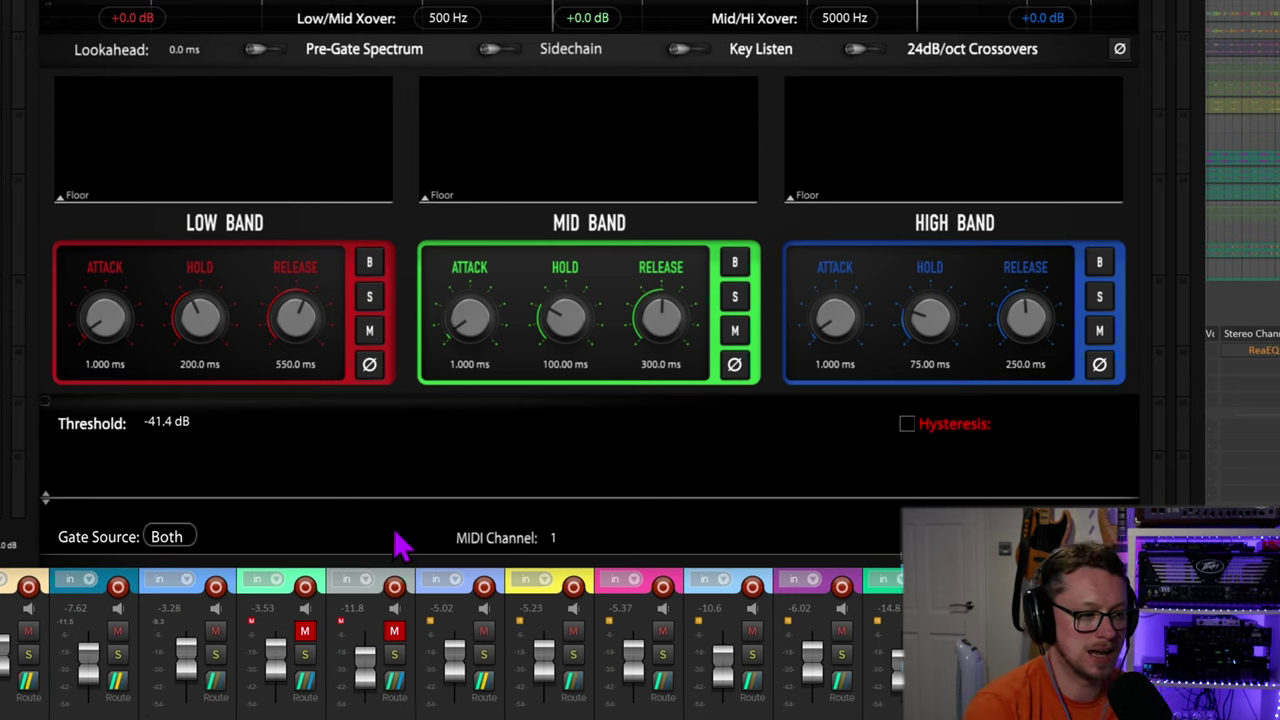
{"action": "left_click", "coordinate": [172, 537]}
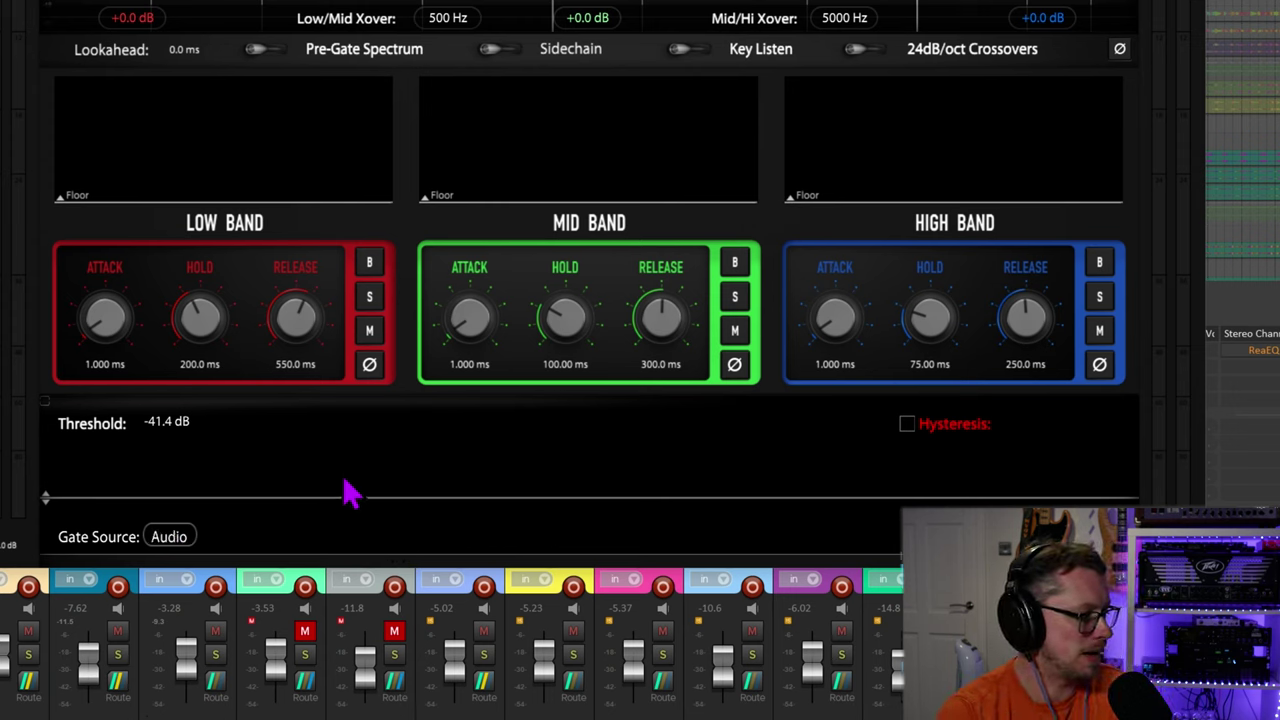
Raise the gate Threshold to -31.9 dB, trying Hysteresis at -42.4 dB and switching it off again.
{"action": "left_click_drag", "start_coordinate": [327, 497], "coordinate": [333, 486]}
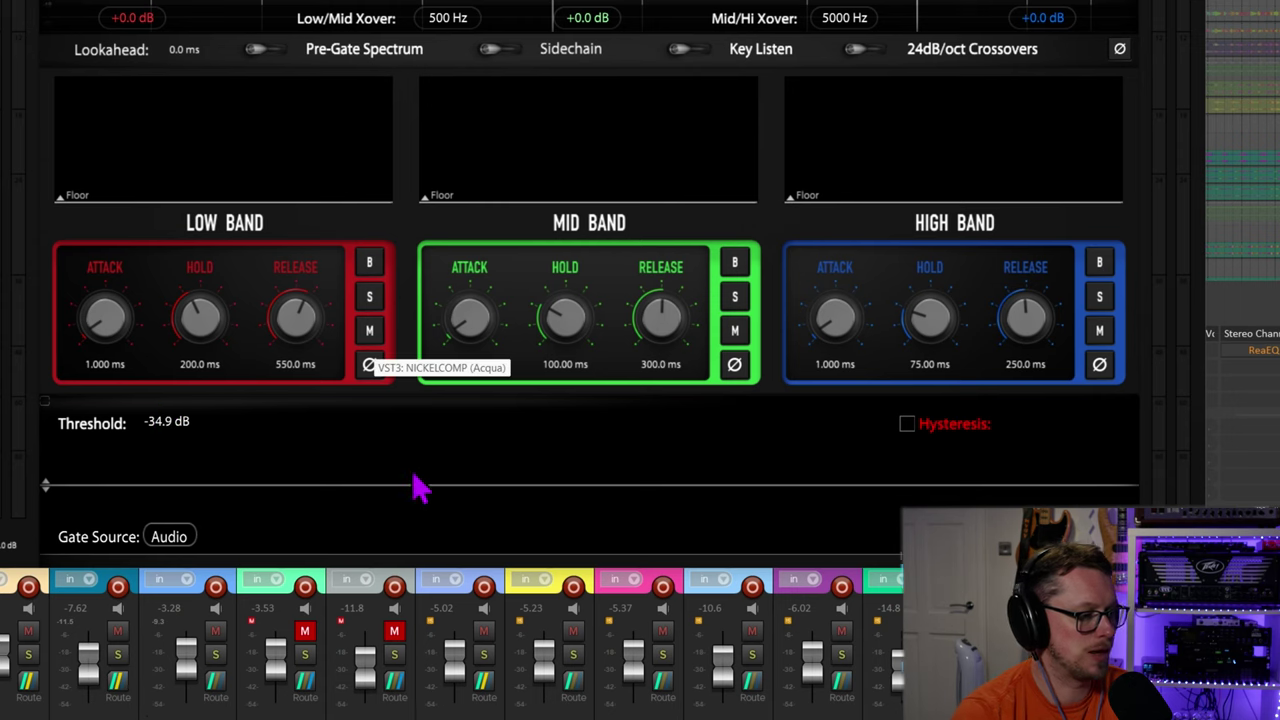
{"action": "left_click", "coordinate": [907, 425]}
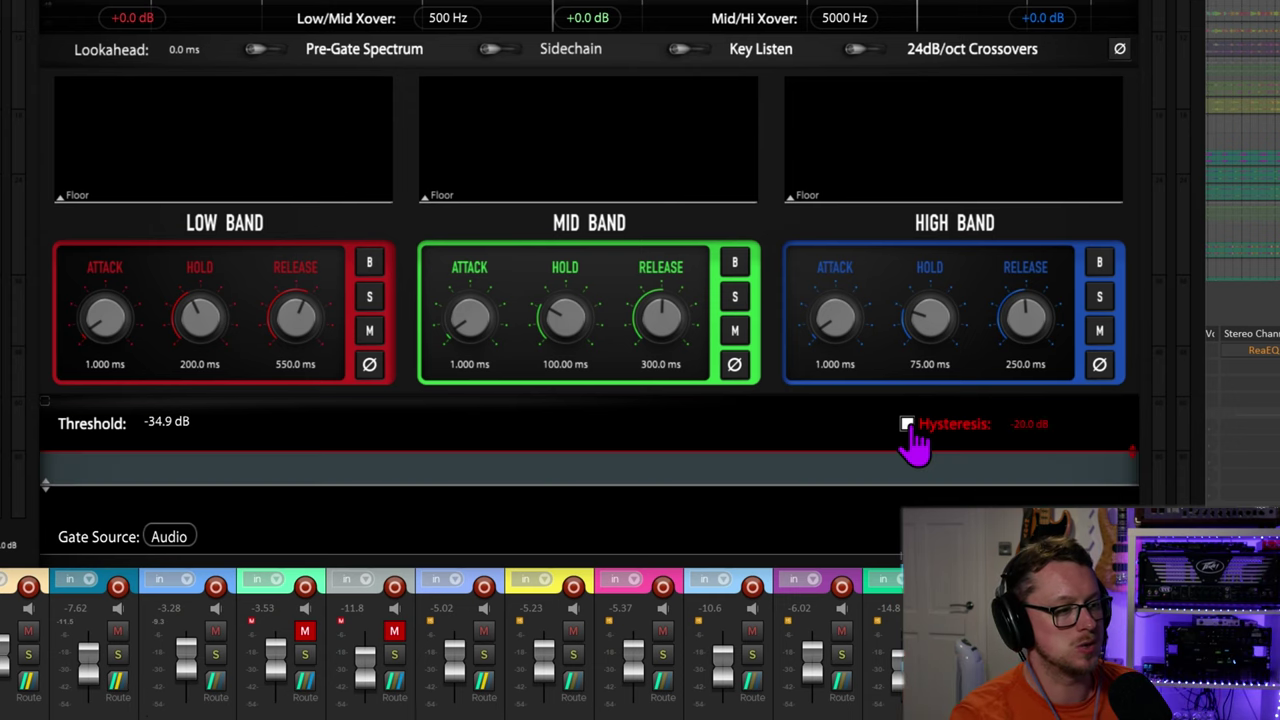
{"action": "left_click_drag", "start_coordinate": [829, 455], "coordinate": [818, 500]}
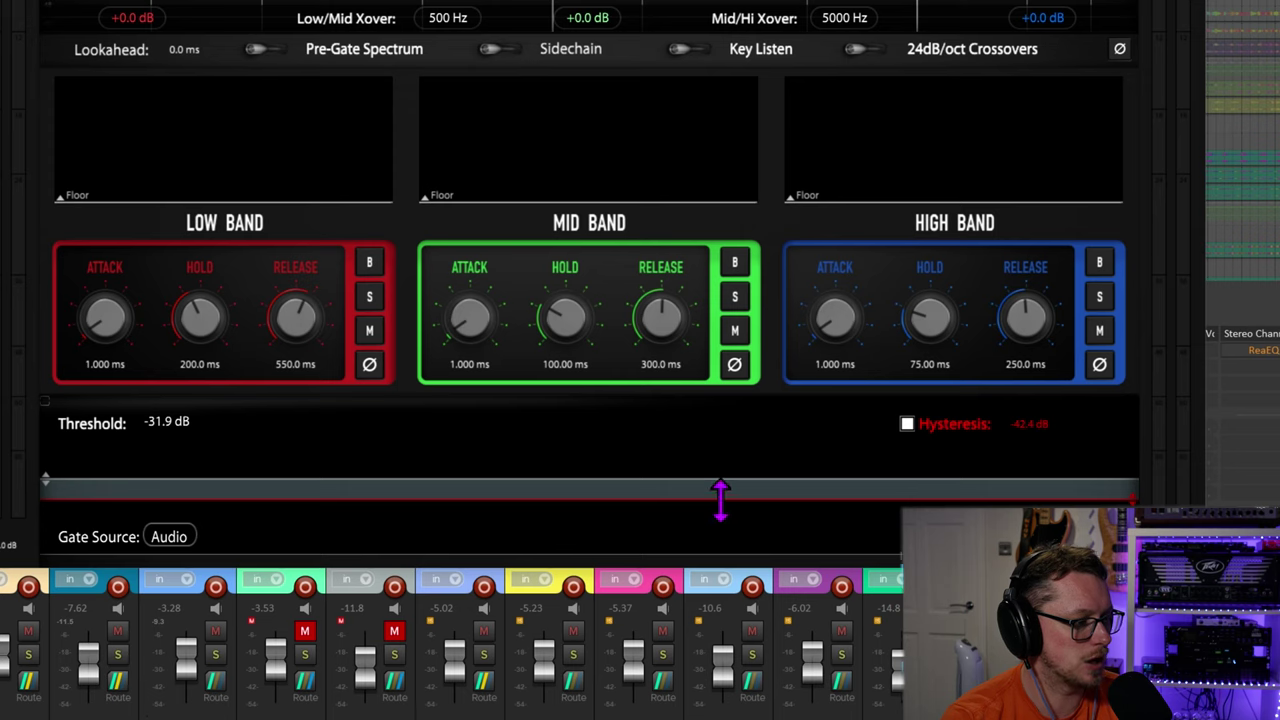
{"action": "left_click", "coordinate": [906, 425]}
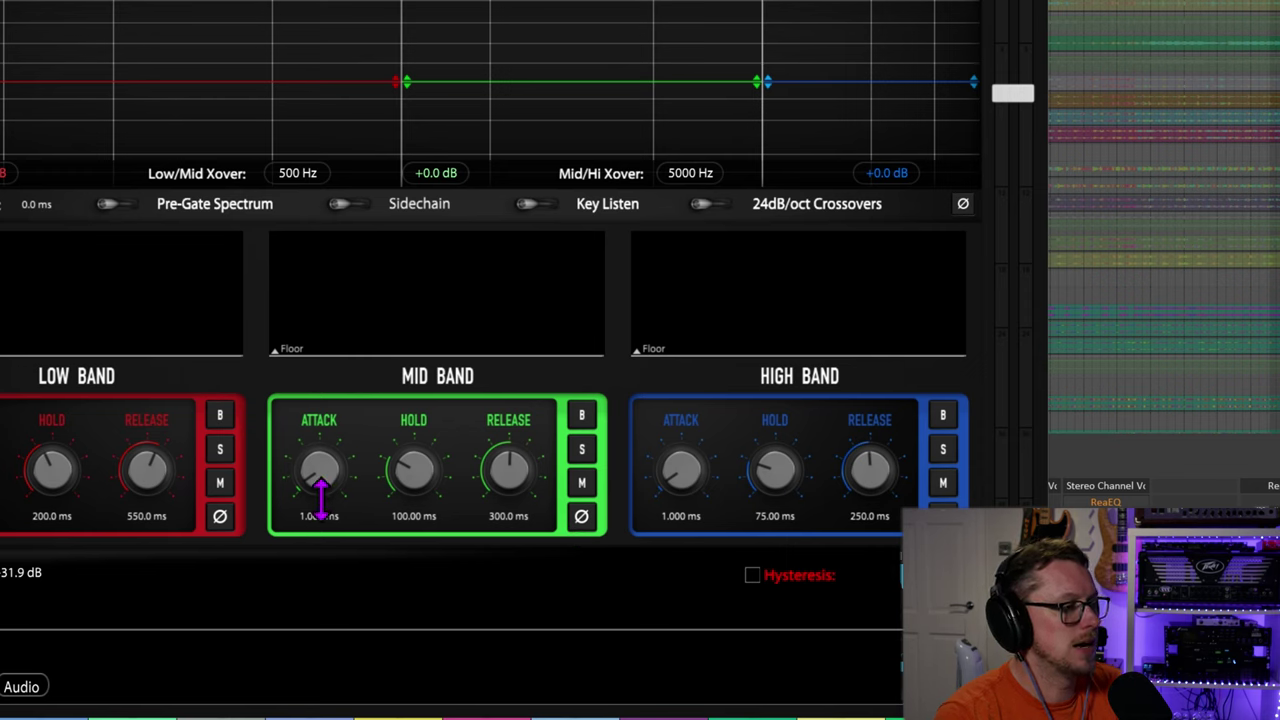
Try the Mid Band's bypass, solo, mute and polarity flip in turn, leaving all of them off.
{"action": "left_click", "coordinate": [587, 420]}
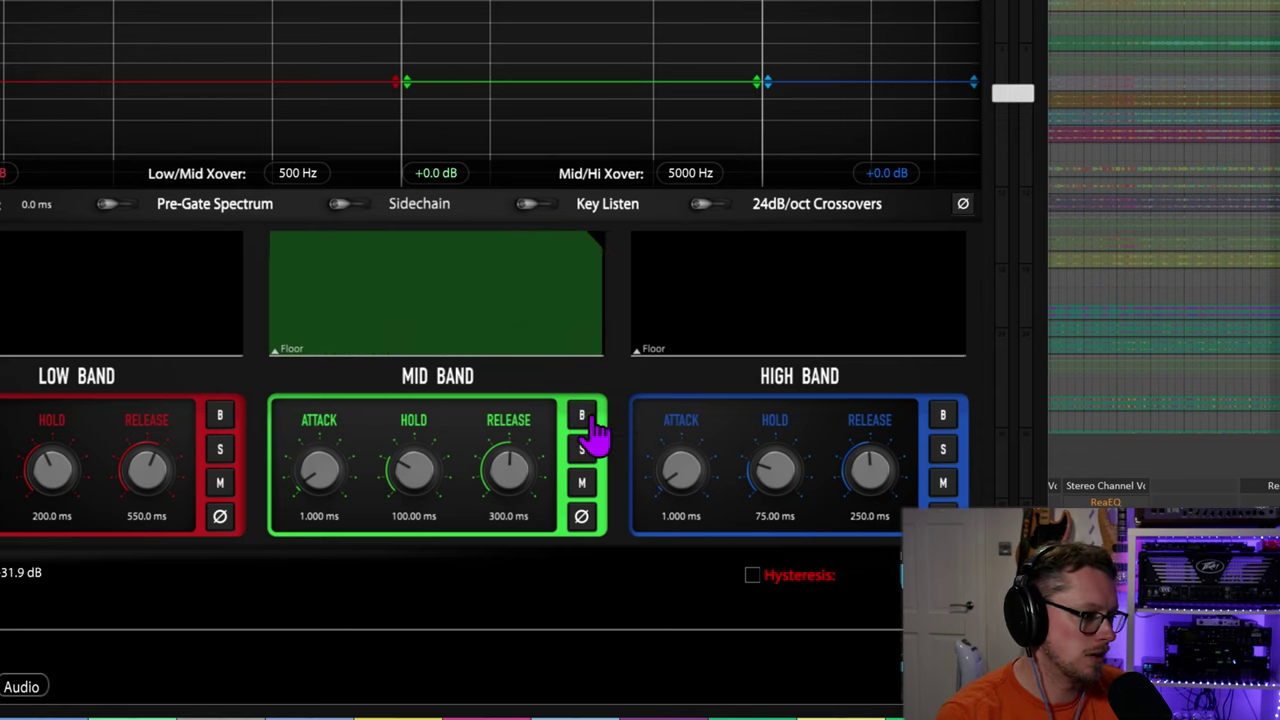
{"action": "left_click", "coordinate": [585, 452]}
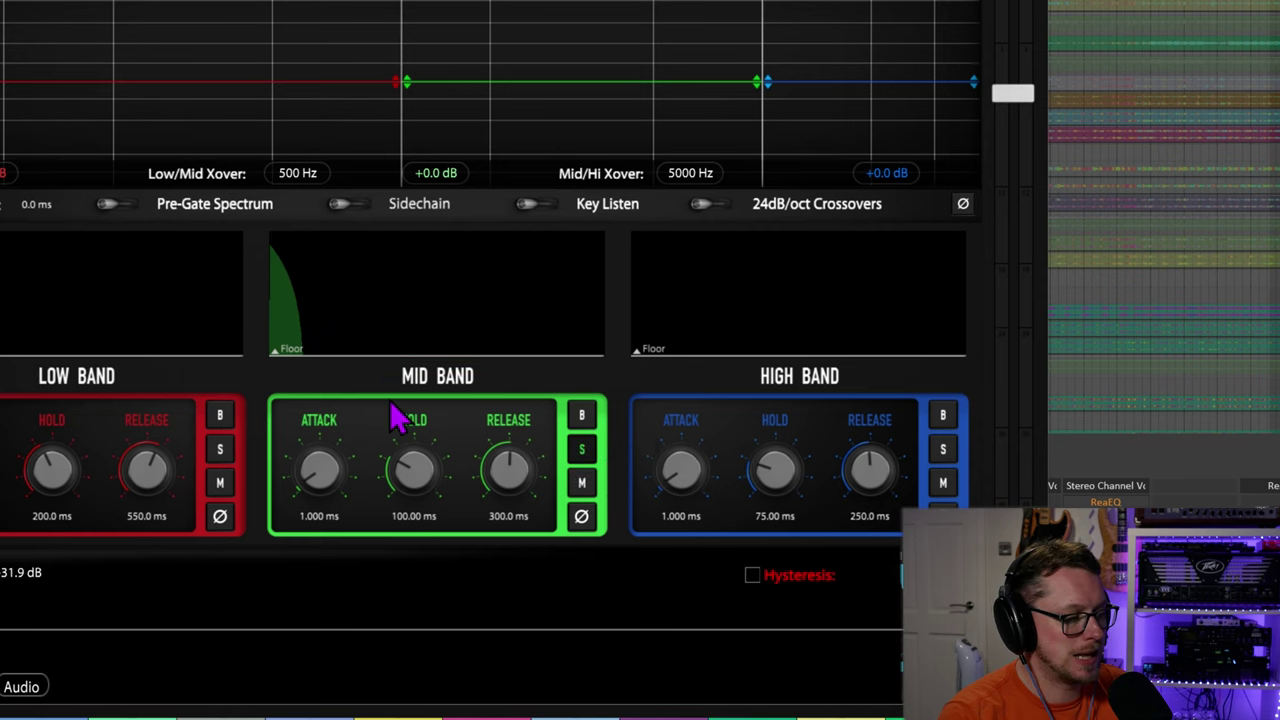
{"action": "left_click", "coordinate": [585, 486]}
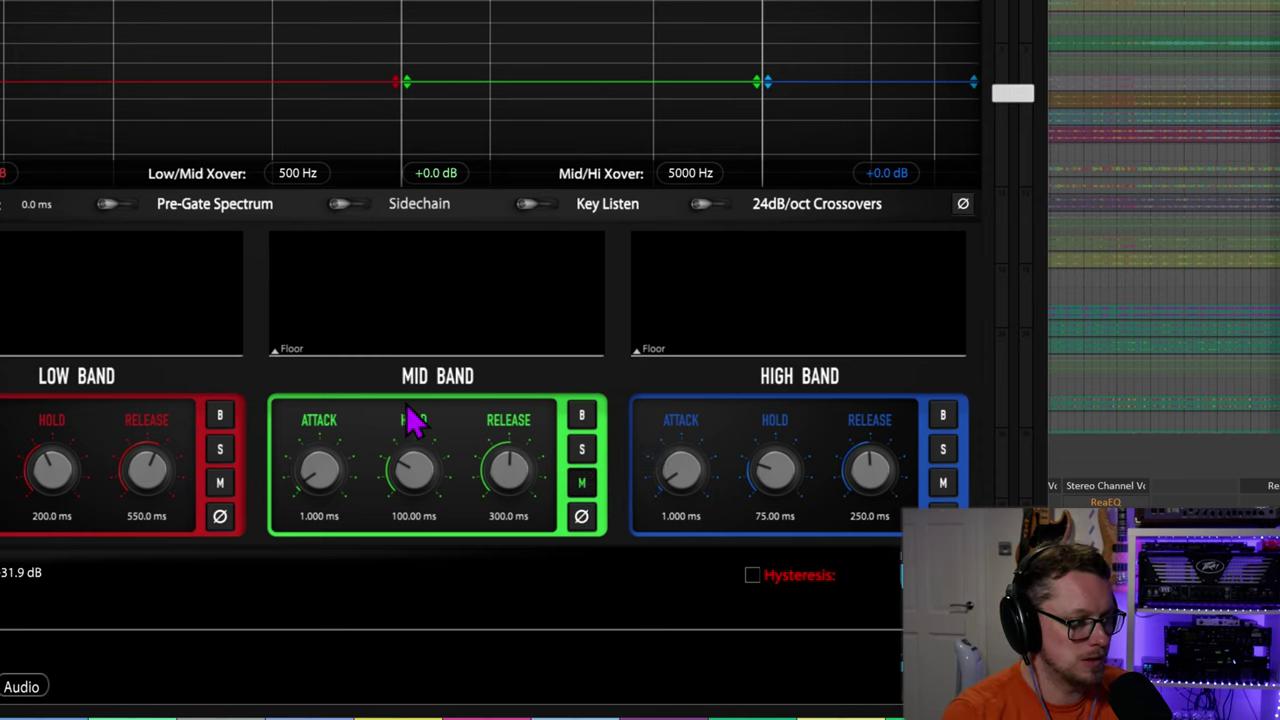
{"action": "left_click", "coordinate": [578, 484]}
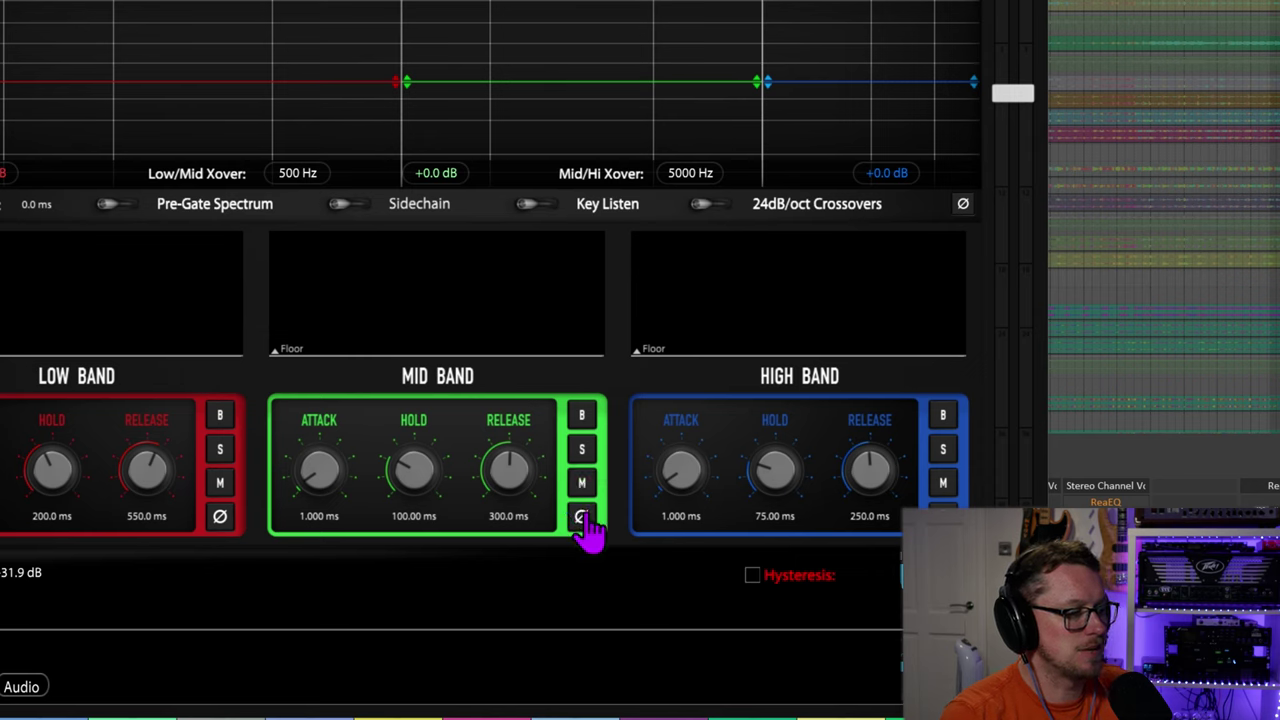
{"action": "left_click", "coordinate": [583, 520]}
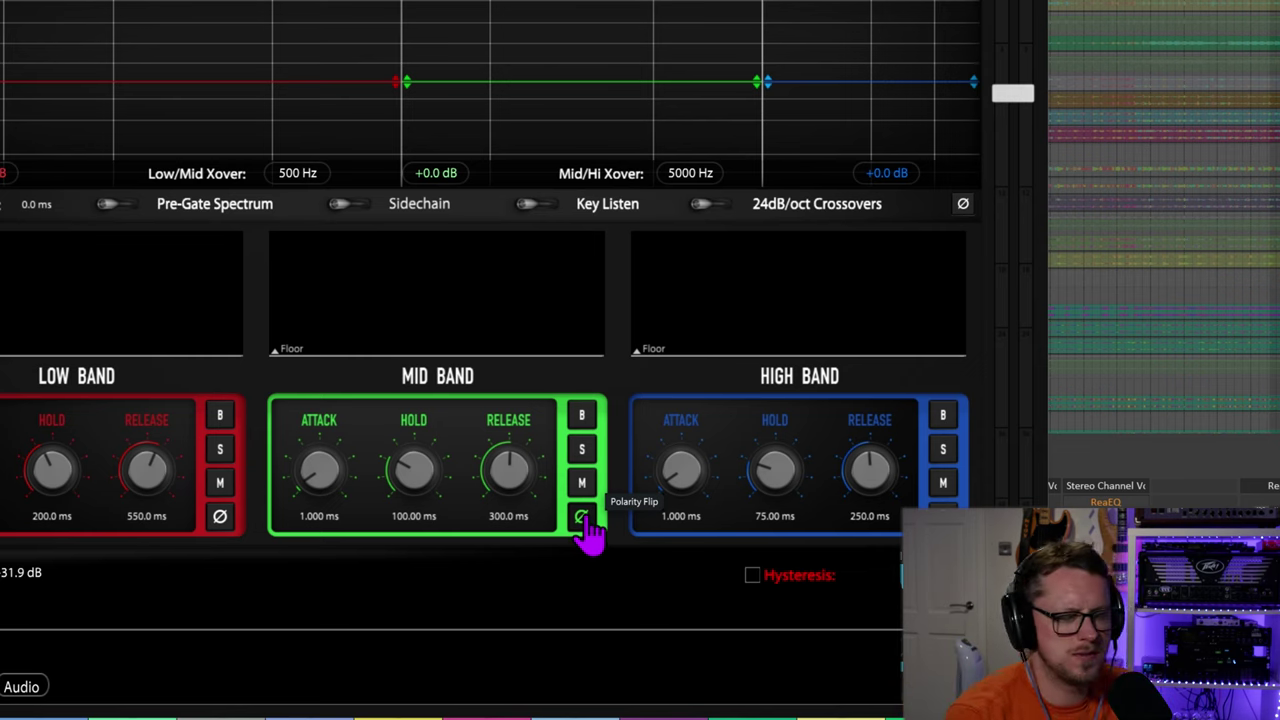
{"action": "left_click", "coordinate": [586, 530]}
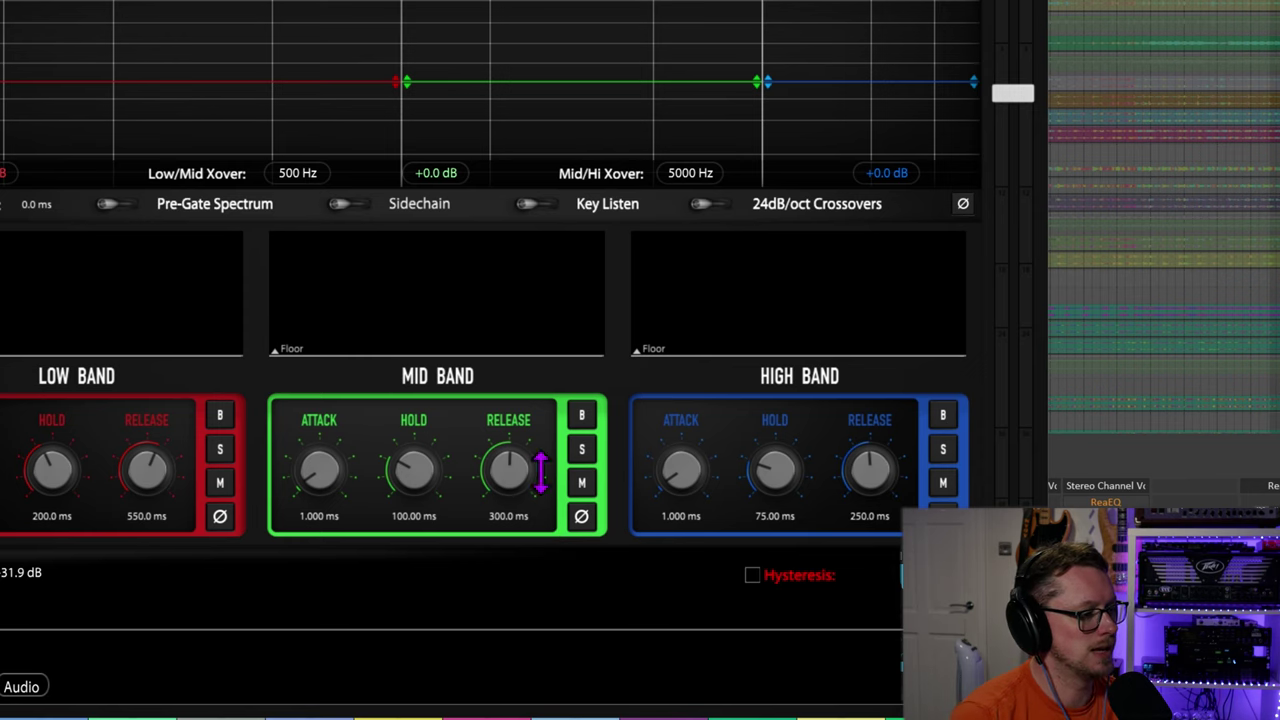
Solo the Mid Band and try slower Attack times during playback, ending at 24.37 ms.
{"action": "left_click", "coordinate": [583, 449]}
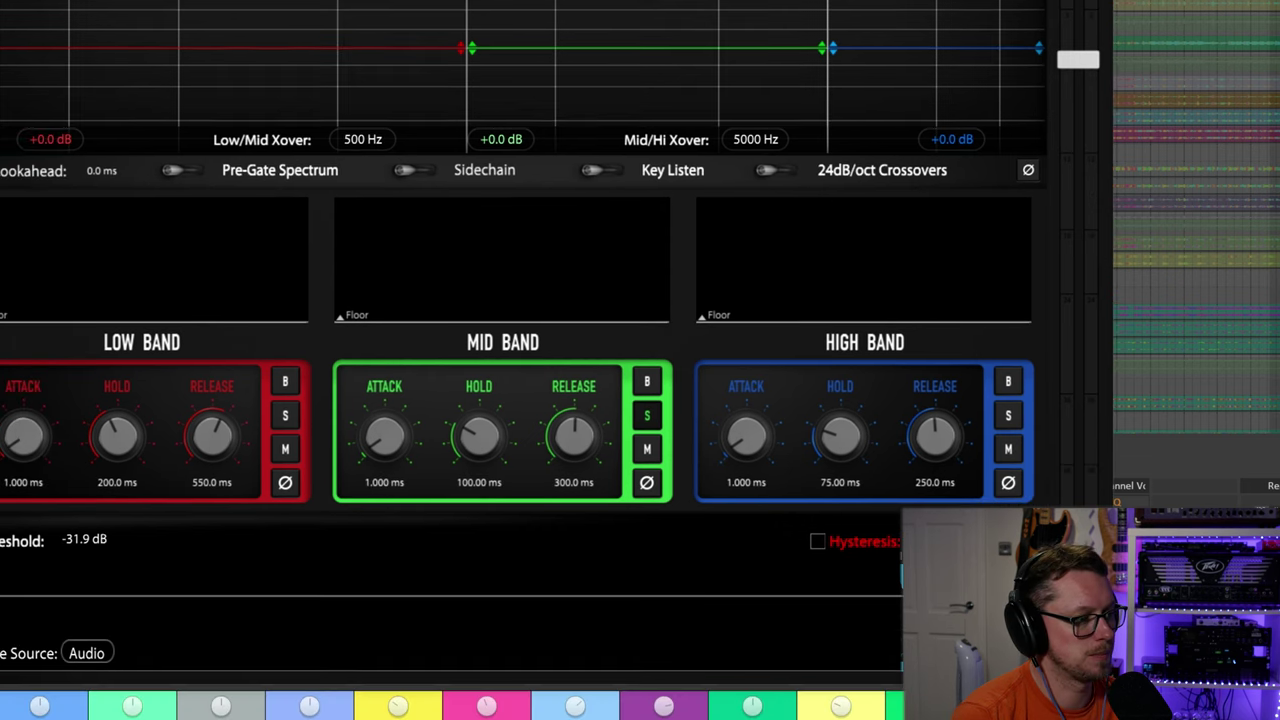
{"action": "key", "text": "space"}
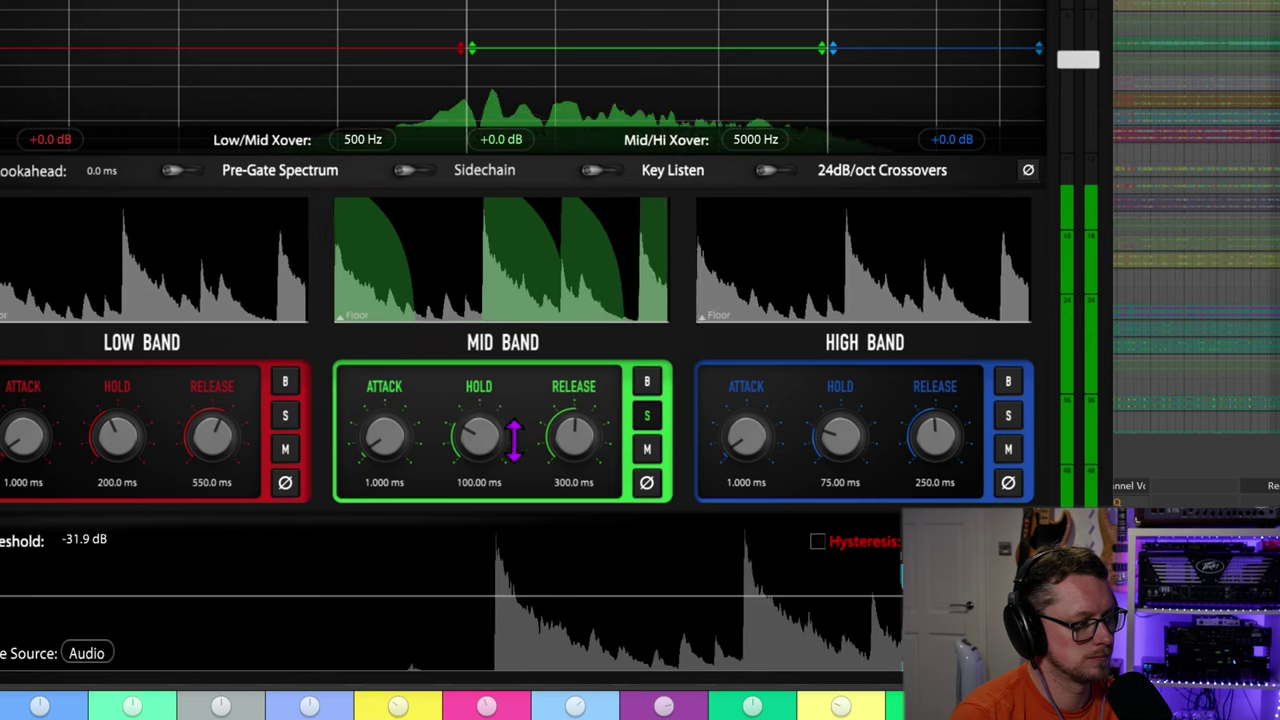
{"action": "left_click_drag", "start_coordinate": [383, 455], "coordinate": [420, 320]}
{"action": "left_click_drag", "start_coordinate": [386, 429], "coordinate": [400, 523]}
{"action": "key", "text": "space"}
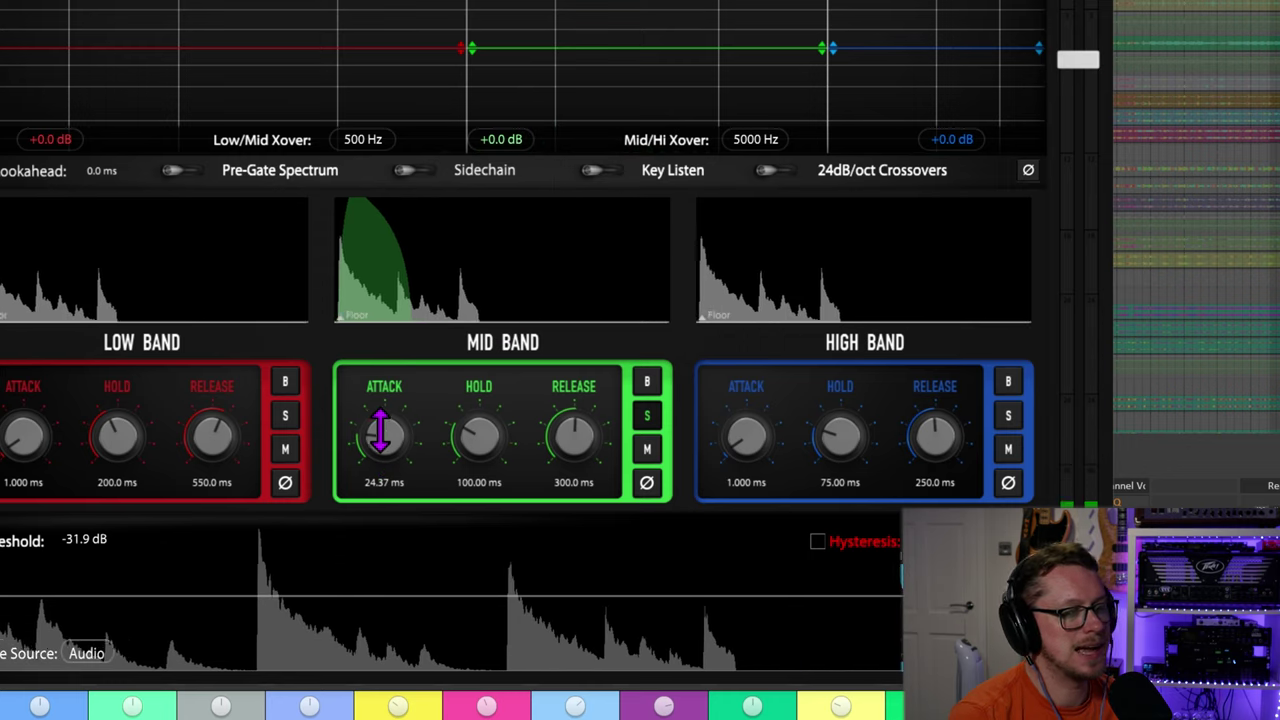
Shorten the Mid Band's Attack to 0.000 ms, comparing the sound during playback.
{"action": "left_click_drag", "start_coordinate": [384, 432], "coordinate": [416, 458]}
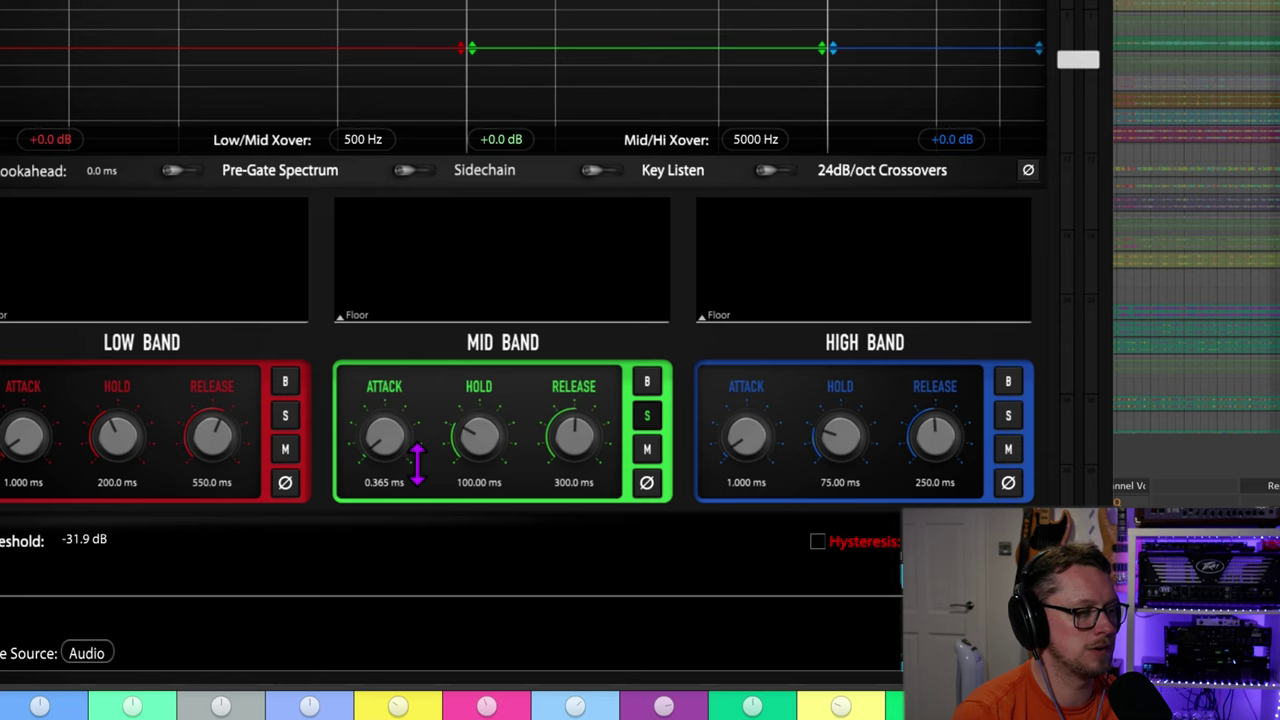
{"action": "key", "text": "space"}
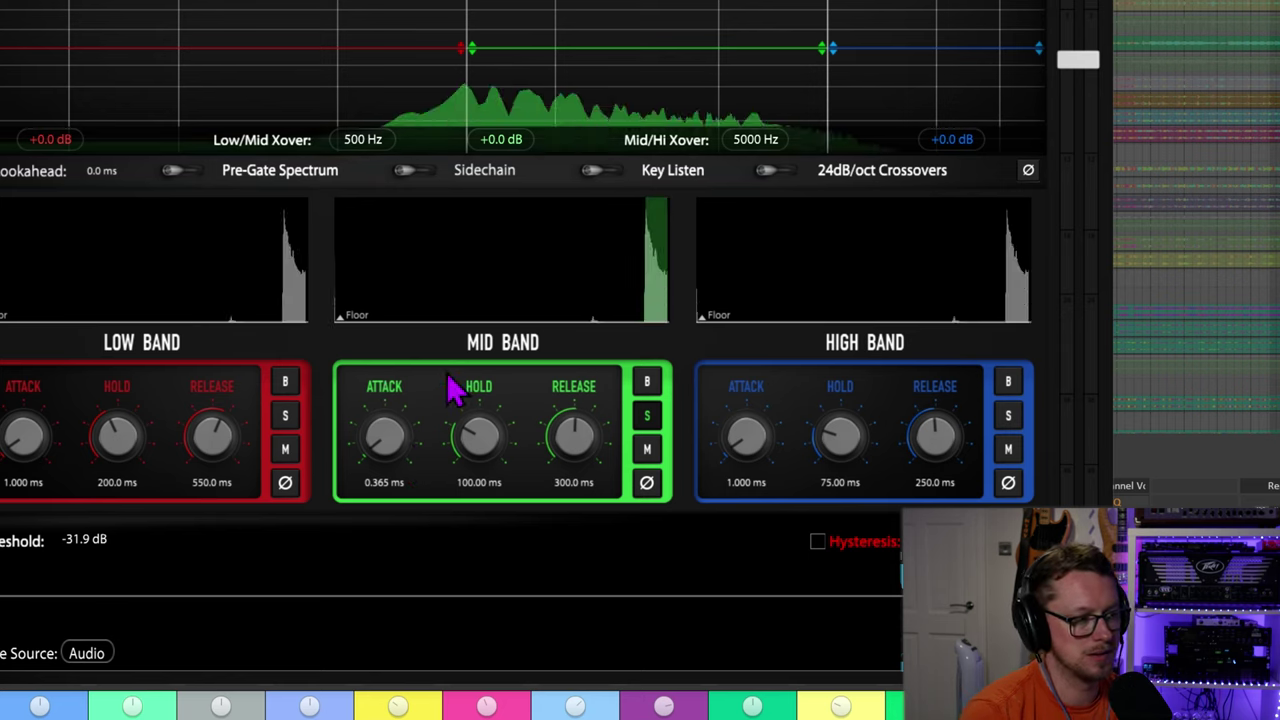
{"action": "left_click_drag", "start_coordinate": [410, 428], "coordinate": [392, 515]}
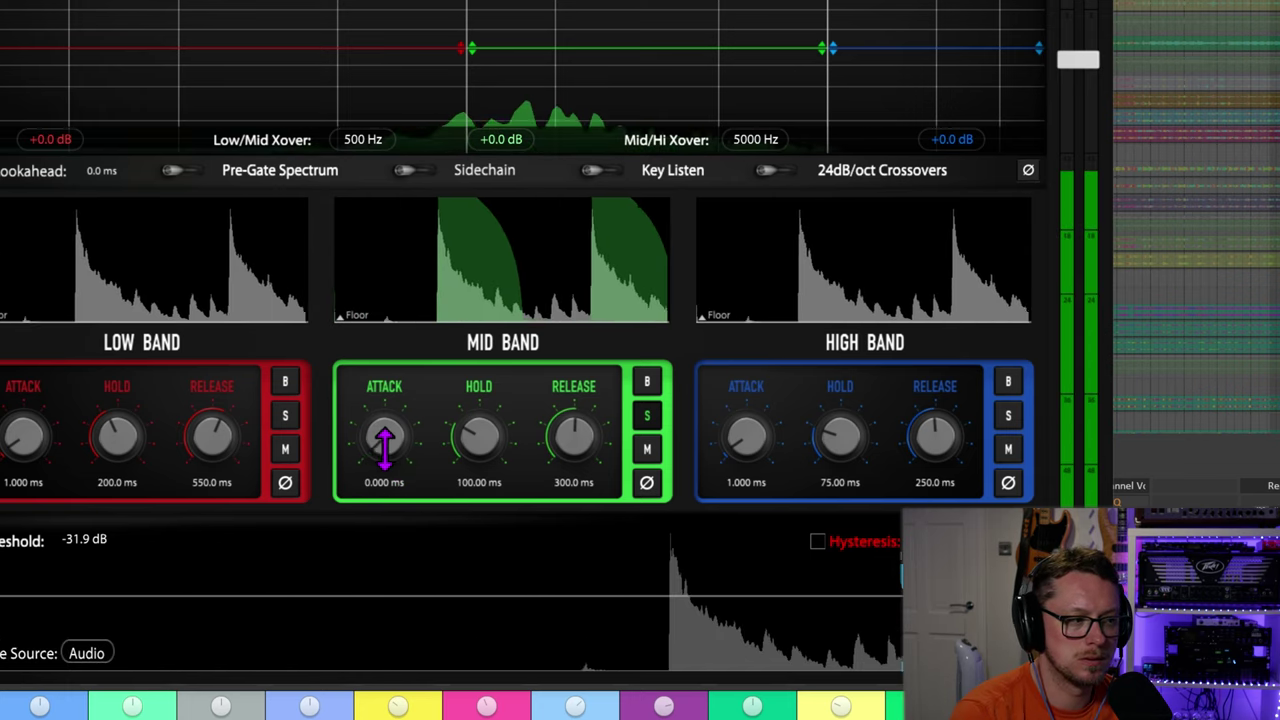
{"action": "left_click_drag", "start_coordinate": [395, 441], "coordinate": [395, 436]}
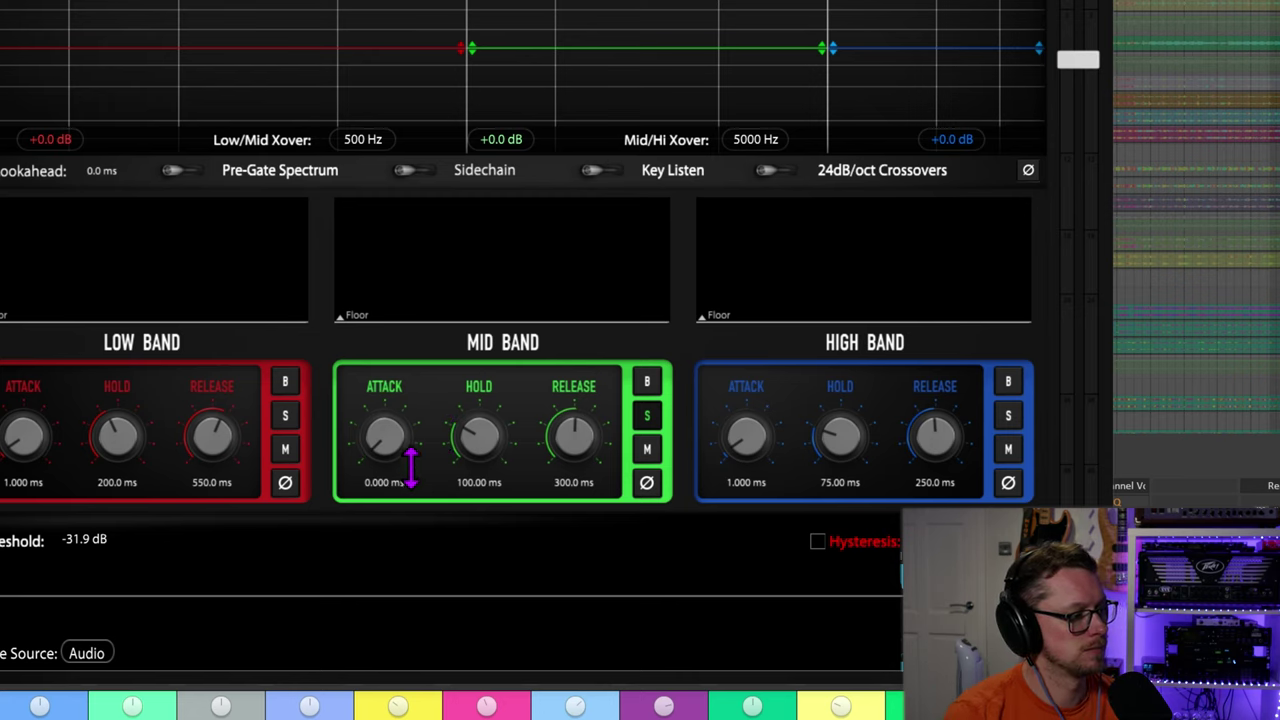
Audition the soloed Mid Band in playback and reduce its Release and Hold to 0.000 ms.
{"action": "key", "text": "space"}
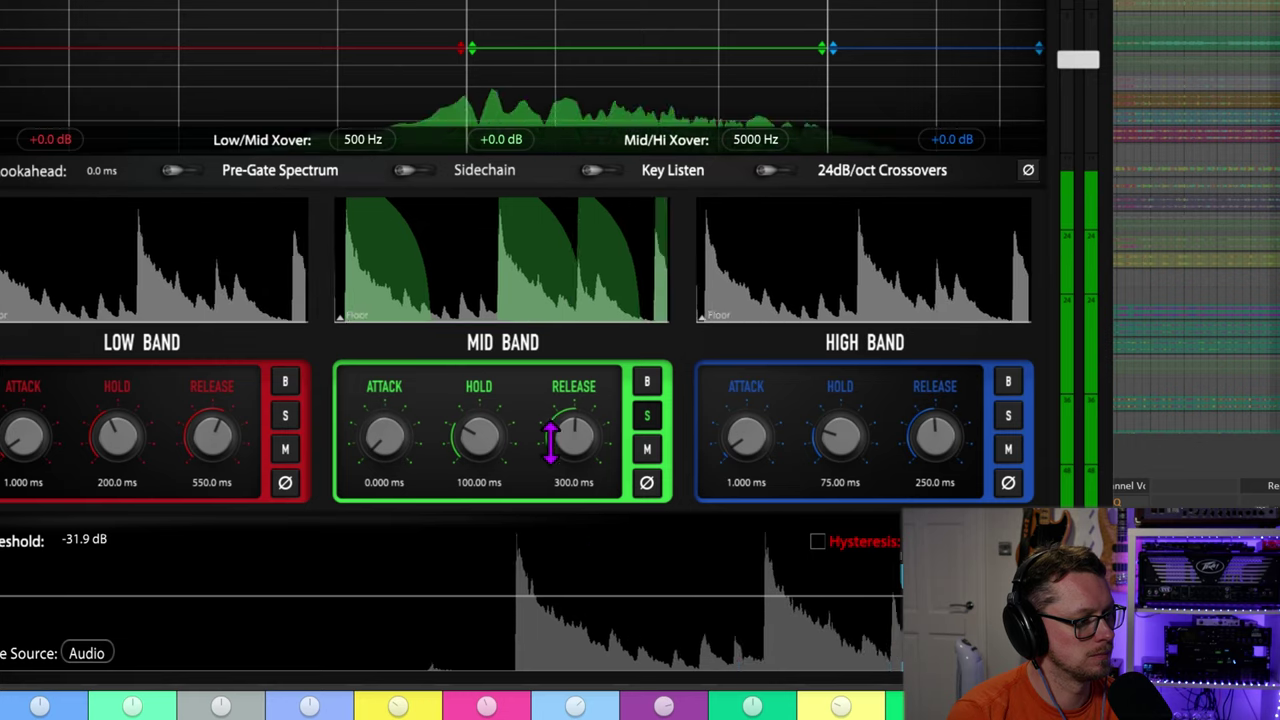
{"action": "key", "text": "space"}
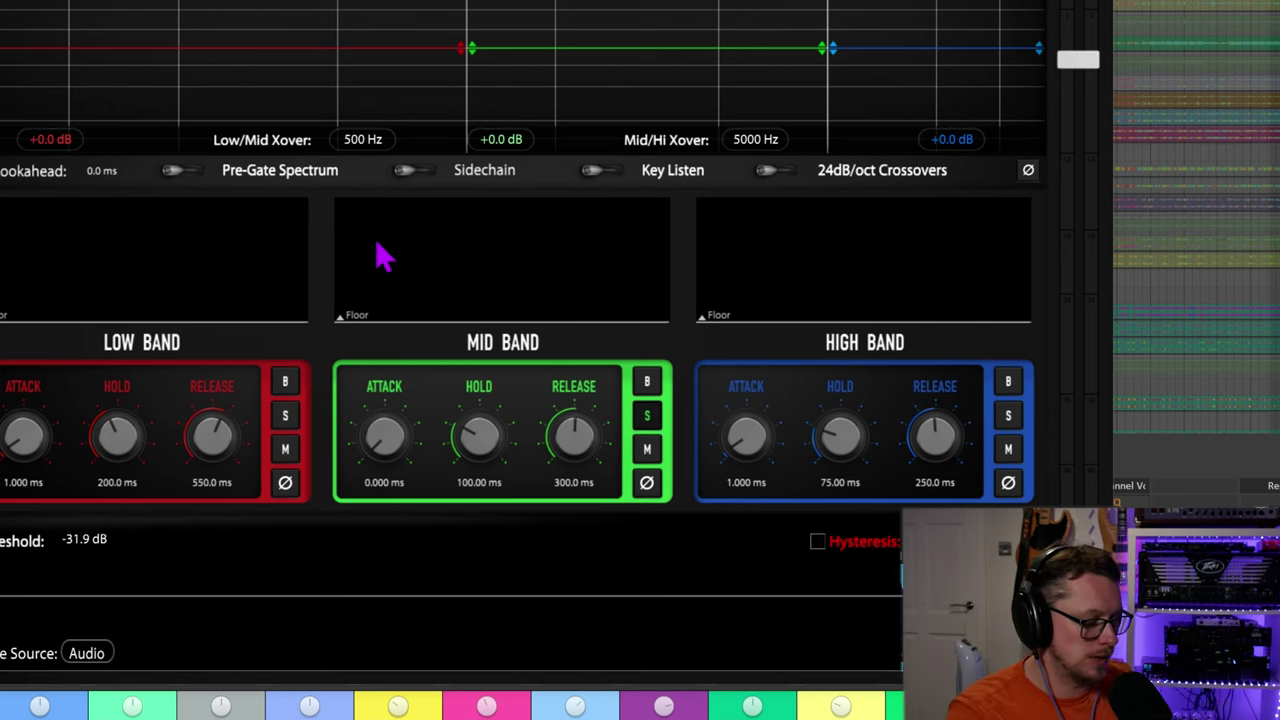
{"action": "key", "text": "space"}
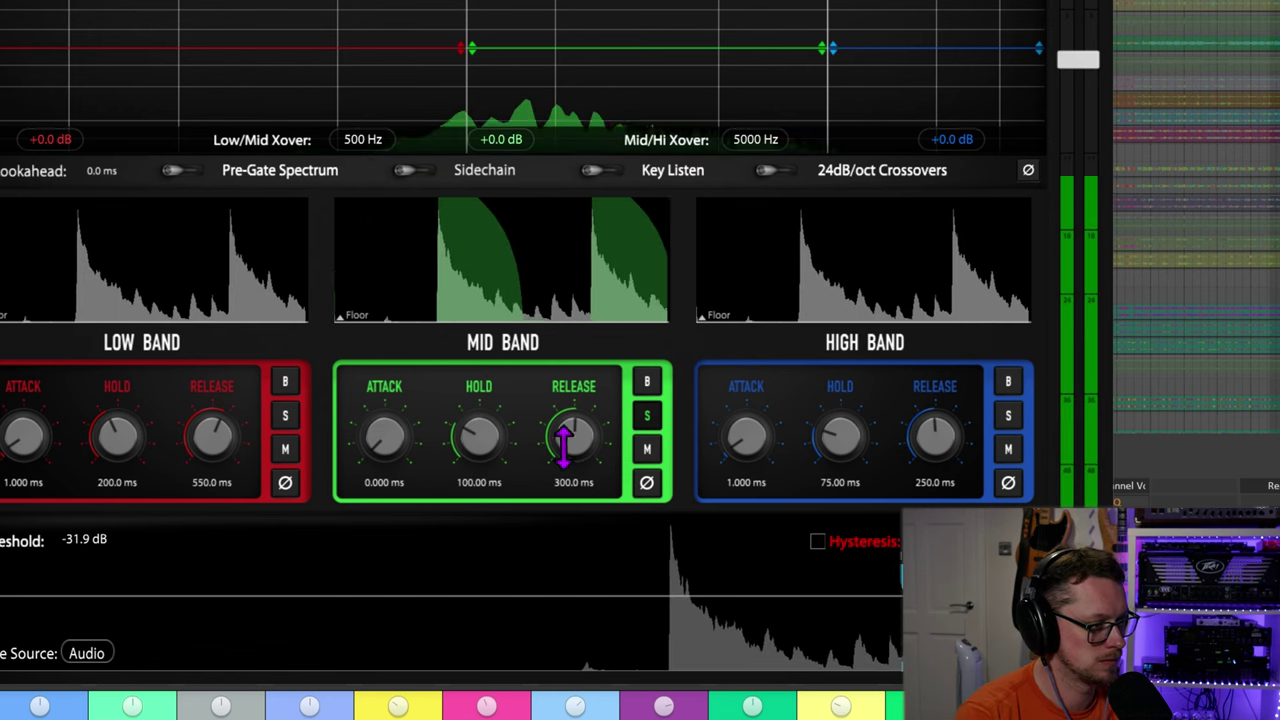
{"action": "left_click_drag", "start_coordinate": [586, 423], "coordinate": [580, 563]}
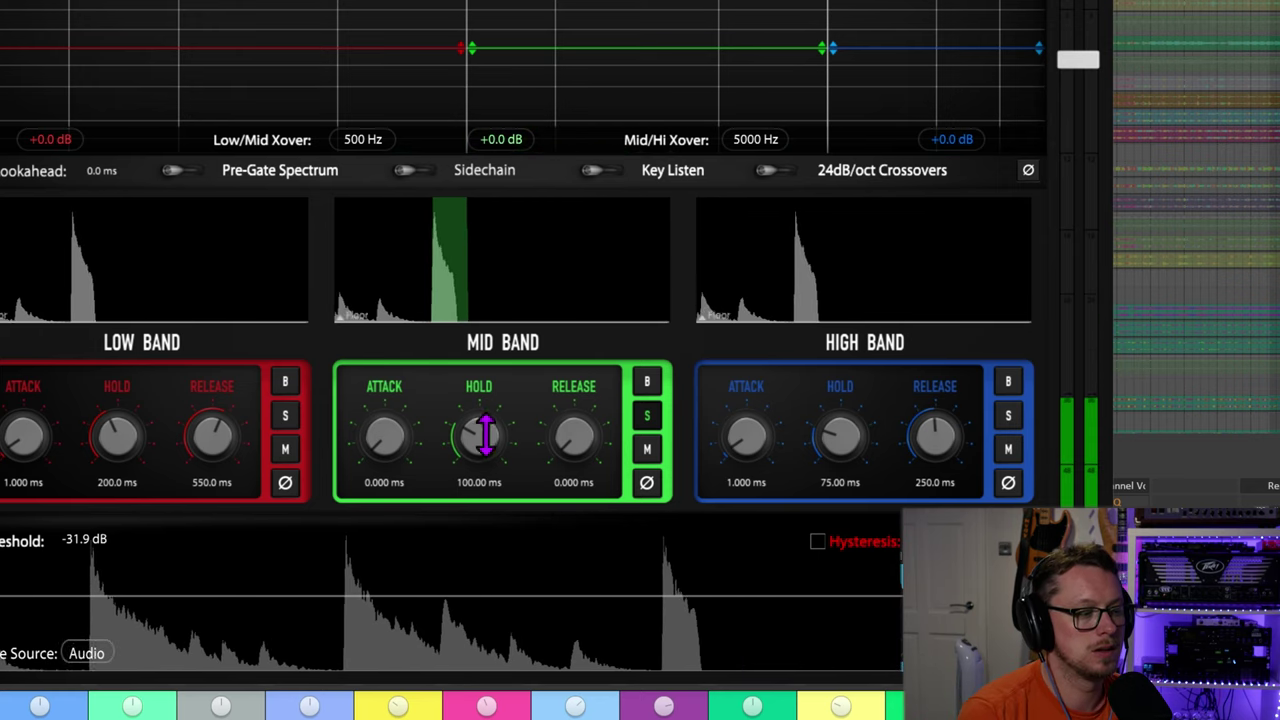
{"action": "left_click_drag", "start_coordinate": [486, 434], "coordinate": [467, 555]}
Try a Mid Band Release of 121.3 ms and shorten it to 63.86 ms during playback.
{"action": "left_click_drag", "start_coordinate": [591, 425], "coordinate": [601, 371]}
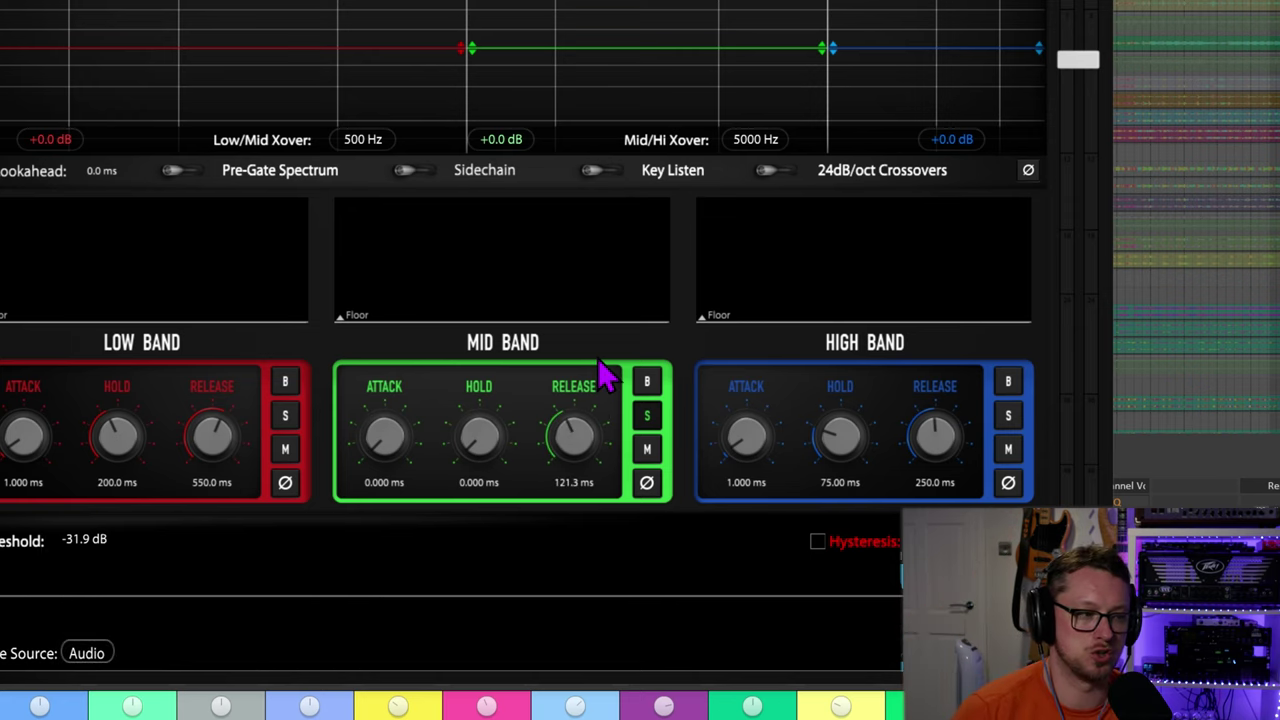
{"action": "key", "text": "space"}
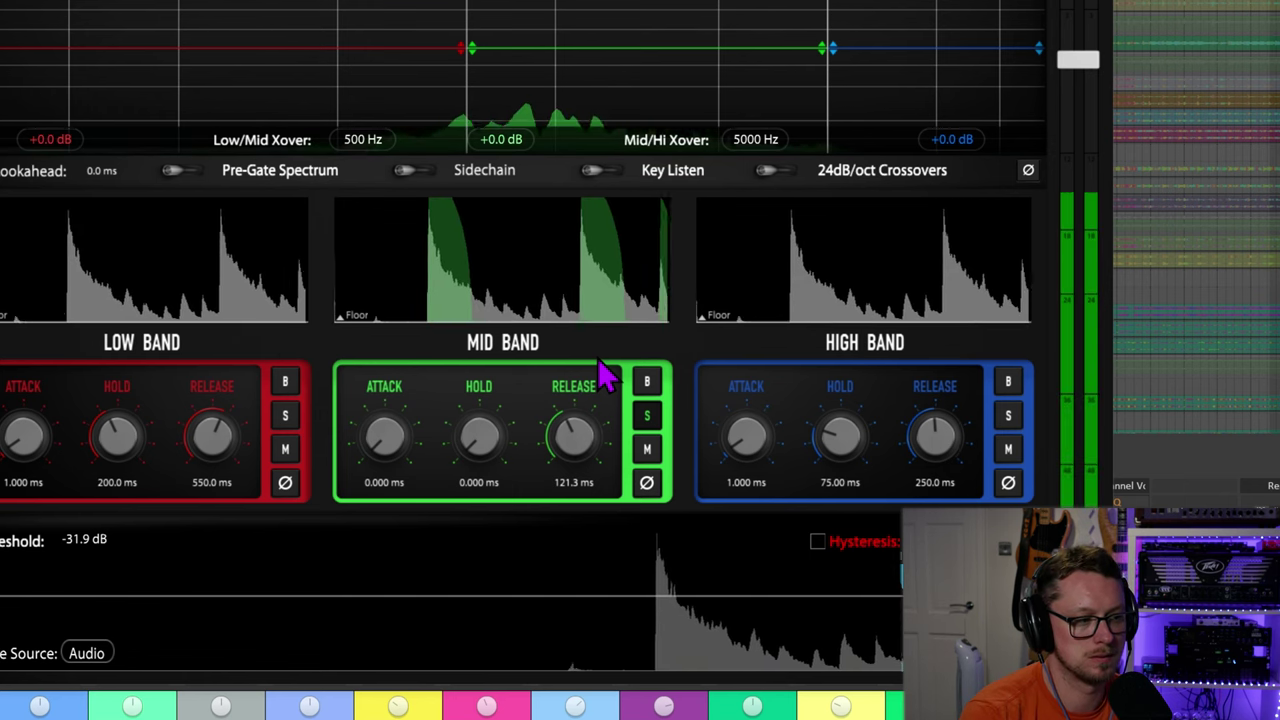
{"action": "left_click_drag", "start_coordinate": [571, 405], "coordinate": [574, 435]}
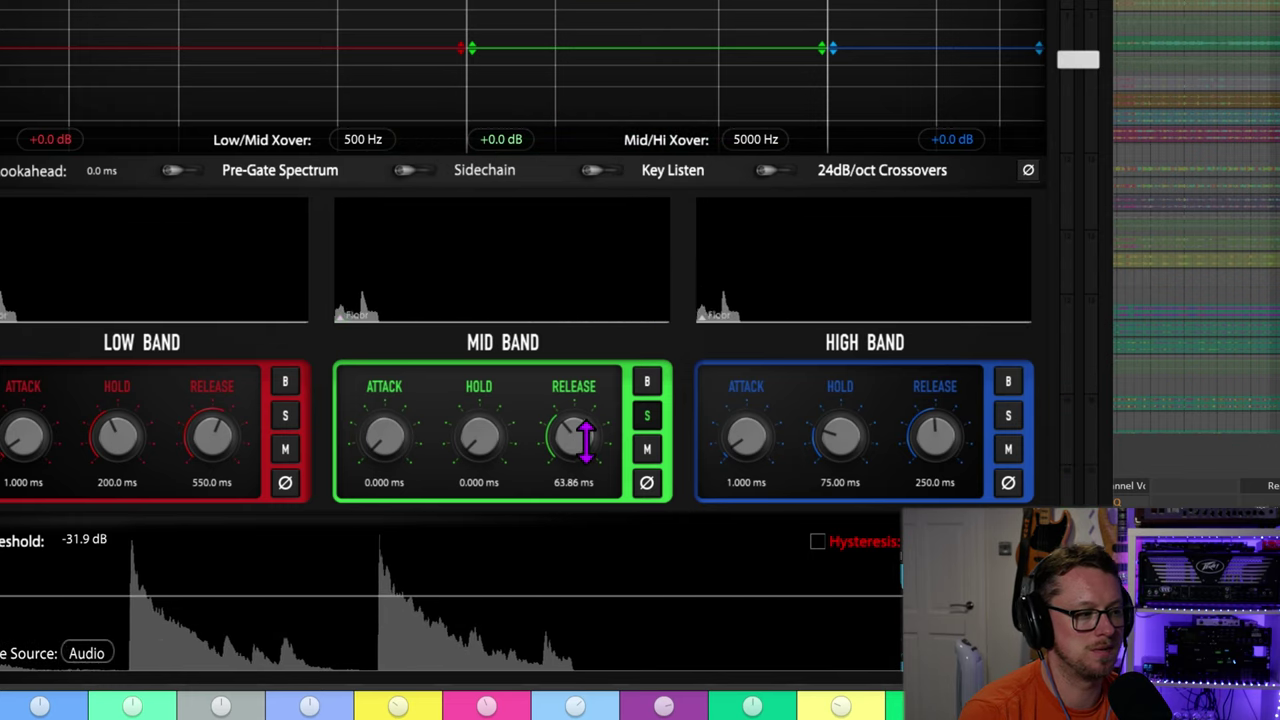
Set the Mid Band's Hold to 50.11 ms and Release to 154.5 ms, comparing shorter and longer releases during playback.
{"action": "left_click_drag", "start_coordinate": [494, 440], "coordinate": [503, 394]}
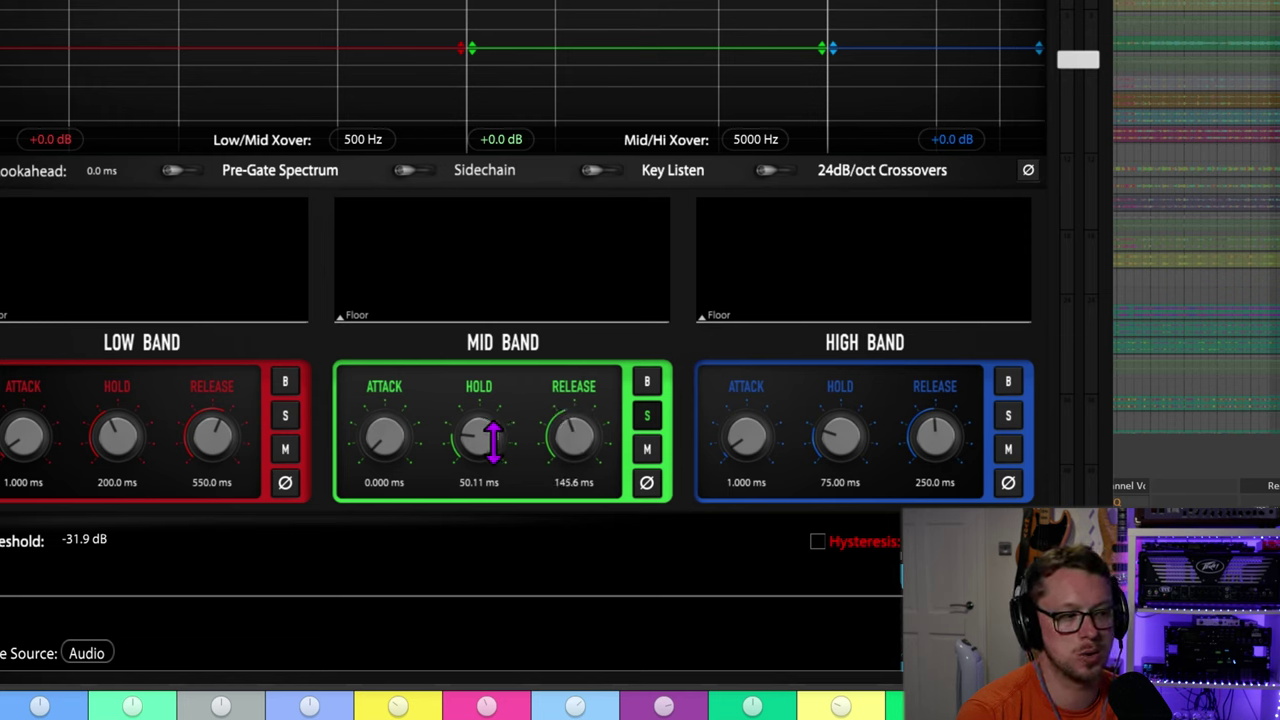
{"action": "left_click_drag", "start_coordinate": [490, 440], "coordinate": [482, 436]}
{"action": "left_click_drag", "start_coordinate": [590, 437], "coordinate": [590, 443]}
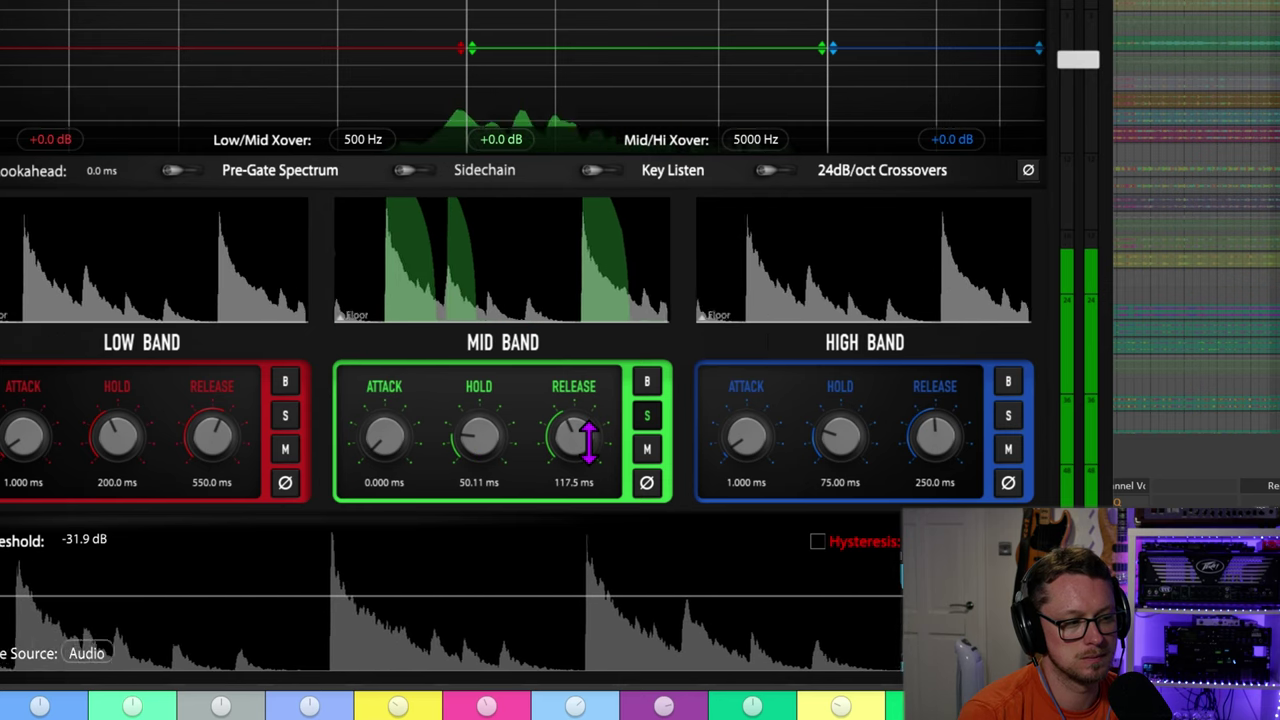
{"action": "left_click_drag", "start_coordinate": [595, 437], "coordinate": [590, 430]}
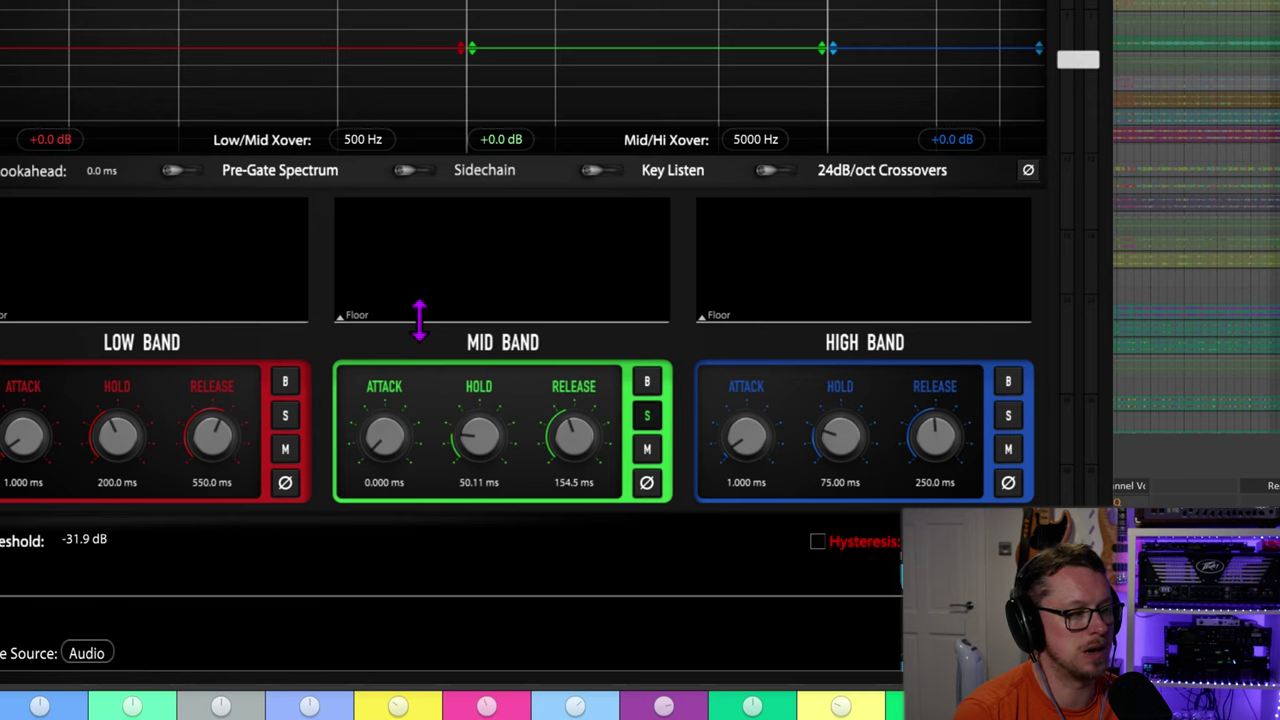
Raise the Mid Band's Floor line close to the top of its display while auditioning the playback.
{"action": "left_click_drag", "start_coordinate": [445, 274], "coordinate": [465, 254]}
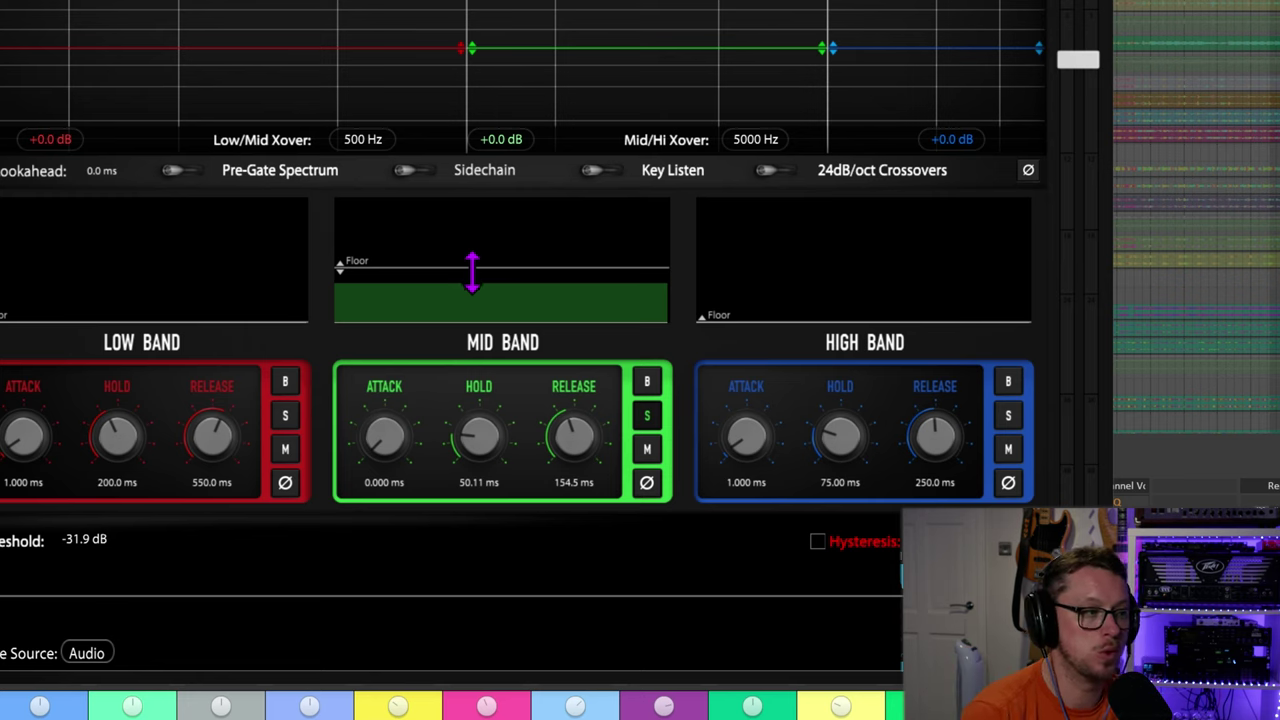
{"action": "left_click_drag", "start_coordinate": [471, 267], "coordinate": [500, 222]}
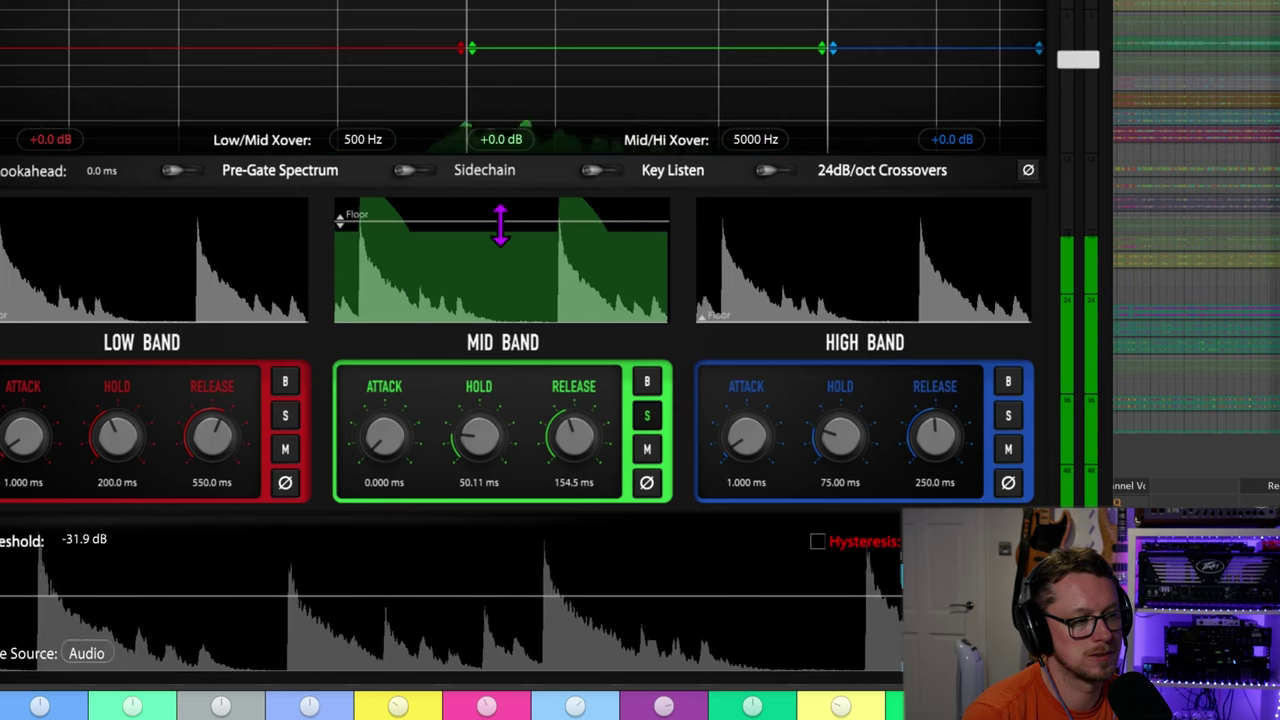
{"action": "key", "text": "space"}
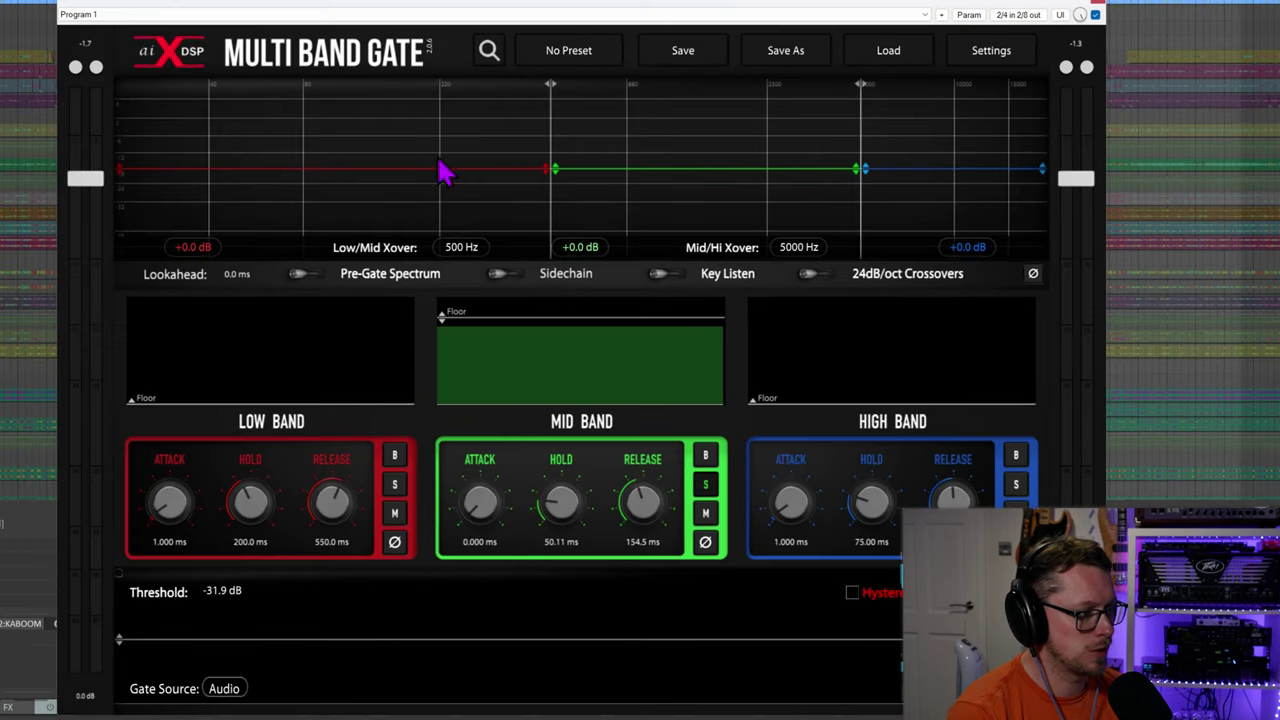
Lower the Low/Mid crossover to 280 Hz and the Mid/Hi crossover to 3036 Hz, auditioning the soloed Mid Band.
{"action": "left_click_drag", "start_coordinate": [550, 136], "coordinate": [491, 151]}
{"action": "left_click_drag", "start_coordinate": [860, 138], "coordinate": [822, 145]}
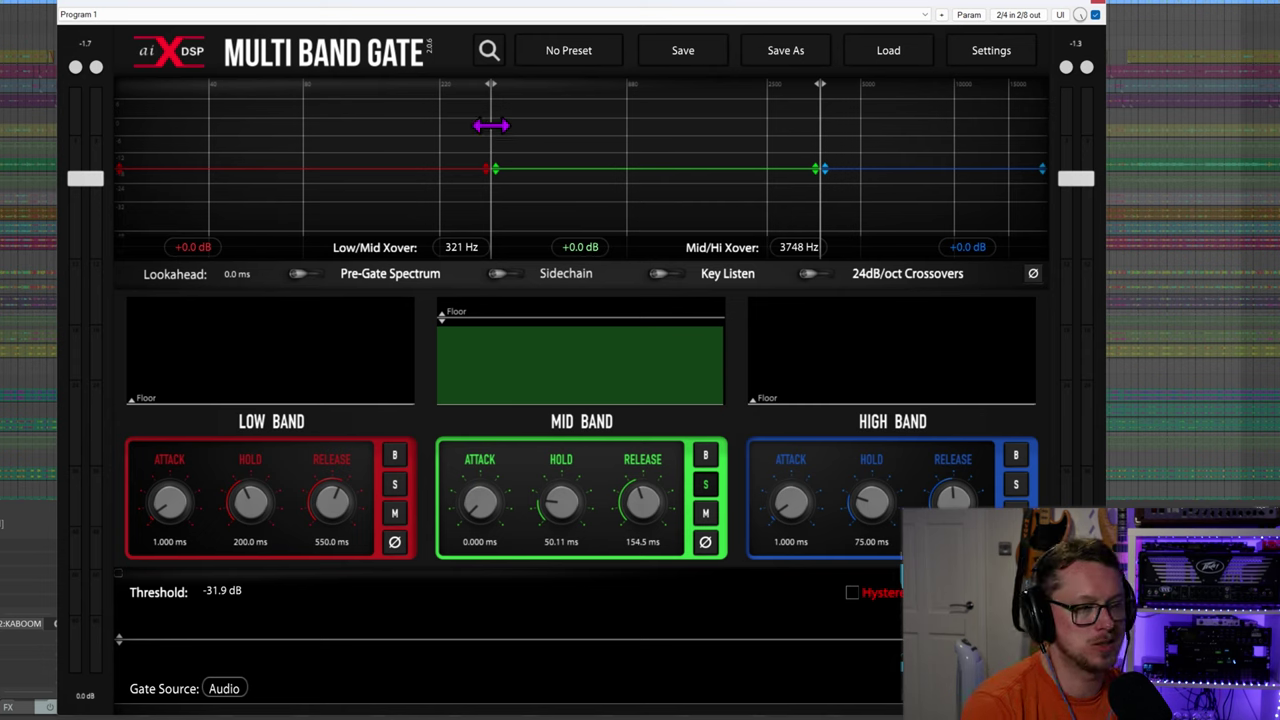
{"action": "key", "text": "space"}
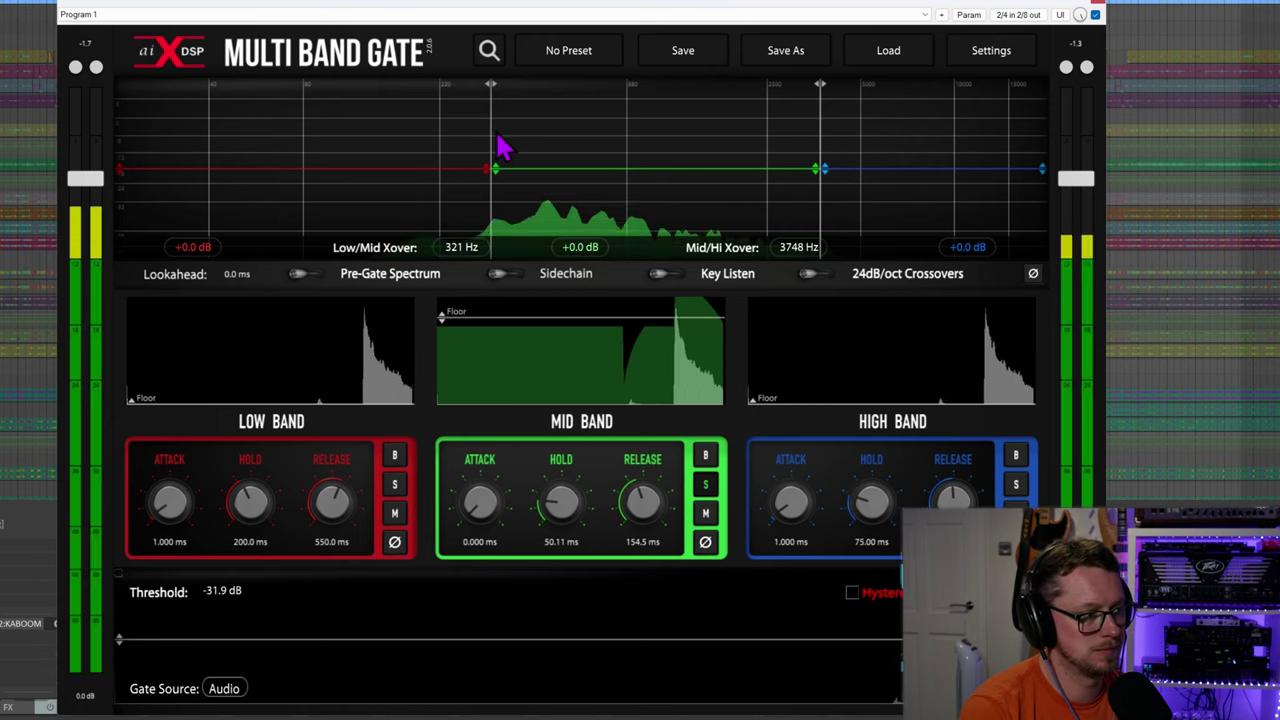
{"action": "mouse_move", "coordinate": [494, 129]}
{"action": "left_mouse_down"}
{"action": "mouse_move", "coordinate": [450, 131]}
{"action": "mouse_move", "coordinate": [473, 132]}
{"action": "left_mouse_up"}
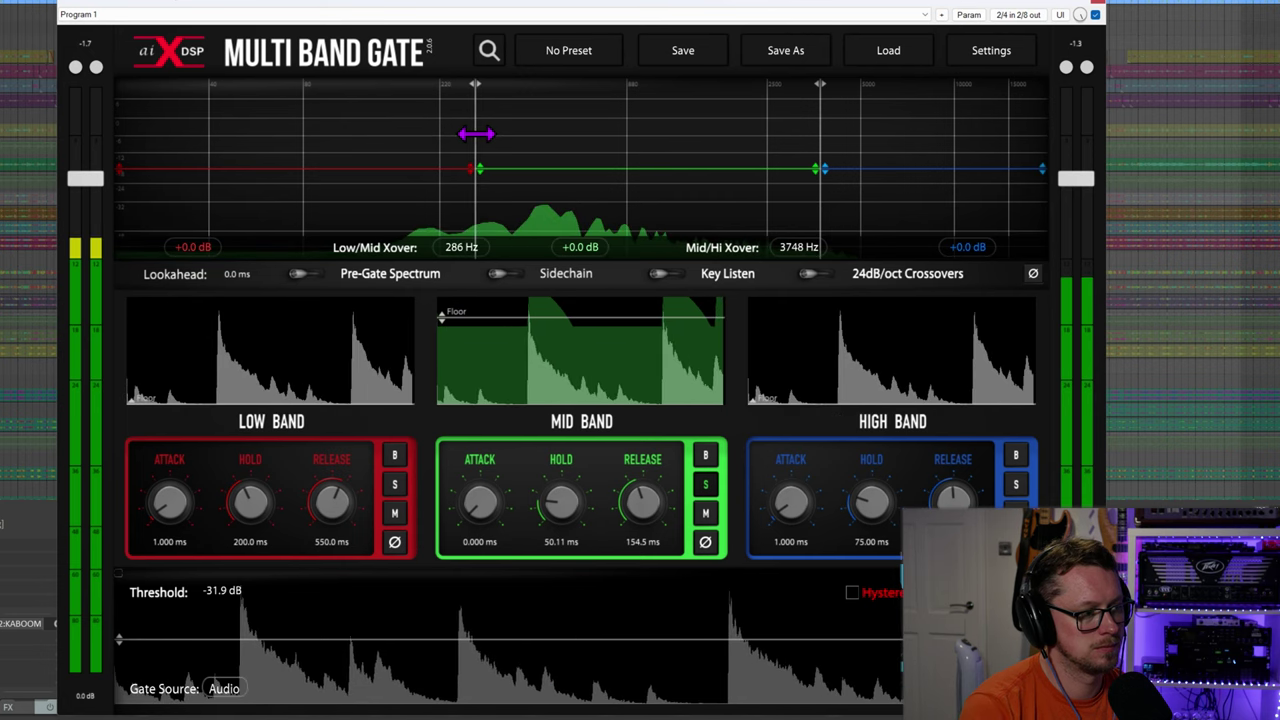
{"action": "left_click_drag", "start_coordinate": [817, 127], "coordinate": [808, 155]}
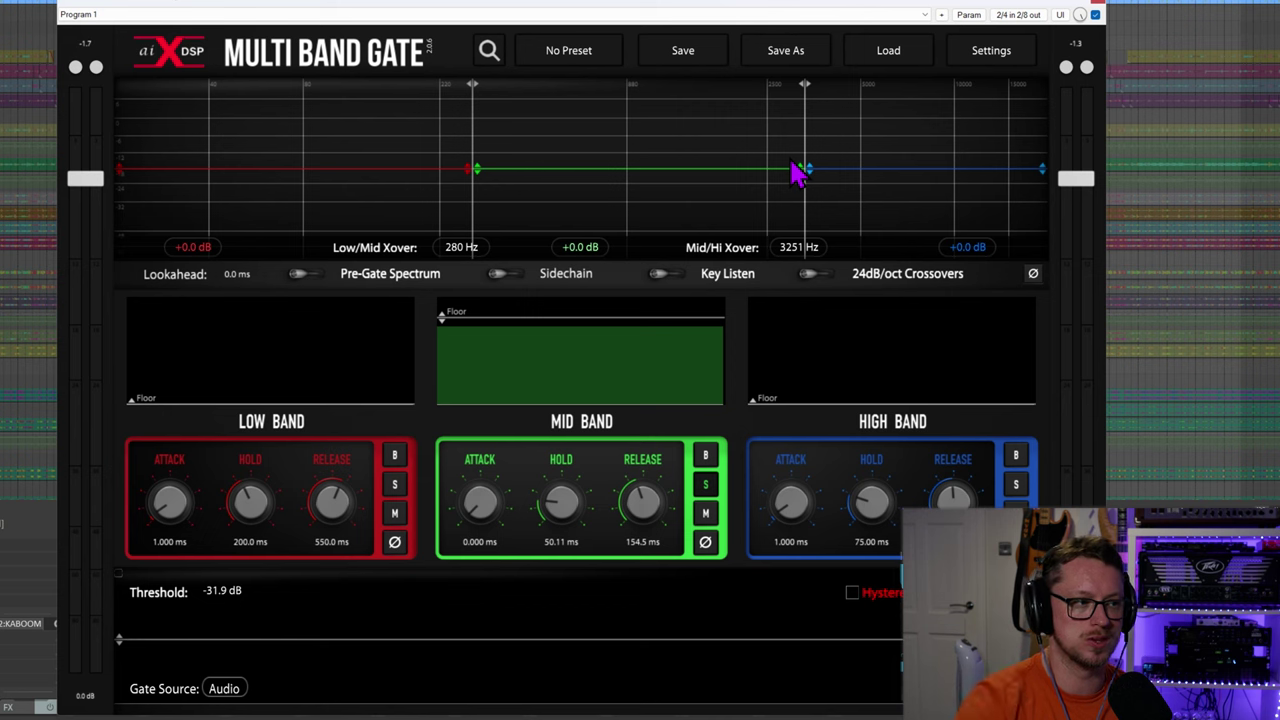
{"action": "mouse_move", "coordinate": [806, 134]}
{"action": "left_mouse_down"}
{"action": "mouse_move", "coordinate": [869, 137]}
{"action": "mouse_move", "coordinate": [794, 139]}
{"action": "left_mouse_up"}
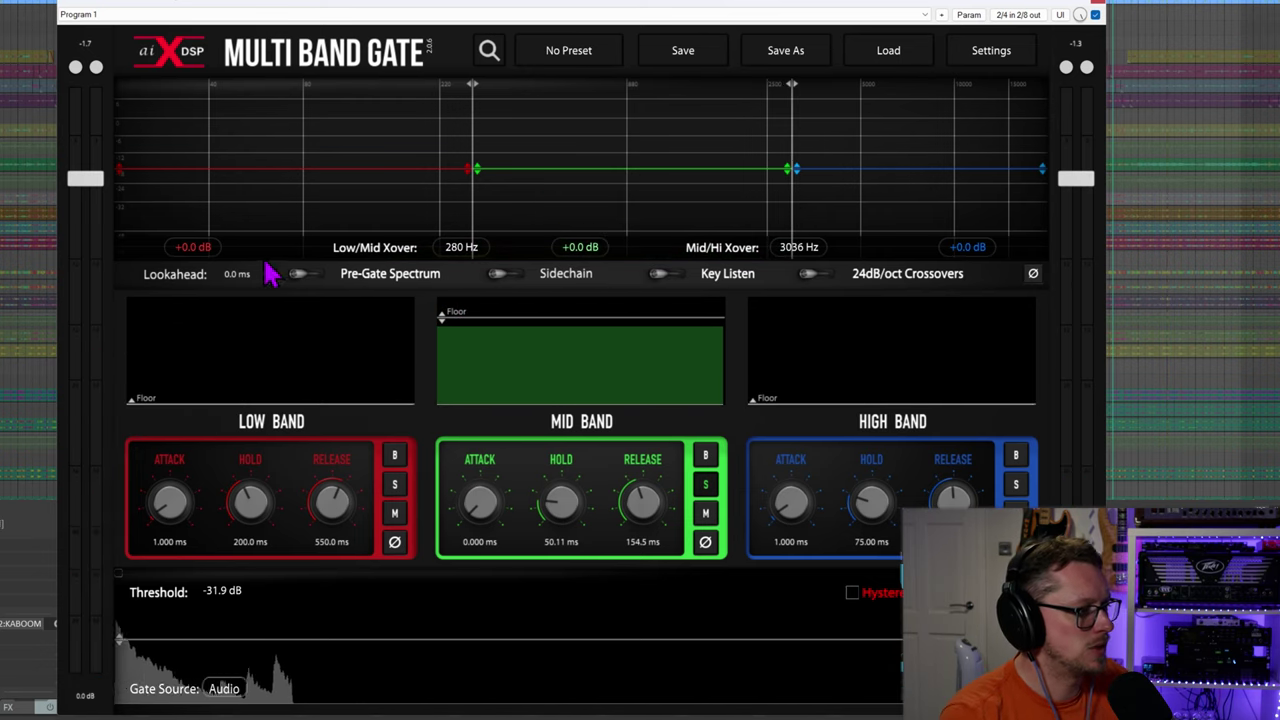
Set the Lookahead to 1.9 ms and briefly display the Pre-Gate Spectrum during playback, leaving it switched off.
{"action": "double_click", "coordinate": [217, 285]}
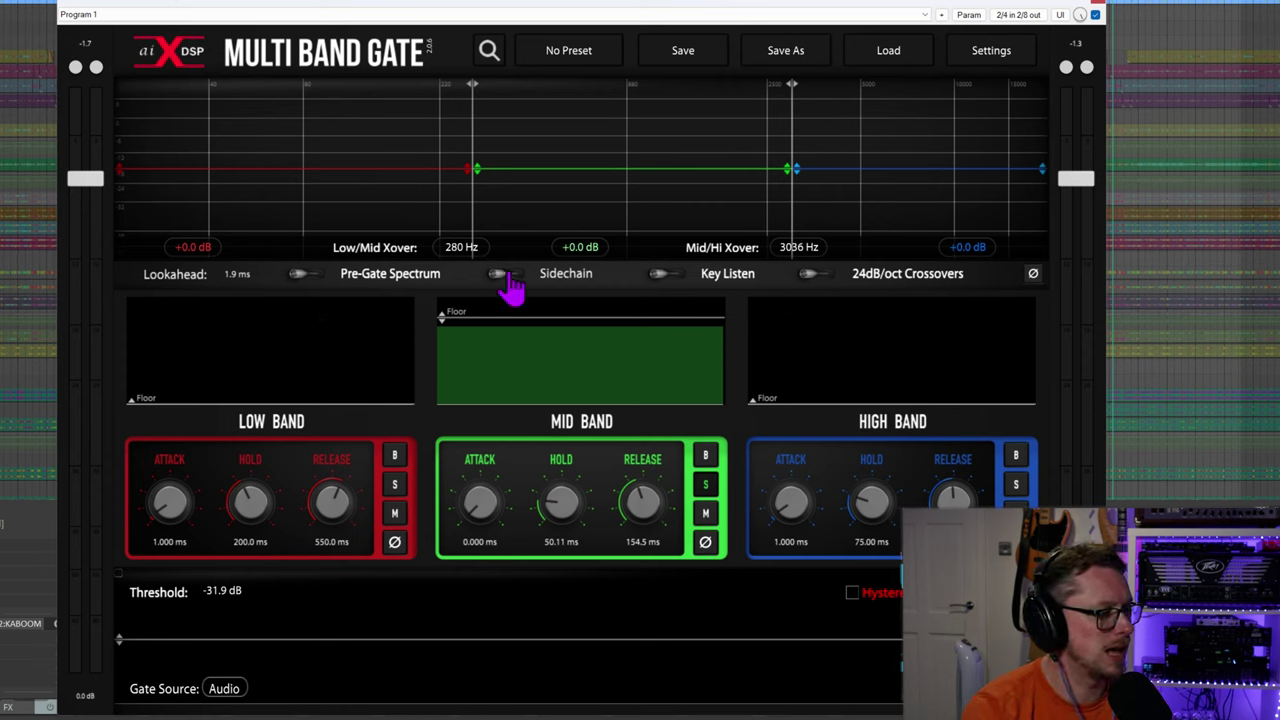
{"action": "key", "text": "space"}
{"action": "left_click", "coordinate": [309, 276]}
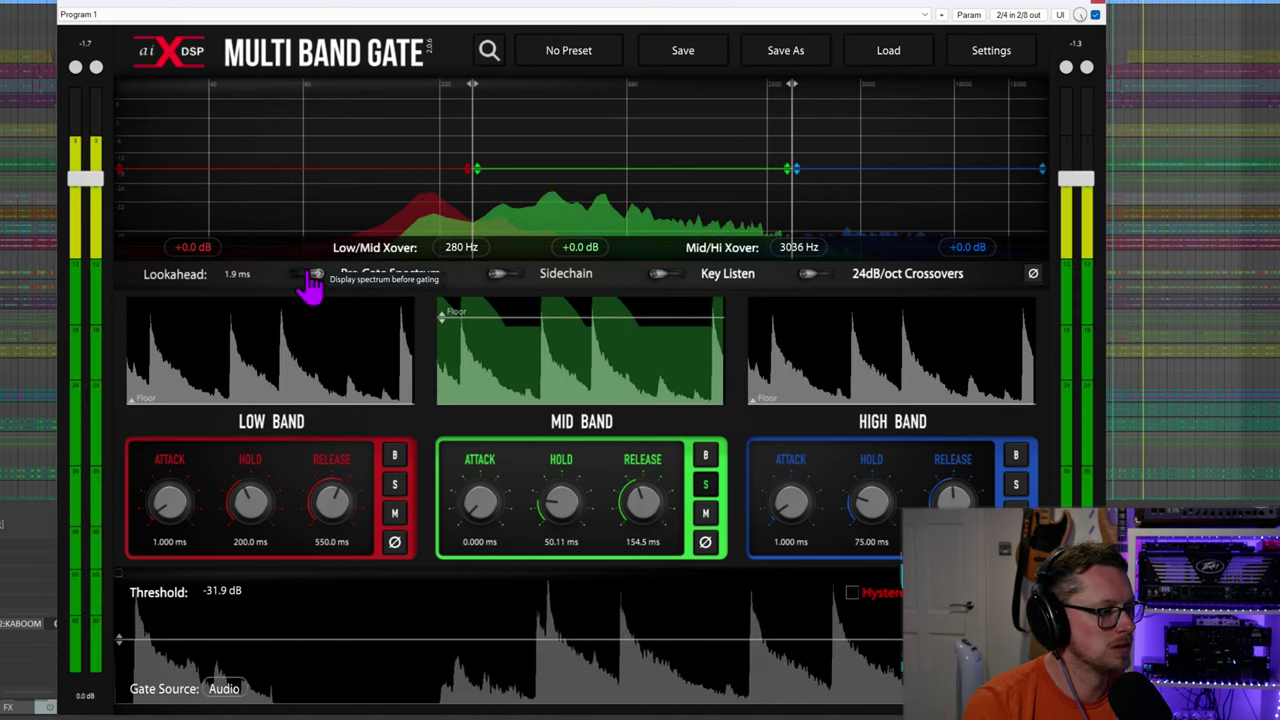
{"action": "key", "text": "space"}
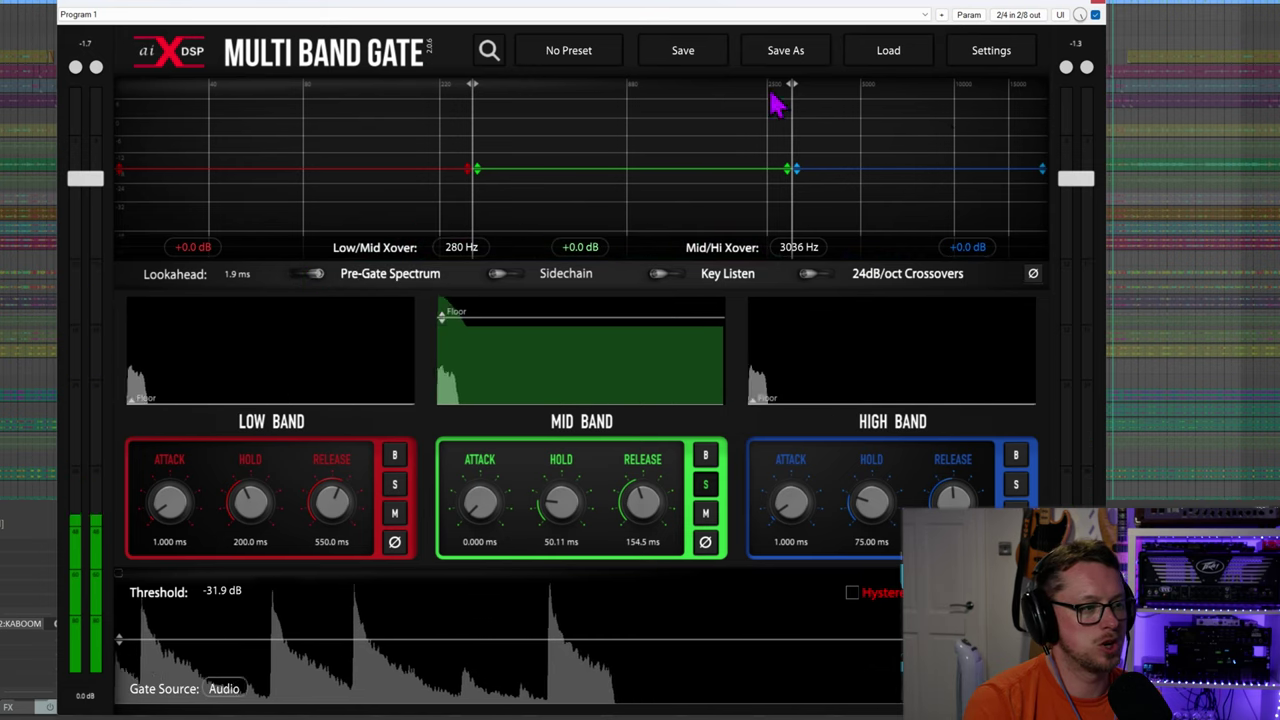
{"action": "left_click", "coordinate": [316, 276]}
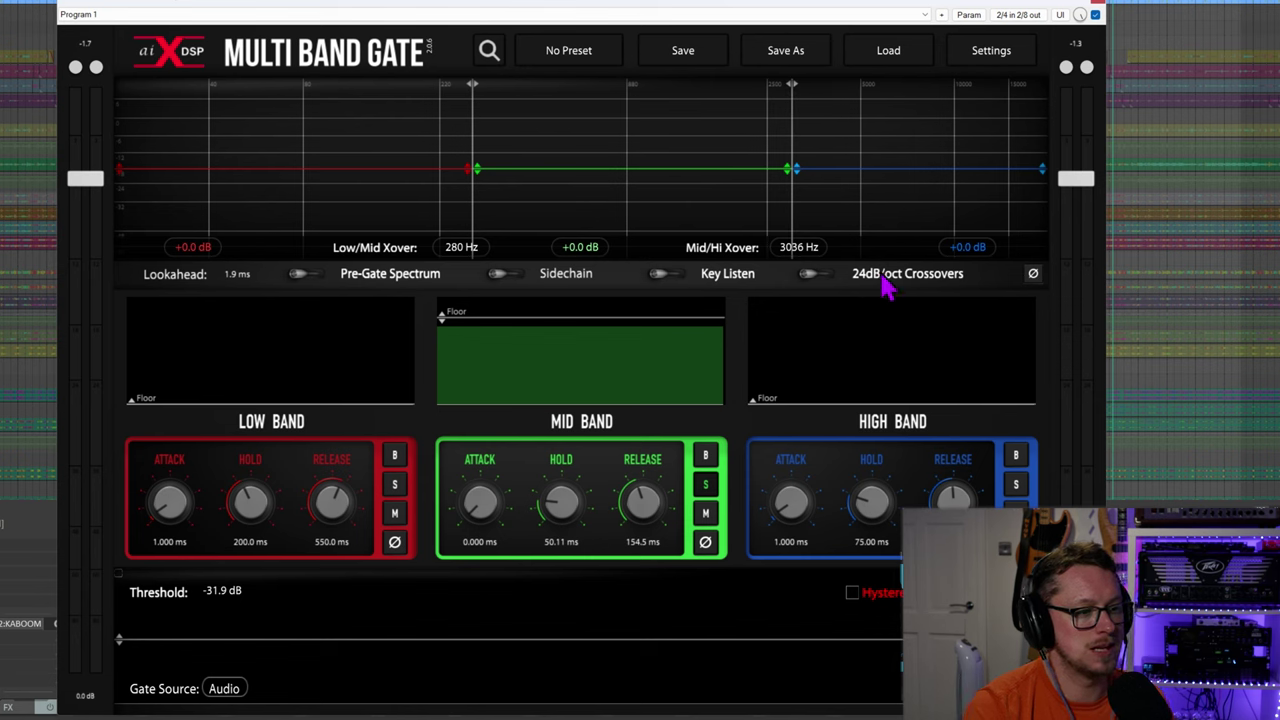
Try the 6dB/oct crossover slope during playback and switch back to 24dB/oct.
{"action": "left_click", "coordinate": [818, 274]}
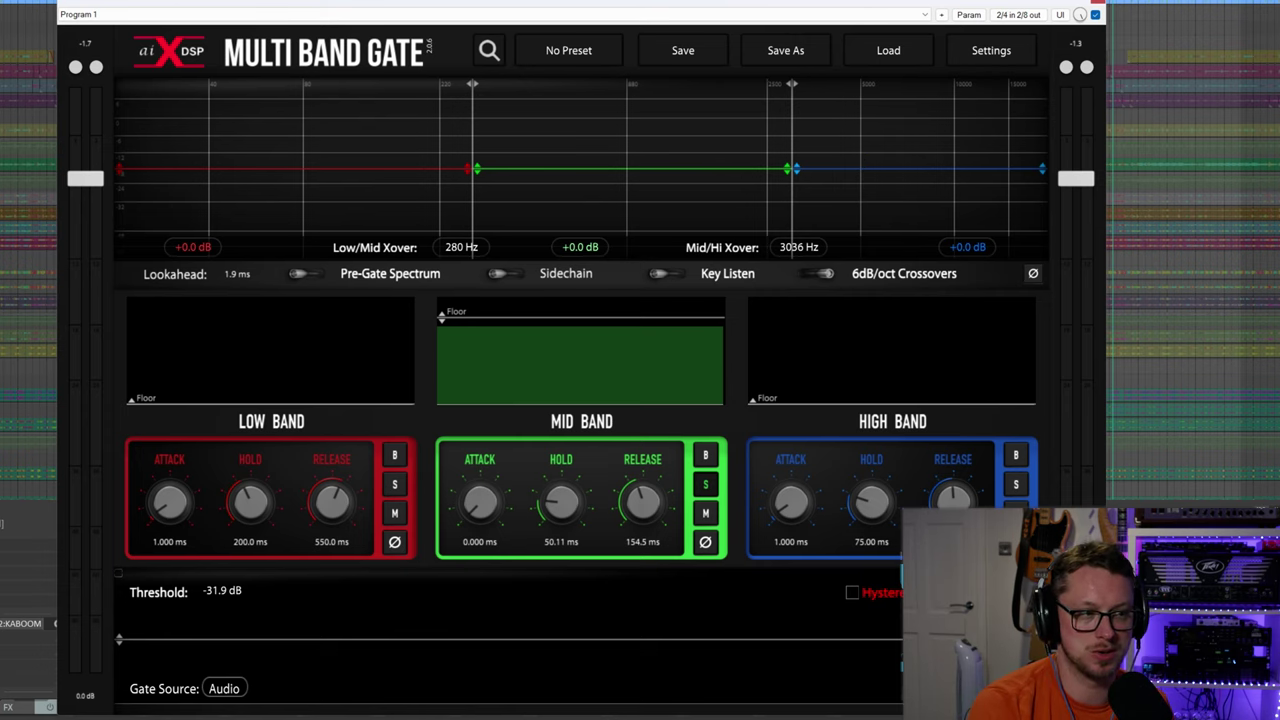
{"action": "key", "text": "space"}
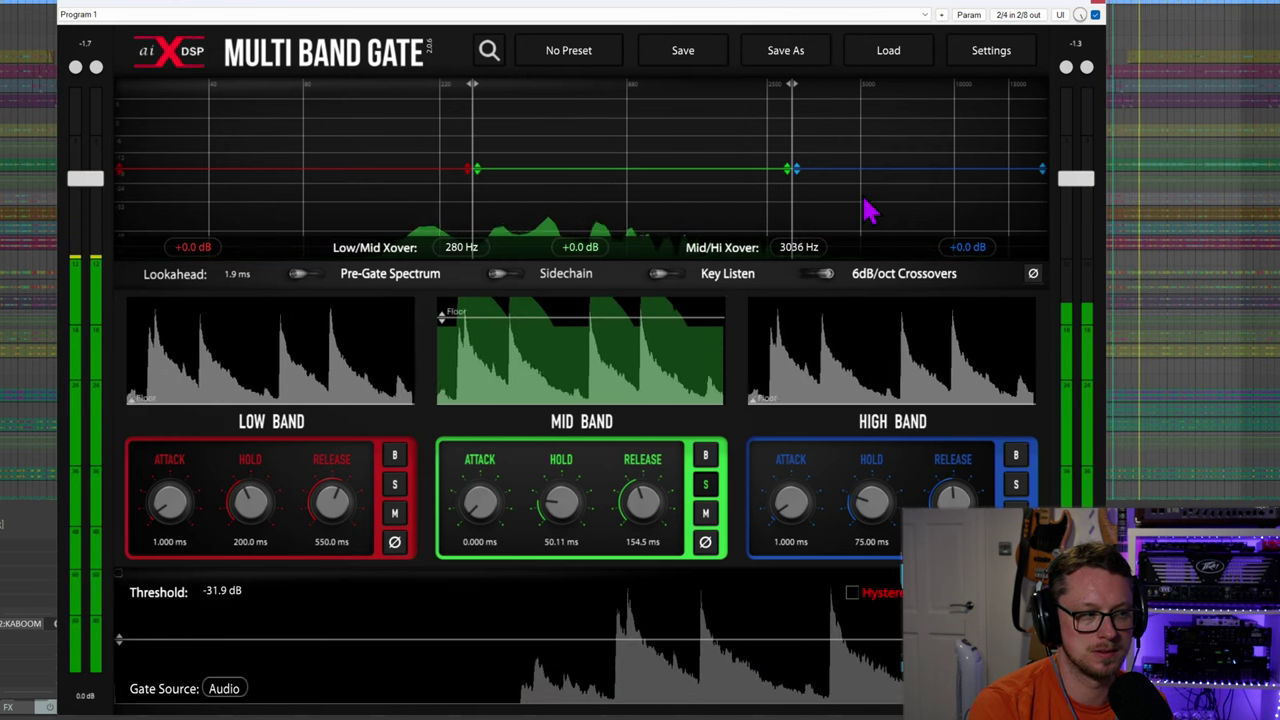
{"action": "left_click", "coordinate": [818, 278]}
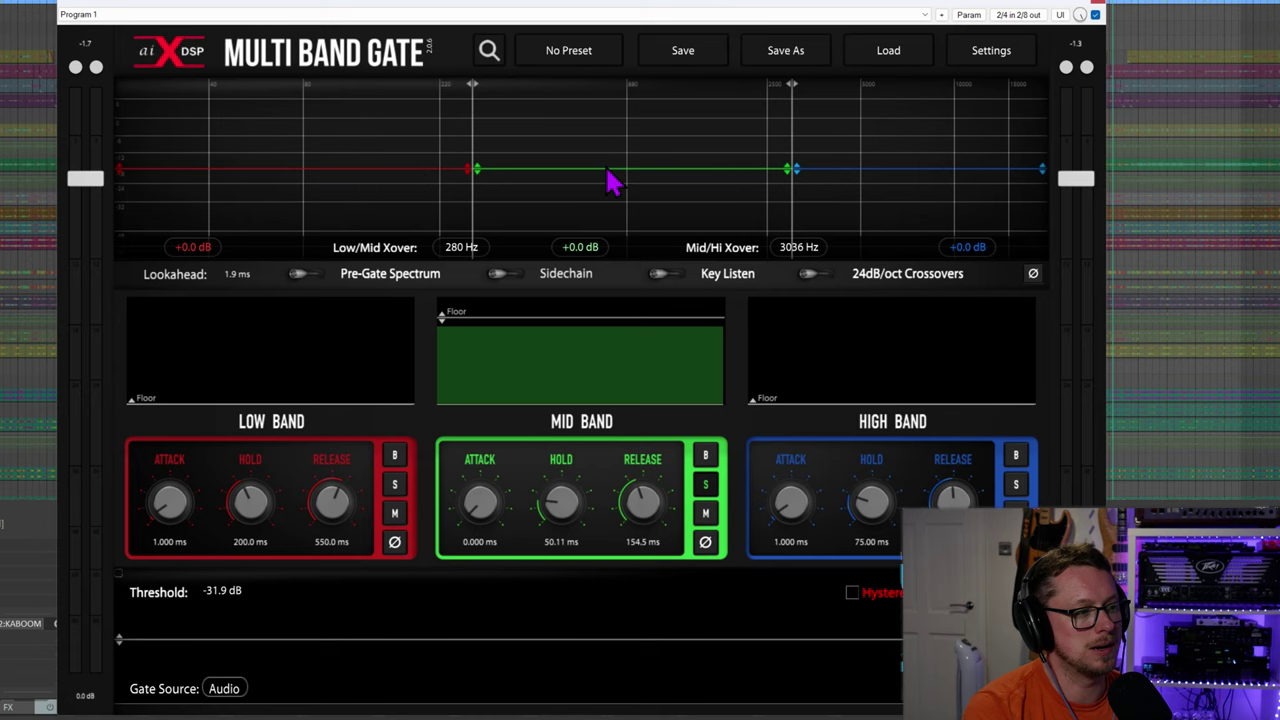
{"action": "mouse_move", "coordinate": [620, 168]}
{"action": "left_mouse_down"}
{"action": "mouse_move", "coordinate": [626, 150]}
{"action": "mouse_move", "coordinate": [634, 194]}
{"action": "mouse_move", "coordinate": [651, 134]}
{"action": "mouse_move", "coordinate": [641, 170]}
{"action": "left_mouse_up"}
{"action": "key", "text": "space"}
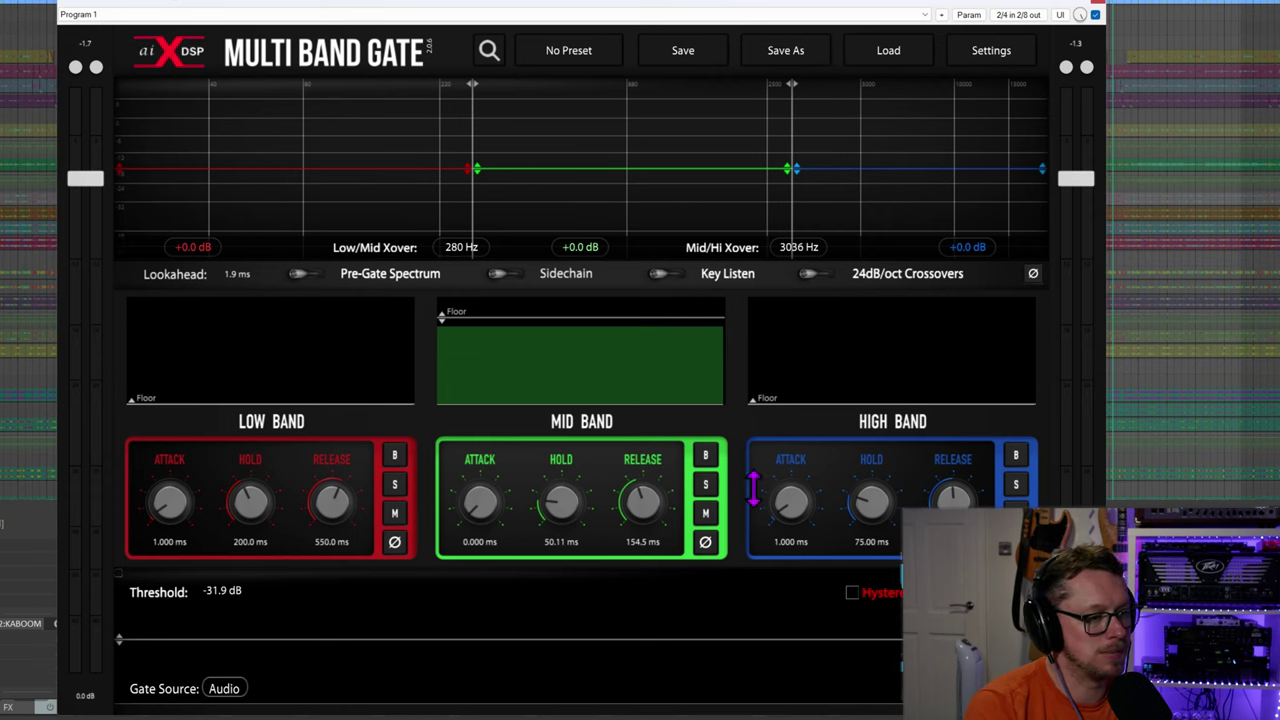
Solo the High Band and shorten its Attack to 0.153 ms, Hold to 13.41 ms and Release to 25.30 ms during playback.
{"action": "left_click", "coordinate": [1015, 484]}
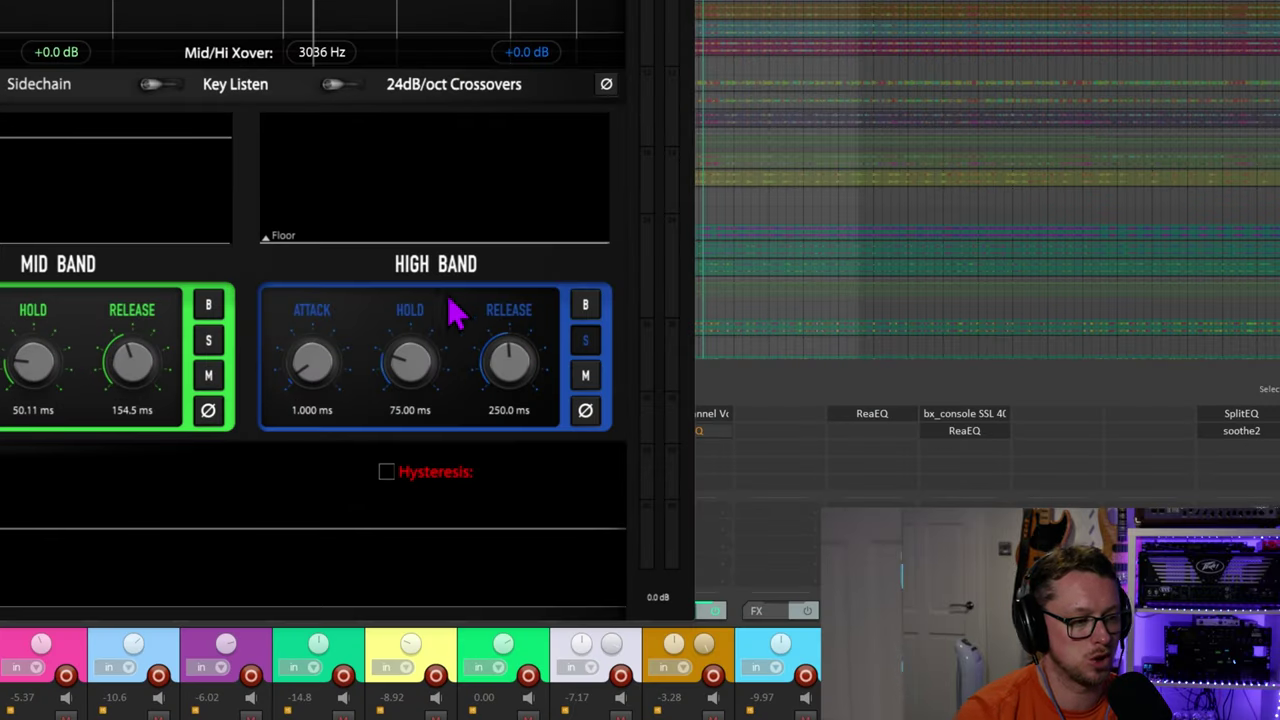
{"action": "key", "text": "space"}
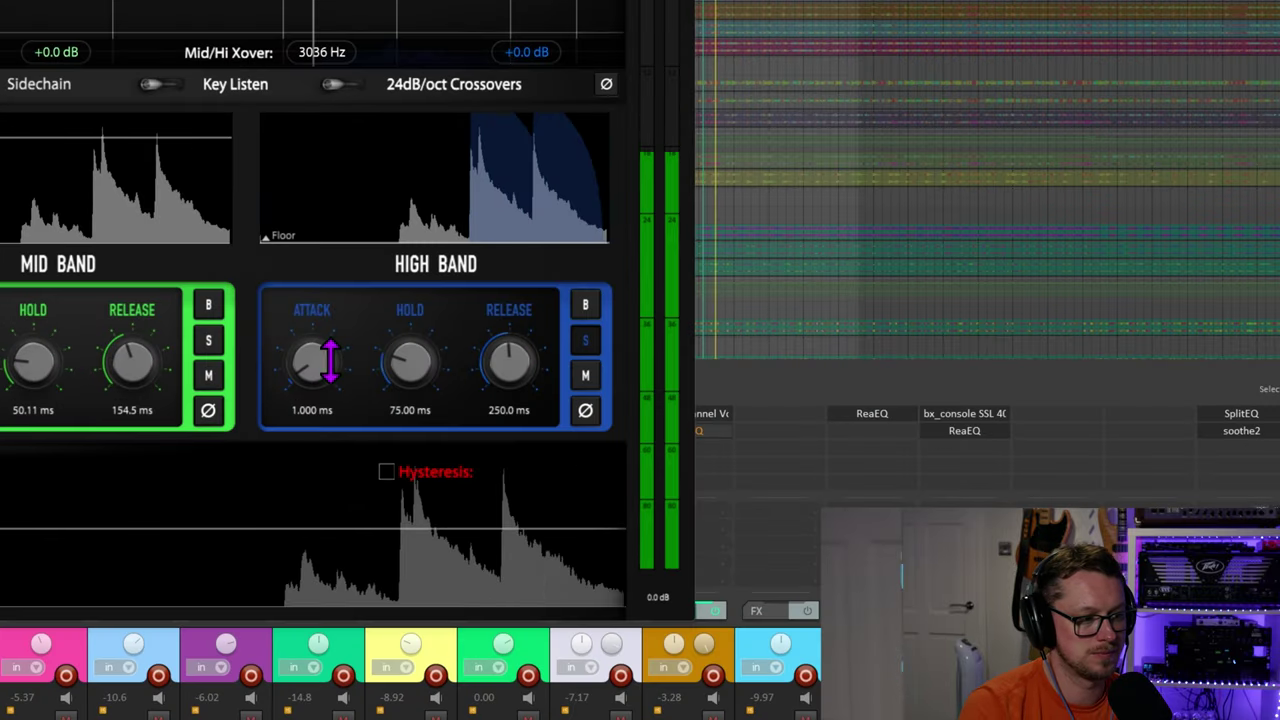
{"action": "left_click_drag", "start_coordinate": [508, 352], "coordinate": [509, 399]}
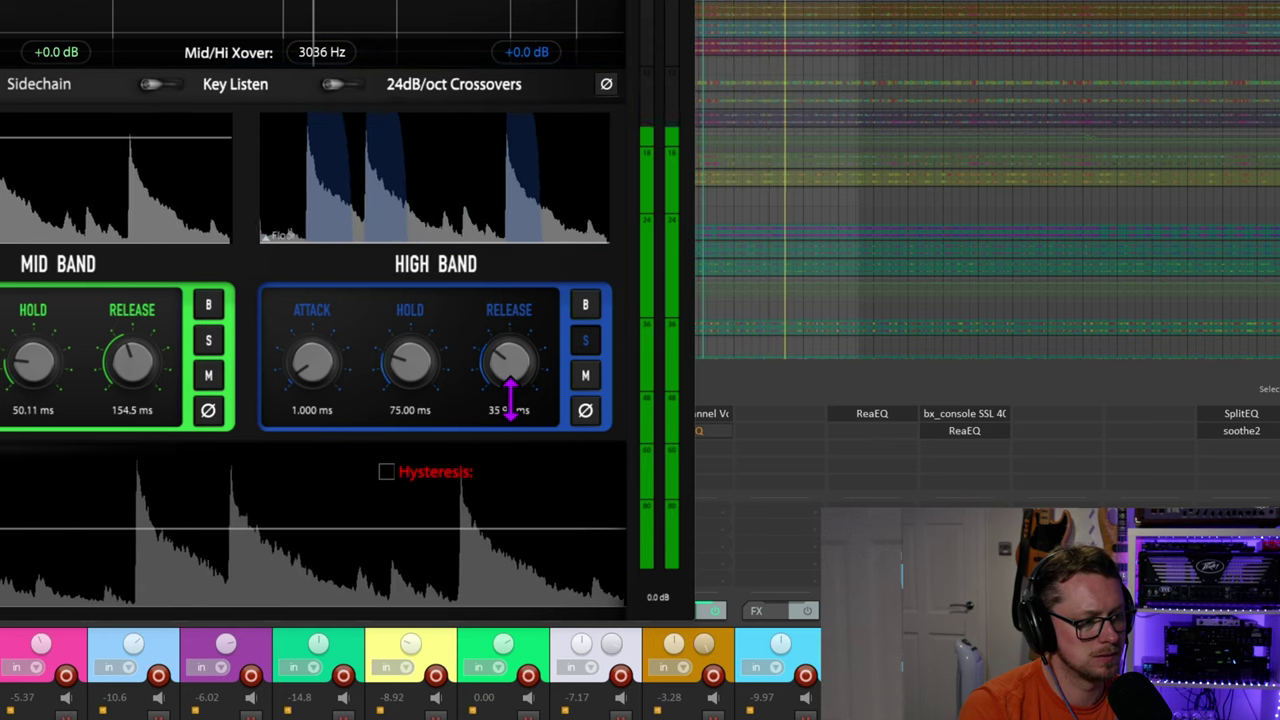
{"action": "mouse_move", "coordinate": [426, 357]}
{"action": "left_mouse_down"}
{"action": "mouse_move", "coordinate": [428, 343]}
{"action": "mouse_move", "coordinate": [428, 368]}
{"action": "left_mouse_up"}
{"action": "left_click_drag", "start_coordinate": [512, 365], "coordinate": [513, 340]}
{"action": "left_click_drag", "start_coordinate": [408, 357], "coordinate": [409, 370]}
{"action": "left_click_drag", "start_coordinate": [514, 362], "coordinate": [511, 352]}
{"action": "left_click_drag", "start_coordinate": [345, 355], "coordinate": [331, 357]}
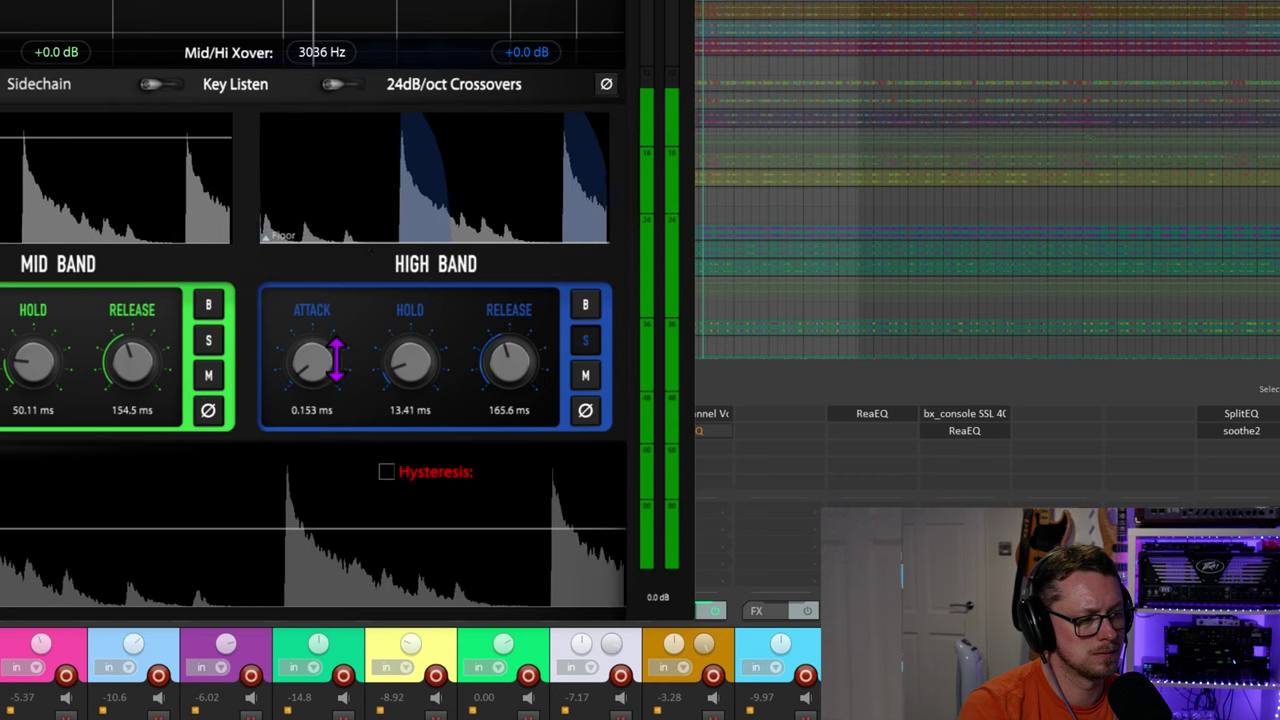
{"action": "key", "text": "space"}
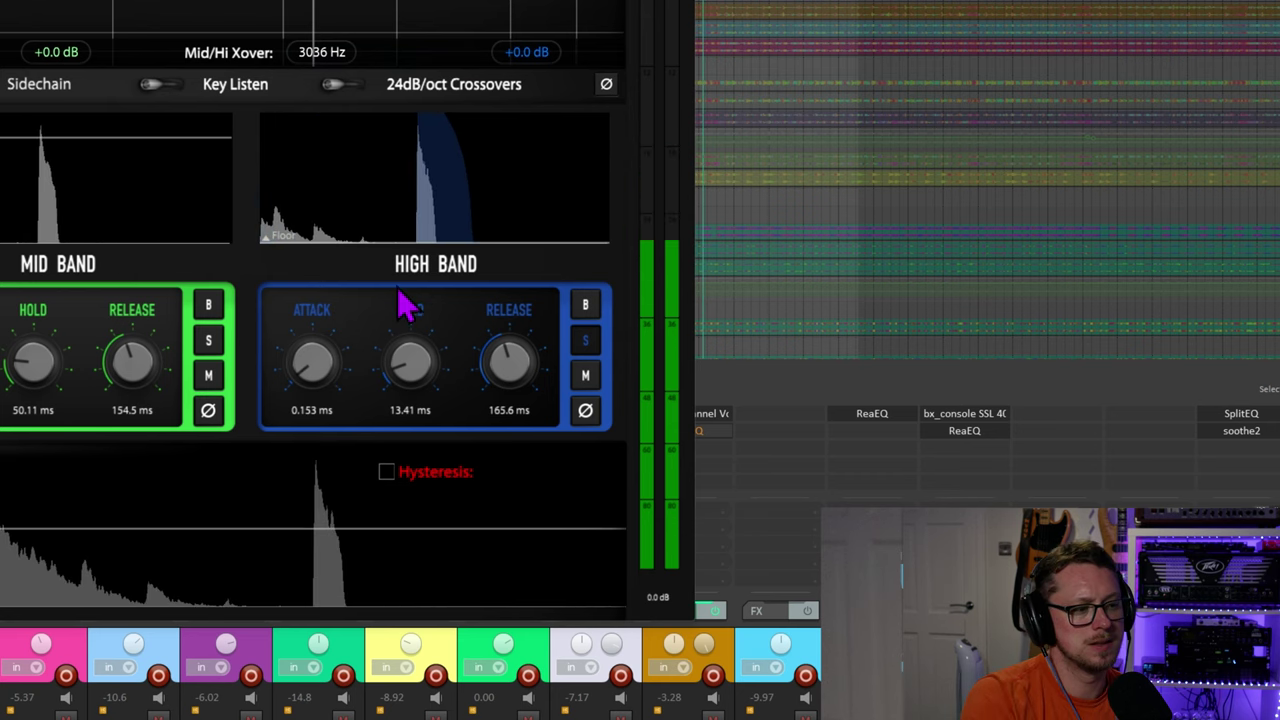
{"action": "mouse_move", "coordinate": [514, 360]}
{"action": "left_mouse_down"}
{"action": "mouse_move", "coordinate": [518, 380]}
{"action": "mouse_move", "coordinate": [512, 370]}
{"action": "left_mouse_up"}
{"action": "key", "text": "space"}
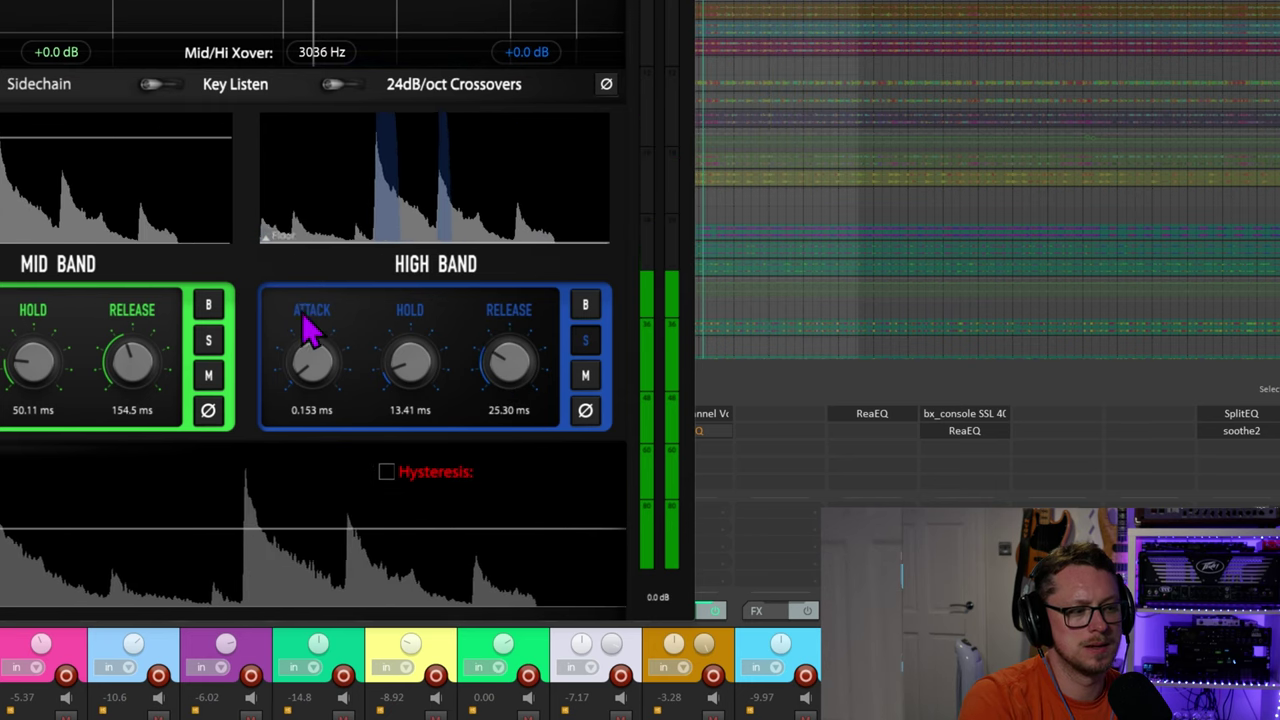
Solo the Mid Band alongside the High Band and audition both during playback.
{"action": "left_click", "coordinate": [208, 341]}
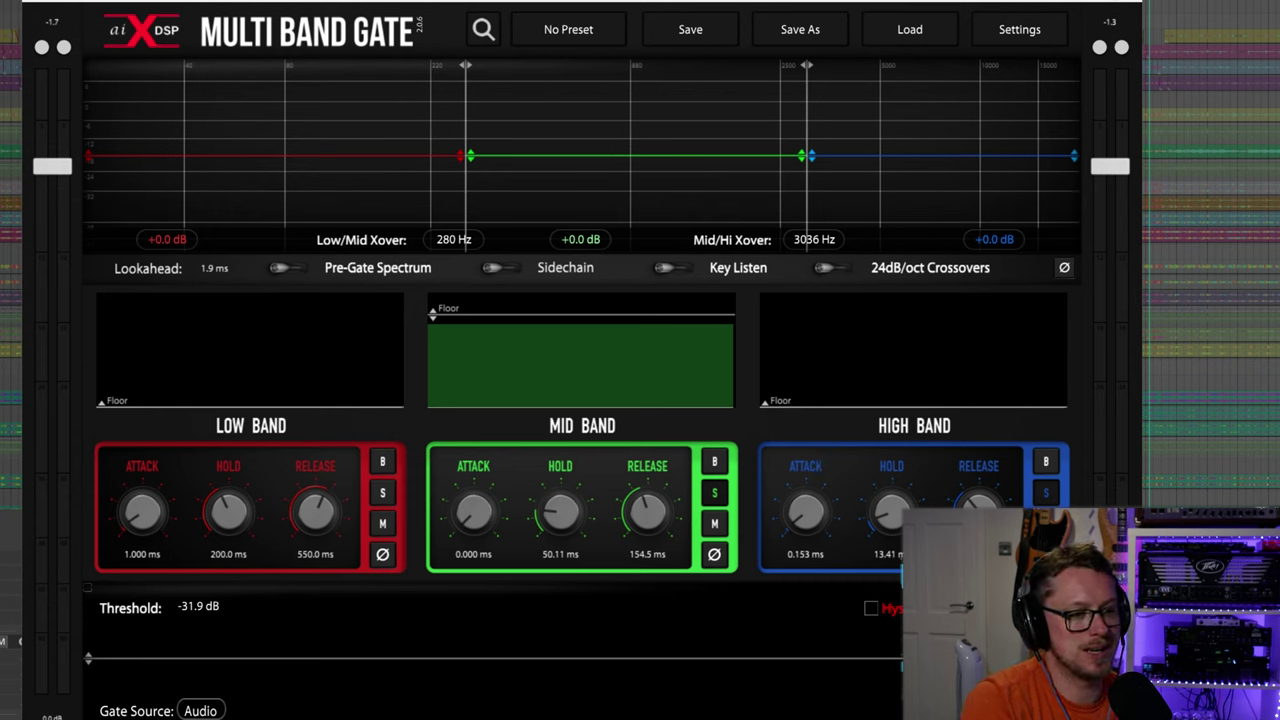
{"action": "key", "text": "space"}
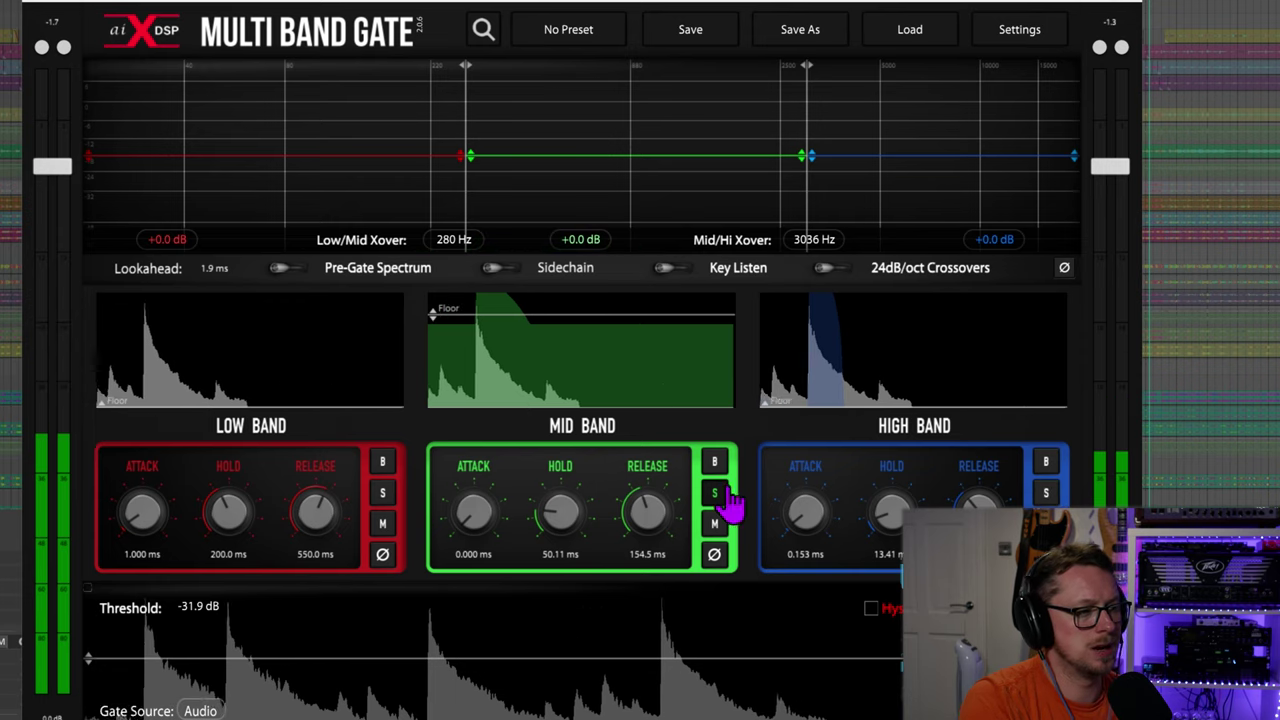
Solo the Low Band and set its Attack to 0.241 ms, Hold to 135.1 ms and Release to 112.7 ms.
{"action": "left_click", "coordinate": [384, 493]}
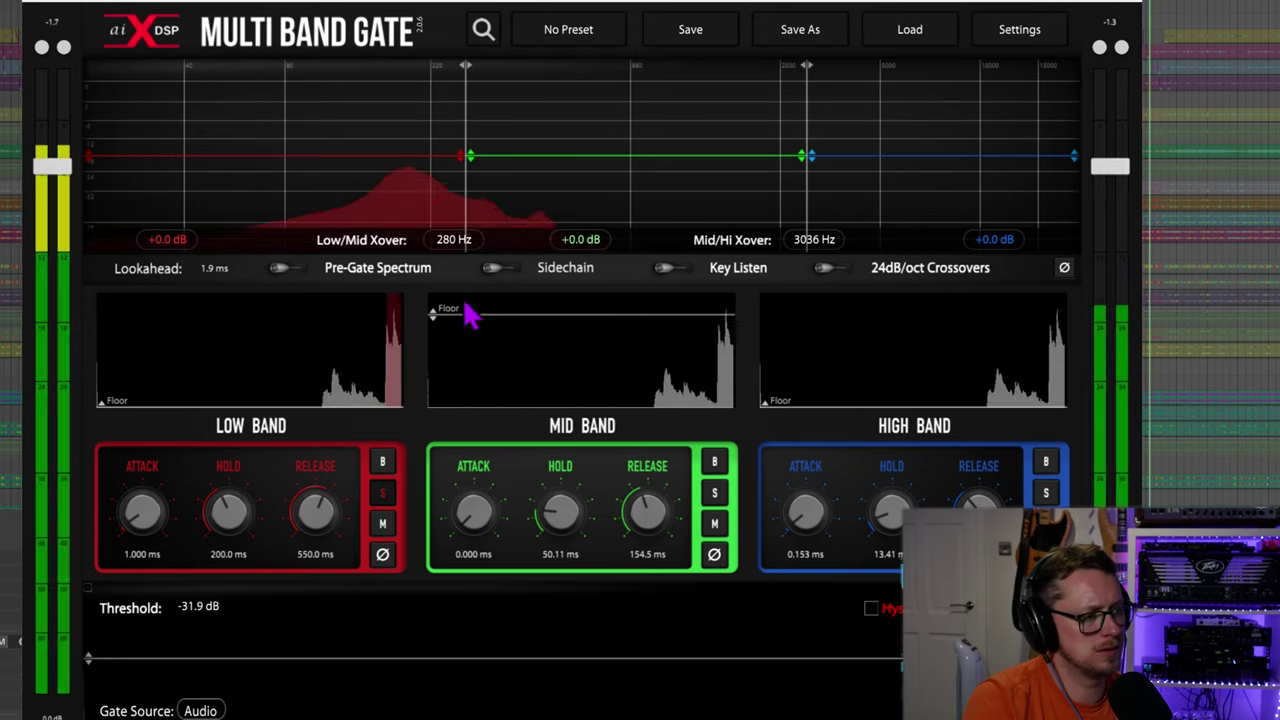
{"action": "left_click_drag", "start_coordinate": [322, 505], "coordinate": [238, 517]}
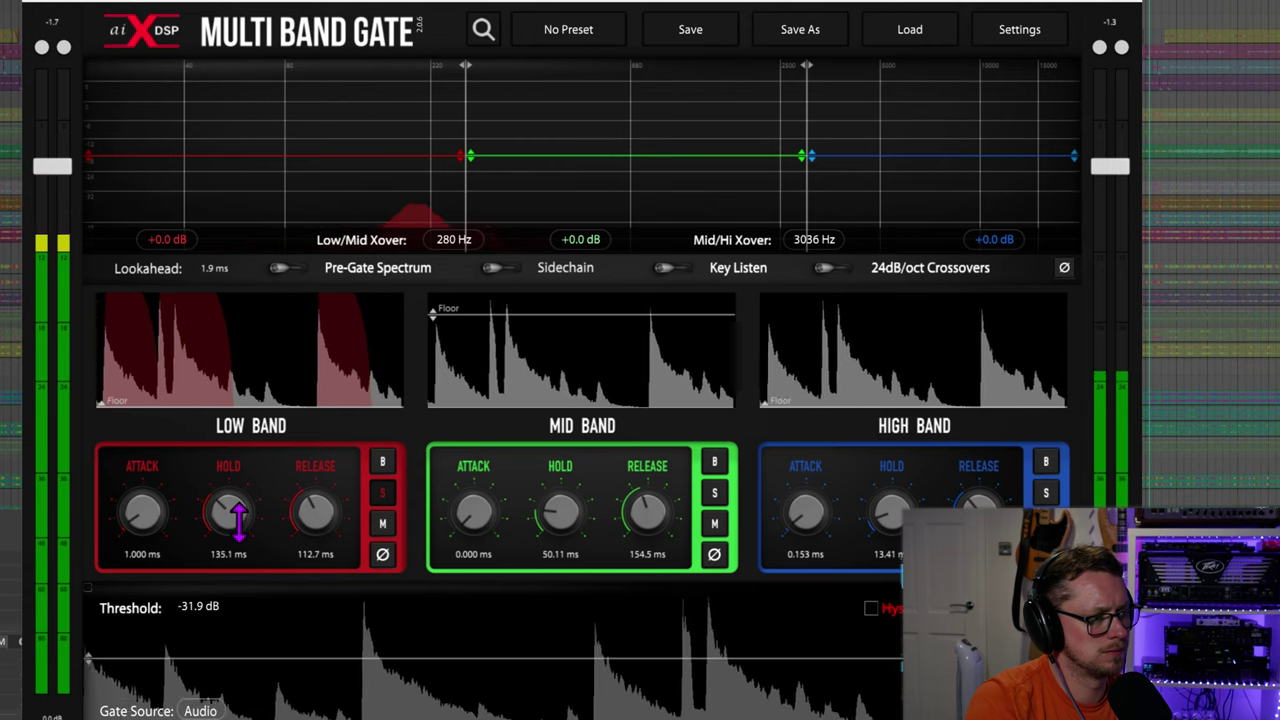
{"action": "left_click_drag", "start_coordinate": [143, 510], "coordinate": [143, 530]}
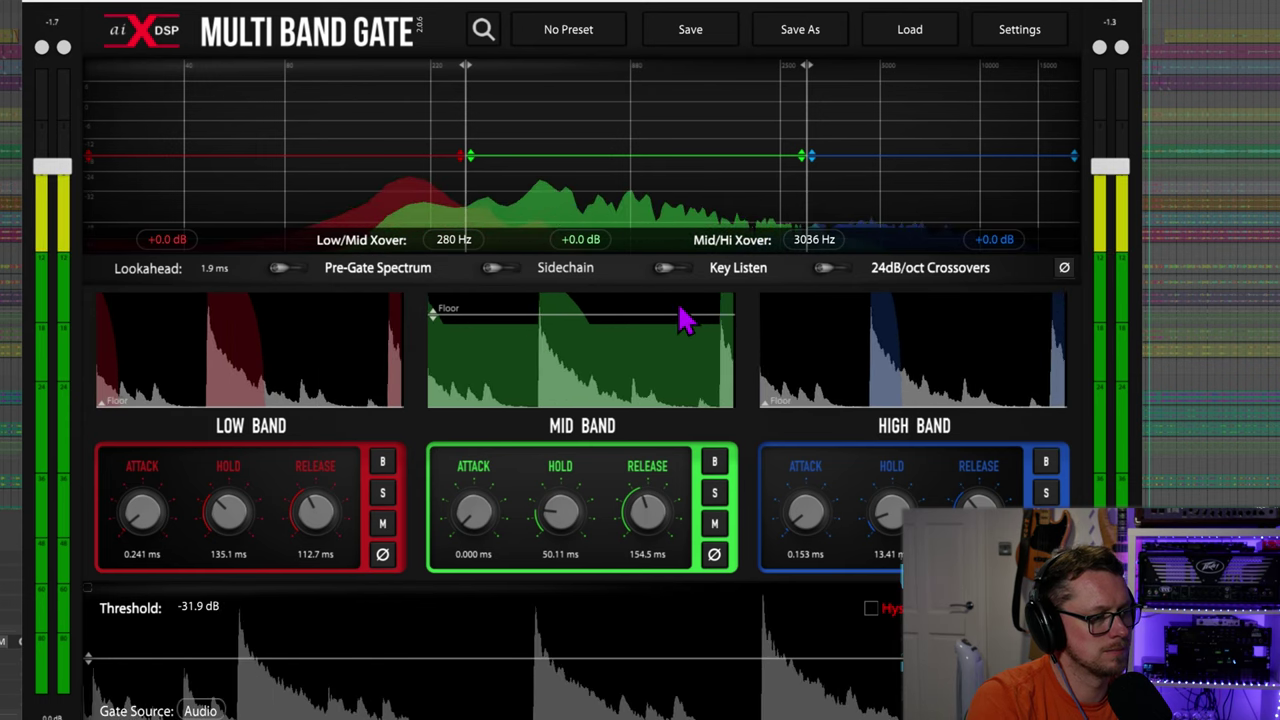
Compare the soloed snare with the Multi Band Gate bypassed and enabled during playback.
{"action": "key", "text": "space"}
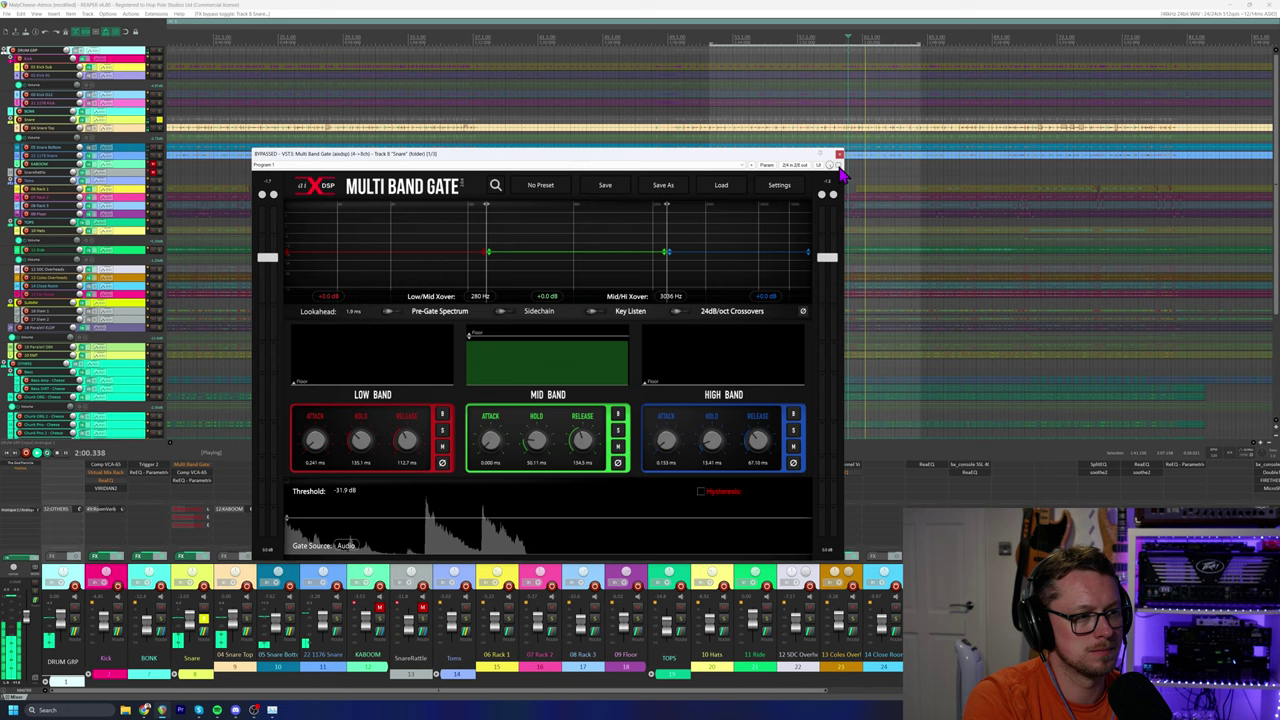
{"action": "left_click", "coordinate": [838, 166]}
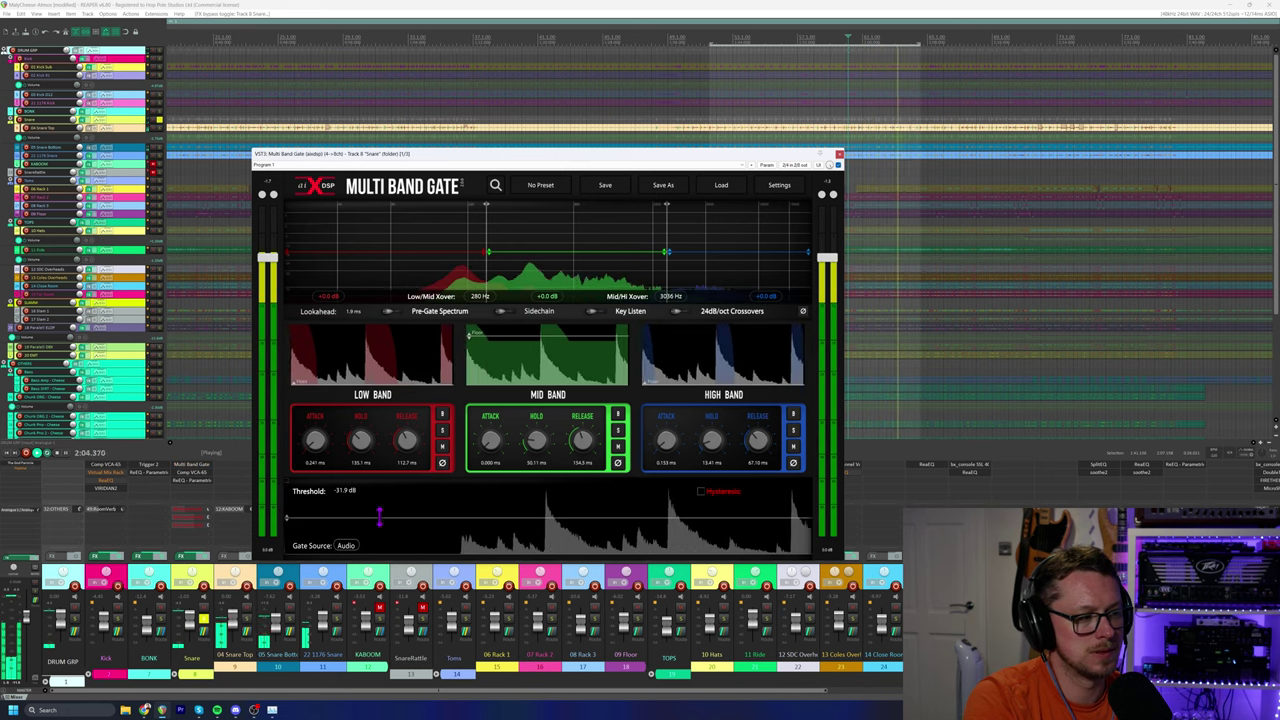
{"action": "key", "text": "space"}
Solo the DRUM GRP track in place of the Snare and play the kit with the Multi Band Gate bypassed.
{"action": "key", "text": "grave"}
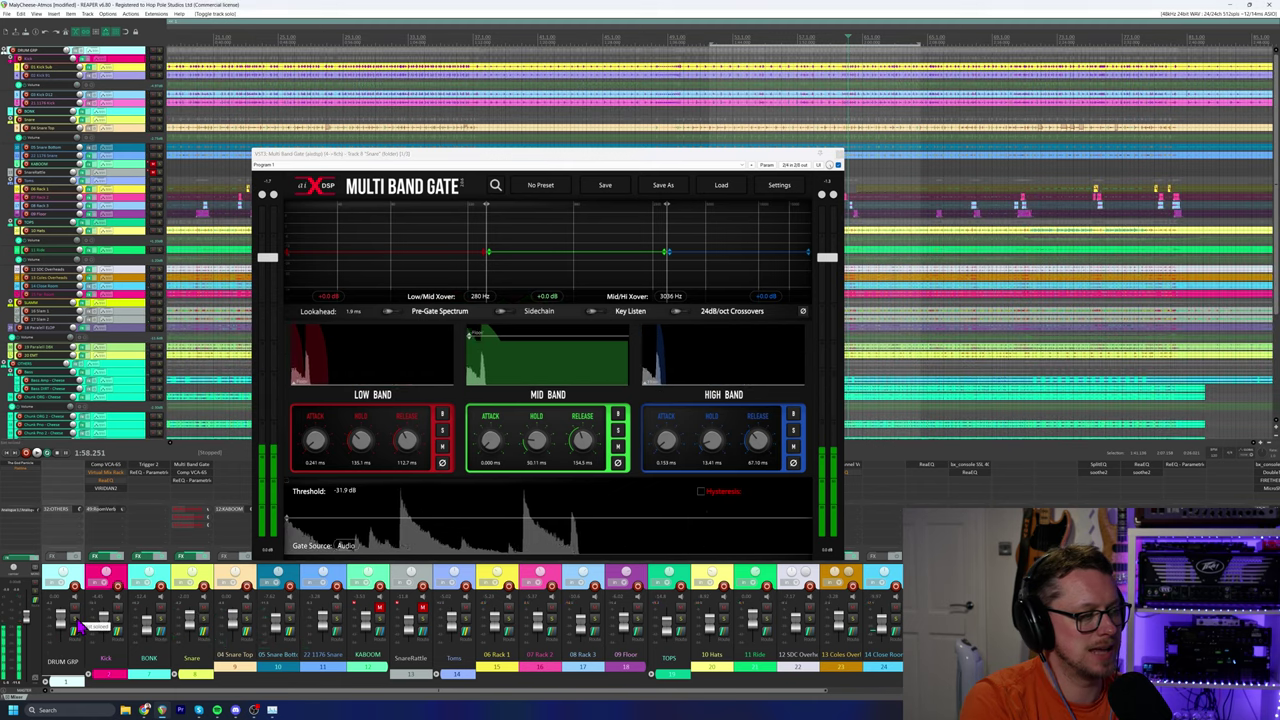
{"action": "left_click", "coordinate": [839, 165]}
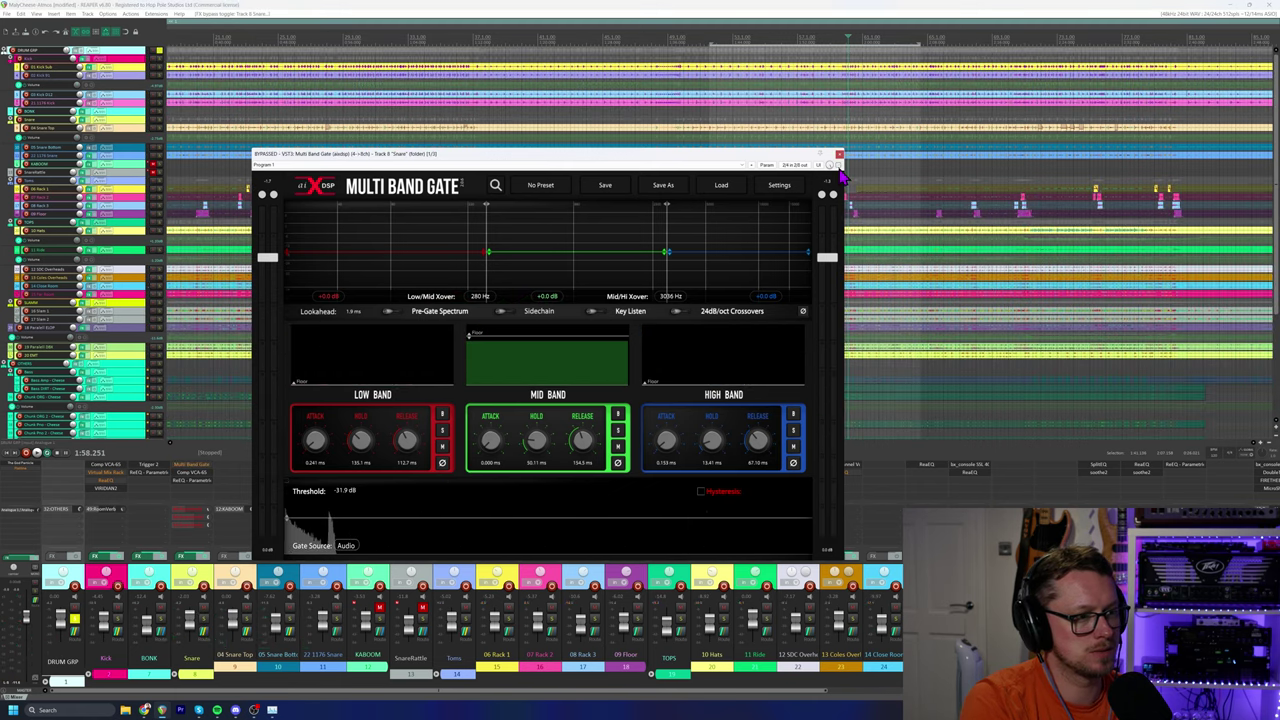
{"action": "key", "text": "space"}
{"action": "left_click_drag", "start_coordinate": [783, 160], "coordinate": [749, 156]}
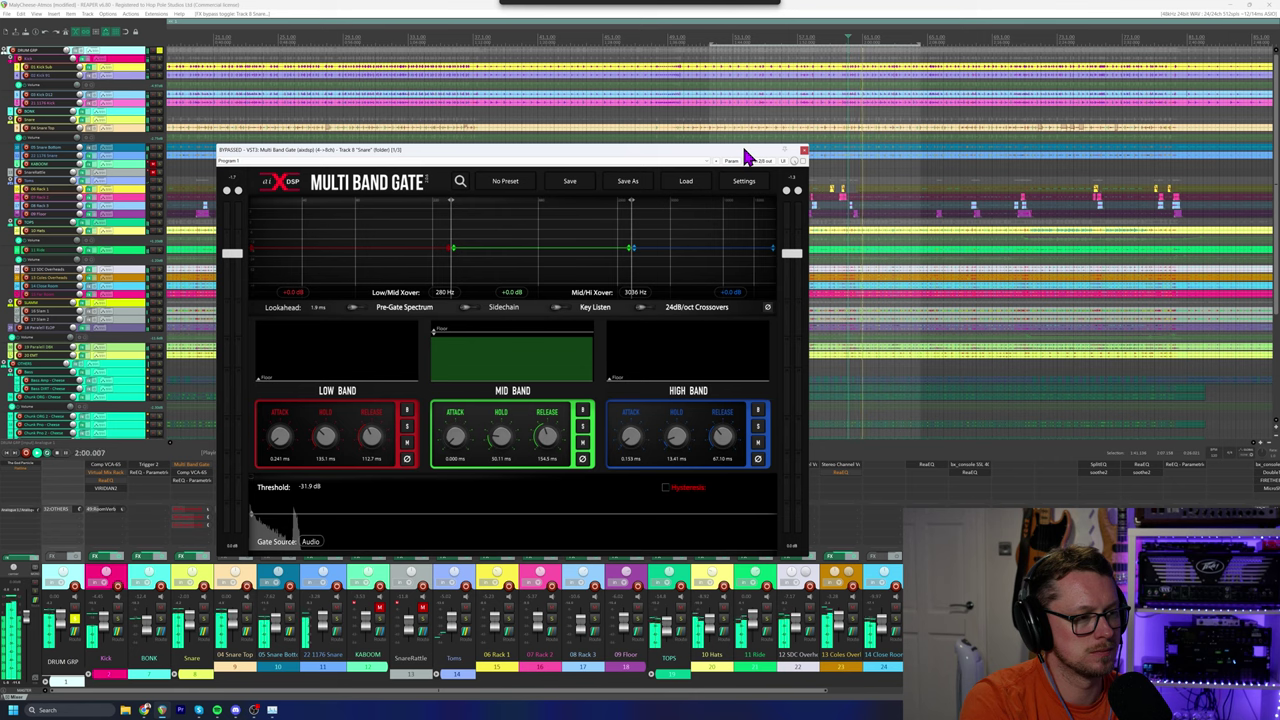
Play the drum mix with the Snare's Multi Band Gate enabled again, and close the plug-in window.
{"action": "left_click", "coordinate": [804, 163]}
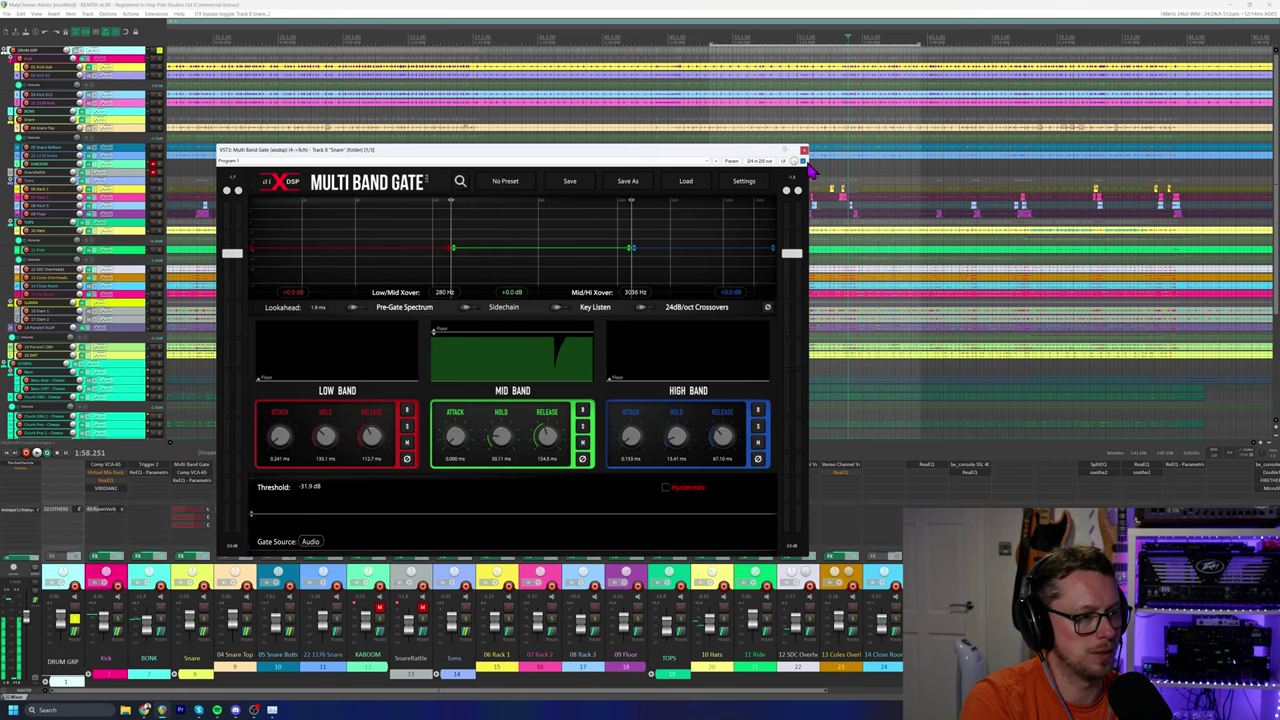
{"action": "key", "text": "space"}
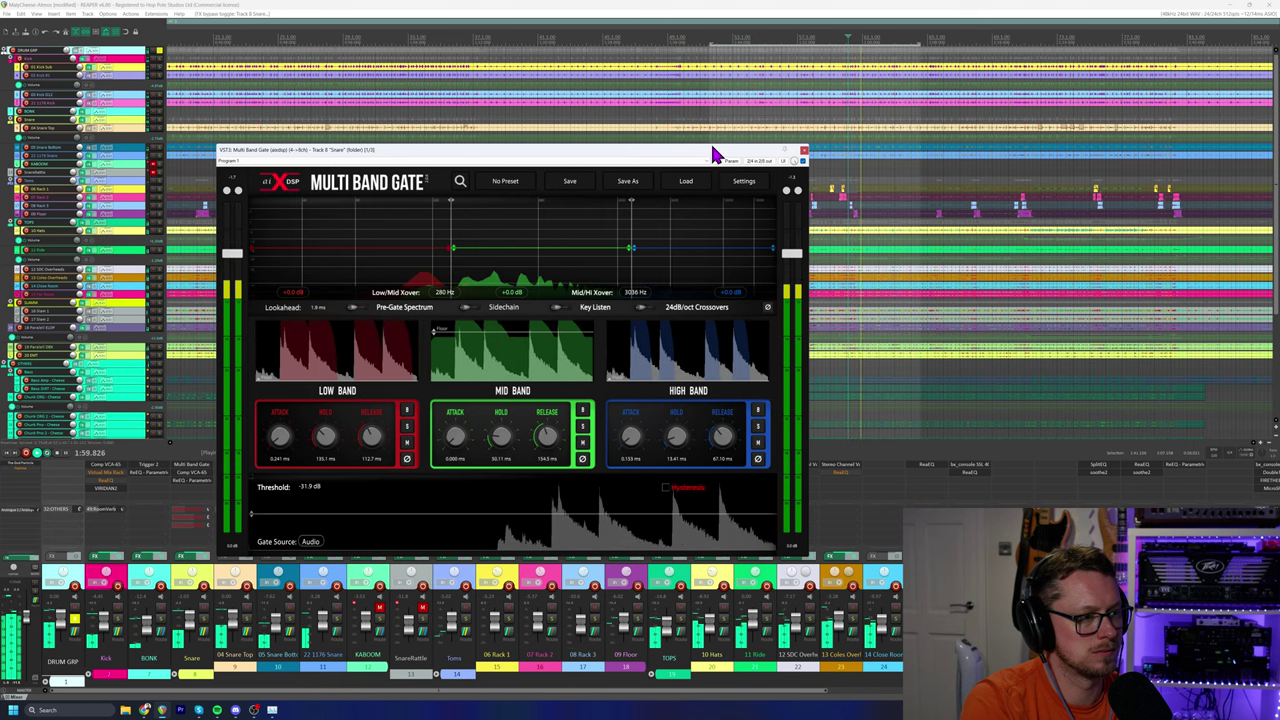
{"action": "left_click", "coordinate": [803, 150]}
{"action": "key", "text": "space"}
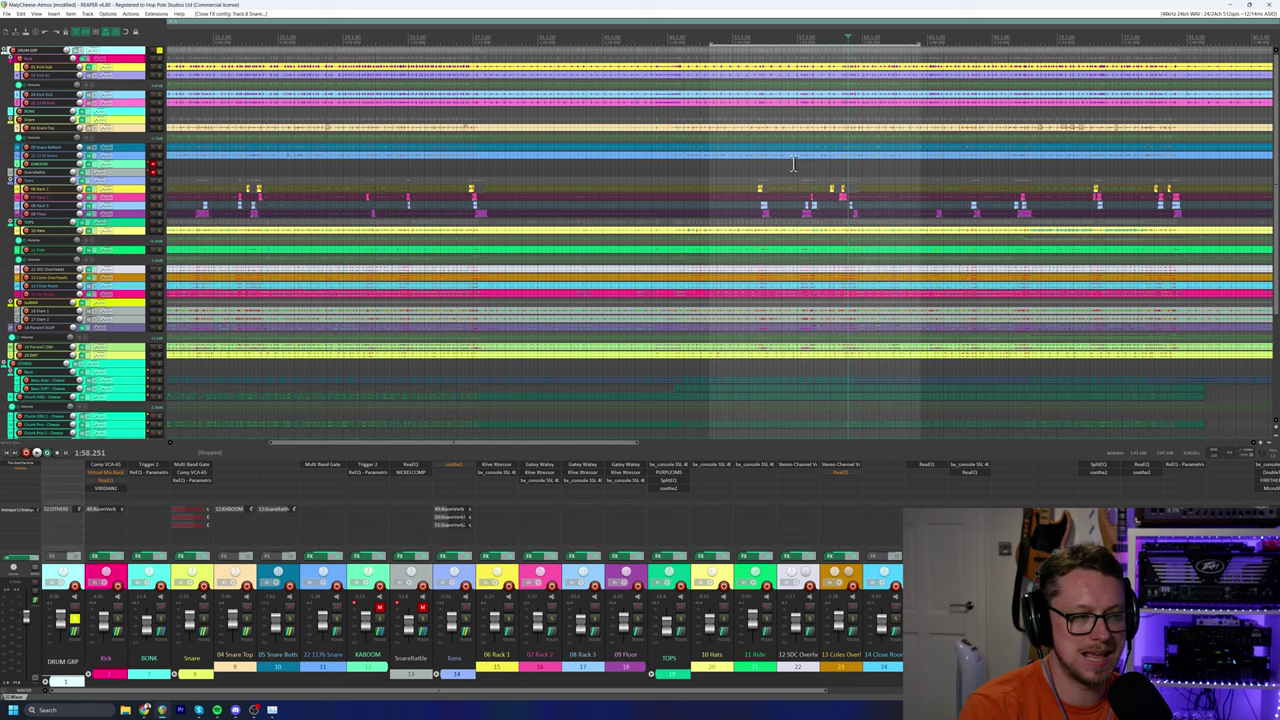
Reopen the Snare track's Multi Band Gate to review its settings and close it again.
{"action": "scroll", "coordinate": [872, 137], "scroll_direction": "up", "scroll_amount": 2}
{"action": "left_click", "coordinate": [192, 464]}
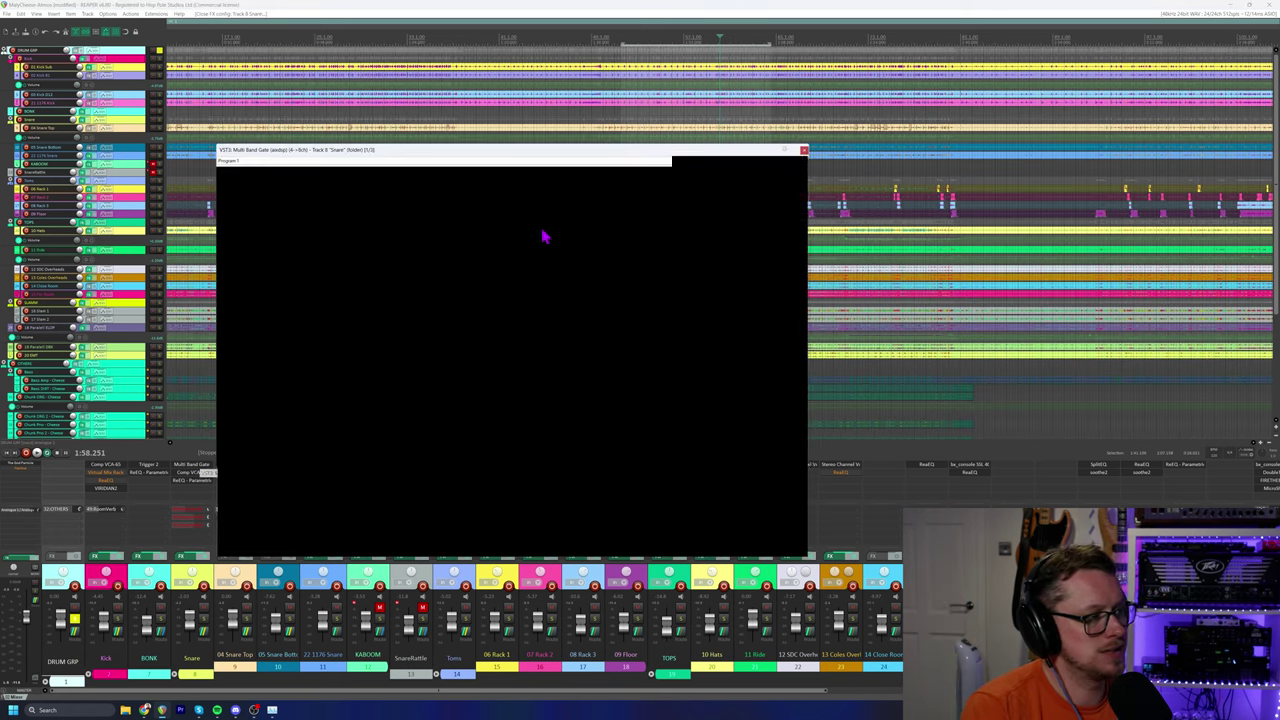
{"action": "left_click_drag", "start_coordinate": [433, 159], "coordinate": [435, 167]}
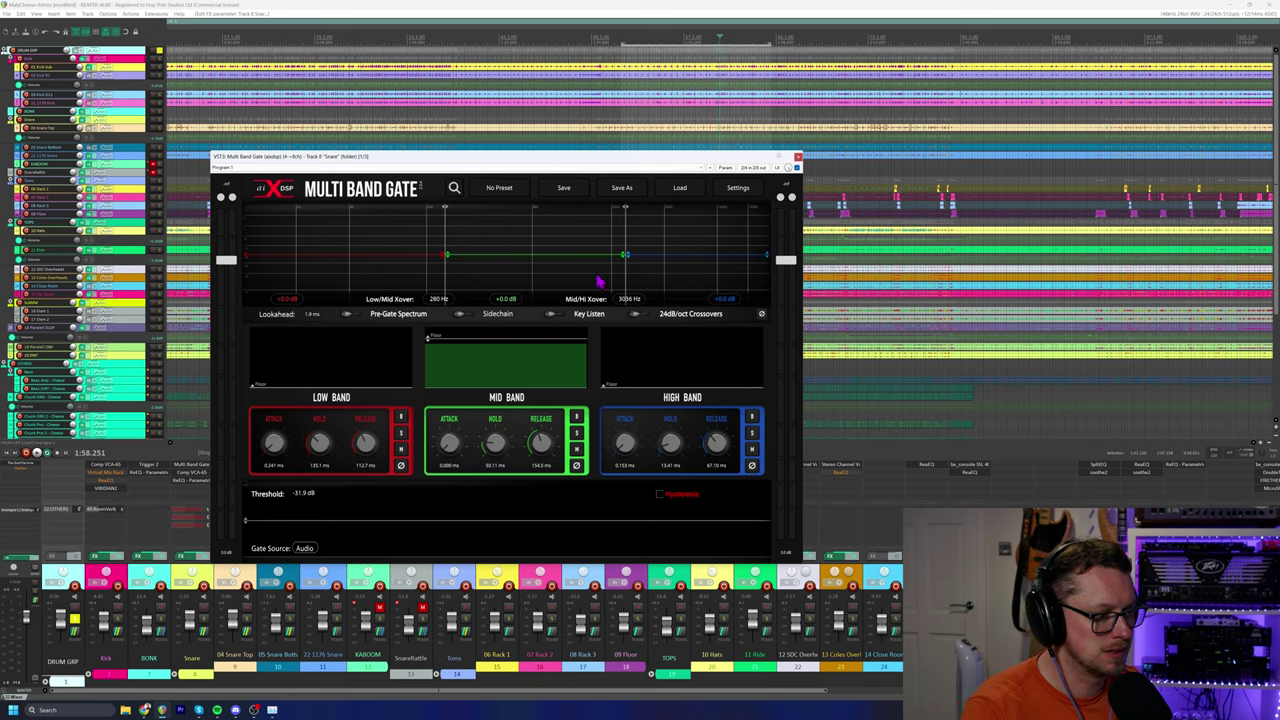
{"action": "left_click", "coordinate": [797, 157]}
Add the VST3 Multi Band Gate to the Bass folder track, filtering the plug-in list by "multi band".
{"action": "left_click_drag", "start_coordinate": [487, 683], "coordinate": [793, 670]}
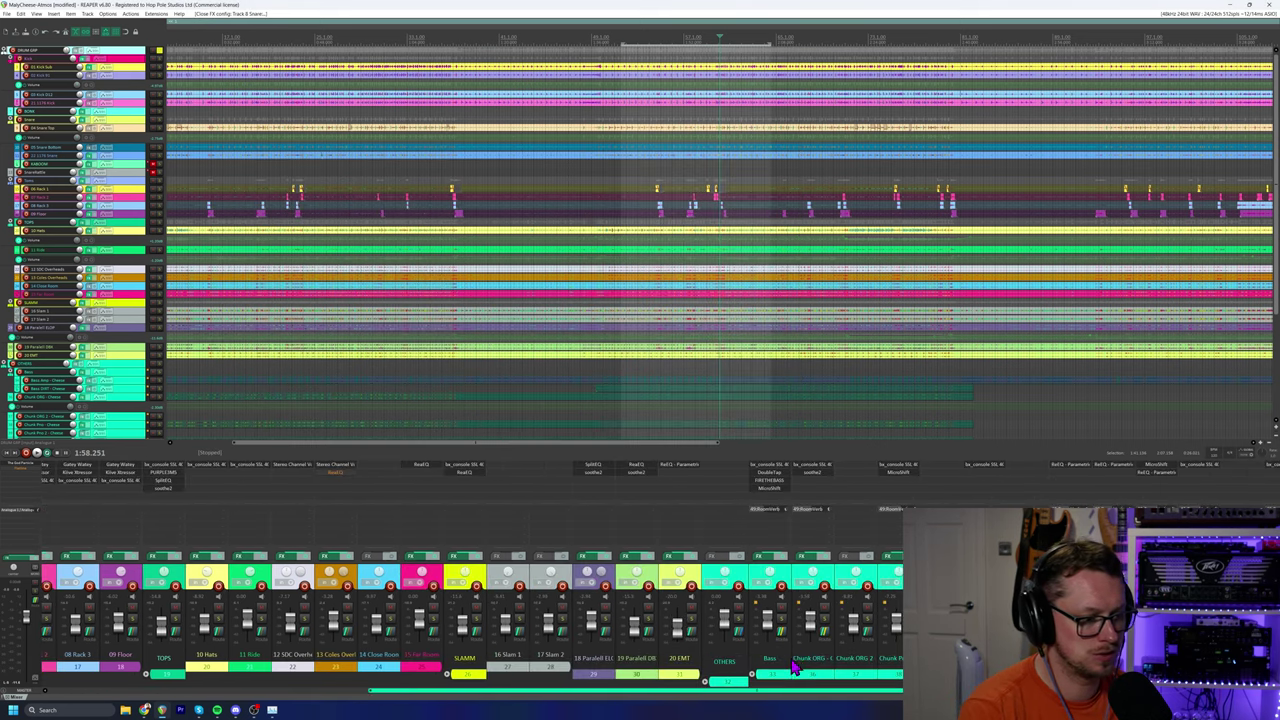
{"action": "double_click", "coordinate": [772, 505]}
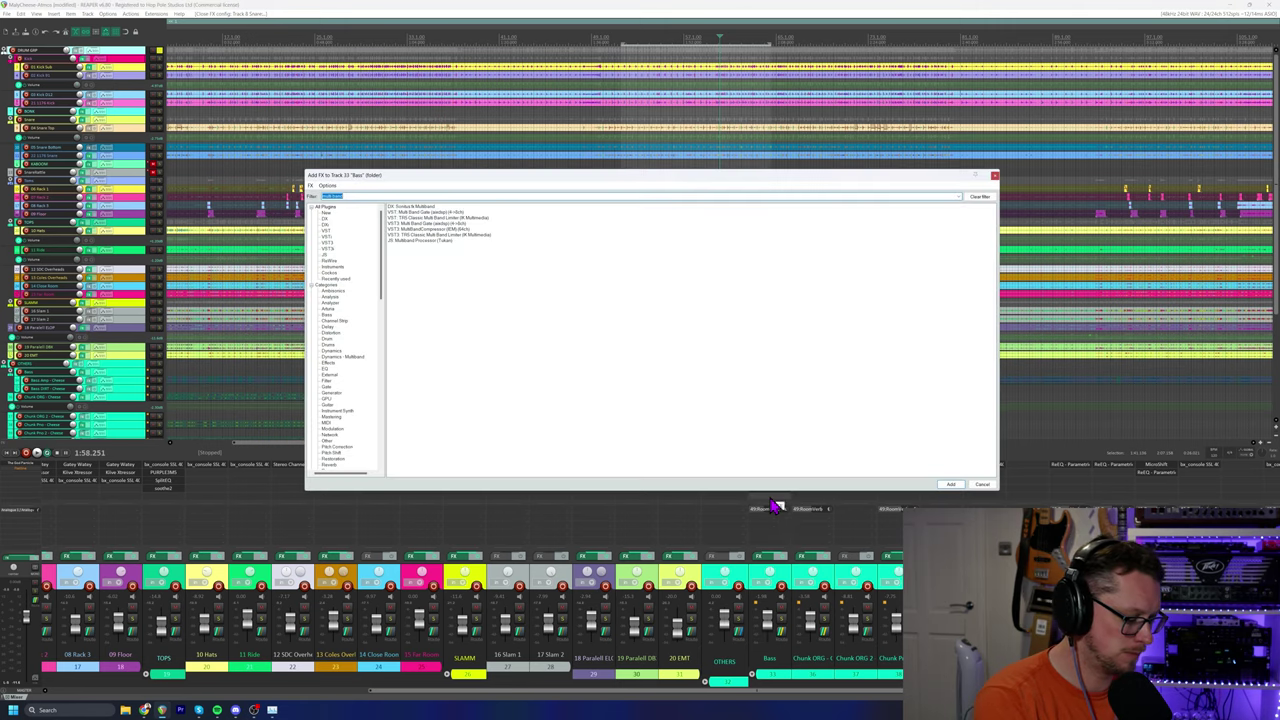
{"action": "key", "text": "BackSpace"}
{"action": "key", "text": "BackSpace"}
{"action": "key", "text": "BackSpace"}
{"action": "key", "text": "BackSpace"}
{"action": "key", "text": "BackSpace"}
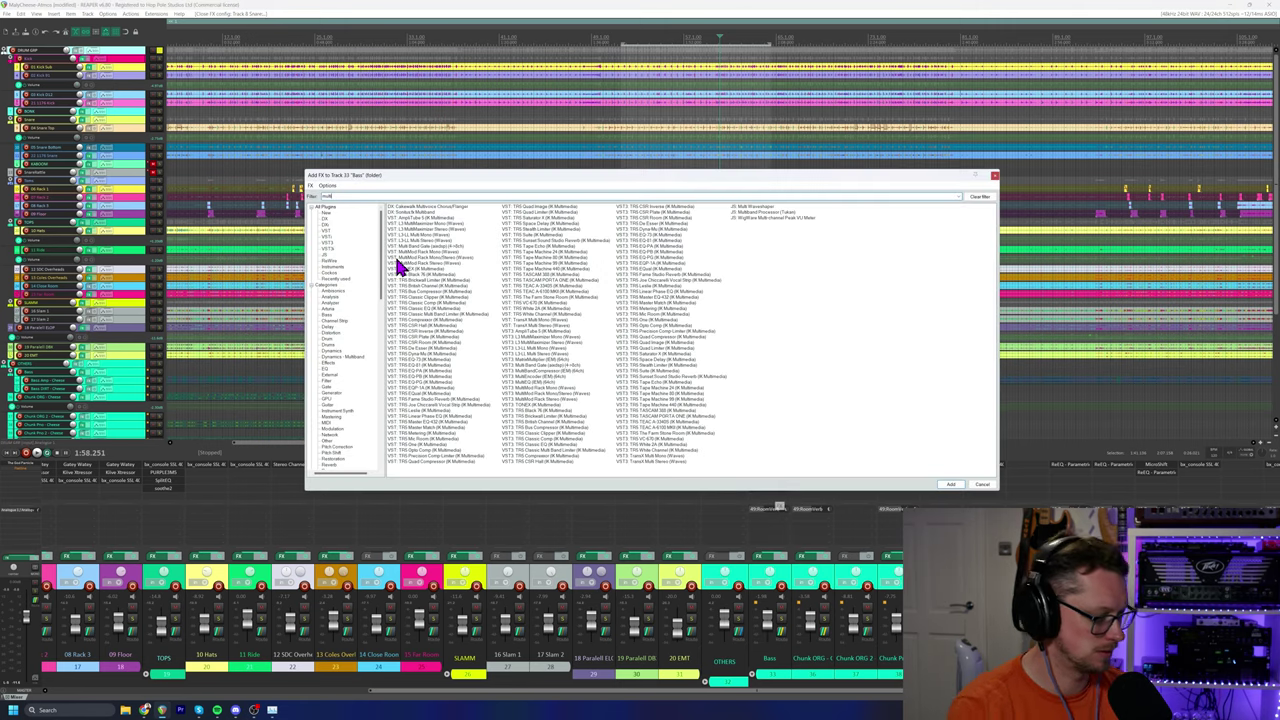
{"action": "type", "text": "gate"}
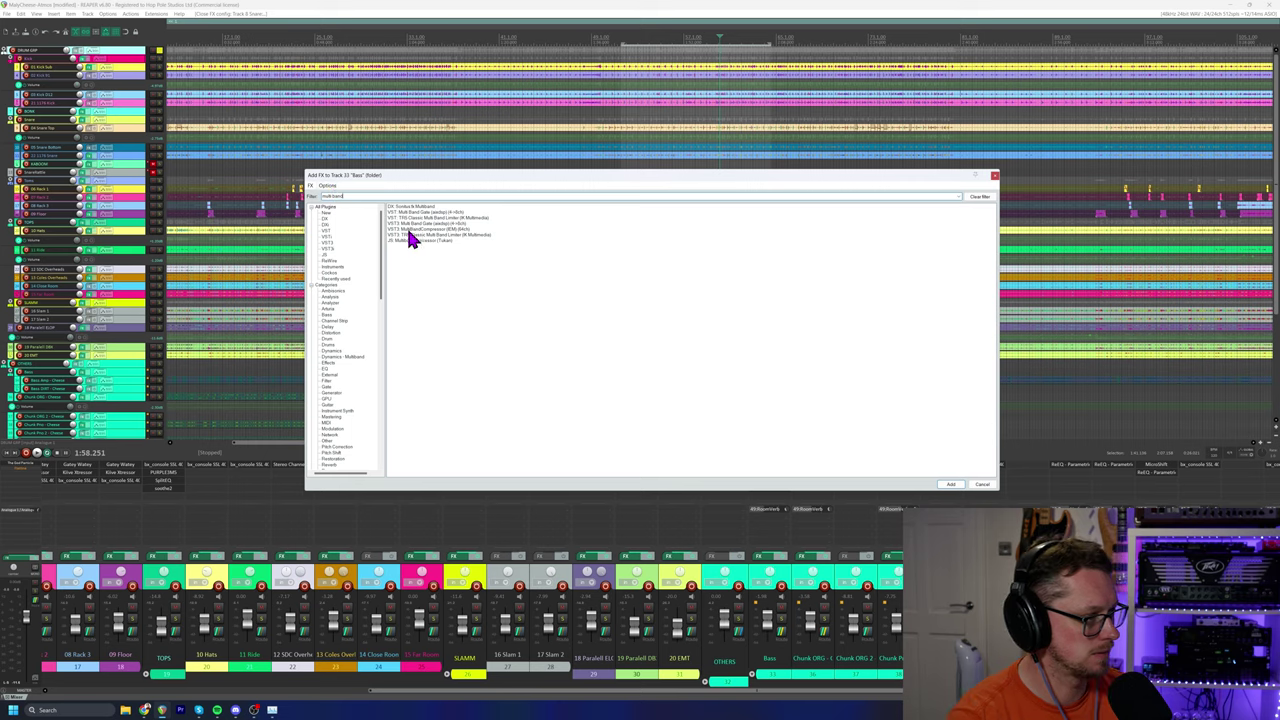
{"action": "double_click", "coordinate": [409, 230]}
Turn on Sidechain in the Bass track's gate and set its track channels to 4 in the plug-in pin connector.
{"action": "left_click_drag", "start_coordinate": [214, 35], "coordinate": [448, 157]}
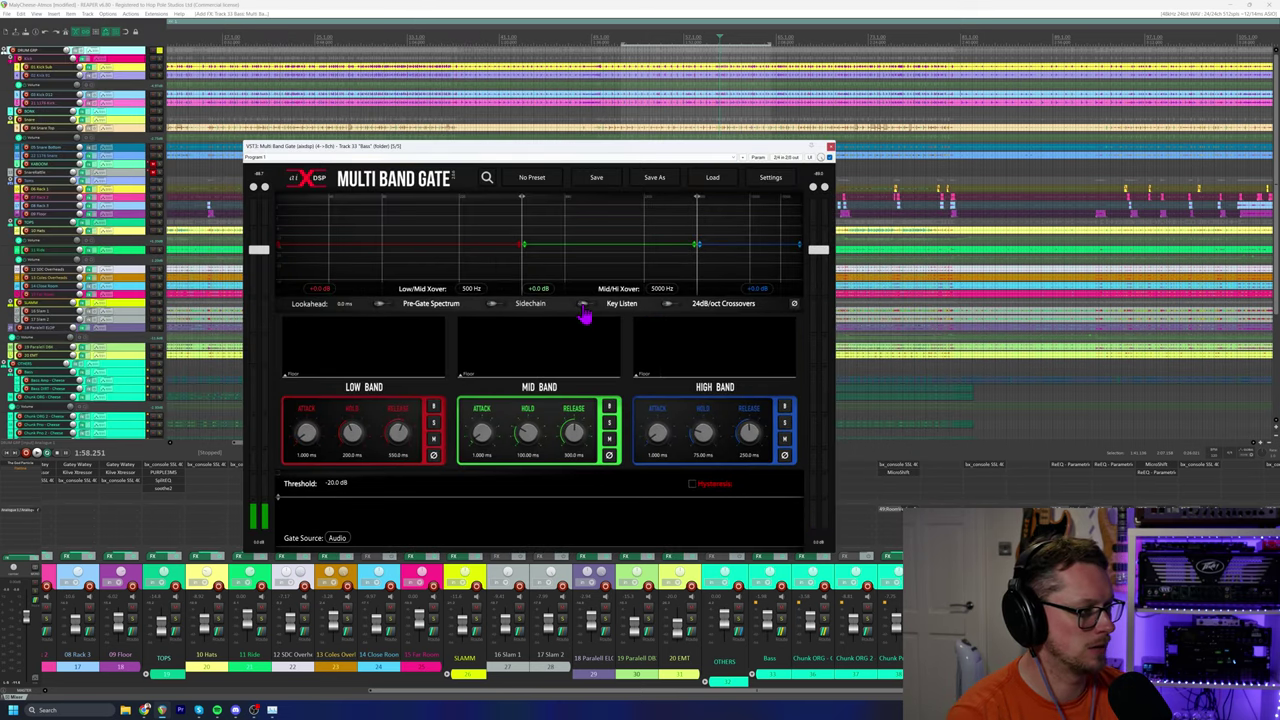
{"action": "left_click_drag", "start_coordinate": [747, 152], "coordinate": [740, 116]}
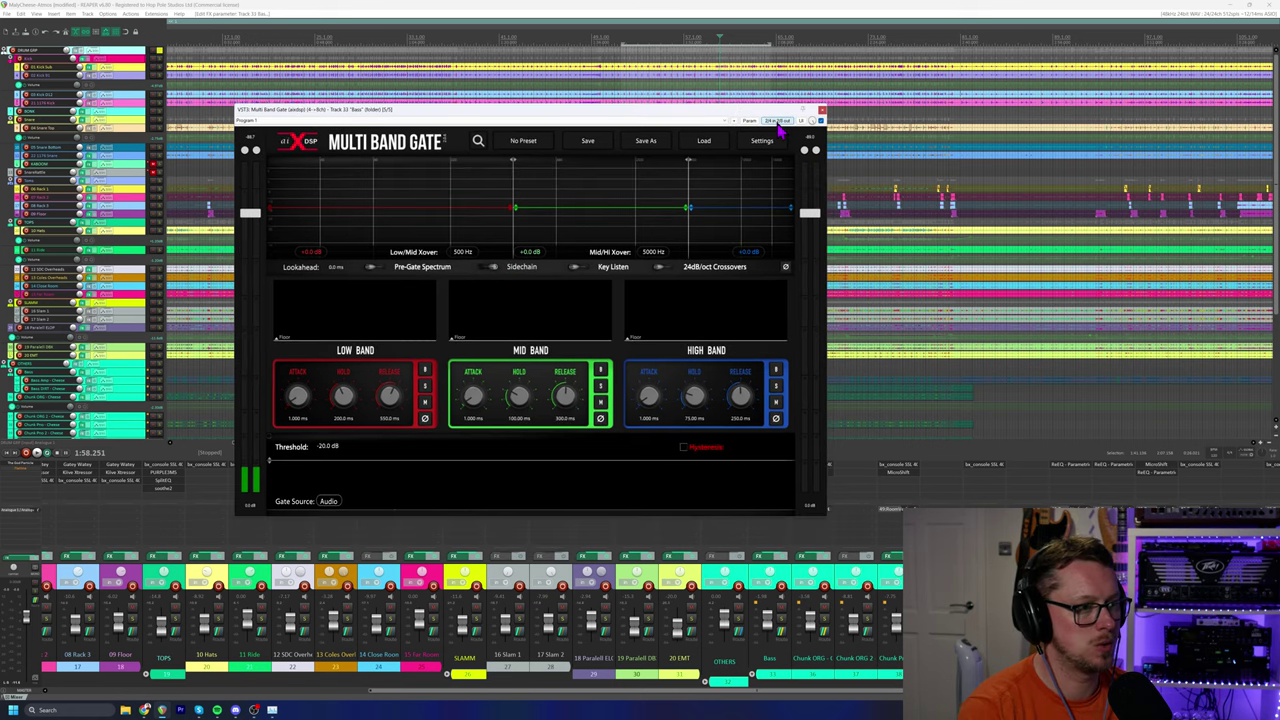
{"action": "left_click", "coordinate": [778, 121]}
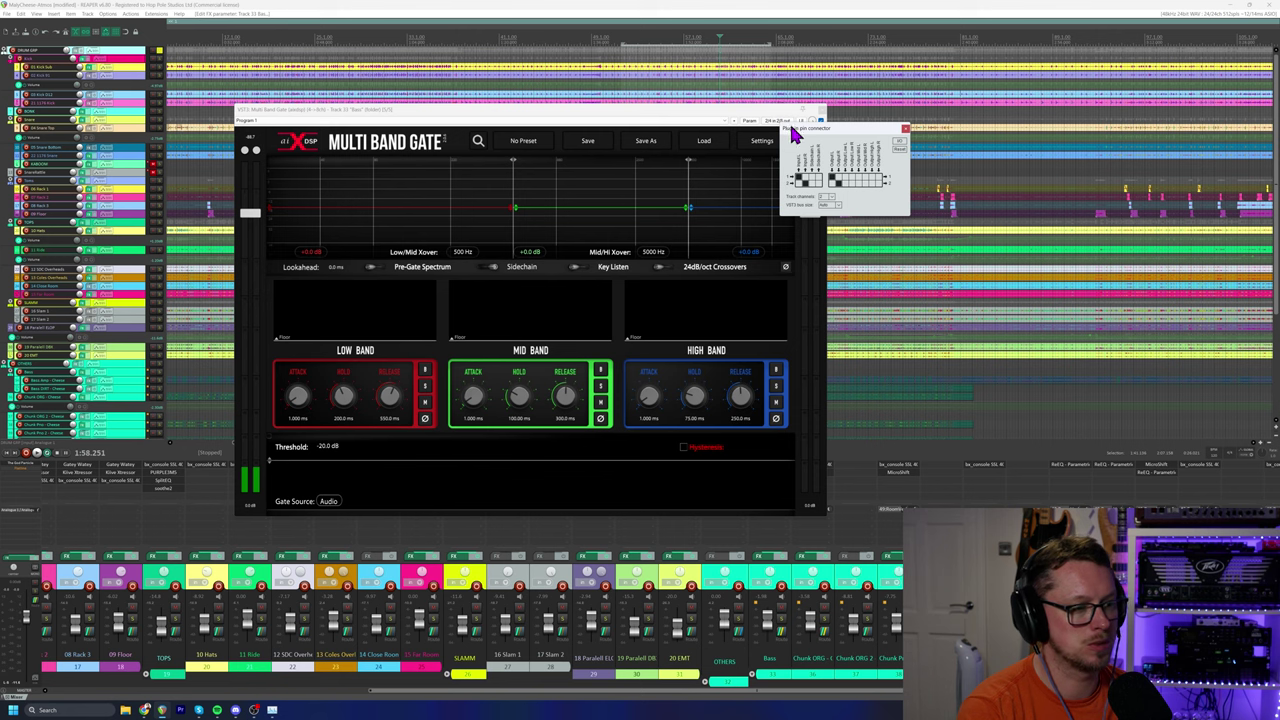
{"action": "left_click", "coordinate": [839, 197]}
{"action": "left_click", "coordinate": [838, 216]}
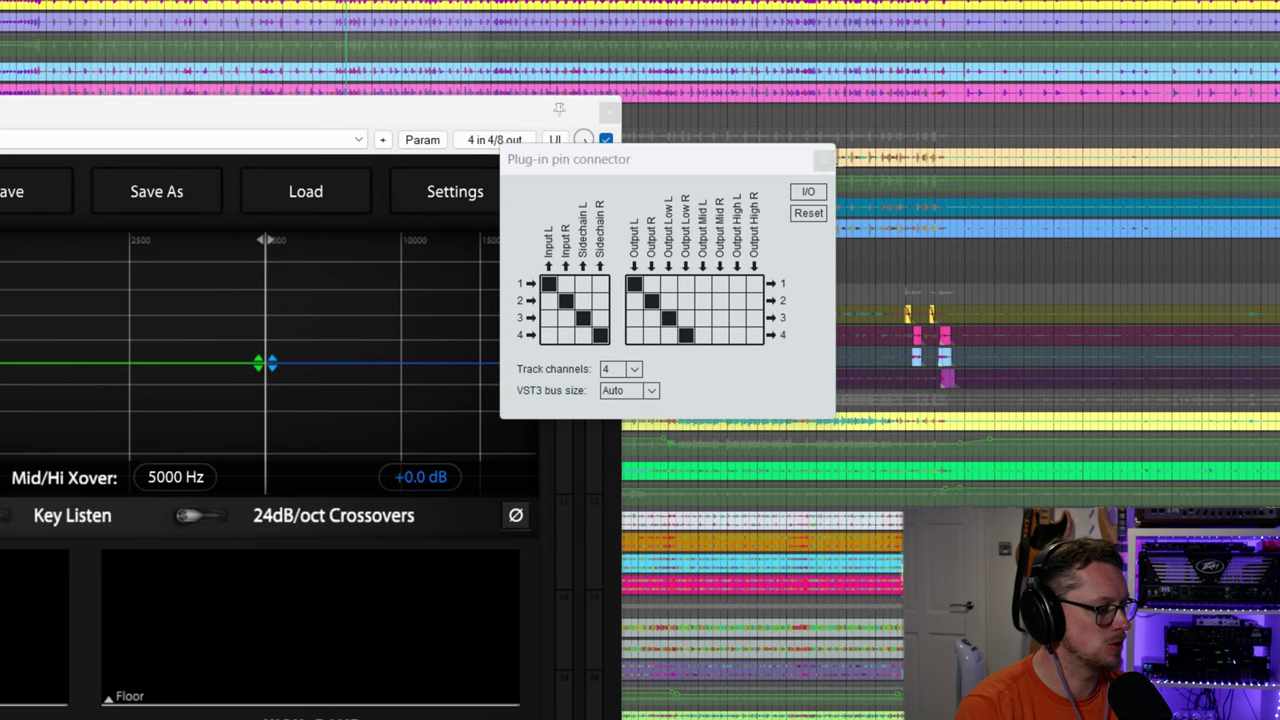
{"action": "key", "text": "Escape"}
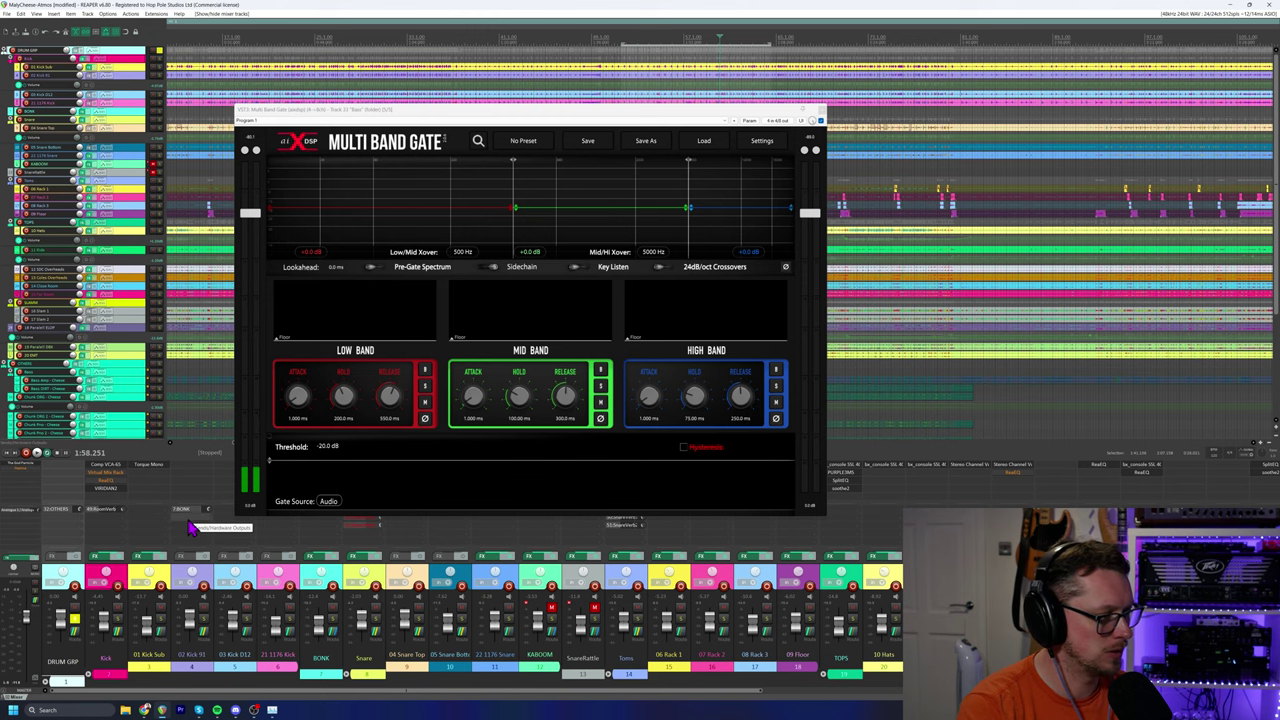
Add a send from the 02 Kick 91 track to the Bass track, routing audio 1/2 to channels 3/4.
{"action": "left_click", "coordinate": [190, 527]}
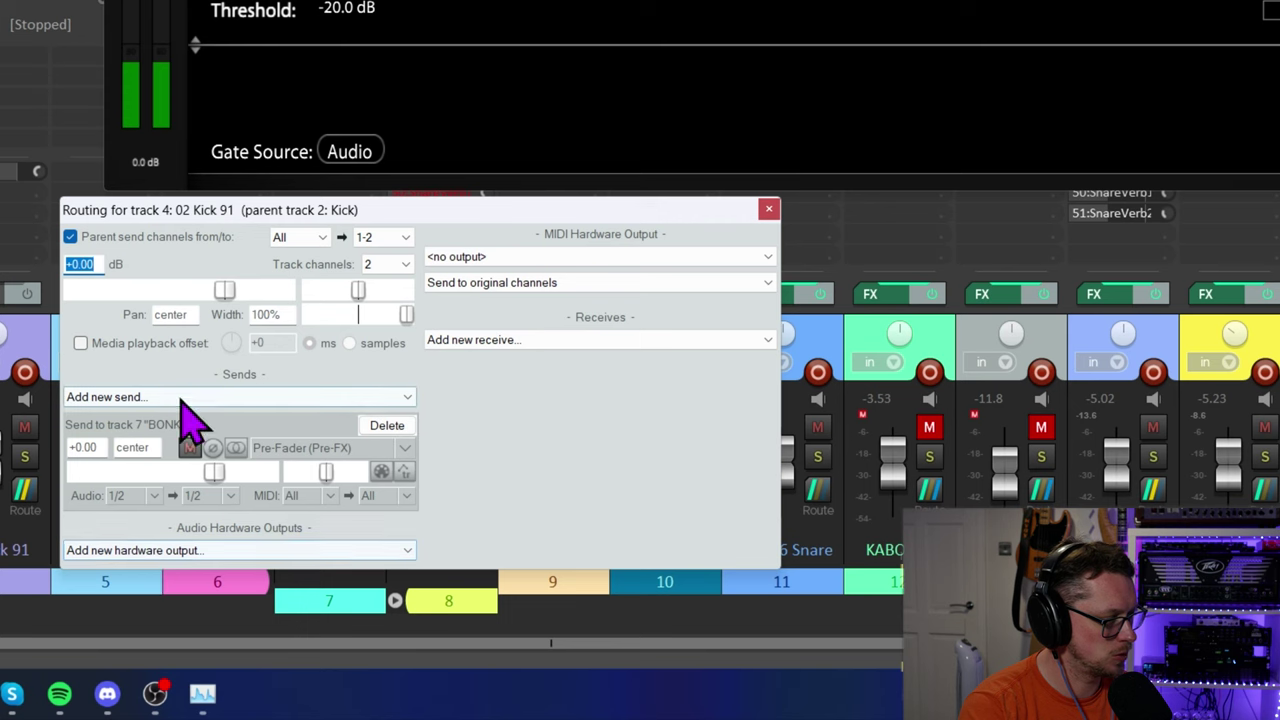
{"action": "left_click", "coordinate": [263, 597]}
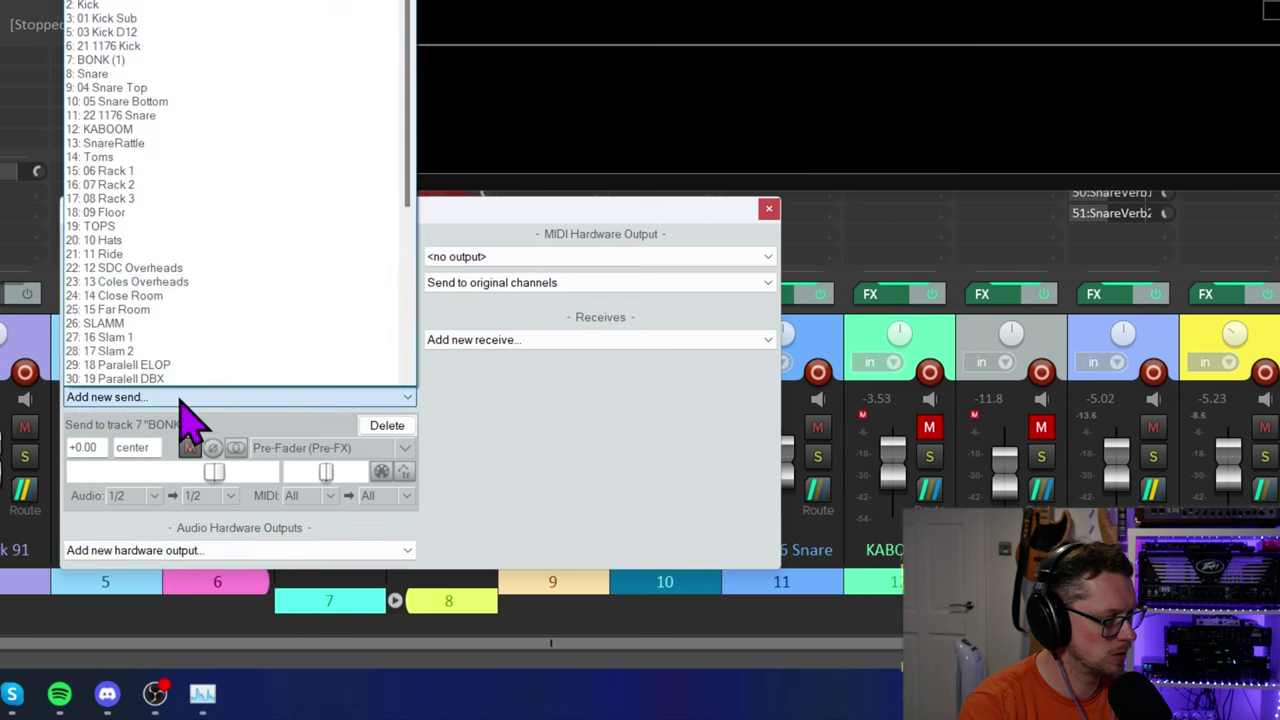
{"action": "scroll", "coordinate": [148, 200], "scroll_direction": "down", "scroll_amount": 3}
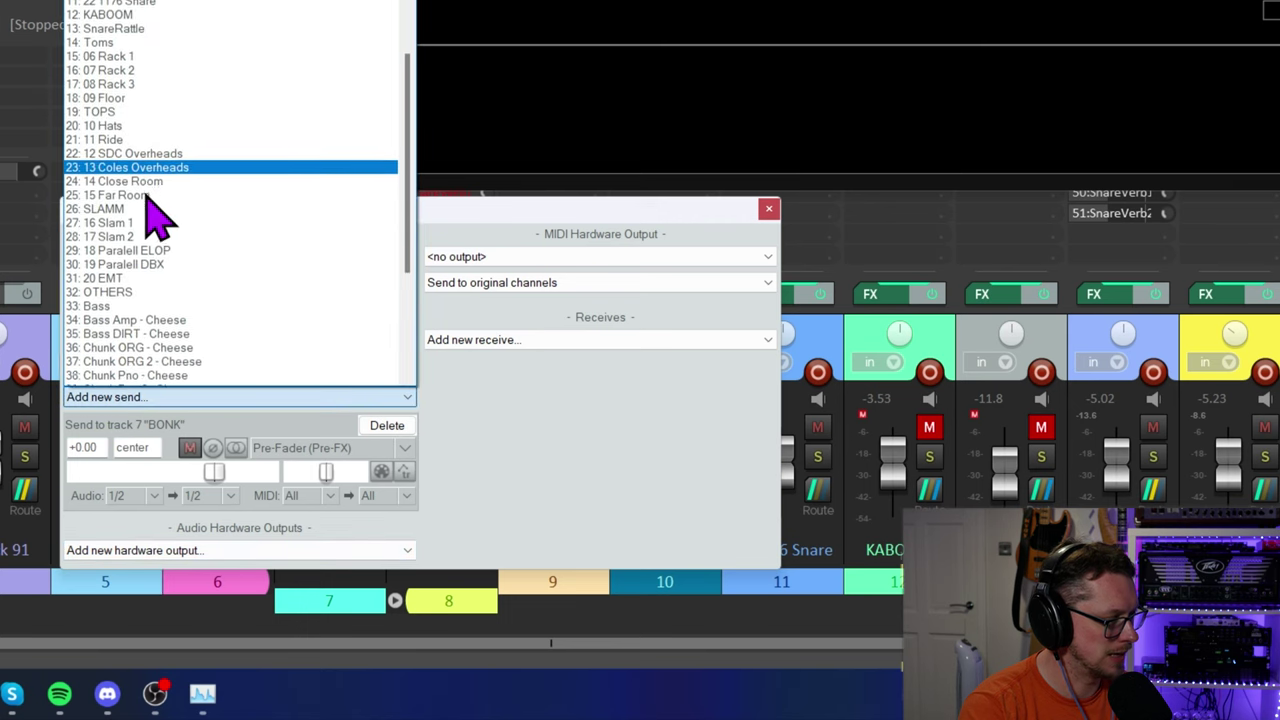
{"action": "scroll", "coordinate": [147, 194], "scroll_direction": "down", "scroll_amount": 2}
{"action": "left_click", "coordinate": [150, 212]}
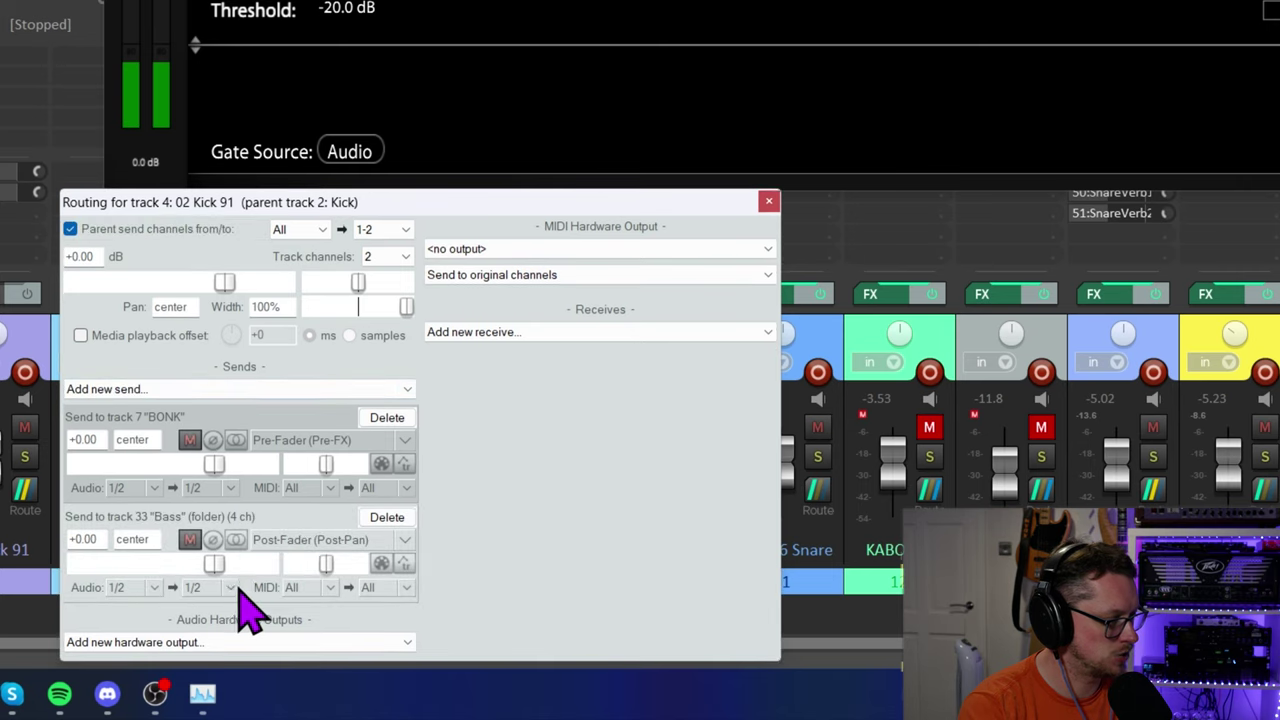
{"action": "left_click", "coordinate": [232, 587]}
{"action": "left_click", "coordinate": [233, 475]}
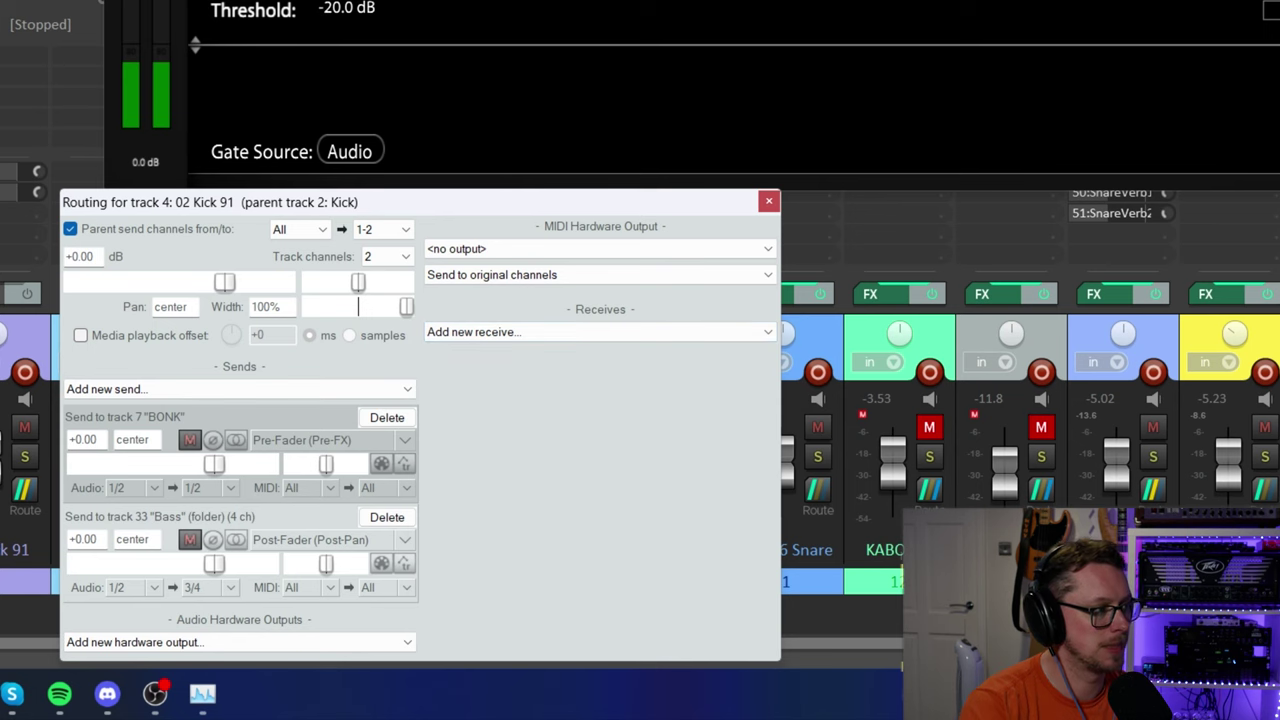
{"action": "key", "text": "Escape"}
Solo the Bass track and audition it through the kick-sidechained Multi Band Gate.
{"action": "scroll", "coordinate": [640, 450], "scroll_direction": "right", "scroll_amount": 10}
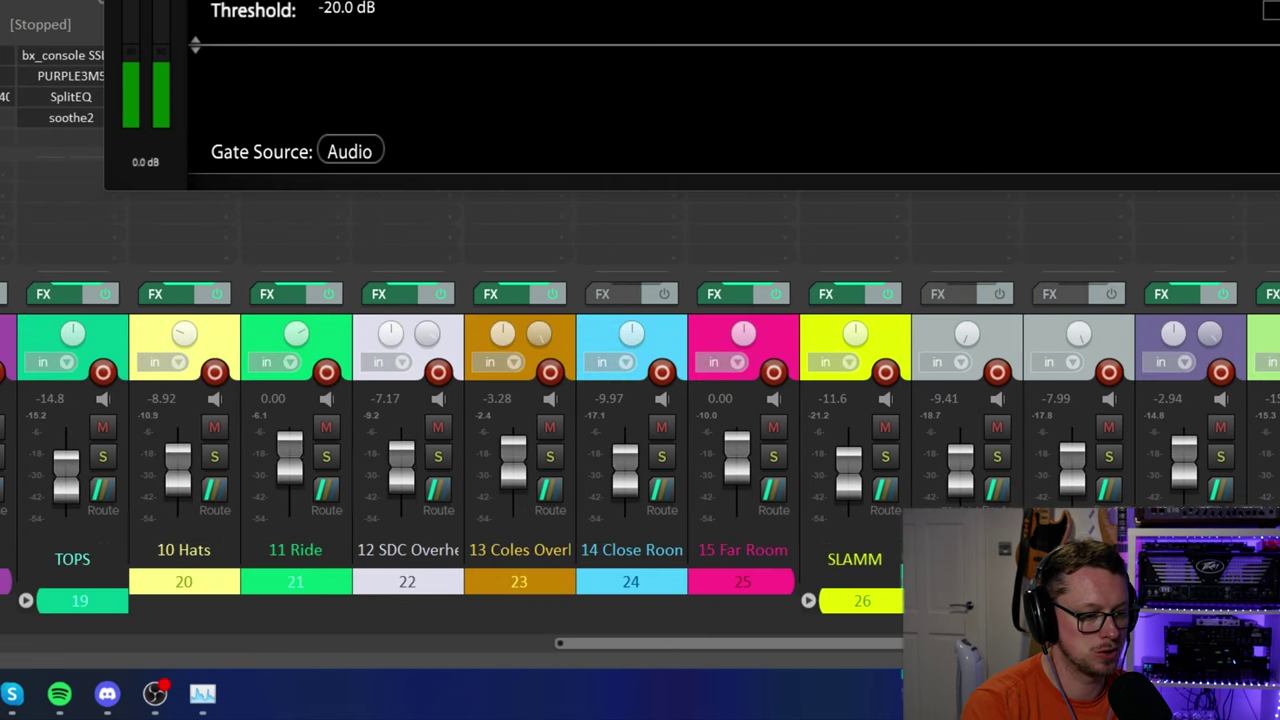
{"action": "key", "text": "space"}
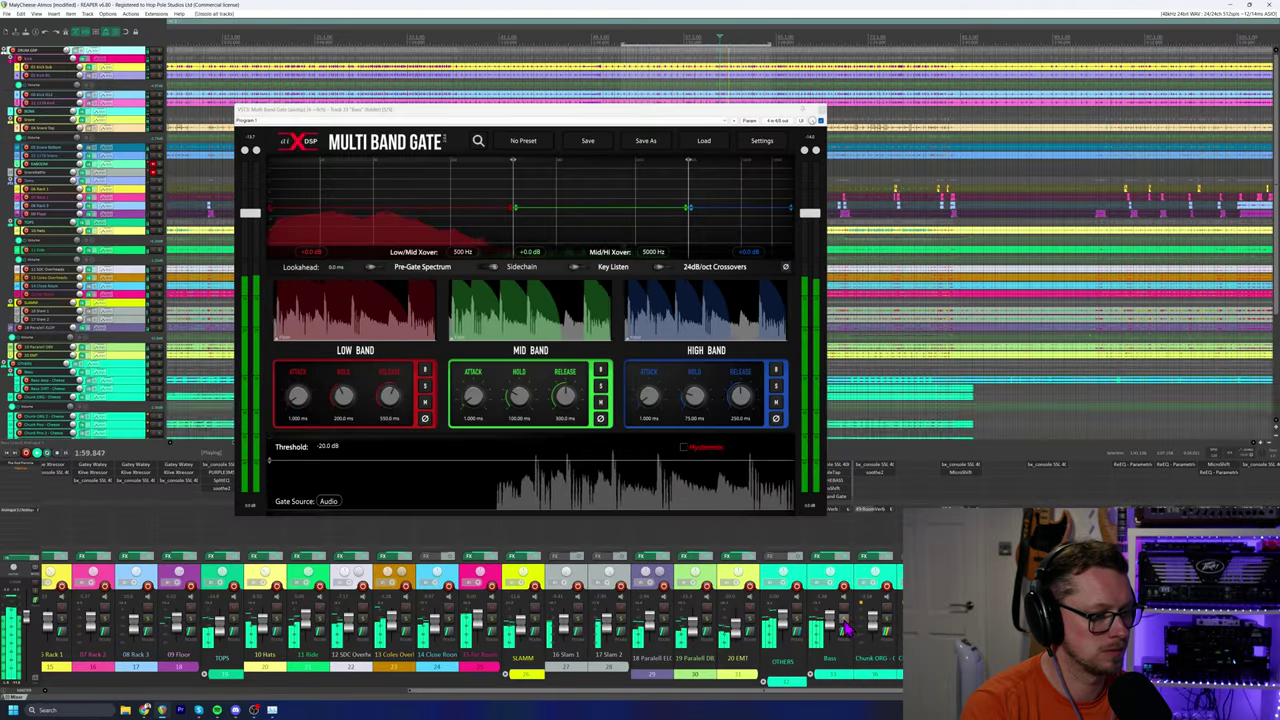
{"action": "left_click", "coordinate": [845, 628]}
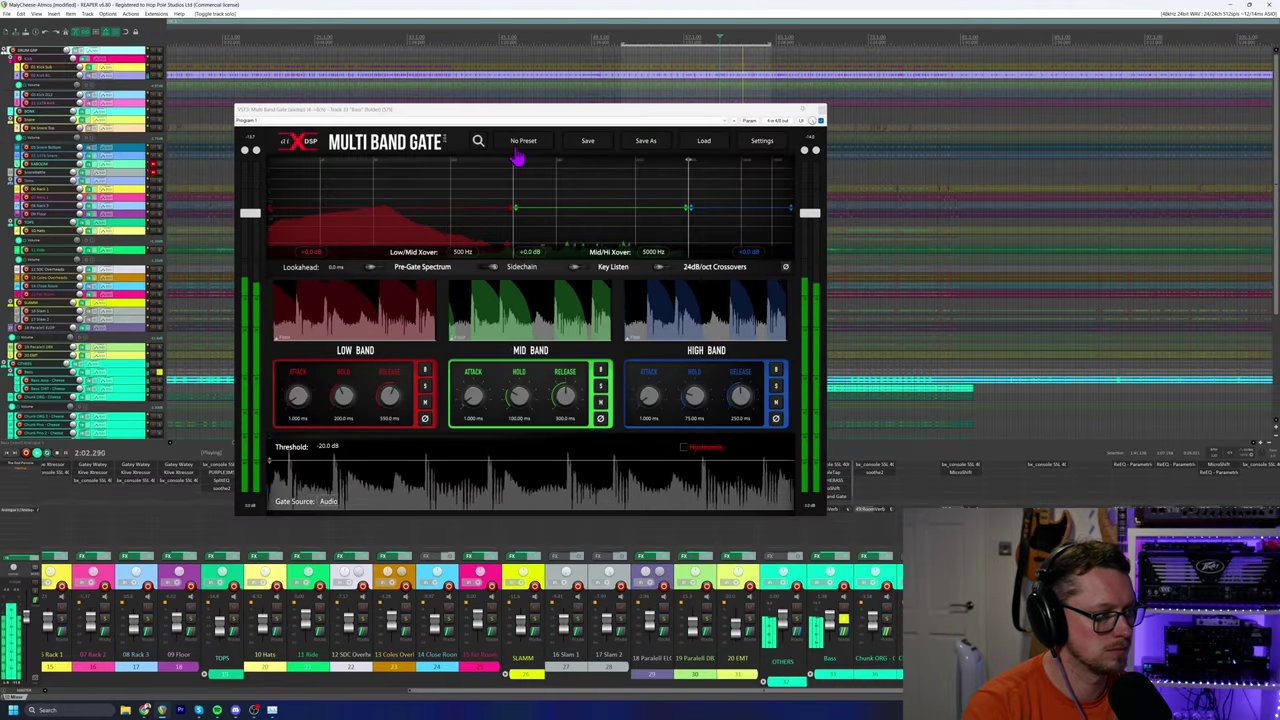
{"action": "left_click_drag", "start_coordinate": [497, 120], "coordinate": [506, 134]}
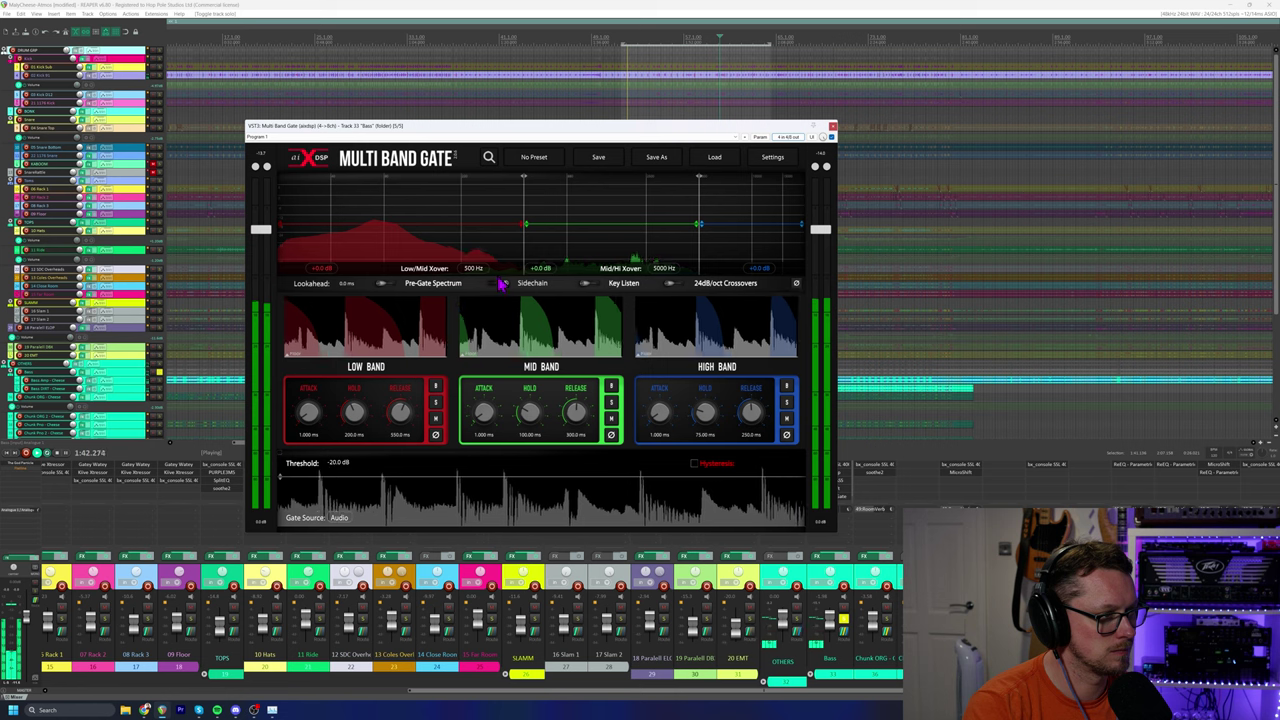
{"action": "key", "text": "space"}
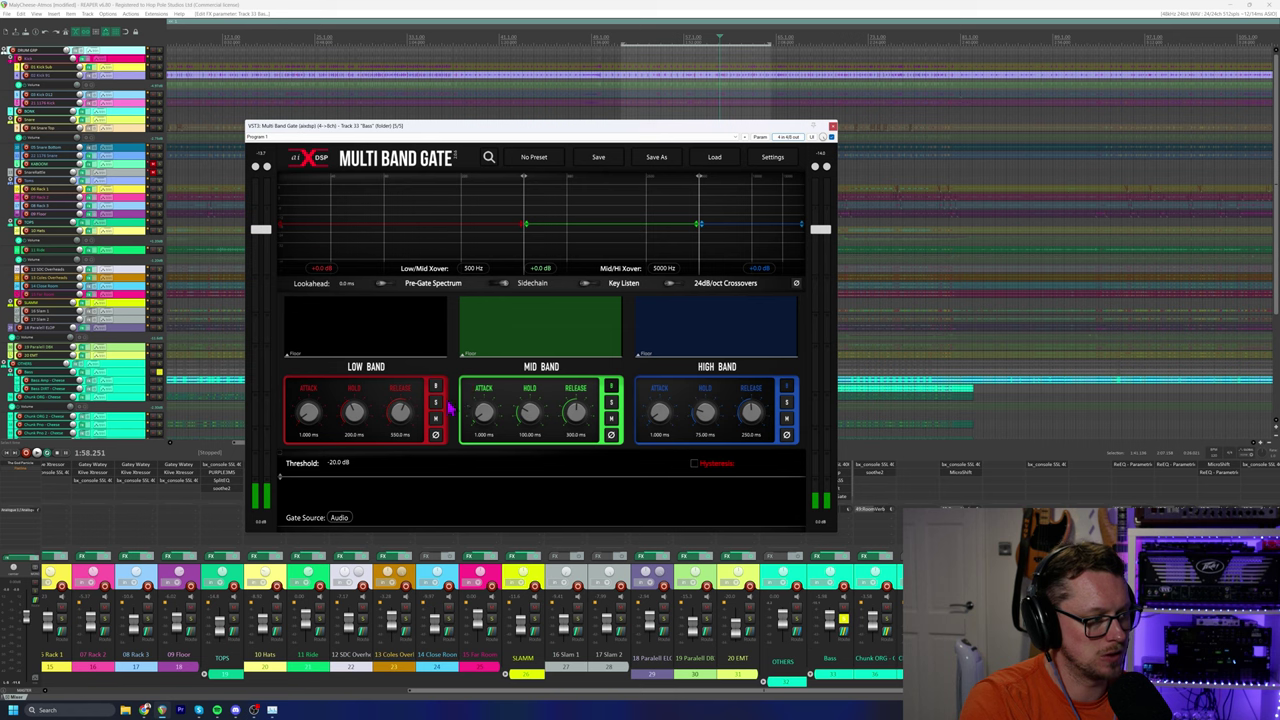
Set the Bass gate's Low Band Attack to 51.77 ms and adjust its Hold and Release during playback.
{"action": "key", "text": "space"}
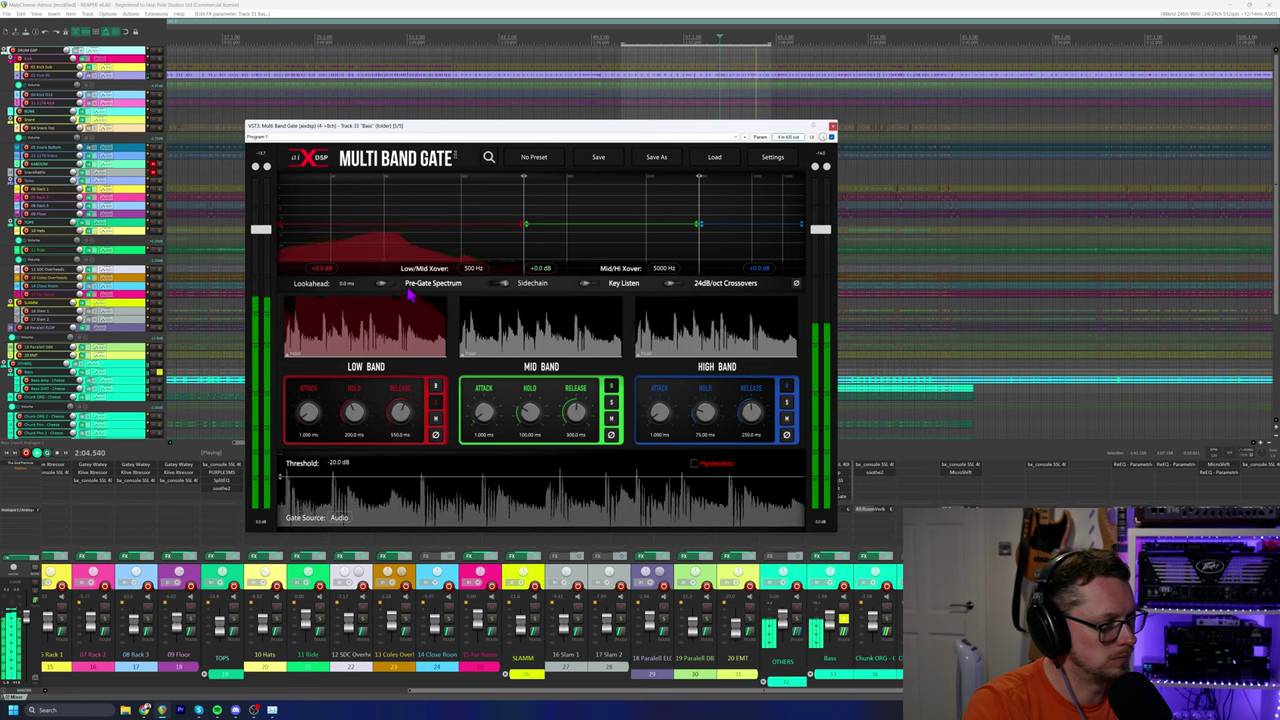
{"action": "left_click_drag", "start_coordinate": [313, 414], "coordinate": [432, 409]}
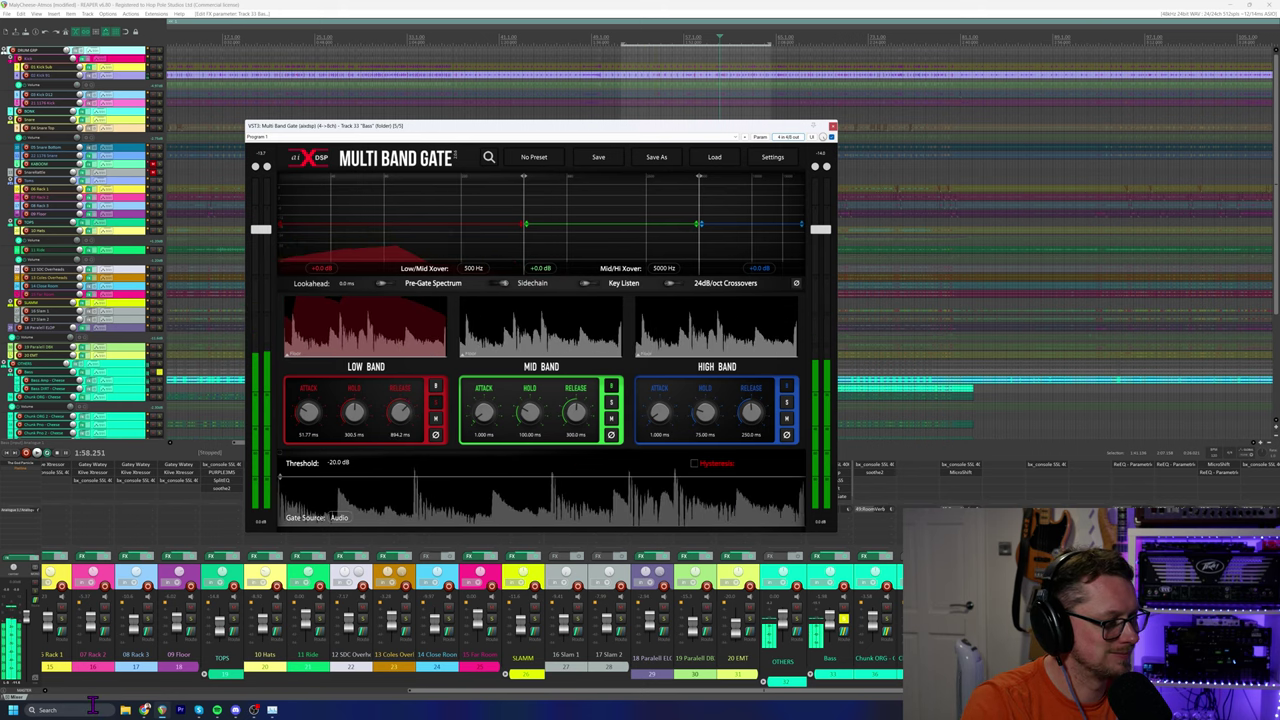
{"action": "key", "text": "space"}
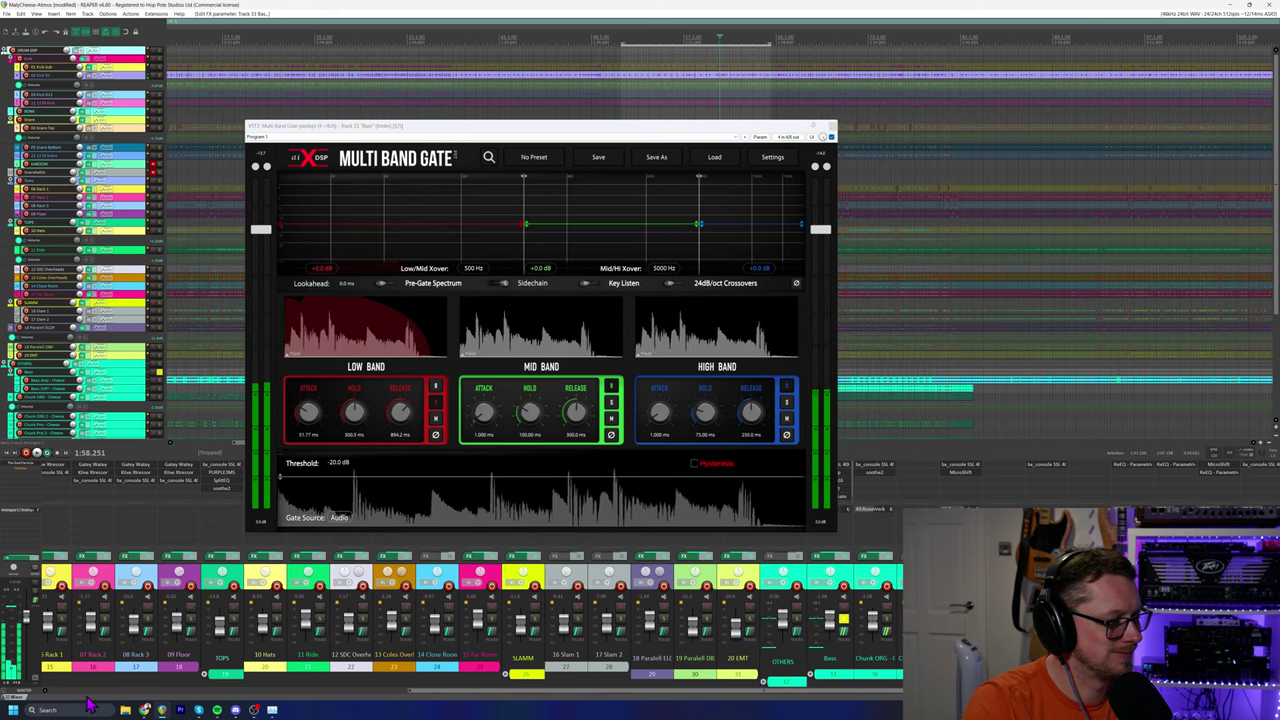
Solo the Kick track alongside the Bass and set the gate's Low/Mid crossover to 244 Hz during playback.
{"action": "scroll", "coordinate": [100, 640], "scroll_direction": "left", "scroll_amount": 5}
{"action": "left_click", "coordinate": [145, 650]}
{"action": "key", "text": "space"}
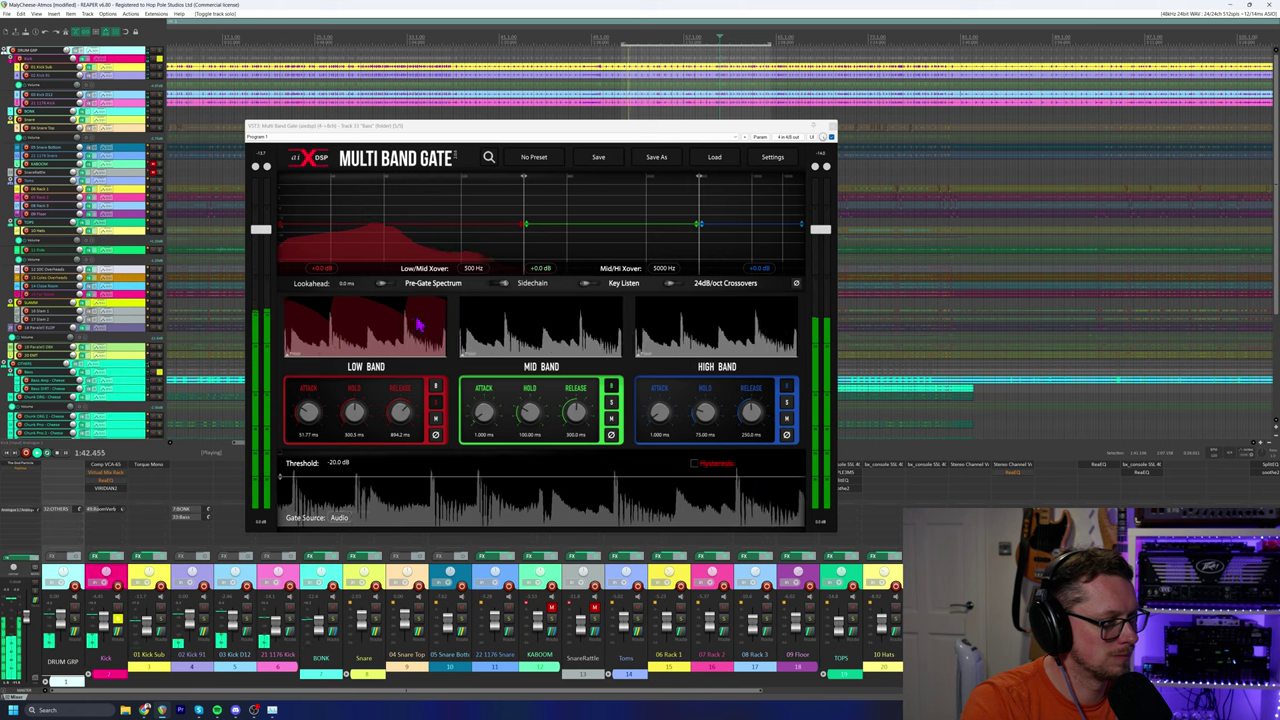
{"action": "left_click_drag", "start_coordinate": [523, 230], "coordinate": [475, 236]}
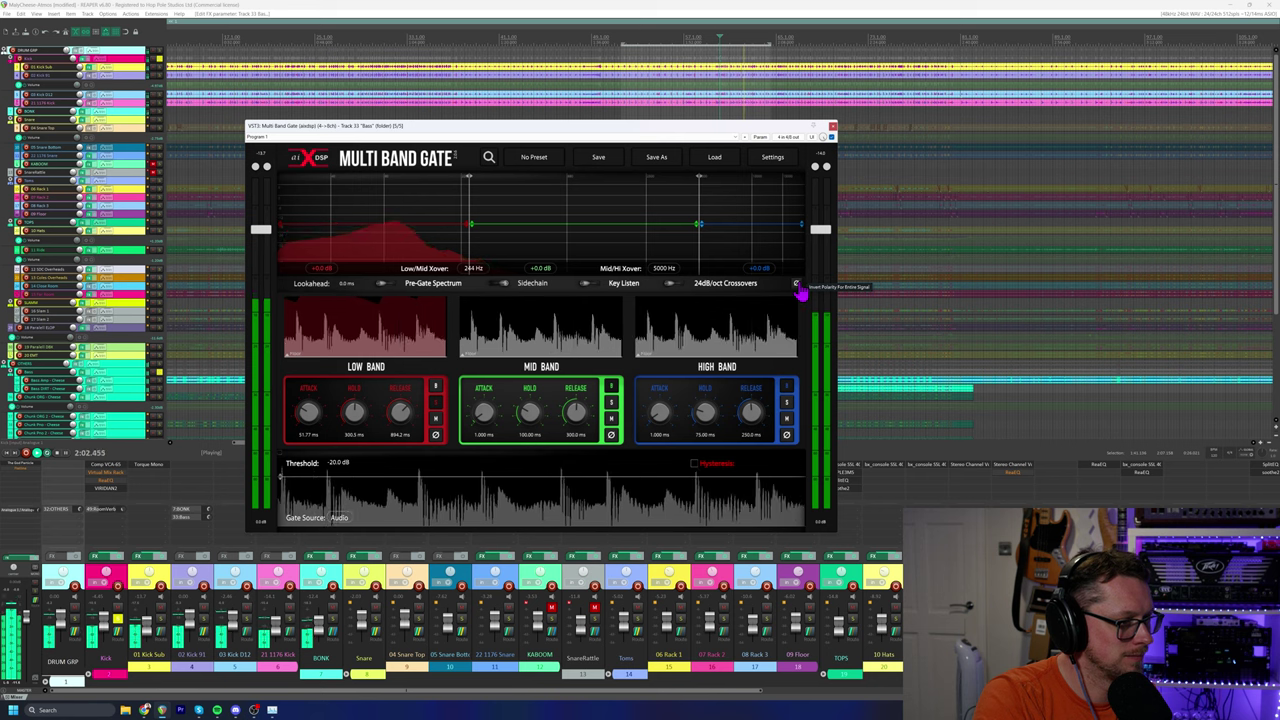
Remove the Multi Band Gate from the Bass track and bring up the Snare track's gate.
{"action": "left_click", "coordinate": [792, 170]}
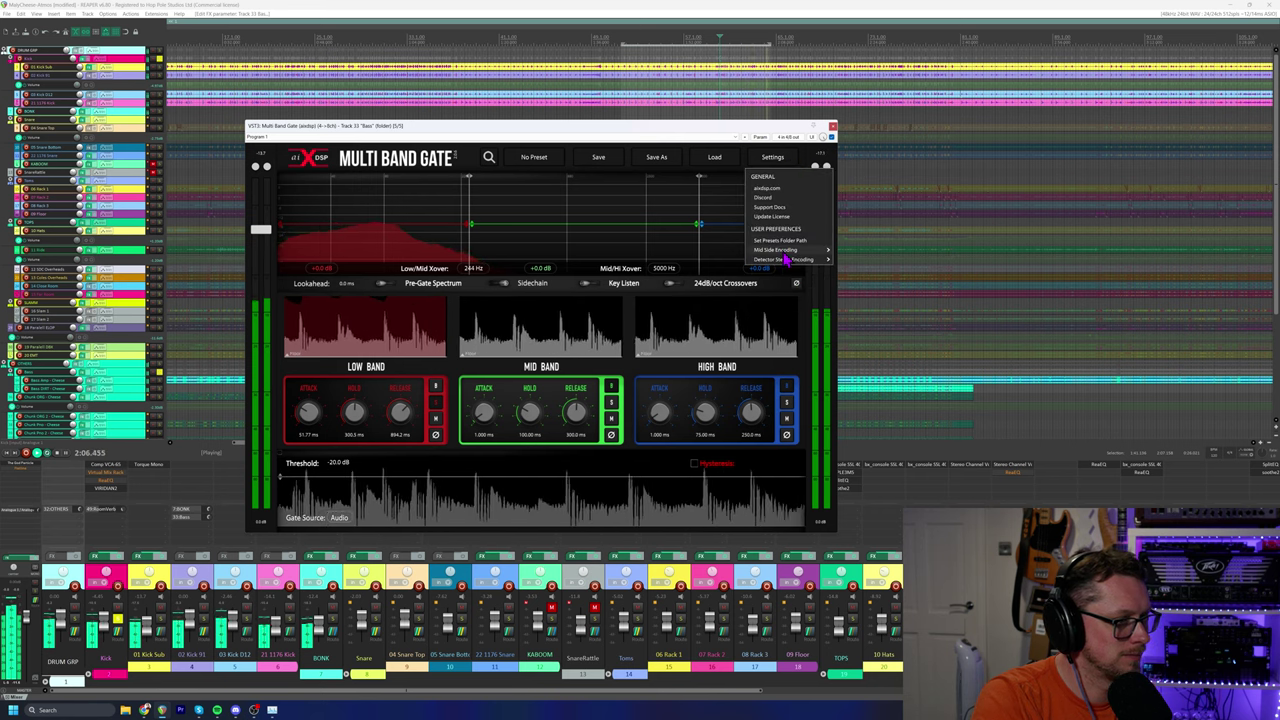
{"action": "mouse_move", "coordinate": [787, 262]}
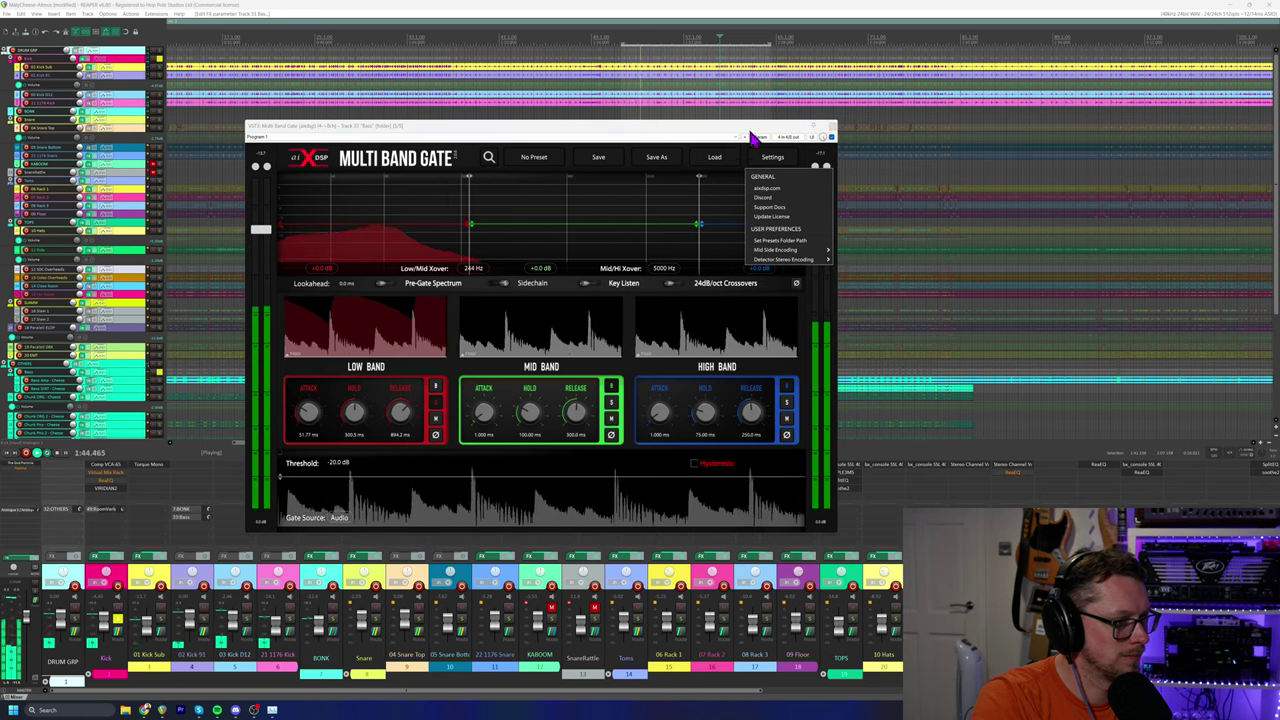
{"action": "left_click_drag", "start_coordinate": [706, 131], "coordinate": [723, 129]}
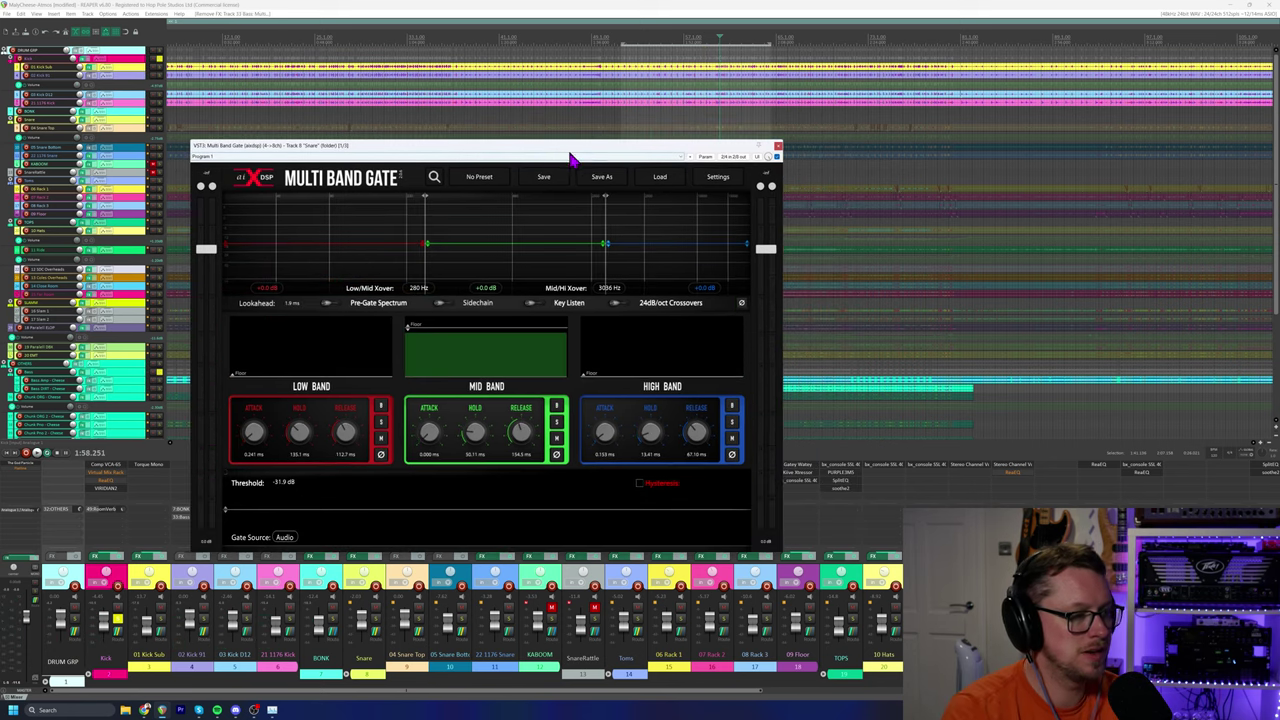
Examine the Mid Side Encoding and Detector Stereo Encoding options in the Snare gate's settings.
{"action": "left_click", "coordinate": [729, 185]}
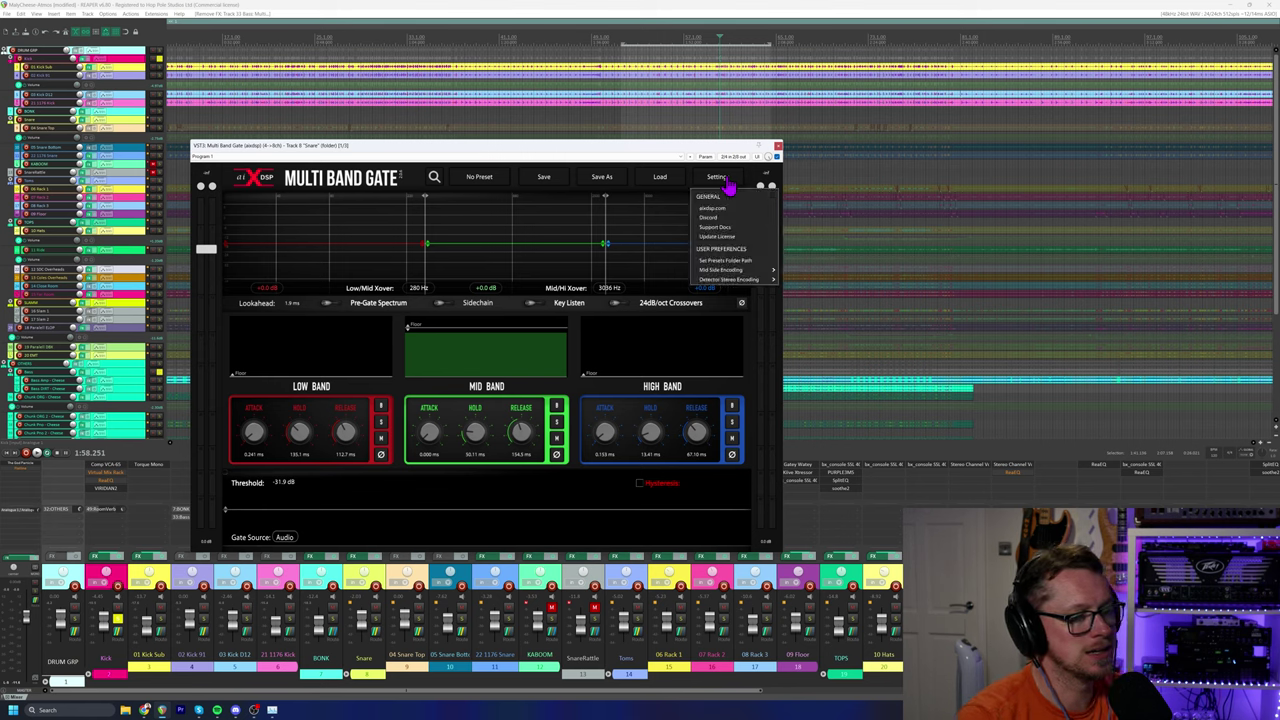
{"action": "mouse_move", "coordinate": [718, 271]}
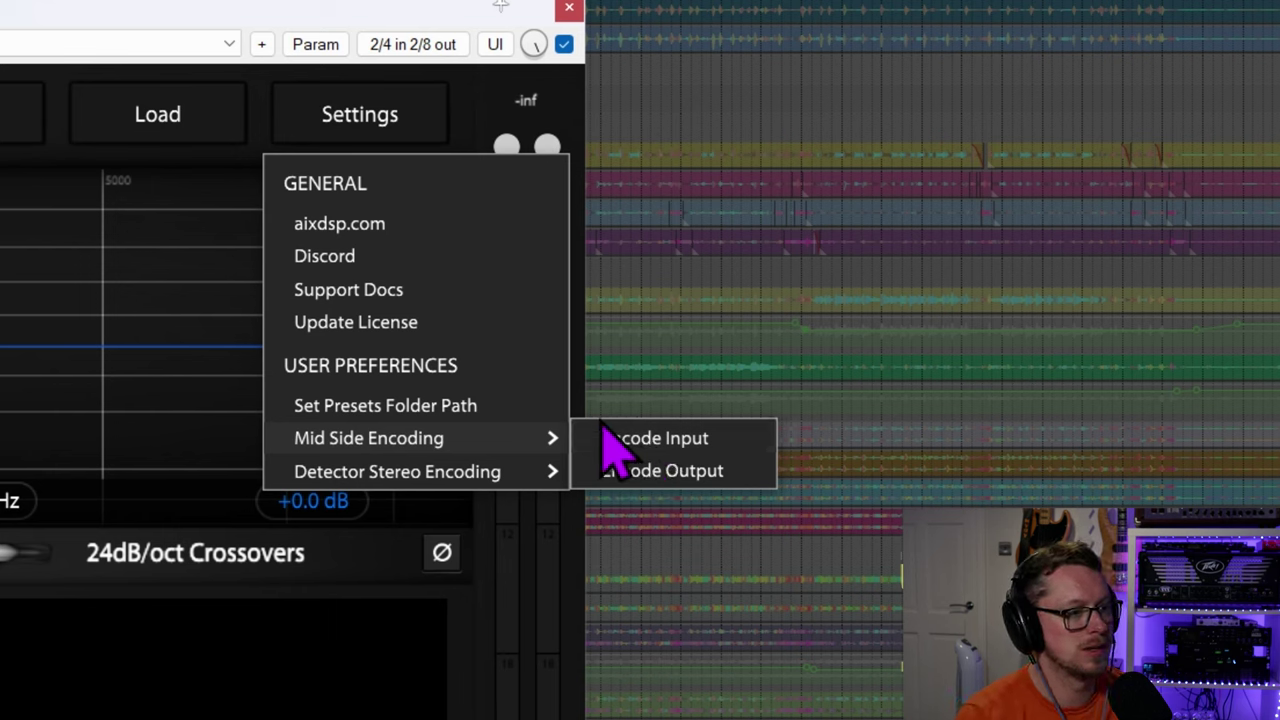
{"action": "mouse_move", "coordinate": [510, 478]}
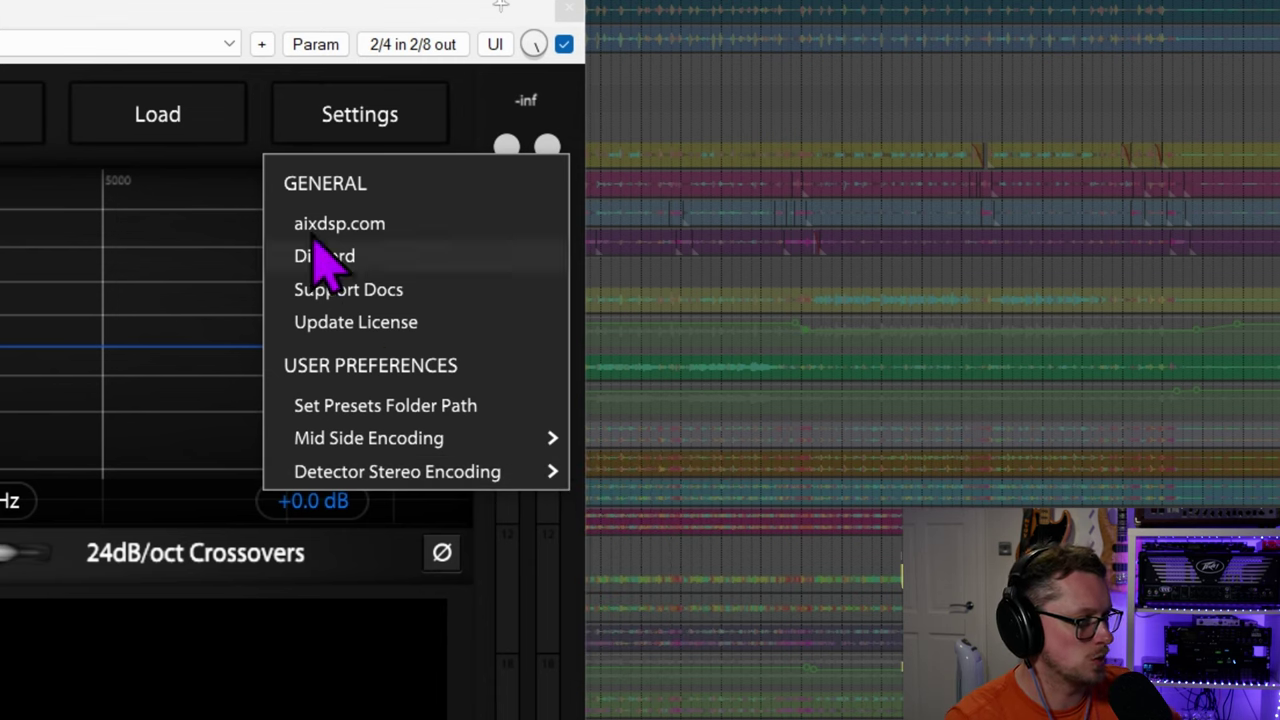
{"action": "left_click", "coordinate": [341, 107]}
{"action": "left_click", "coordinate": [341, 118]}
{"action": "left_click", "coordinate": [530, 145]}
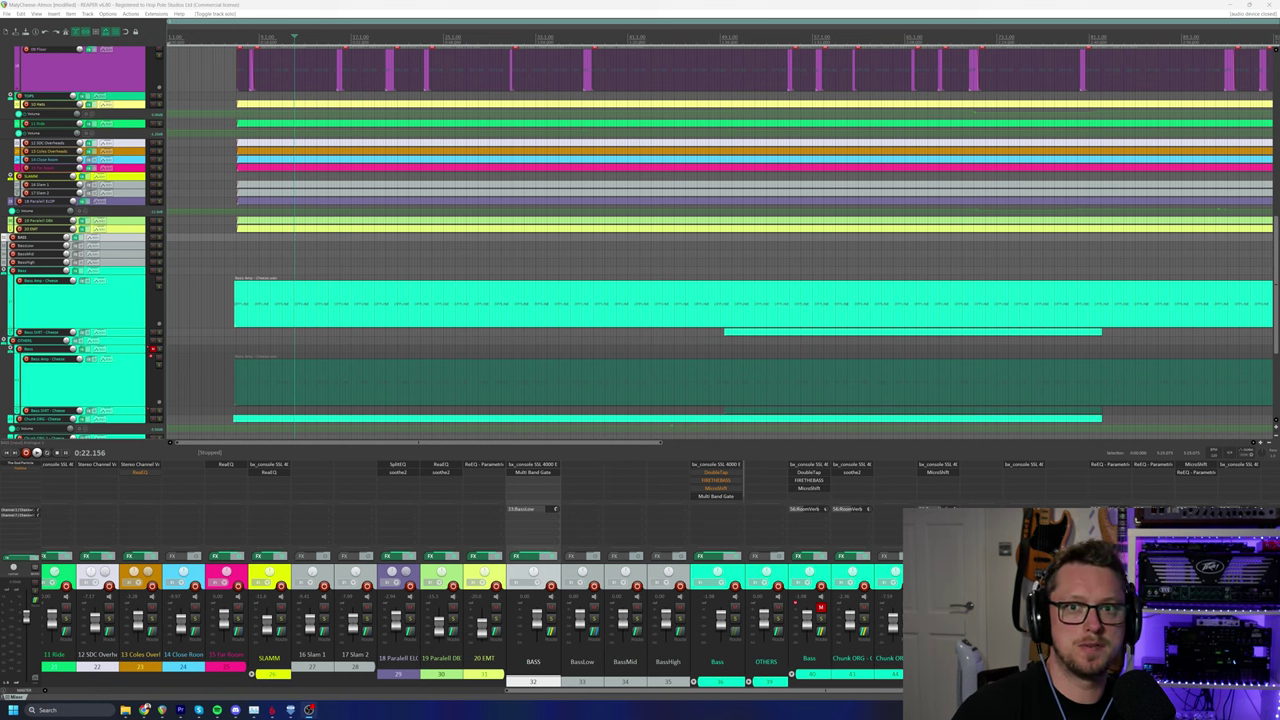
Bring up the Multi Band Gate on the BASS track and audition the soloed bass through it.
{"action": "left_click", "coordinate": [533, 472]}
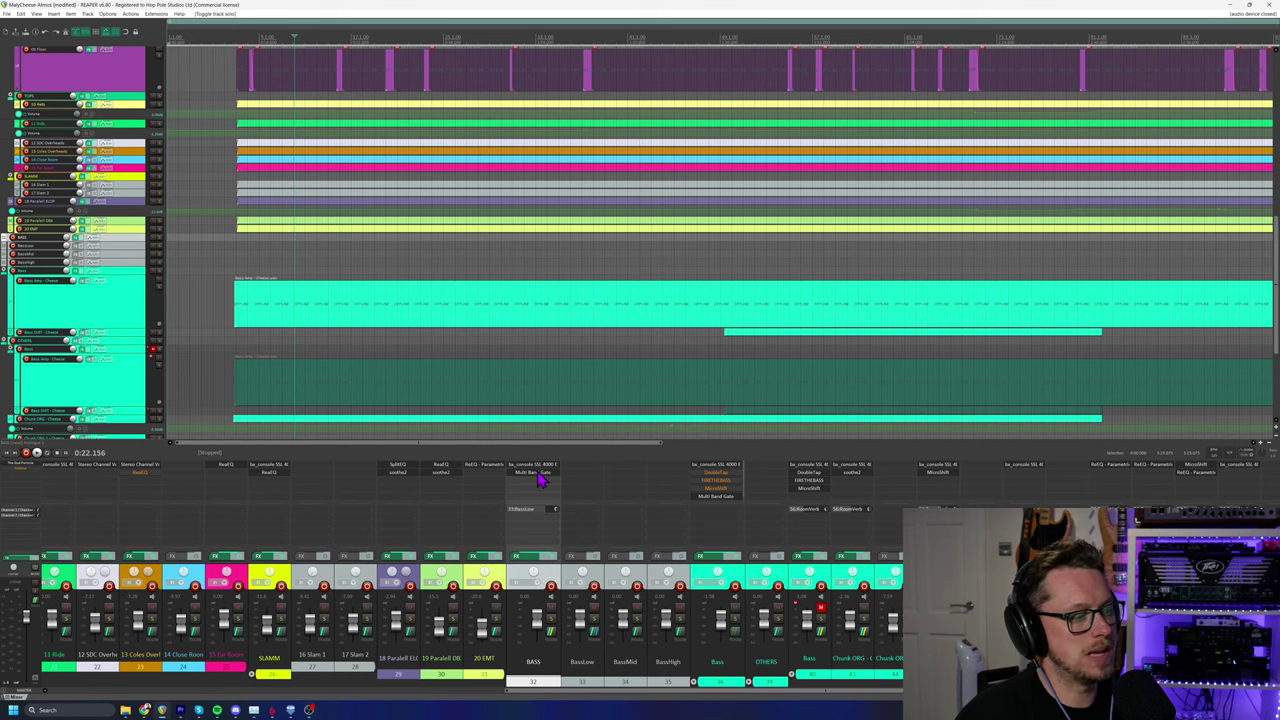
{"action": "left_click_drag", "start_coordinate": [390, 32], "coordinate": [460, 77]}
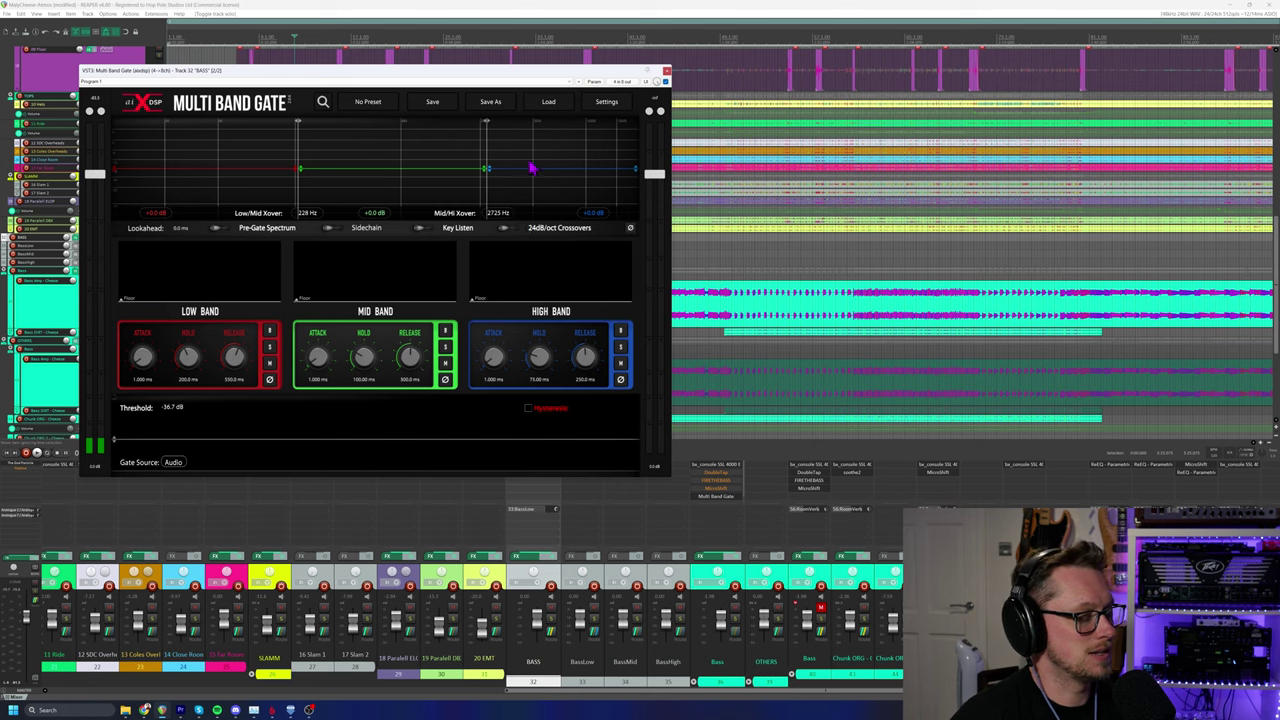
{"action": "left_click_drag", "start_coordinate": [396, 80], "coordinate": [886, 178]}
{"action": "key", "text": "space"}
{"action": "left_click_drag", "start_coordinate": [750, 168], "coordinate": [440, 150]}
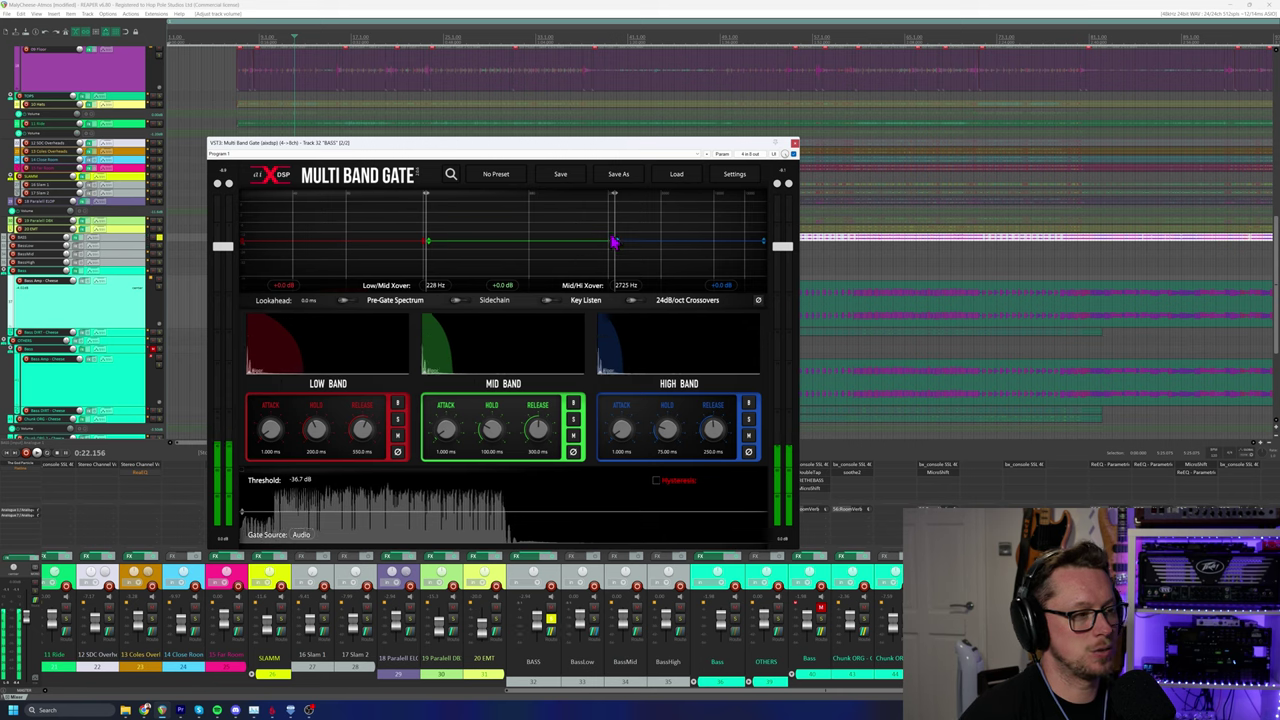
Examine the BASS gate's pin connector and its track channel options, and close the plug-in windows.
{"action": "left_click", "coordinate": [749, 155]}
{"action": "left_click_drag", "start_coordinate": [774, 166], "coordinate": [677, 163]}
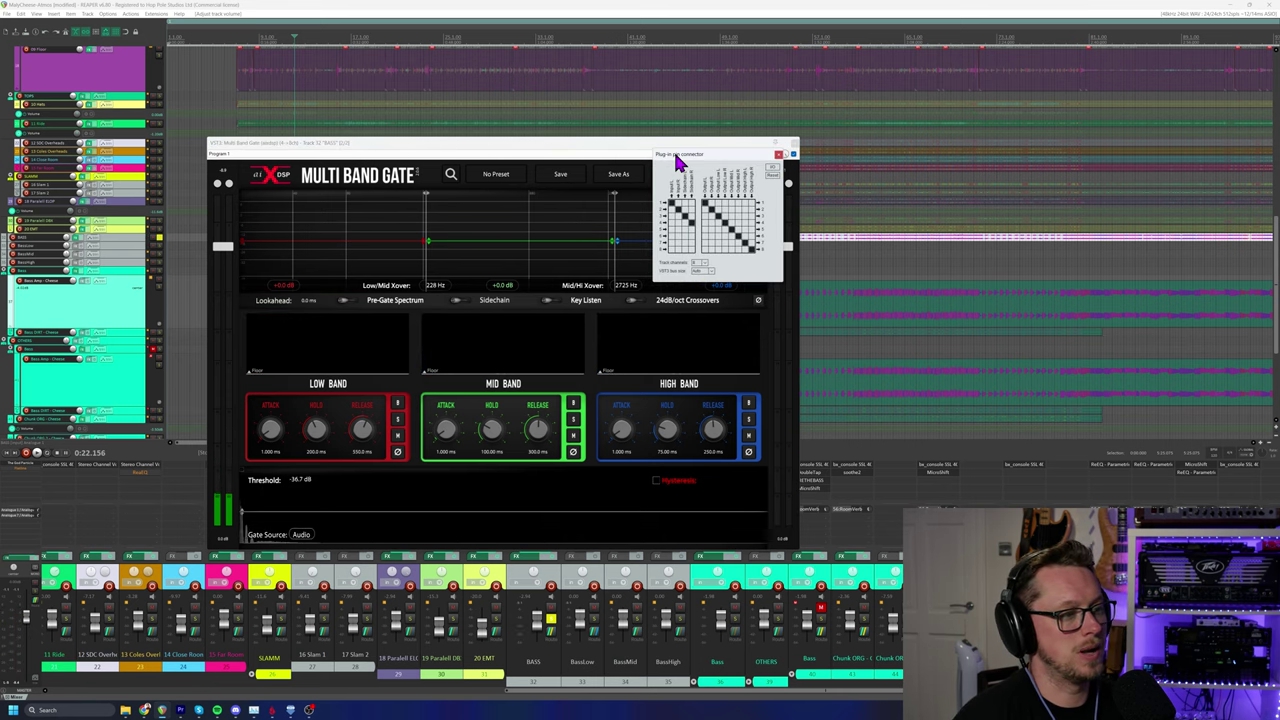
{"action": "left_click", "coordinate": [702, 263]}
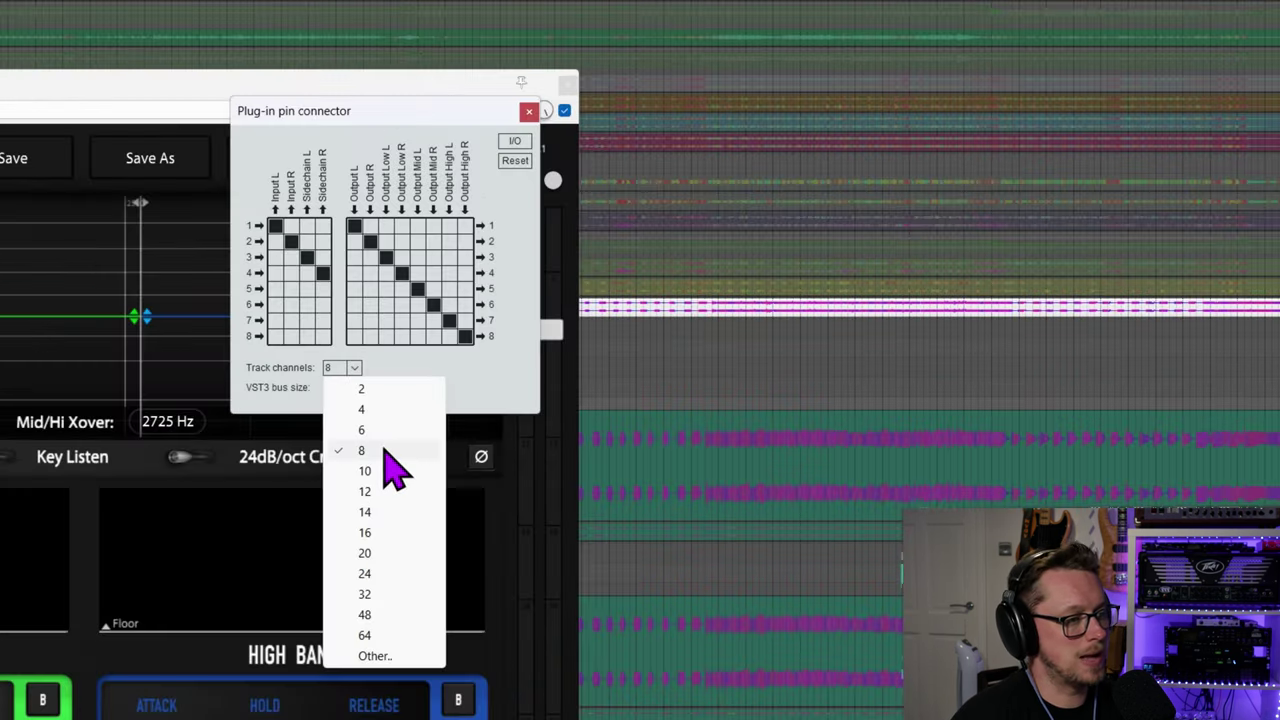
{"action": "left_click", "coordinate": [486, 400]}
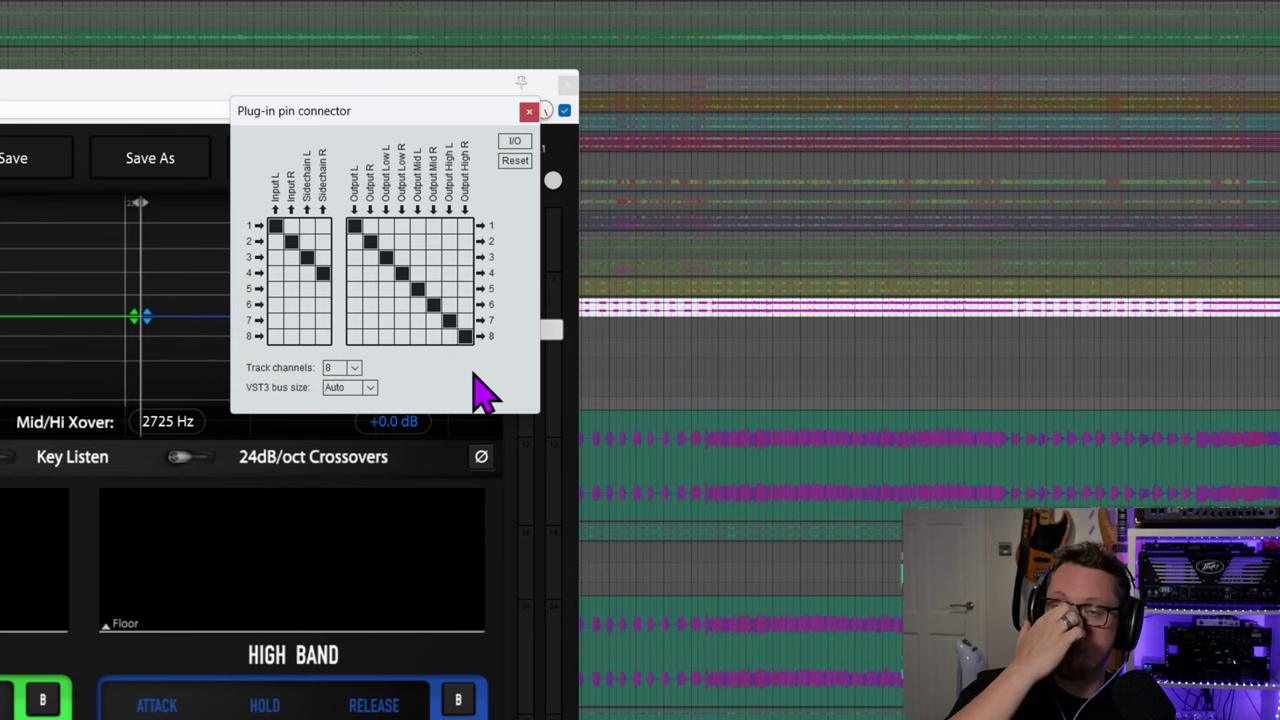
{"action": "left_click", "coordinate": [529, 111]}
{"action": "left_click", "coordinate": [780, 140]}
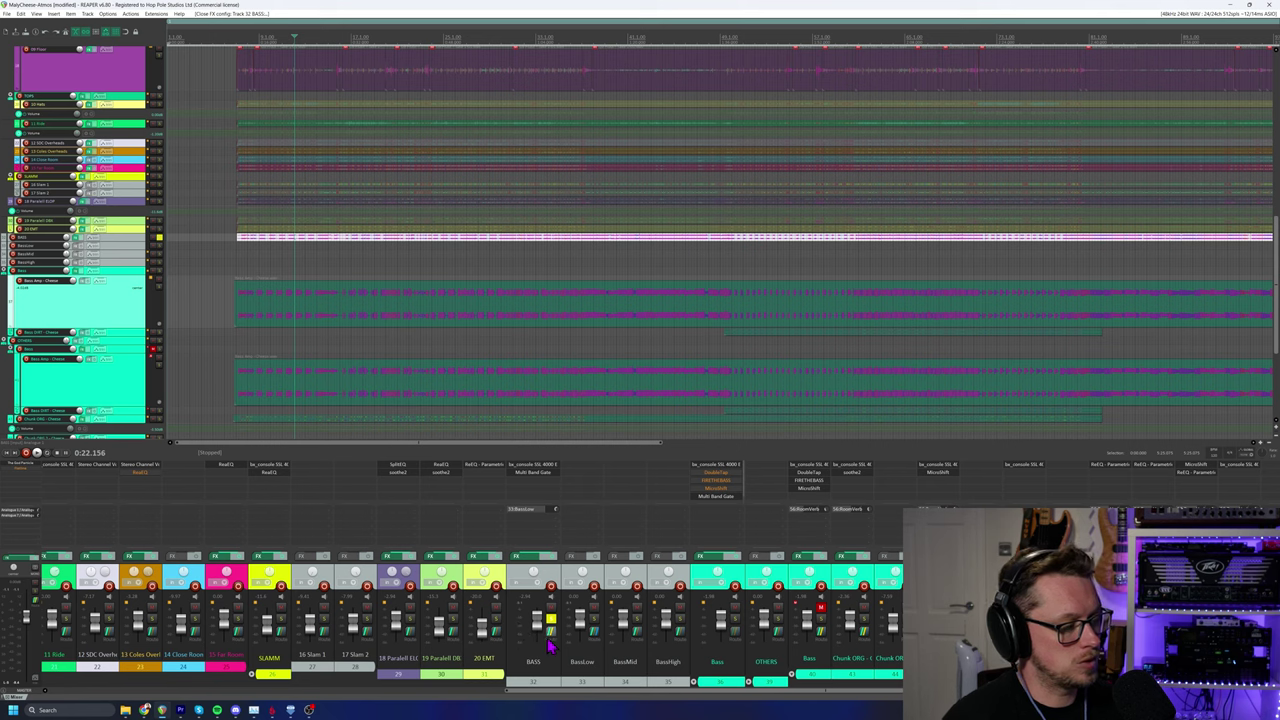
Bring up the BASS track's routing, disable its master send and check the track channel count.
{"action": "left_click", "coordinate": [532, 578]}
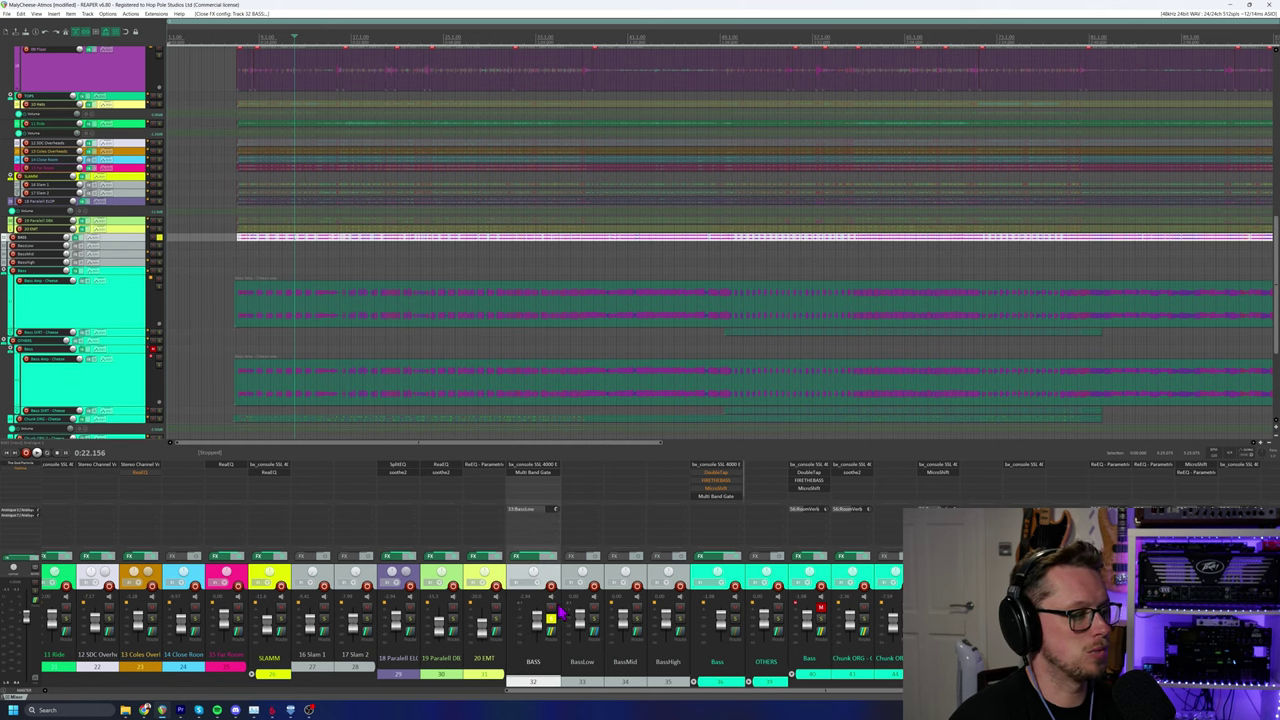
{"action": "left_click", "coordinate": [547, 530]}
{"action": "left_click_drag", "start_coordinate": [605, 577], "coordinate": [420, 345]}
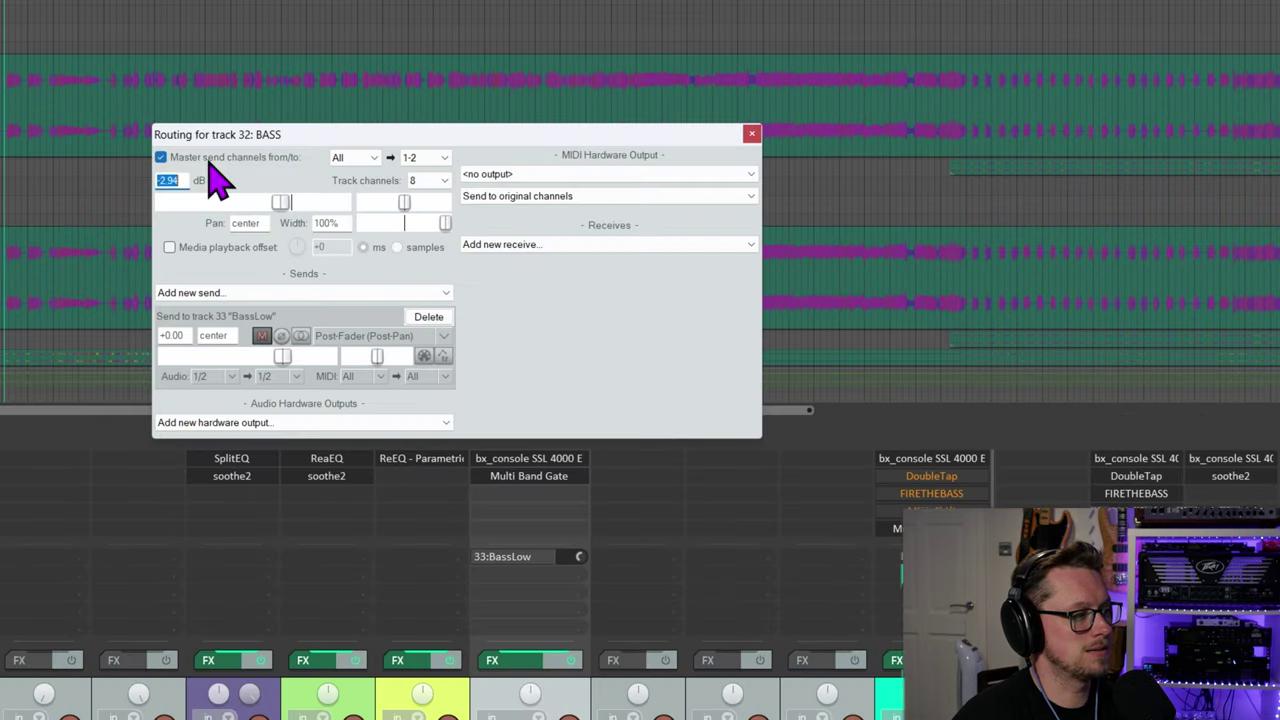
{"action": "left_click", "coordinate": [430, 181]}
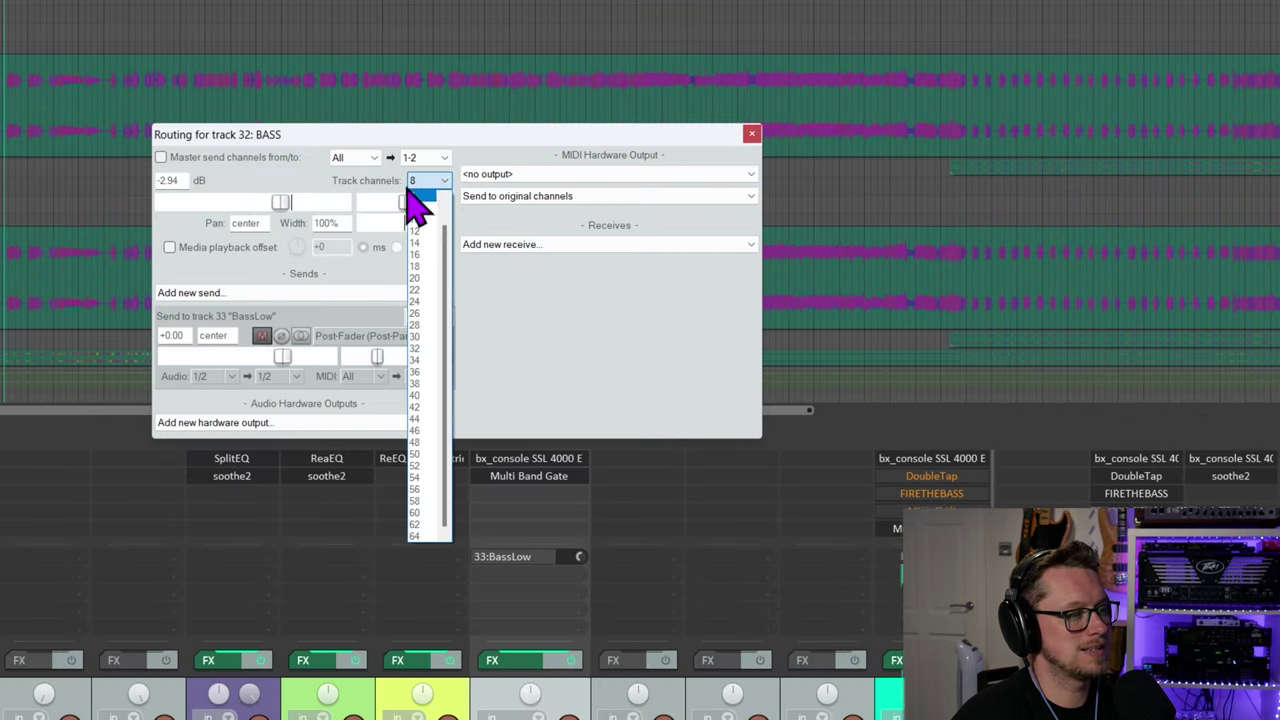
{"action": "left_click", "coordinate": [288, 197]}
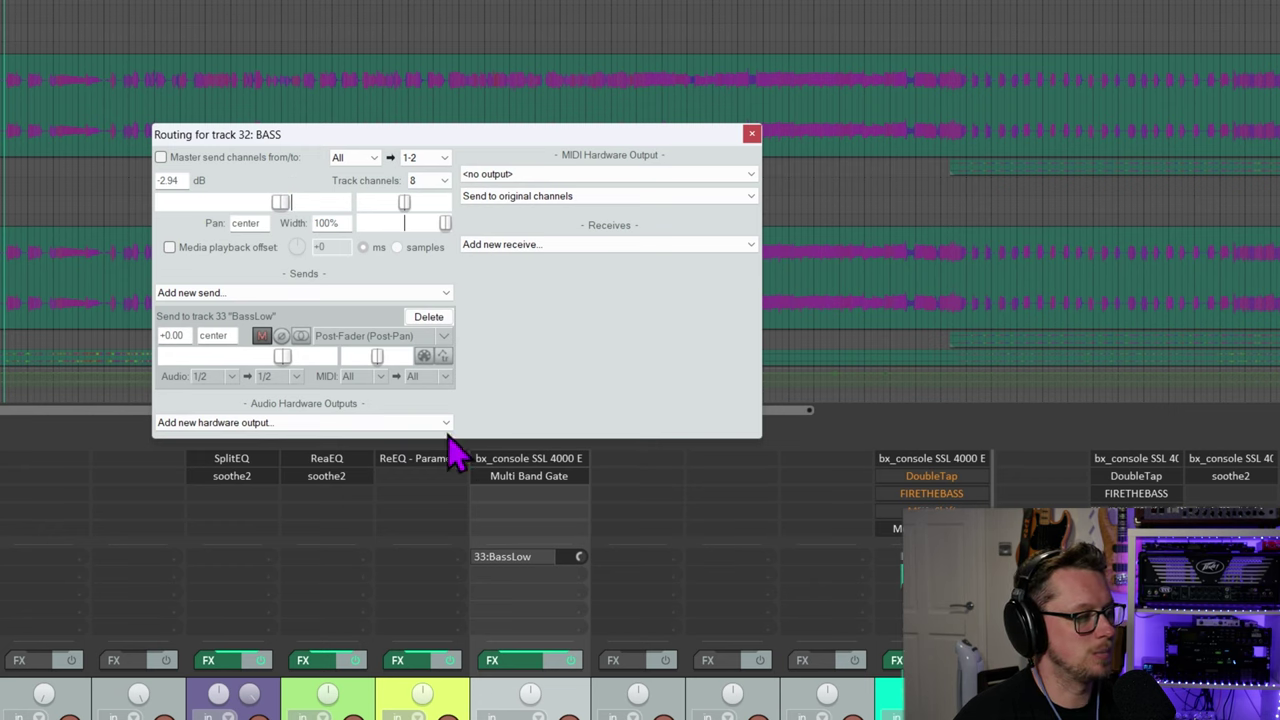
Set the audio source of the BASS track's send to BassLow to stereo channels 3/4.
{"action": "left_click", "coordinate": [232, 377]}
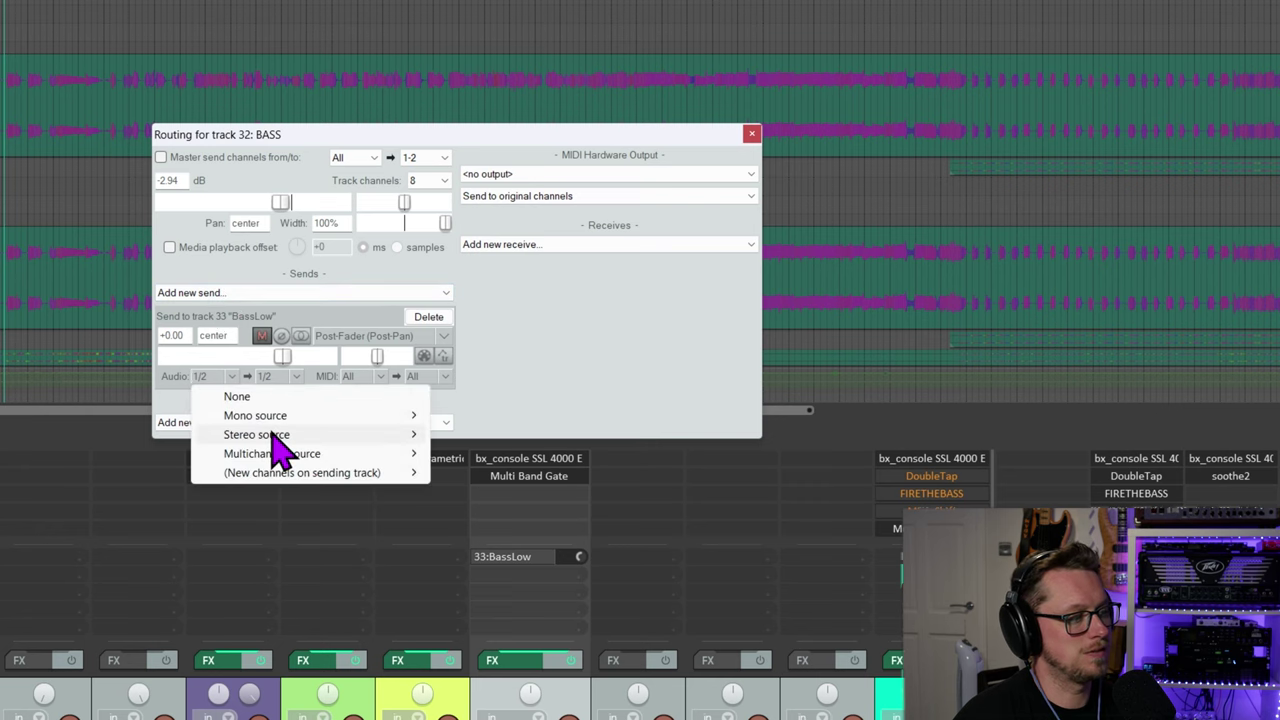
{"action": "mouse_move", "coordinate": [274, 443]}
{"action": "left_click", "coordinate": [478, 476]}
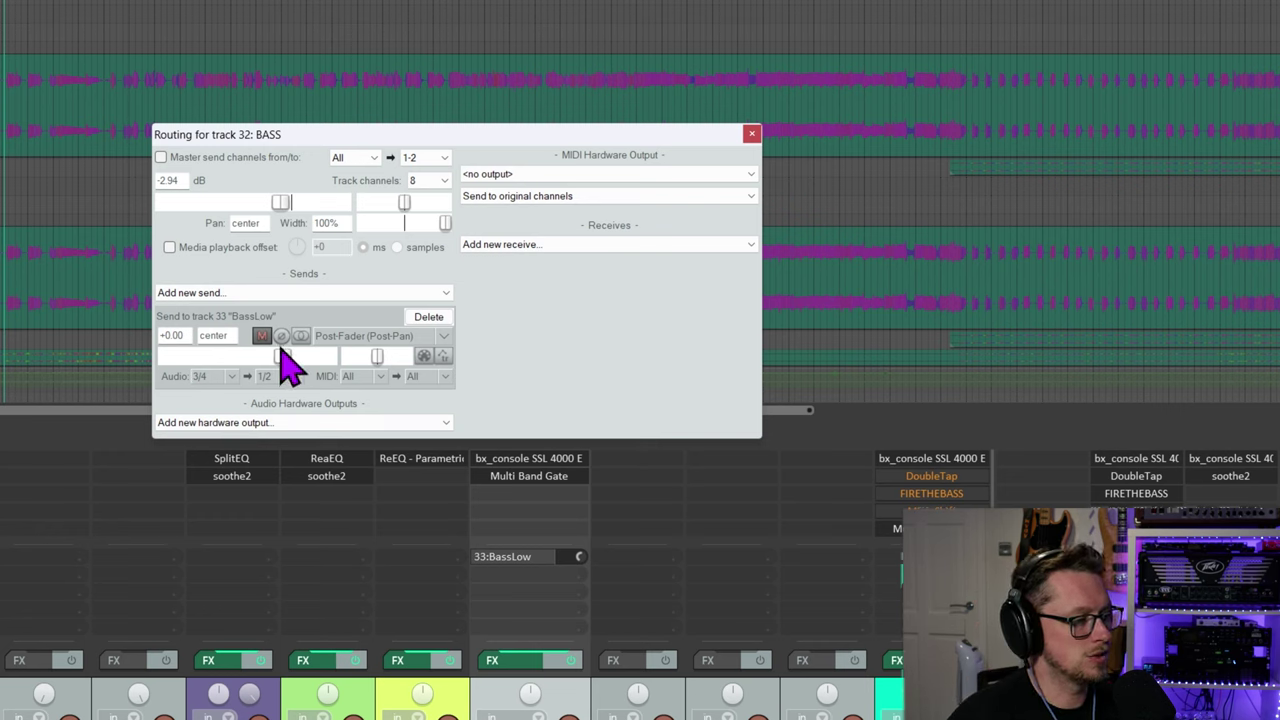
Add a send from the BASS track to BassMid with stereo source channels 5/6.
{"action": "left_click", "coordinate": [240, 292]}
{"action": "scroll", "coordinate": [243, 514], "scroll_direction": "down", "scroll_amount": 5}
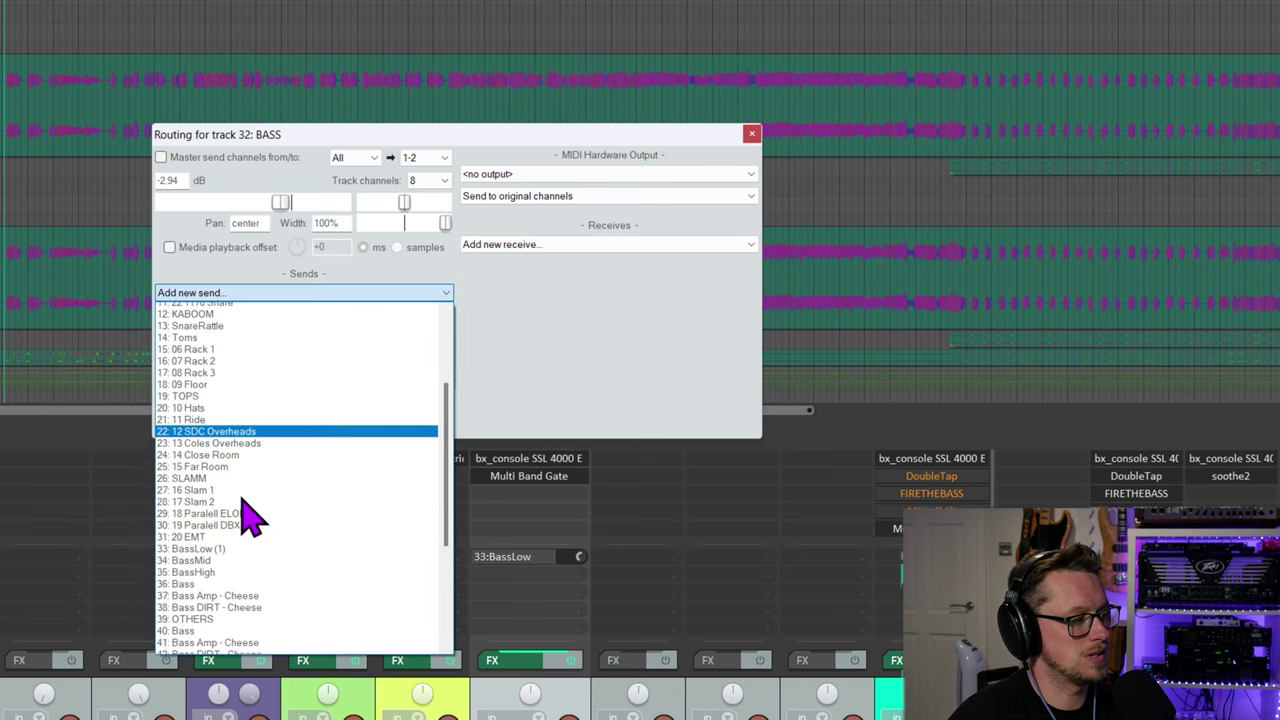
{"action": "scroll", "coordinate": [240, 527], "scroll_direction": "down", "scroll_amount": 1}
{"action": "left_click", "coordinate": [222, 520]}
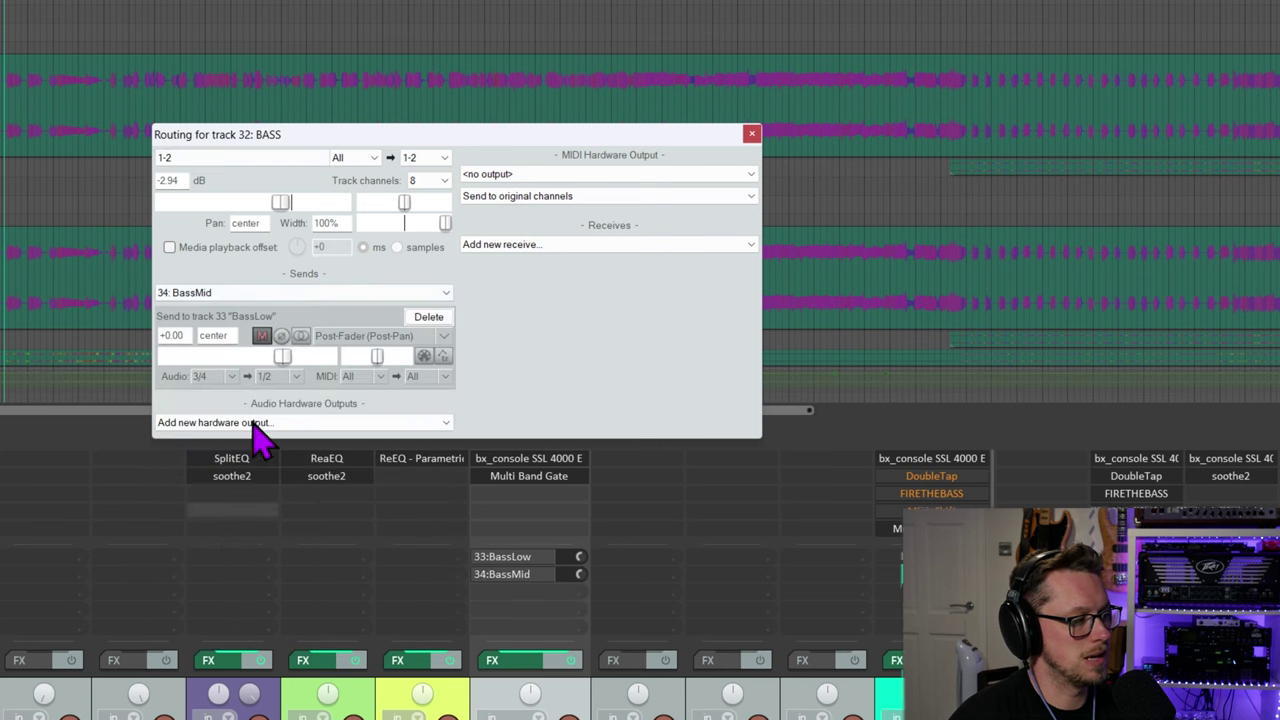
{"action": "left_click", "coordinate": [236, 458]}
{"action": "mouse_move", "coordinate": [400, 518]}
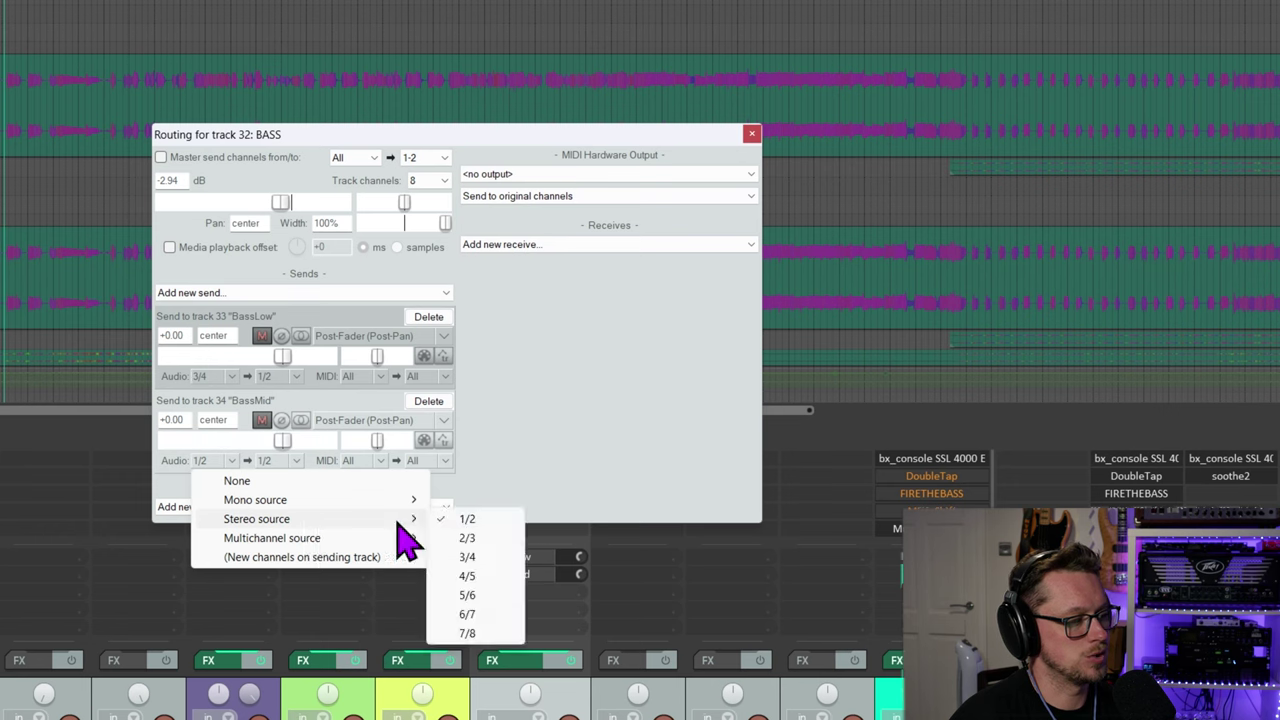
{"action": "left_click", "coordinate": [468, 596]}
Add a send from BASS to BassHigh with stereo source channels 7/8 and close the routing window.
{"action": "left_click", "coordinate": [232, 293]}
{"action": "scroll", "coordinate": [280, 500], "scroll_direction": "down", "scroll_amount": 4}
{"action": "left_click", "coordinate": [200, 566]}
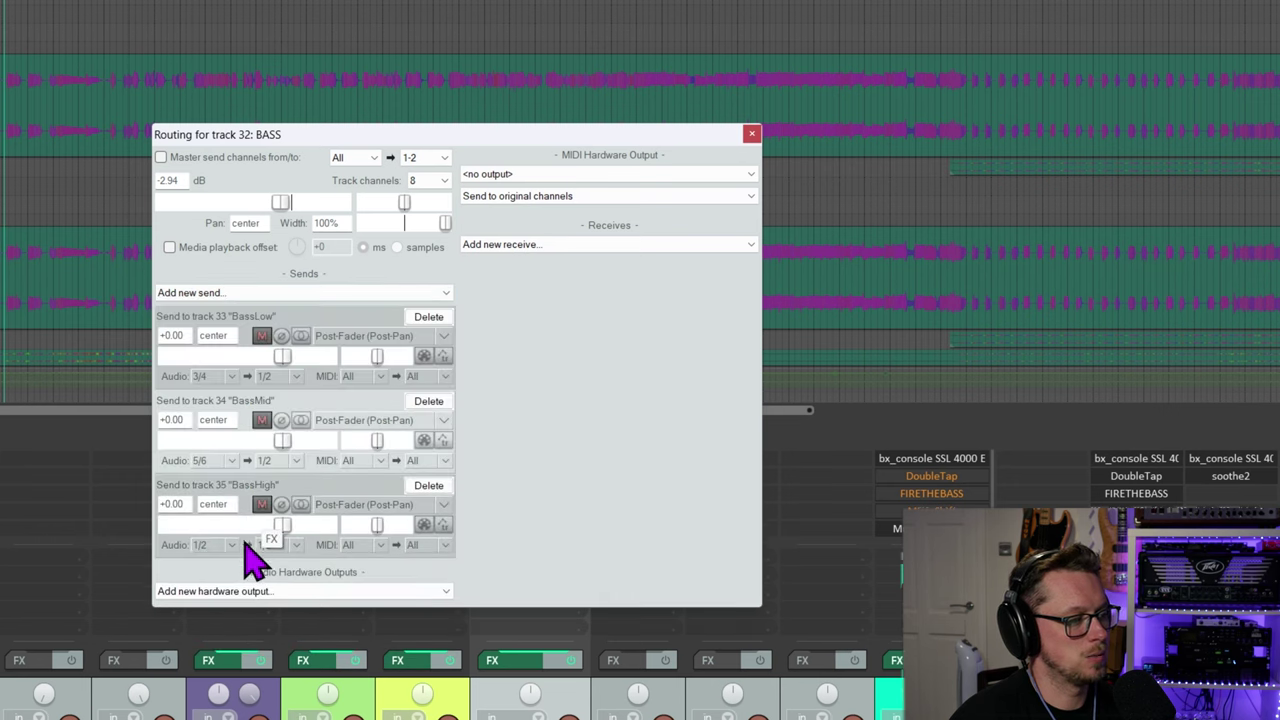
{"action": "left_click", "coordinate": [234, 544]}
{"action": "mouse_move", "coordinate": [277, 611]}
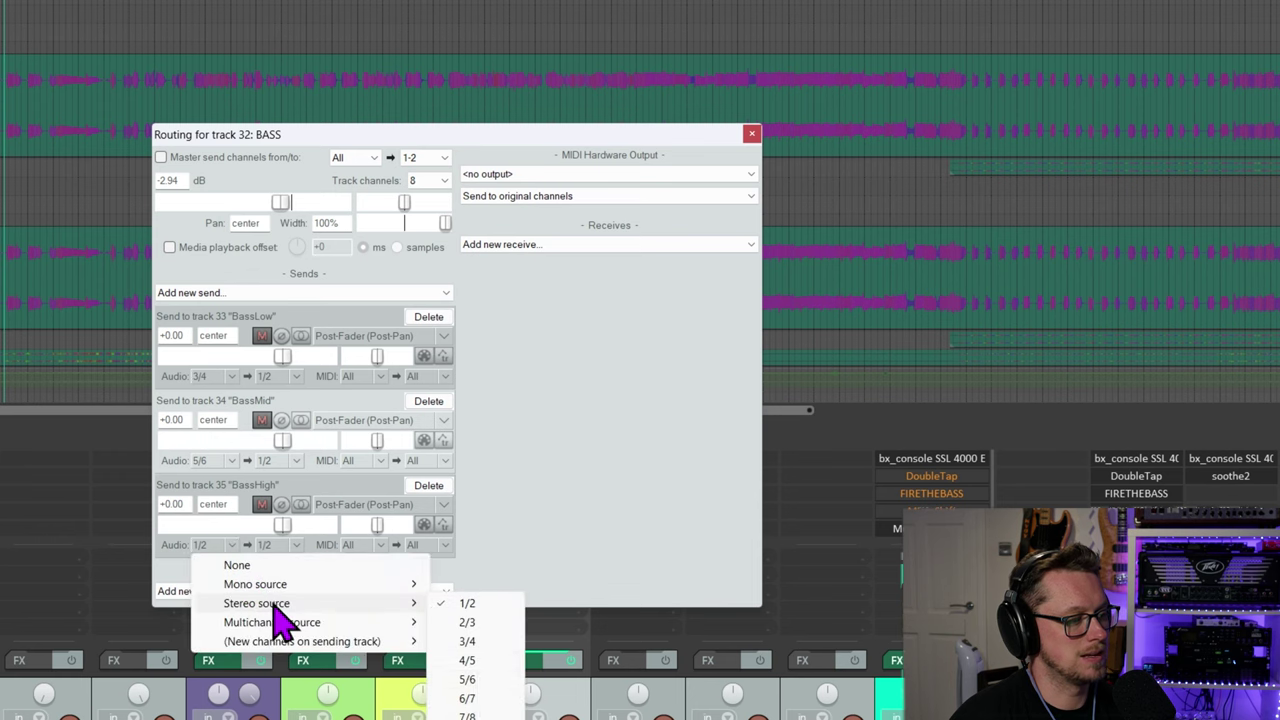
{"action": "left_click", "coordinate": [466, 714]}
{"action": "key", "text": "Escape"}
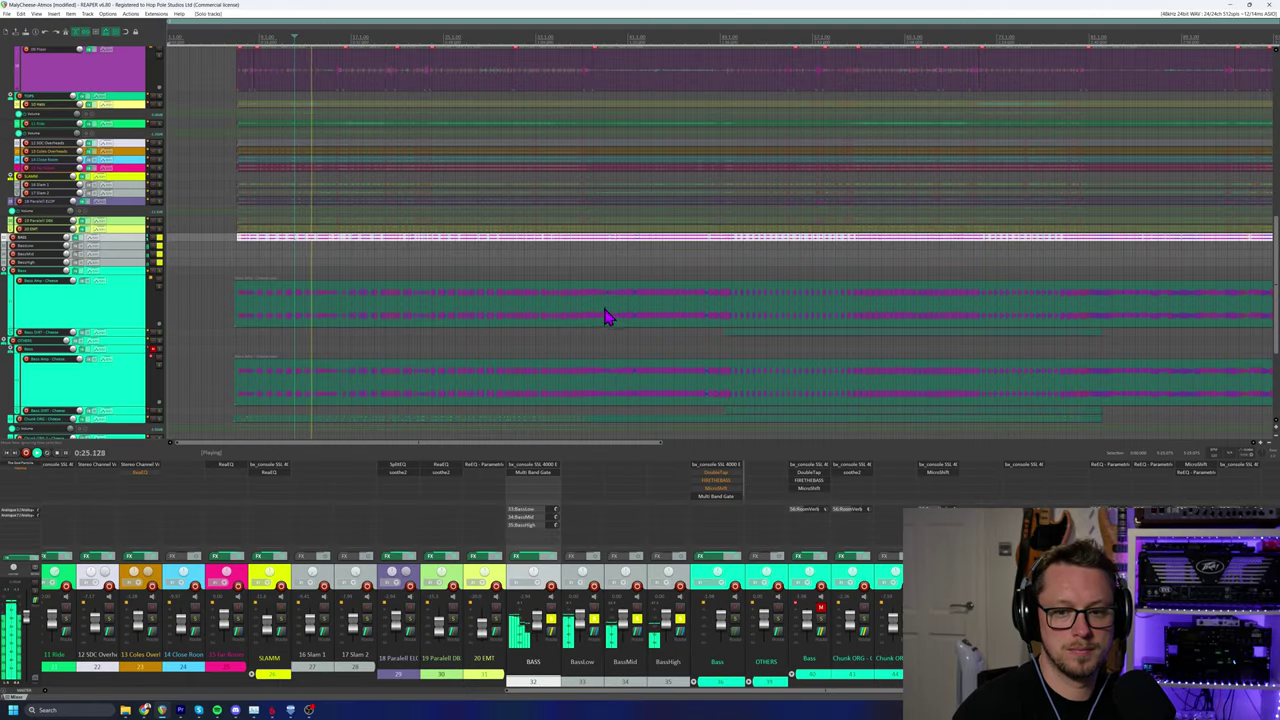
Stop playback, clear the track solos, and solo the BassMid track to audition it on its own.
{"action": "key", "text": "space"}
{"action": "left_click", "coordinate": [551, 621]}
{"action": "left_click", "coordinate": [645, 575]}
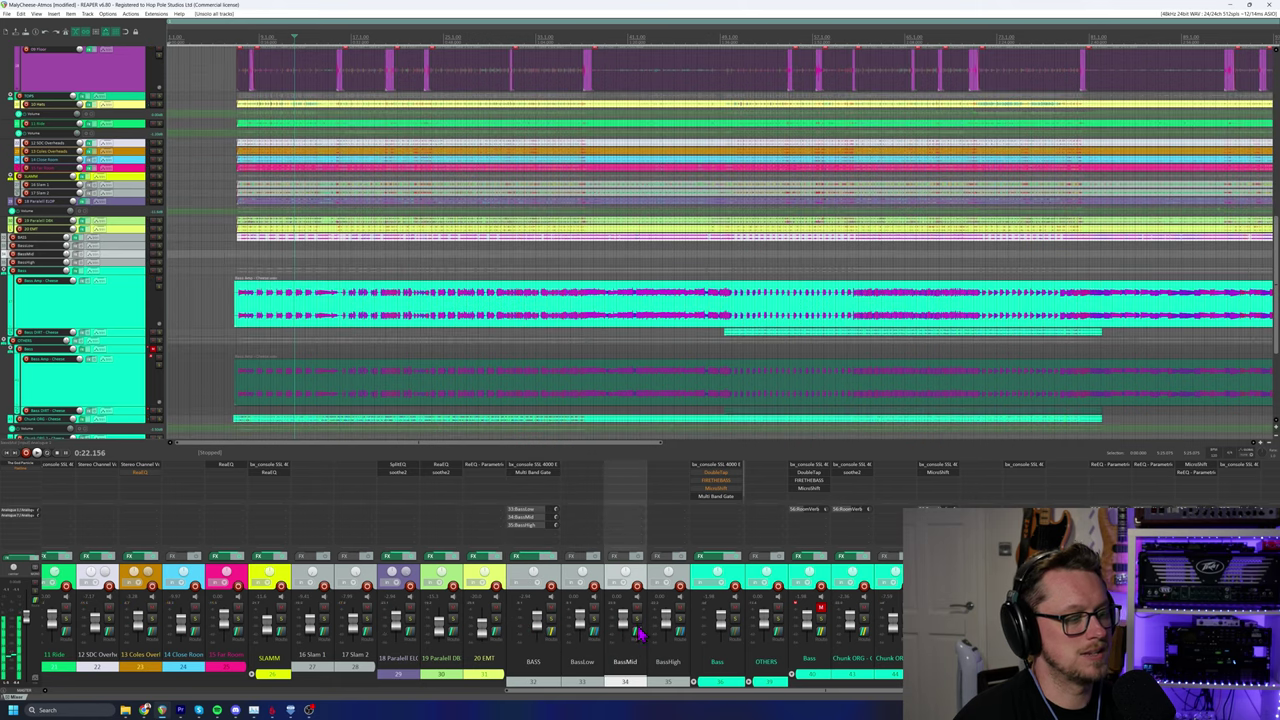
{"action": "left_click", "coordinate": [636, 621]}
{"action": "key", "text": "space"}
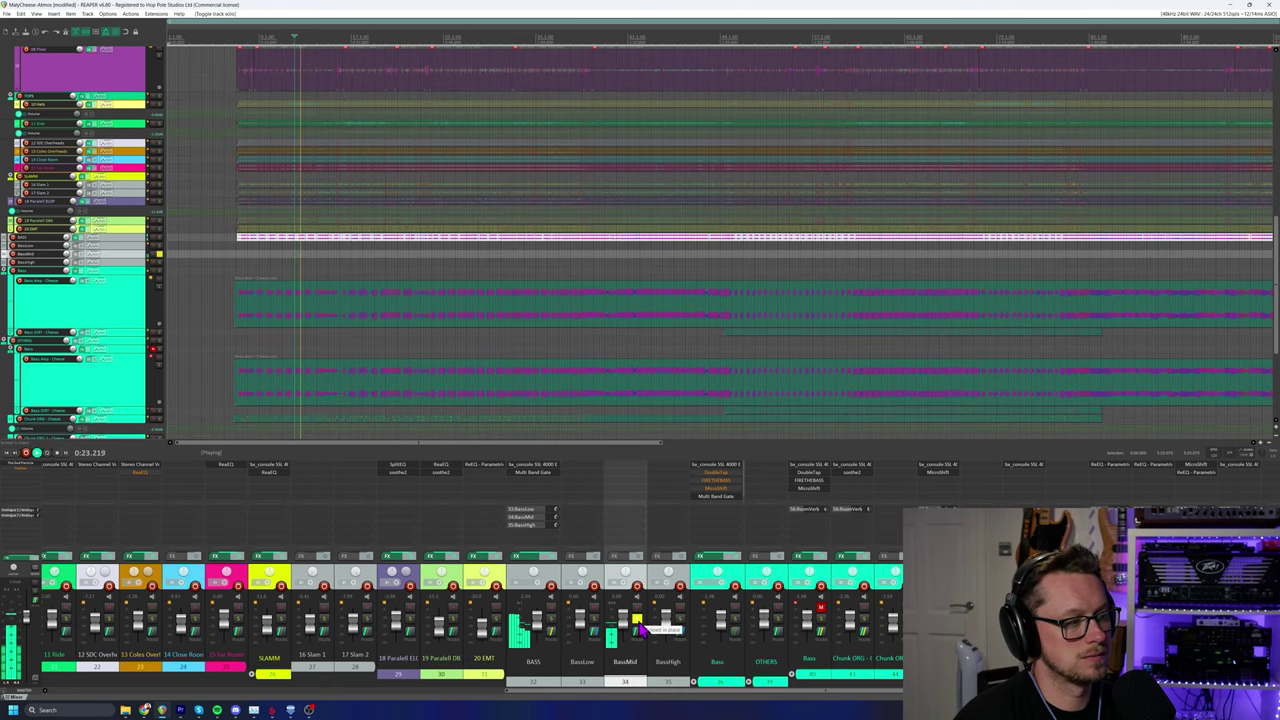
{"action": "key", "text": "space"}
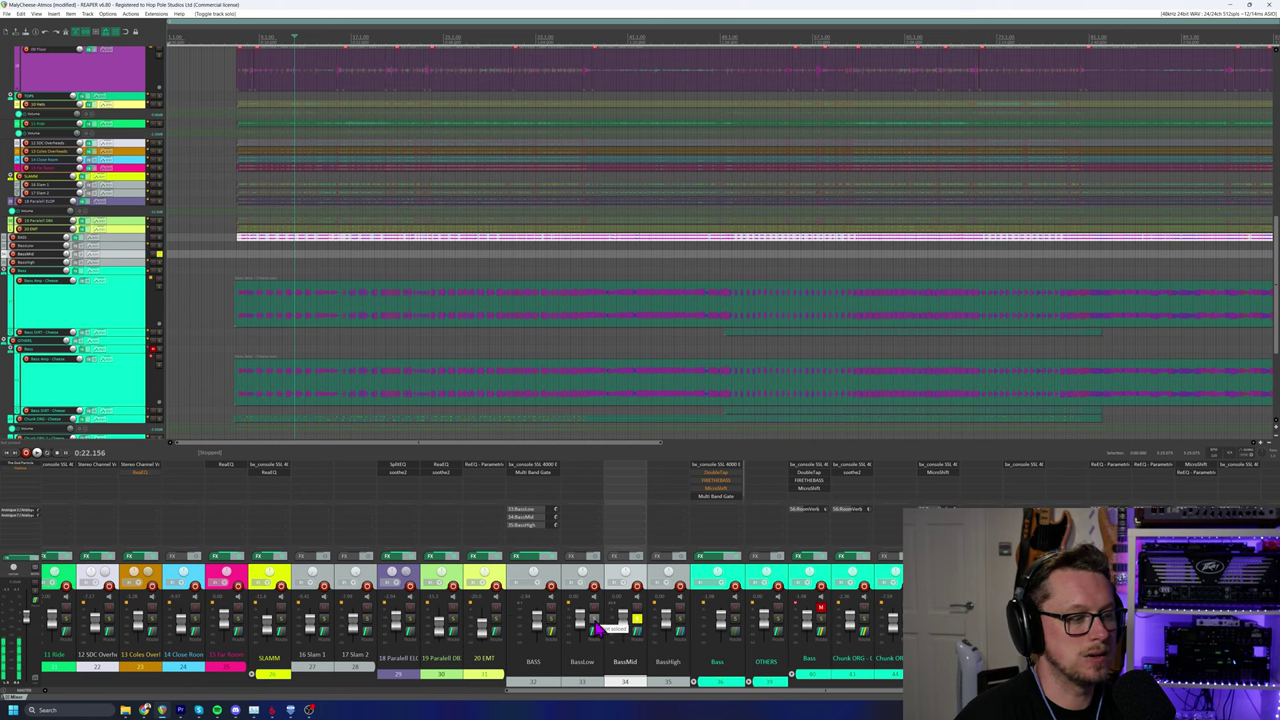
Add the JS Distortion effect to BassMid, set its Channel Mode to Stereo, raise the gain and lower the max volume.
{"action": "double_click", "coordinate": [621, 476]}
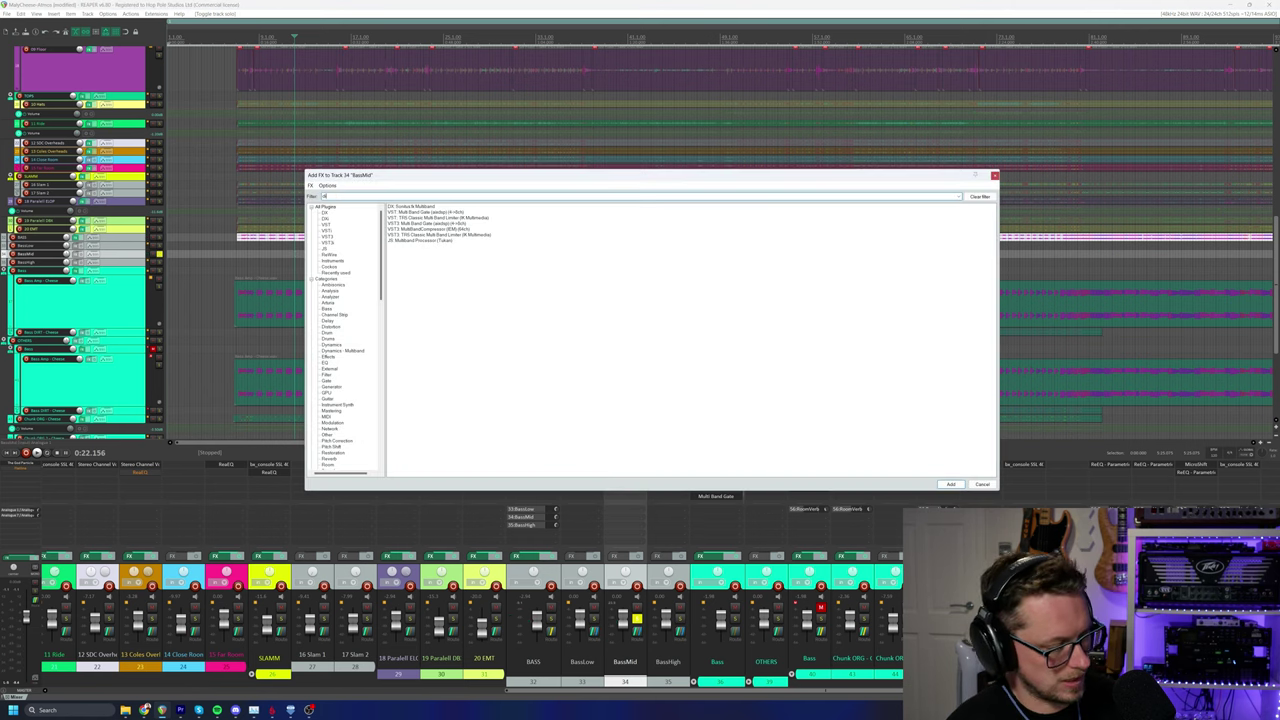
{"action": "type", "text": "dist"}
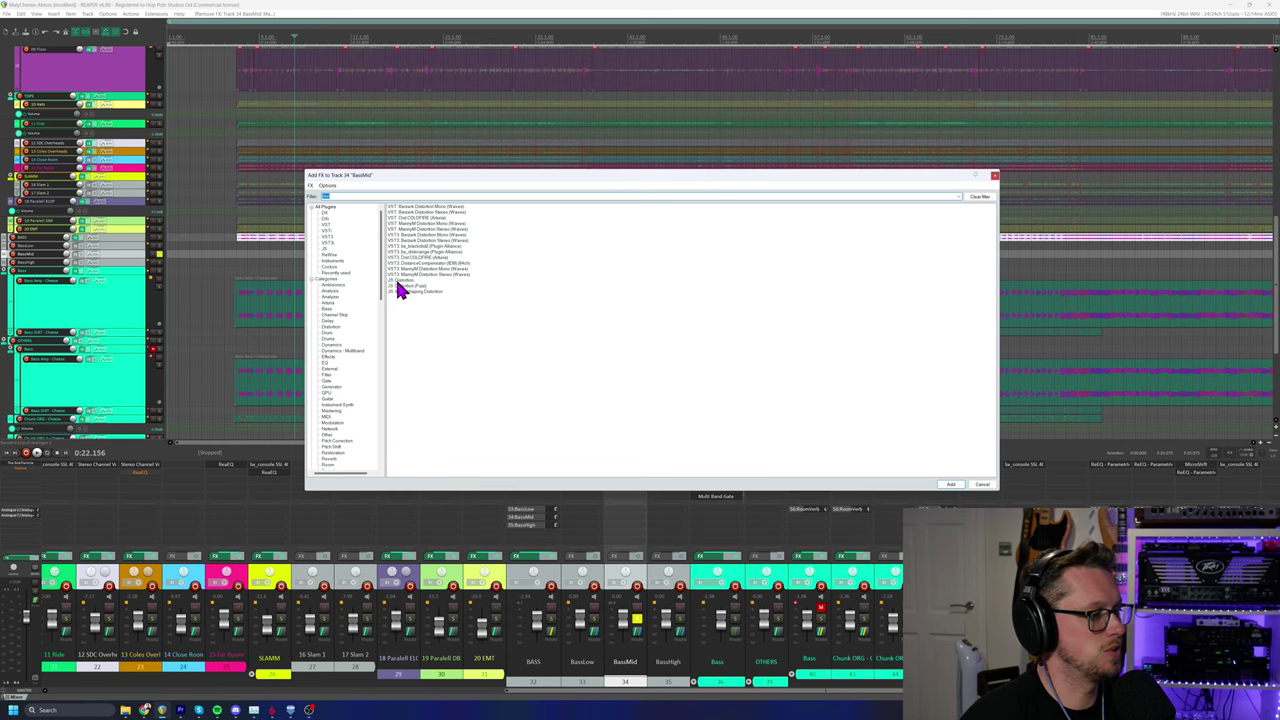
{"action": "double_click", "coordinate": [400, 289]}
{"action": "left_click_drag", "start_coordinate": [186, 42], "coordinate": [508, 275]}
{"action": "key", "text": "space"}
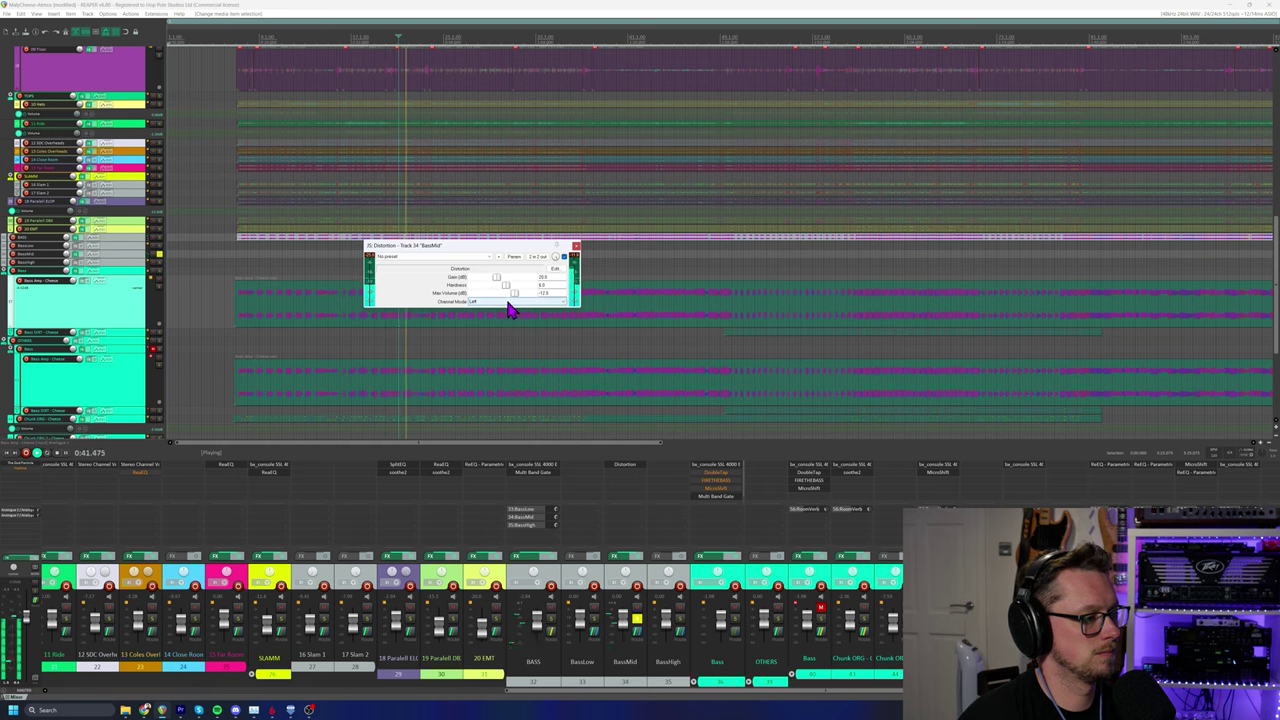
{"action": "mouse_move", "coordinate": [499, 280]}
{"action": "left_mouse_down"}
{"action": "mouse_move", "coordinate": [519, 282]}
{"action": "mouse_move", "coordinate": [500, 293]}
{"action": "left_mouse_up"}
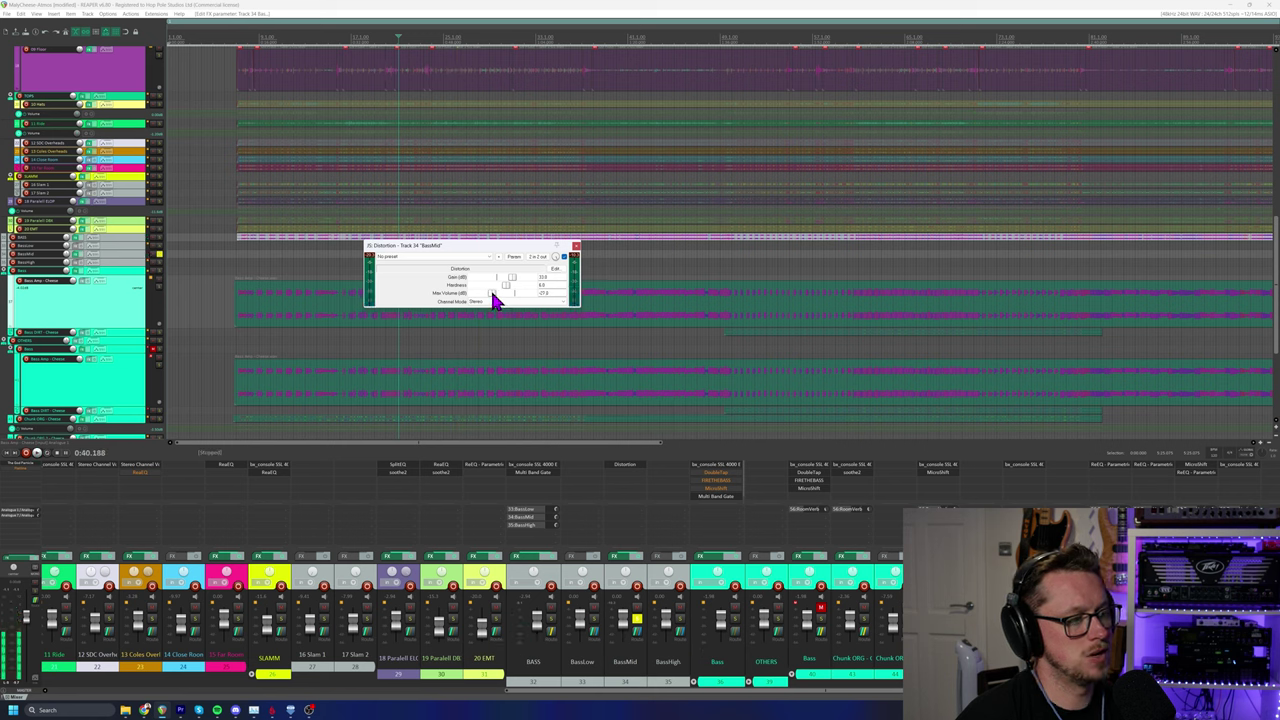
Solo BassLow and BassHigh alongside BassMid and reduce the Distortion's max volume further during playback.
{"action": "left_click", "coordinate": [673, 632]}
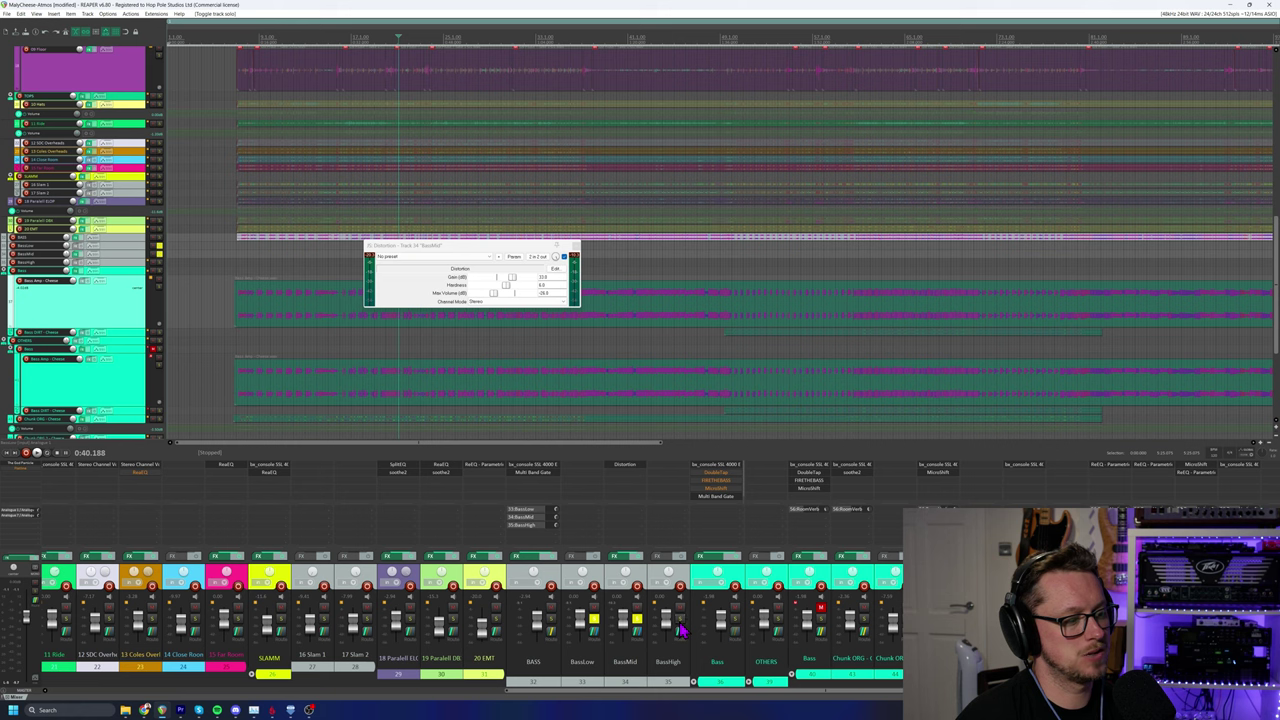
{"action": "key", "text": "space"}
{"action": "mouse_move", "coordinate": [488, 300]}
{"action": "left_mouse_down"}
{"action": "mouse_move", "coordinate": [474, 294]}
{"action": "mouse_move", "coordinate": [485, 302]}
{"action": "left_mouse_up"}
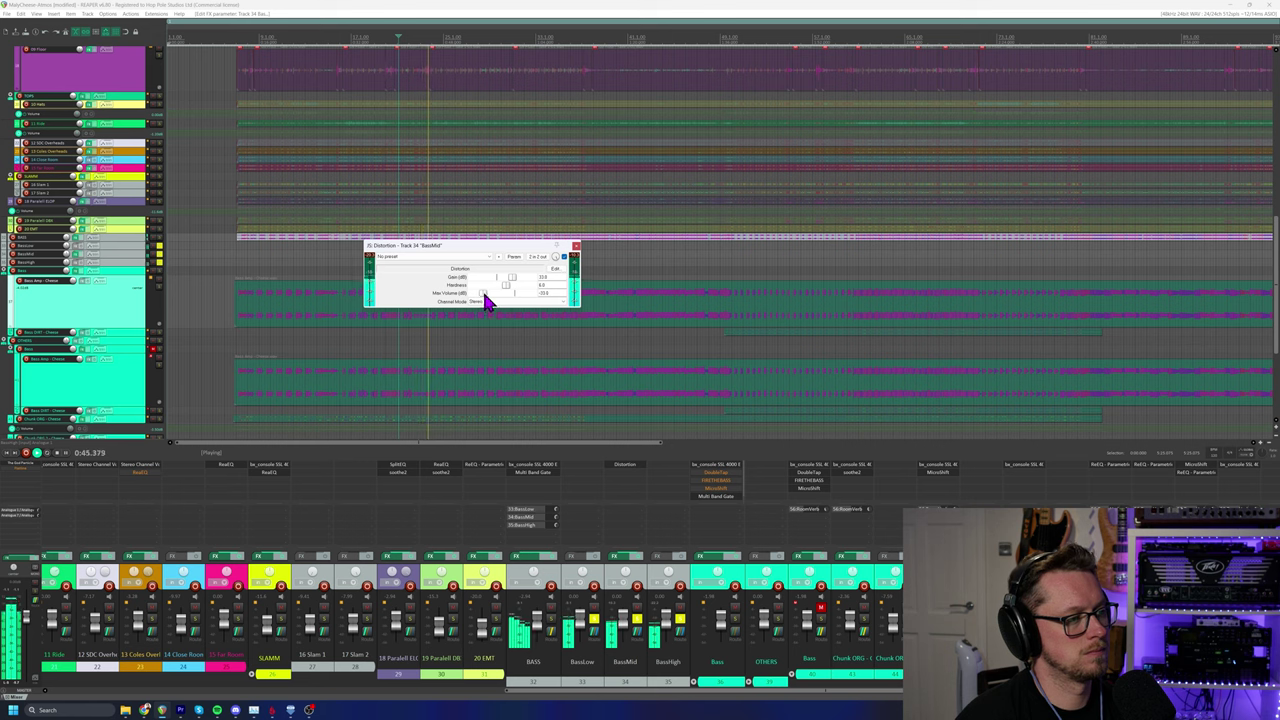
{"action": "left_click_drag", "start_coordinate": [486, 249], "coordinate": [483, 275]}
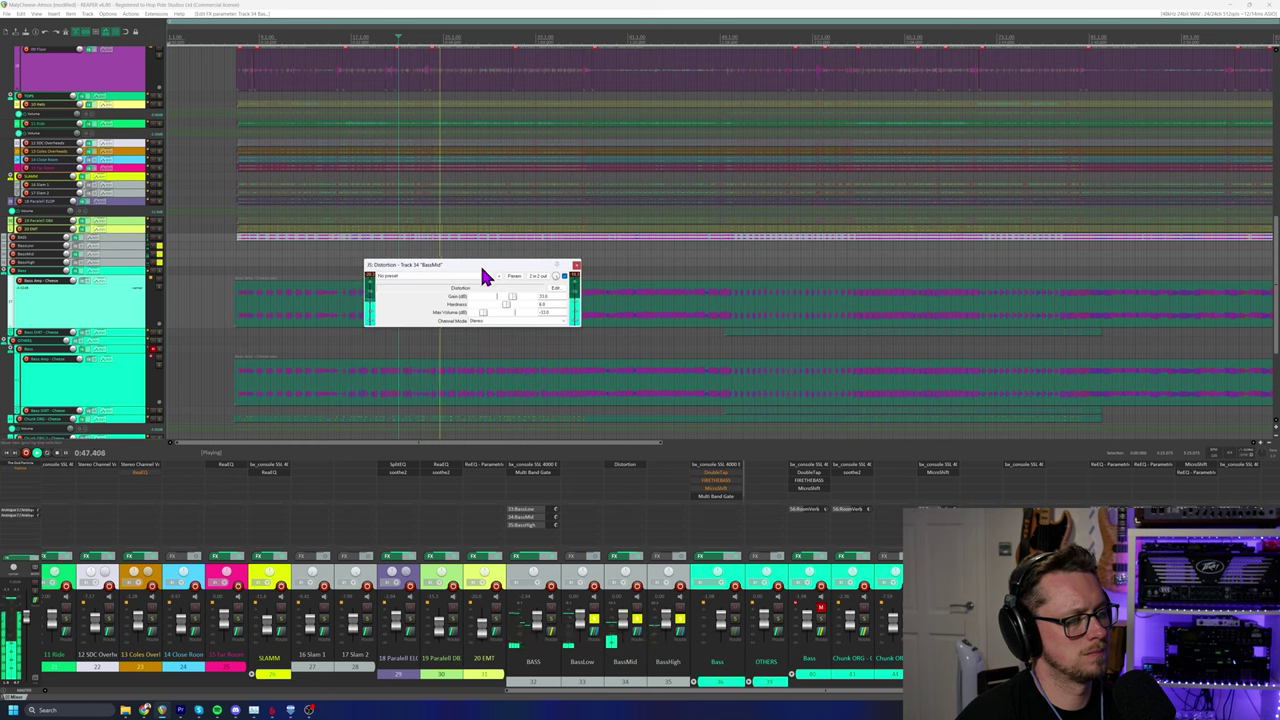
{"action": "key", "text": "space"}
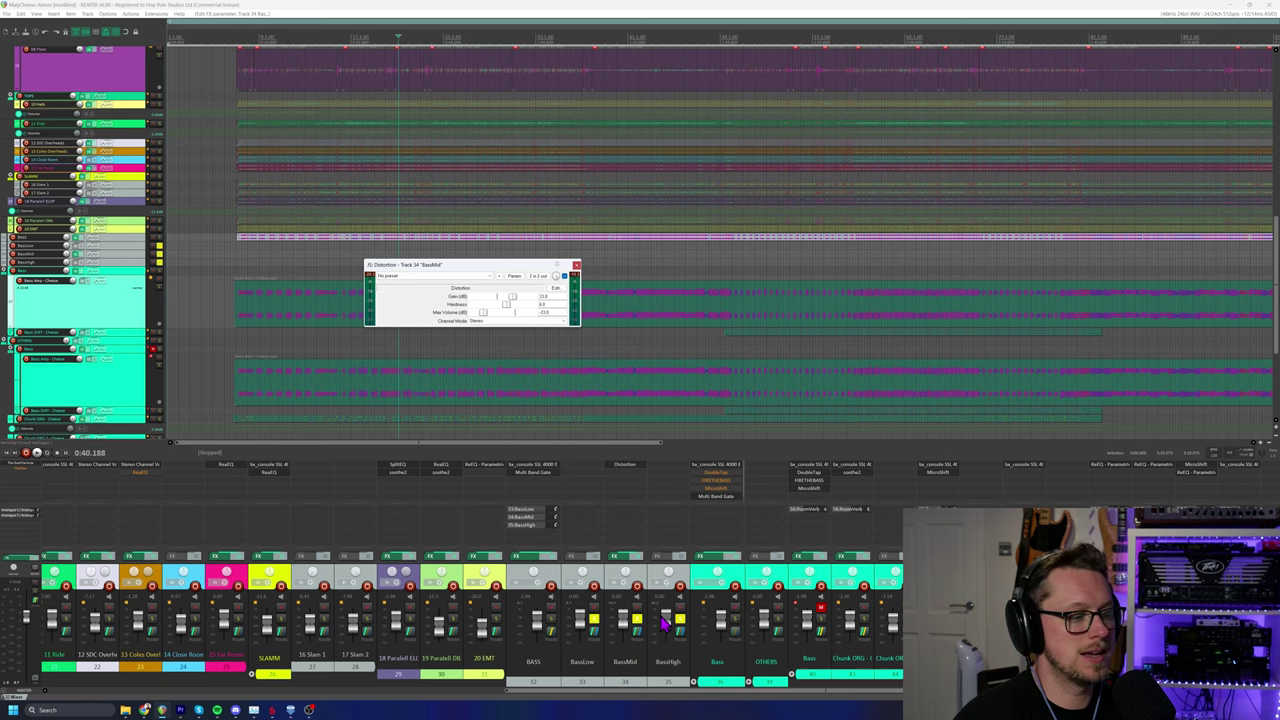
Add ReaEQ to BassMid with a high shelf at 4500 Hz and -120 dB gain, and adjust the BassMid volume during playback.
{"action": "double_click", "coordinate": [628, 485]}
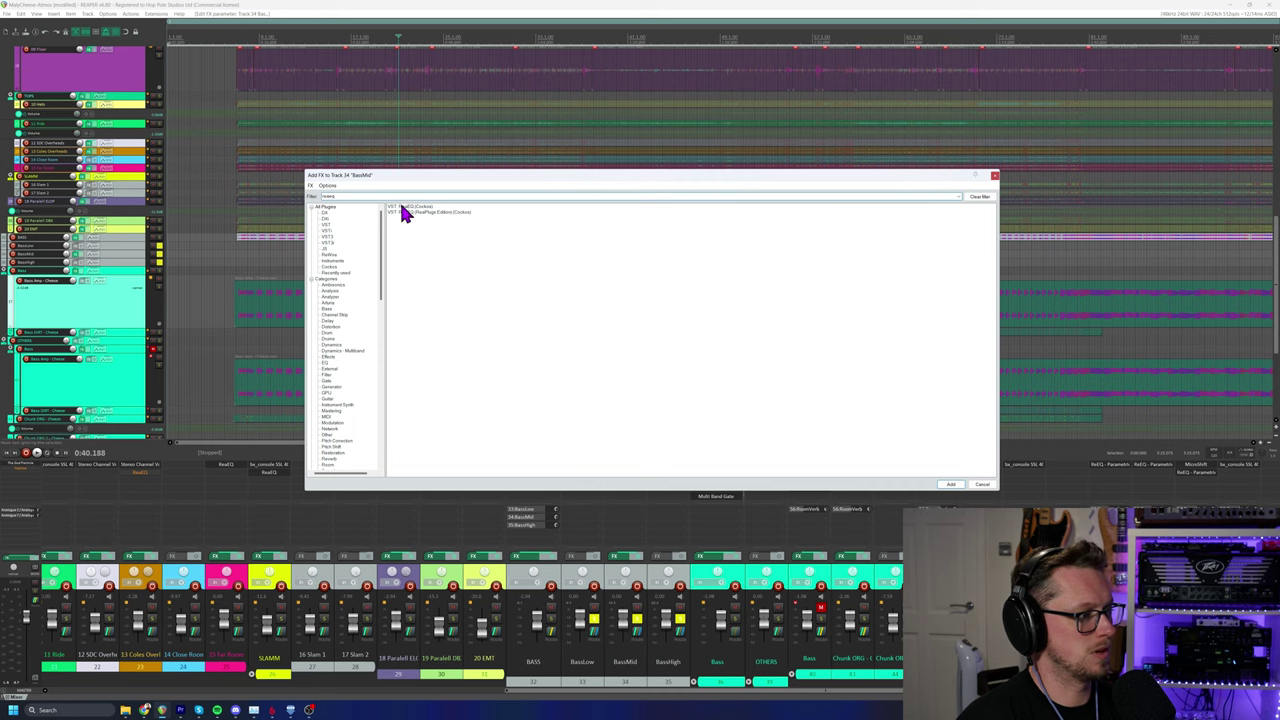
{"action": "double_click", "coordinate": [400, 208]}
{"action": "key", "text": "space"}
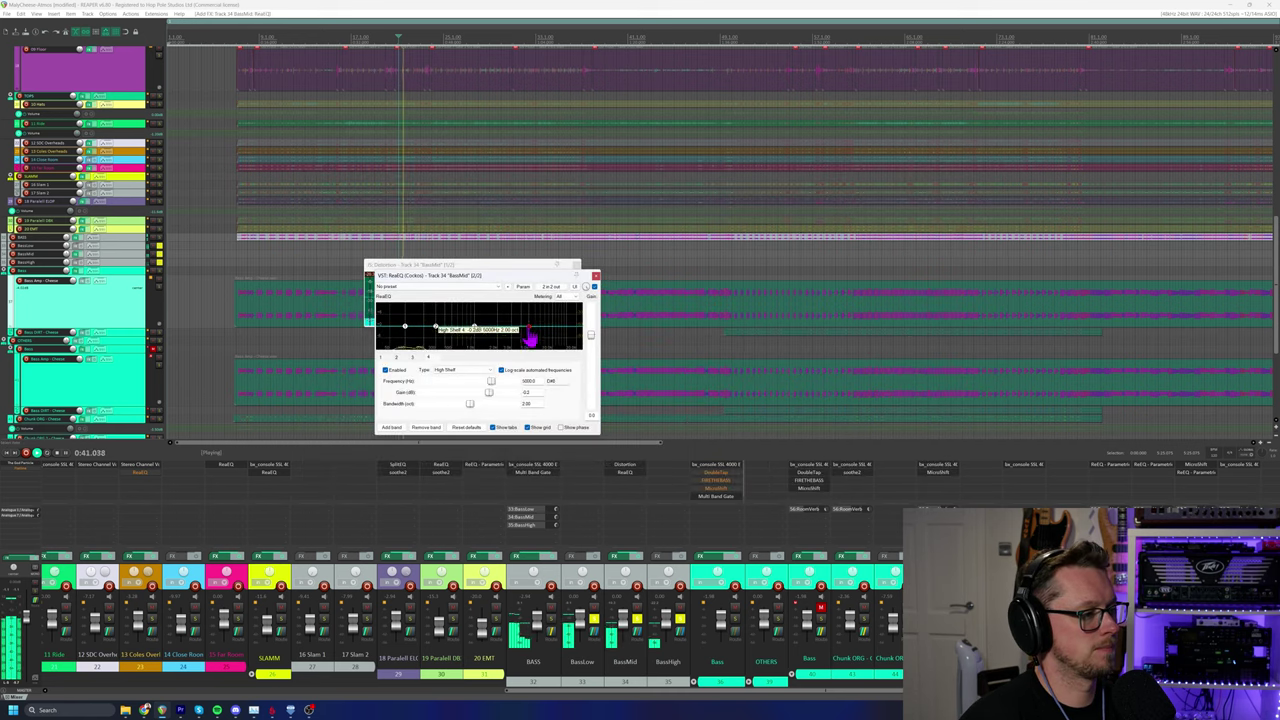
{"action": "type", "text": "4500"}
{"action": "key", "text": "Return"}
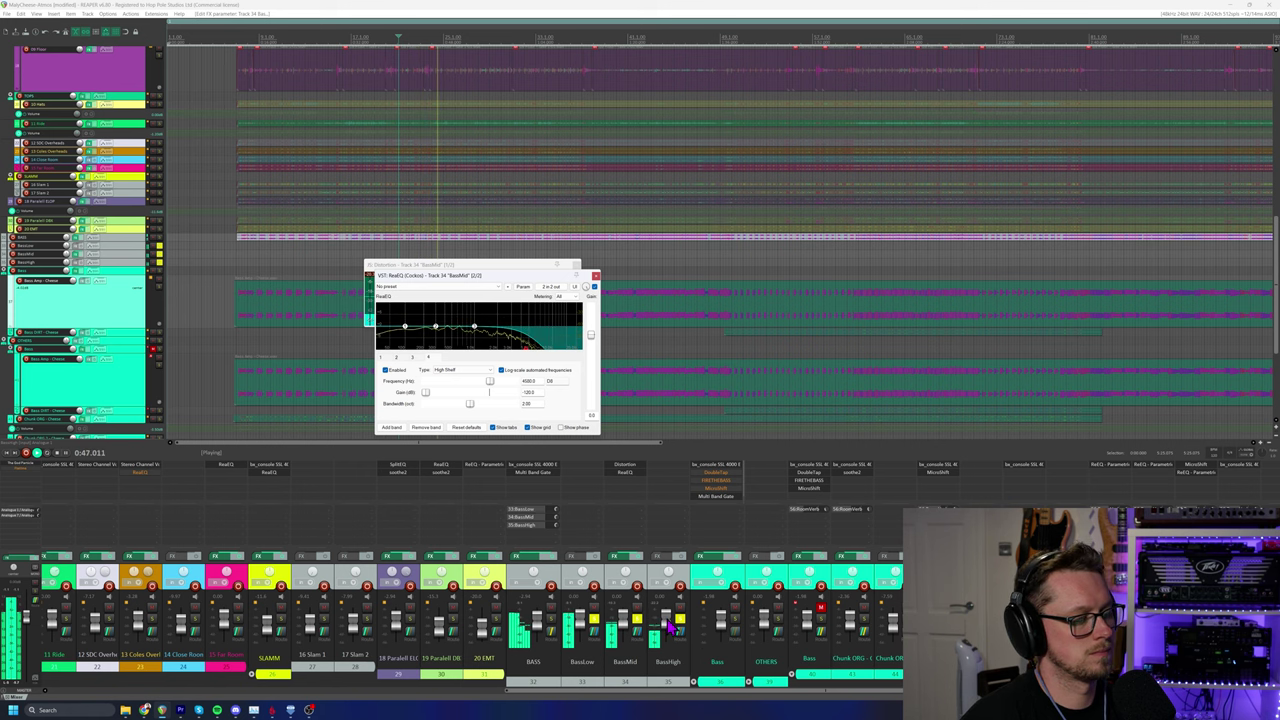
{"action": "mouse_move", "coordinate": [636, 627]}
{"action": "left_mouse_down"}
{"action": "mouse_move", "coordinate": [626, 655]}
{"action": "mouse_move", "coordinate": [620, 632]}
{"action": "left_mouse_up"}
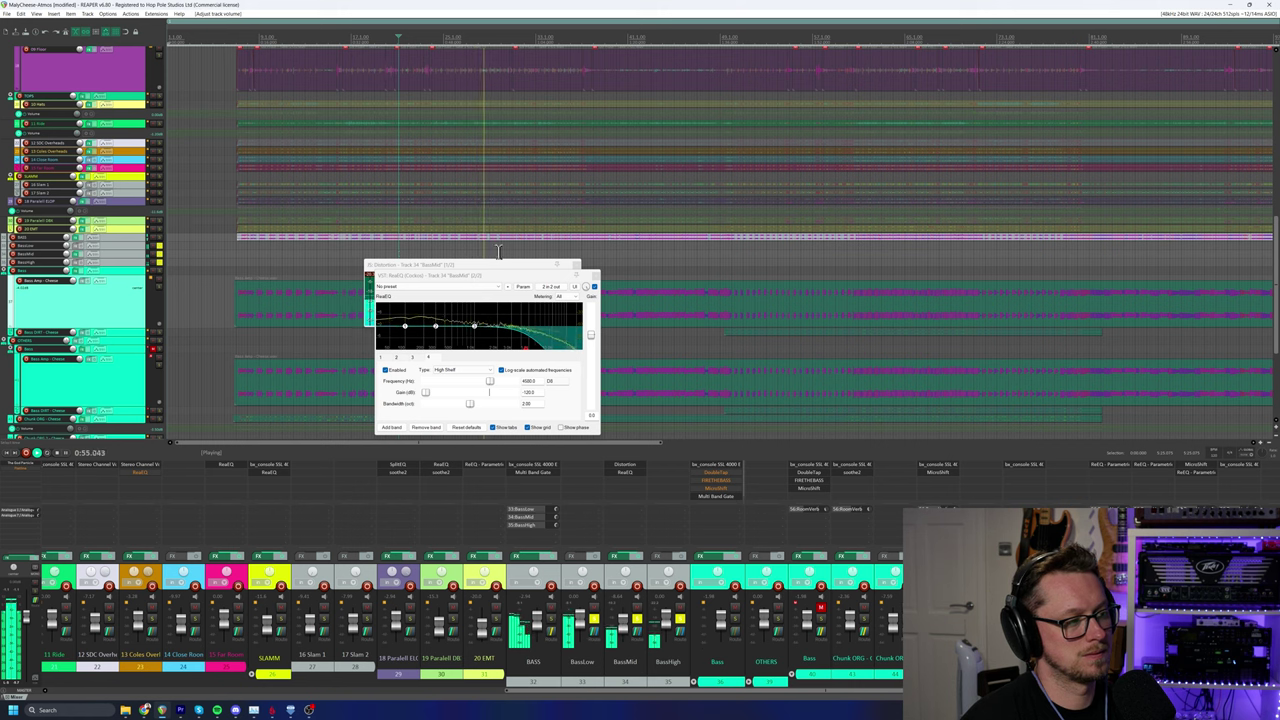
Shorten the mid band's hold to about 57 ms and release to about 41 ms in the BASS track's Multi Band Gate during playback.
{"action": "left_click_drag", "start_coordinate": [548, 287], "coordinate": [367, 230]}
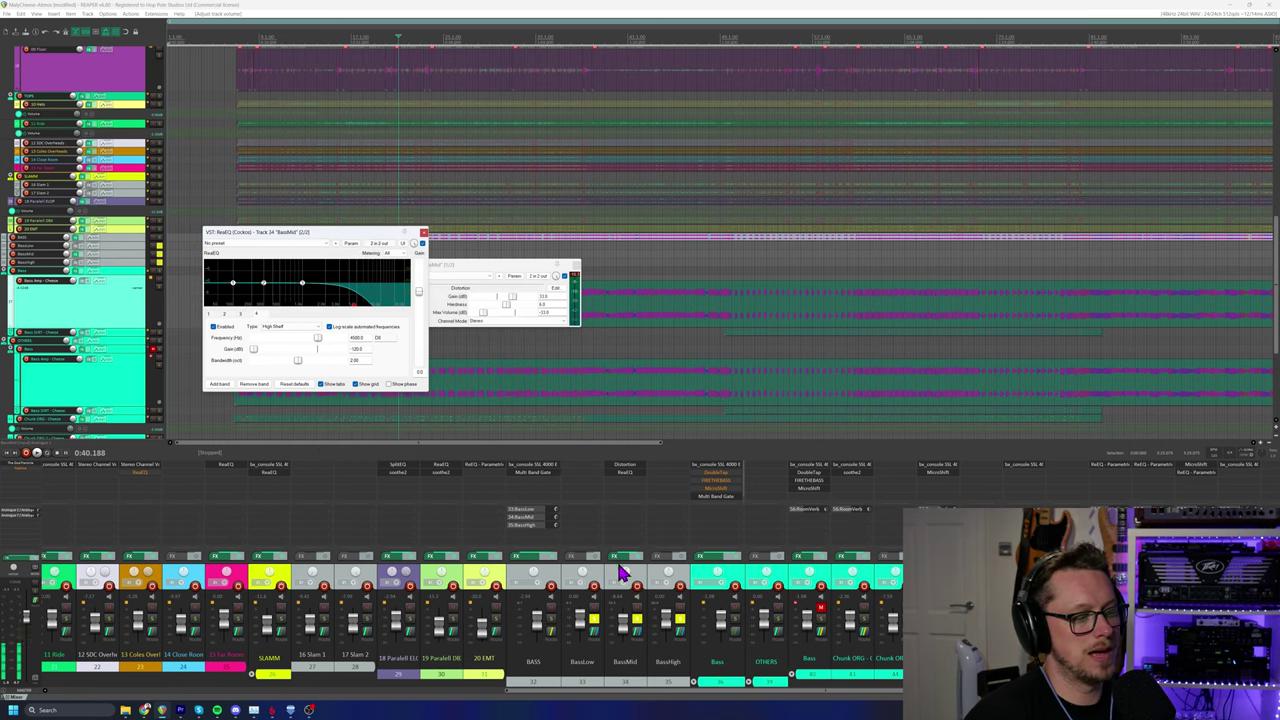
{"action": "left_click", "coordinate": [533, 481]}
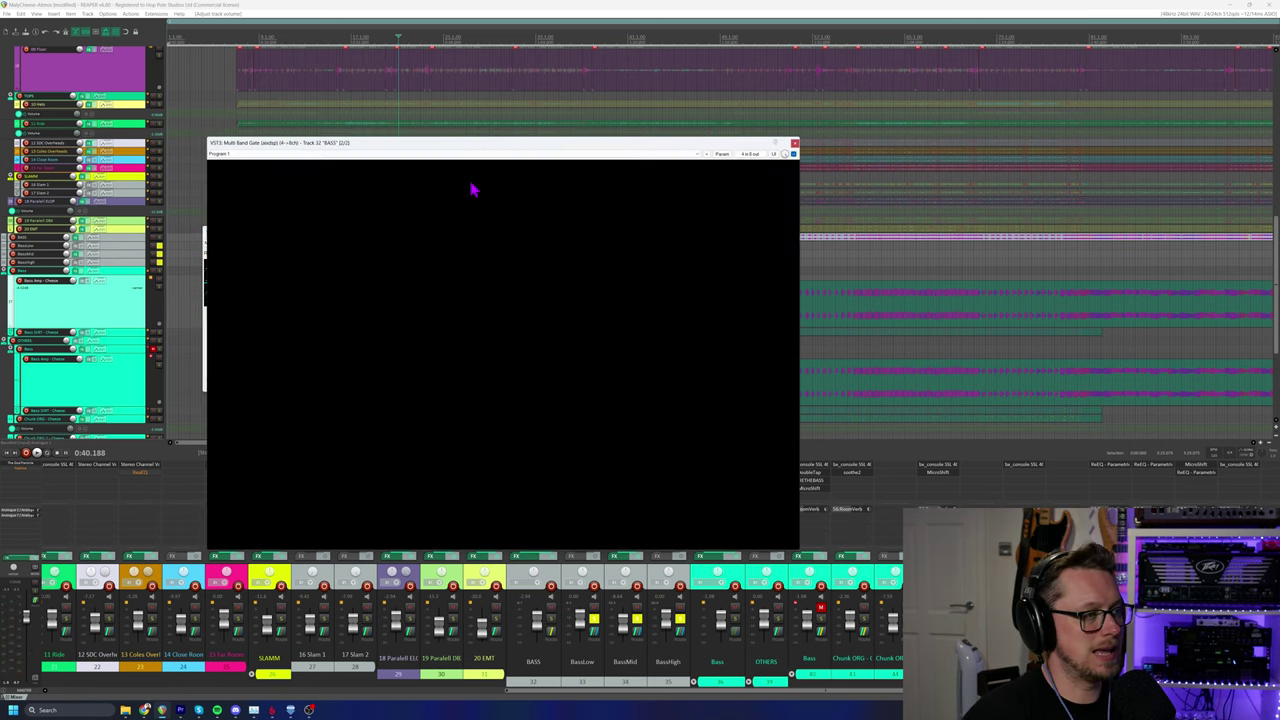
{"action": "key", "text": "space"}
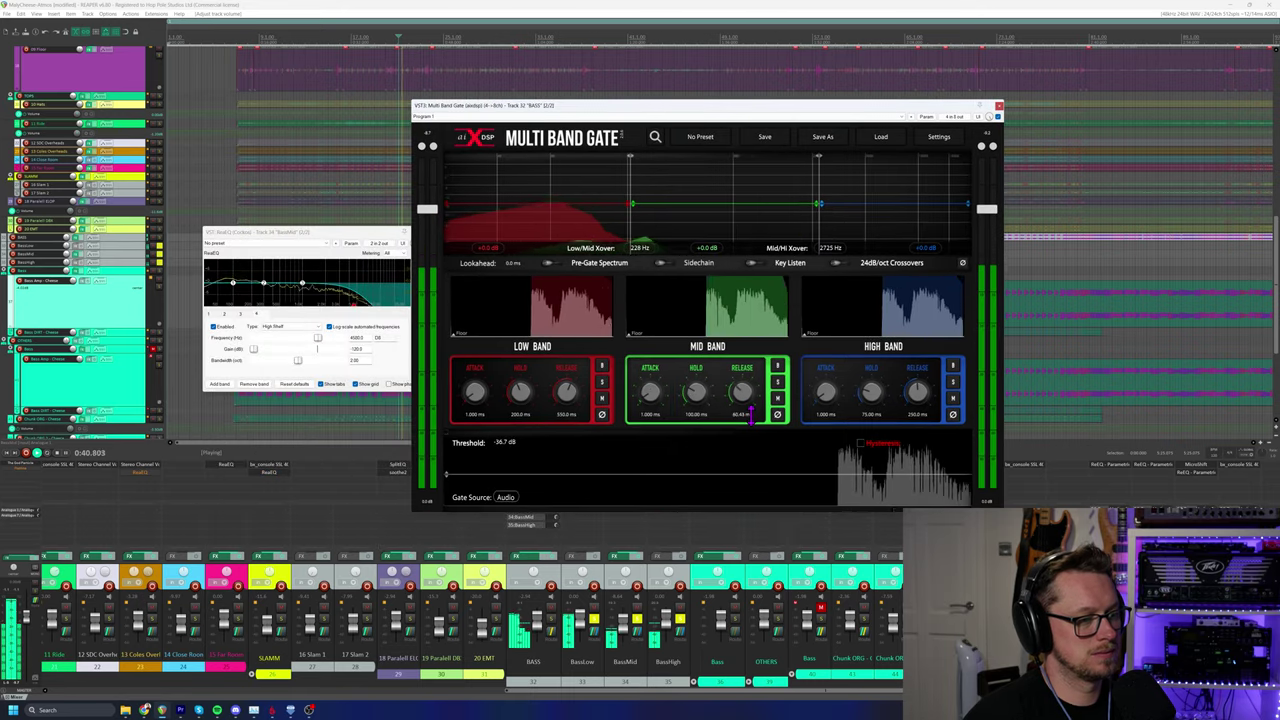
{"action": "left_click_drag", "start_coordinate": [745, 418], "coordinate": [697, 390]}
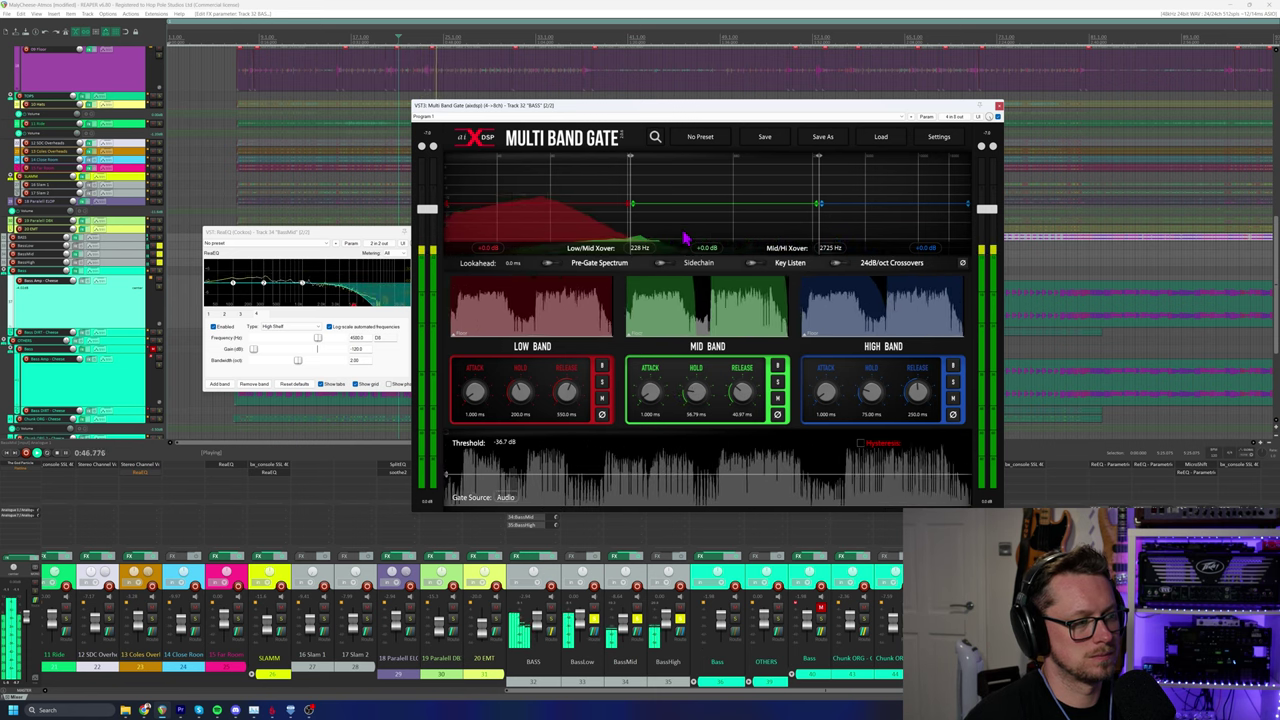
{"action": "left_click", "coordinate": [318, 245]}
{"action": "left_click_drag", "start_coordinate": [318, 245], "coordinate": [294, 343]}
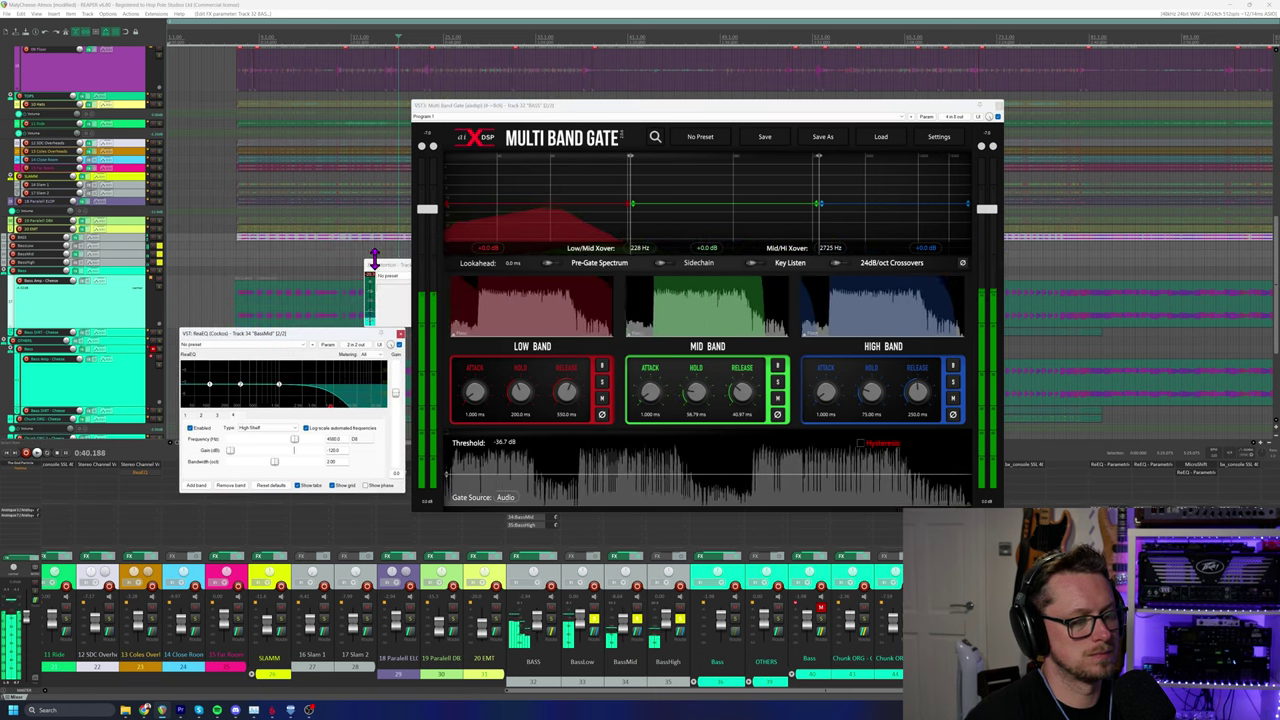
{"action": "left_click", "coordinate": [995, 115]}
Solo only BassLow, audition it briefly, and add the ReaComp compressor to that track.
{"action": "left_click", "coordinate": [583, 597]}
{"action": "key", "text": "space"}
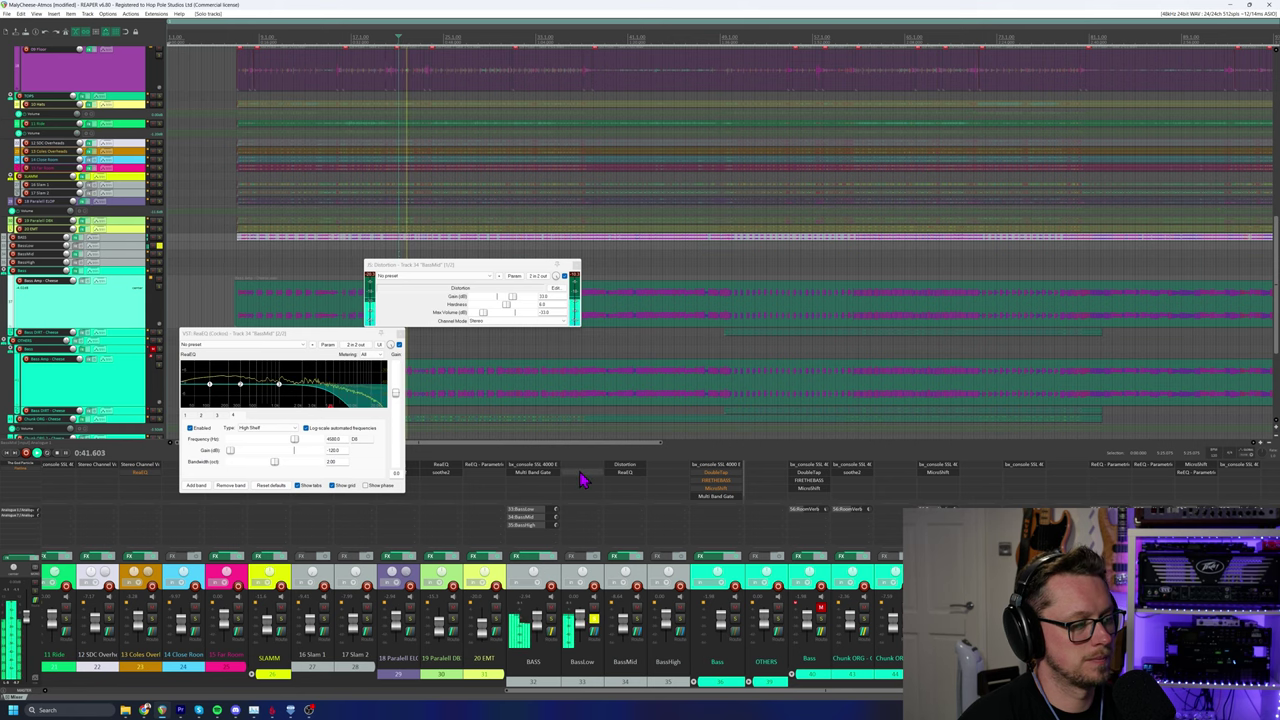
{"action": "key", "text": "space"}
{"action": "double_click", "coordinate": [585, 471]}
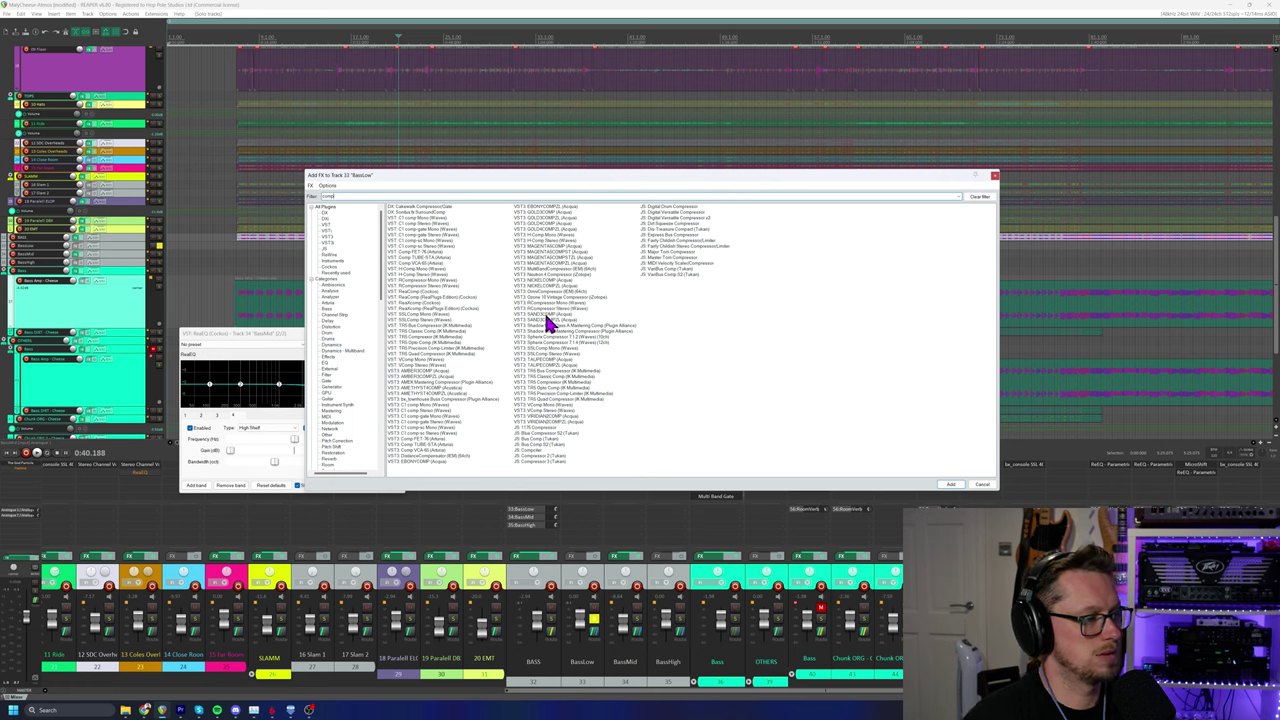
{"action": "double_click", "coordinate": [416, 296]}
{"action": "left_click_drag", "start_coordinate": [429, 280], "coordinate": [663, 289]}
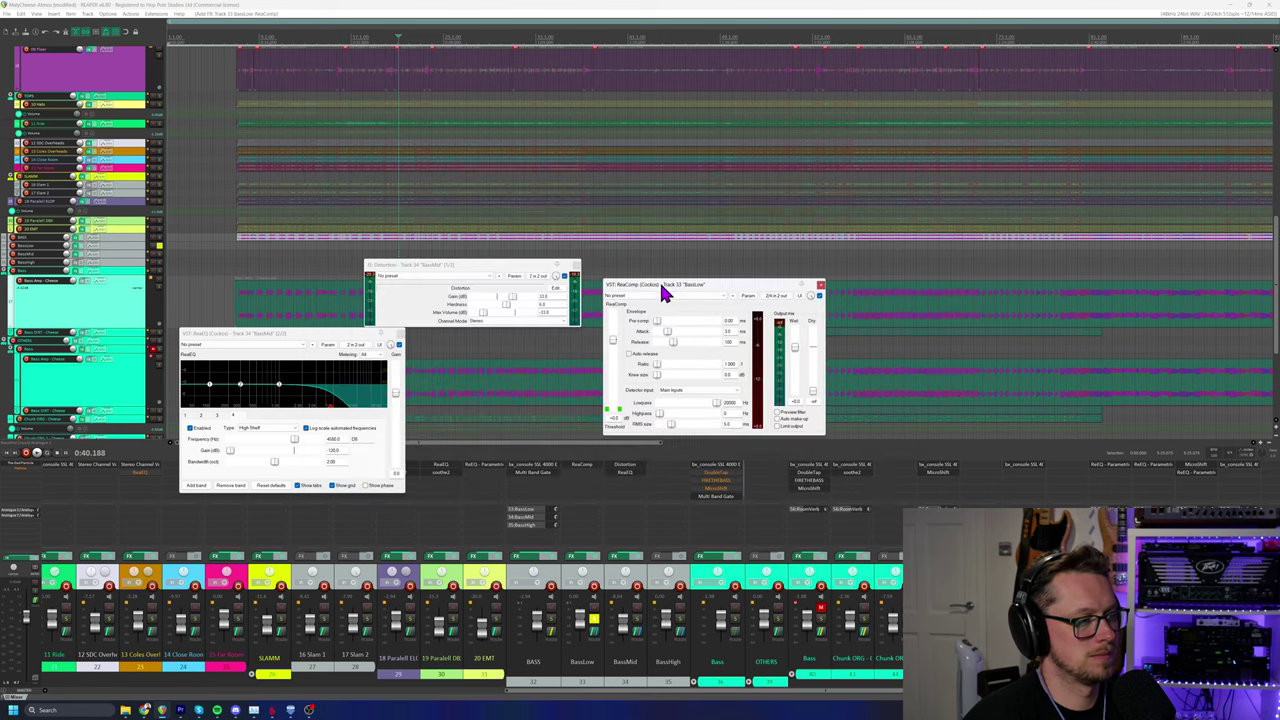
Set ReaComp's ratio to infinity on BassLow and lower the threshold to about -22 dB during playback.
{"action": "left_click_drag", "start_coordinate": [657, 364], "coordinate": [715, 365]}
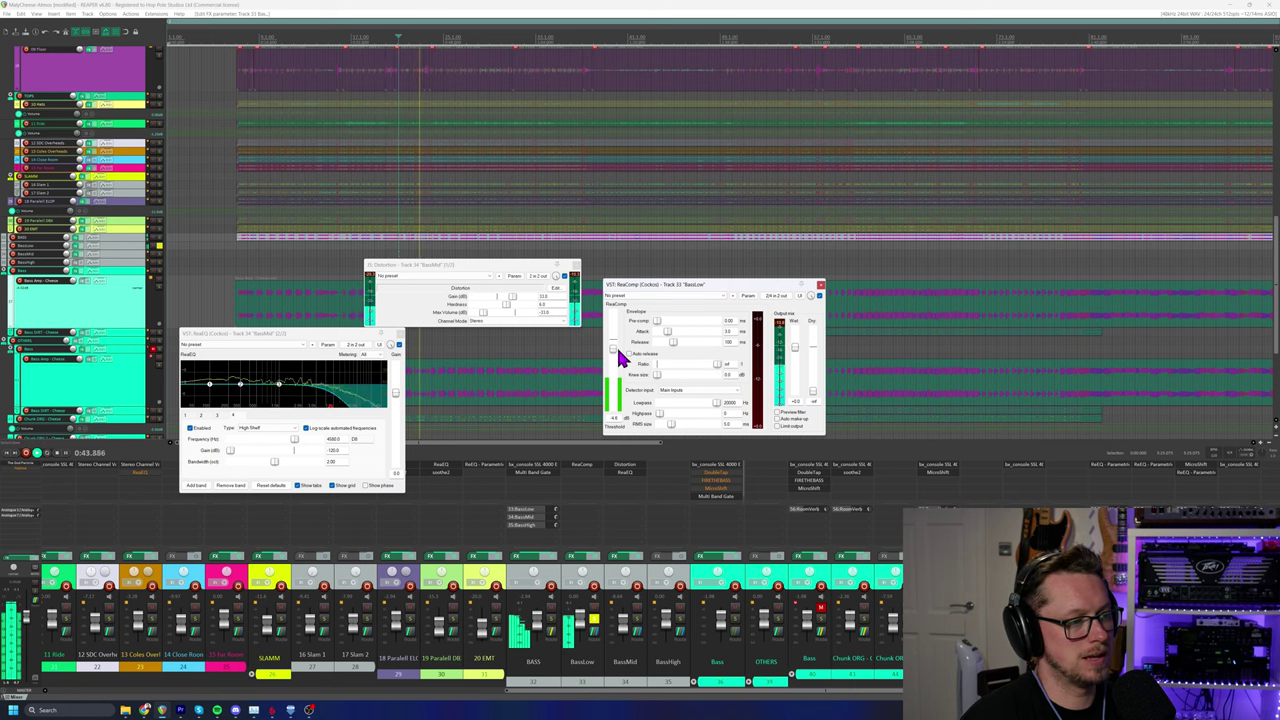
{"action": "mouse_move", "coordinate": [622, 368]}
{"action": "left_mouse_down"}
{"action": "mouse_move", "coordinate": [628, 395]}
{"action": "mouse_move", "coordinate": [619, 382]}
{"action": "left_mouse_up"}
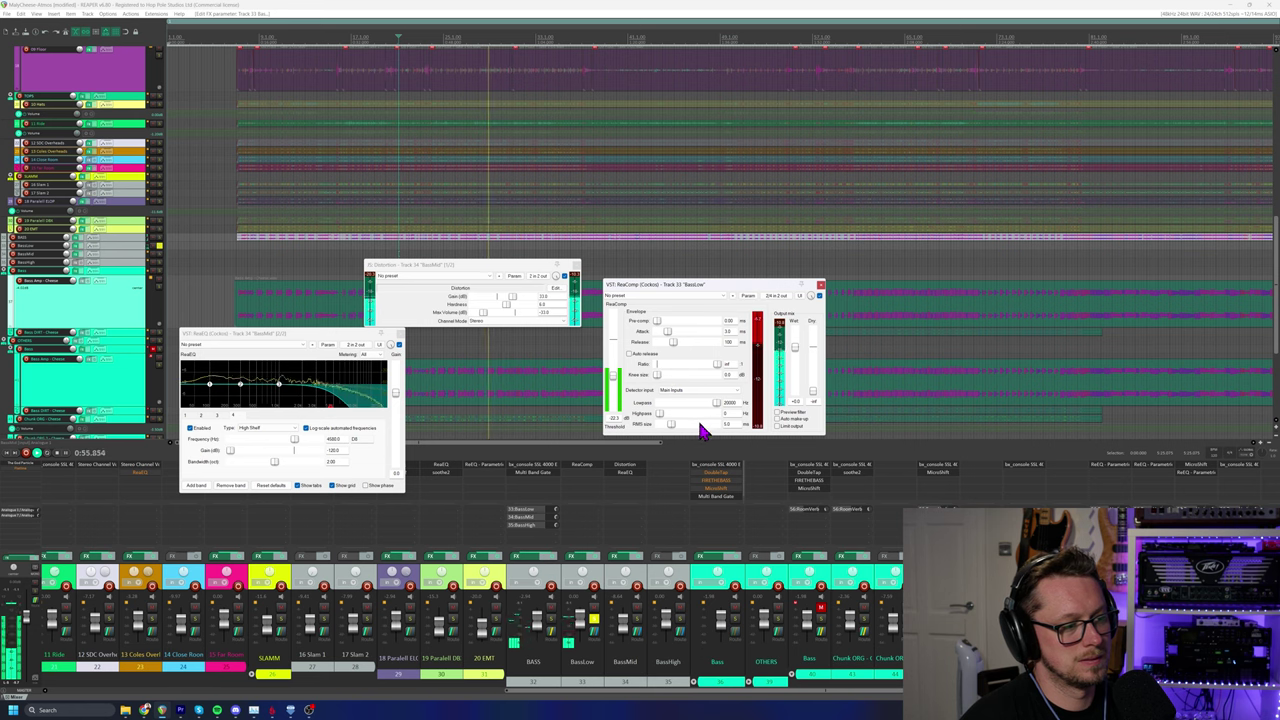
{"action": "key", "text": "space"}
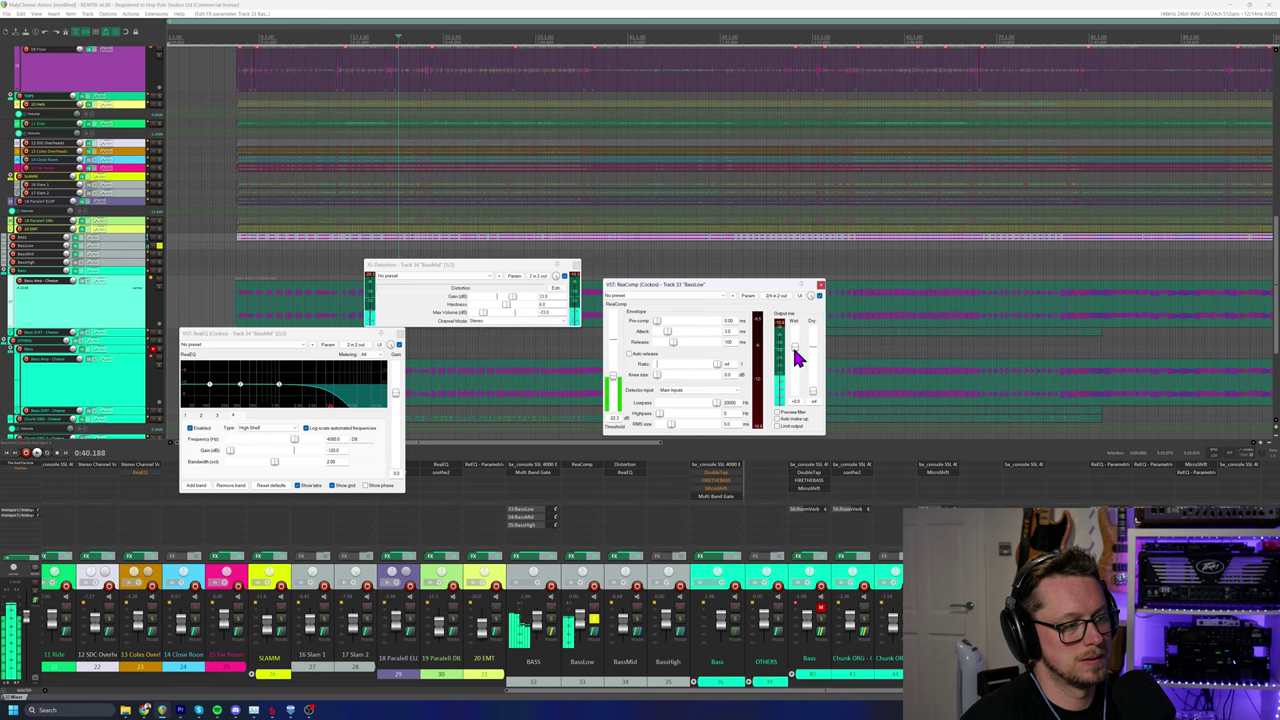
Raise ReaComp's wet output to about +3 dB, comparing the compressed and bypassed signal while playing.
{"action": "key", "text": "space"}
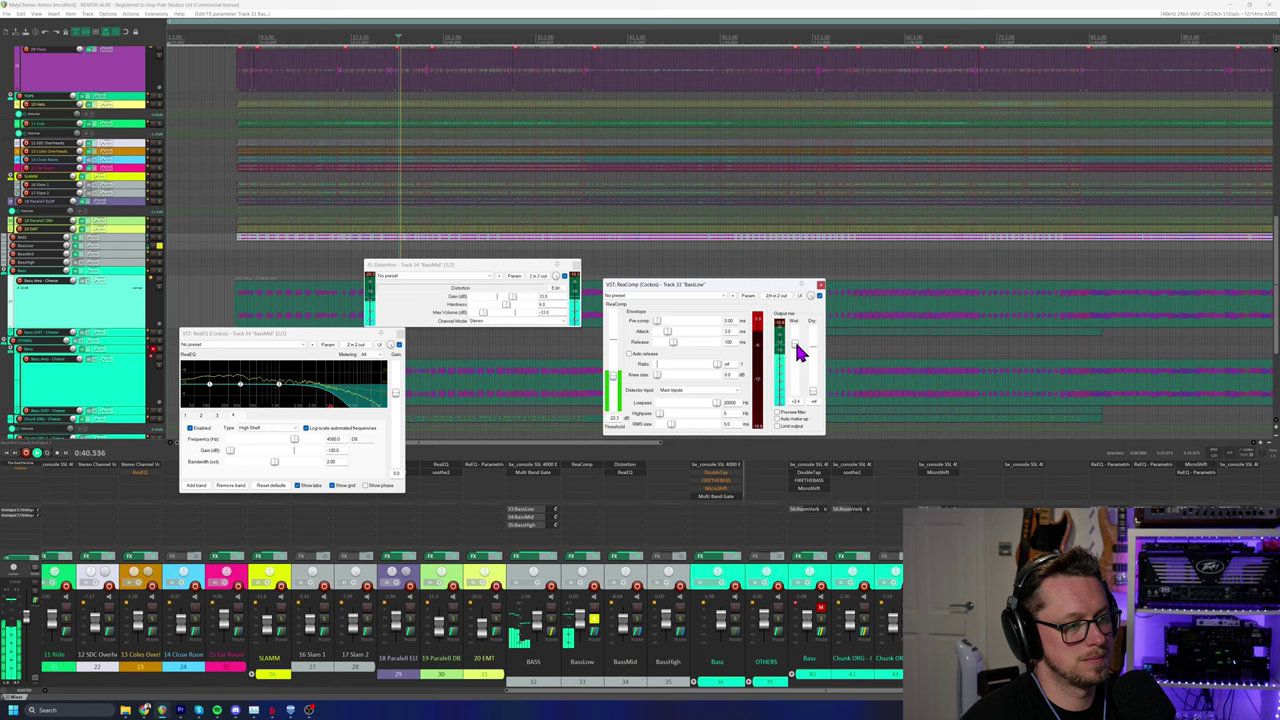
{"action": "left_click", "coordinate": [819, 296]}
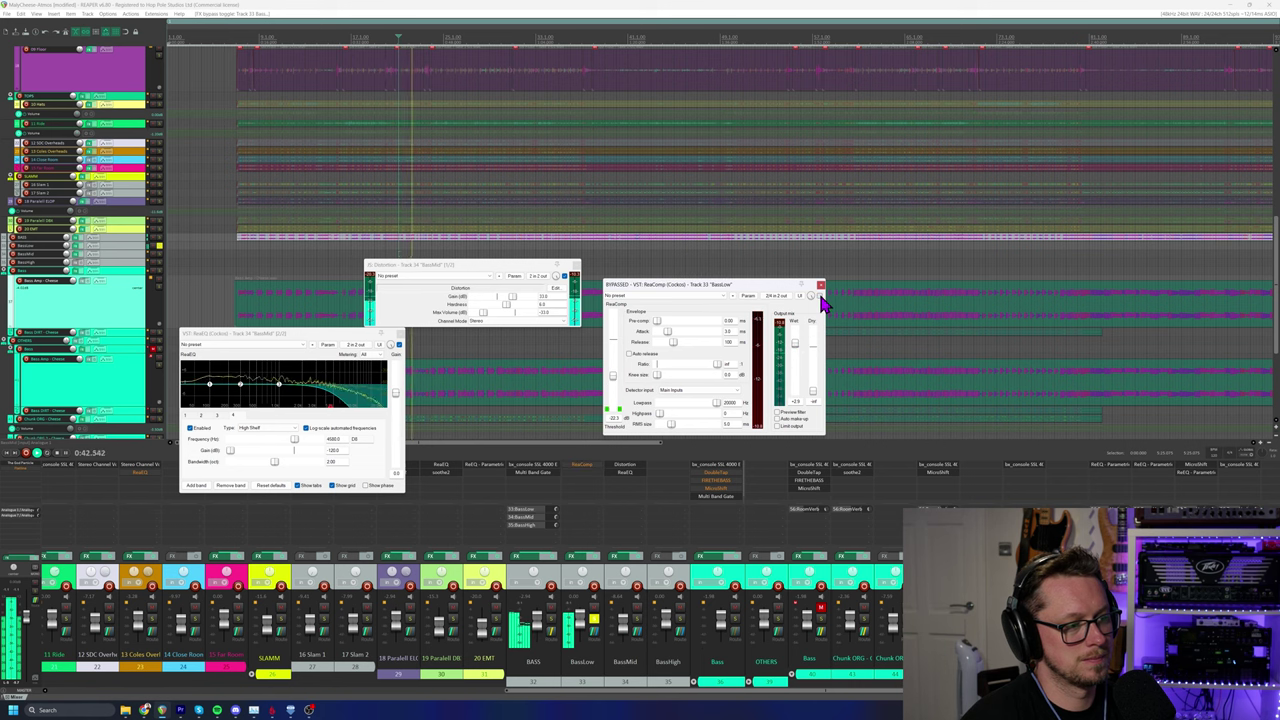
{"action": "left_click_drag", "start_coordinate": [790, 367], "coordinate": [798, 350]}
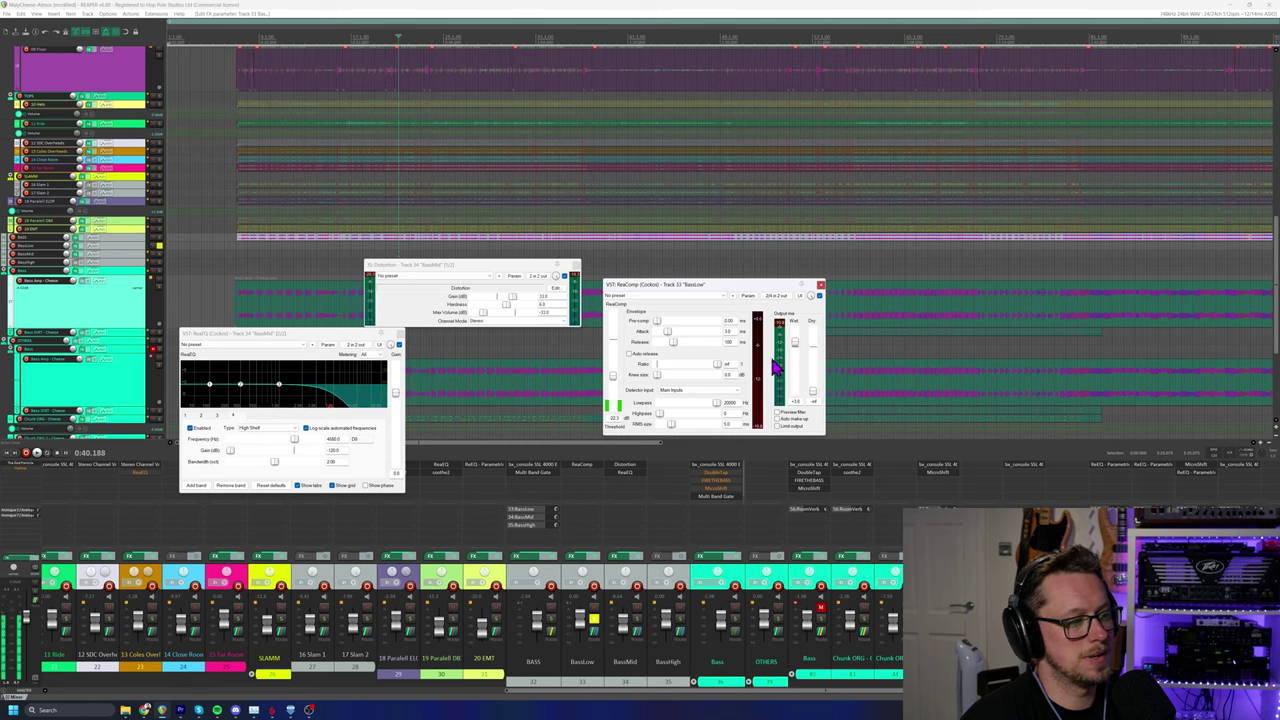
Solo BassMid and BassHigh alongside BassLow, audition the three bands together, and reopen the BASS track's Multi Band Gate.
{"action": "left_click", "coordinate": [636, 624]}
{"action": "left_click", "coordinate": [680, 623]}
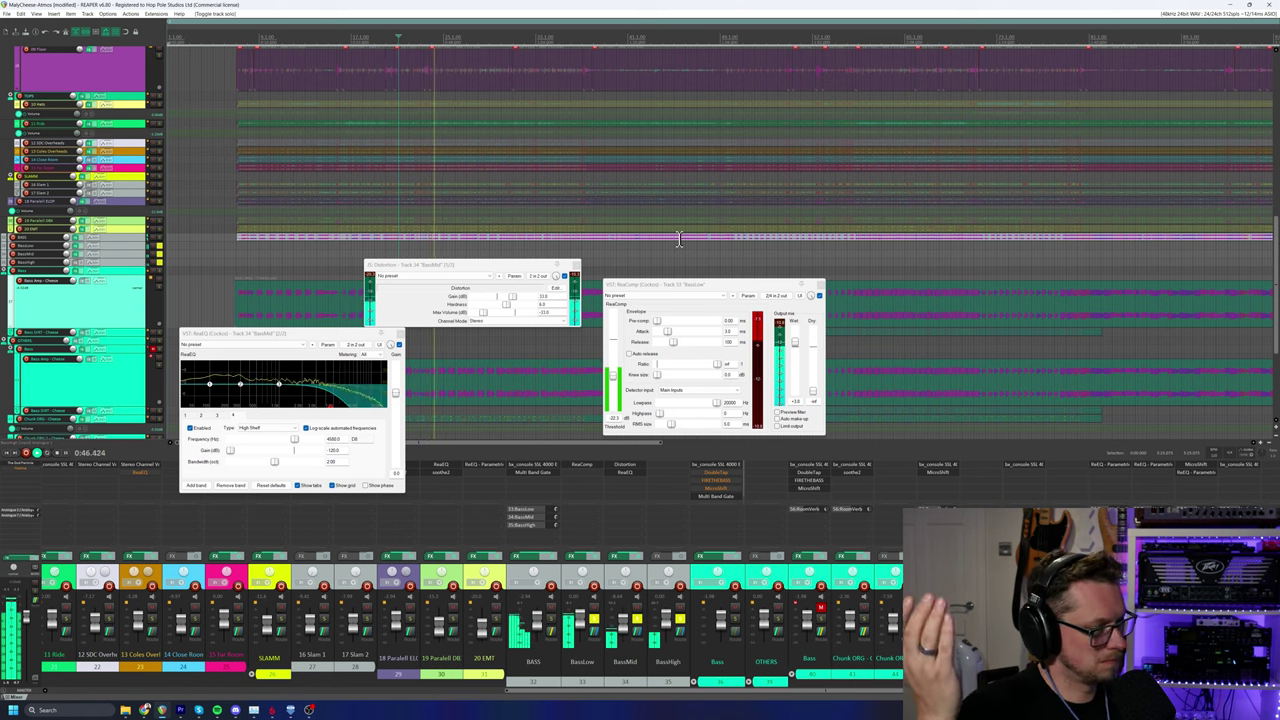
{"action": "key", "text": "space"}
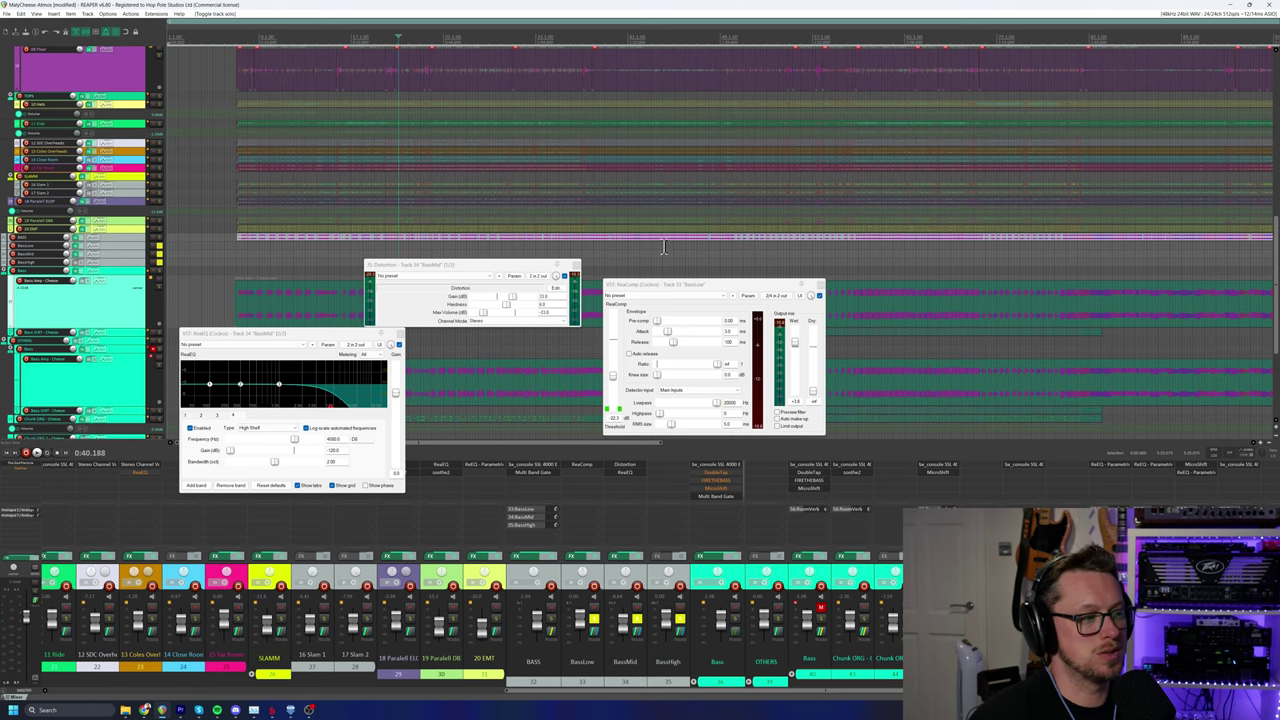
{"action": "left_click", "coordinate": [518, 474]}
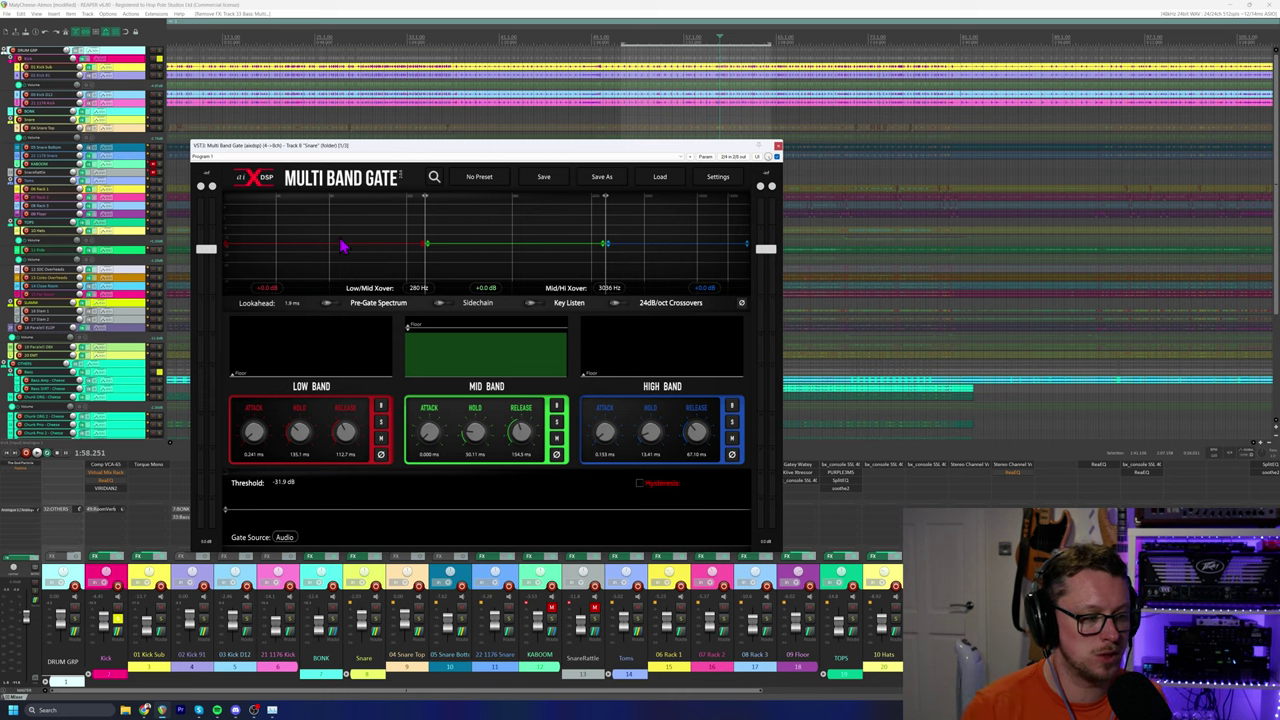
Close the Snare's gate window, add the VST3 Multi Band Gate to the Kick folder track, and place it first in the effects chain.
{"action": "left_click", "coordinate": [777, 149]}
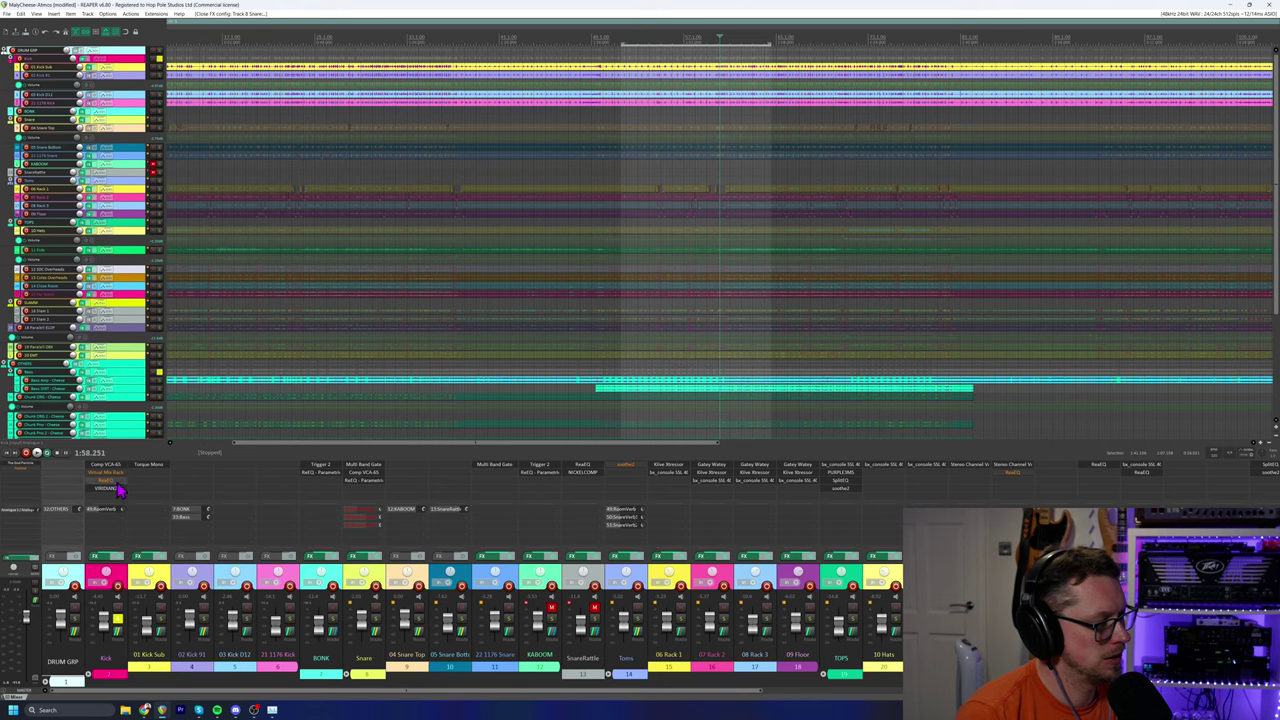
{"action": "double_click", "coordinate": [100, 503]}
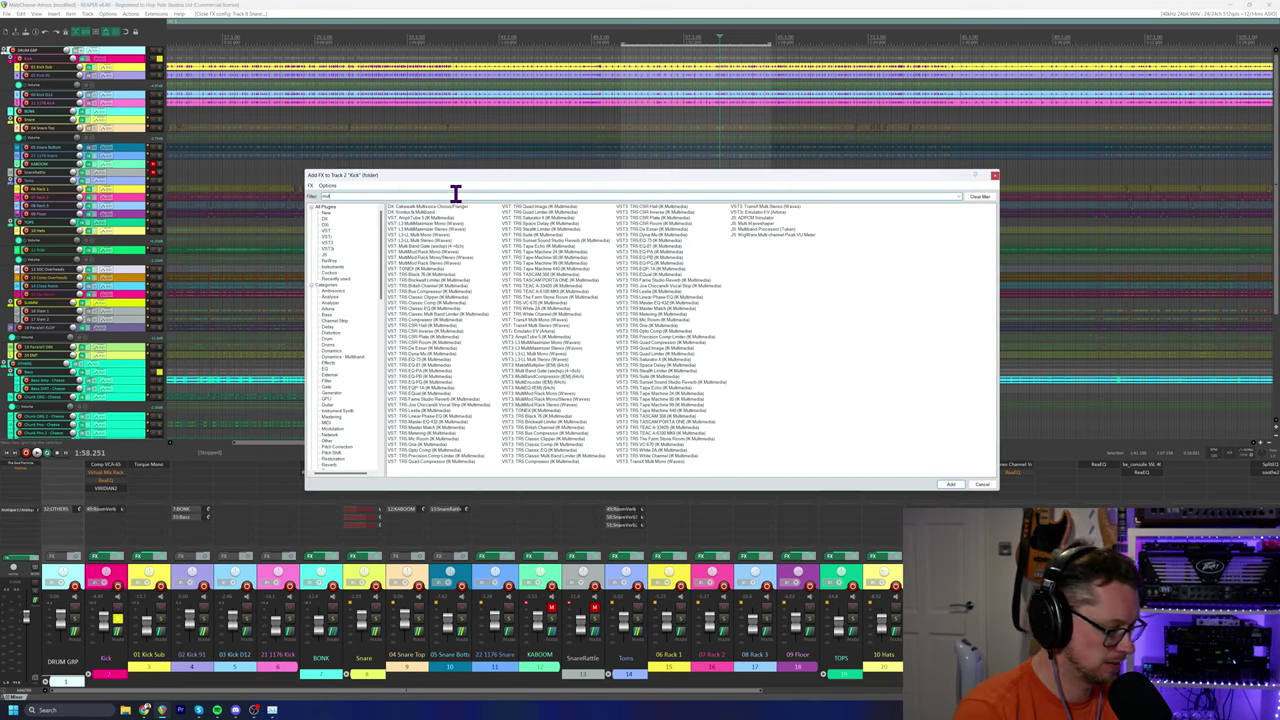
{"action": "type", "text": "gate"}
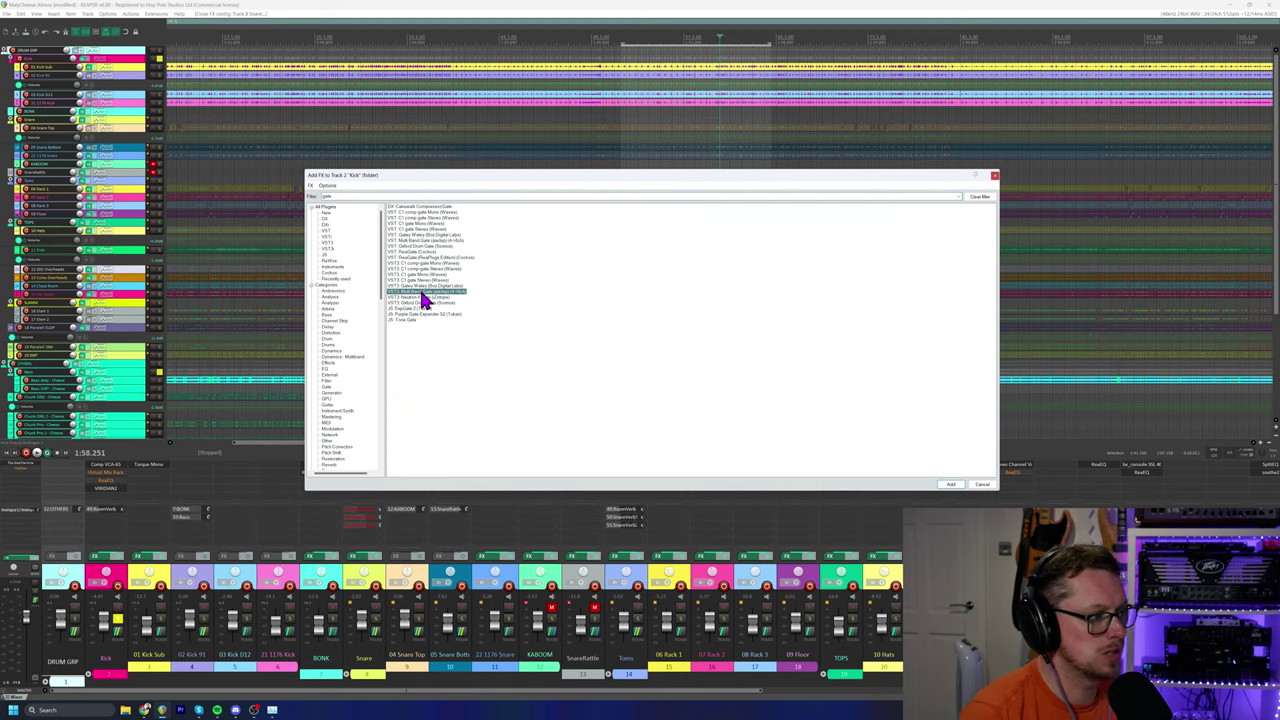
{"action": "double_click", "coordinate": [423, 292]}
{"action": "left_click_drag", "start_coordinate": [214, 29], "coordinate": [623, 123]}
{"action": "left_click_drag", "start_coordinate": [112, 478], "coordinate": [110, 466]}
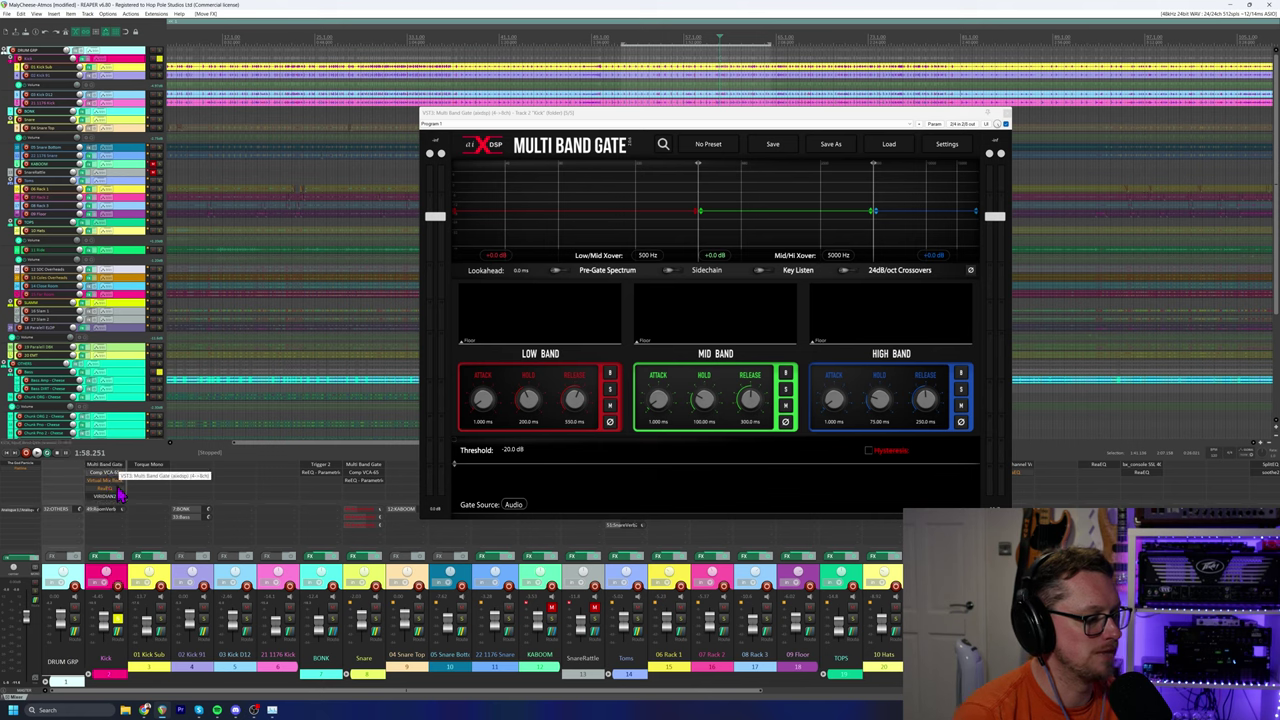
Bypass the Kick's Multi Band Gate, enable Virtual Mix Rack instead, and open its window beside the gate.
{"action": "left_click", "coordinate": [101, 478], "text": "shift"}
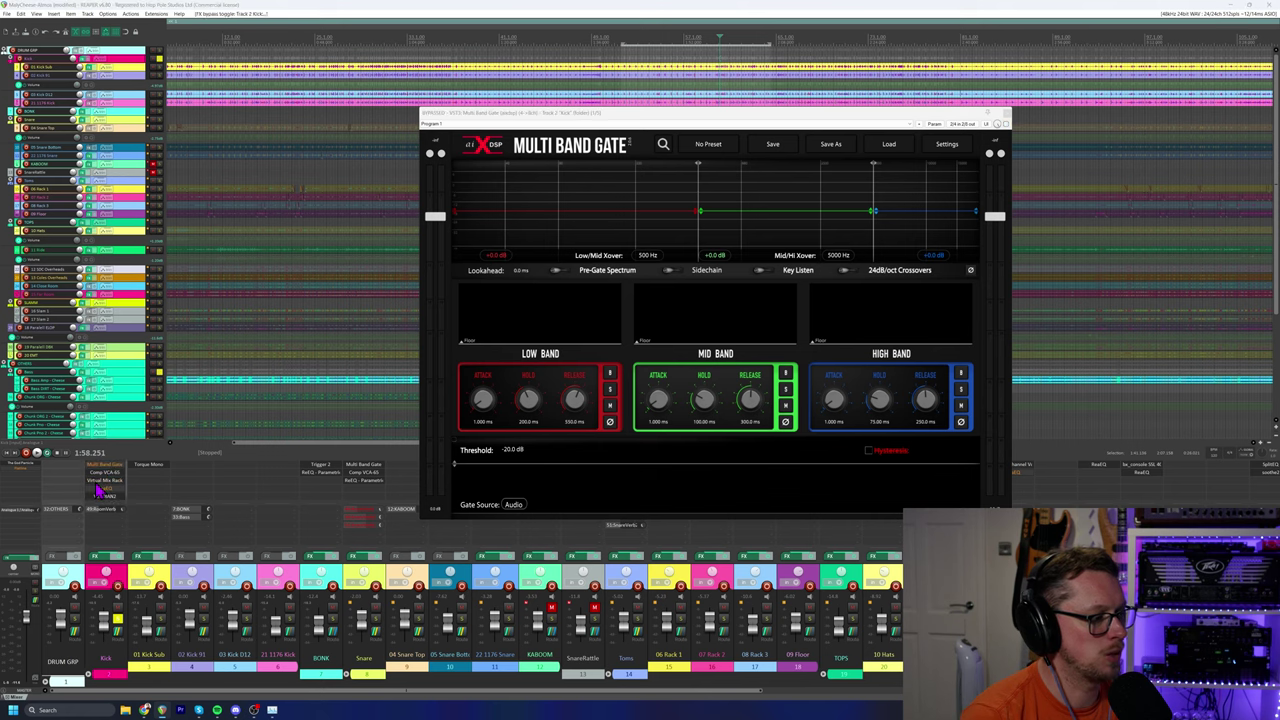
{"action": "double_click", "coordinate": [103, 487]}
{"action": "left_click_drag", "start_coordinate": [458, 195], "coordinate": [214, 262]}
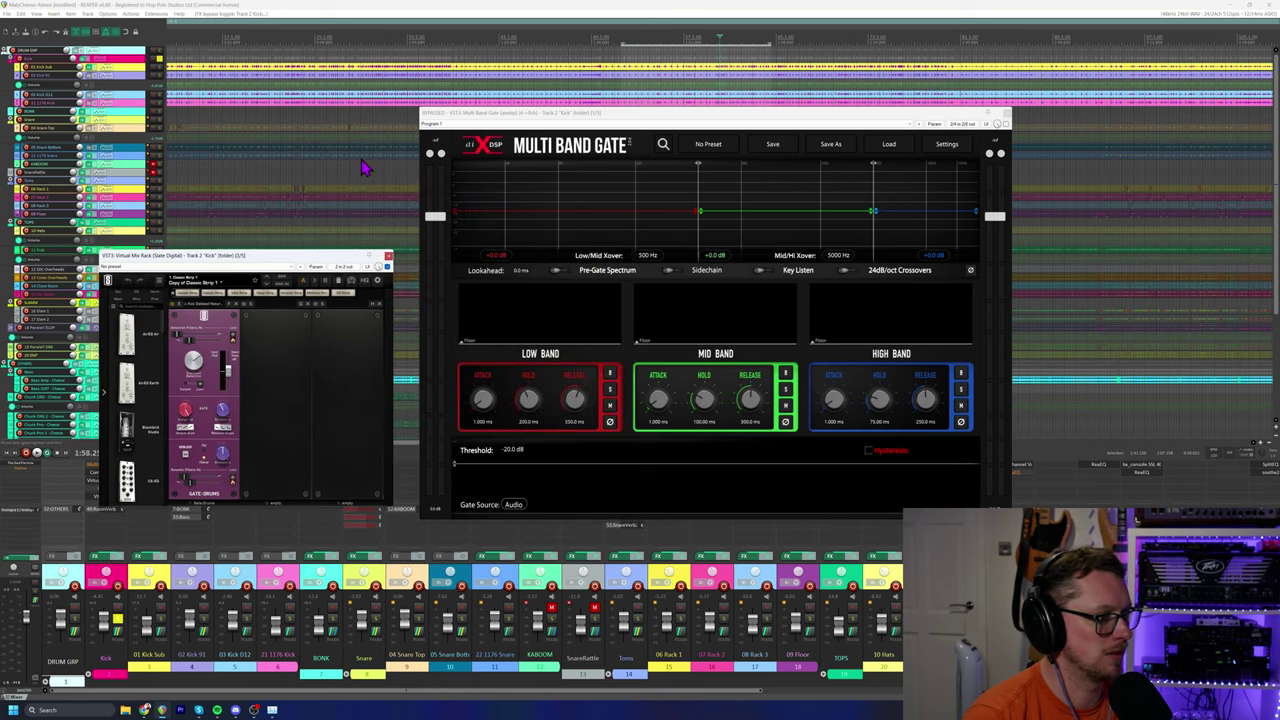
Play the soloed Kick from the start of the selected region and compare it with Virtual Mix Rack bypassed and enabled.
{"action": "left_click", "coordinate": [633, 41]}
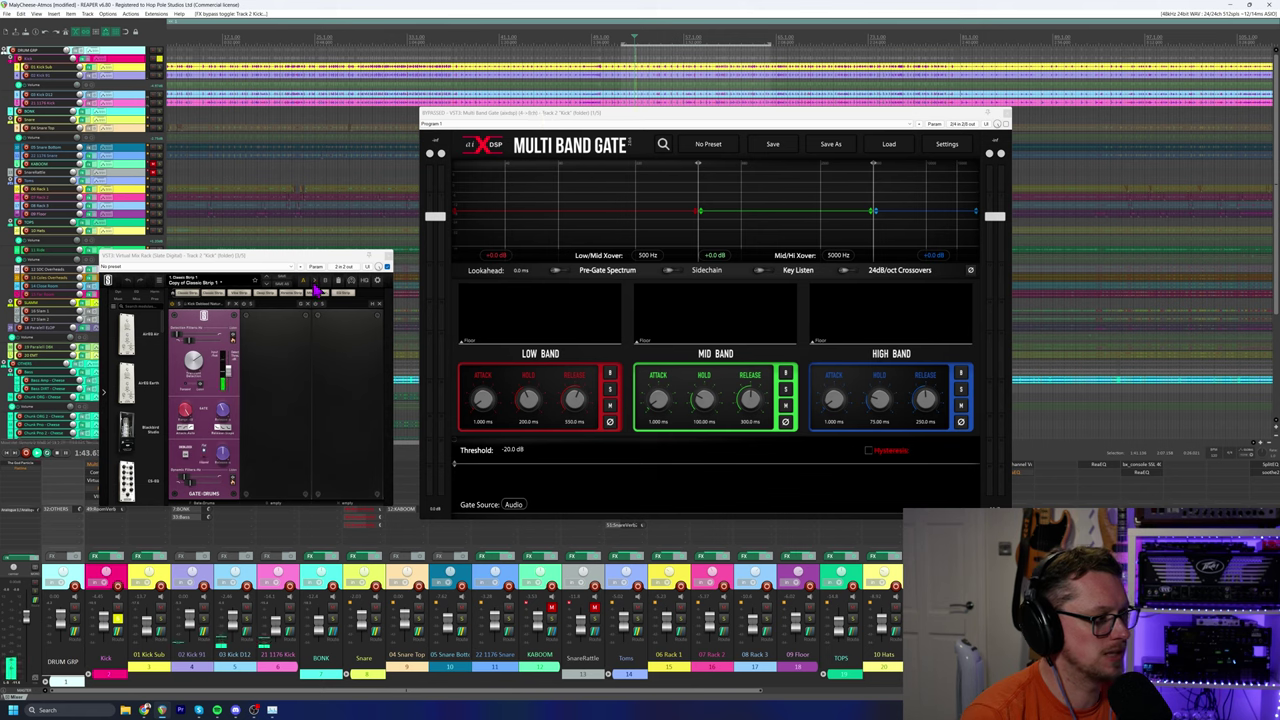
{"action": "left_click", "coordinate": [121, 620]}
{"action": "left_click", "coordinate": [121, 620]}
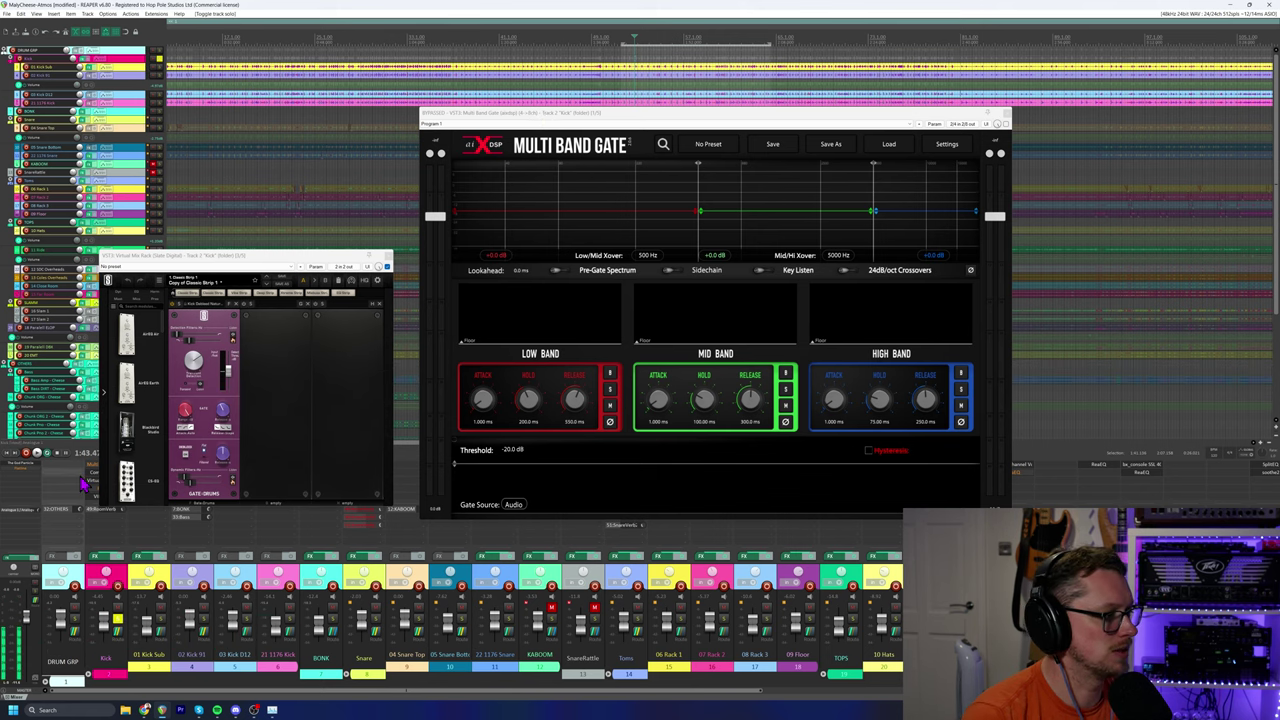
{"action": "left_click", "coordinate": [386, 268]}
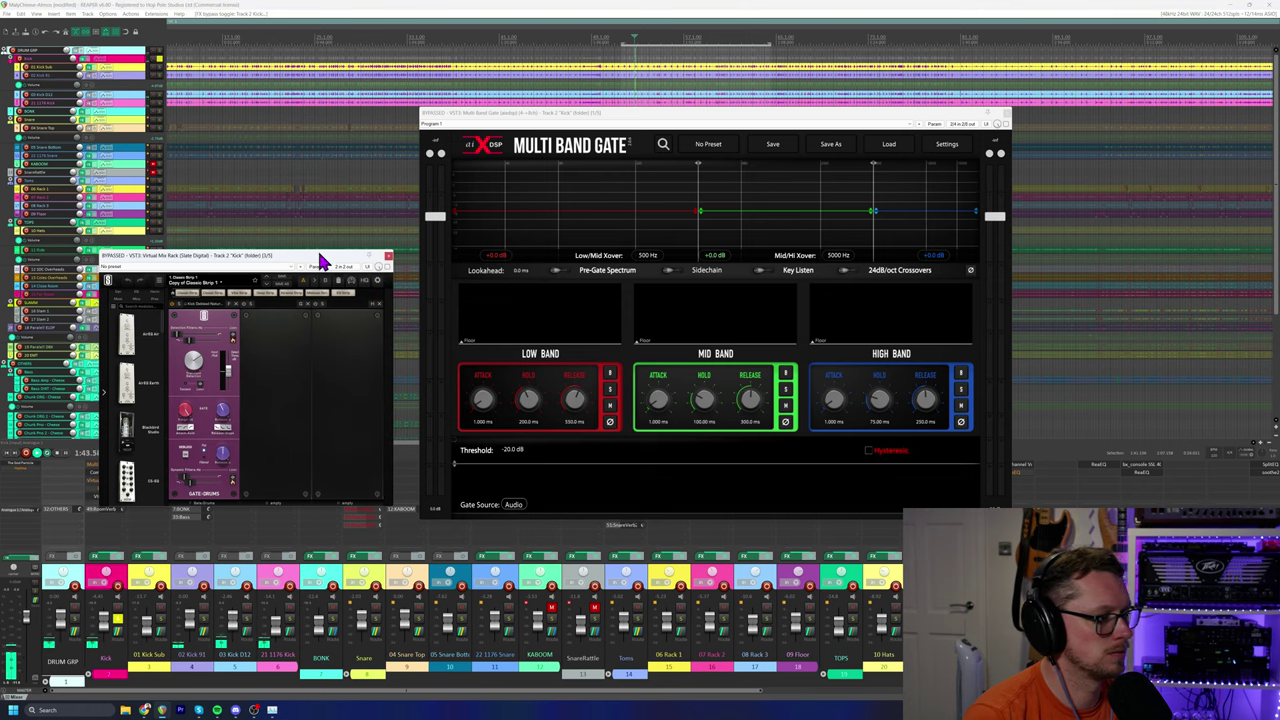
{"action": "left_click_drag", "start_coordinate": [610, 113], "coordinate": [653, 152]}
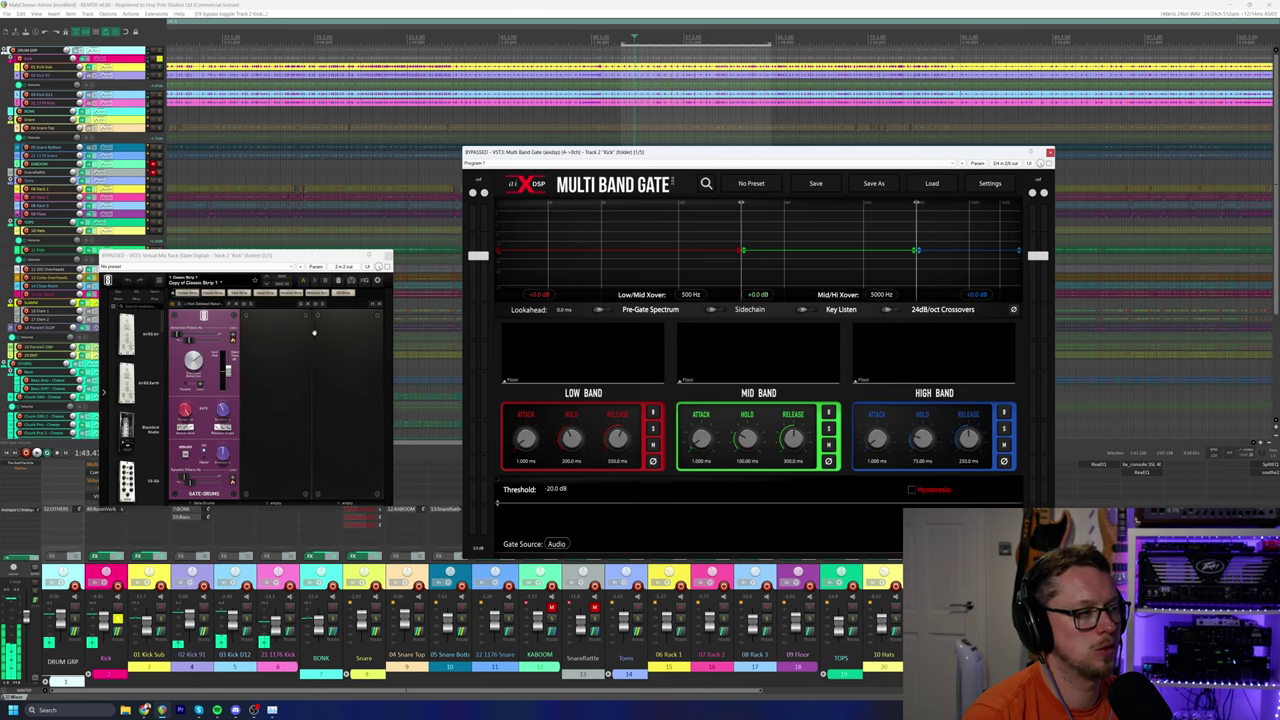
{"action": "left_click", "coordinate": [388, 266]}
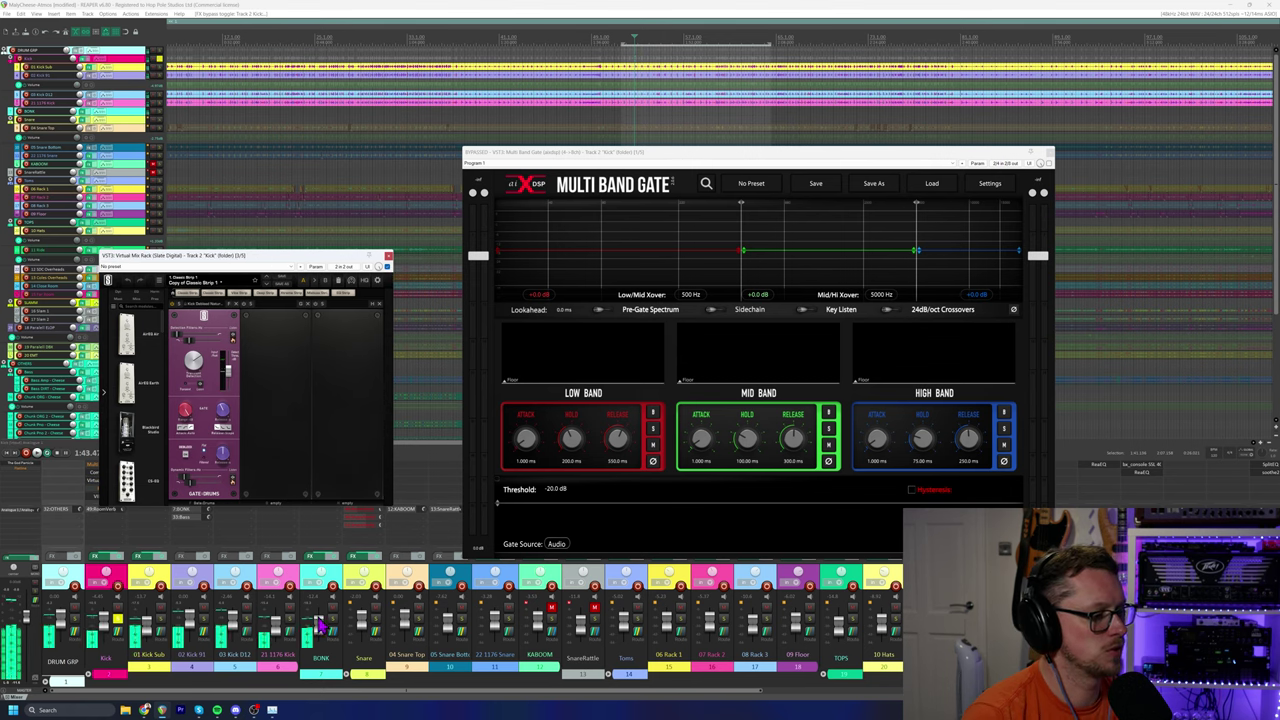
Mute the BONK track and compare the Kick again with Virtual Mix Rack bypassed and enabled.
{"action": "left_click", "coordinate": [333, 607]}
{"action": "left_click", "coordinate": [388, 267]}
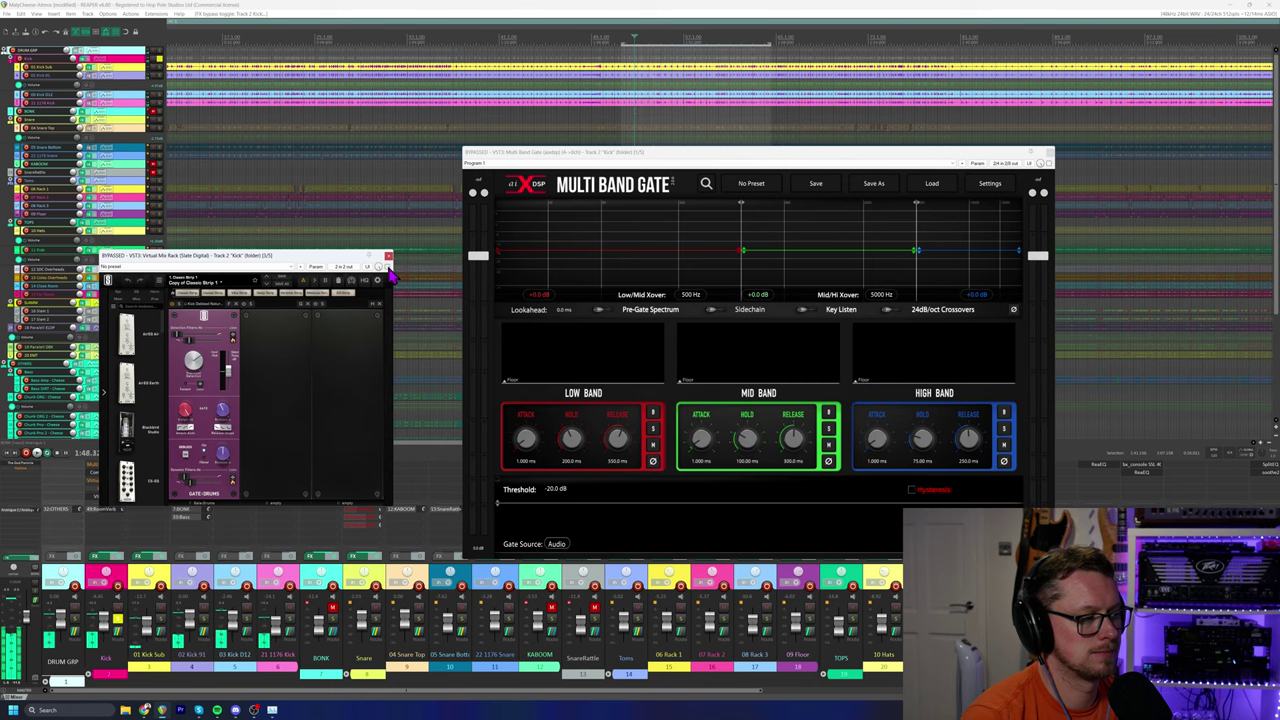
{"action": "left_click", "coordinate": [388, 267]}
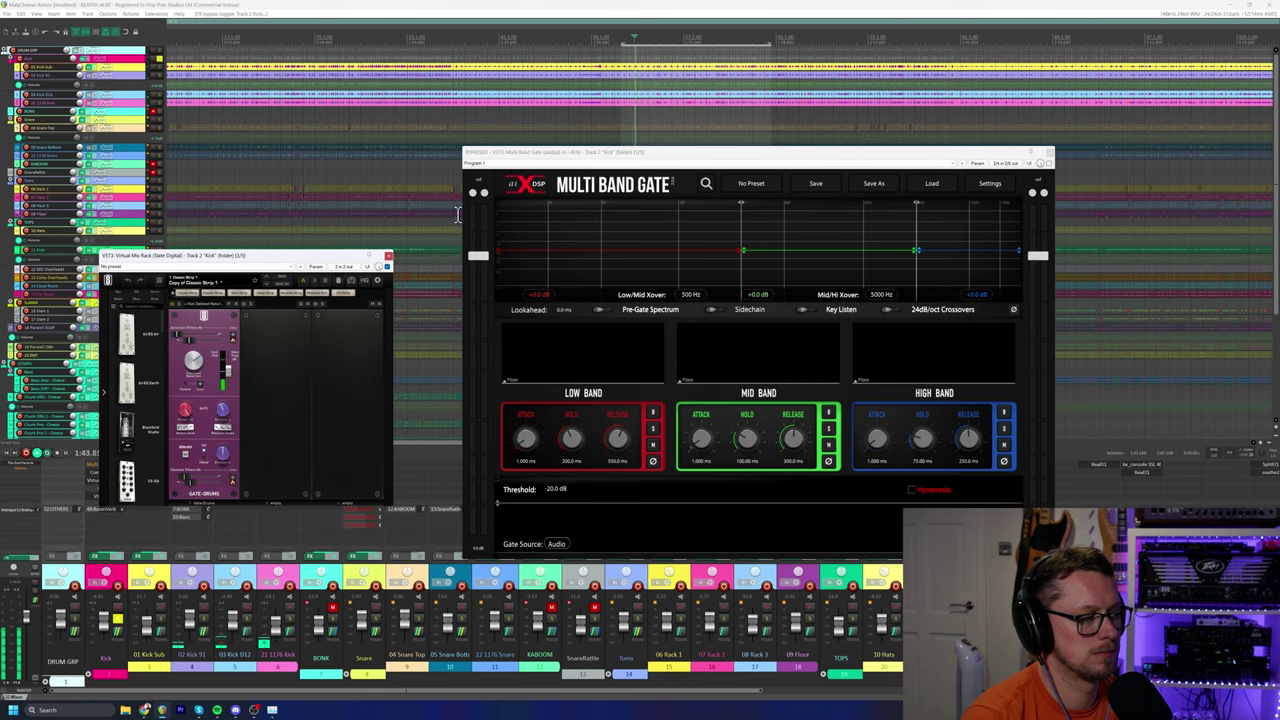
{"action": "left_click_drag", "start_coordinate": [265, 262], "coordinate": [358, 188]}
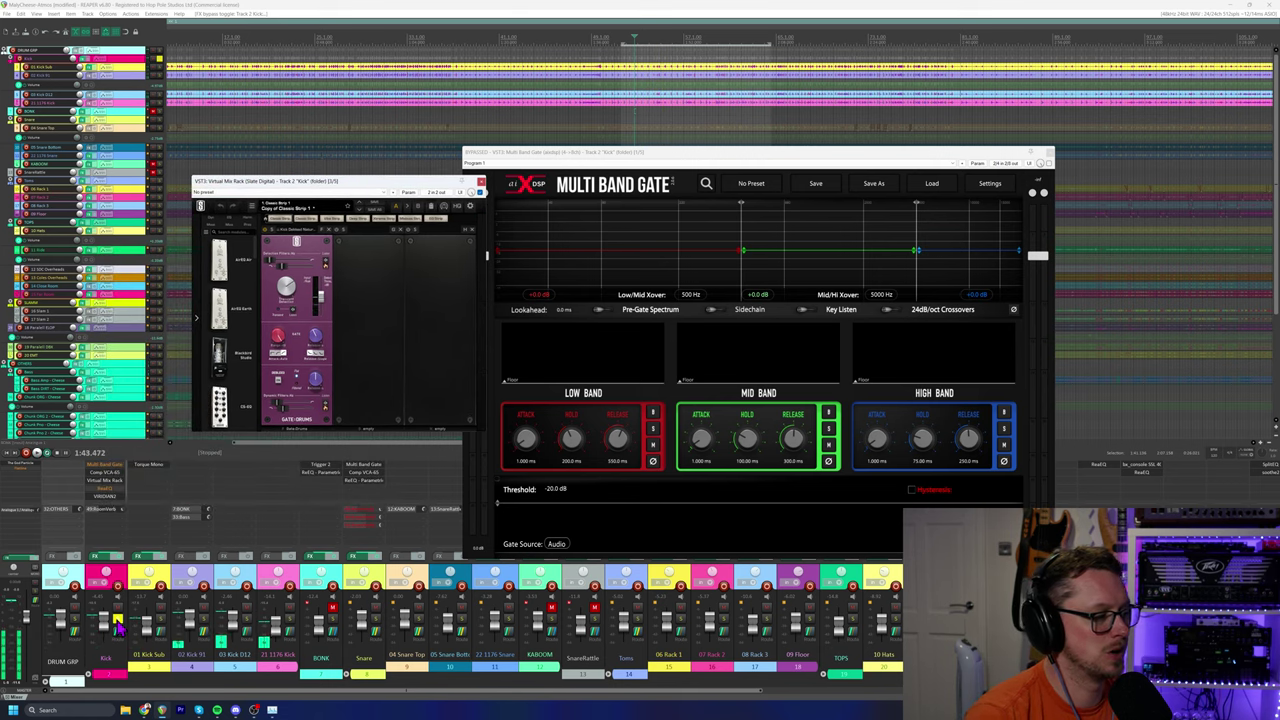
Stop playback, clear the Kick's solo, and remove Virtual Mix Rack from its effects chain.
{"action": "key", "text": "space"}
{"action": "left_click", "coordinate": [127, 547]}
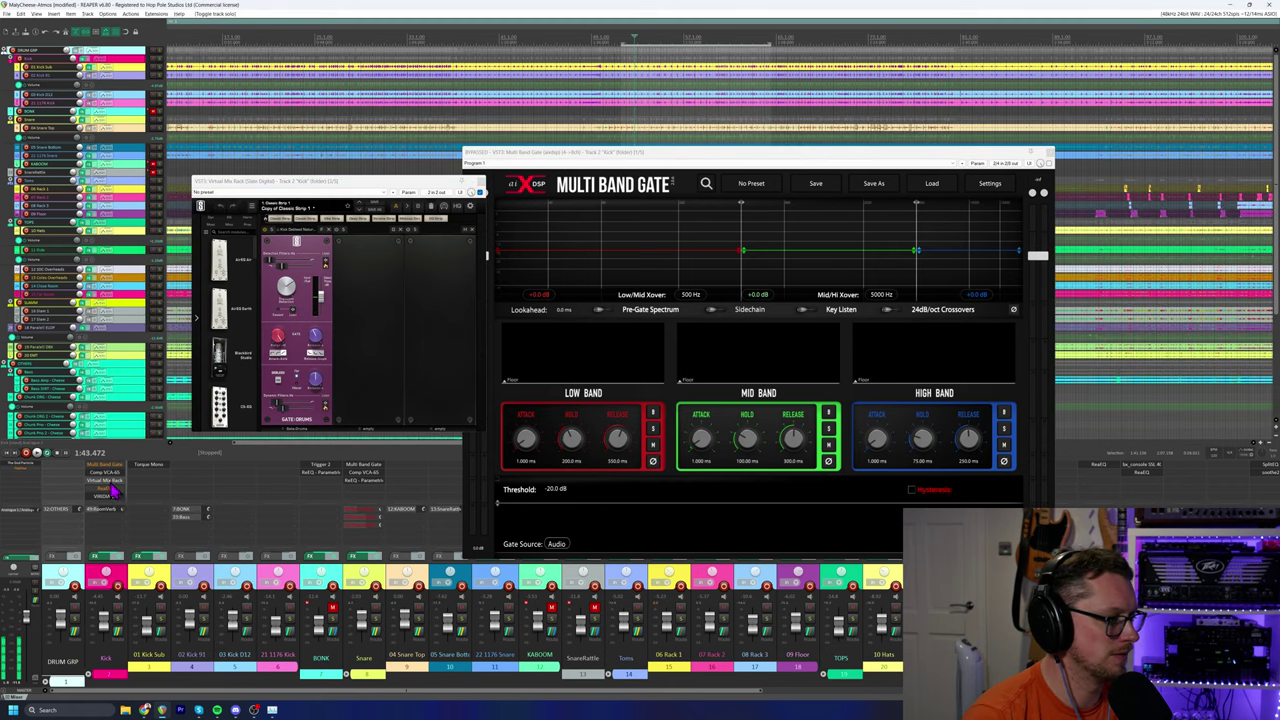
{"action": "left_click", "coordinate": [112, 482], "text": "alt"}
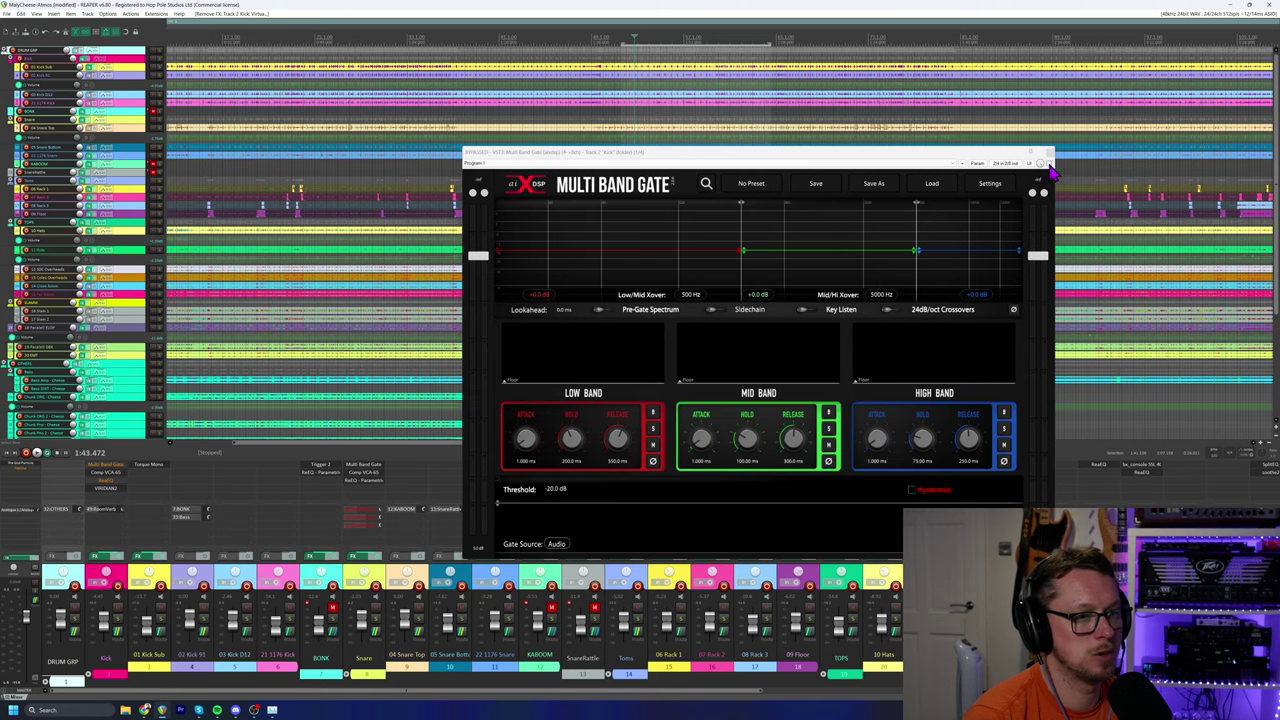
Re-enable the Kick's Multi Band Gate and turn on its Key Listen view.
{"action": "left_click_drag", "start_coordinate": [929, 160], "coordinate": [732, 165]}
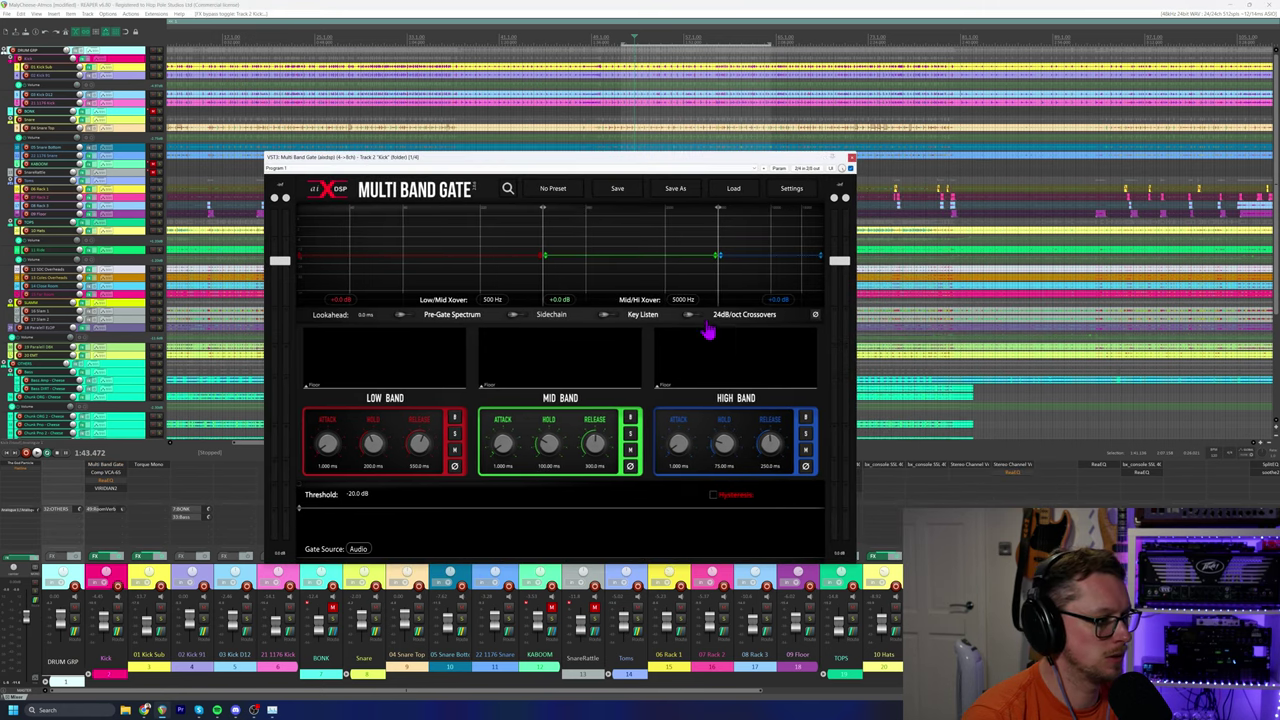
{"action": "left_click", "coordinate": [608, 316]}
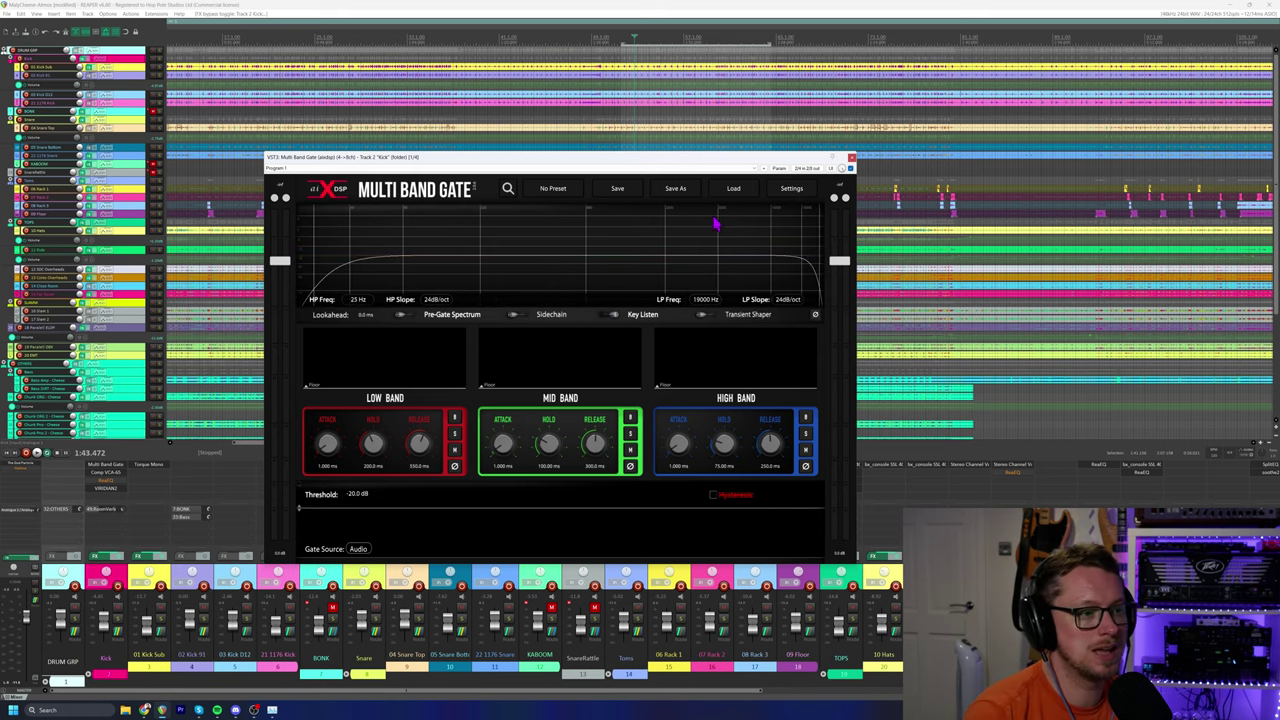
Solo the Kick during playback and narrow the gate's key filter to a 65 Hz high-pass and a 1420 Hz low-pass.
{"action": "left_click_drag", "start_coordinate": [815, 227], "coordinate": [752, 235]}
{"action": "key", "text": "space"}
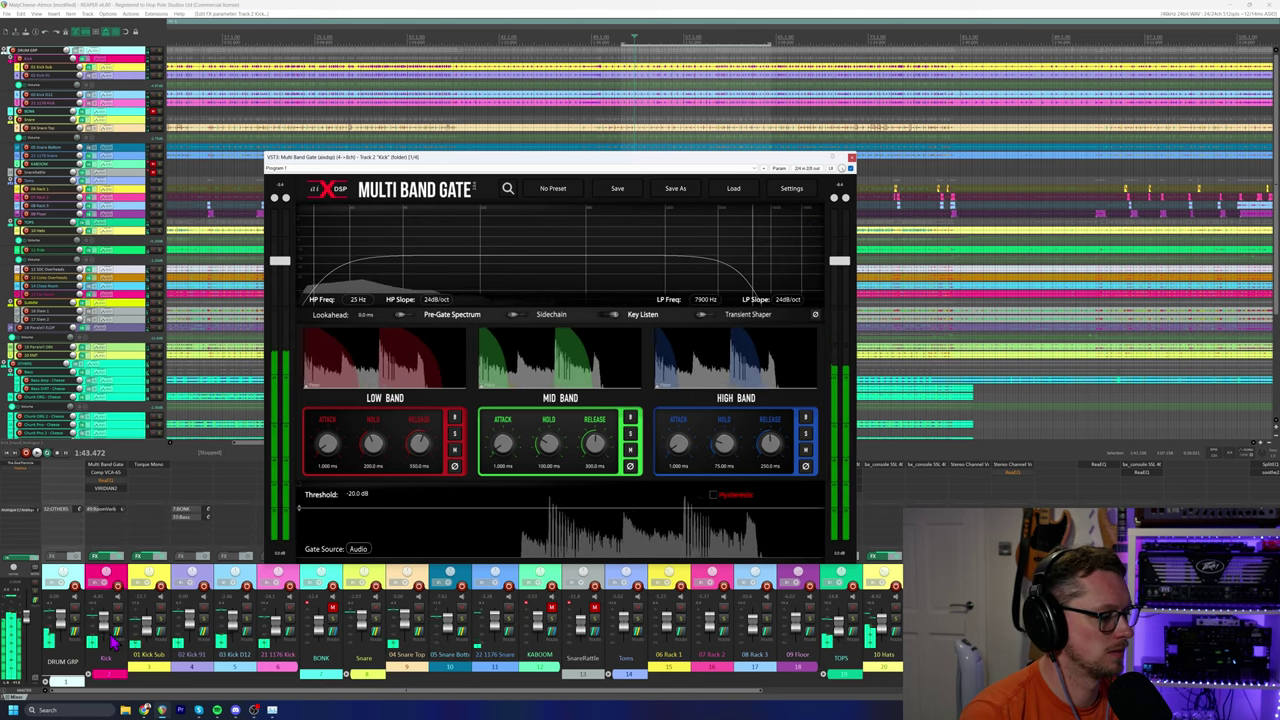
{"action": "key", "text": "alt+s"}
{"action": "left_click_drag", "start_coordinate": [760, 251], "coordinate": [615, 240]}
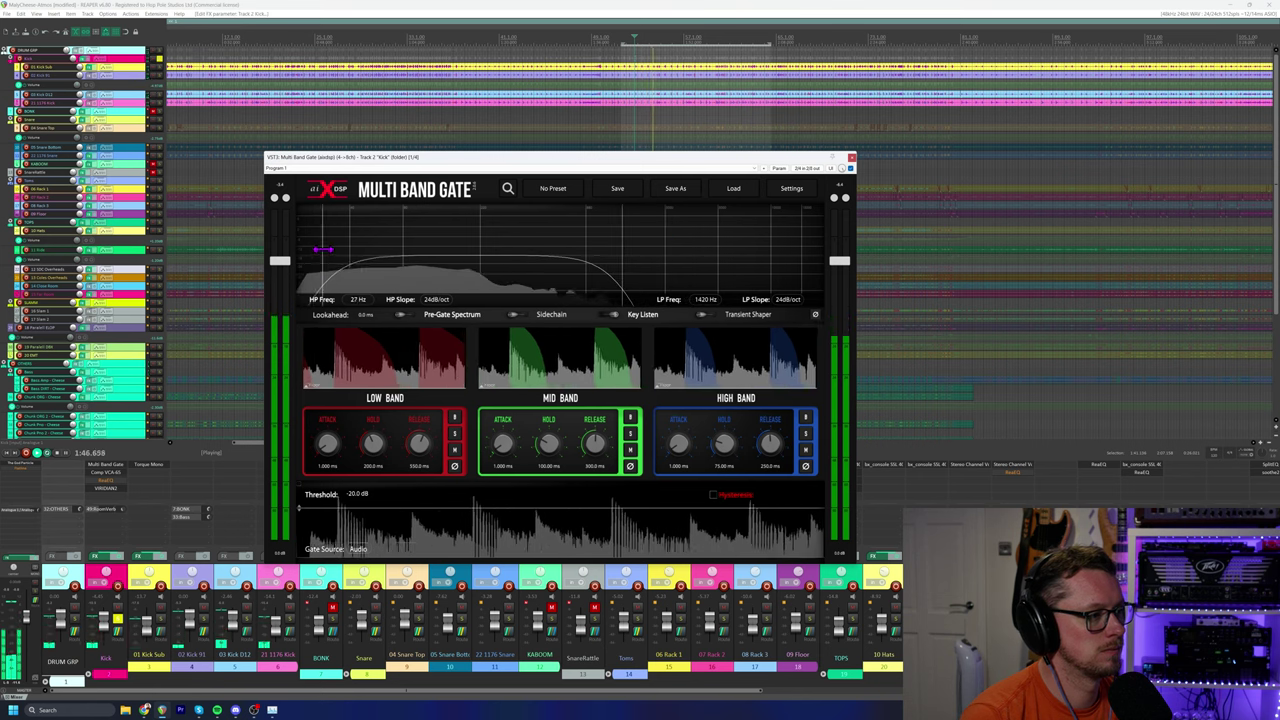
{"action": "left_click_drag", "start_coordinate": [365, 243], "coordinate": [388, 249]}
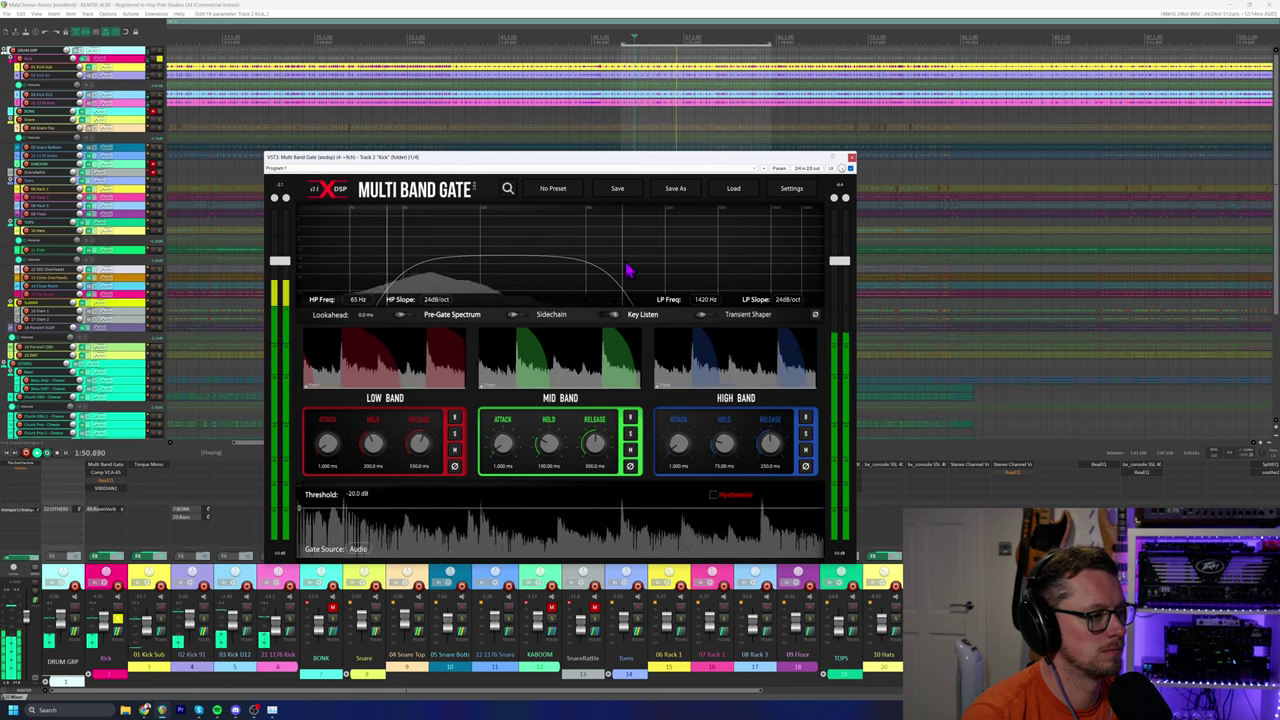
Tighten the key filter to a 74 Hz high-pass and a 913 Hz low-pass, and audition the filtered Kick signal.
{"action": "left_click_drag", "start_coordinate": [388, 254], "coordinate": [402, 251]}
{"action": "key", "text": "space"}
{"action": "left_click_drag", "start_coordinate": [622, 250], "coordinate": [589, 253]}
{"action": "key", "text": "space"}
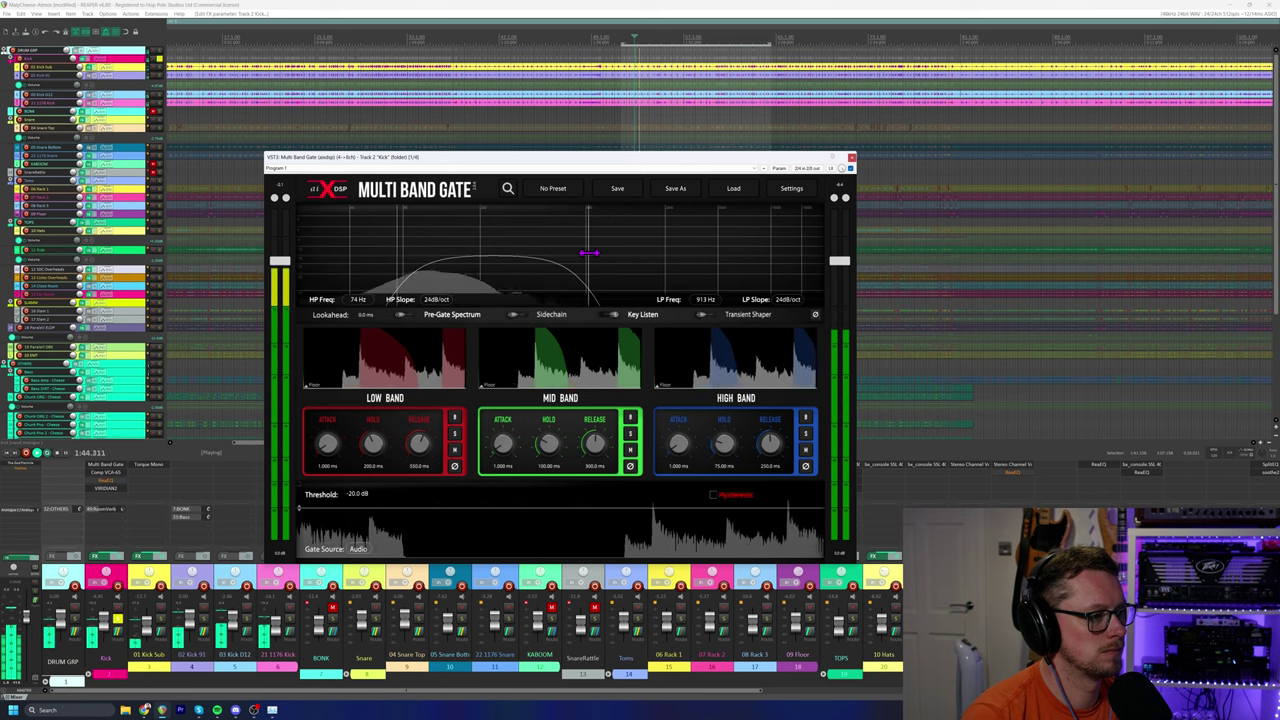
{"action": "key", "text": "space"}
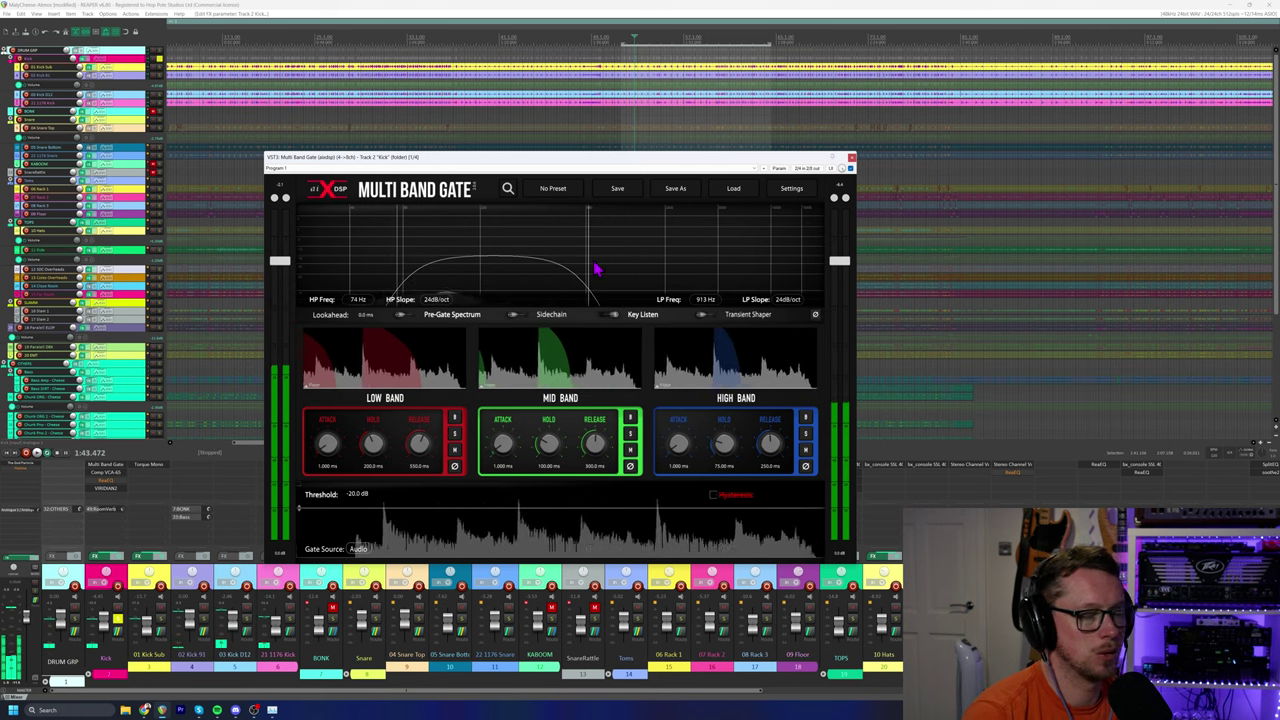
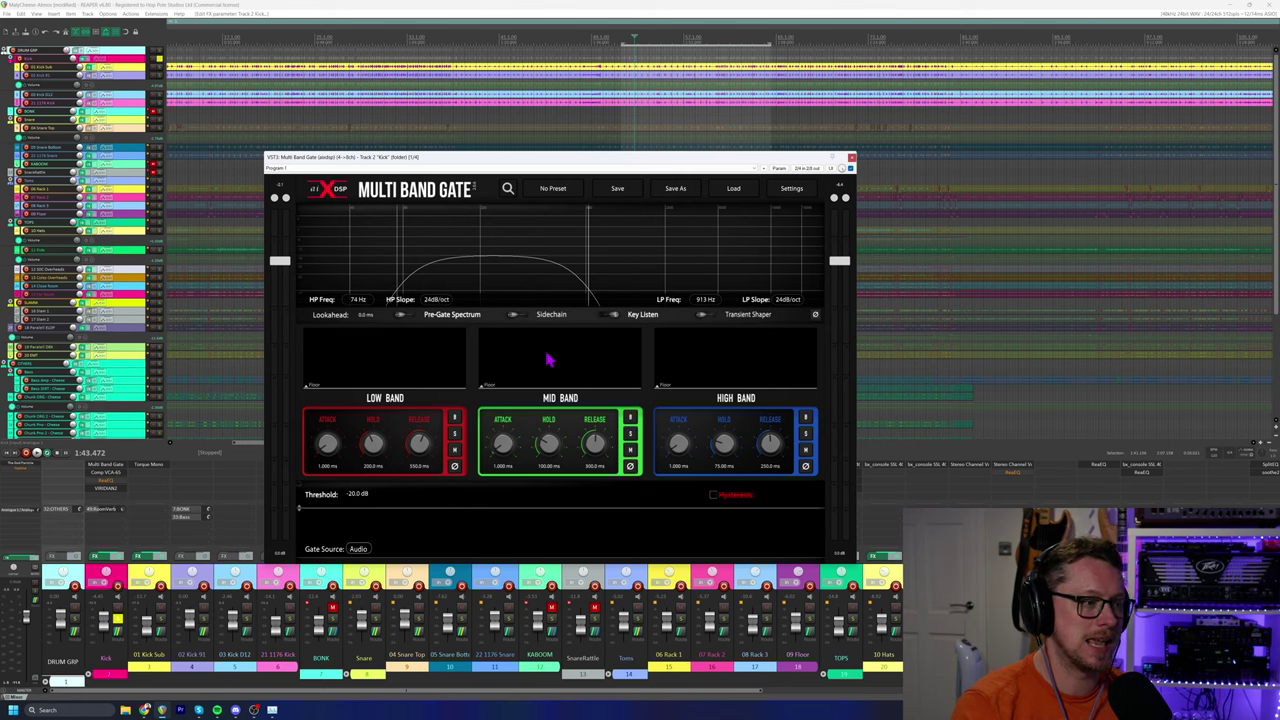
Turn off Key Listen and lower the gate threshold to -28.6 dB while the Kick plays.
{"action": "left_click", "coordinate": [617, 317]}
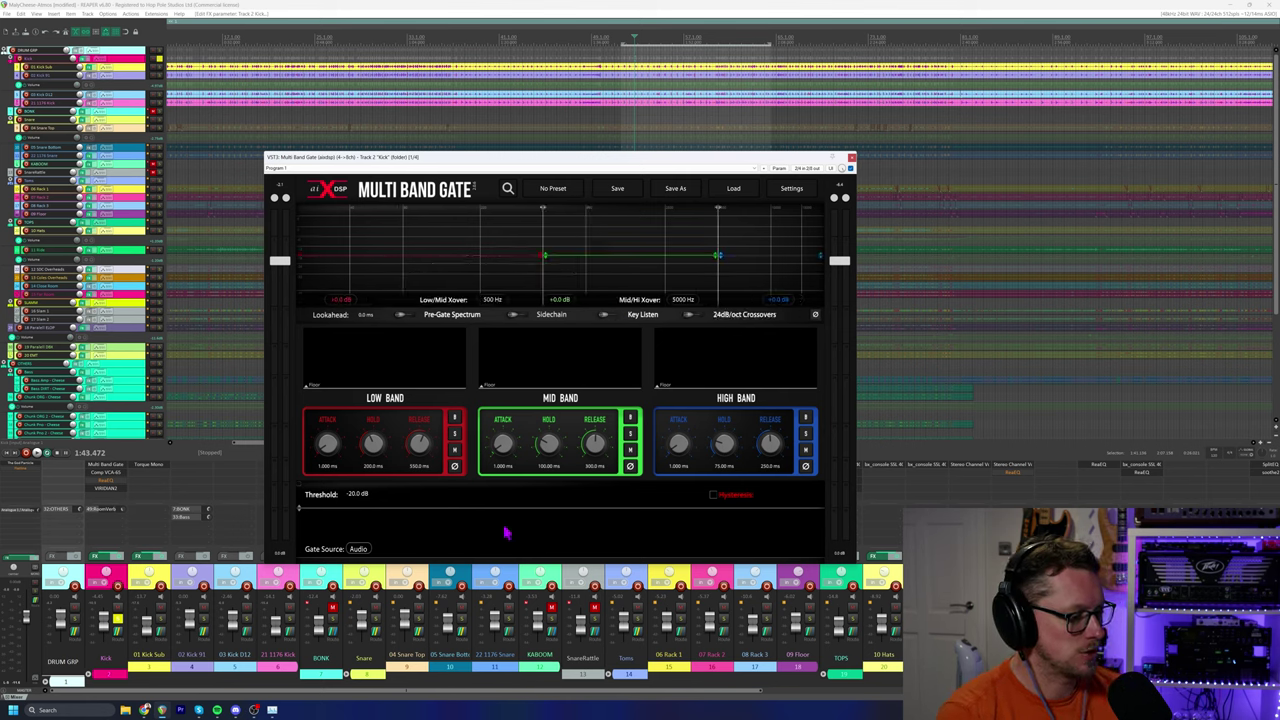
{"action": "key", "text": "space"}
{"action": "left_click_drag", "start_coordinate": [512, 510], "coordinate": [514, 519]}
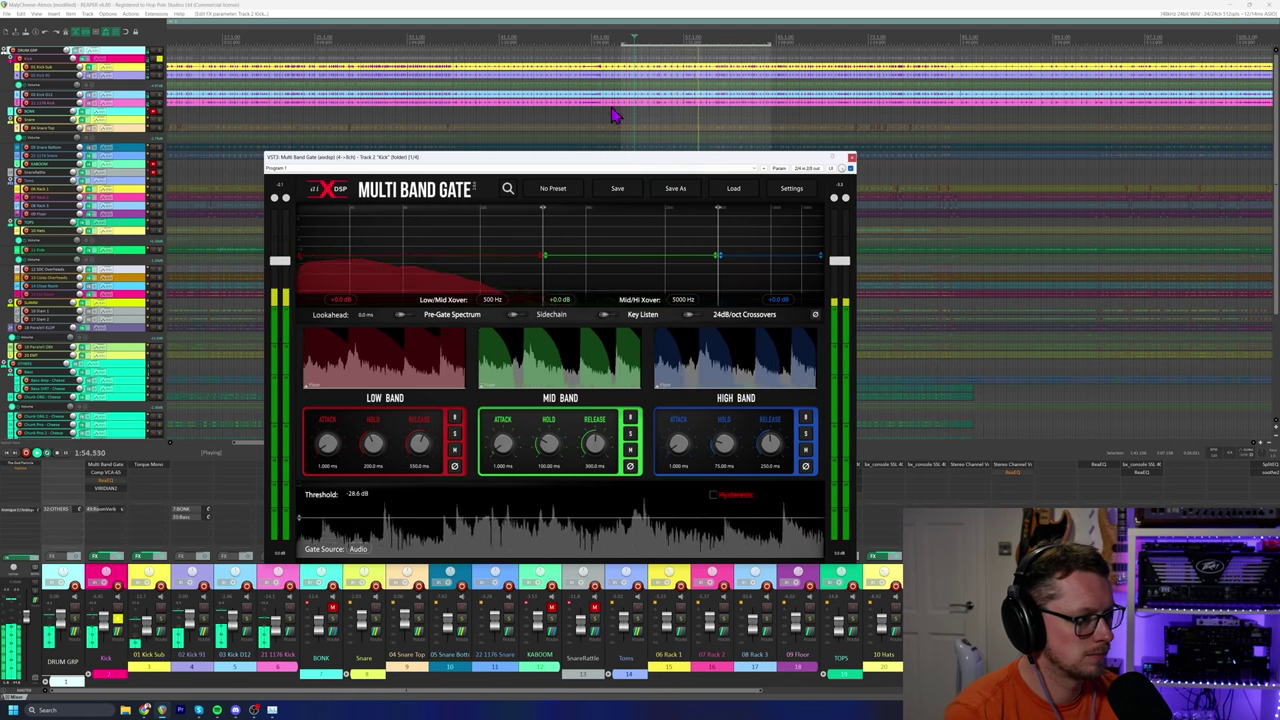
Enlarge the 02 Kick 91 track to show its waveform, and play the soloed Kick from 2:39.129.
{"action": "scroll", "coordinate": [614, 116], "scroll_direction": "down", "scroll_amount": 3}
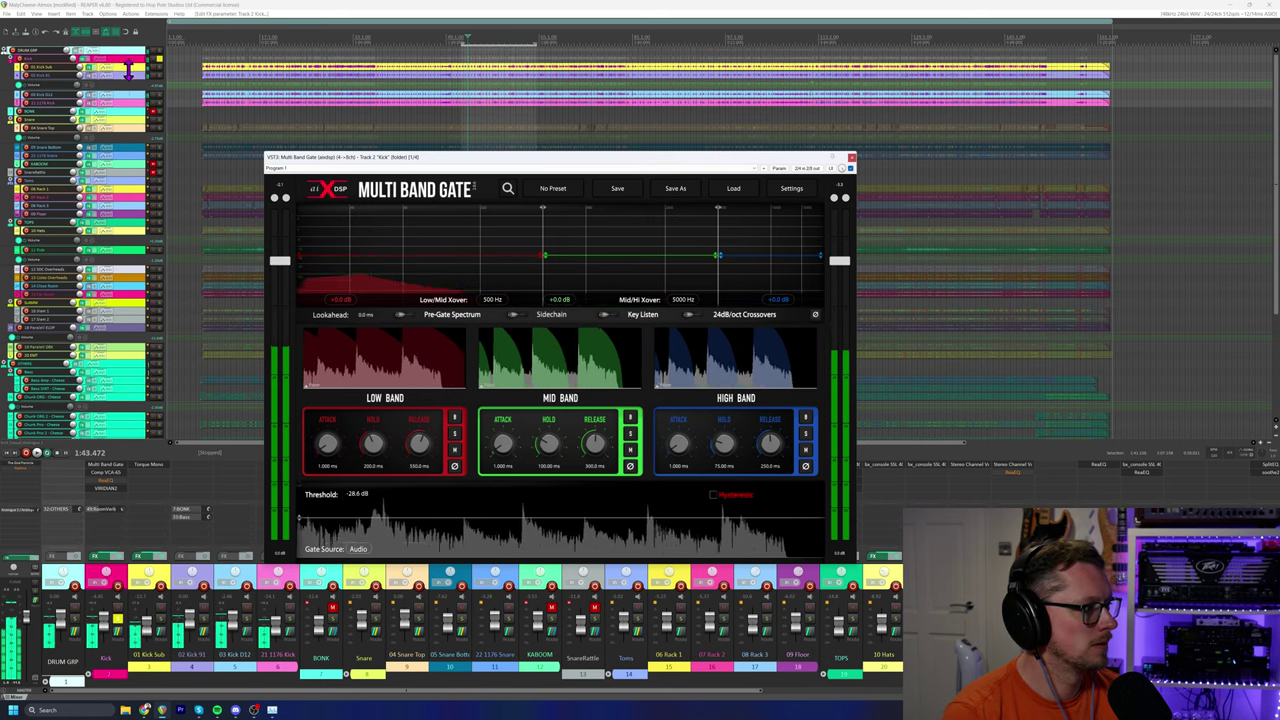
{"action": "key", "text": "space"}
{"action": "left_click_drag", "start_coordinate": [128, 75], "coordinate": [327, 90]}
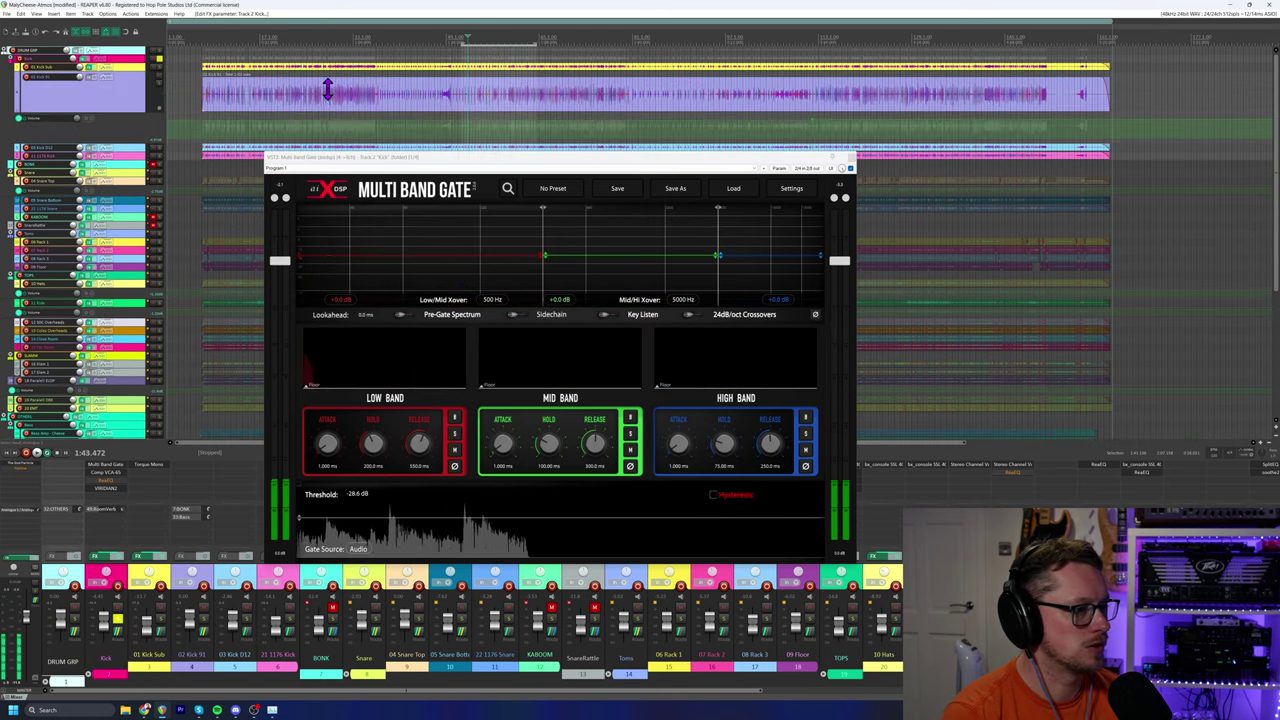
{"action": "scroll", "coordinate": [700, 90], "scroll_direction": "up", "scroll_amount": 3}
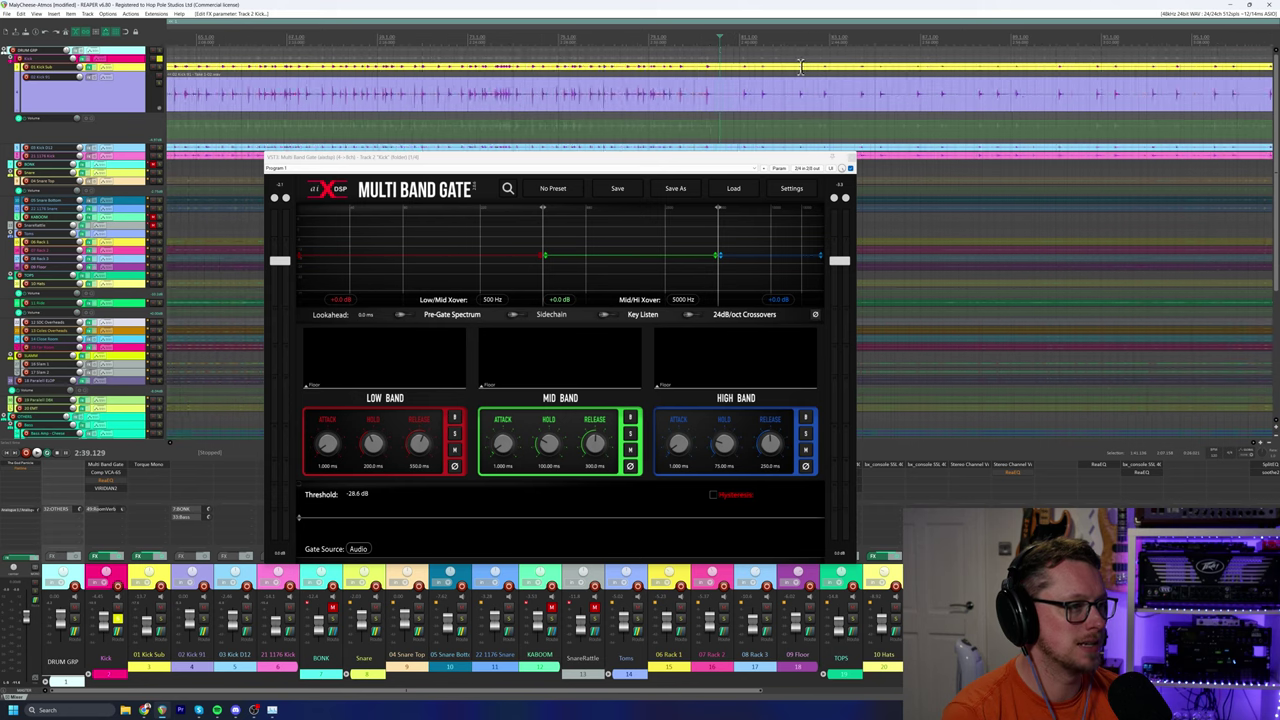
{"action": "left_click_drag", "start_coordinate": [680, 165], "coordinate": [667, 163]}
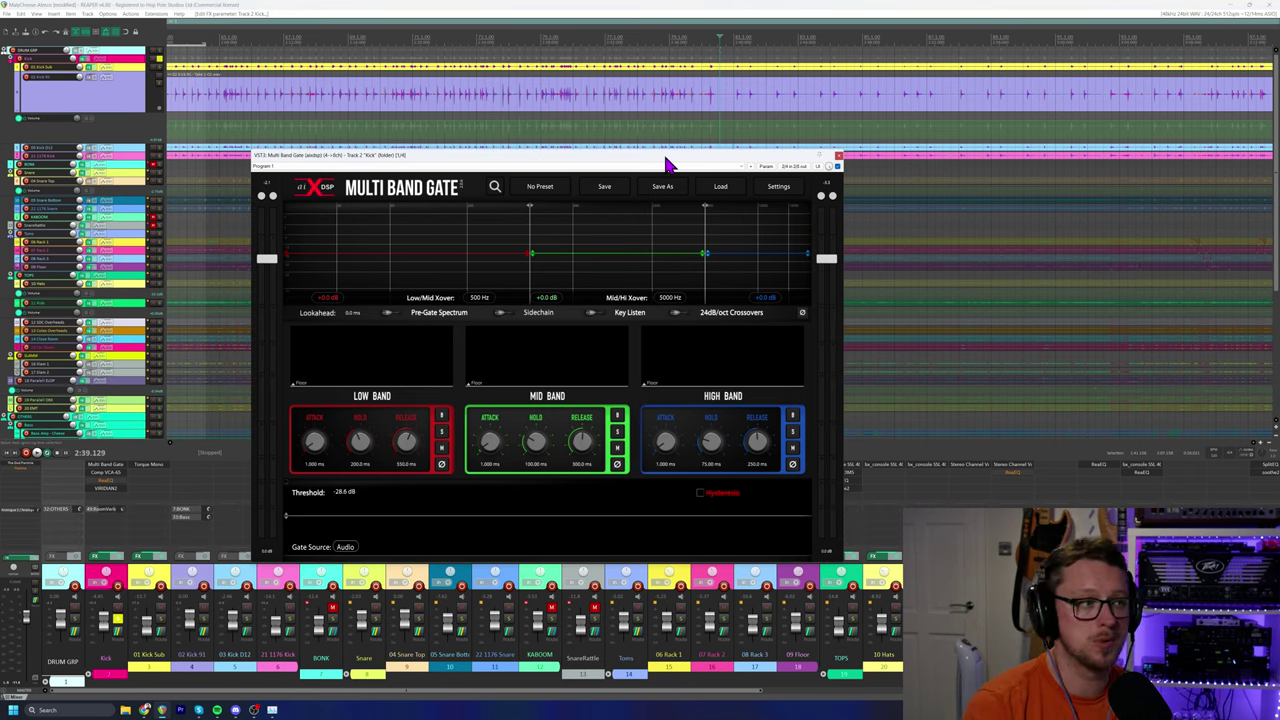
{"action": "key", "text": "space"}
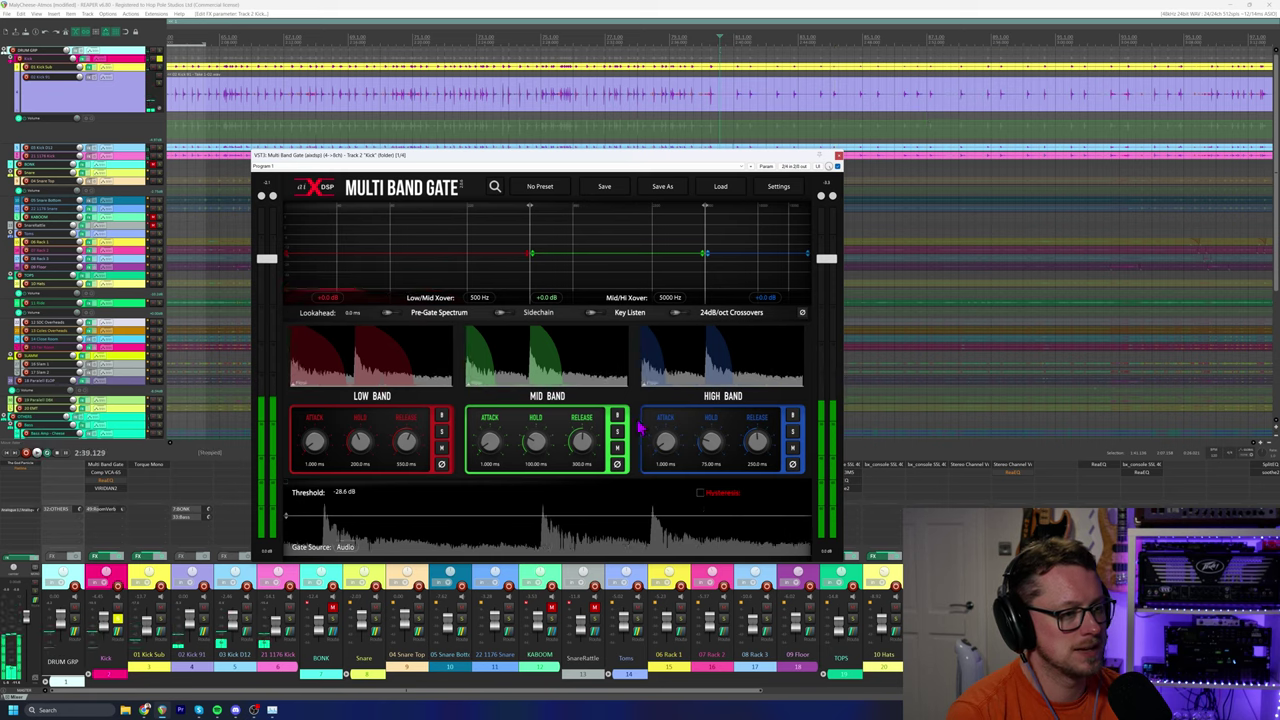
Stop playback and make a time selection on the timeline from about bar 71 to bar 78.
{"action": "key", "text": "space"}
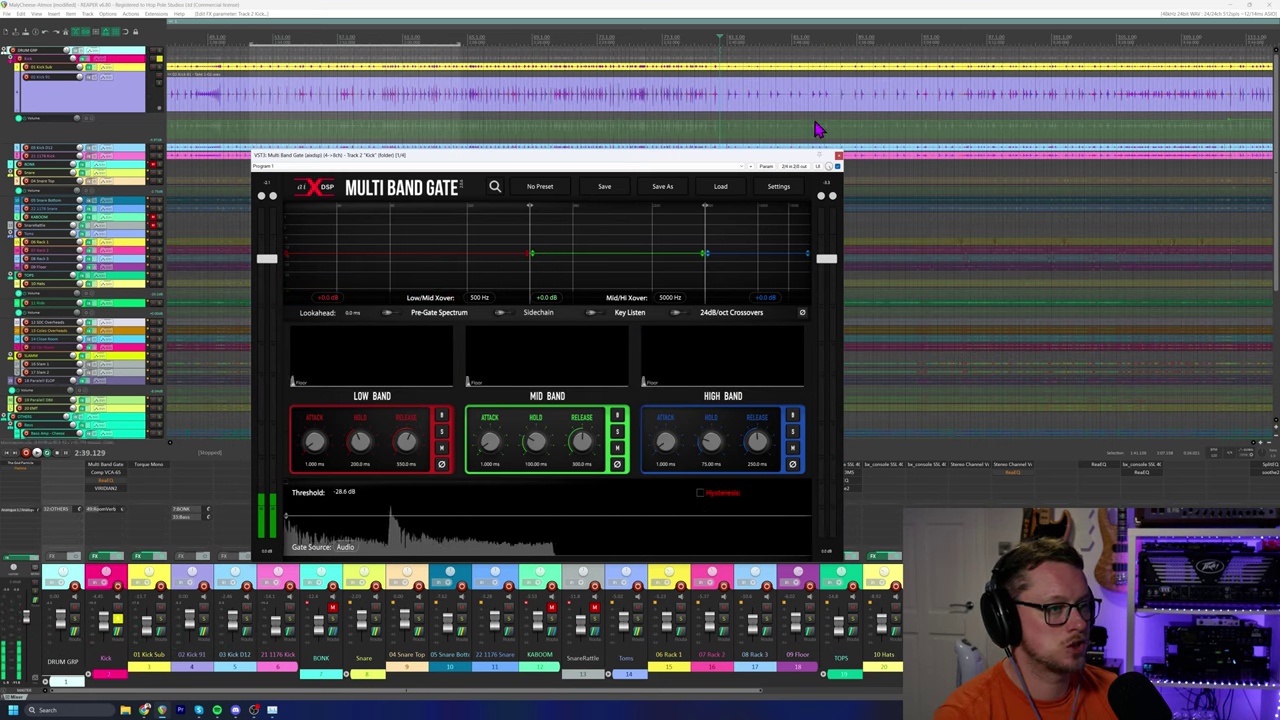
{"action": "left_click_drag", "start_coordinate": [568, 44], "coordinate": [690, 41]}
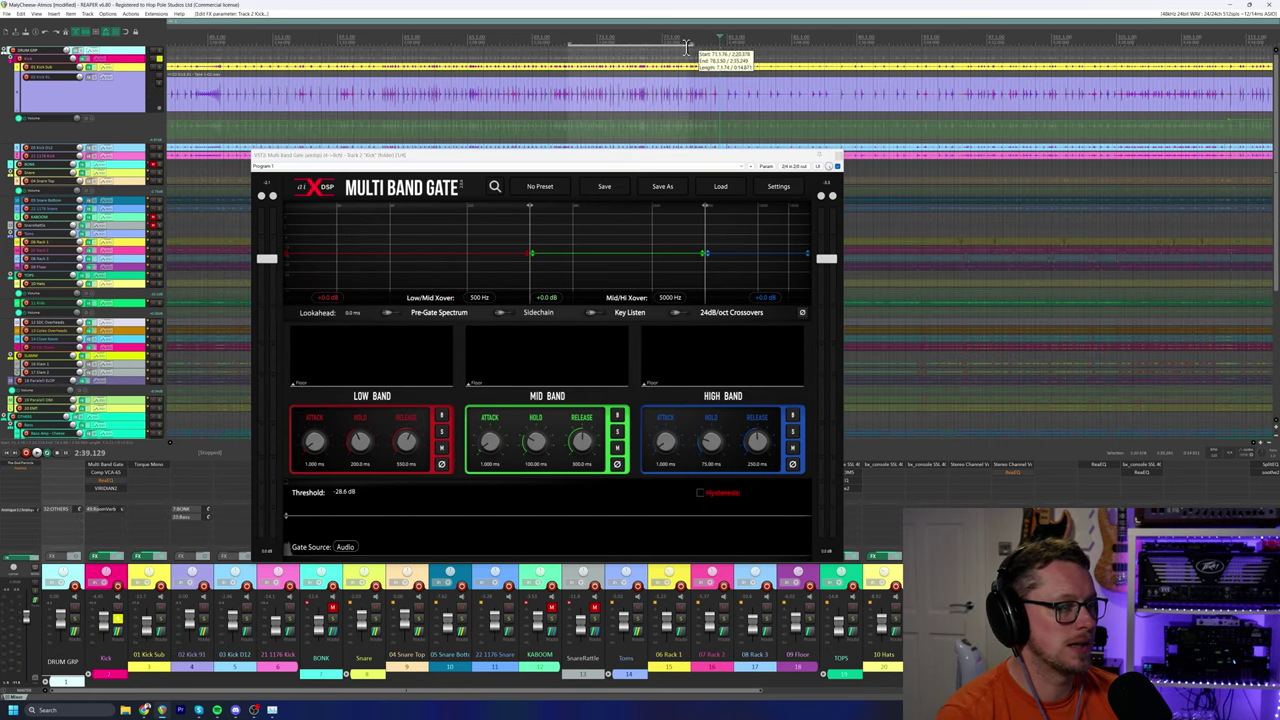
{"action": "scroll", "coordinate": [748, 72], "scroll_direction": "up", "scroll_amount": 3}
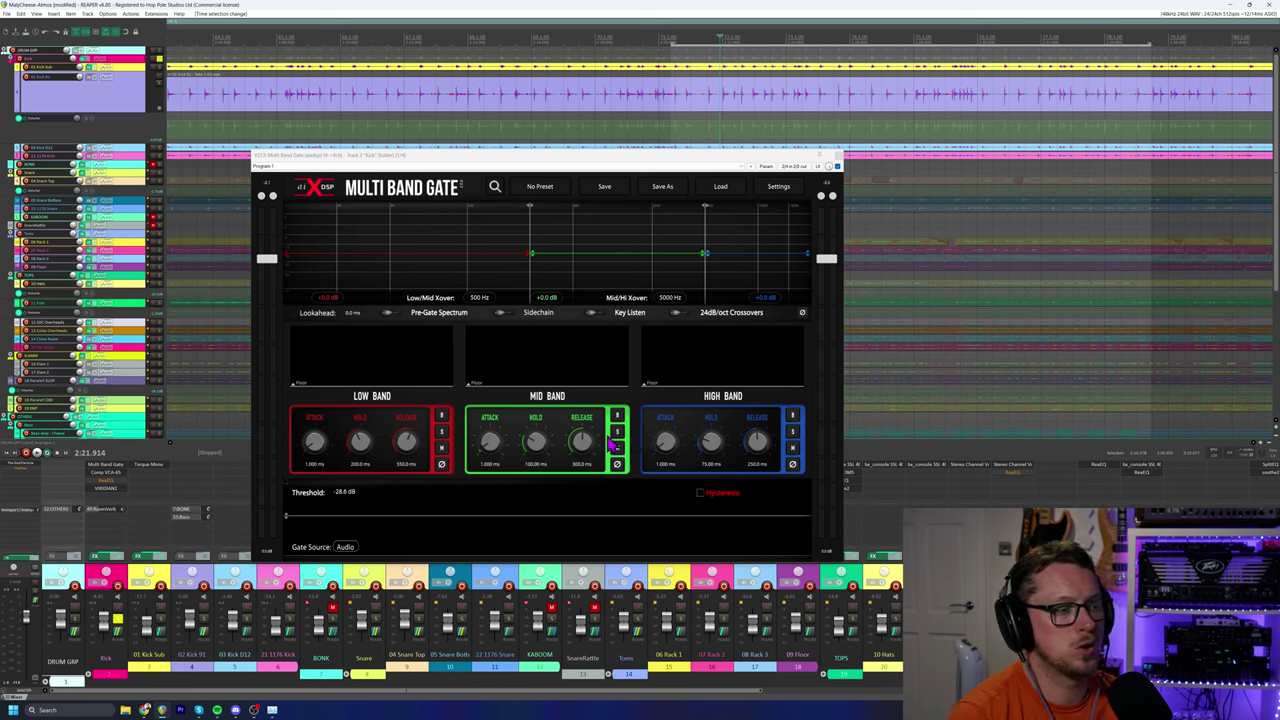
While auditioning the mid band, shorten its release to about 44 ms and set the crossovers to 182 Hz and 2297 Hz.
{"action": "key", "text": "space"}
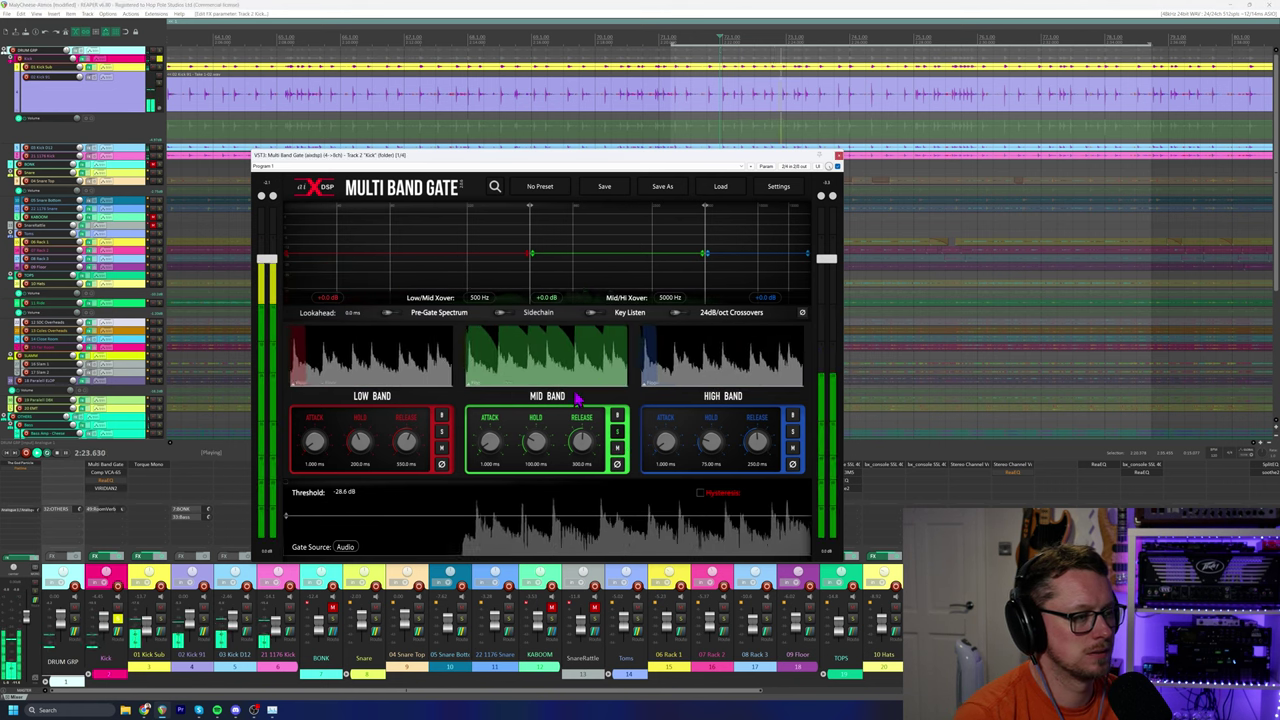
{"action": "left_click_drag", "start_coordinate": [579, 441], "coordinate": [579, 500]}
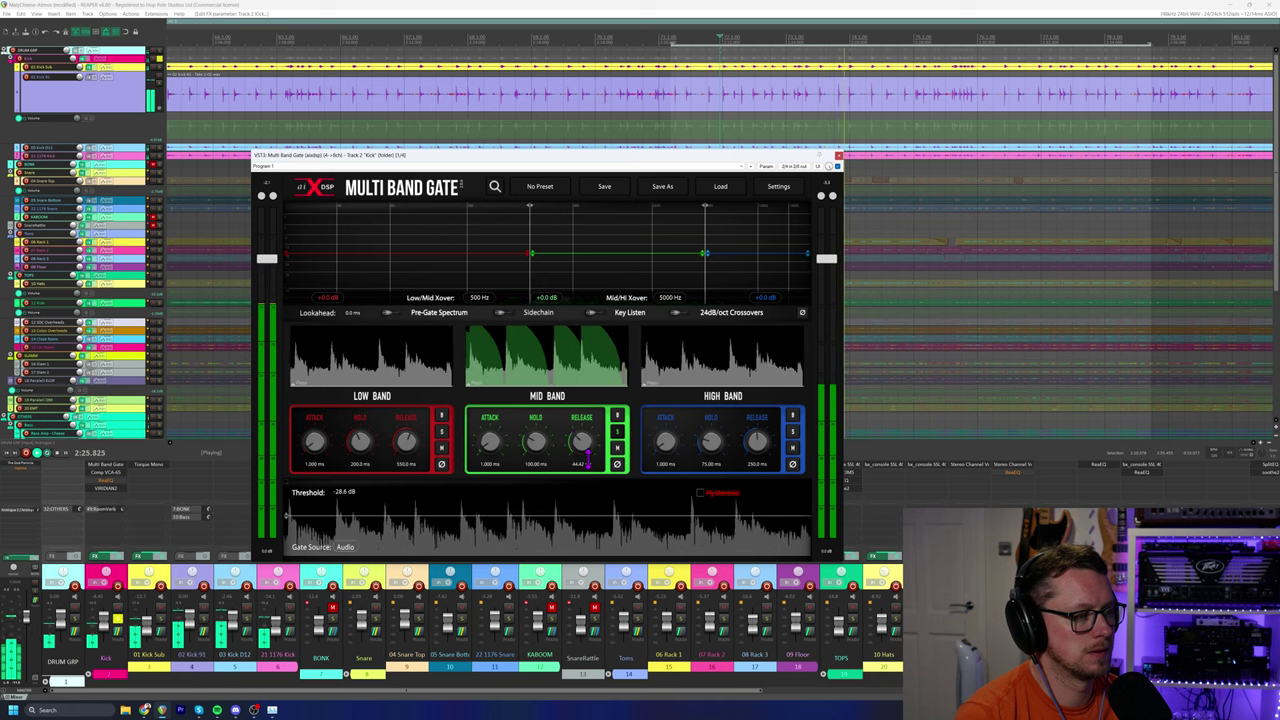
{"action": "left_click_drag", "start_coordinate": [531, 252], "coordinate": [455, 245]}
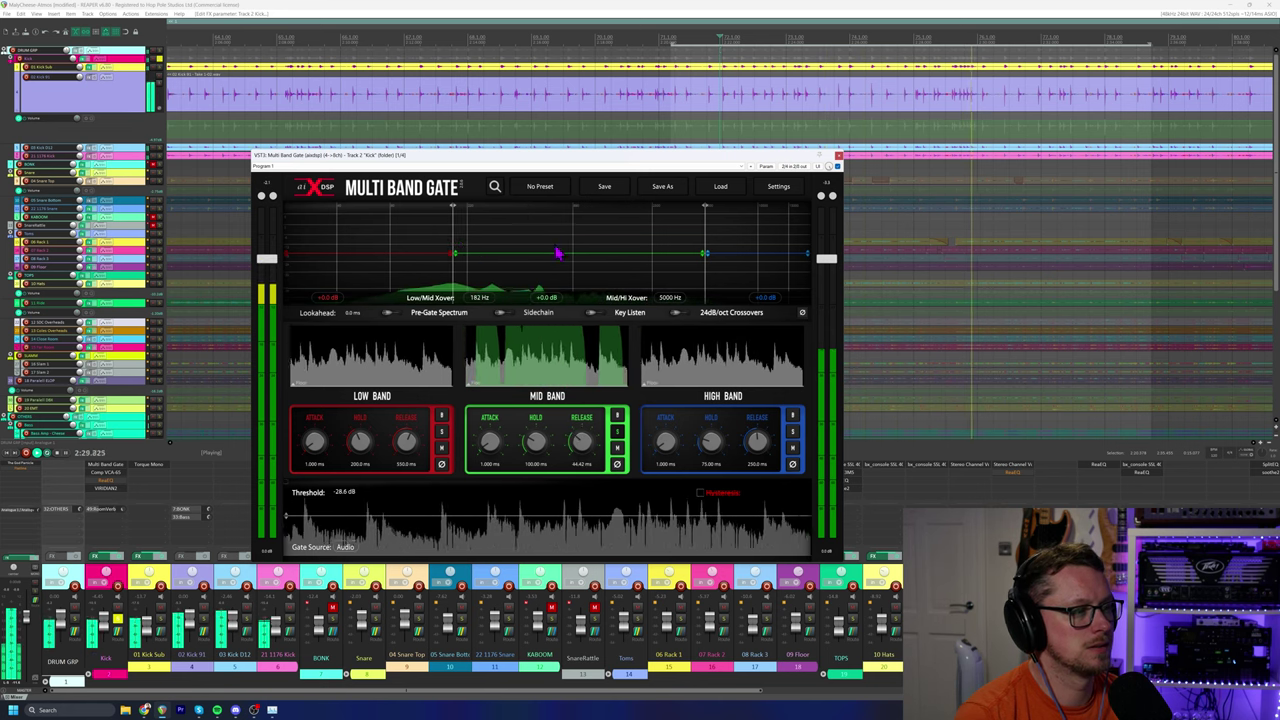
{"action": "left_click_drag", "start_coordinate": [705, 242], "coordinate": [646, 240]}
{"action": "key", "text": "space"}
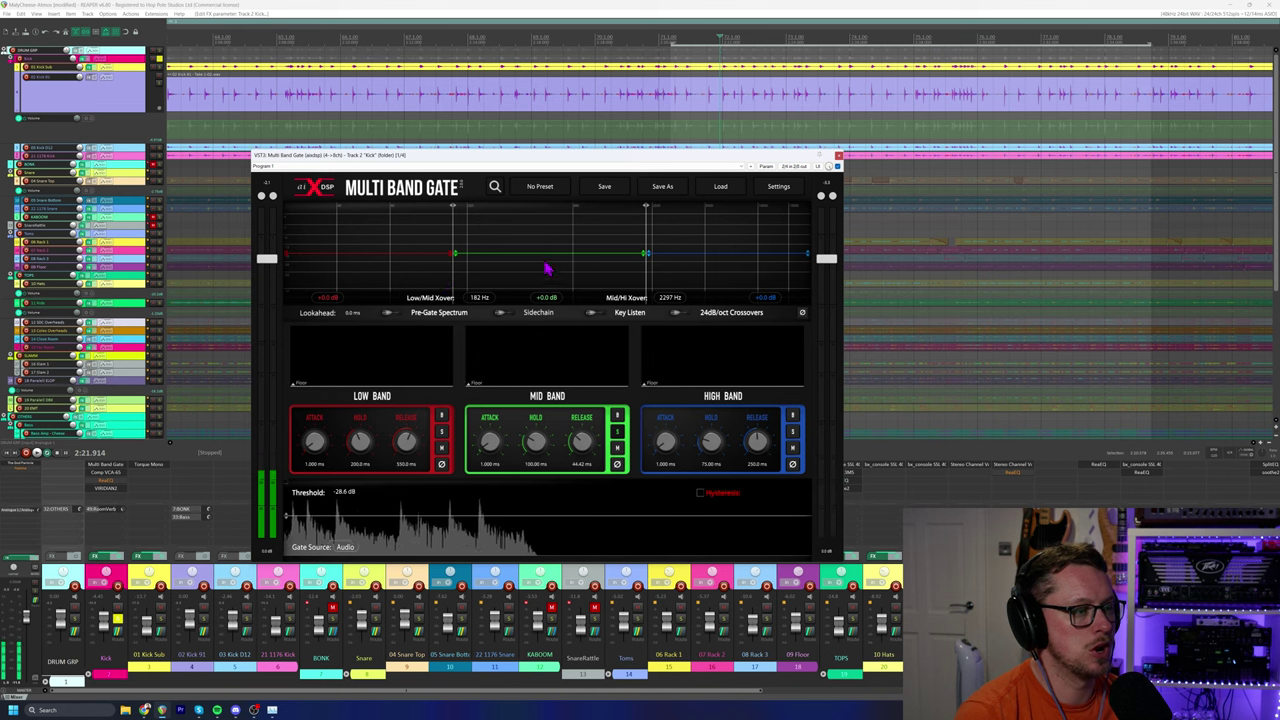
Set the mid band's hold to about 35 ms and its release to about 264 ms, and audition the result.
{"action": "key", "text": "space"}
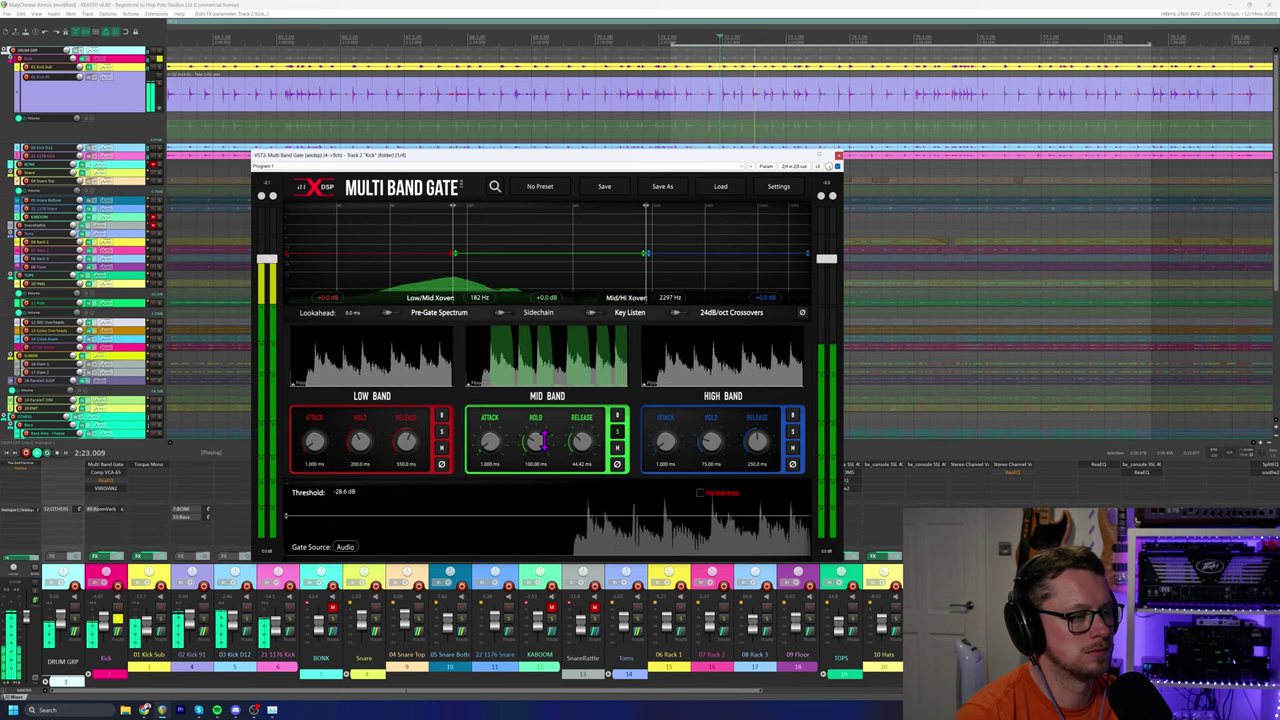
{"action": "left_click_drag", "start_coordinate": [540, 432], "coordinate": [599, 425]}
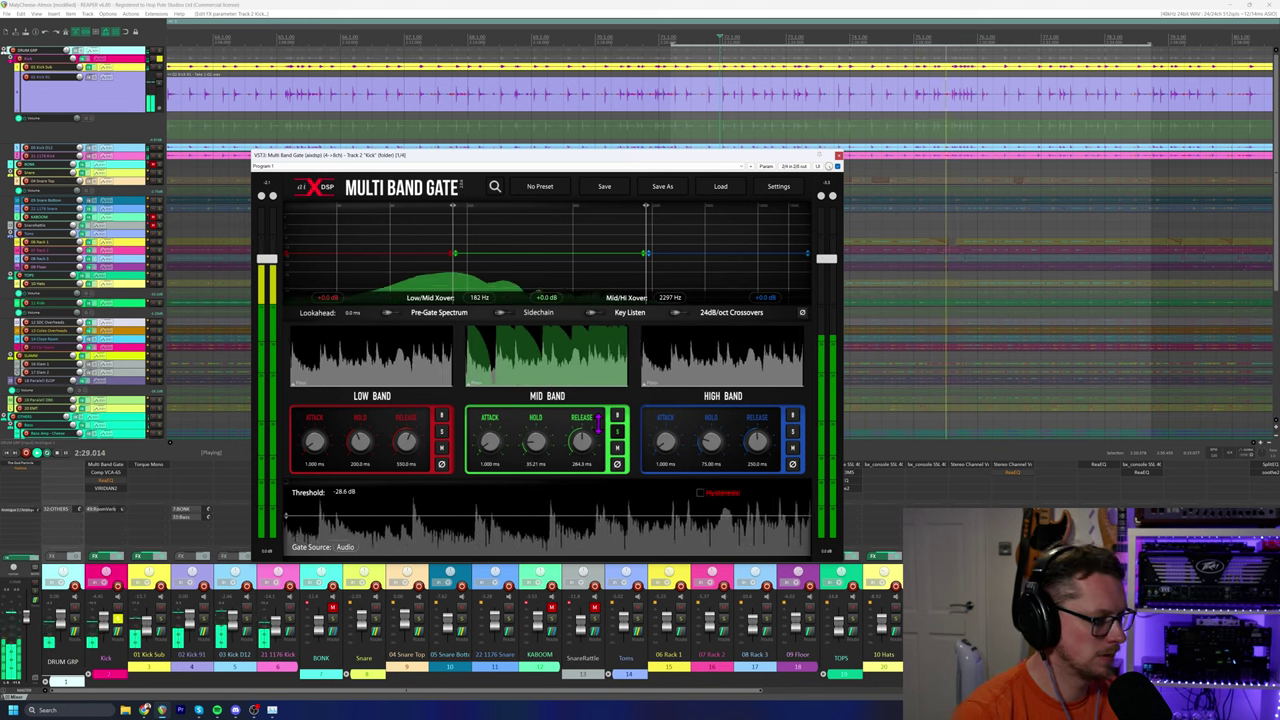
{"action": "key", "text": "space"}
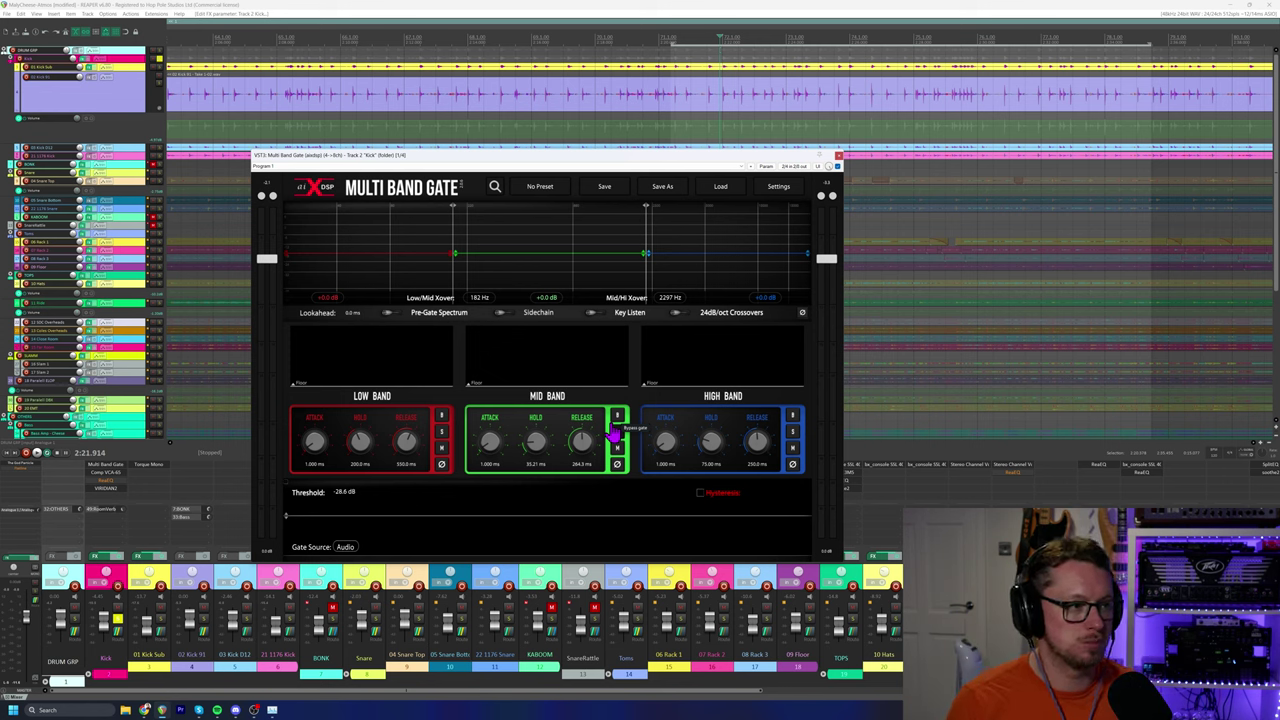
{"action": "key", "text": "space"}
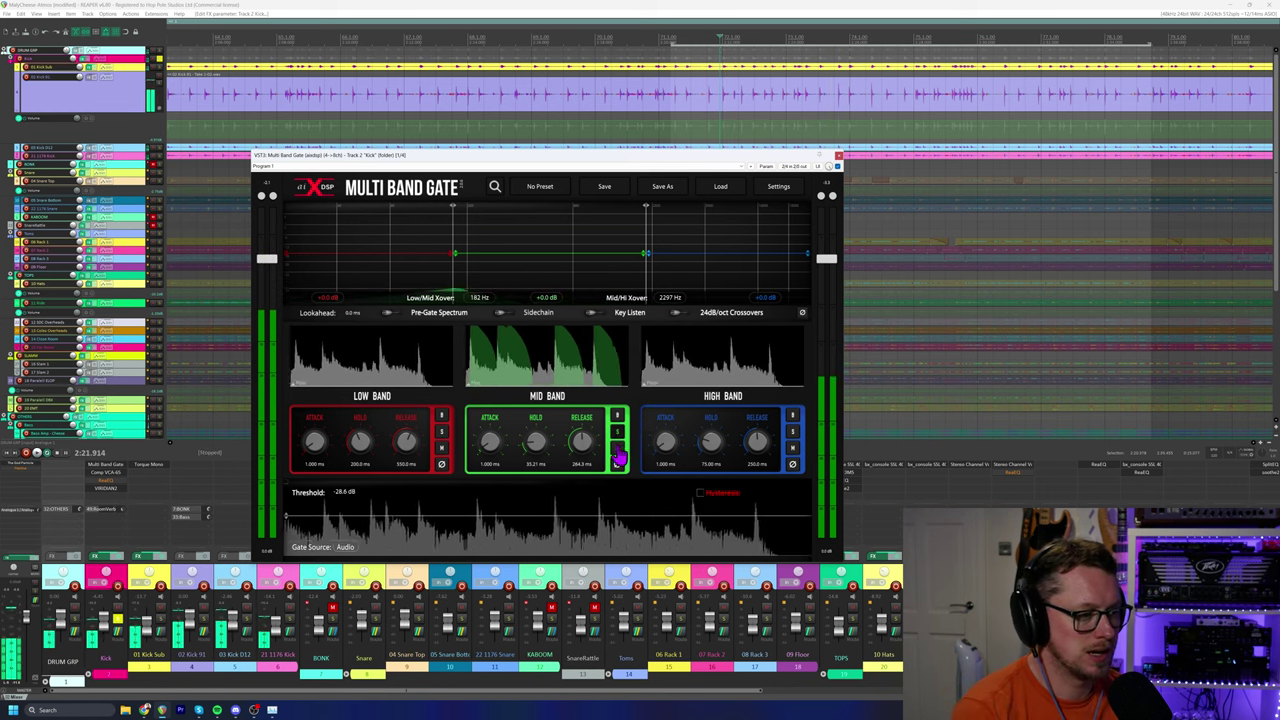
{"action": "key", "text": "space"}
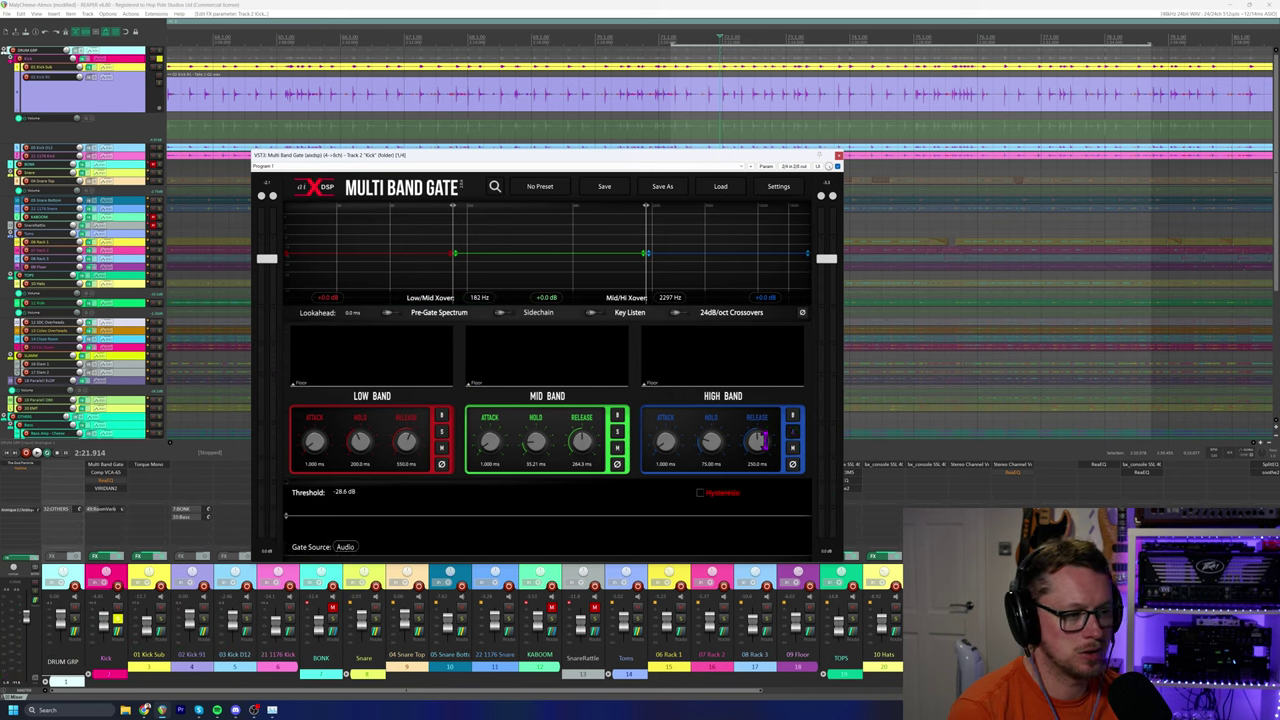
While auditioning the high band, set its hold to about 34 ms and its release to about 119 ms.
{"action": "key", "text": "space"}
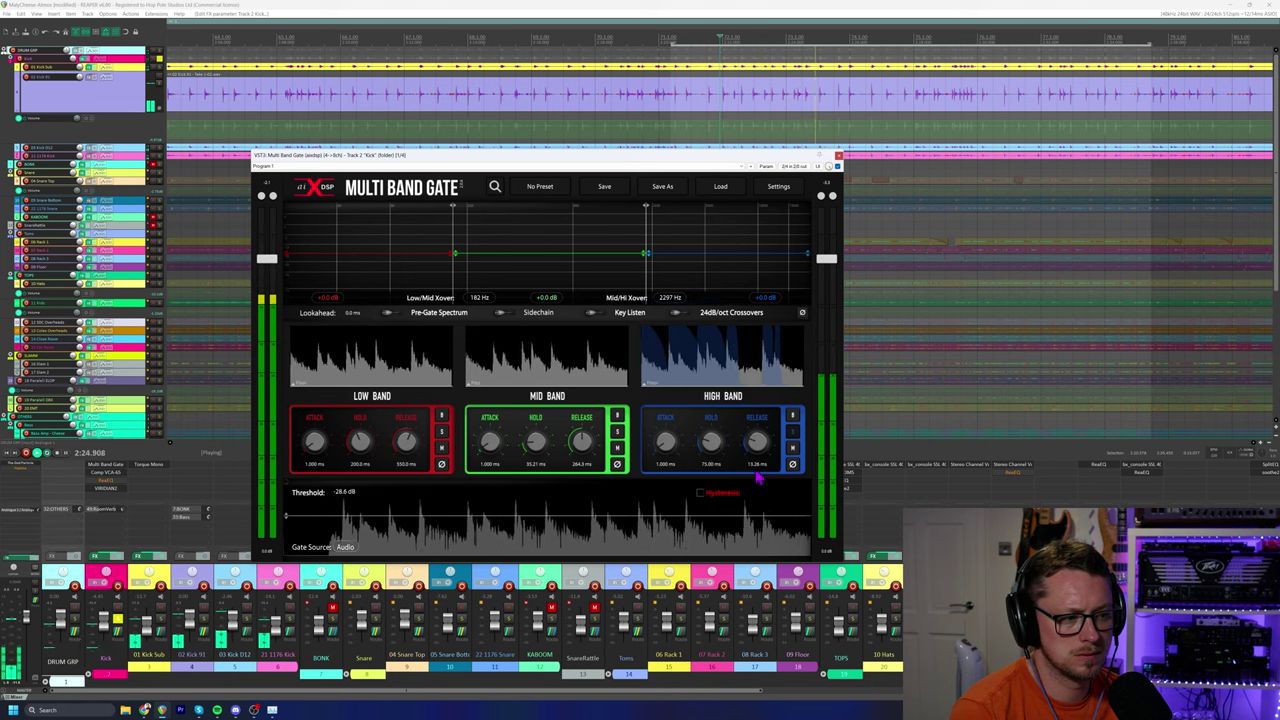
{"action": "left_click_drag", "start_coordinate": [712, 432], "coordinate": [747, 432]}
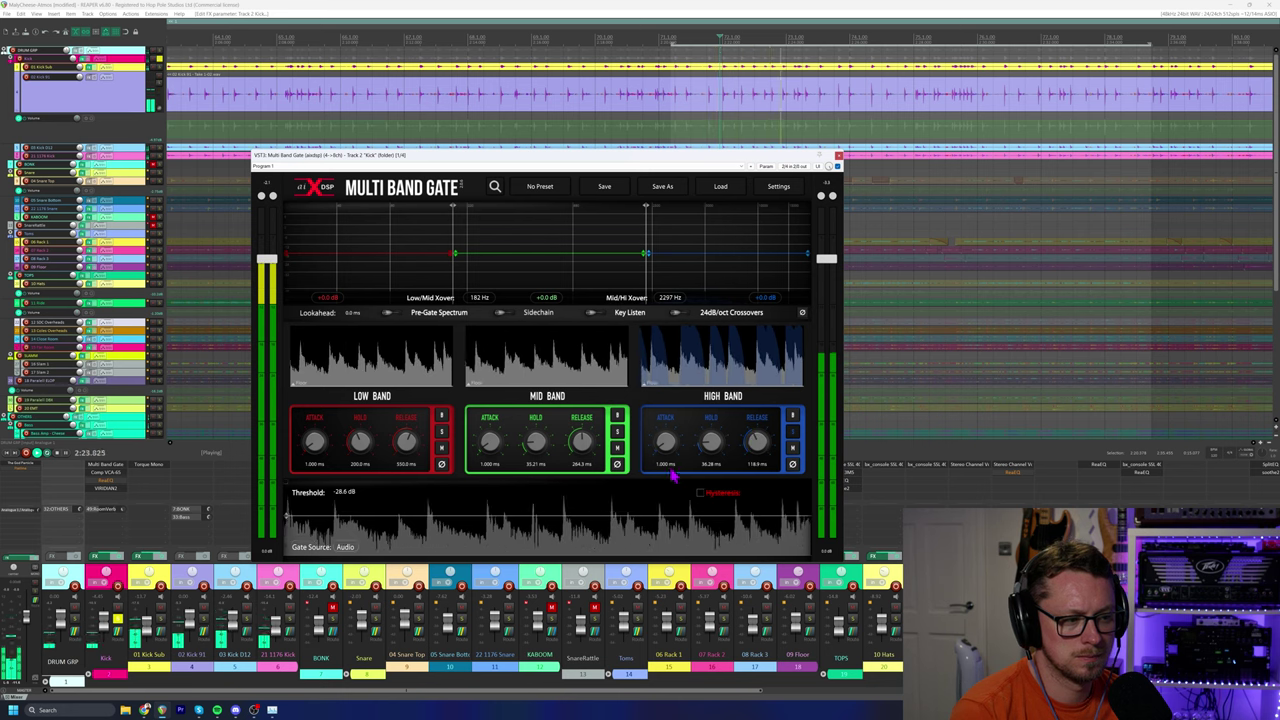
{"action": "key", "text": "space"}
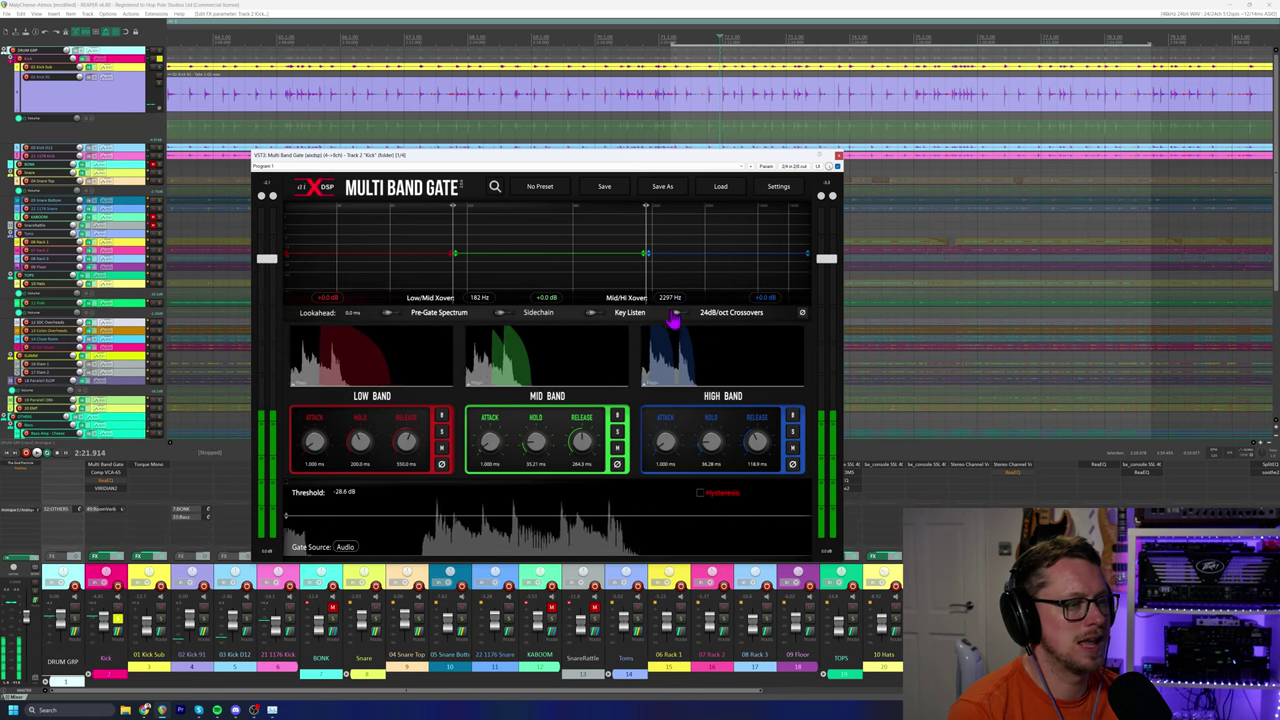
Enable Key Listen and filter the gate's key signal with a high-pass at 34 Hz and a low-pass at 424 Hz.
{"action": "left_click", "coordinate": [679, 313]}
{"action": "left_click", "coordinate": [596, 313]}
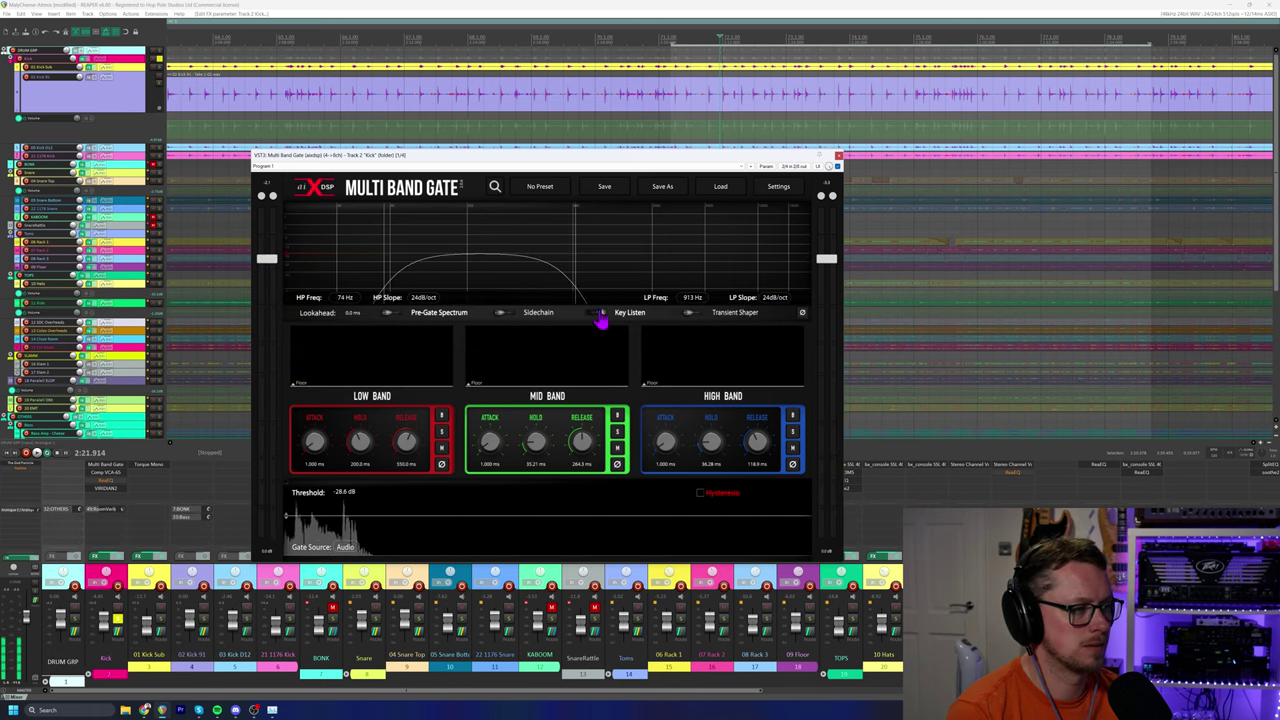
{"action": "key", "text": "space"}
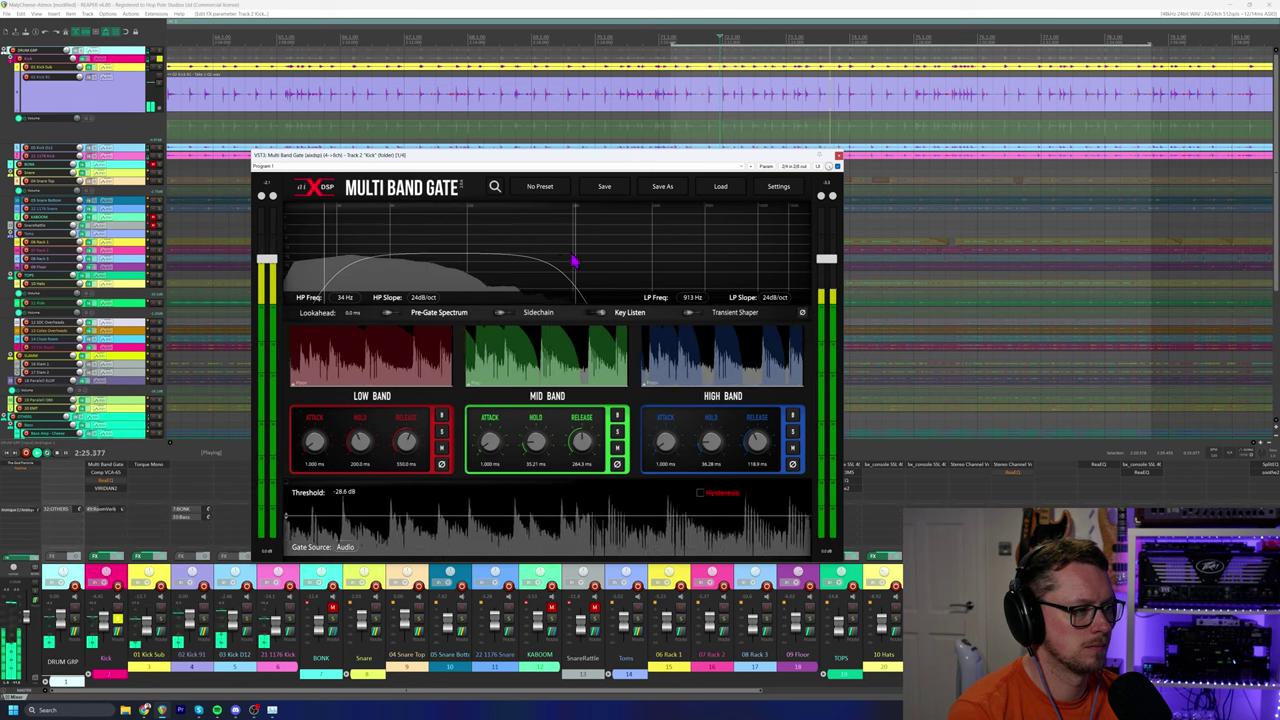
{"action": "left_click_drag", "start_coordinate": [574, 261], "coordinate": [526, 253]}
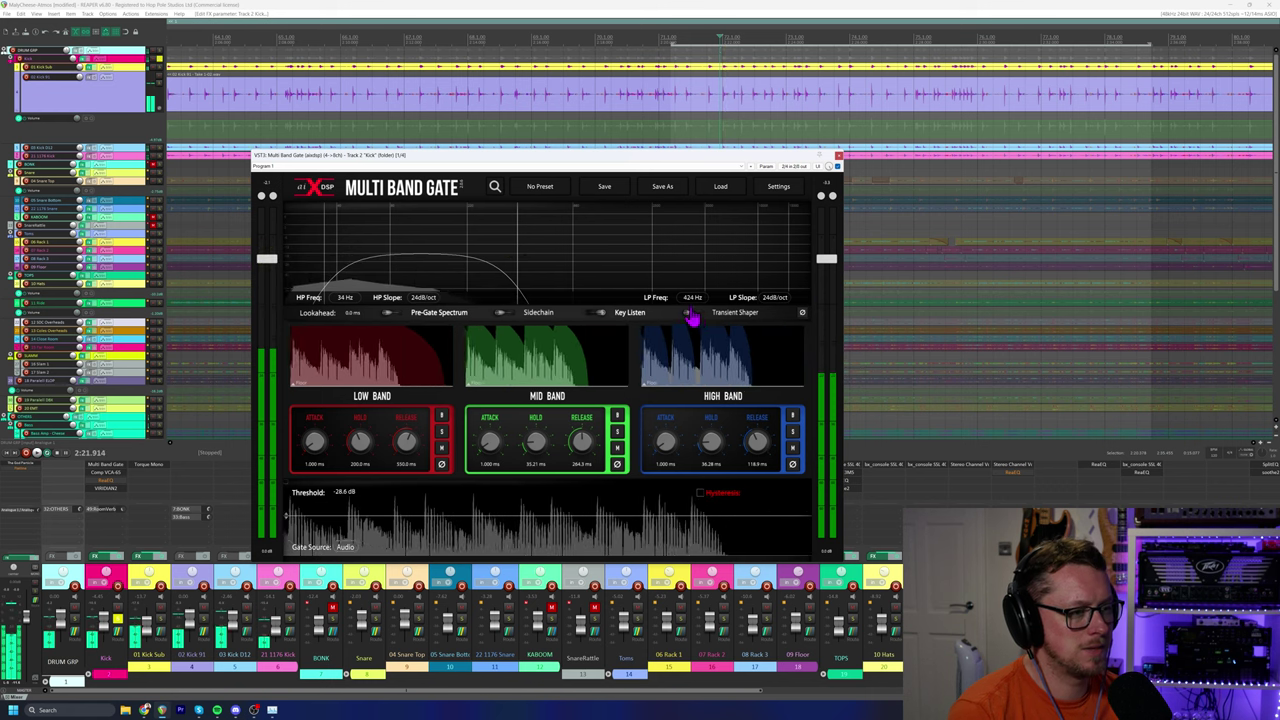
Shape the key signal's transients with +3.00 dB attack and -3.10 dB sustain, and set its high-pass to 43 Hz.
{"action": "key", "text": "space"}
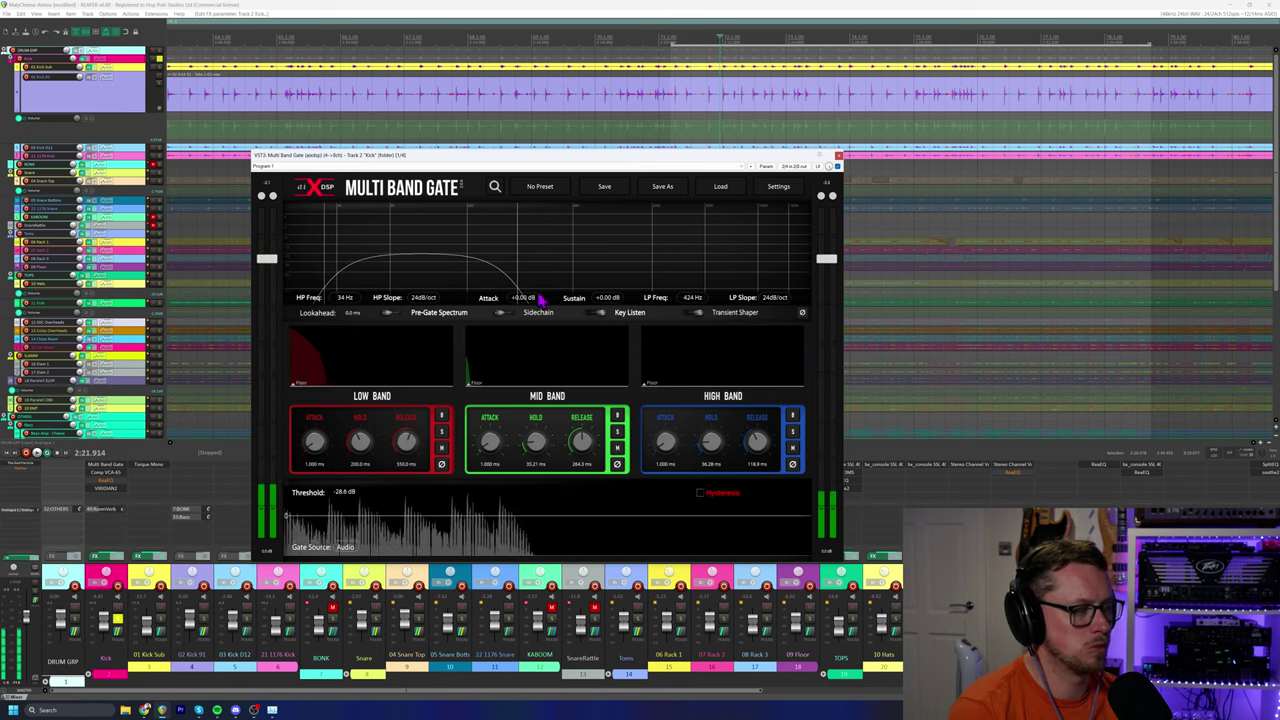
{"action": "key", "text": "space"}
{"action": "left_click_drag", "start_coordinate": [614, 297], "coordinate": [614, 305]}
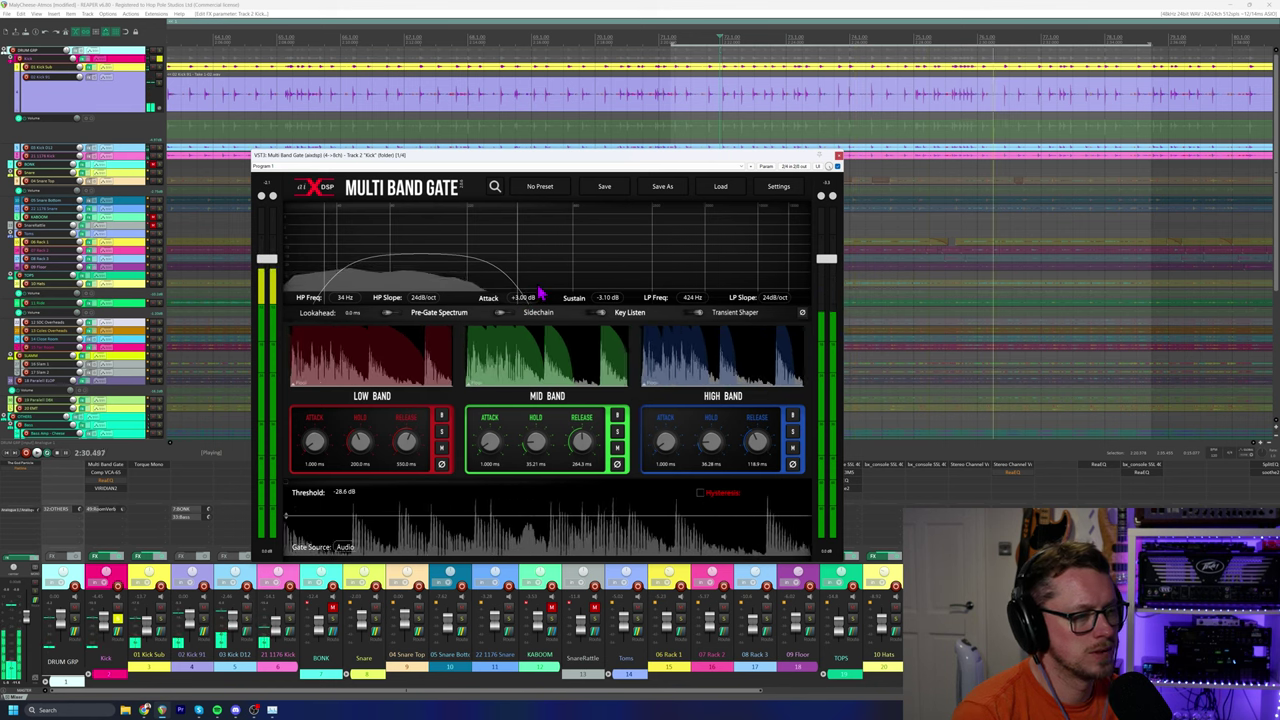
{"action": "key", "text": "space"}
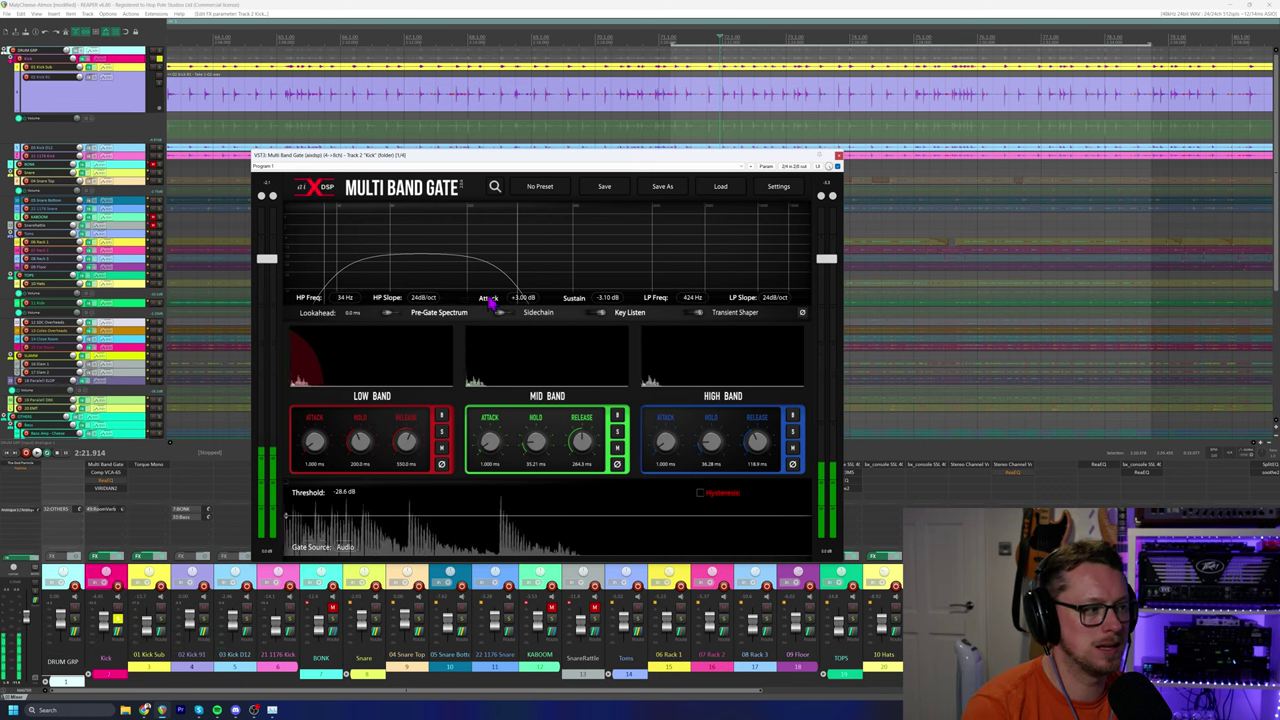
{"action": "key", "text": "space"}
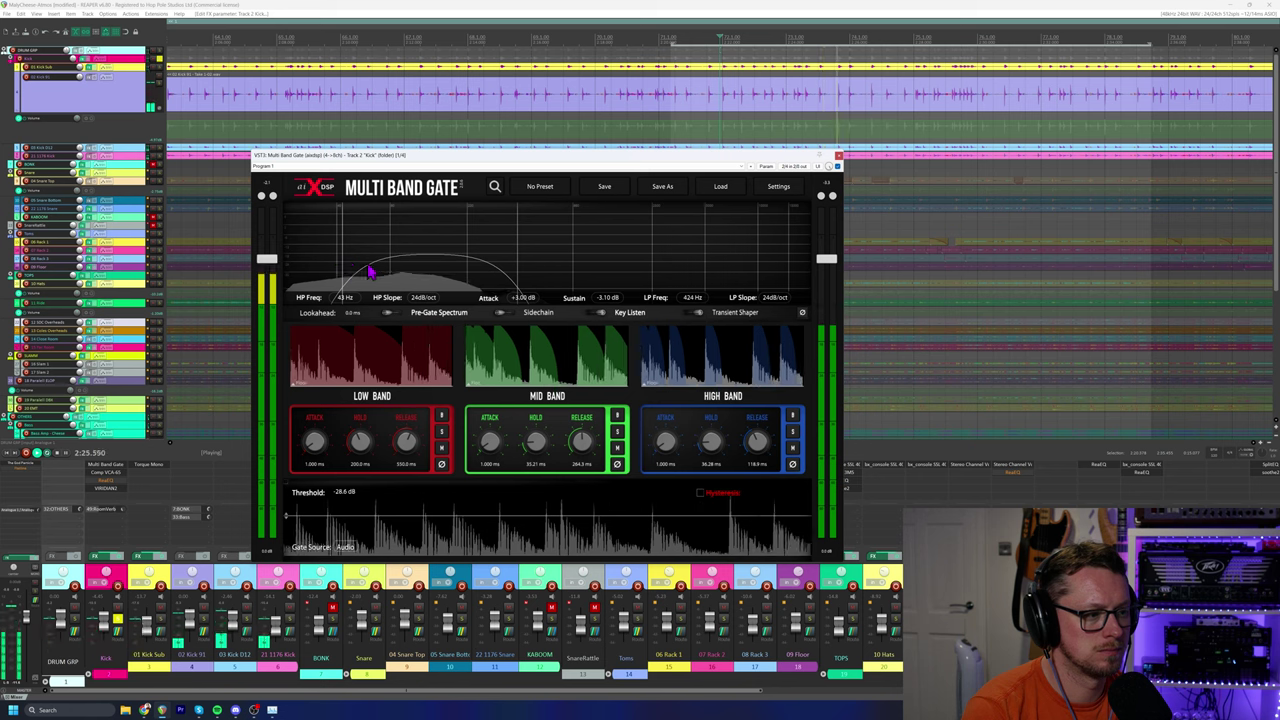
{"action": "key", "text": "space"}
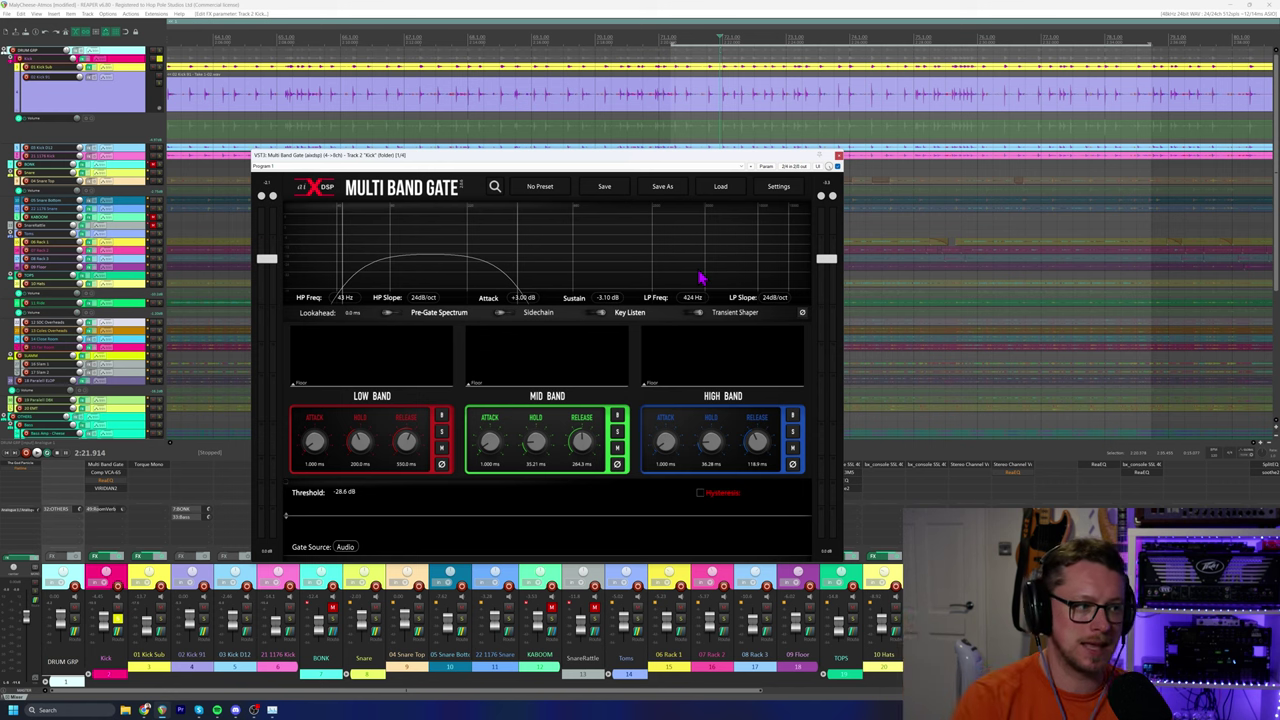
With Key Listen off and the low band muted, set the mid band's release to 166.2 ms and the high band's to about 37 ms.
{"action": "left_click", "coordinate": [598, 313]}
{"action": "key", "text": "space"}
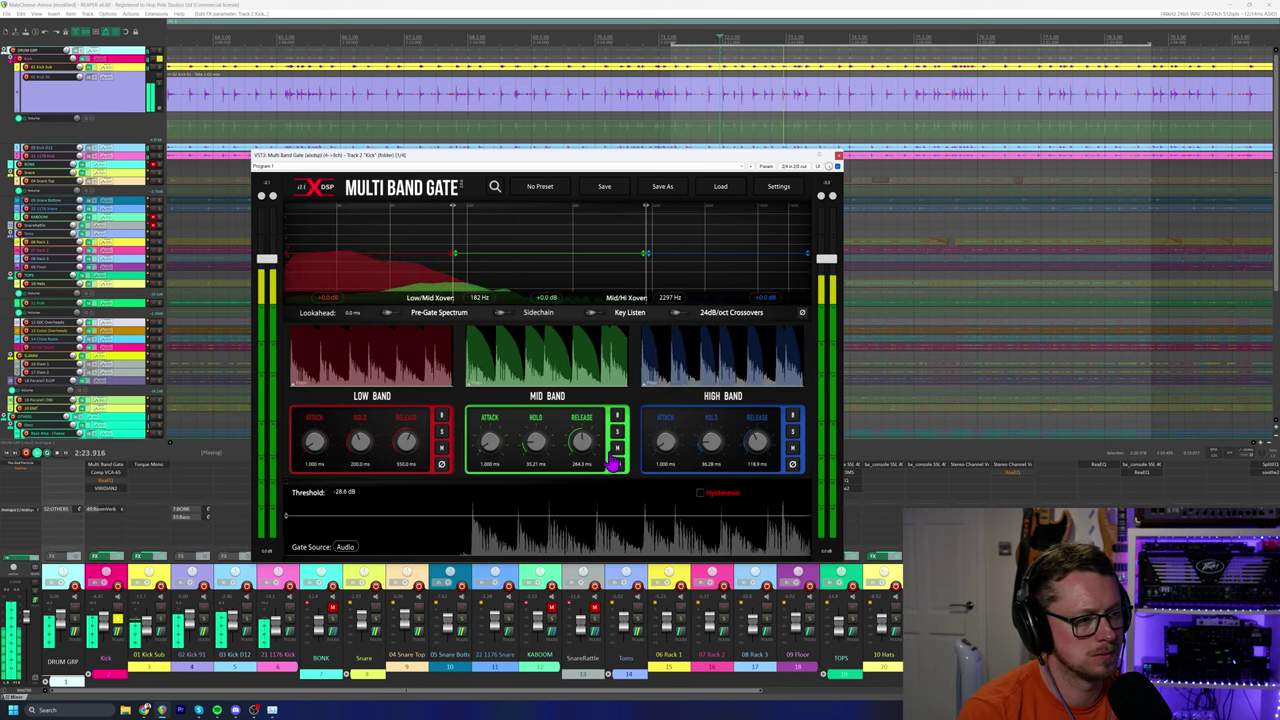
{"action": "left_click", "coordinate": [441, 418]}
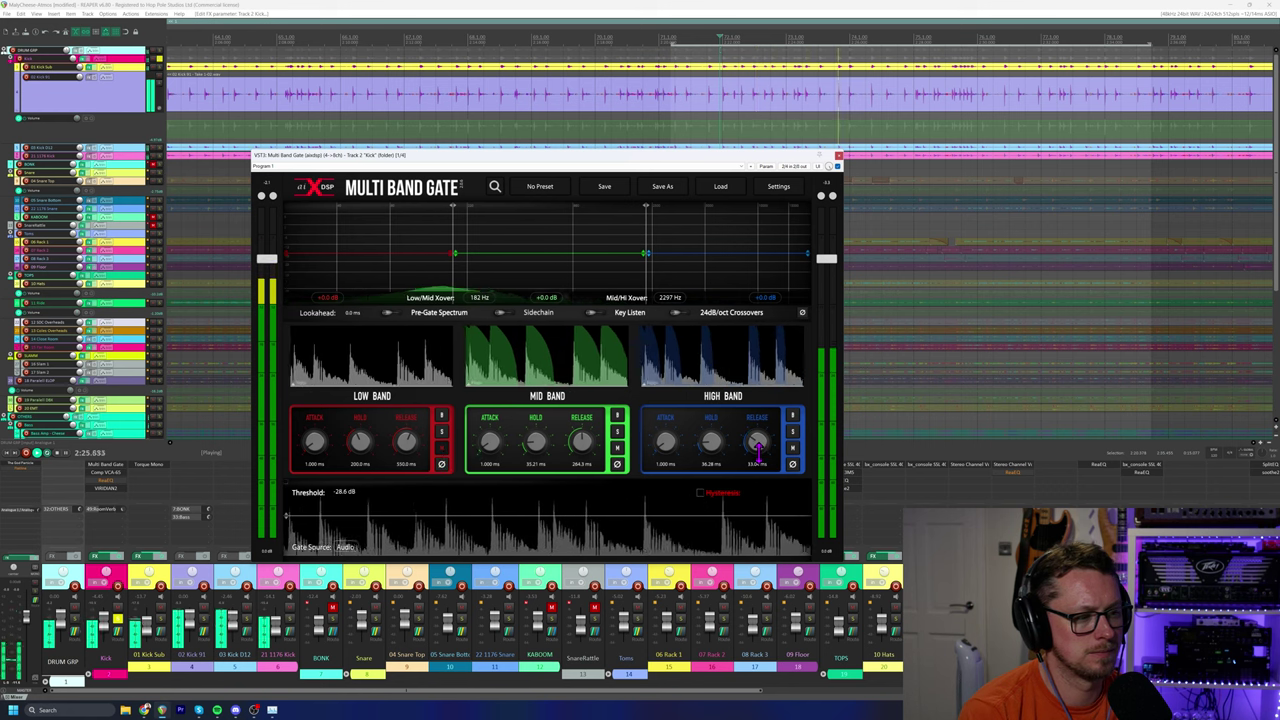
{"action": "left_click_drag", "start_coordinate": [581, 440], "coordinate": [580, 443]}
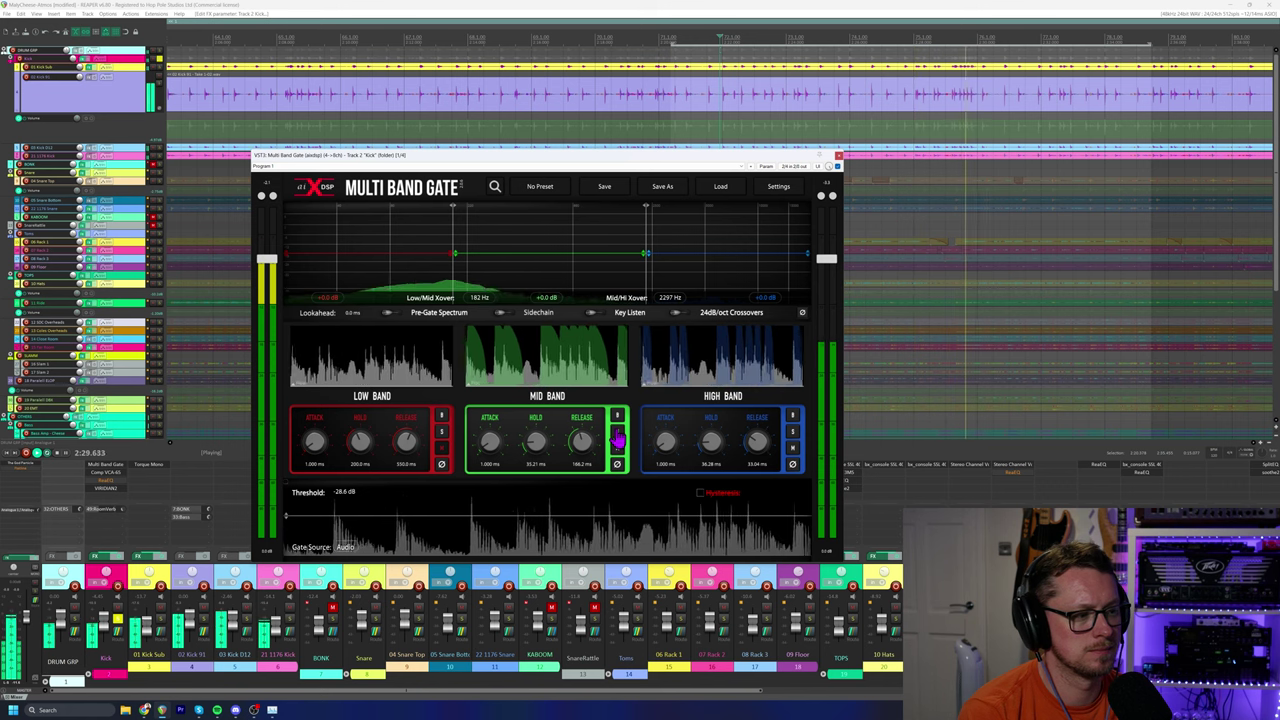
{"action": "key", "text": "space"}
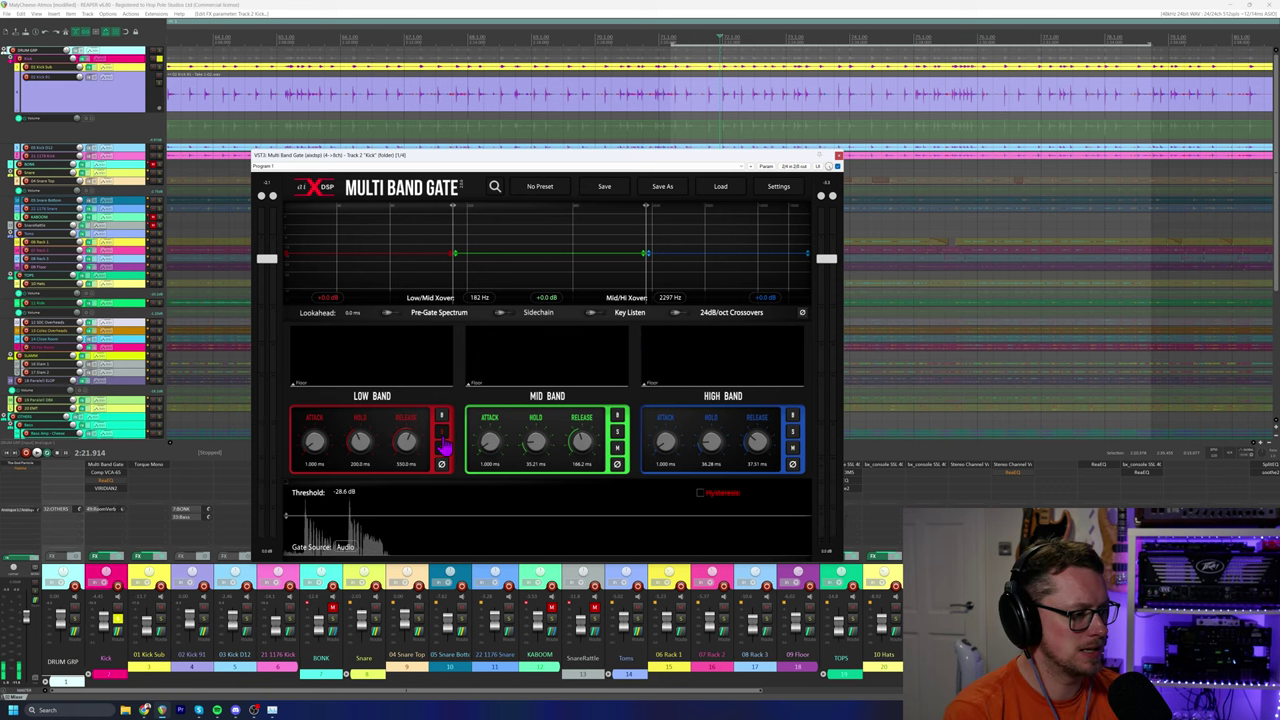
Audition the soloed low band and set the gate's lookahead to about 4.8 ms.
{"action": "key", "text": "space"}
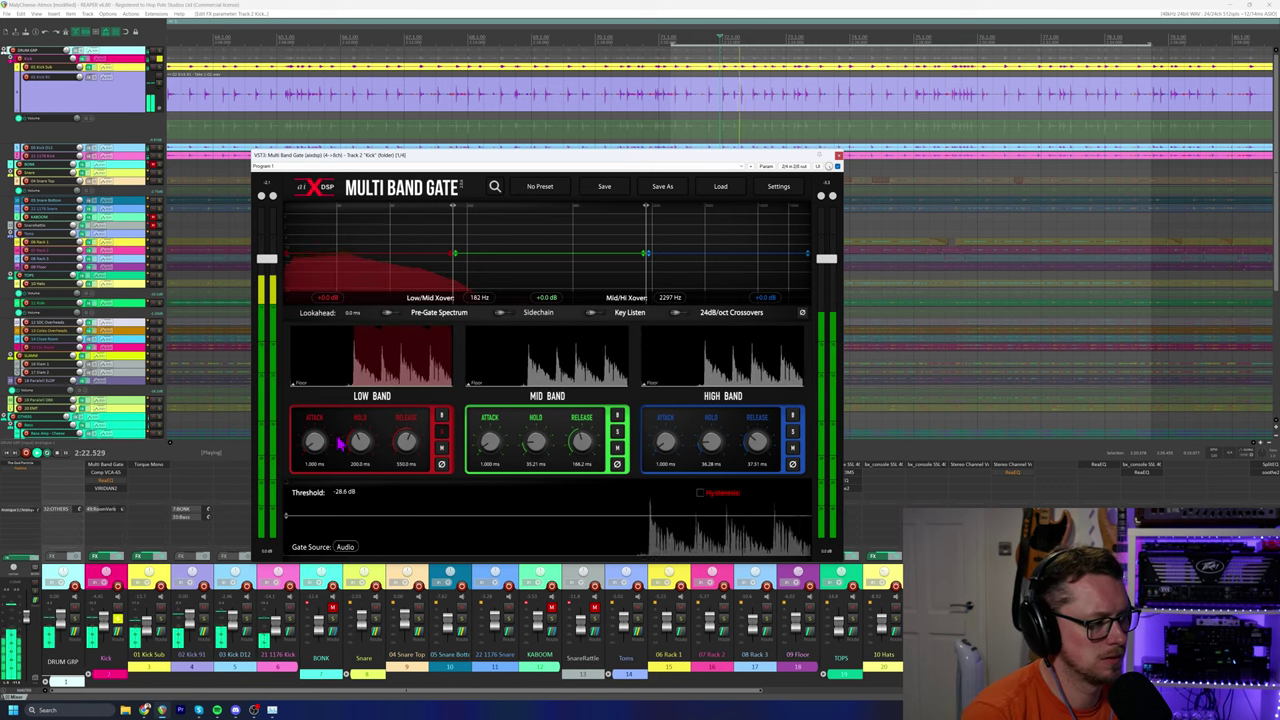
{"action": "key", "text": "space"}
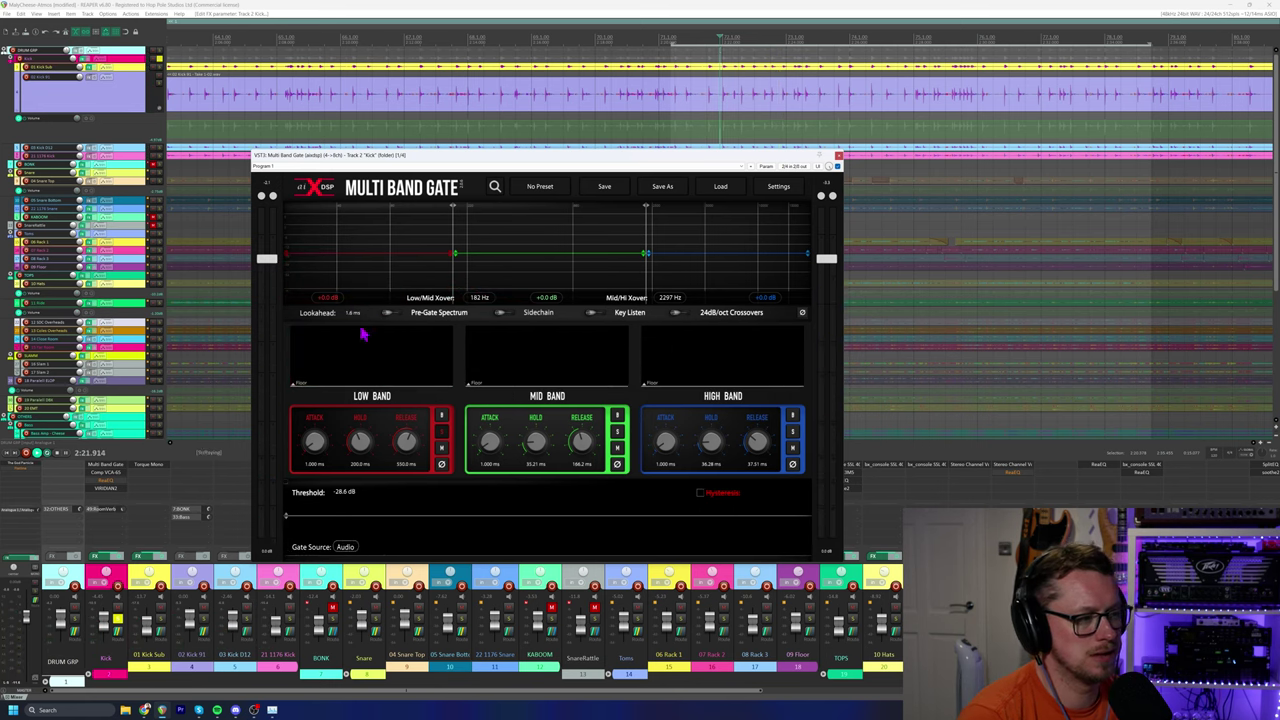
{"action": "key", "text": "space"}
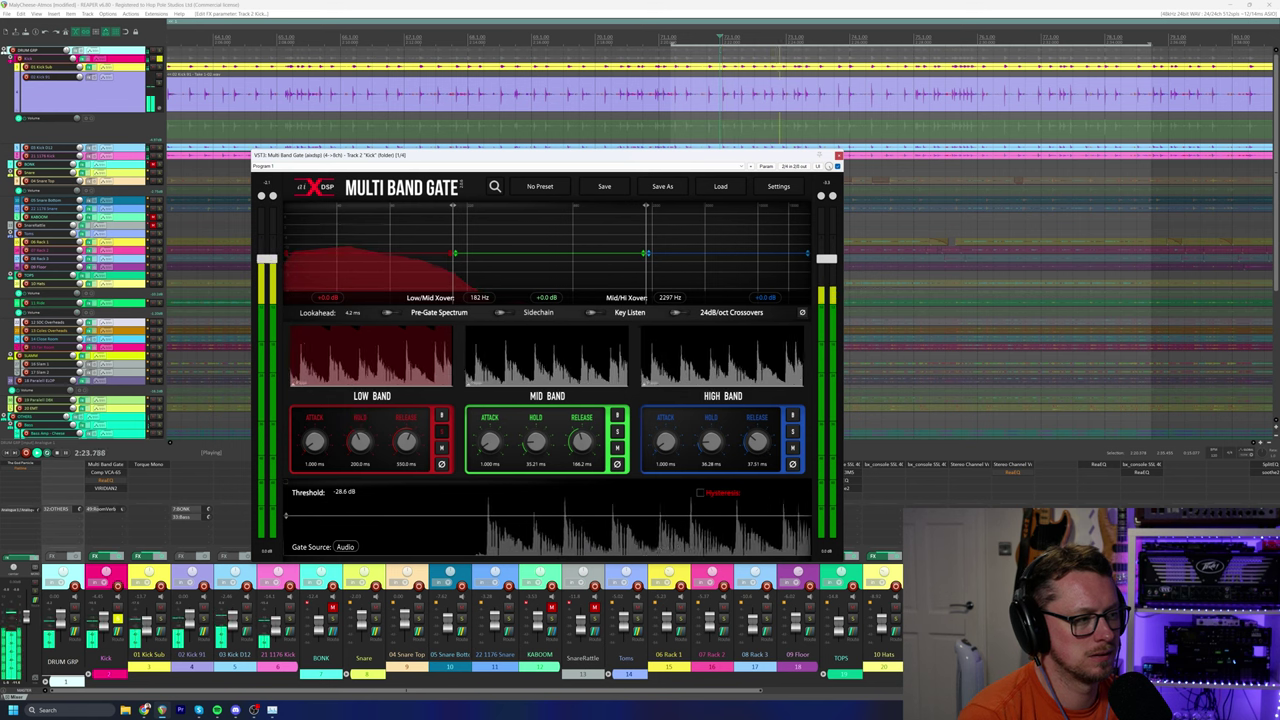
{"action": "left_click_drag", "start_coordinate": [315, 445], "coordinate": [315, 440]}
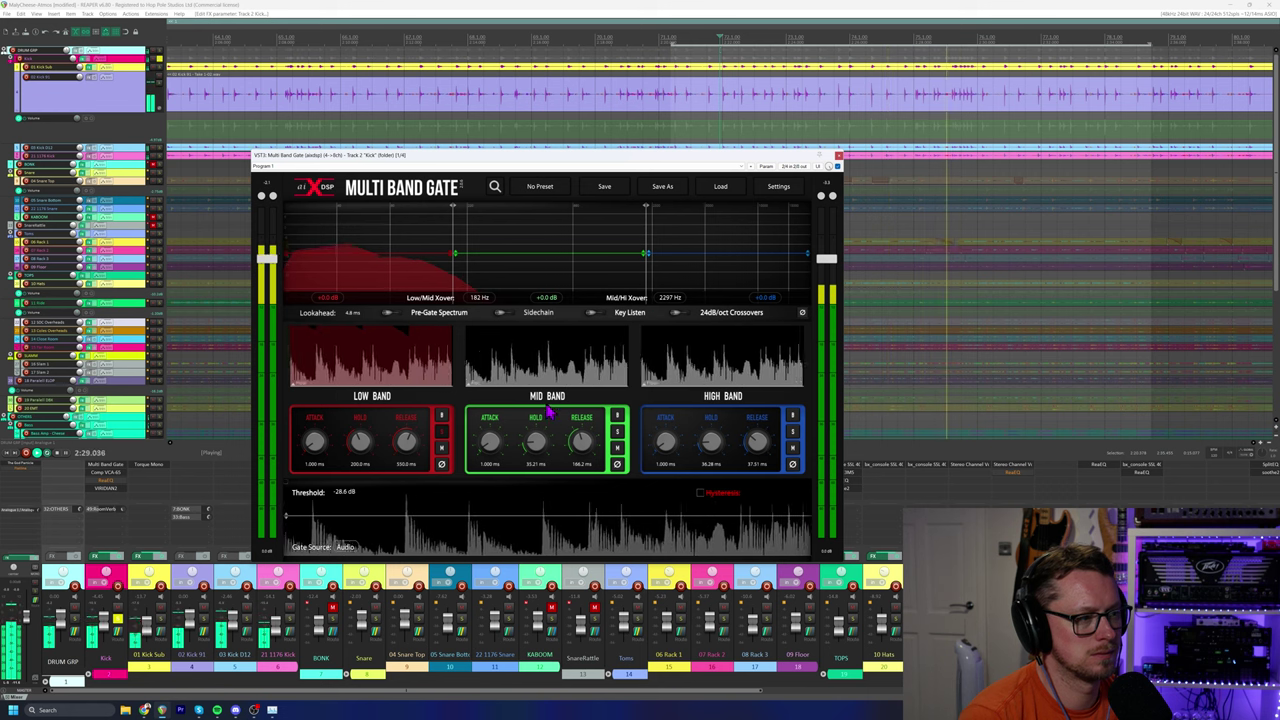
{"action": "key", "text": "space"}
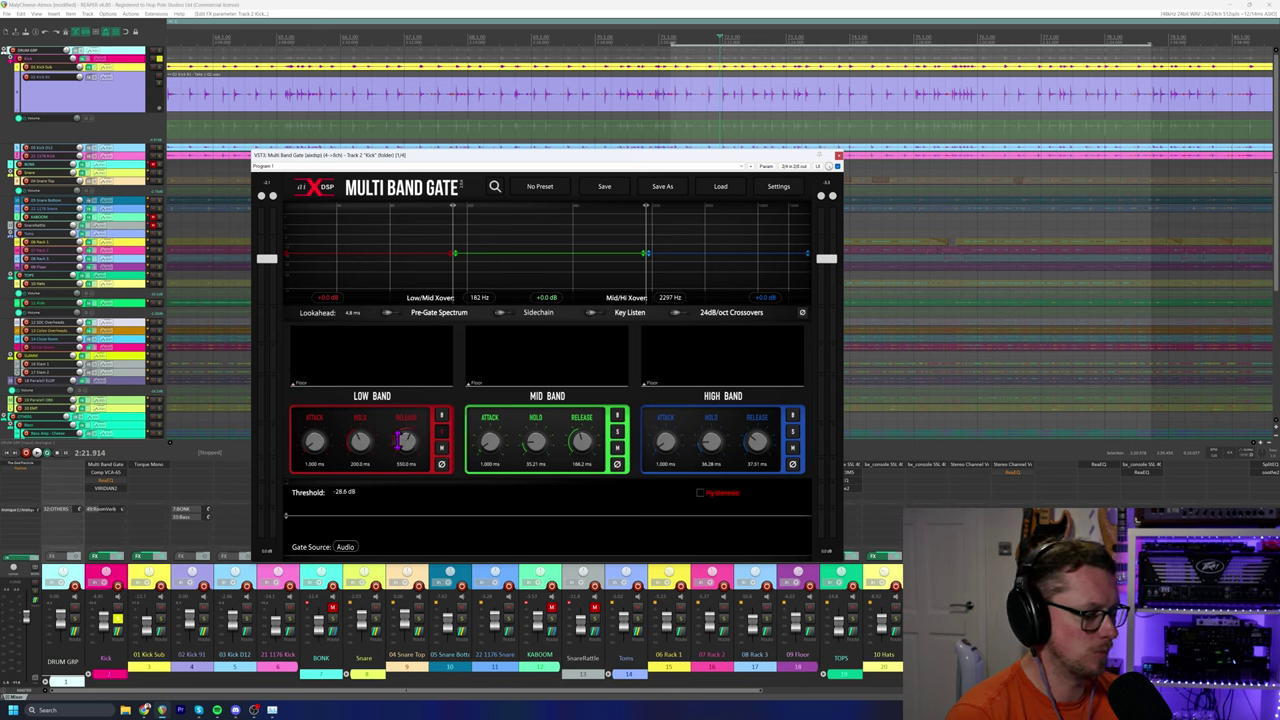
Set the low band's release to about 75 ms and its hold to about 139 ms during playback.
{"action": "key", "text": "space"}
{"action": "left_click_drag", "start_coordinate": [409, 440], "coordinate": [410, 452]}
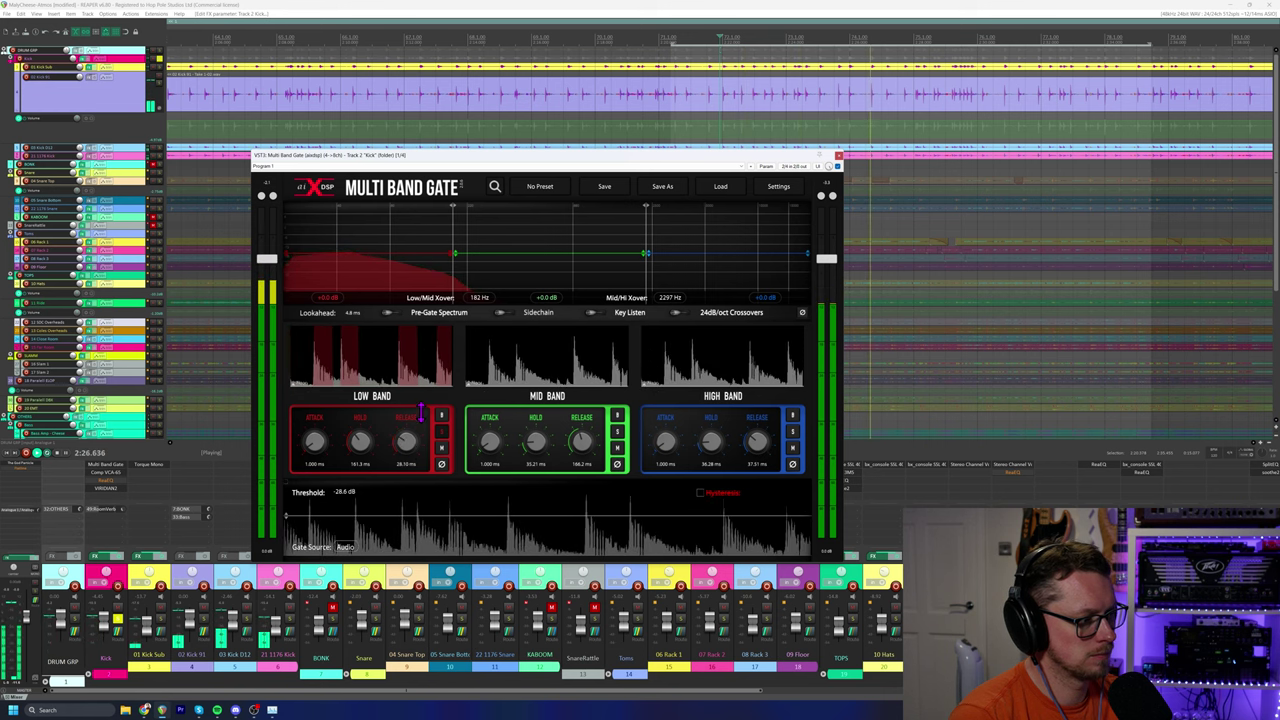
{"action": "left_click_drag", "start_coordinate": [421, 400], "coordinate": [421, 402]}
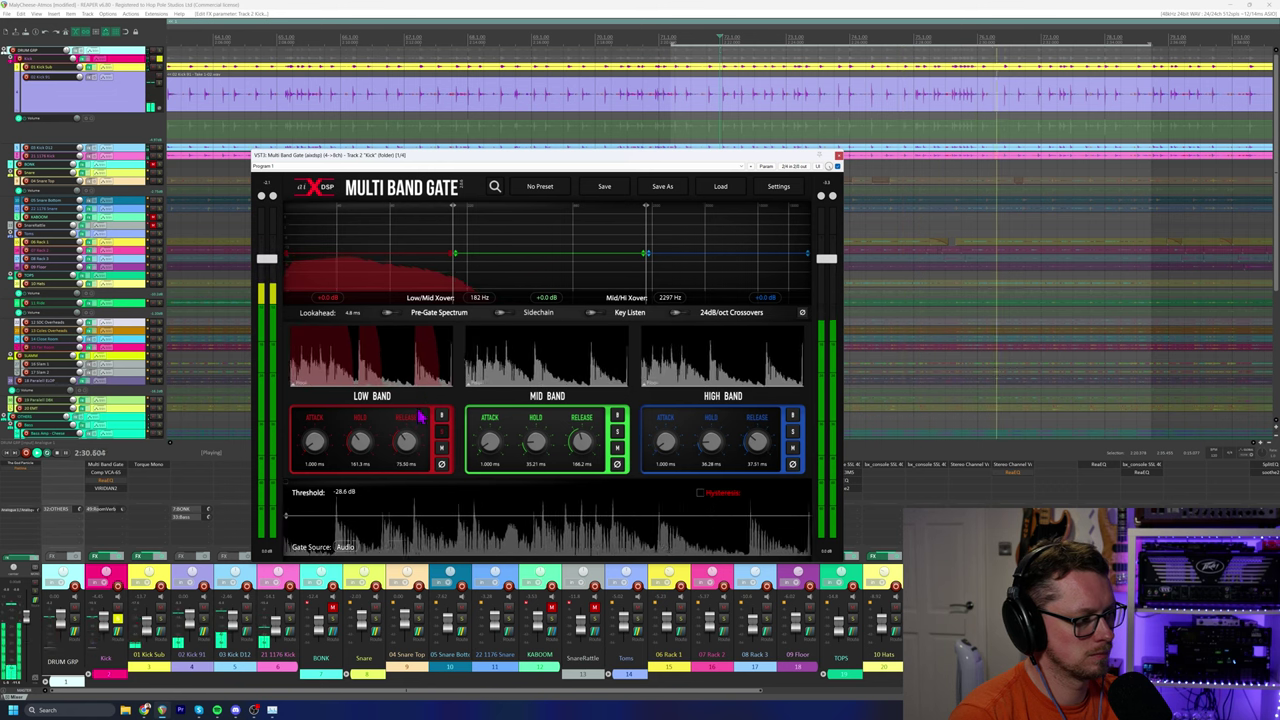
{"action": "left_click_drag", "start_coordinate": [361, 441], "coordinate": [361, 442]}
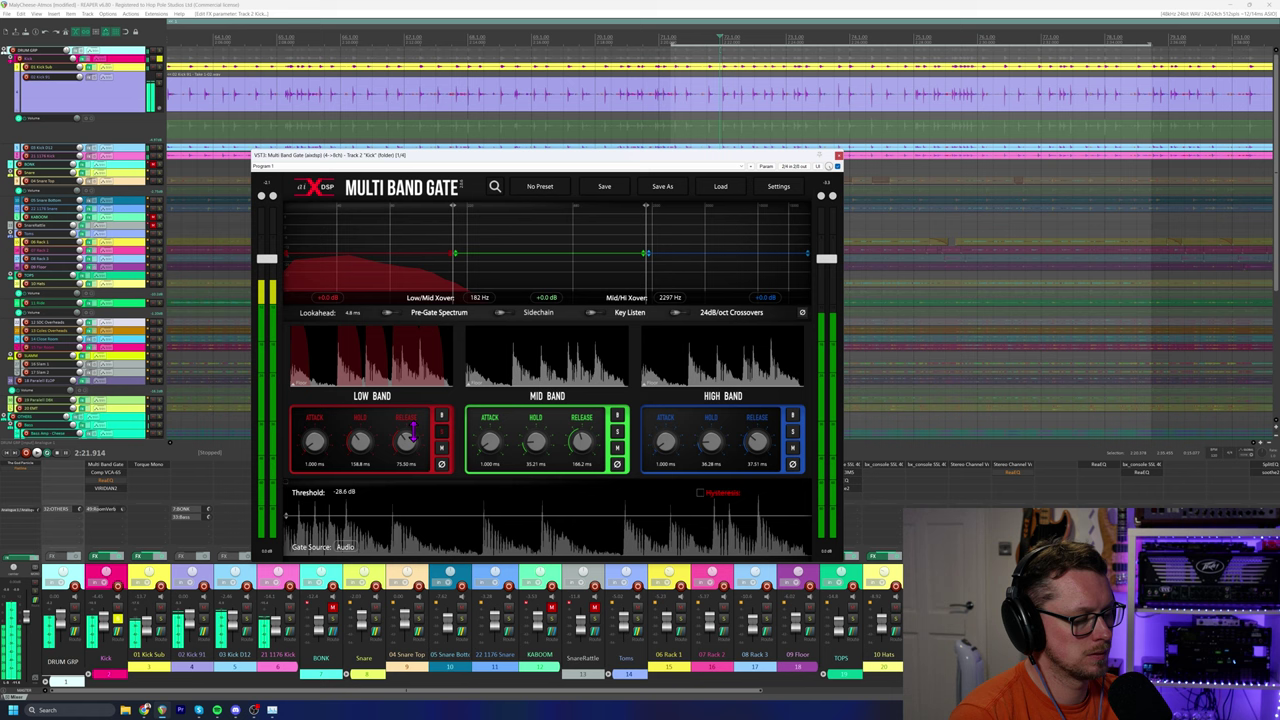
Take the gate's low band out of solo and compare the soloed kick with the gate bypassed and active.
{"action": "key", "text": "space"}
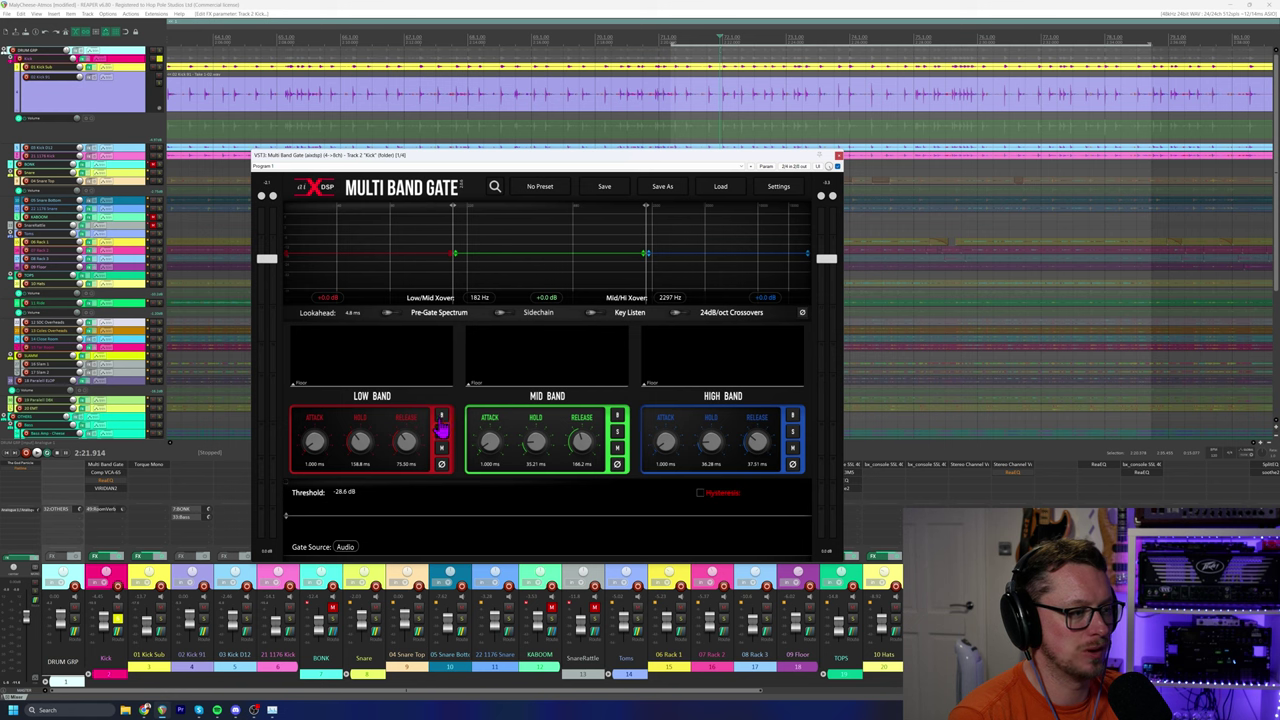
{"action": "key", "text": "space"}
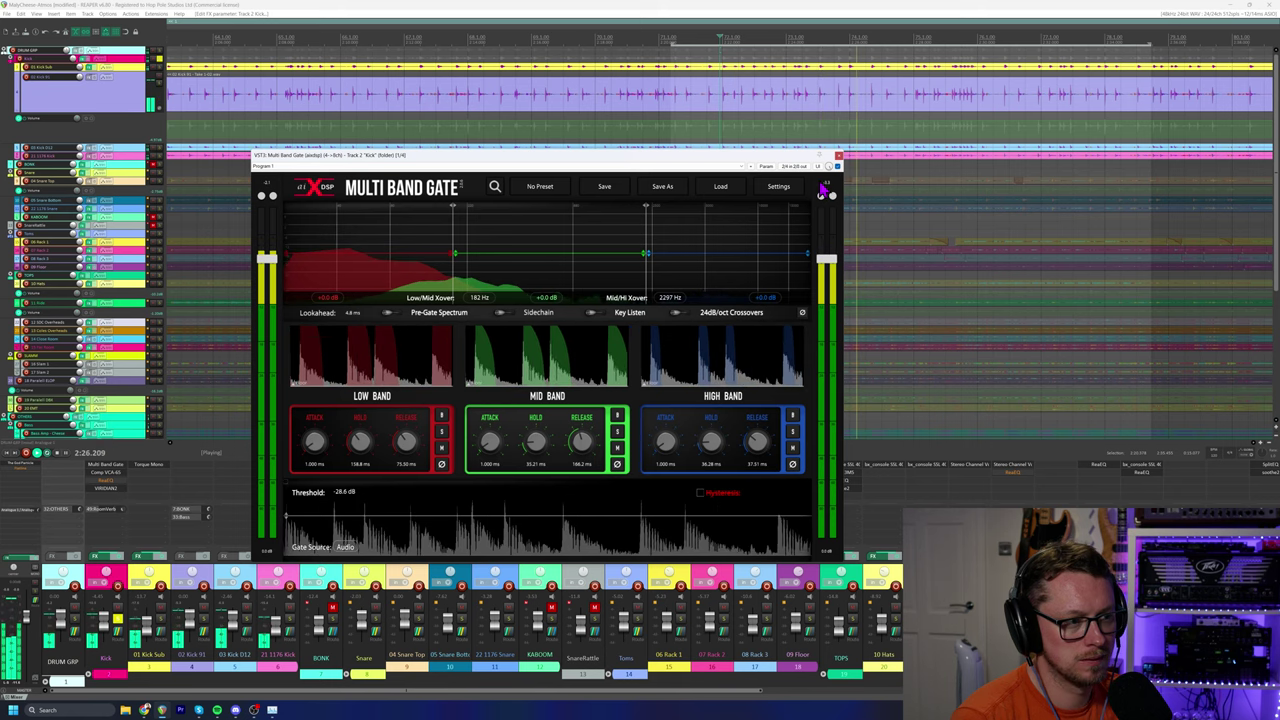
{"action": "left_click", "coordinate": [836, 168]}
{"action": "key", "text": "space"}
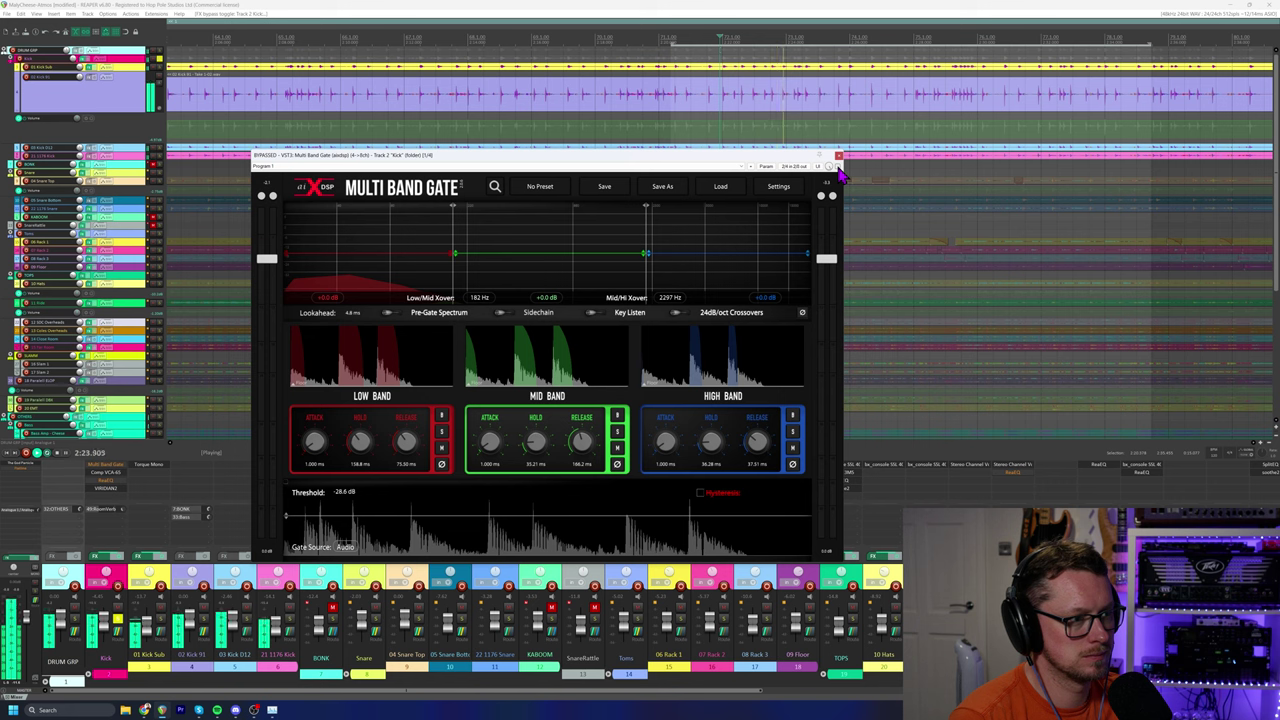
{"action": "left_click", "coordinate": [838, 170]}
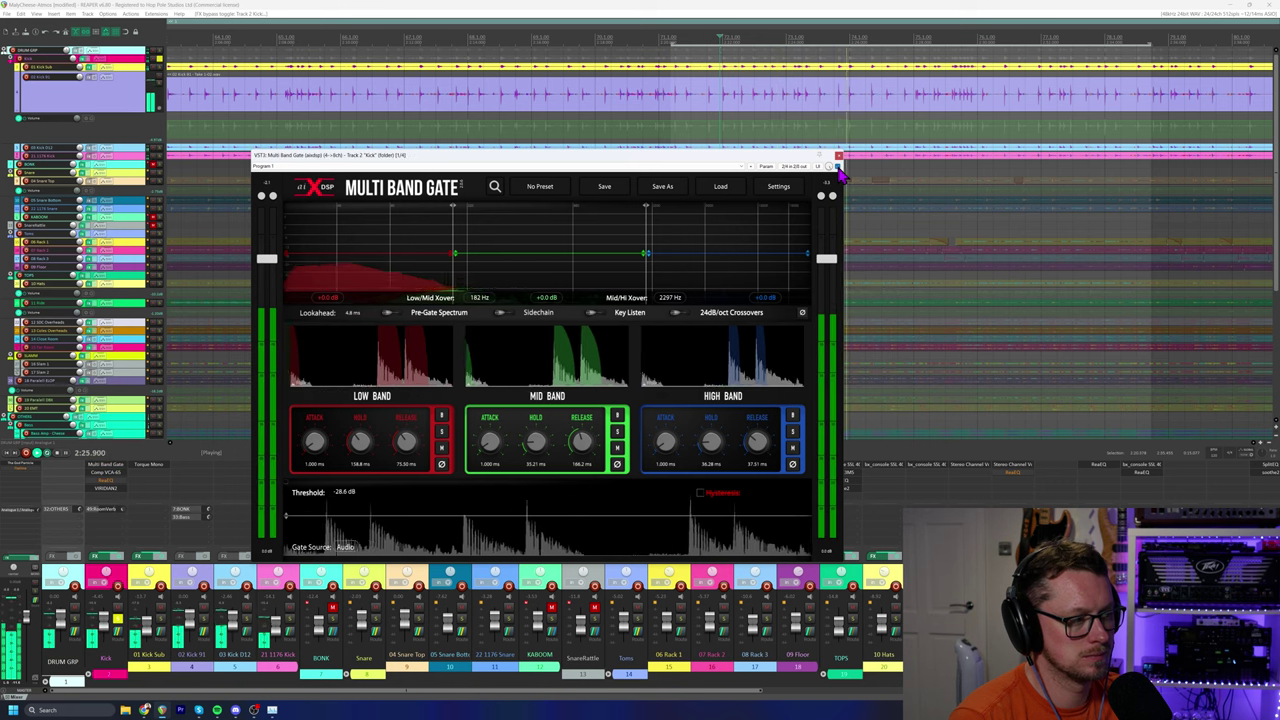
{"action": "key", "text": "space"}
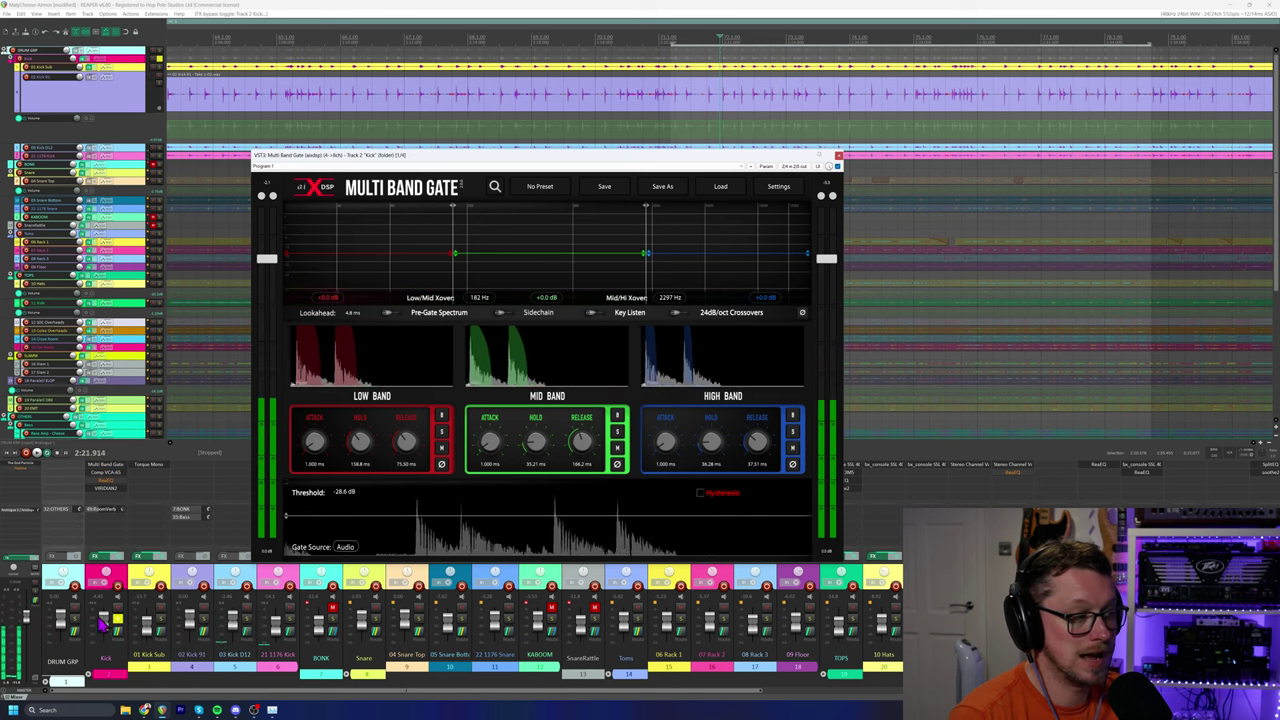
Compare the gate bypassed and active while the whole mix plays.
{"action": "left_click", "coordinate": [838, 168]}
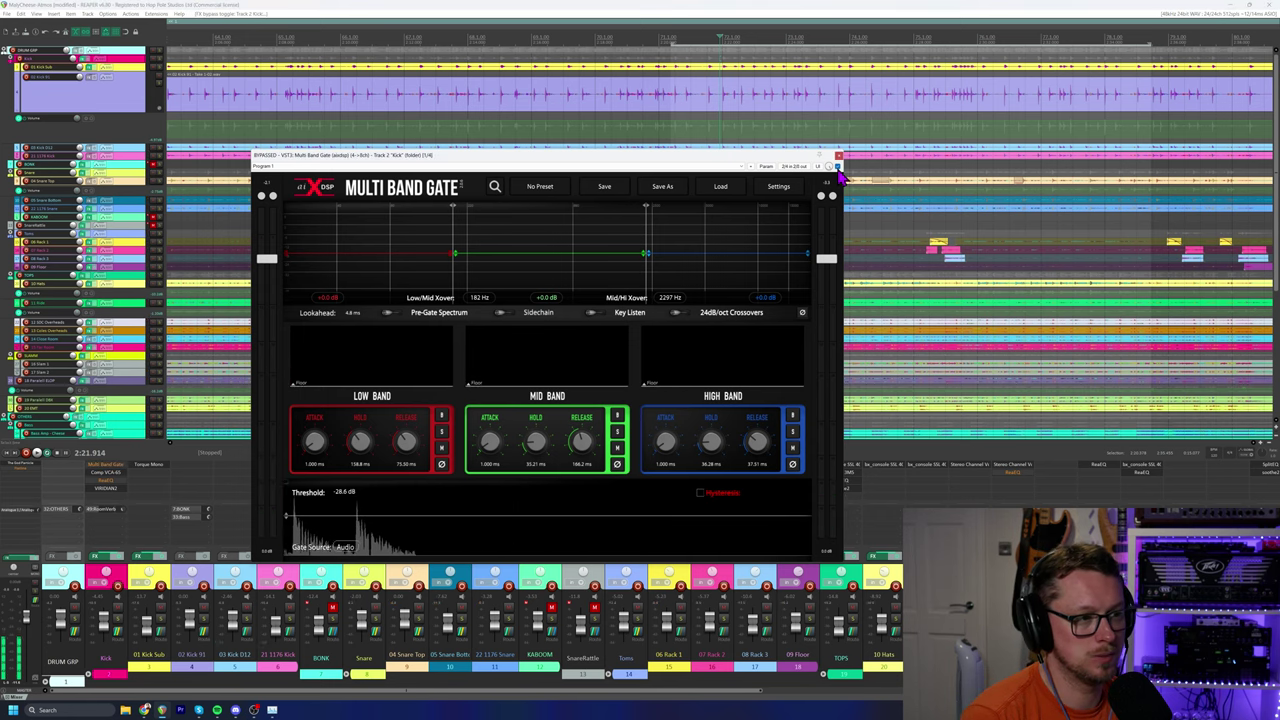
{"action": "key", "text": "space"}
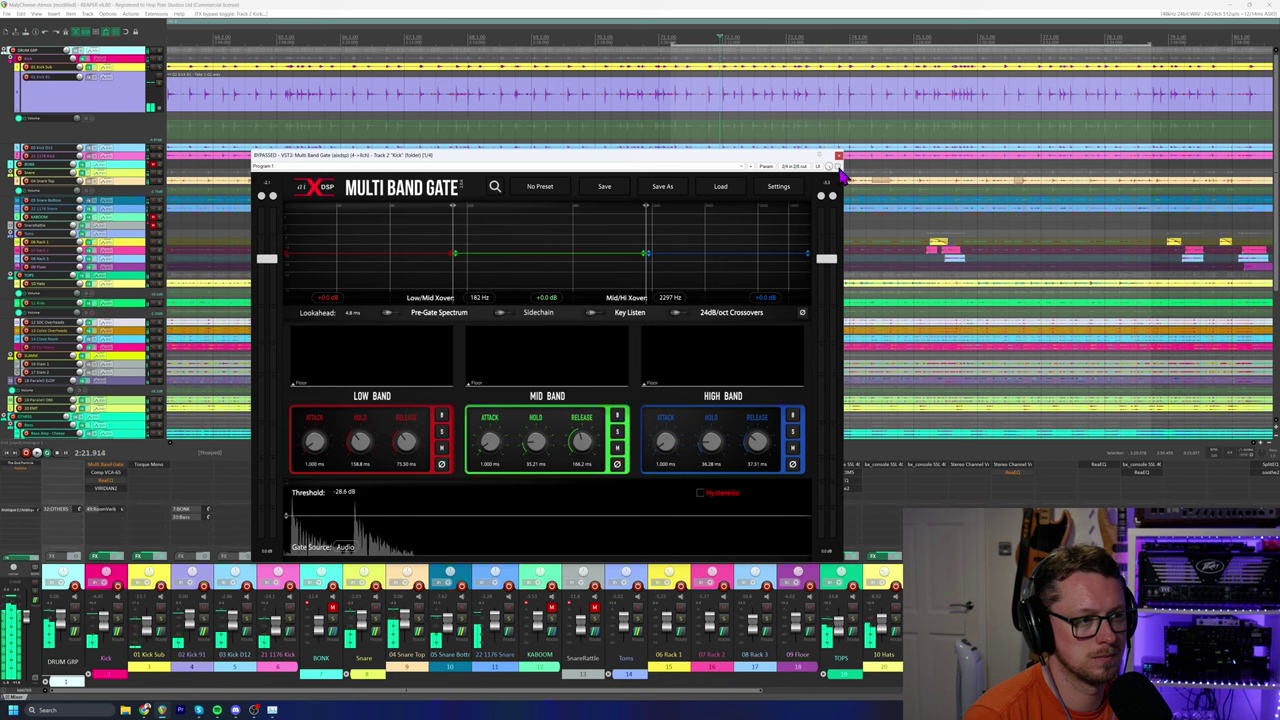
{"action": "key", "text": "space"}
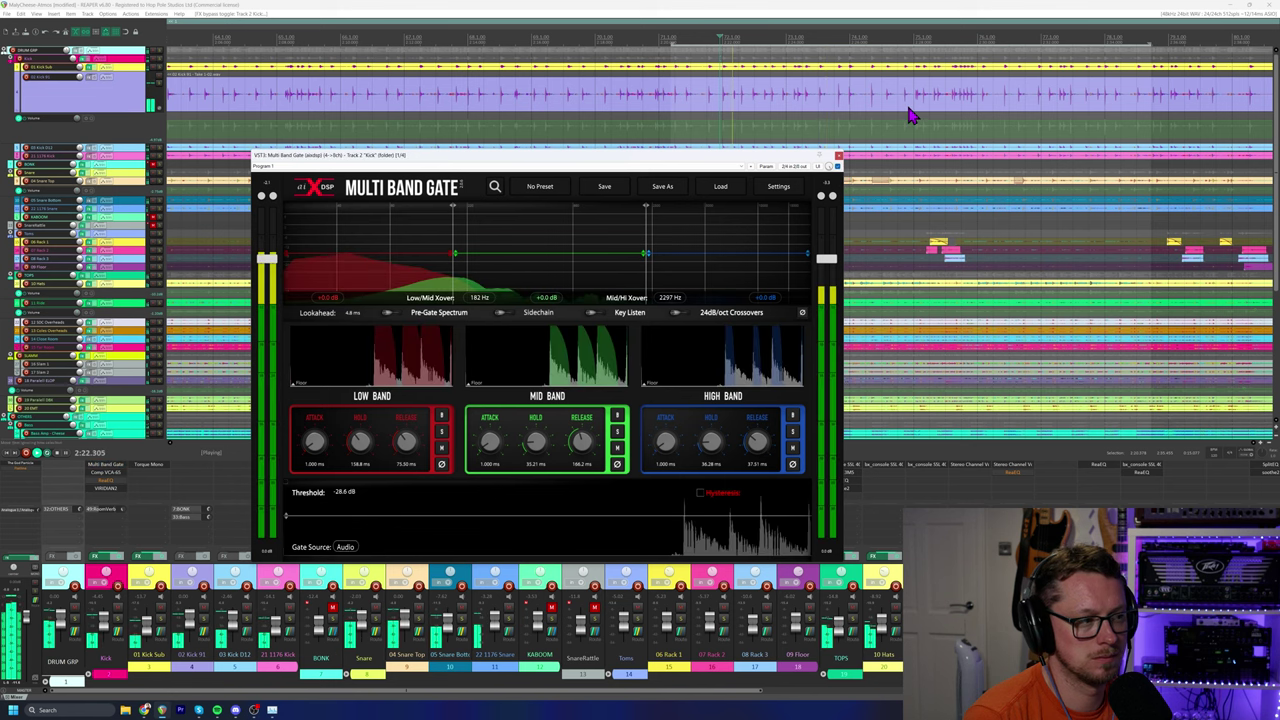
Audition the soloed kick bus once more with the gate active, then close the gate window and unsolo the bus.
{"action": "mouse_move", "coordinate": [612, 162]}
{"action": "left_mouse_down"}
{"action": "mouse_move", "coordinate": [645, 173]}
{"action": "mouse_move", "coordinate": [634, 148]}
{"action": "mouse_move", "coordinate": [617, 162]}
{"action": "left_mouse_up"}
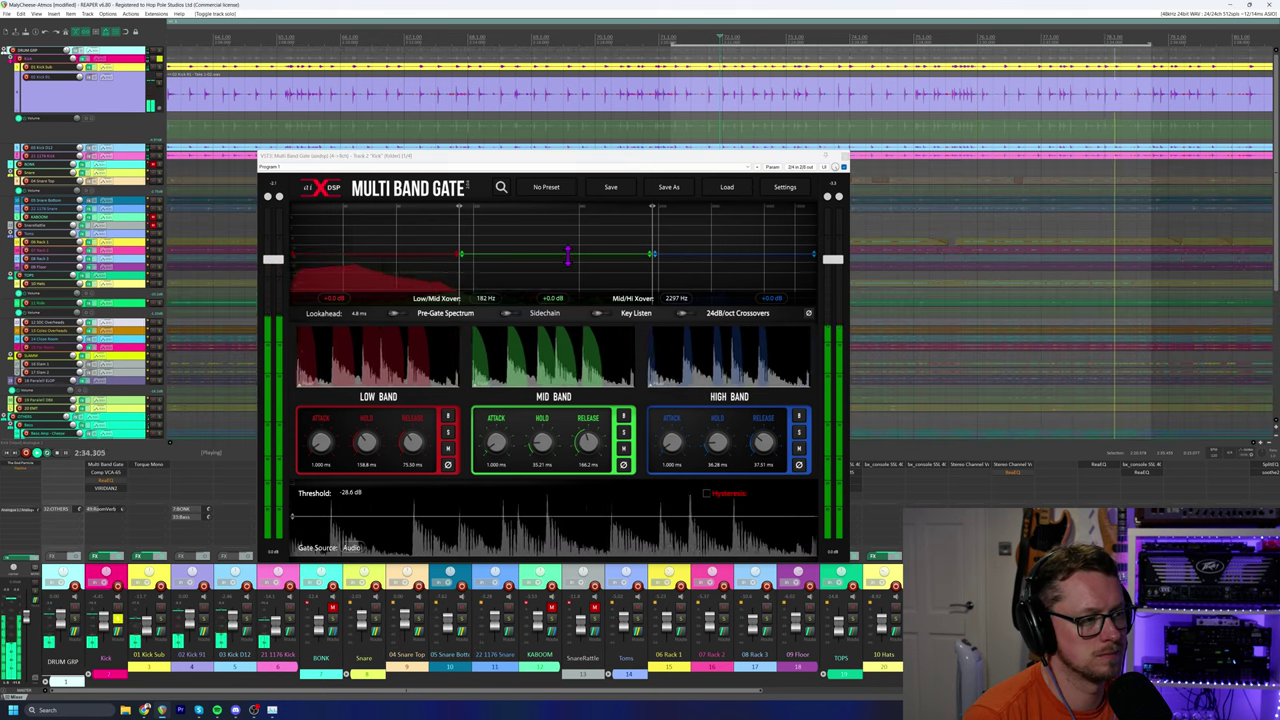
{"action": "left_click", "coordinate": [843, 157]}
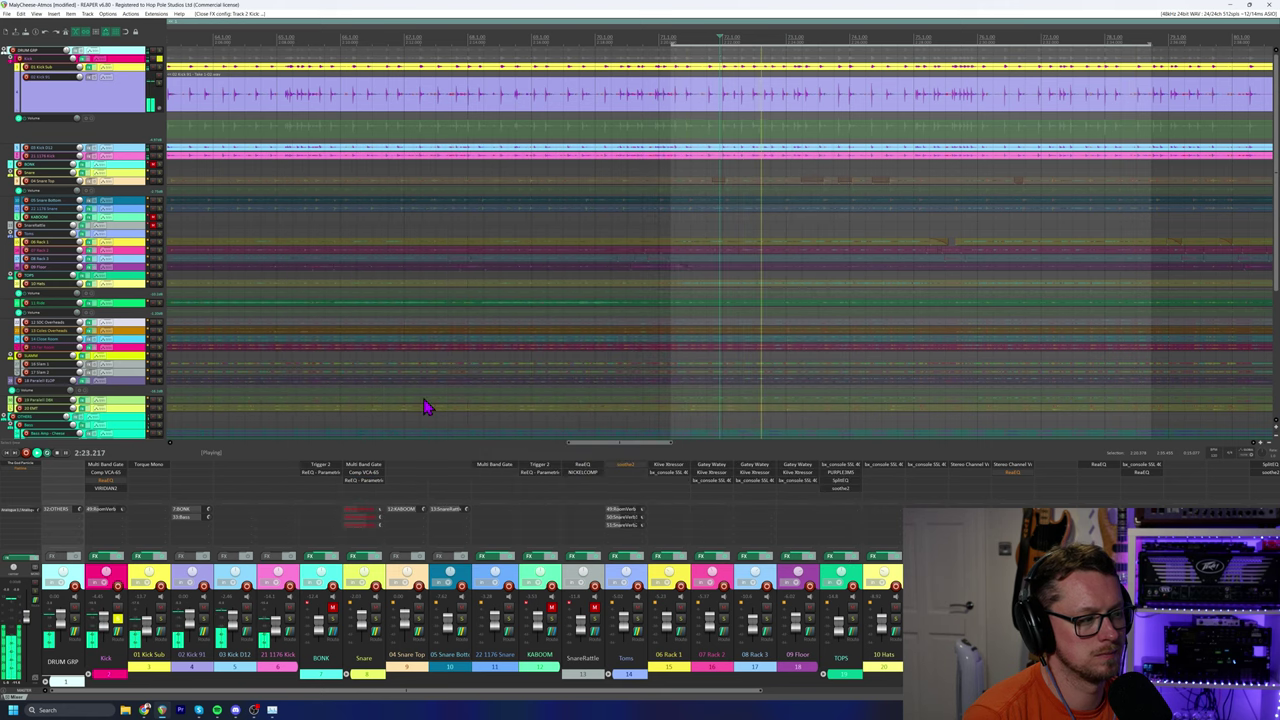
{"action": "left_click", "coordinate": [117, 622]}
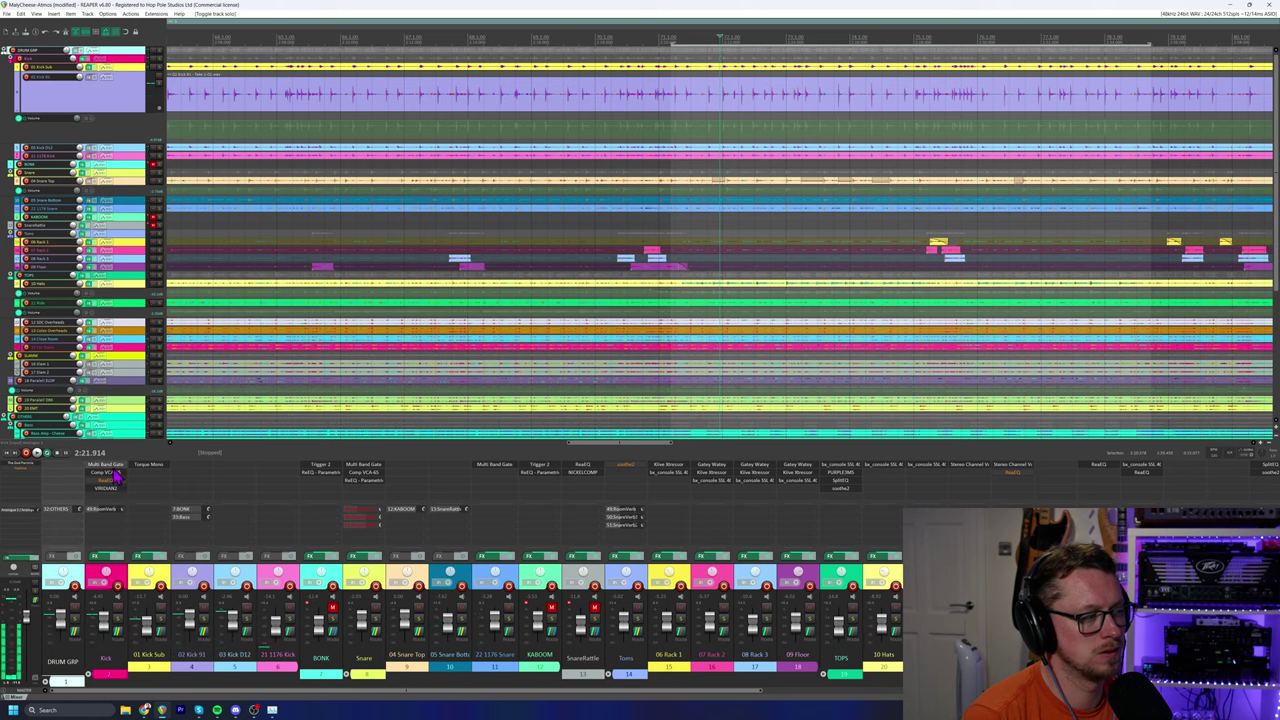
Open and enable ReaEQ on the kick bus, solo the bus and disable the EQ's 300 Hz band during playback.
{"action": "scroll", "coordinate": [587, 311], "scroll_direction": "down", "scroll_amount": 3}
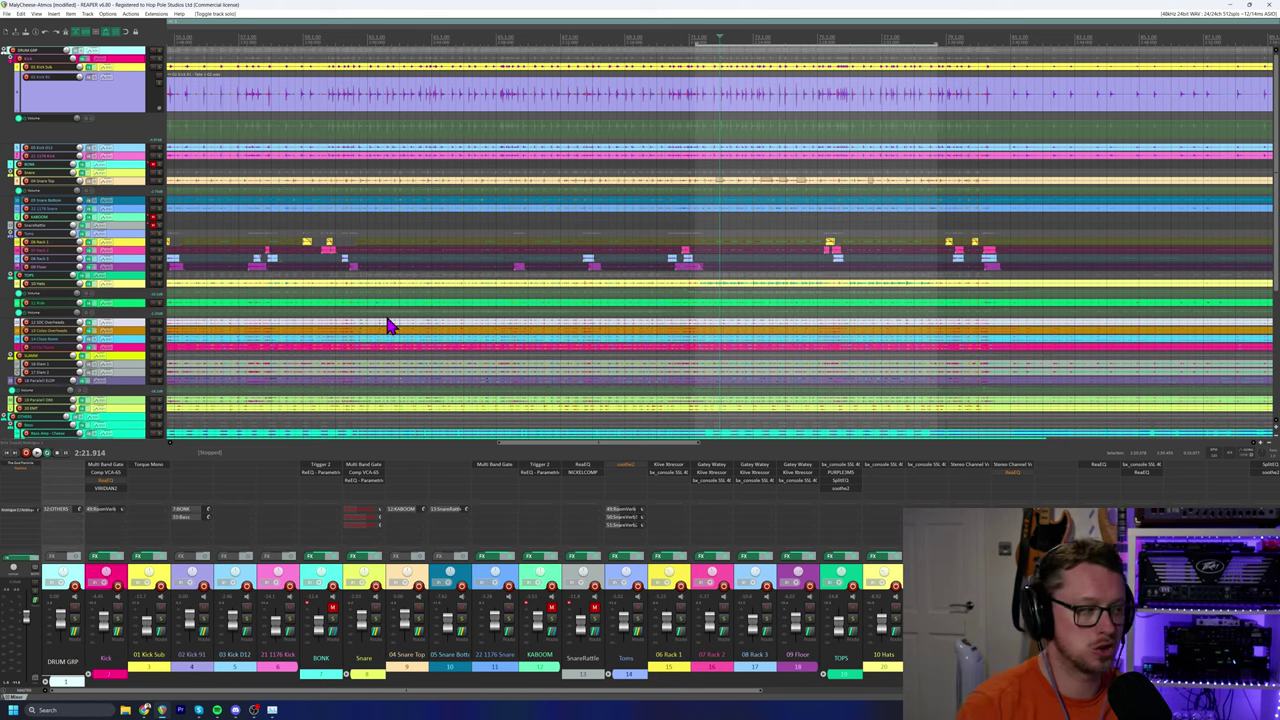
{"action": "left_click", "coordinate": [108, 487]}
{"action": "key", "text": "Caps_Lock"}
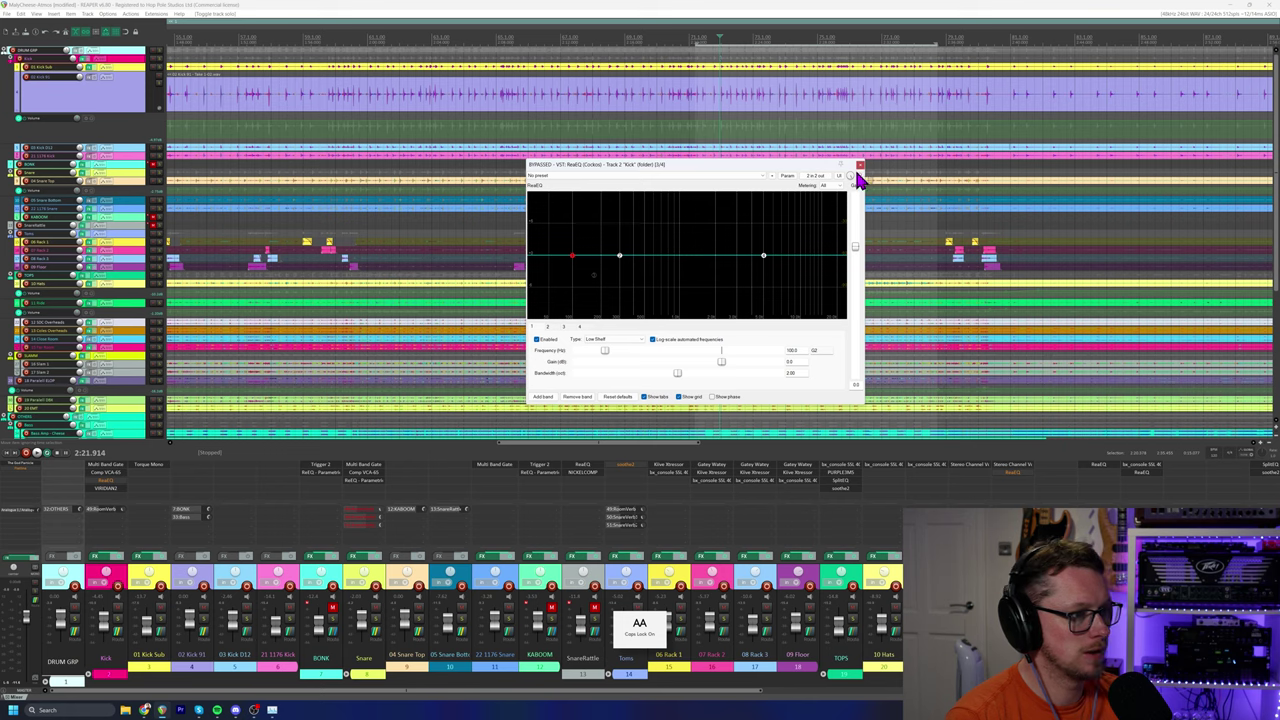
{"action": "left_click", "coordinate": [117, 624]}
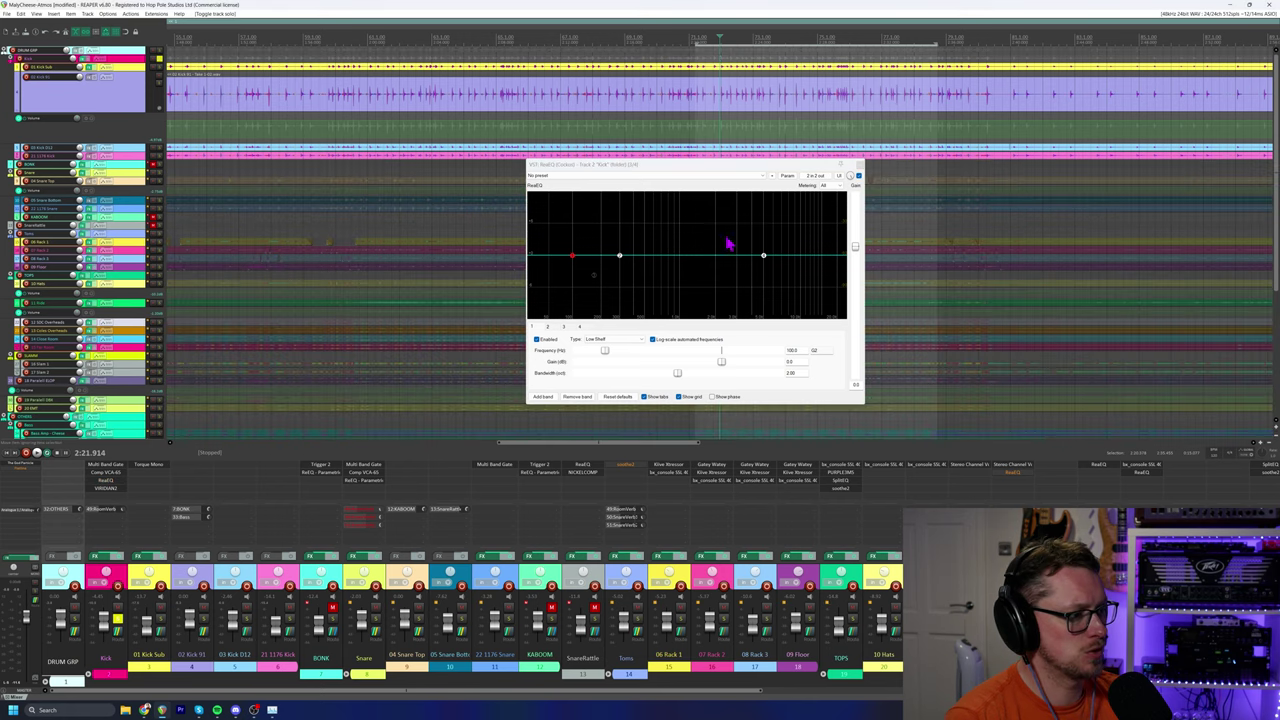
{"action": "left_click", "coordinate": [620, 259]}
{"action": "key", "text": "space"}
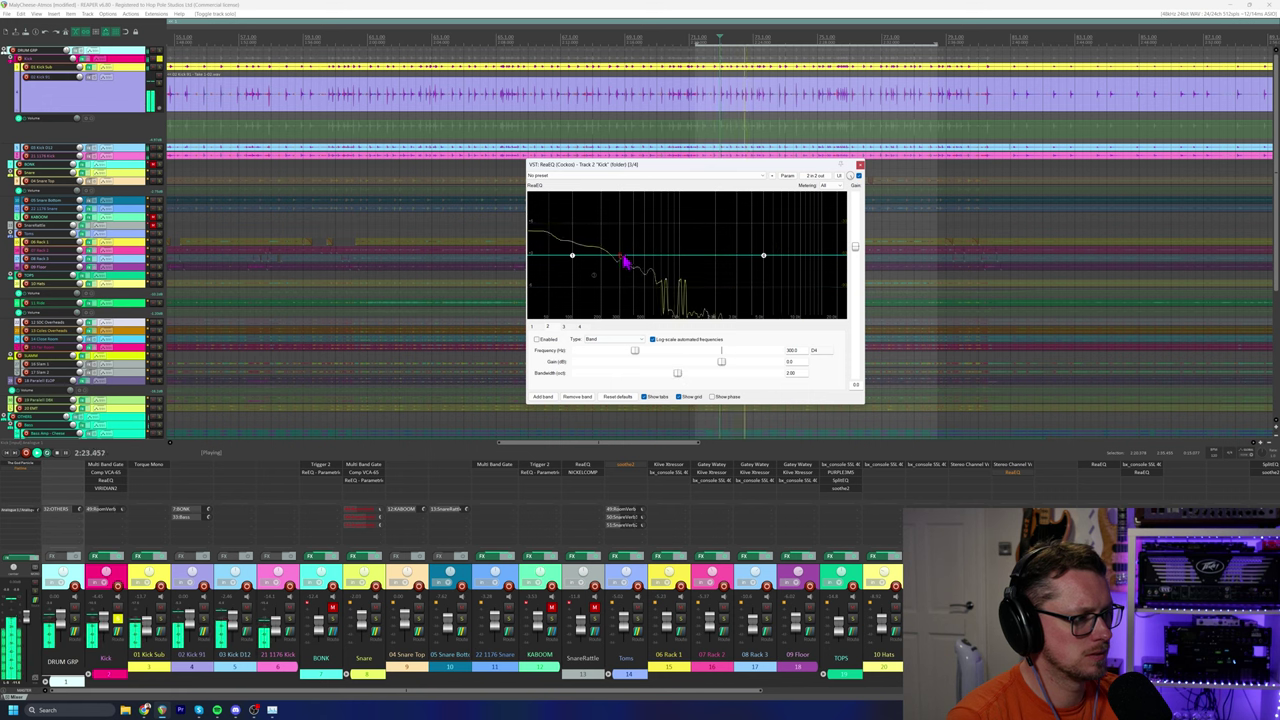
Add a new EQ band, narrow it to about 0.92 octaves and shape it into a slight cut near 80 Hz.
{"action": "left_click", "coordinate": [624, 236]}
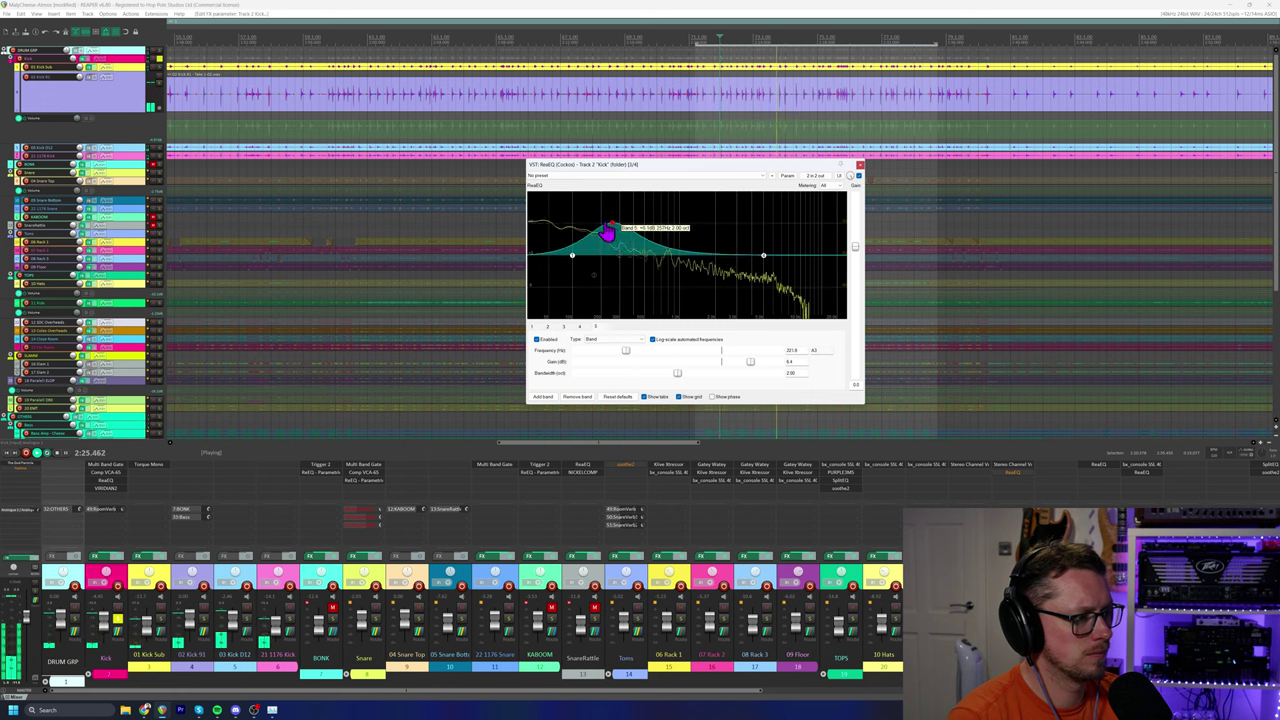
{"action": "left_click_drag", "start_coordinate": [689, 378], "coordinate": [618, 376]}
{"action": "mouse_move", "coordinate": [572, 222]}
{"action": "left_mouse_down"}
{"action": "mouse_move", "coordinate": [539, 221]}
{"action": "mouse_move", "coordinate": [566, 218]}
{"action": "left_mouse_up"}
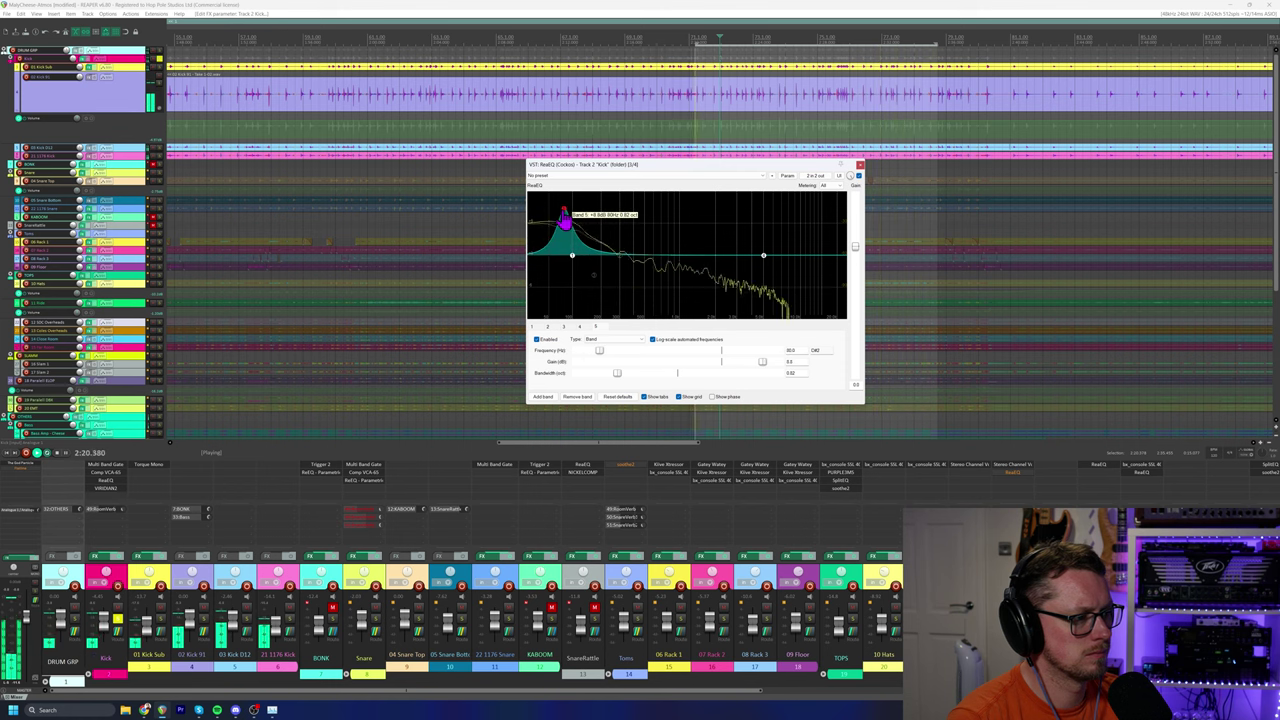
{"action": "left_click_drag", "start_coordinate": [771, 359], "coordinate": [712, 368]}
Change the EQ's low shelf to a Band filter 0.52 octaves wide, boosting about 2.8 dB near 116 Hz.
{"action": "left_click_drag", "start_coordinate": [572, 257], "coordinate": [606, 263]}
{"action": "scroll", "coordinate": [606, 339], "scroll_direction": "down", "scroll_amount": 1}
{"action": "left_click", "coordinate": [600, 340]}
{"action": "left_click", "coordinate": [602, 355]}
{"action": "left_click_drag", "start_coordinate": [677, 373], "coordinate": [602, 373]}
{"action": "left_click_drag", "start_coordinate": [599, 247], "coordinate": [578, 243]}
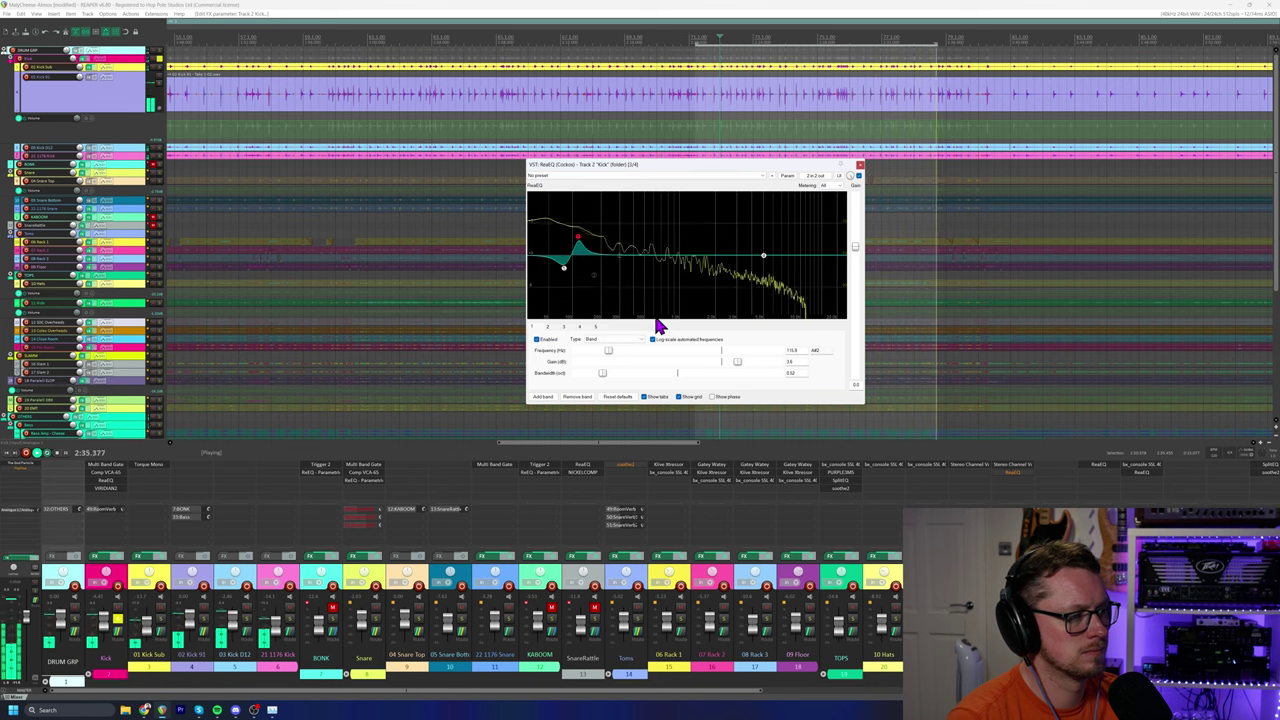
Add a boost band below the cut near 83 Hz and raise the boost above it to about 5.2 dB, checking against bypass.
{"action": "left_click", "coordinate": [538, 397]}
{"action": "left_click", "coordinate": [613, 339]}
{"action": "left_click", "coordinate": [603, 357]}
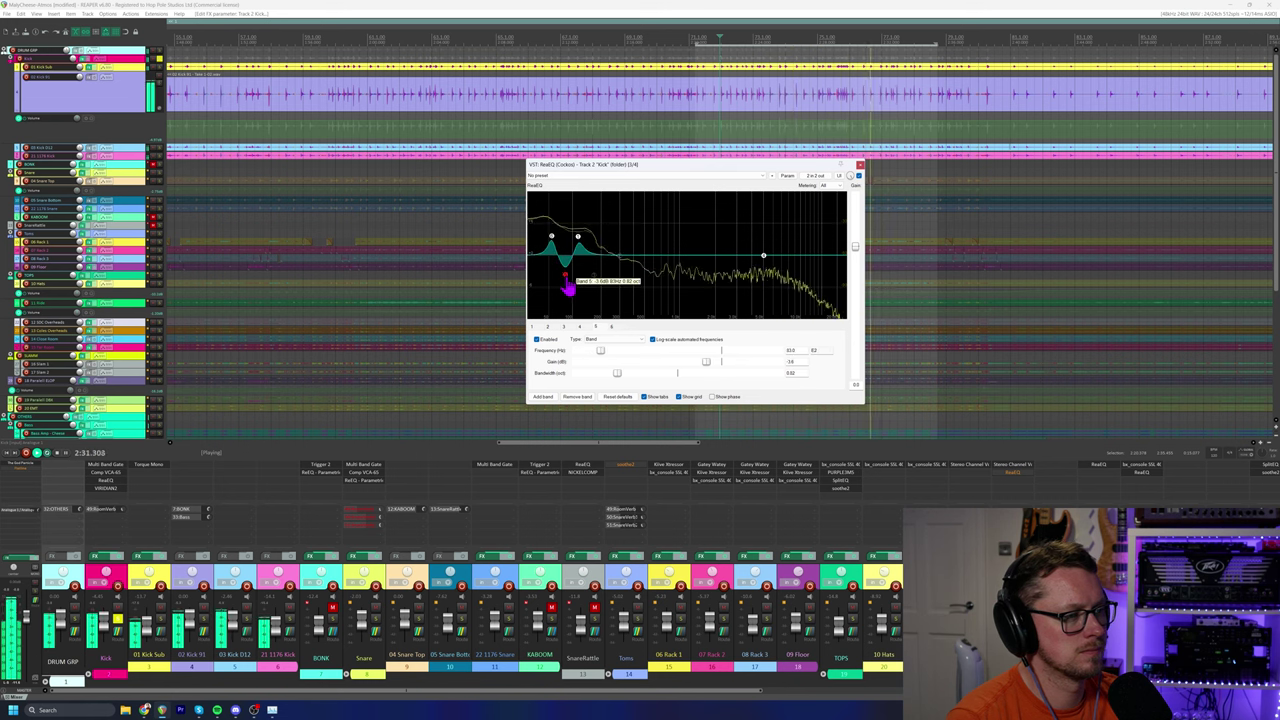
{"action": "left_click", "coordinate": [859, 177]}
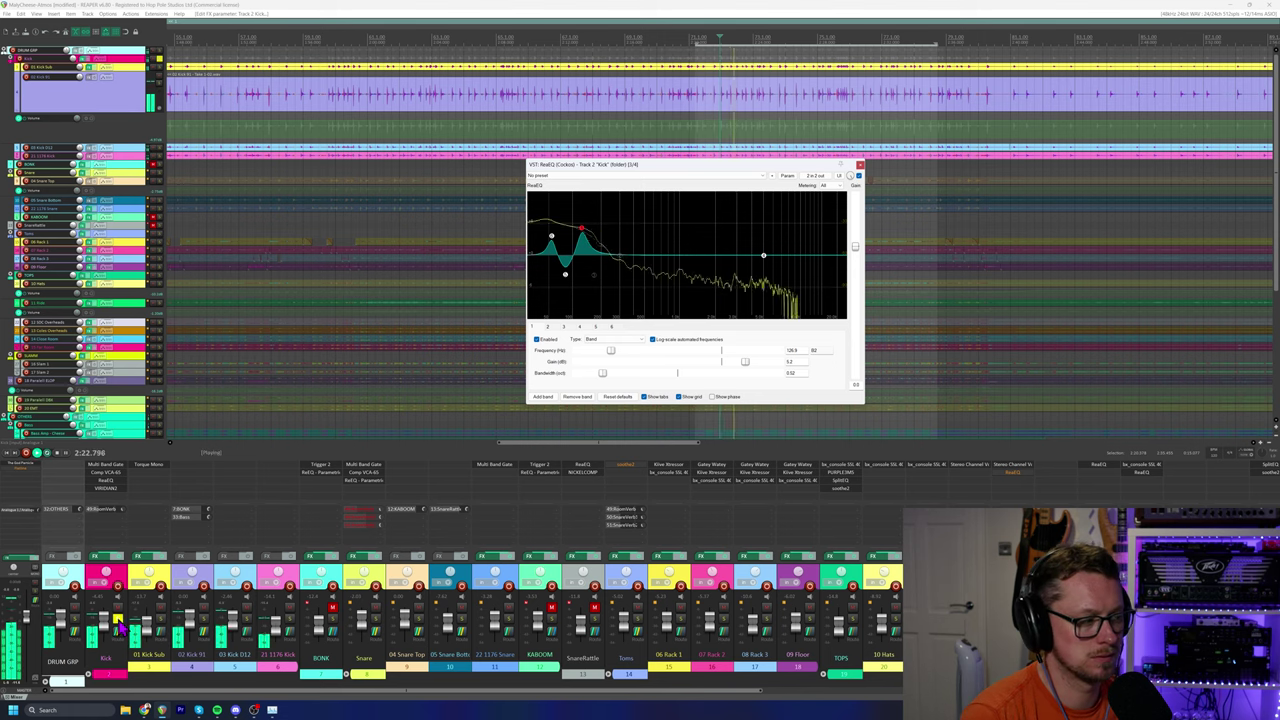
Unsolo the kick bus to hear the EQ in the full mix, then close the ReaEQ window.
{"action": "key", "text": "F6"}
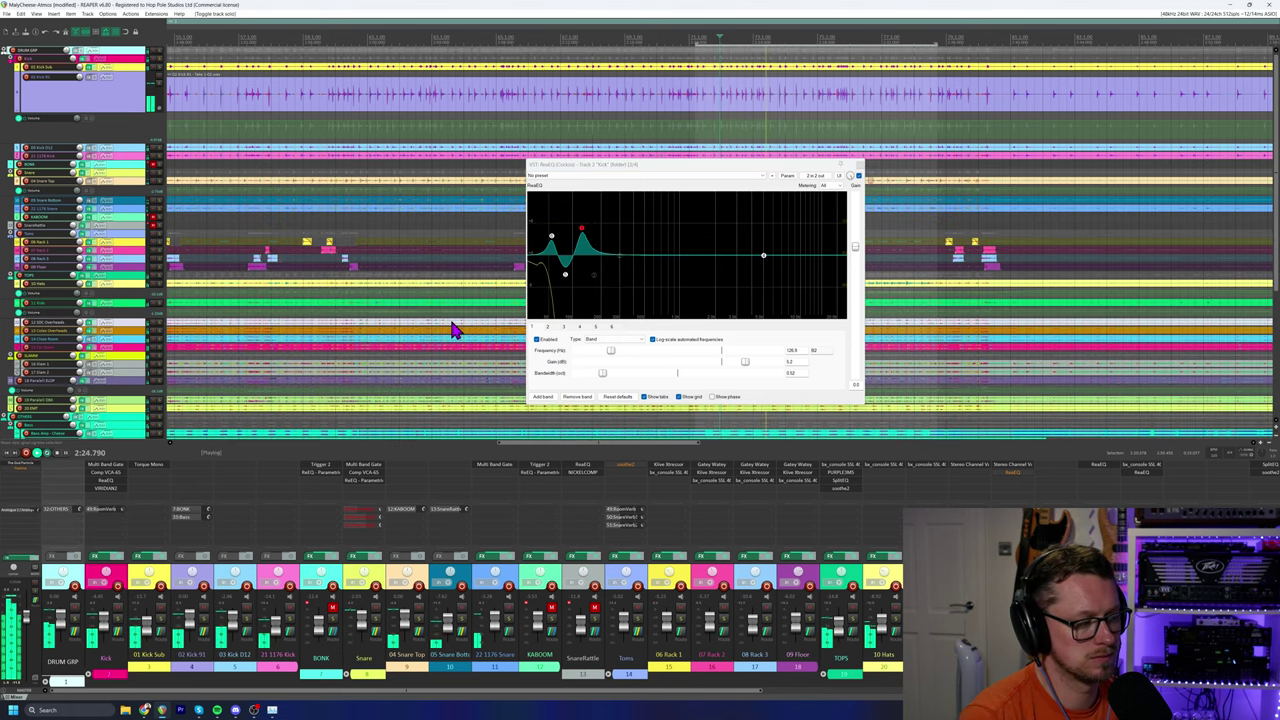
{"action": "left_click_drag", "start_coordinate": [669, 165], "coordinate": [533, 207]}
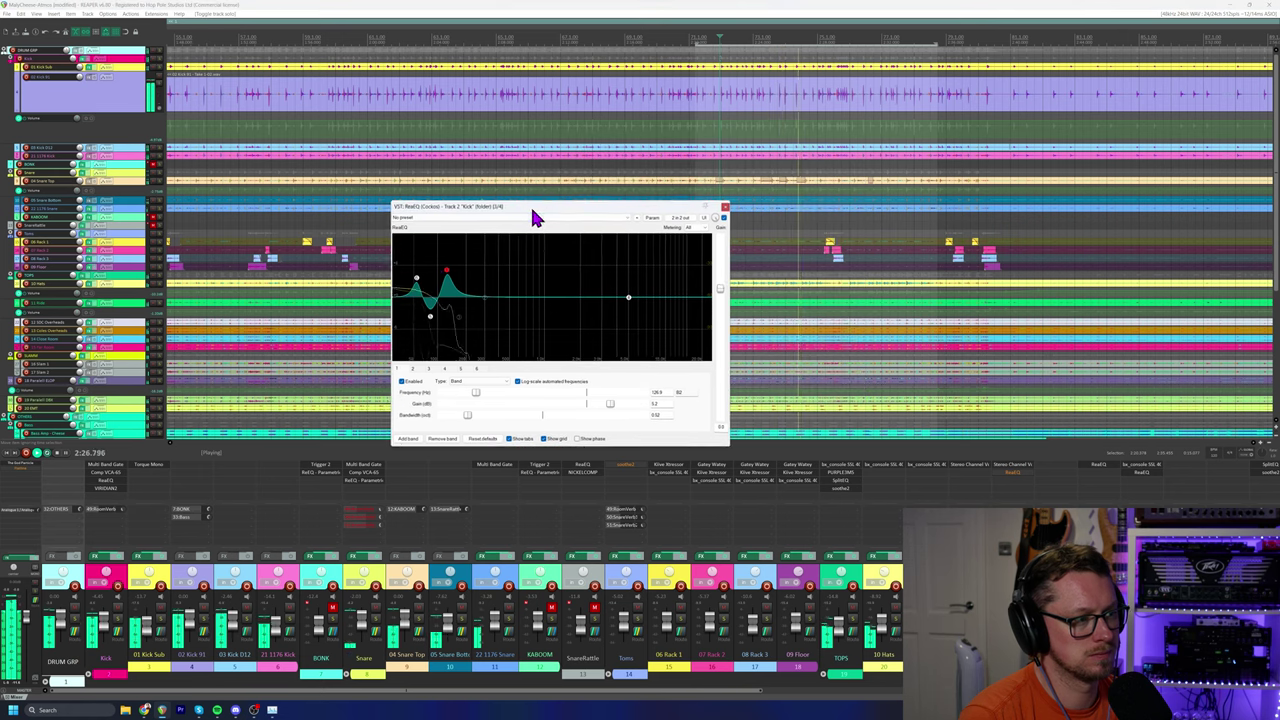
{"action": "left_click", "coordinate": [723, 207]}
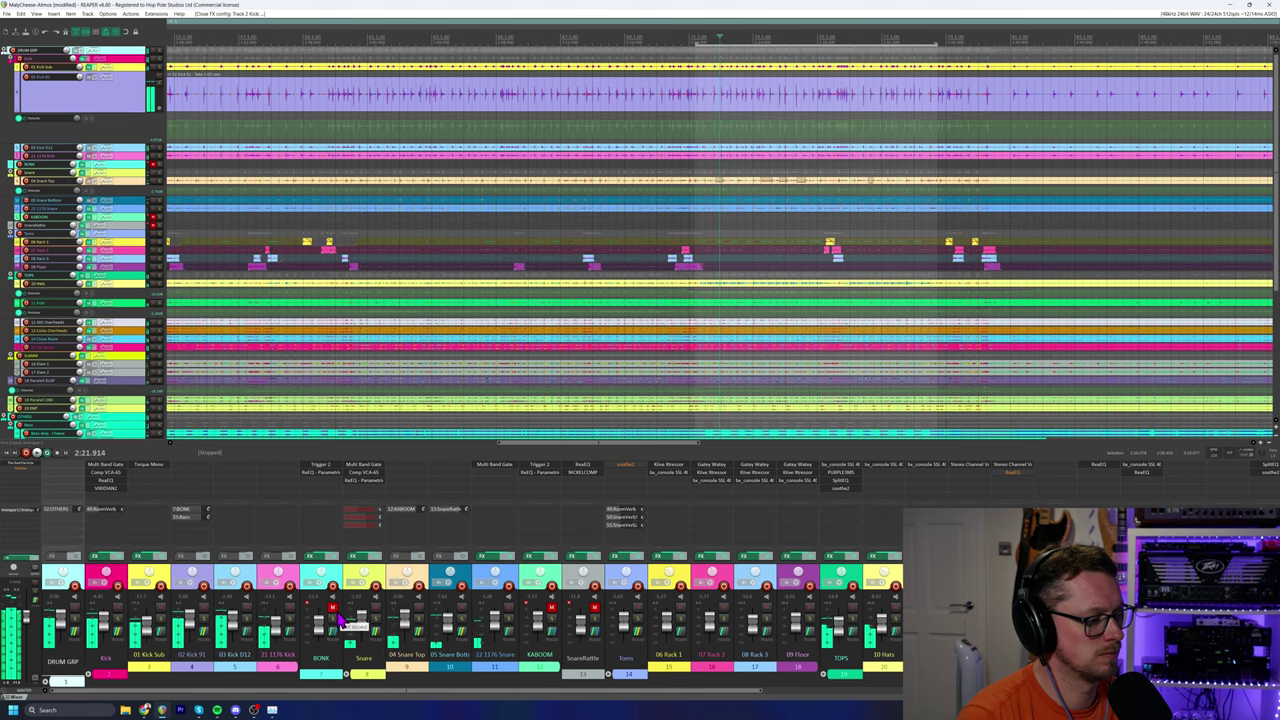
Unmute the BONK, KABOOM and SnareRattle tracks and the Snare bus's sends, and audition the result in the mix.
{"action": "left_click", "coordinate": [333, 608]}
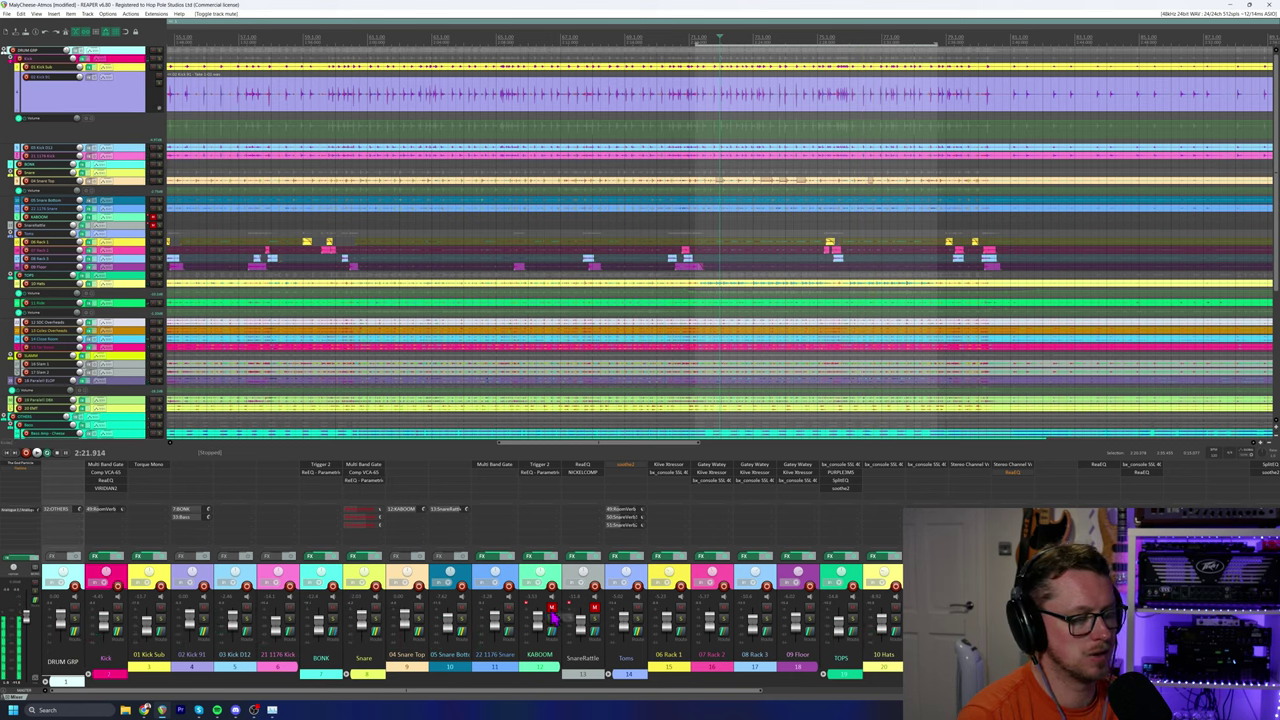
{"action": "left_click", "coordinate": [551, 608]}
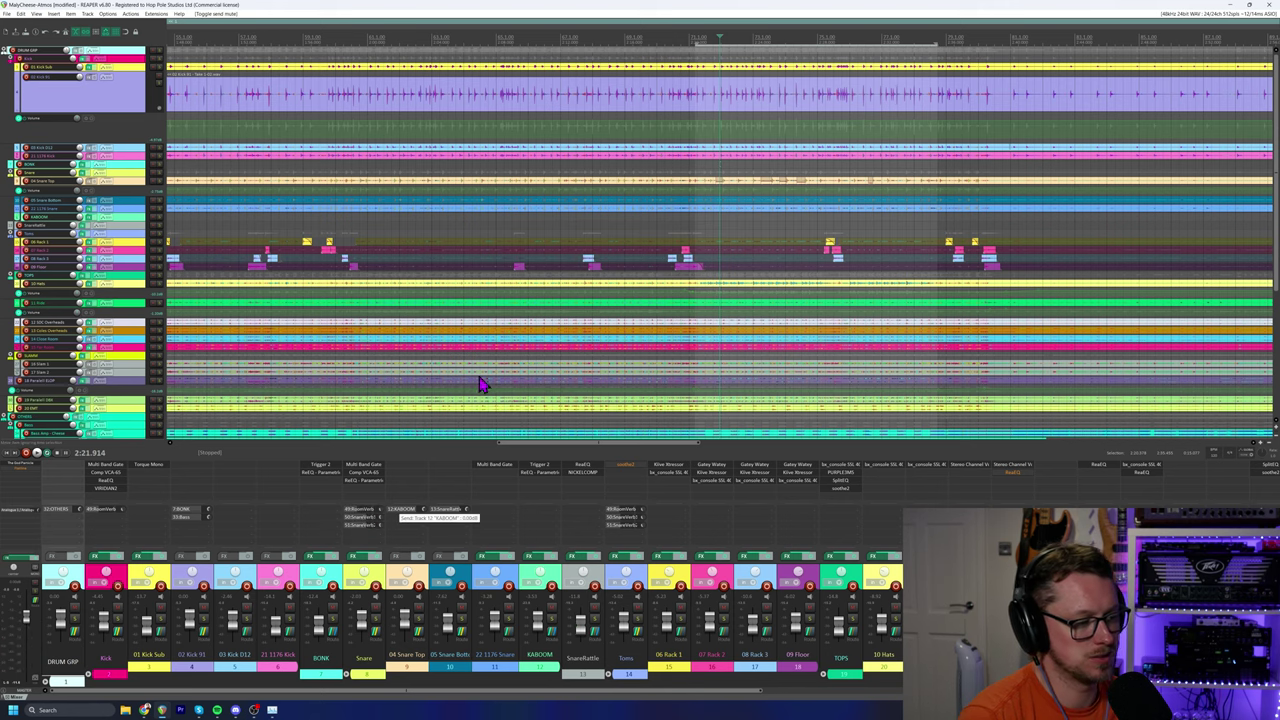
{"action": "scroll", "coordinate": [594, 260], "scroll_direction": "up", "scroll_amount": 5}
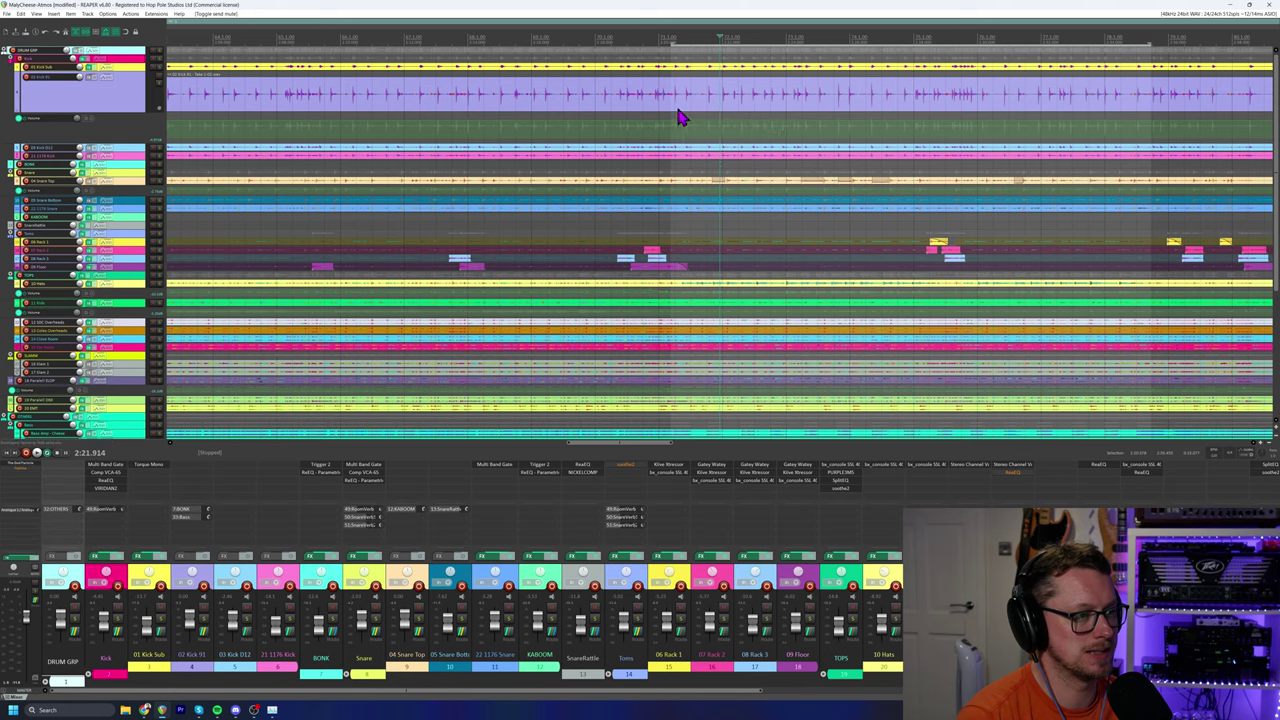
{"action": "key", "text": "space"}
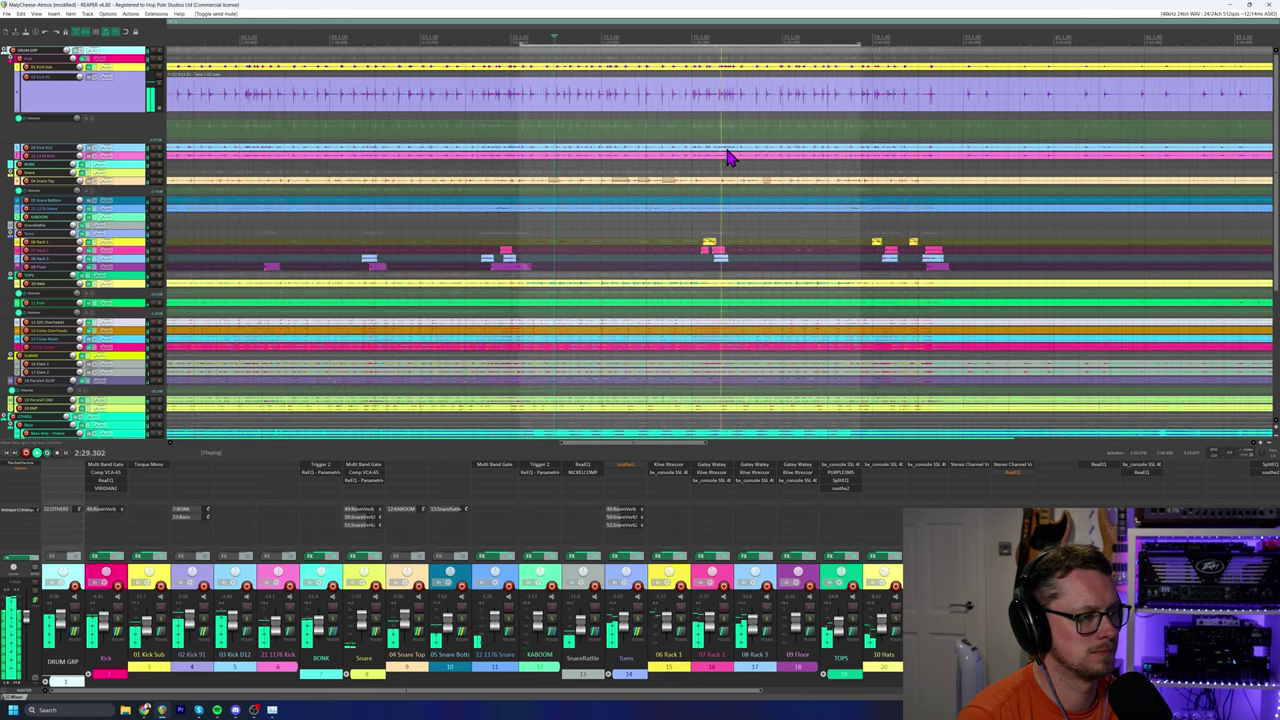
{"action": "key", "text": "space"}
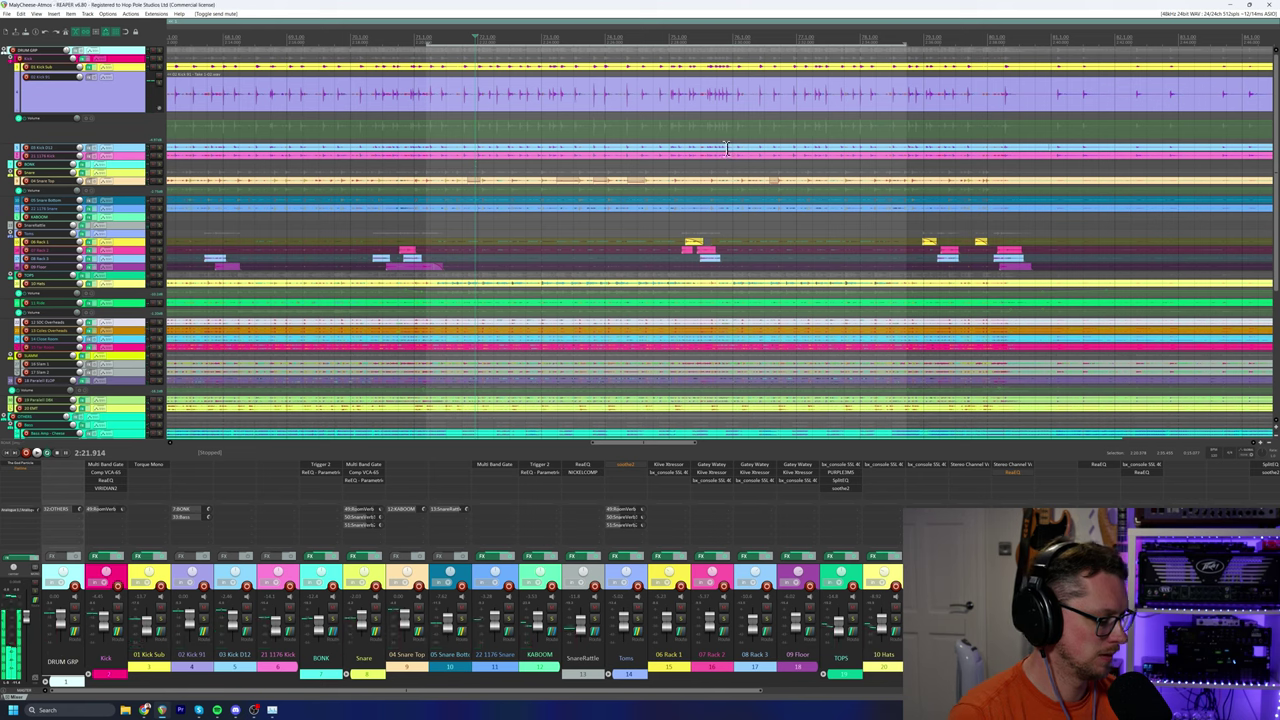
Enlarge the four tom tracks and place the edit cursor just before the long floor tom passage, at about 3:27.
{"action": "key", "text": "Caps_Lock"}
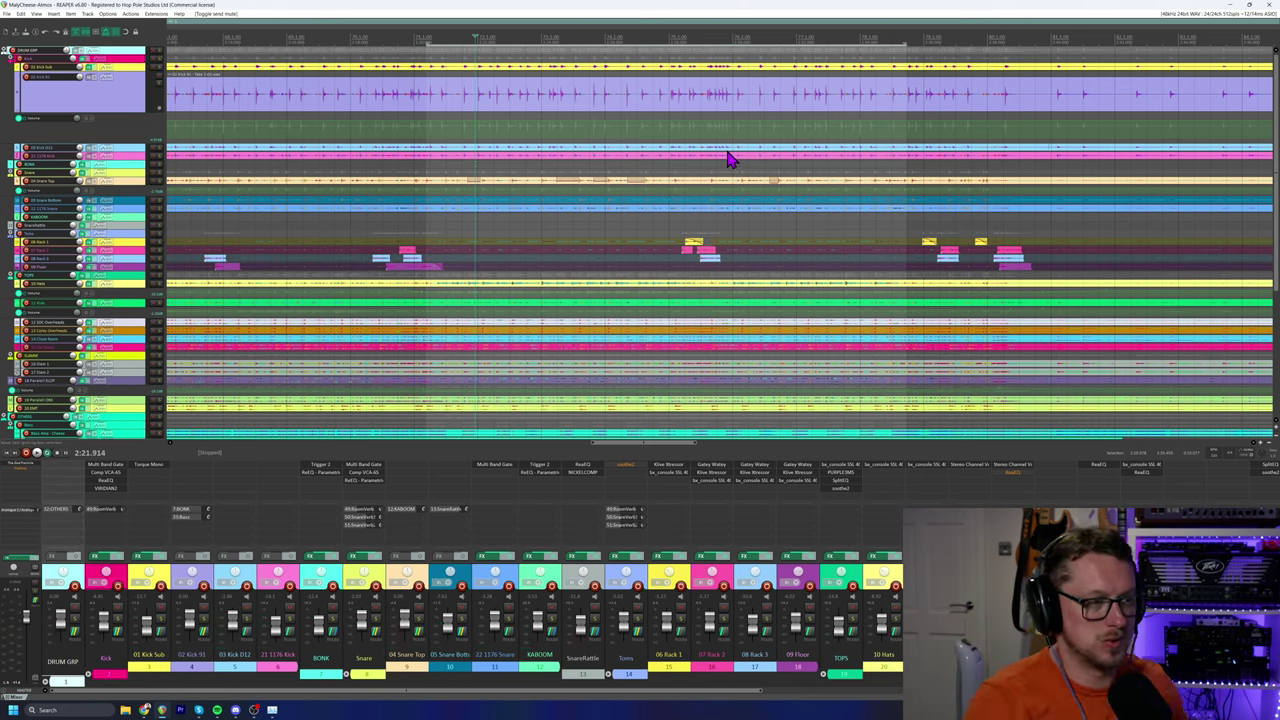
{"action": "scroll", "coordinate": [707, 268], "scroll_direction": "down", "scroll_amount": 2}
{"action": "left_click_drag", "start_coordinate": [134, 246], "coordinate": [129, 370]}
{"action": "scroll", "coordinate": [729, 266], "scroll_direction": "down", "scroll_amount": 3}
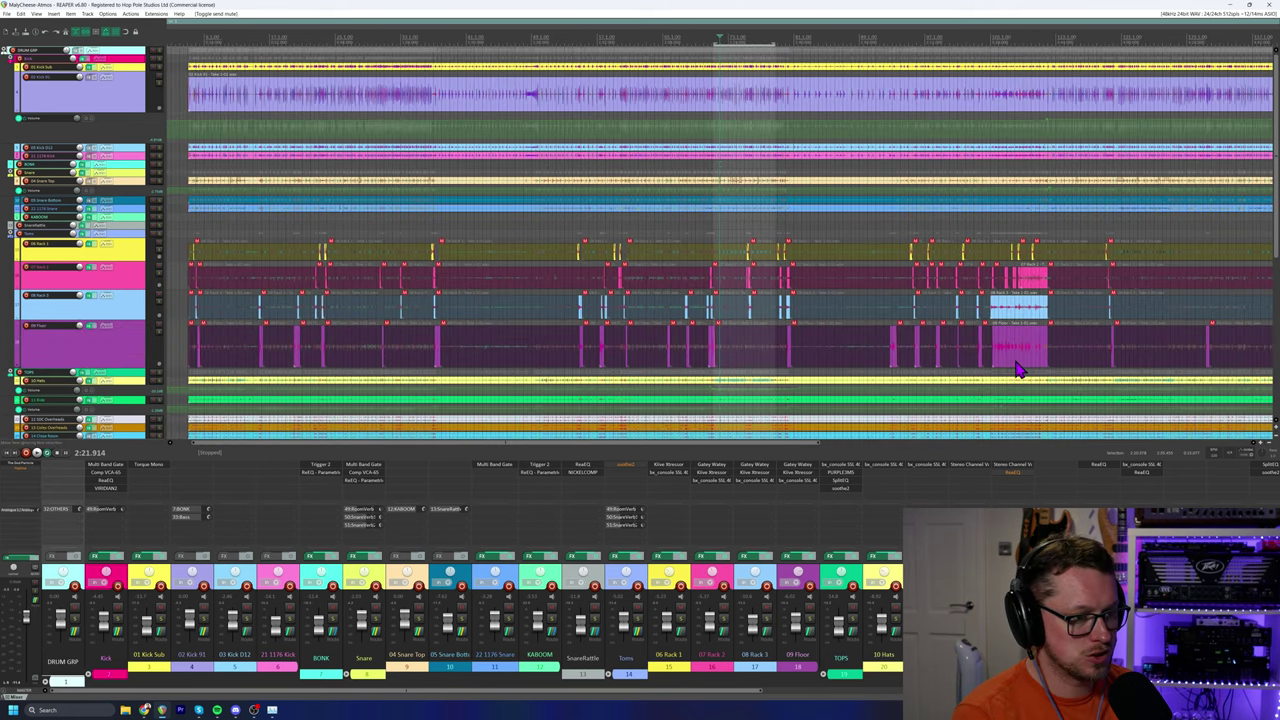
{"action": "scroll", "coordinate": [1018, 370], "scroll_direction": "up", "scroll_amount": 3}
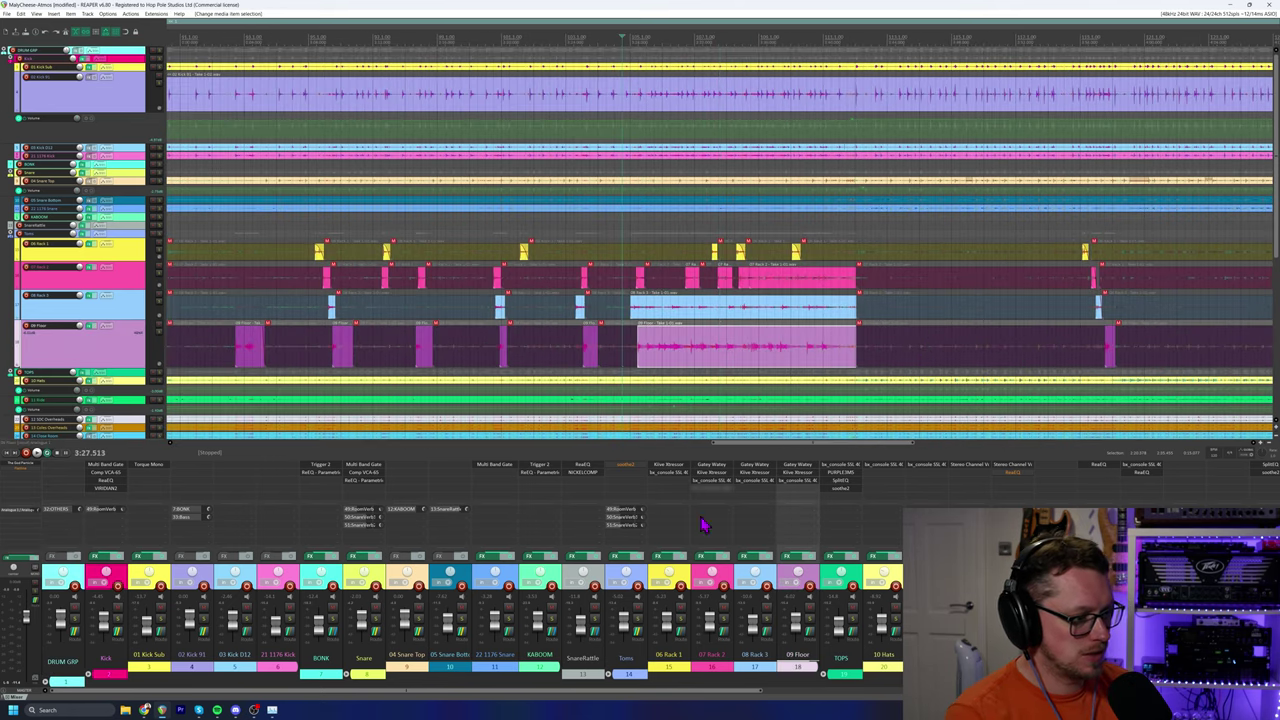
Solo the Toms bus and open the Gatey Watey gates on the 09 Floor, 08 Rack 3 and 07 Rack 2 tracks.
{"action": "left_click", "coordinate": [637, 627]}
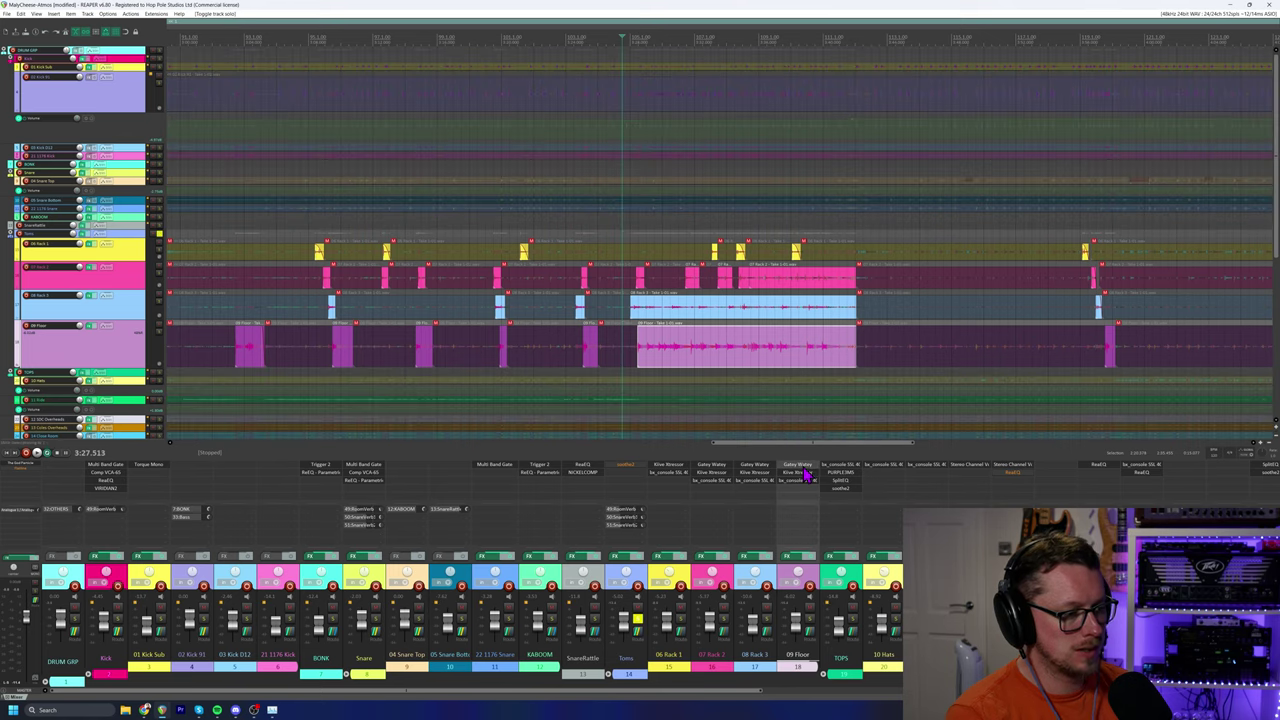
{"action": "left_click", "coordinate": [806, 476]}
{"action": "left_click", "coordinate": [762, 477]}
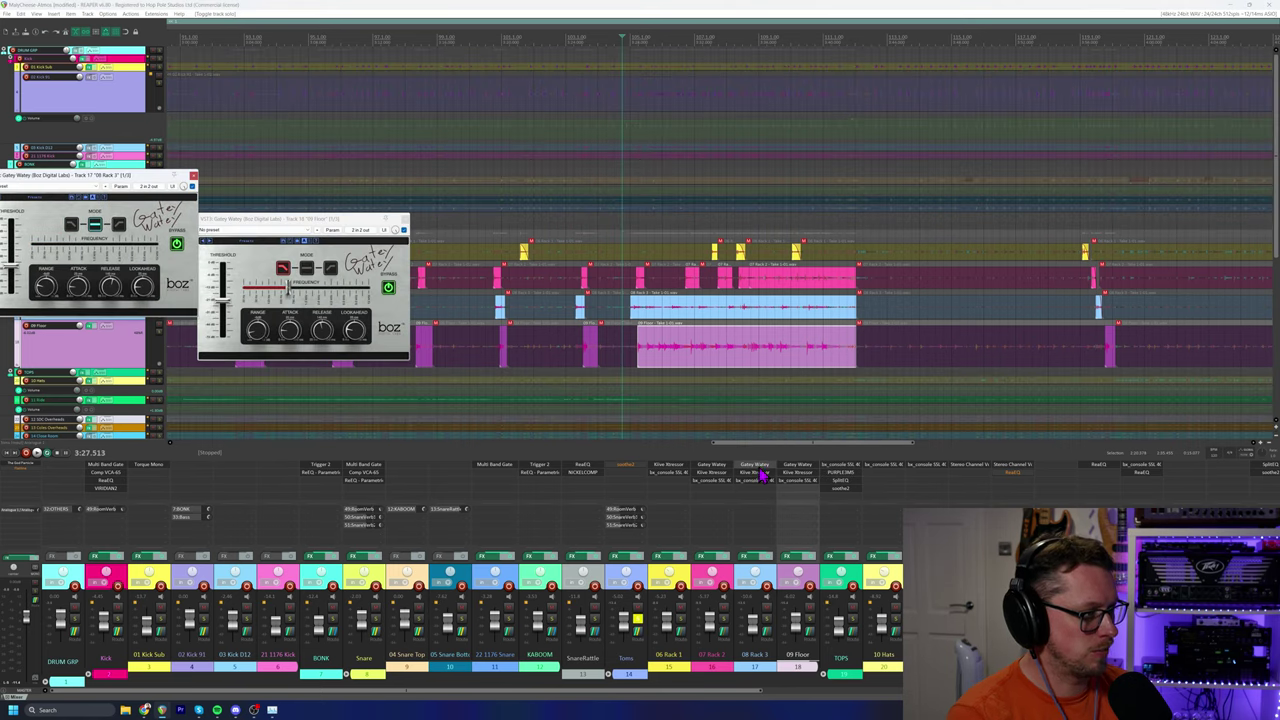
{"action": "left_click", "coordinate": [709, 472]}
Audition the long floor tom passage from about 3:27 through the existing tom gates.
{"action": "key", "text": "space"}
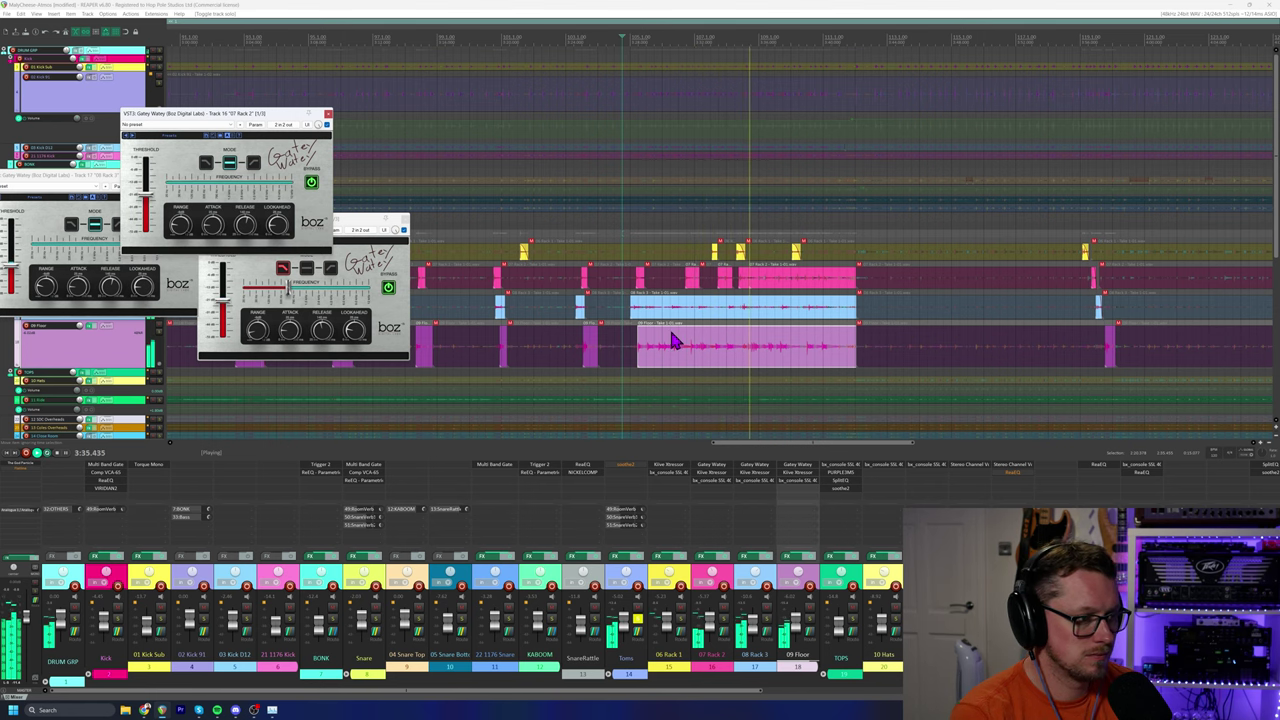
{"action": "scroll", "coordinate": [674, 330], "scroll_direction": "right", "scroll_amount": 1}
{"action": "scroll", "coordinate": [675, 318], "scroll_direction": "up", "scroll_amount": 2}
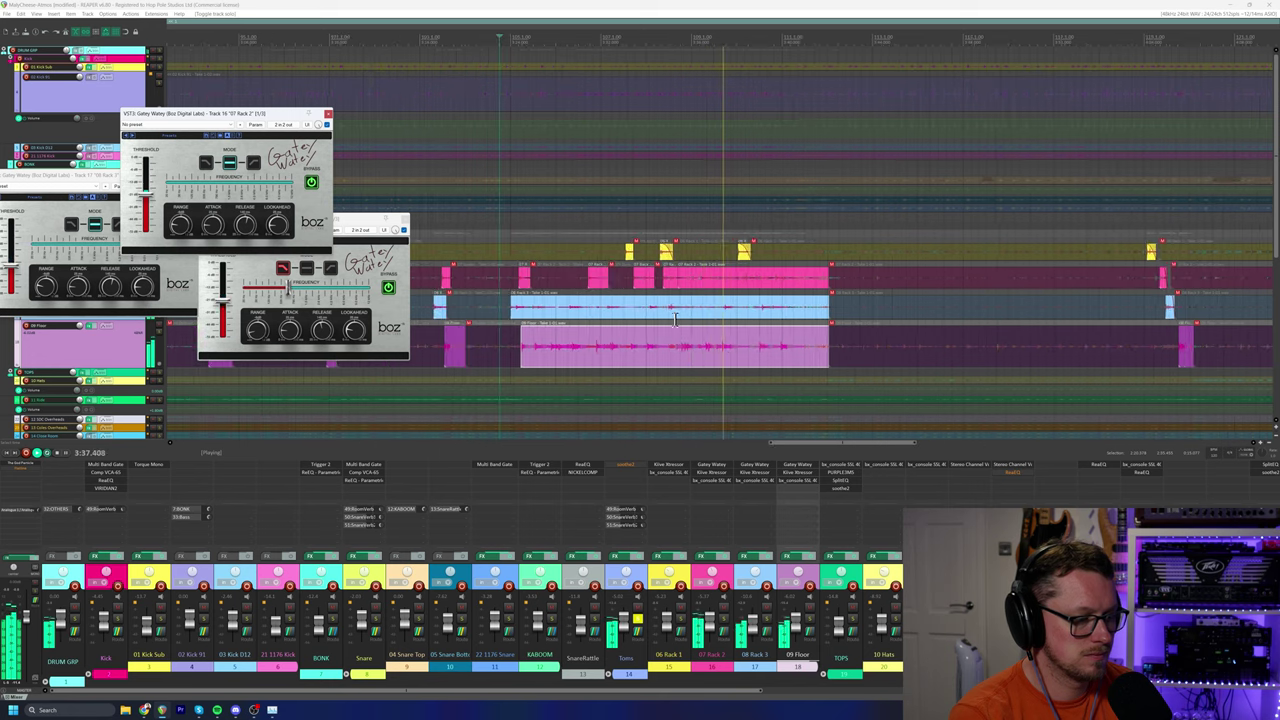
{"action": "scroll", "coordinate": [788, 216], "scroll_direction": "down", "scroll_amount": 2}
{"action": "key", "text": "space"}
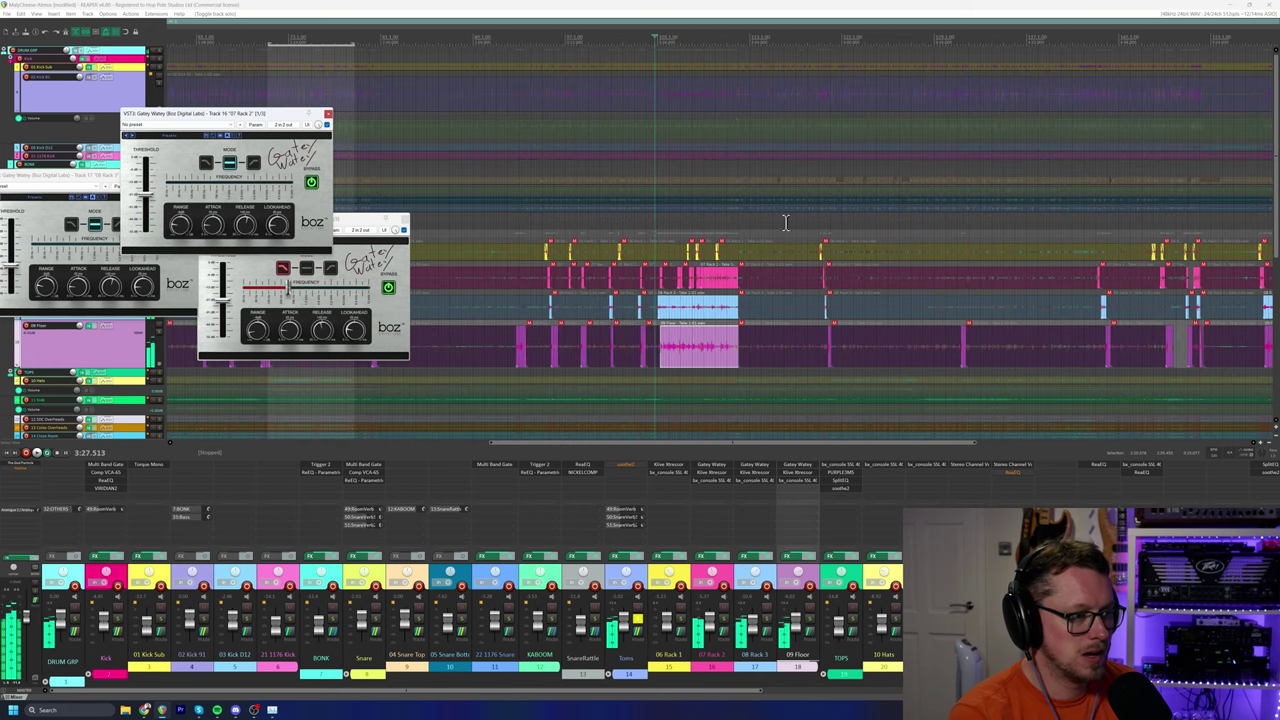
{"action": "scroll", "coordinate": [790, 280], "scroll_direction": "up", "scroll_amount": 3}
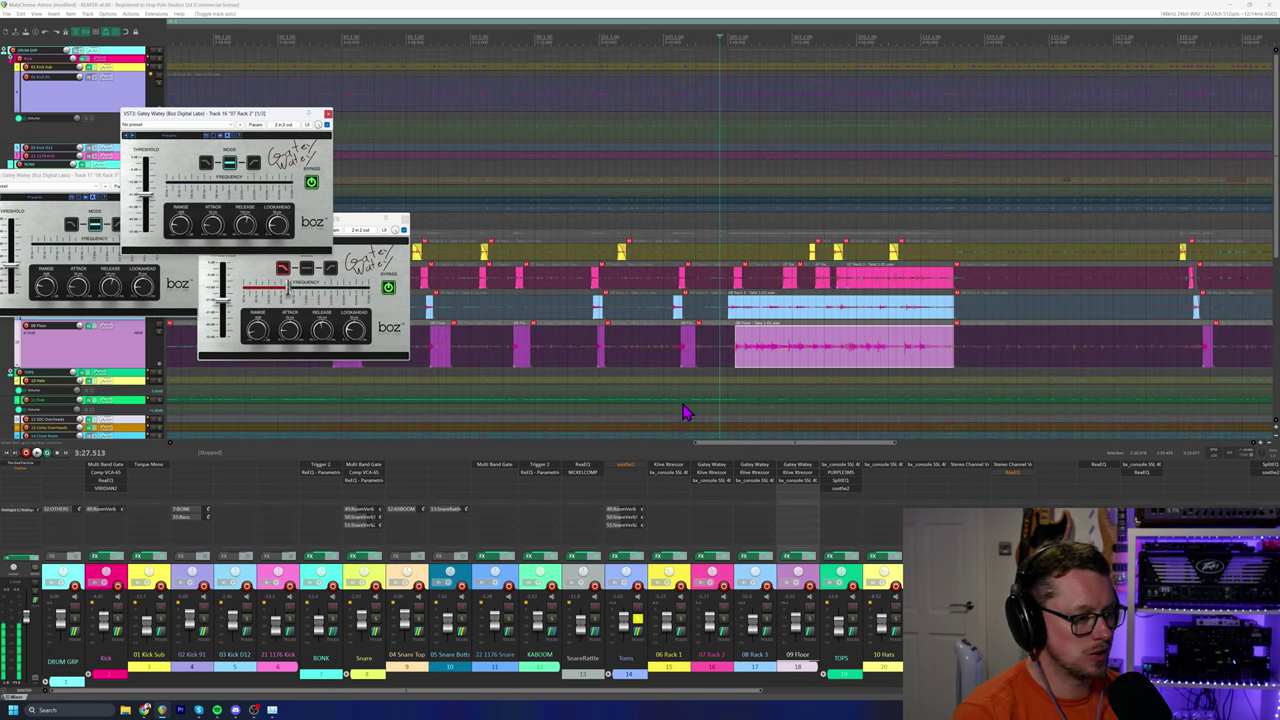
Remove the Gatey Watey gates from the 07 Rack 2, 08 Rack 3 and 09 Floor tracks.
{"action": "left_click", "coordinate": [711, 464], "text": "alt"}
{"action": "left_click", "coordinate": [754, 464], "text": "alt"}
{"action": "left_click", "coordinate": [797, 464], "text": "alt"}
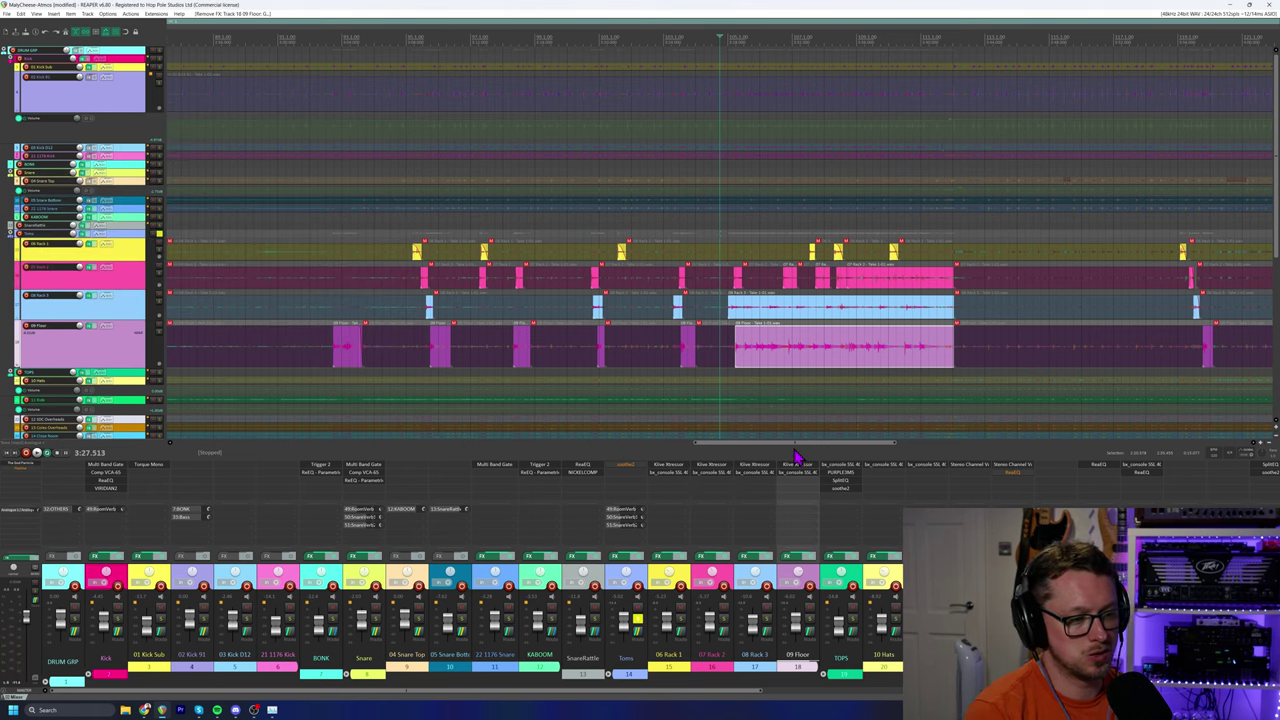
Solo the 08 Rack 3 track and enlarge it in the arrangement to inspect its hits.
{"action": "left_click", "coordinate": [770, 590]}
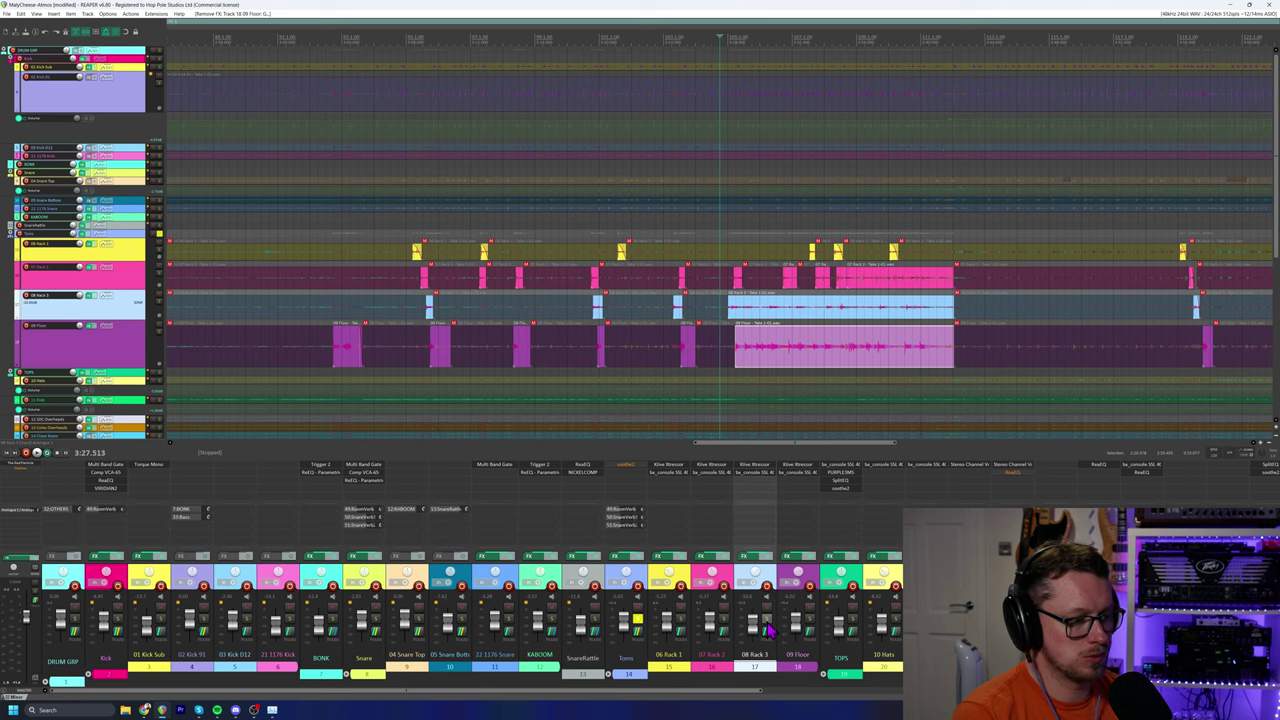
{"action": "left_click", "coordinate": [766, 622]}
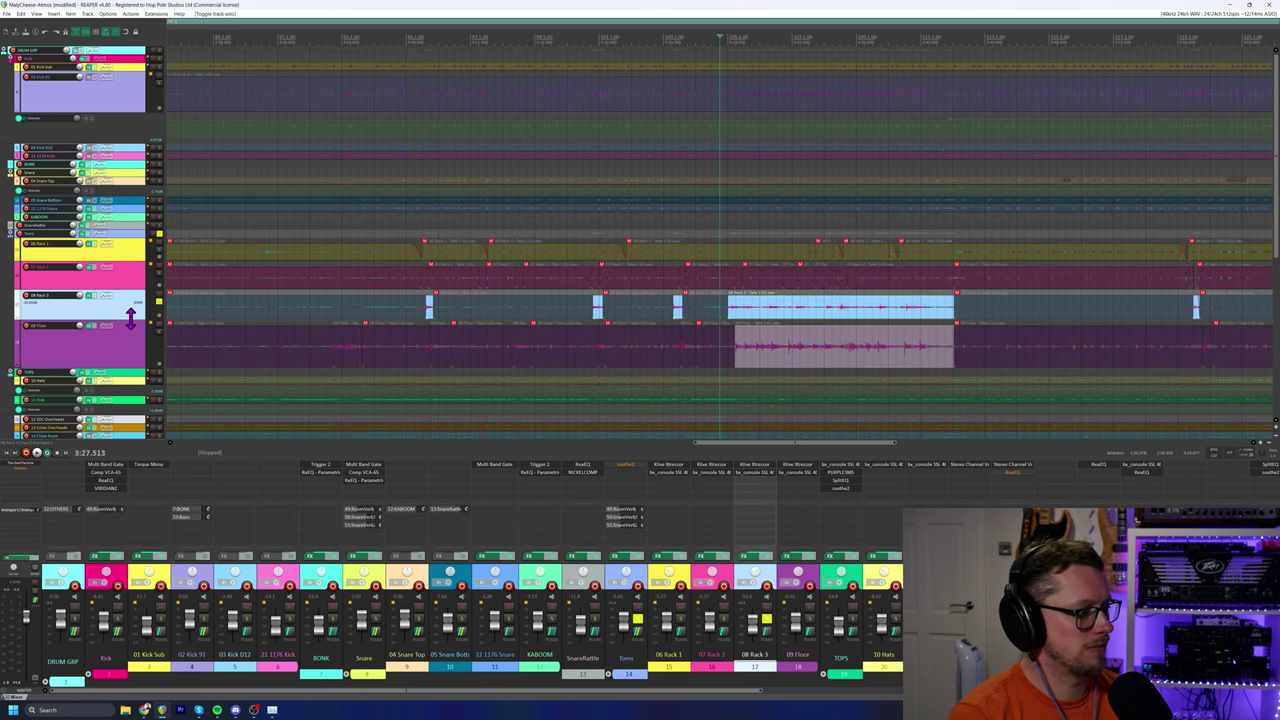
{"action": "left_click_drag", "start_coordinate": [130, 318], "coordinate": [129, 357]}
{"action": "scroll", "coordinate": [414, 309], "scroll_direction": "down", "scroll_amount": 5}
{"action": "scroll", "coordinate": [734, 274], "scroll_direction": "up", "scroll_amount": 5}
{"action": "scroll", "coordinate": [800, 320], "scroll_direction": "down", "scroll_amount": 6}
{"action": "scroll", "coordinate": [700, 320], "scroll_direction": "up", "scroll_amount": 2}
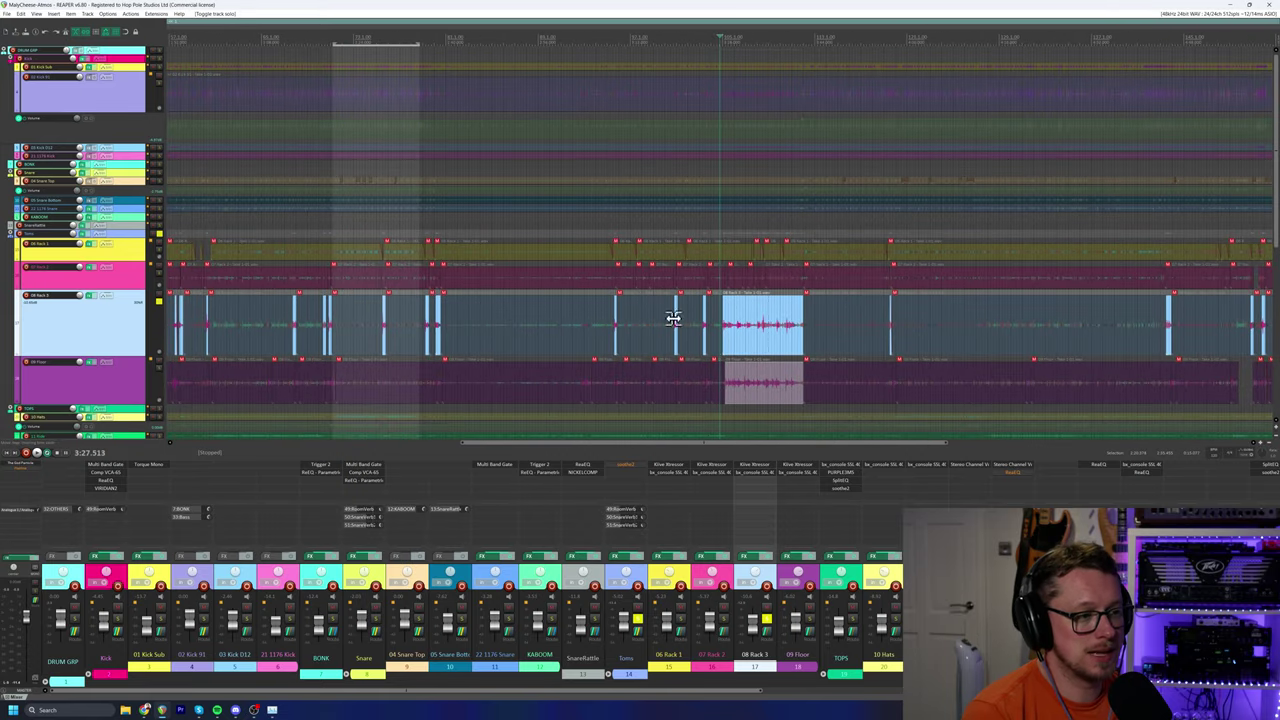
Set the time selection to the long 08 Rack 3 clip starting at about 3:28 and audition it ungated.
{"action": "scroll", "coordinate": [673, 318], "scroll_direction": "up", "scroll_amount": 4}
{"action": "left_click", "coordinate": [688, 338]}
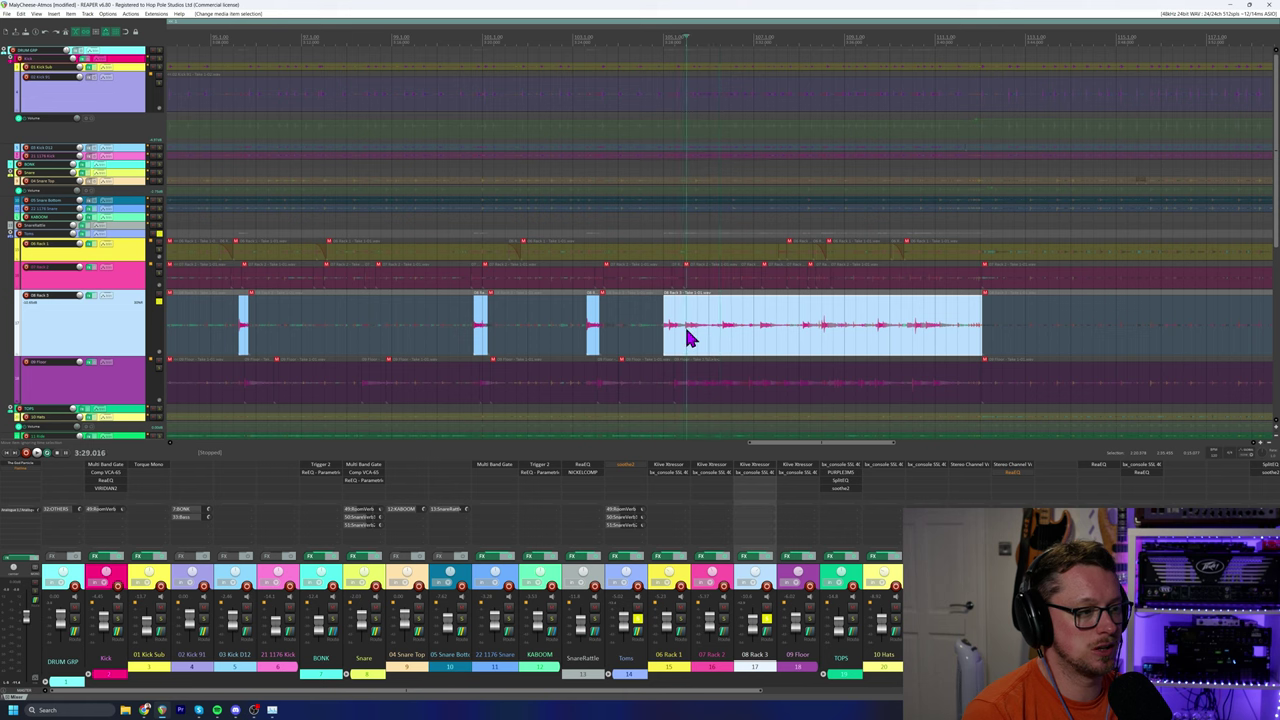
{"action": "left_click", "coordinate": [720, 386], "text": "ctrl"}
{"action": "left_click", "coordinate": [673, 342]}
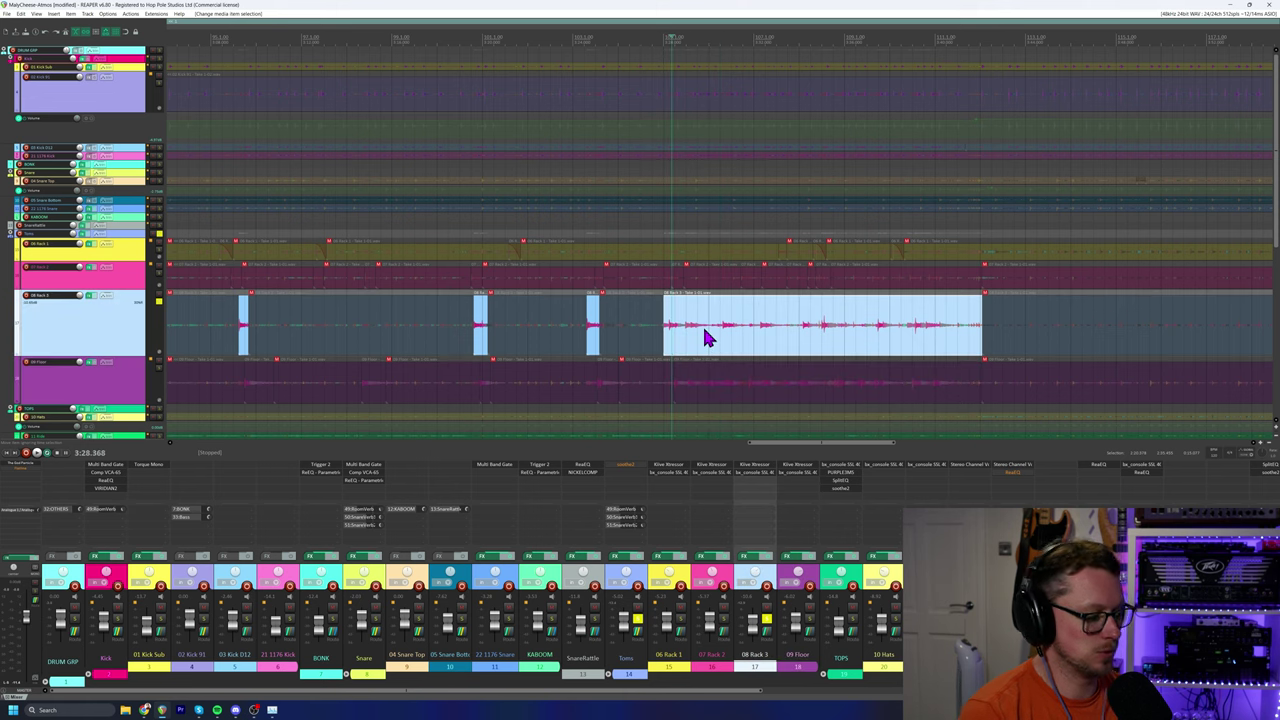
{"action": "double_click", "coordinate": [702, 323]}
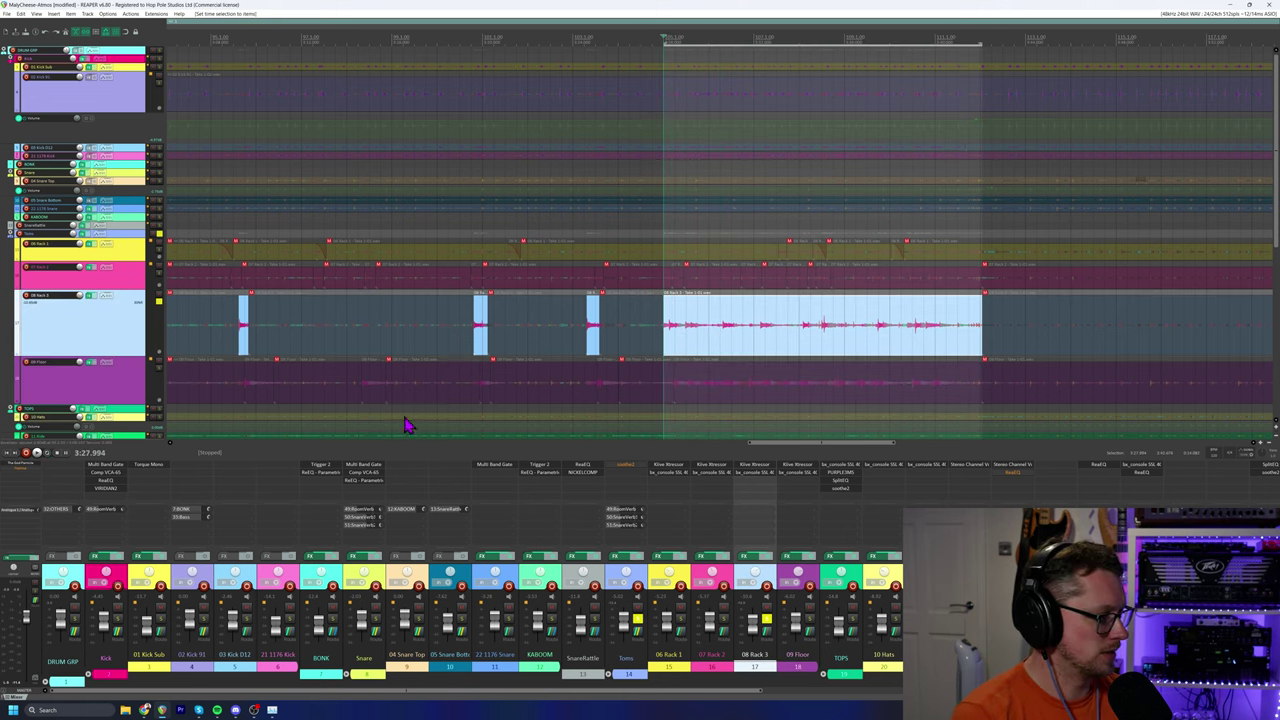
{"action": "key", "text": "space"}
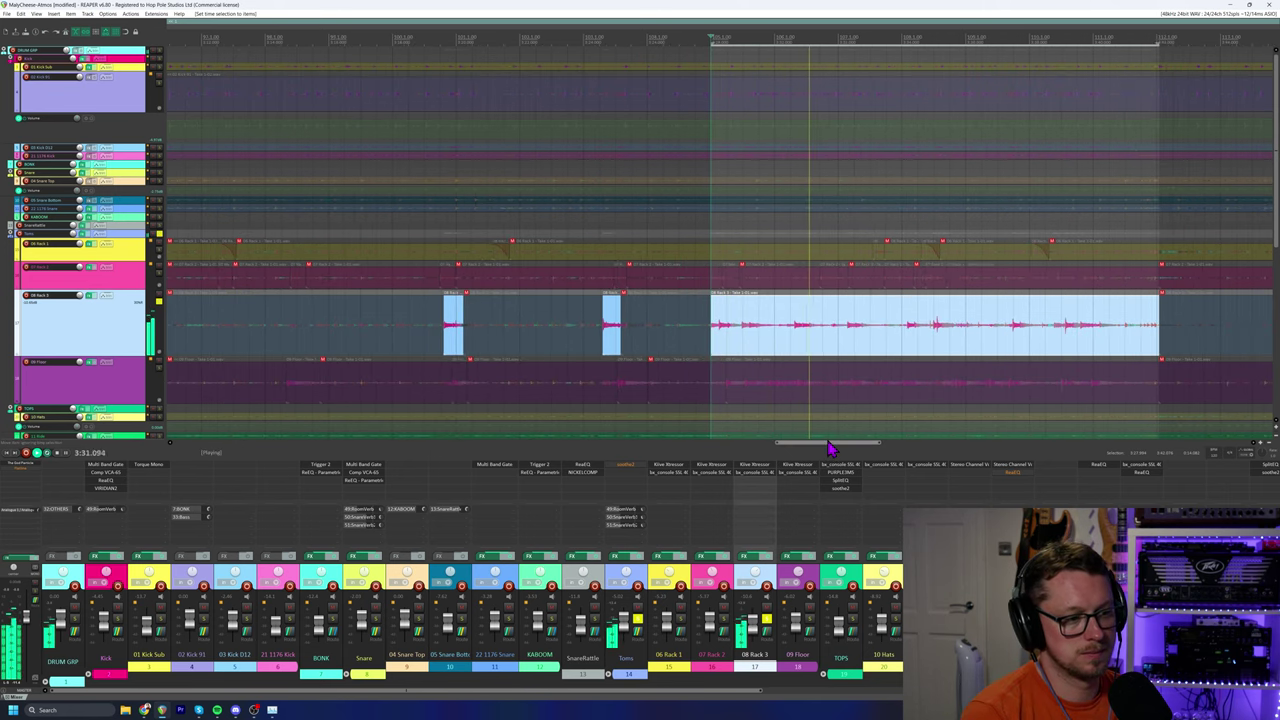
{"action": "key", "text": "space"}
Add the Multi Band Gate plug-in to the 08 Rack 3 track and reposition its window.
{"action": "left_click", "coordinate": [752, 487]}
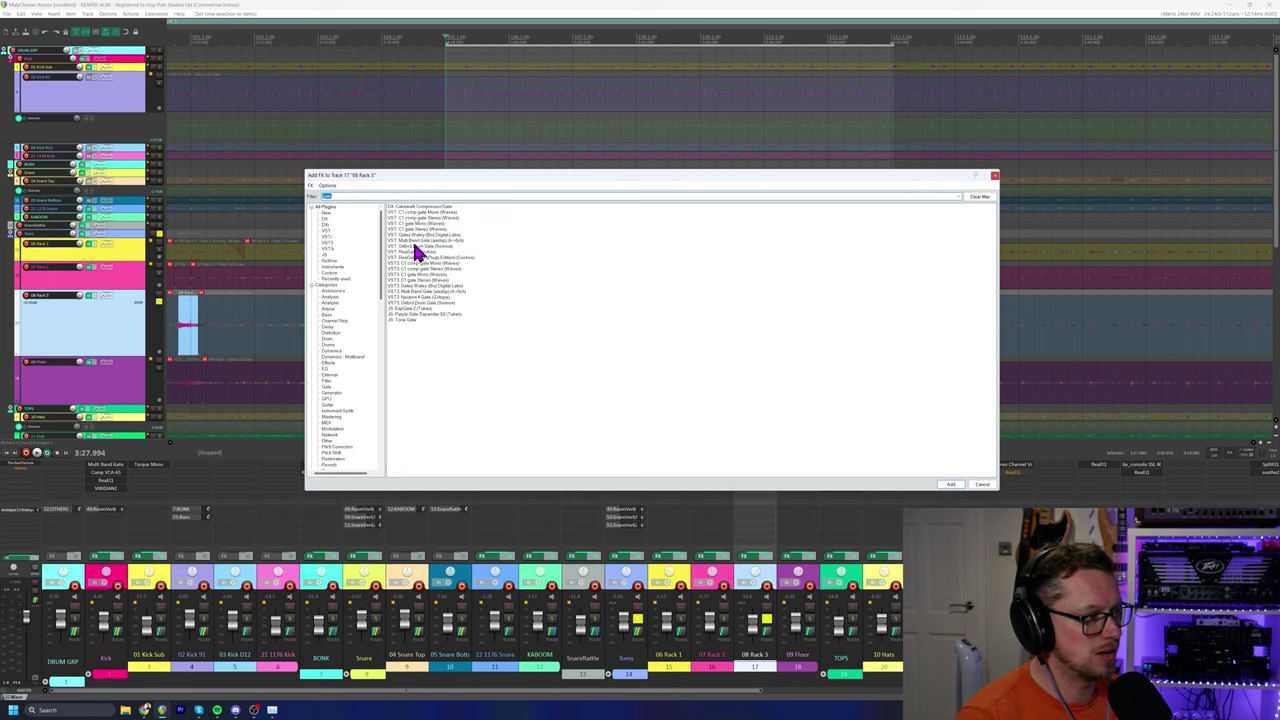
{"action": "double_click", "coordinate": [420, 292]}
{"action": "left_click_drag", "start_coordinate": [258, 33], "coordinate": [471, 166]}
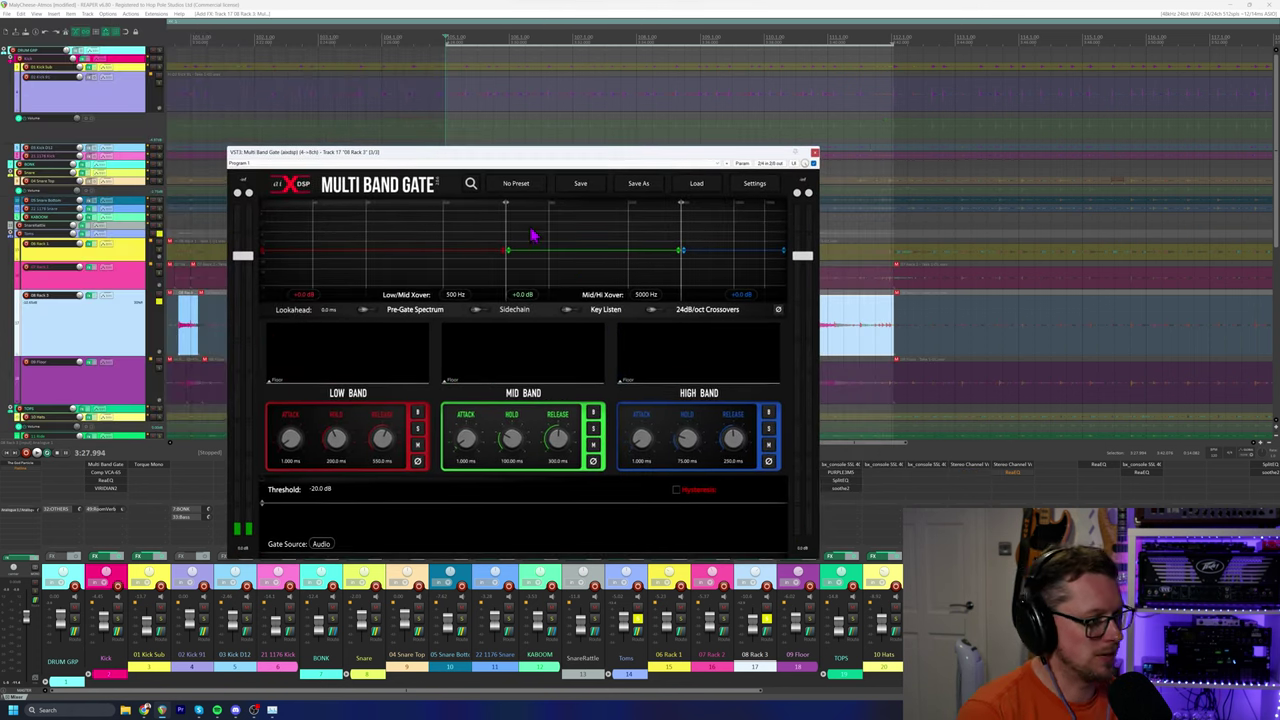
Listen to the gate's key signal and filter it with an 80 Hz high-pass and a 261 Hz low-pass.
{"action": "left_click", "coordinate": [567, 311]}
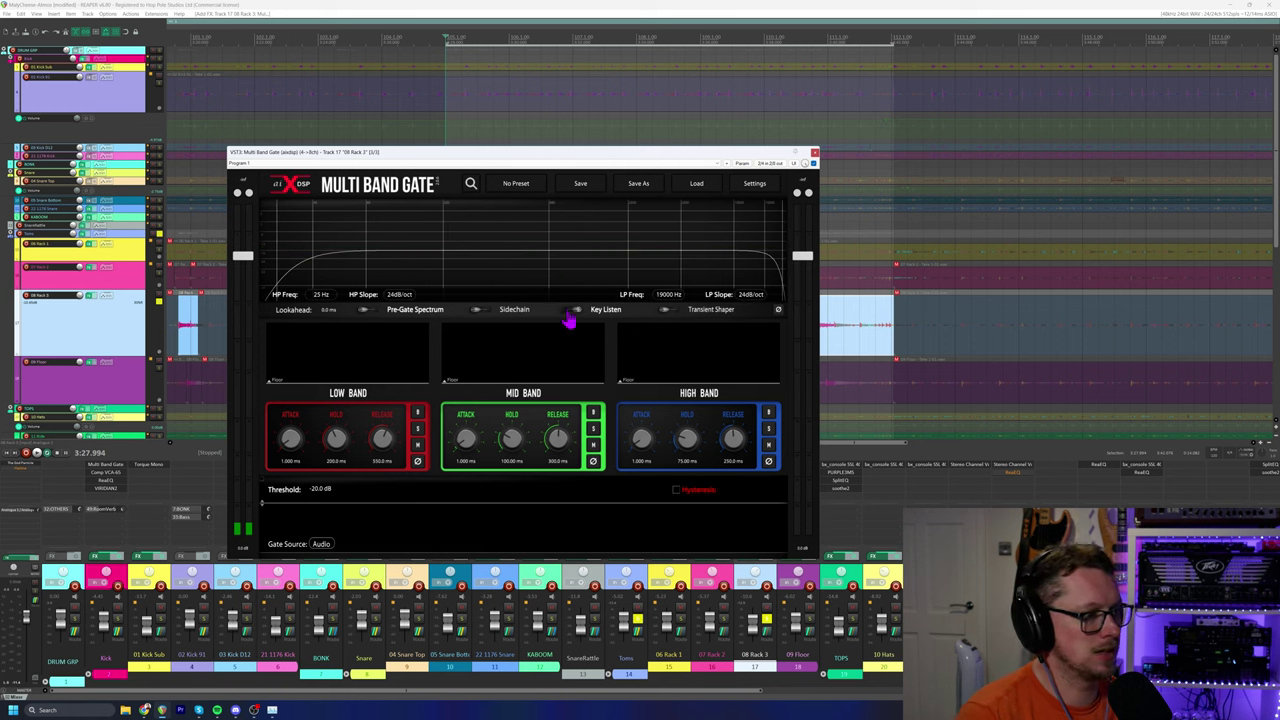
{"action": "key", "text": "space"}
{"action": "left_click_drag", "start_coordinate": [778, 252], "coordinate": [615, 245]}
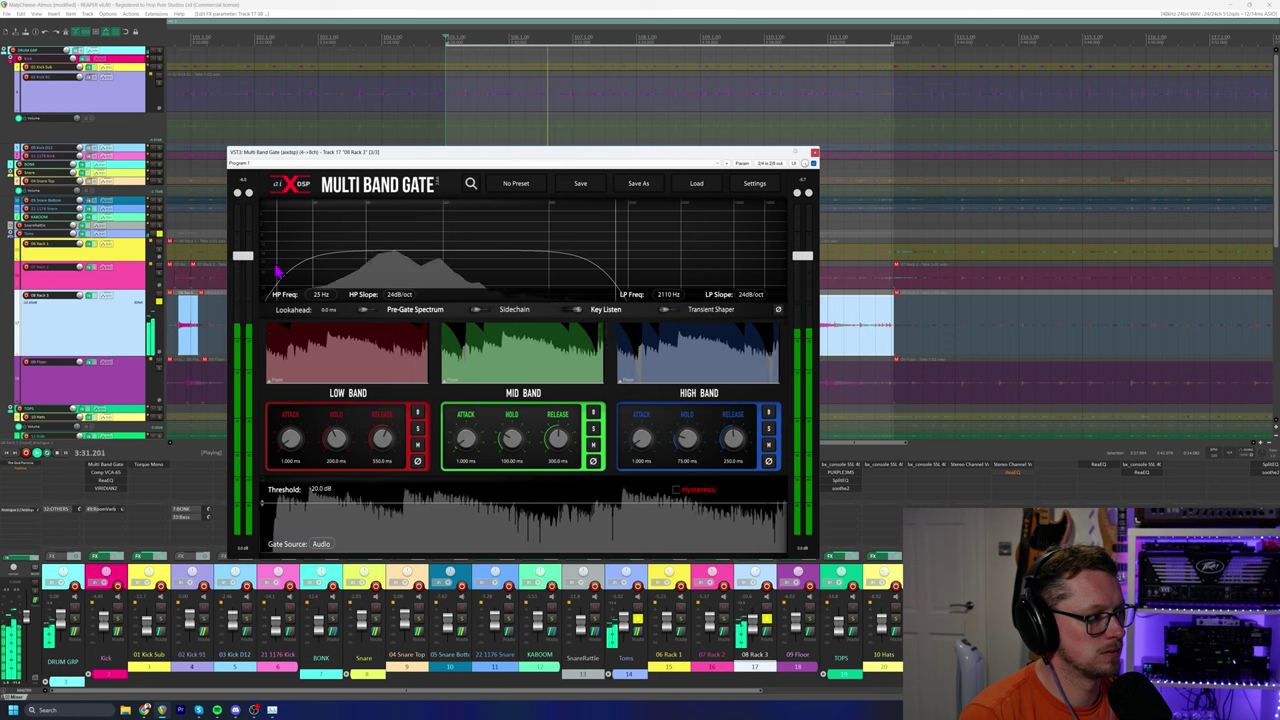
{"action": "left_click_drag", "start_coordinate": [279, 270], "coordinate": [322, 256]}
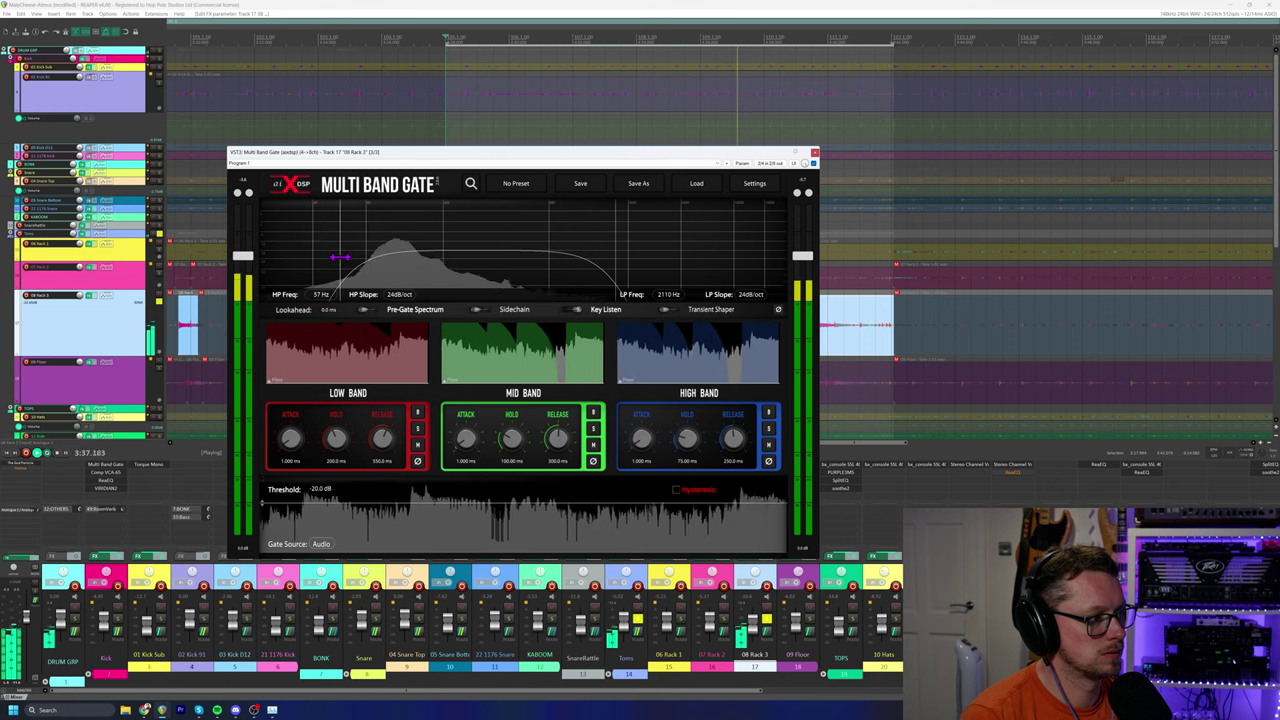
{"action": "left_click_drag", "start_coordinate": [611, 251], "coordinate": [447, 240]}
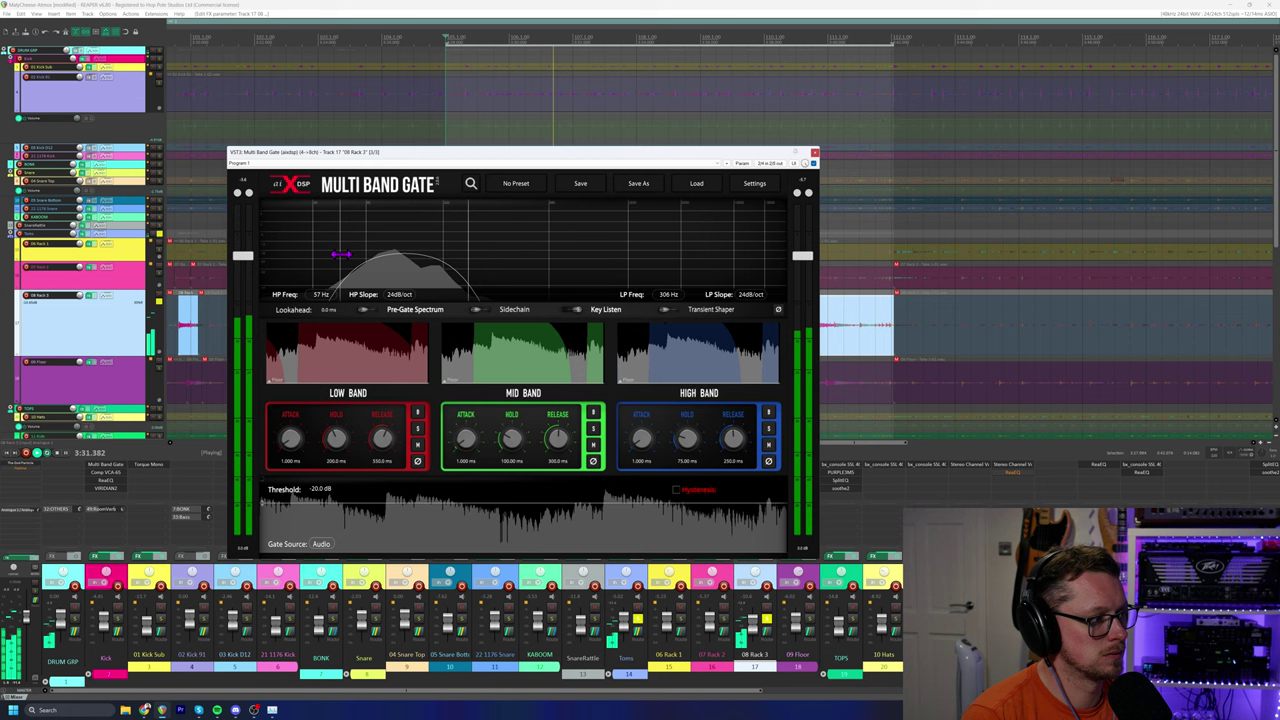
{"action": "left_click_drag", "start_coordinate": [355, 252], "coordinate": [351, 252]}
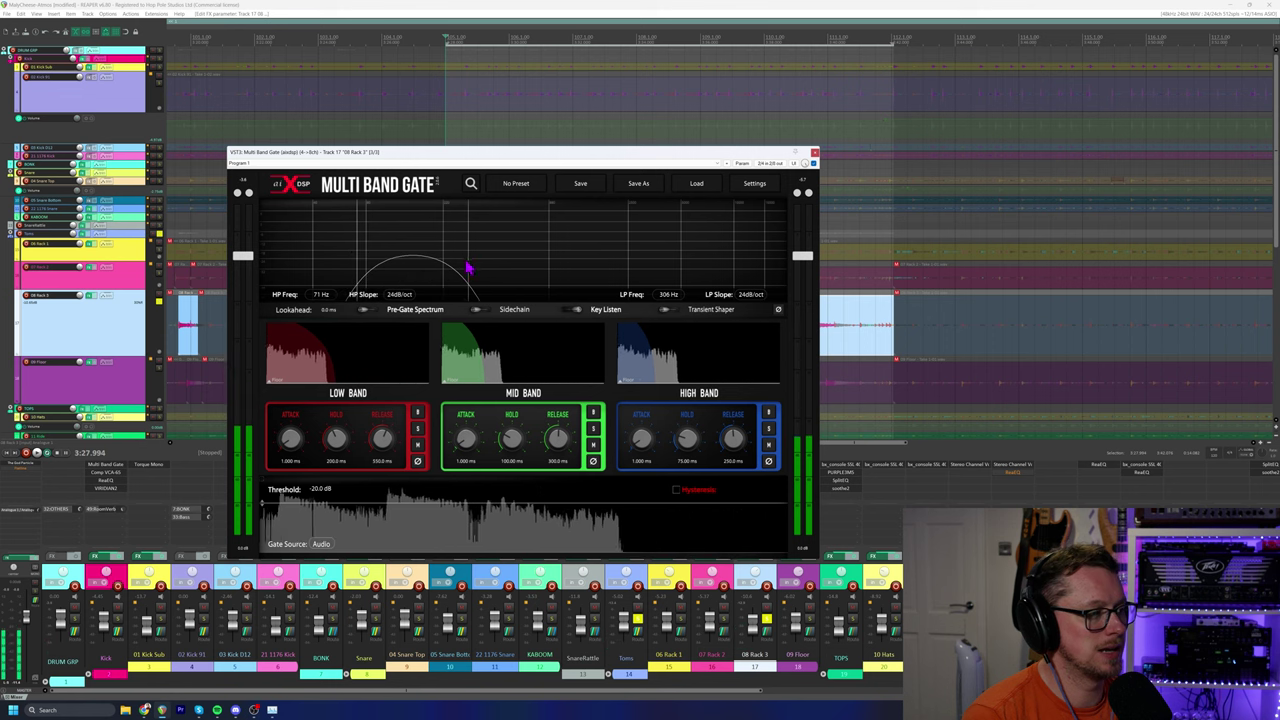
{"action": "key", "text": "space"}
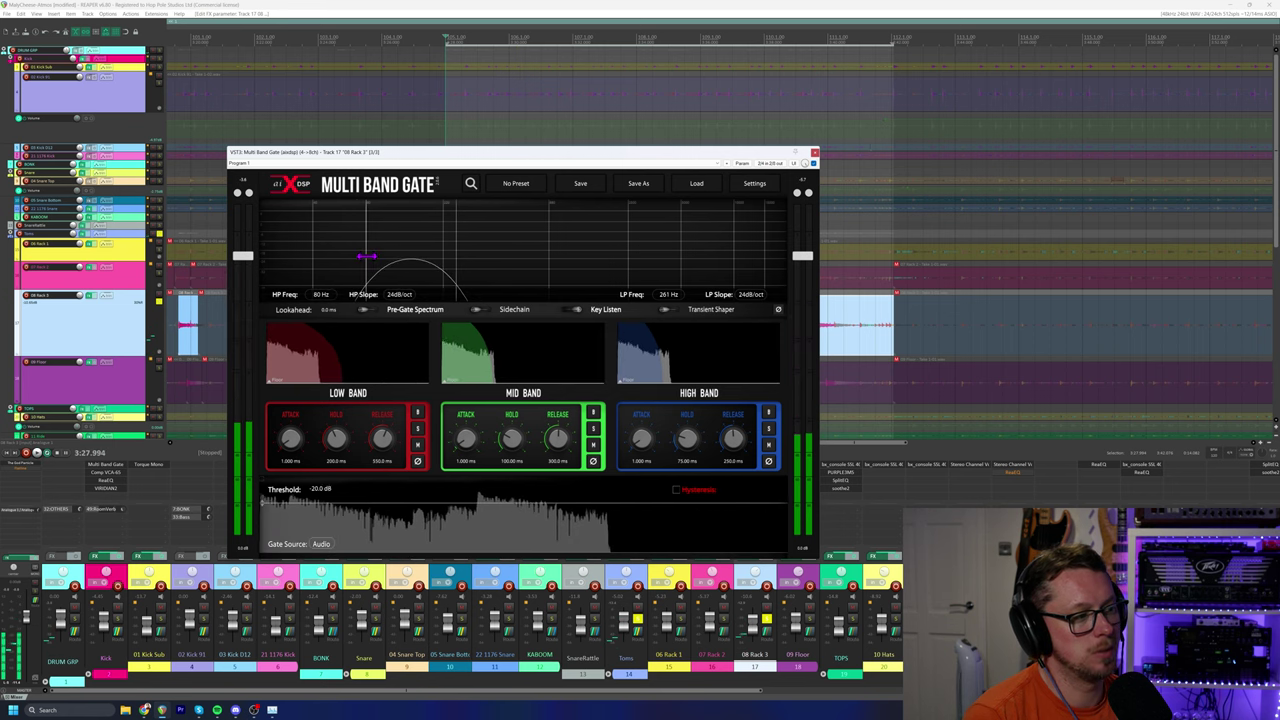
{"action": "key", "text": "space"}
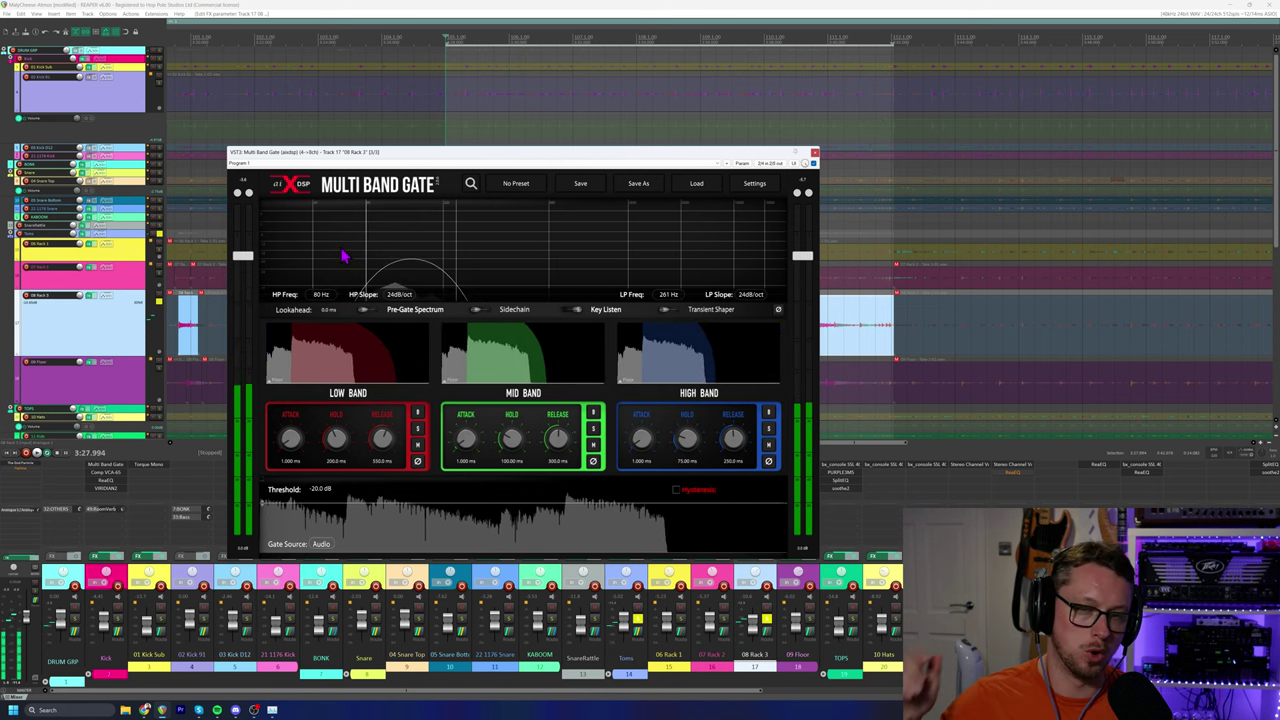
{"action": "key", "text": "space"}
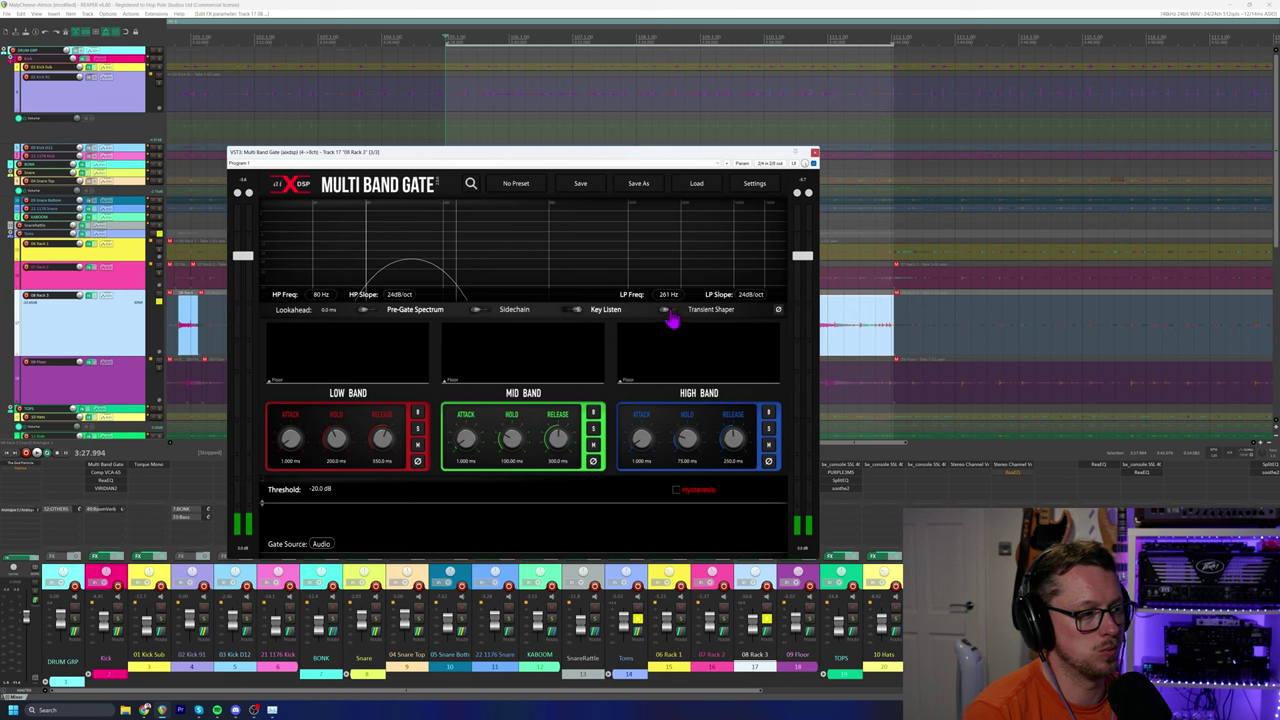
Enable the key signal's Transient Shaper with attack at +7.30 dB and sustain at -4.70 dB, comparing it on and off.
{"action": "key", "text": "space"}
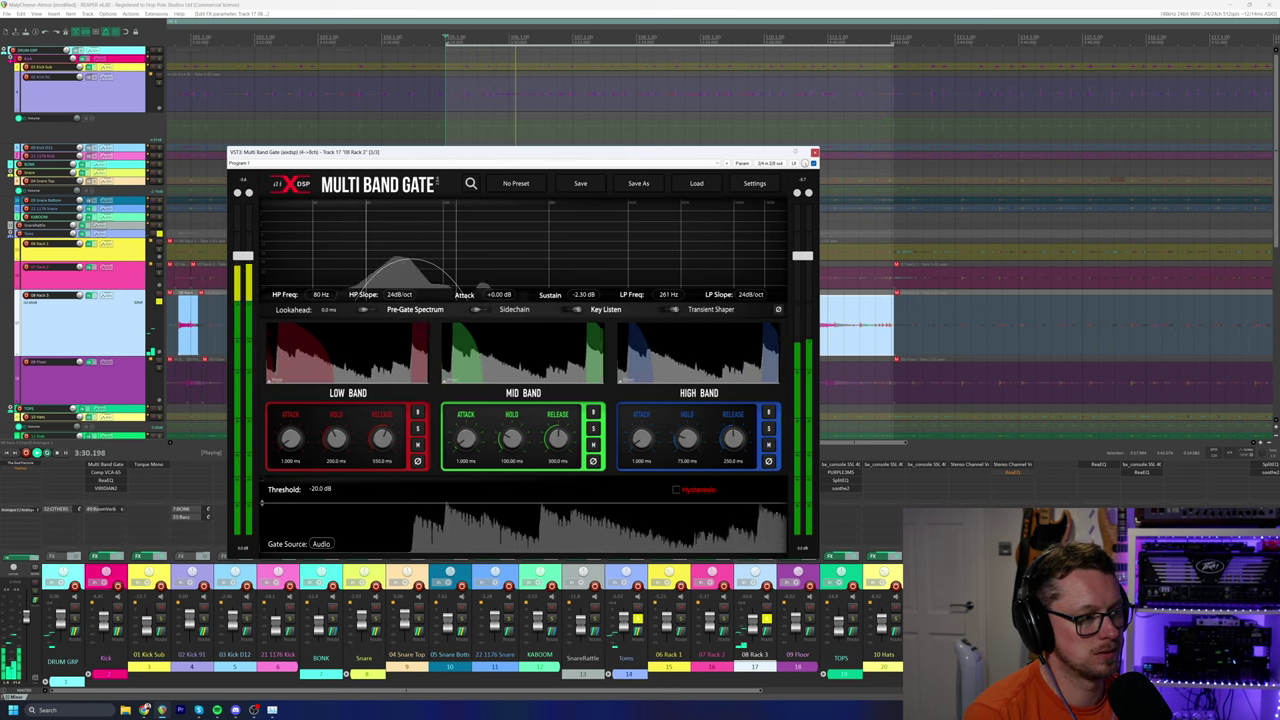
{"action": "left_click_drag", "start_coordinate": [481, 309], "coordinate": [481, 280]}
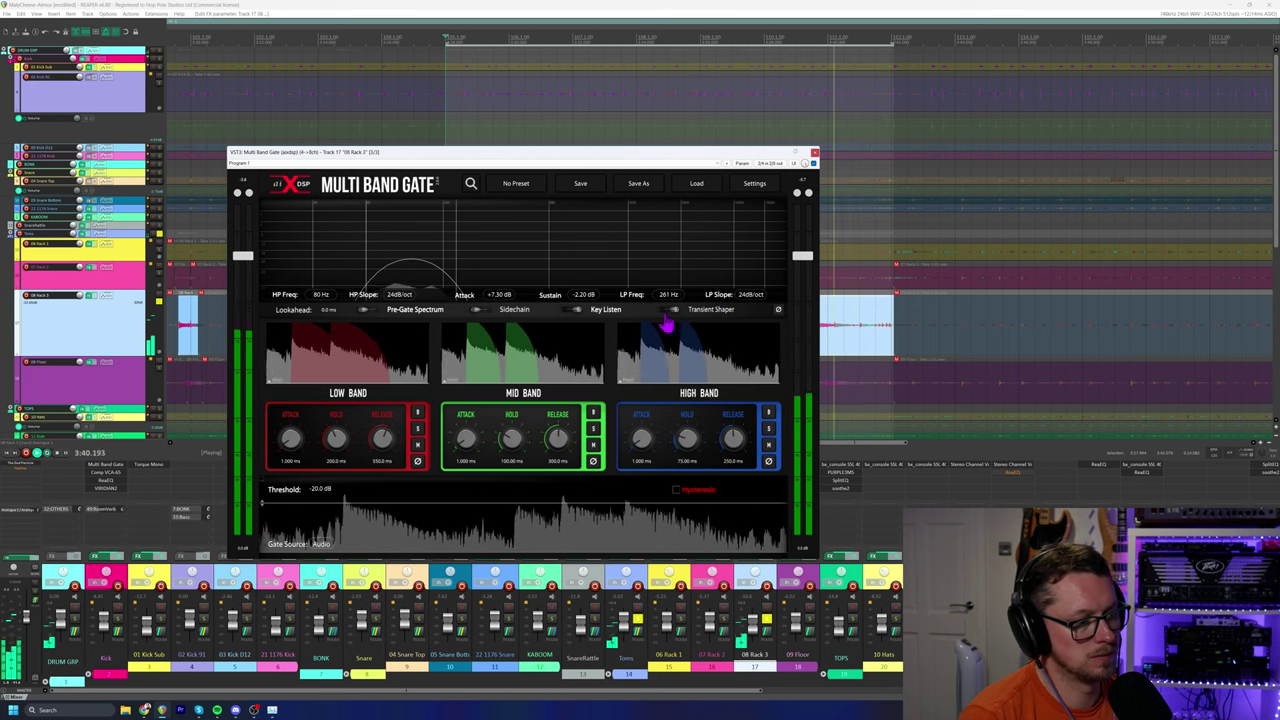
{"action": "left_click", "coordinate": [669, 311]}
{"action": "left_click", "coordinate": [670, 315]}
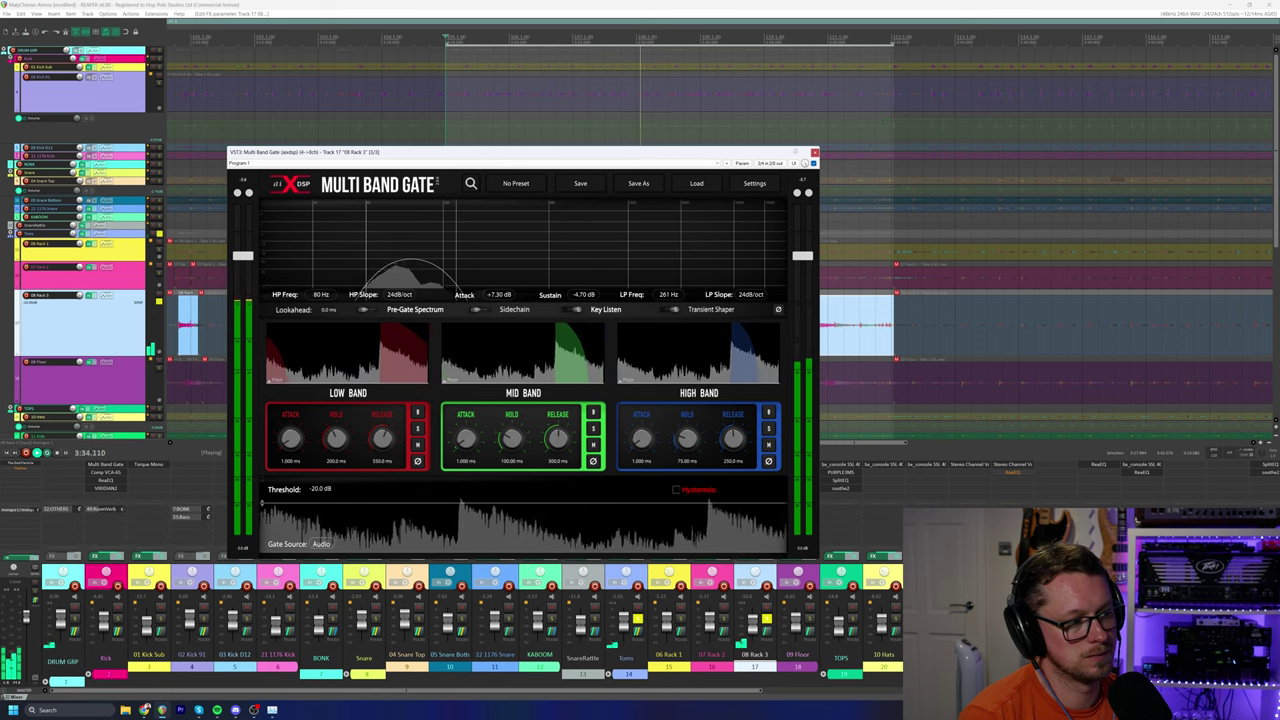
Turn off Key Listen and lower the gate threshold to -25.8 dB during playback.
{"action": "left_click_drag", "start_coordinate": [577, 160], "coordinate": [500, 143]}
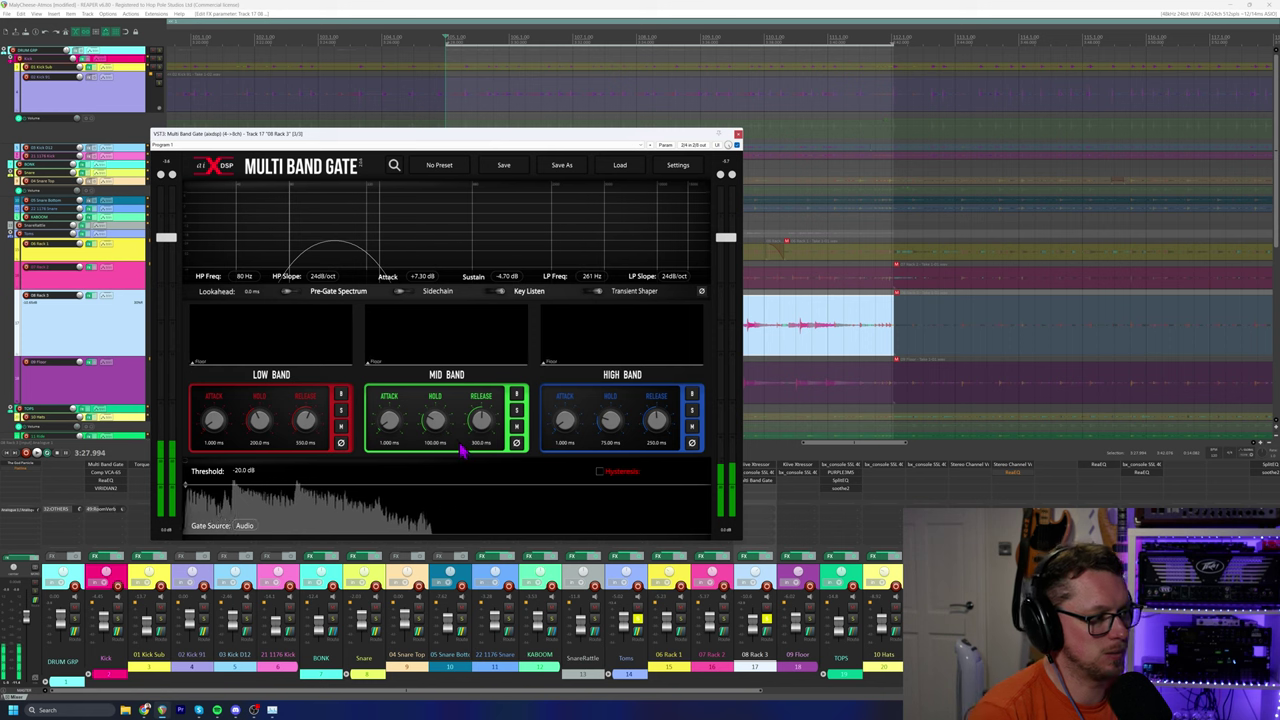
{"action": "left_click", "coordinate": [493, 296]}
{"action": "left_click_drag", "start_coordinate": [460, 491], "coordinate": [395, 492]}
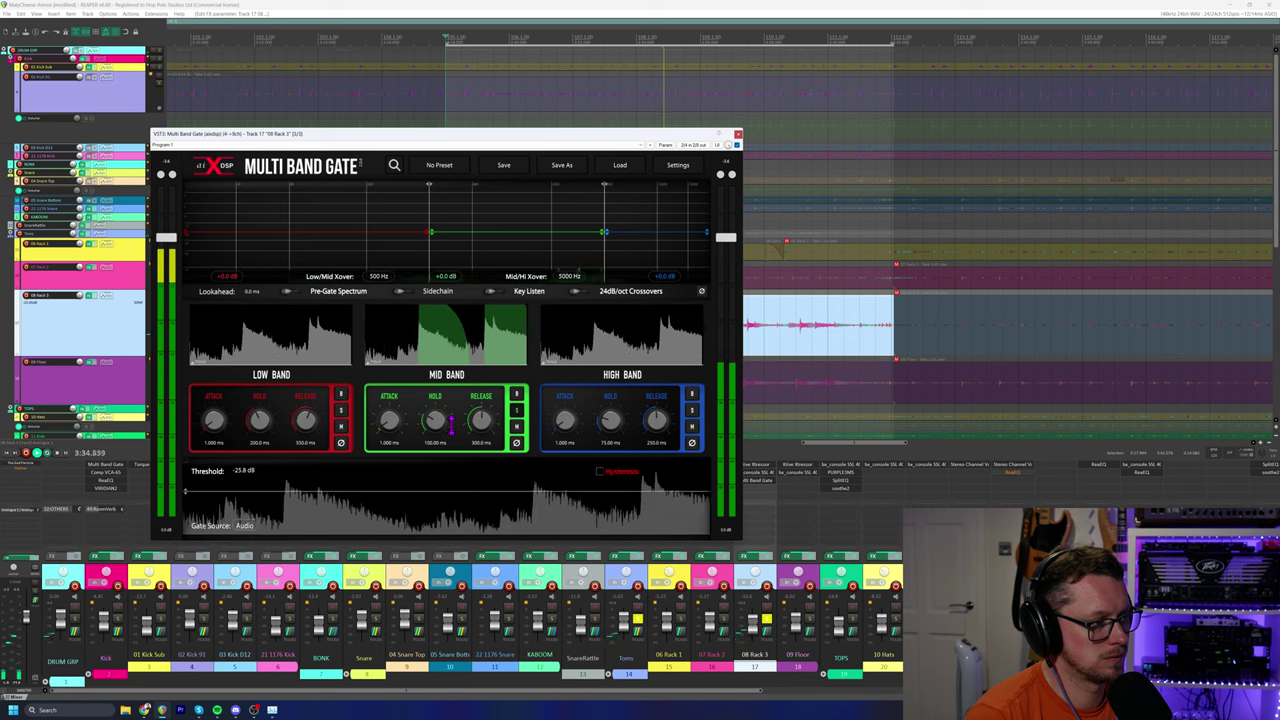
Shorten the mid band's hold to about 51 ms and release to 72.44 ms, the high band's release to 85.76 ms, with threshold at -21.3 dB.
{"action": "left_click_drag", "start_coordinate": [480, 416], "coordinate": [438, 428]}
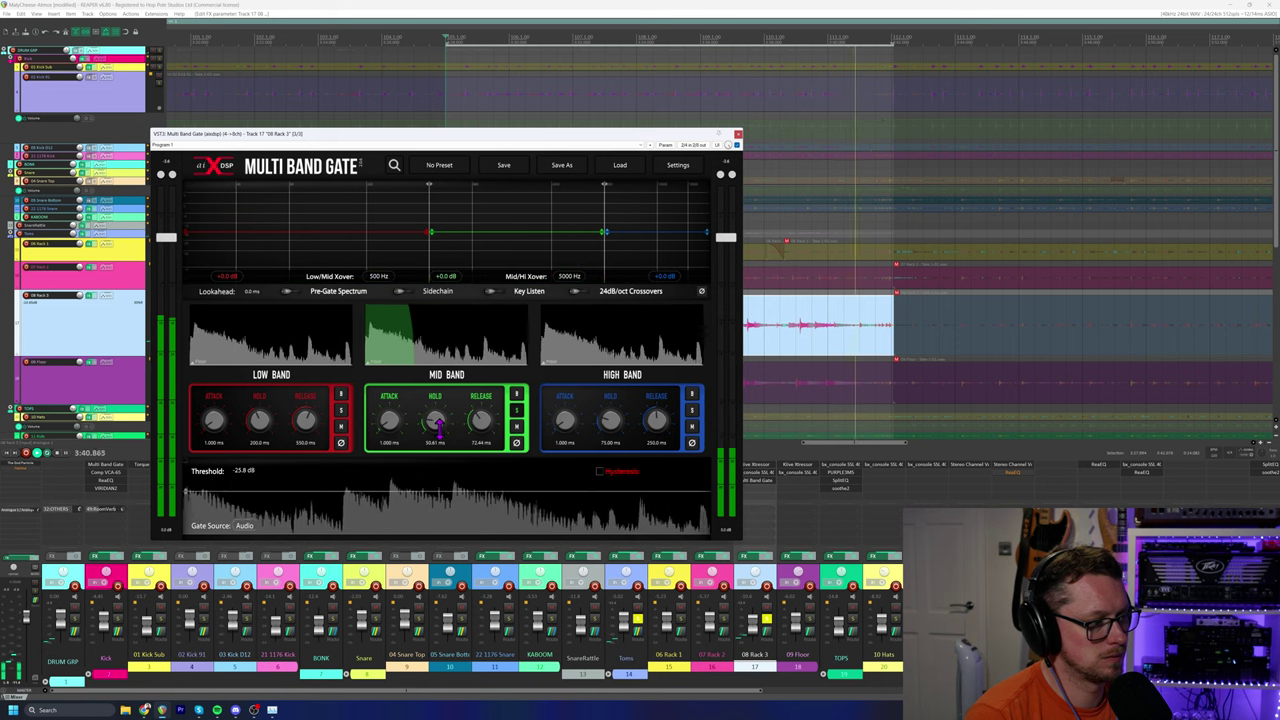
{"action": "left_click_drag", "start_coordinate": [509, 491], "coordinate": [500, 487]}
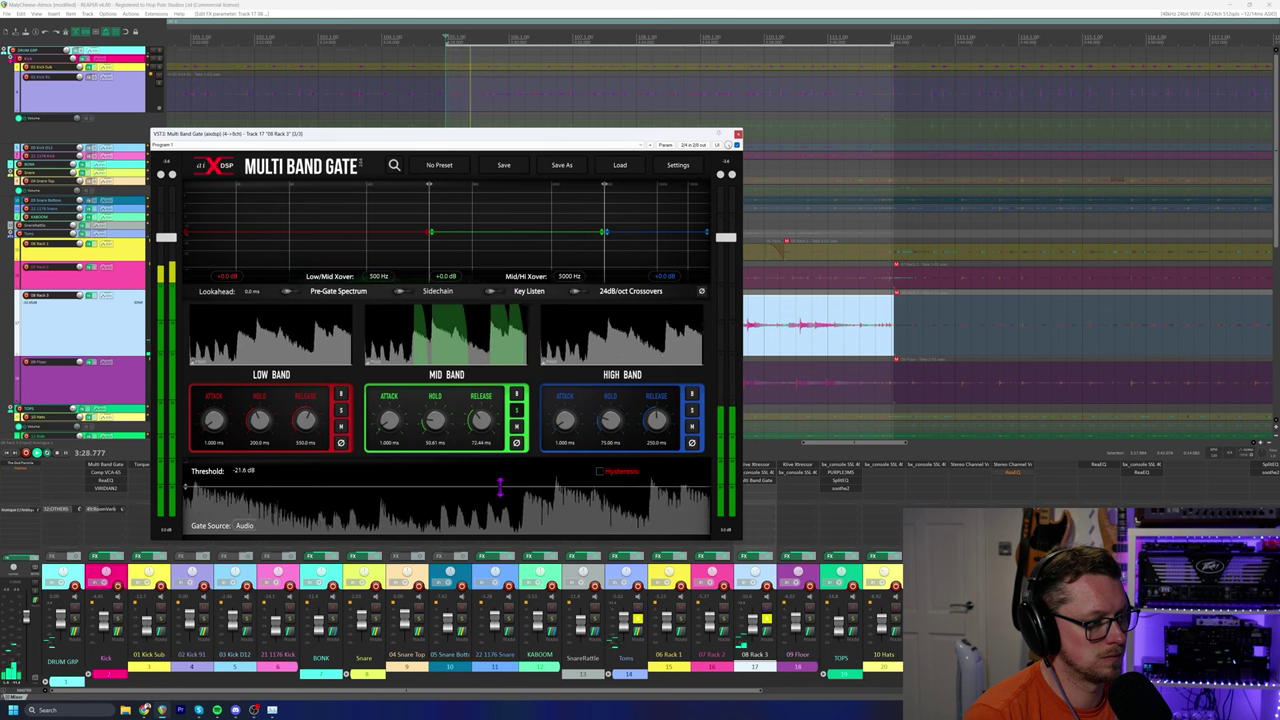
{"action": "left_click_drag", "start_coordinate": [657, 420], "coordinate": [662, 426]}
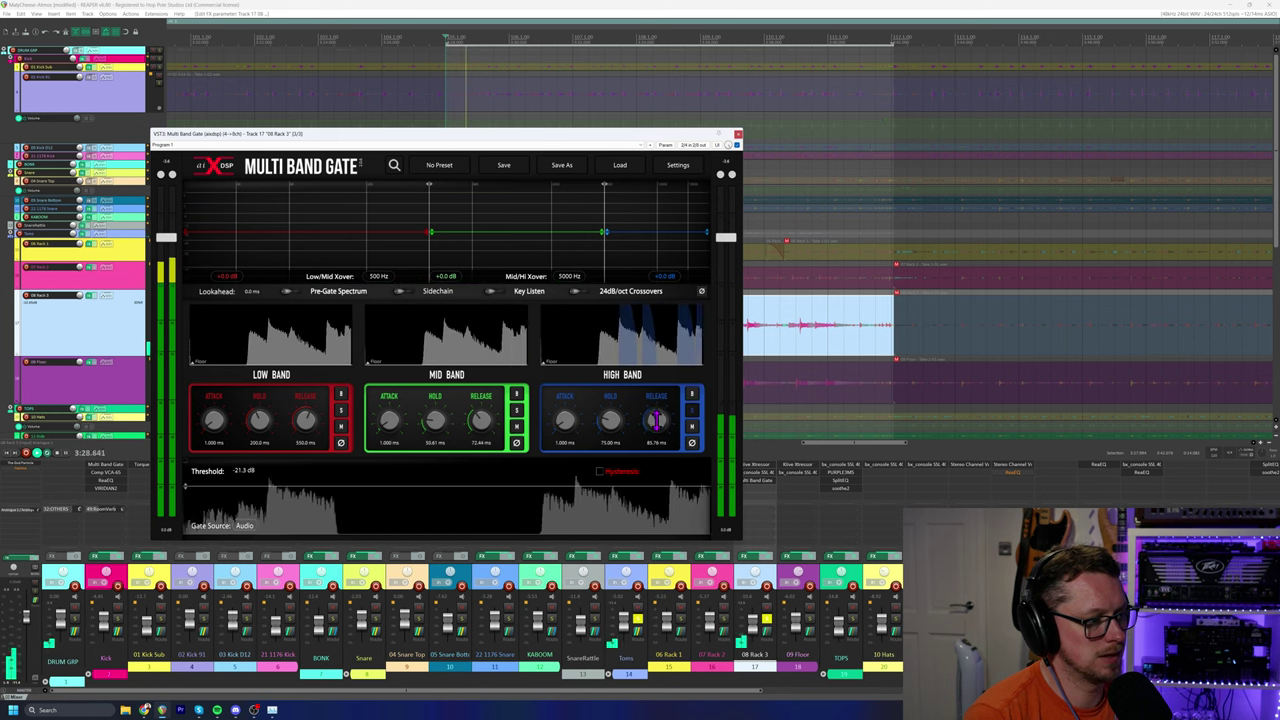
Audition the gate on the separate 08 Rack 3 hits from about 2:36.
{"action": "left_click_drag", "start_coordinate": [566, 140], "coordinate": [594, 354]}
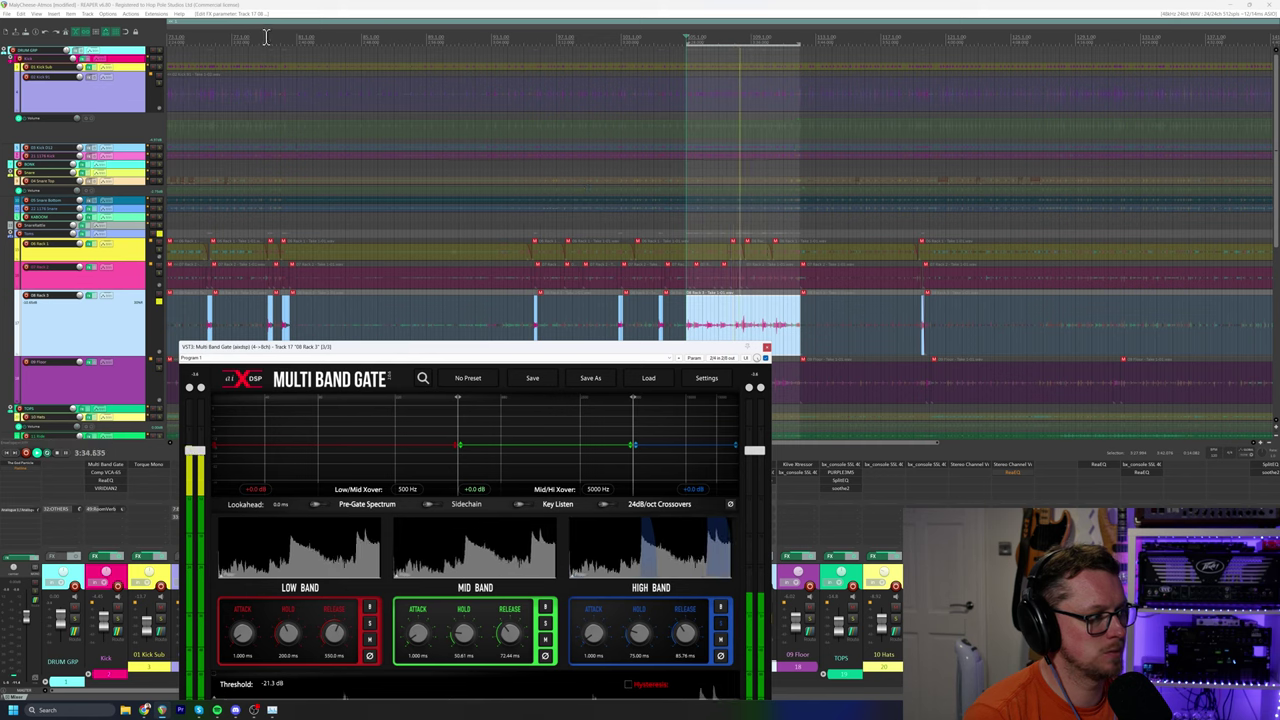
{"action": "scroll", "coordinate": [548, 213], "scroll_direction": "up", "scroll_amount": 3}
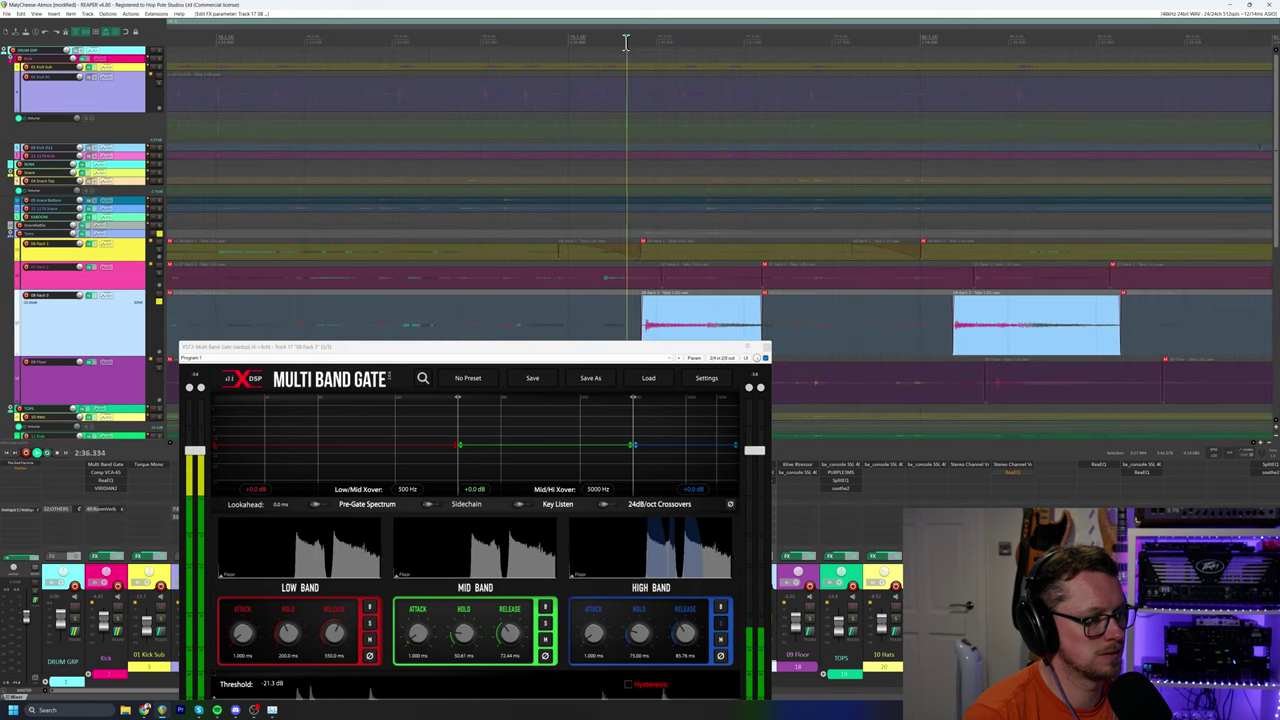
{"action": "scroll", "coordinate": [772, 142], "scroll_direction": "down", "scroll_amount": 3}
{"action": "scroll", "coordinate": [770, 145], "scroll_direction": "up", "scroll_amount": 2}
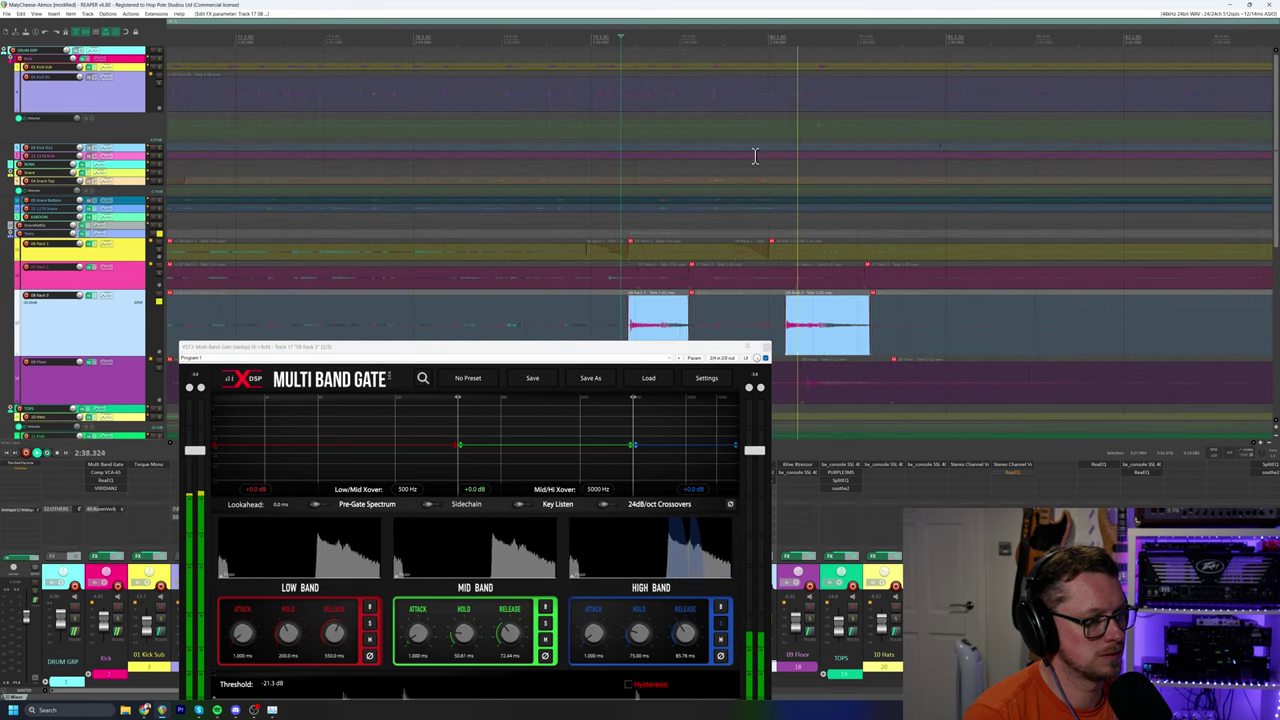
Lower the gate's mid/high crossover frequency to 3142 Hz.
{"action": "left_click_drag", "start_coordinate": [605, 357], "coordinate": [560, 184]}
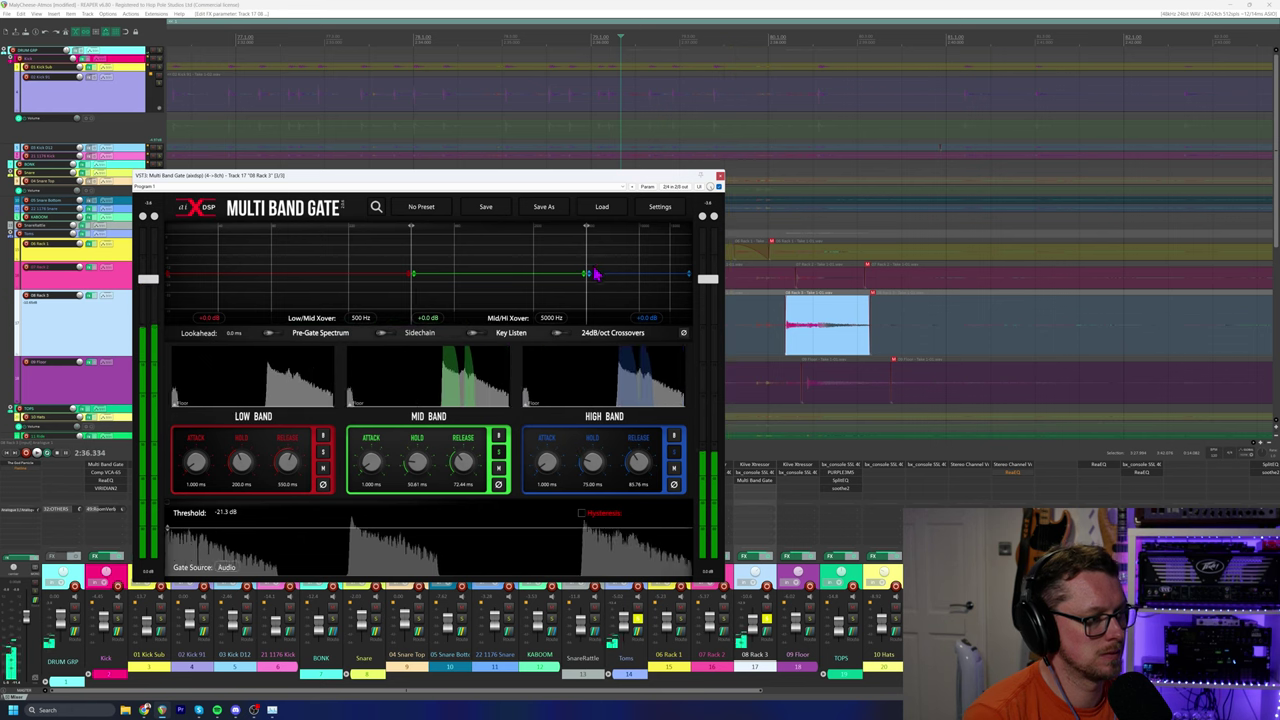
{"action": "left_click_drag", "start_coordinate": [587, 273], "coordinate": [549, 263]}
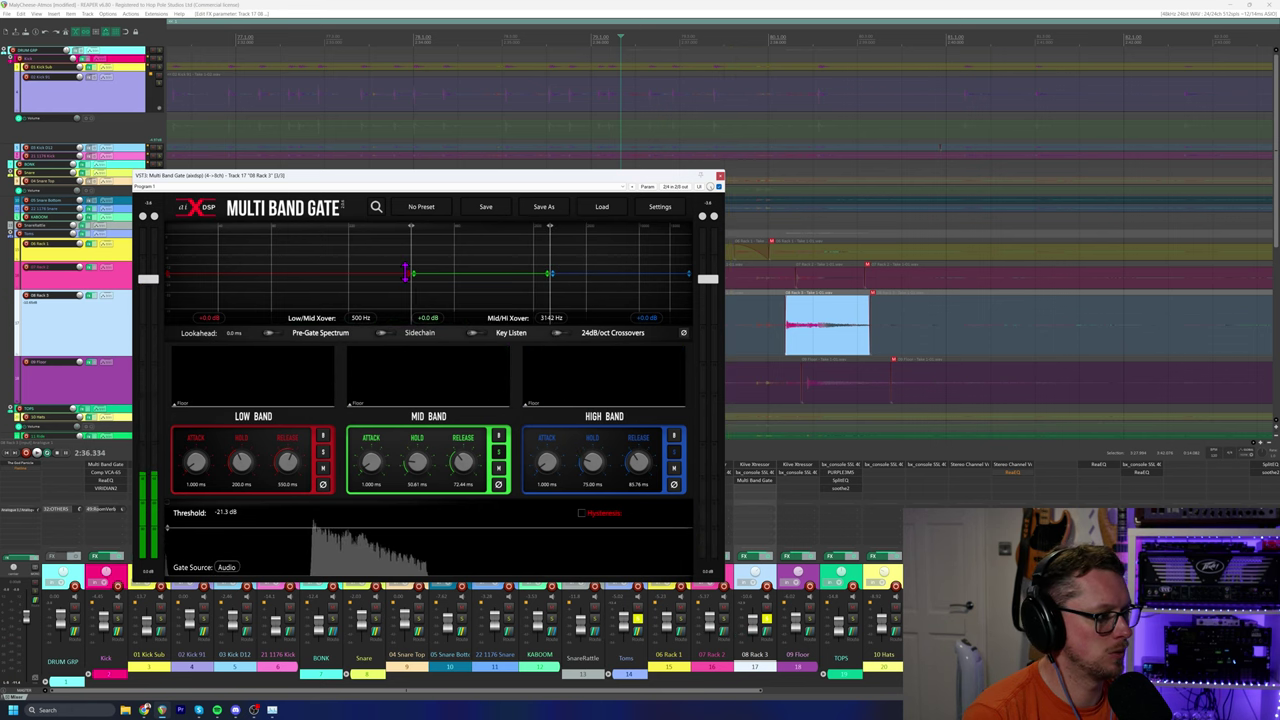
Lower the low/mid crossover frequency to 243 Hz and audition the gate on the 08 Rack 3 hits.
{"action": "left_click_drag", "start_coordinate": [411, 257], "coordinate": [352, 257]}
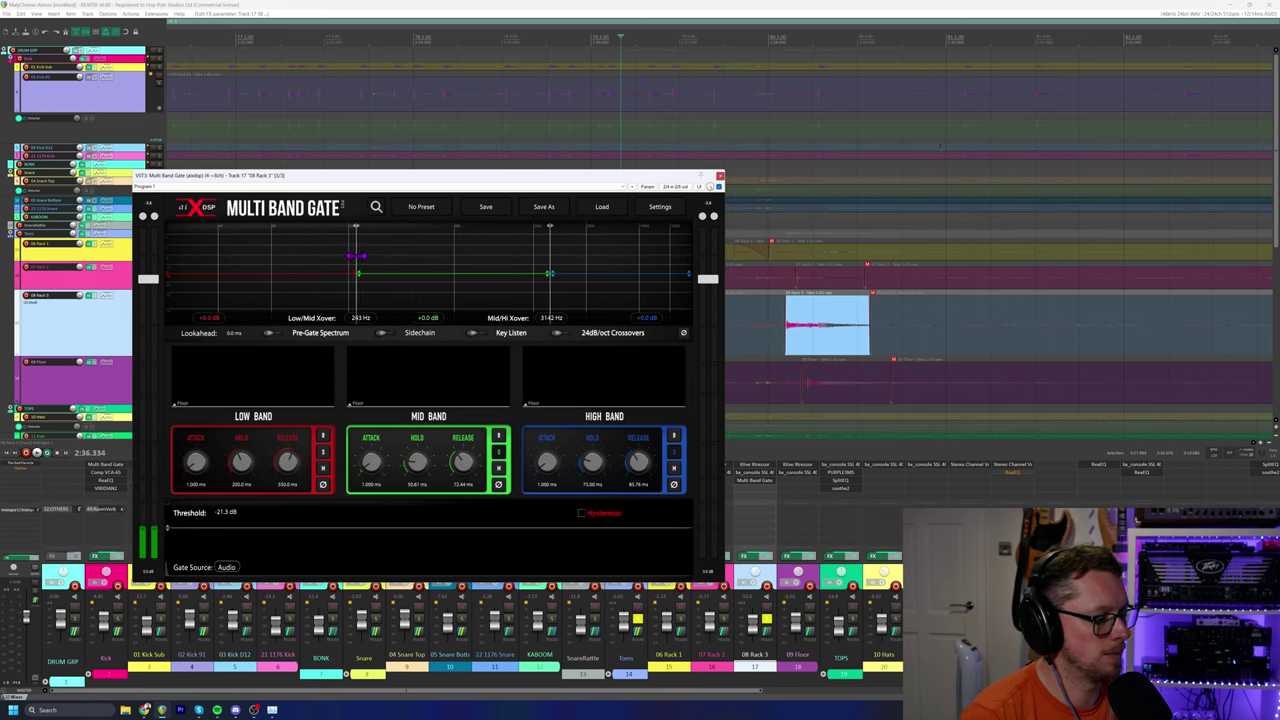
{"action": "key", "text": "space"}
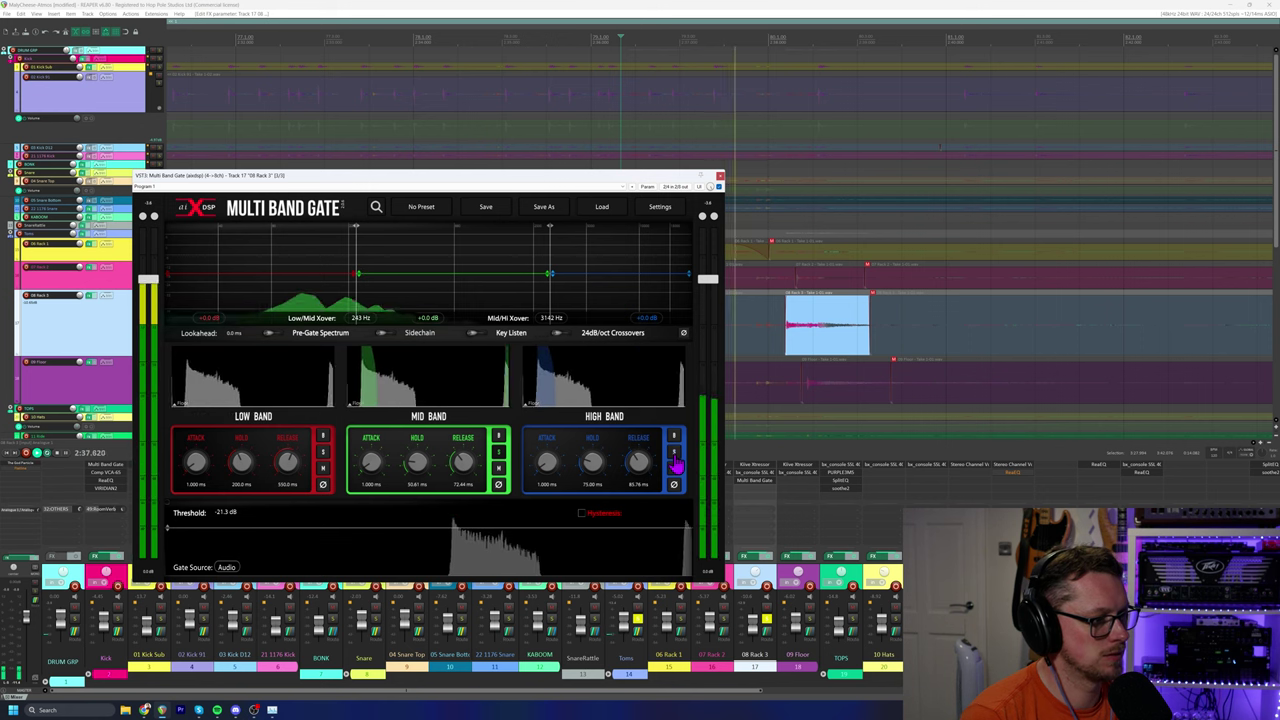
{"action": "key", "text": "space"}
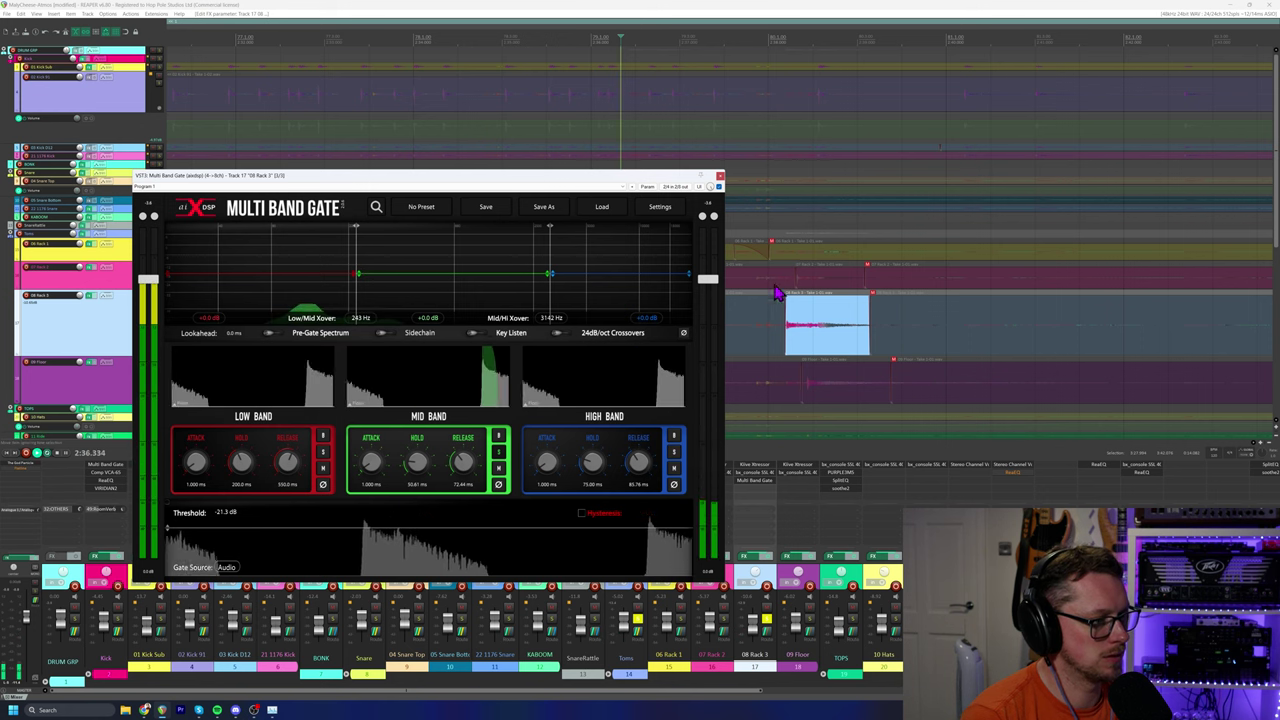
{"action": "key", "text": "space"}
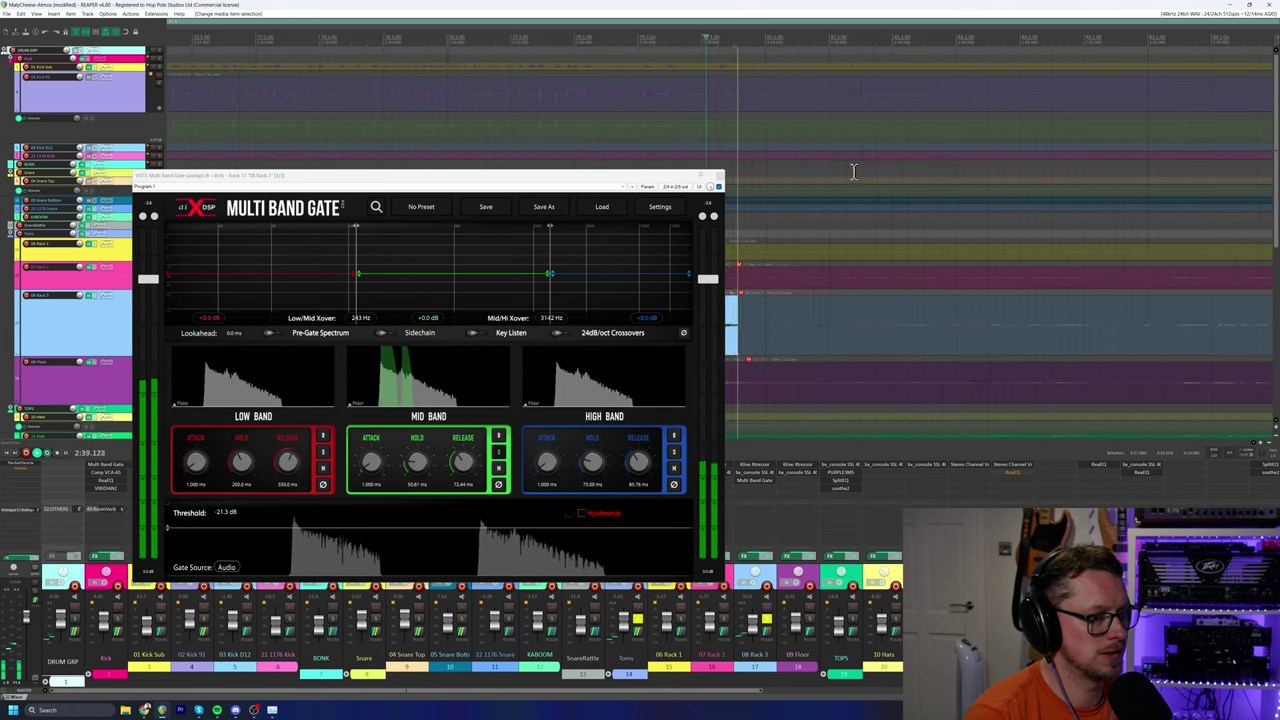
Play the long 08 Rack 3 section from about 3:28 and lengthen the mid band's hold to 104.1 ms and release to 202.5 ms.
{"action": "left_click", "coordinate": [930, 157]}
{"action": "scroll", "coordinate": [971, 163], "scroll_direction": "up", "scroll_amount": 4}
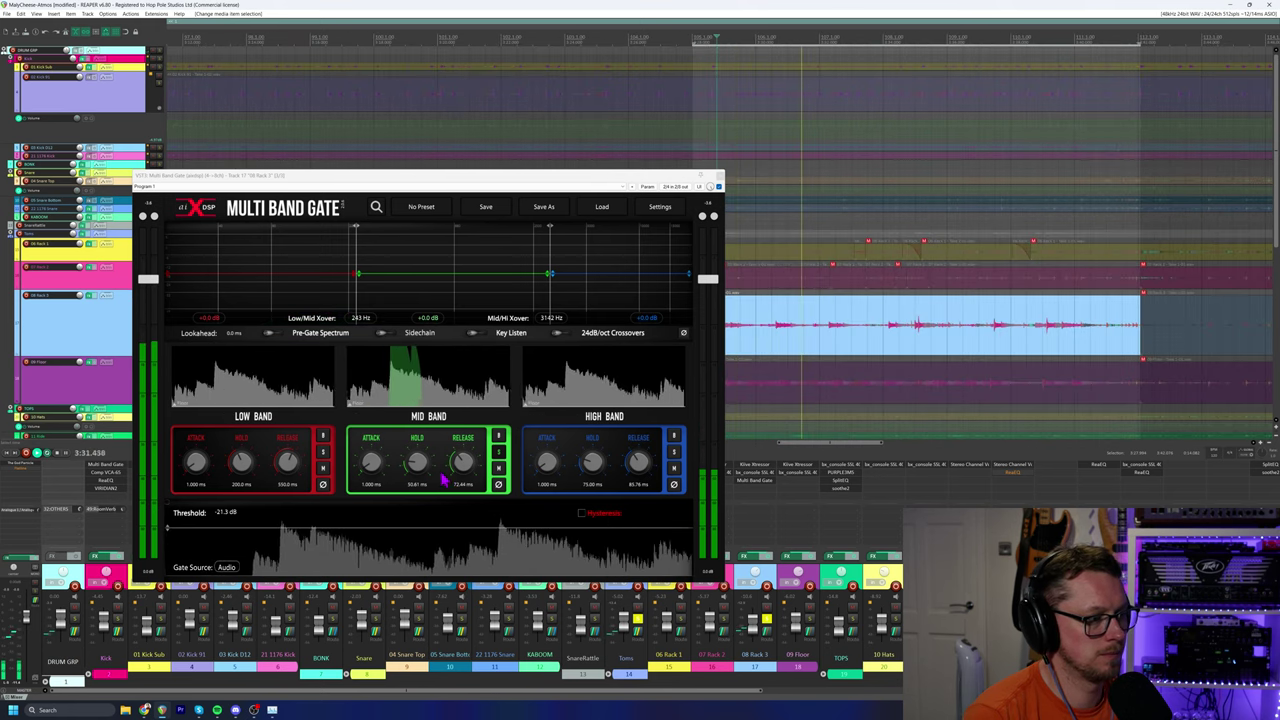
{"action": "left_click_drag", "start_coordinate": [416, 462], "coordinate": [472, 450]}
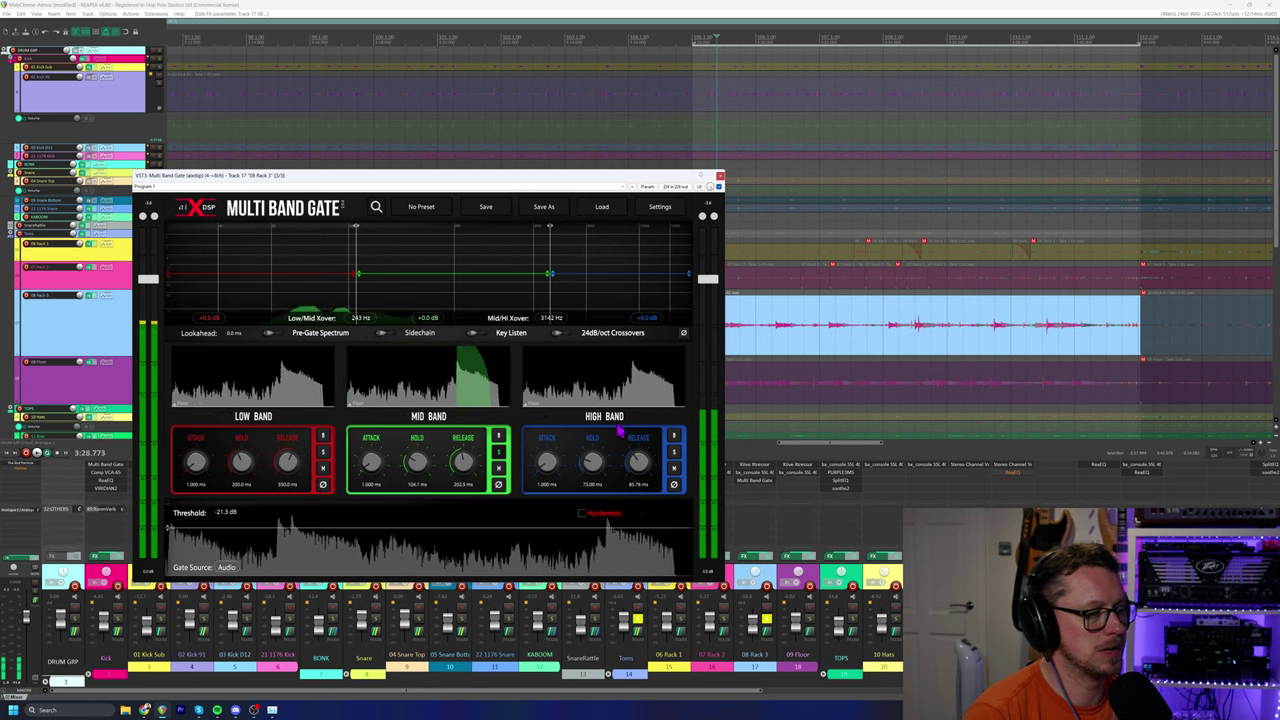
{"action": "key", "text": "space"}
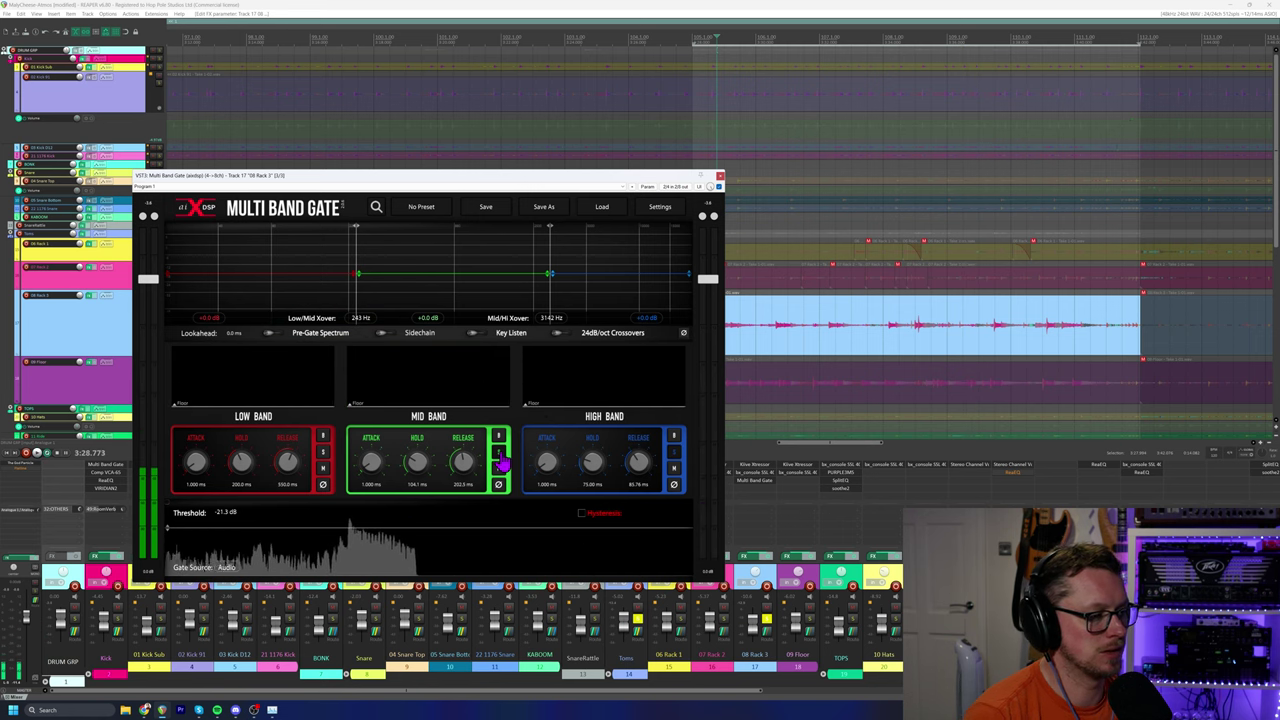
Solo the high band during playback from about 3:33 and shorten its release to 55.78 ms.
{"action": "key", "text": "space"}
{"action": "left_click", "coordinate": [860, 33]}
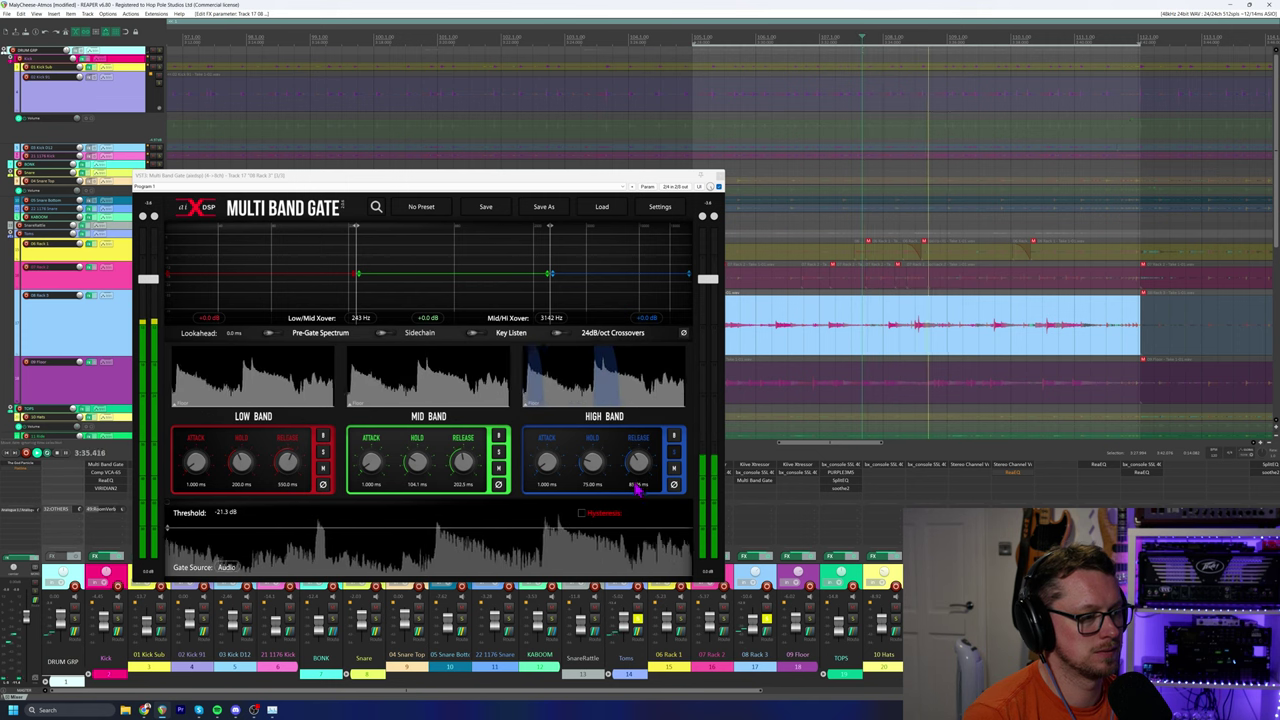
{"action": "key", "text": "space"}
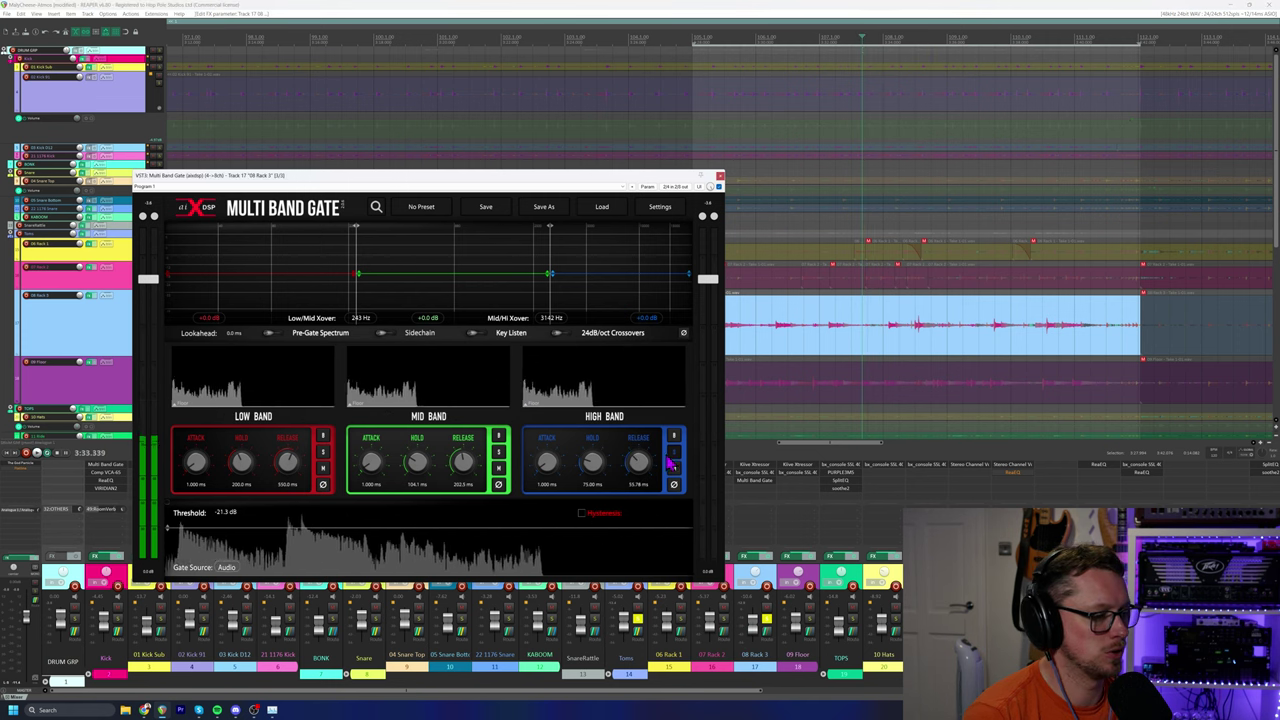
Solo the low band during playback and raise the gate's lookahead to about 10 ms.
{"action": "key", "text": "space"}
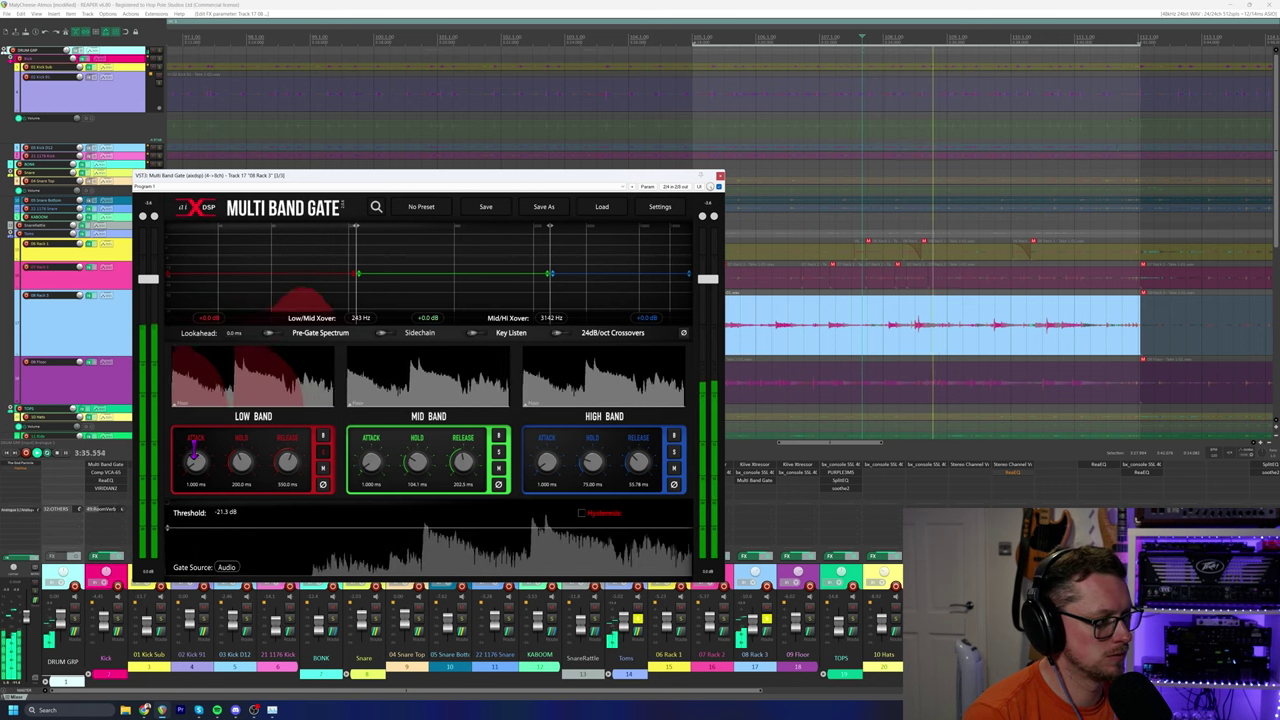
{"action": "key", "text": "space"}
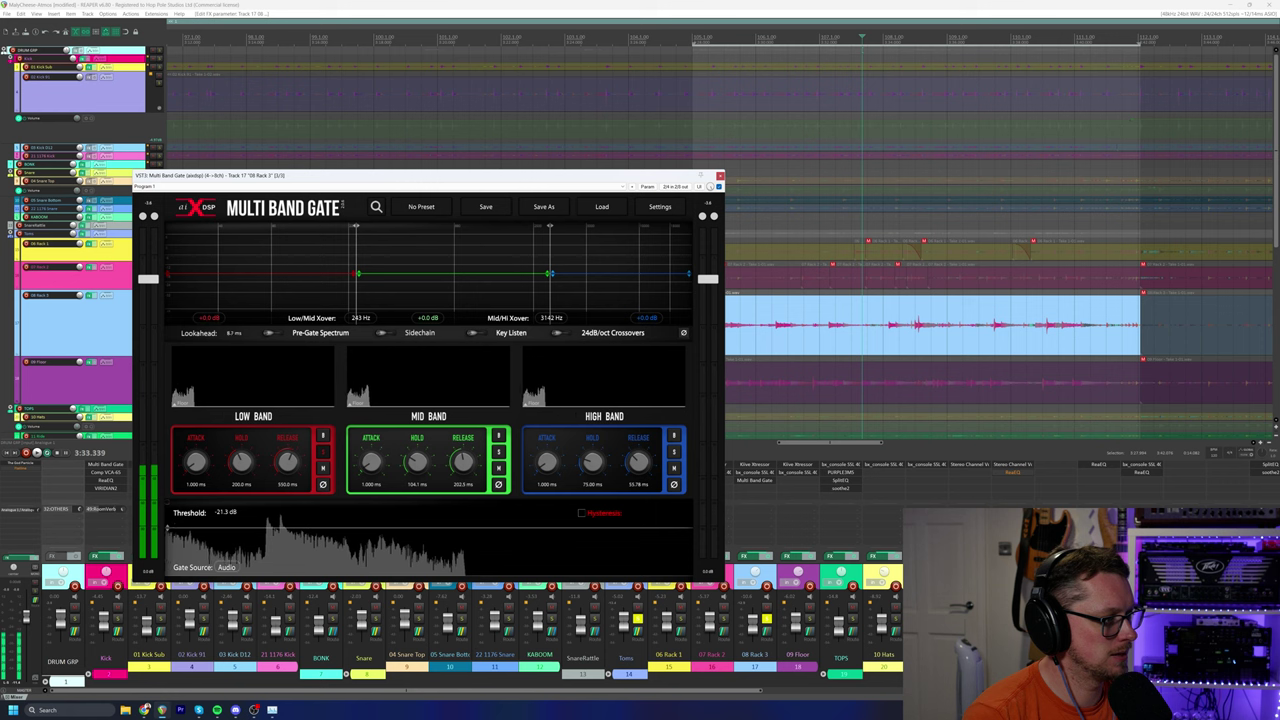
{"action": "key", "text": "space"}
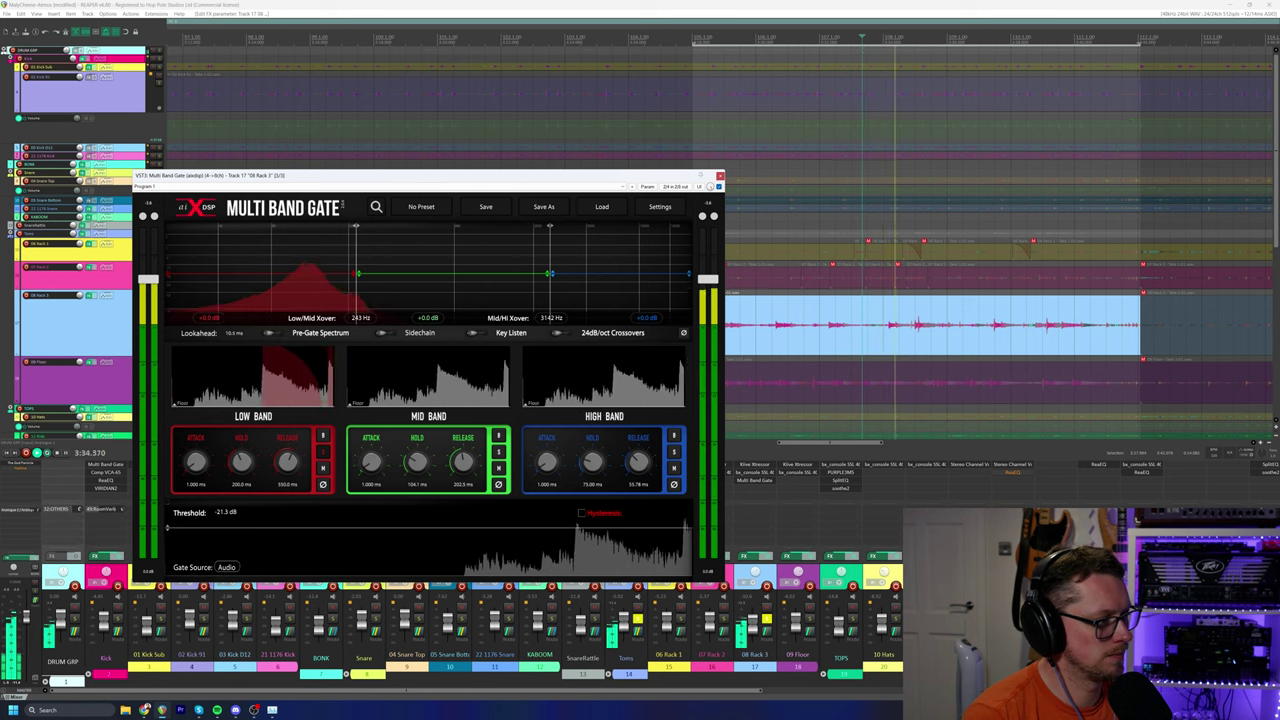
Set the low band's hold to 39.63 ms and release to 611.8 ms while auditioning it soloed.
{"action": "left_click_drag", "start_coordinate": [287, 468], "coordinate": [287, 462]}
{"action": "key", "text": "space"}
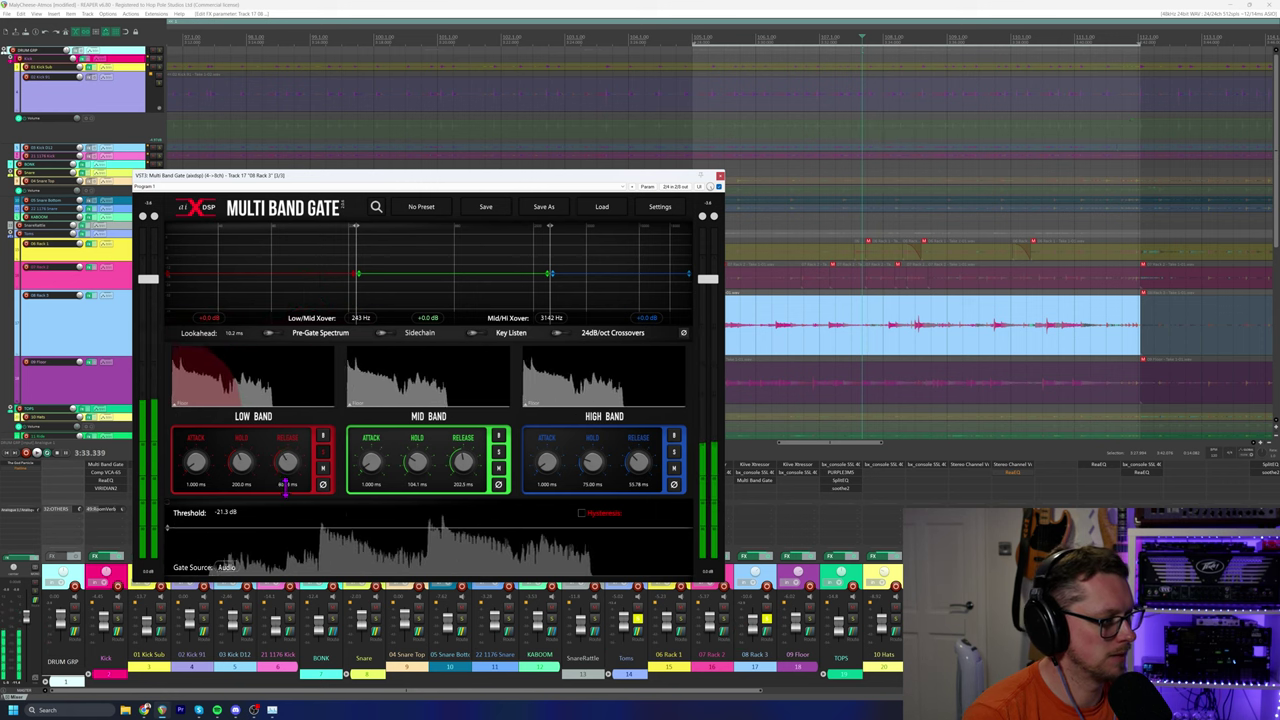
{"action": "key", "text": "space"}
{"action": "scroll", "coordinate": [290, 460], "scroll_direction": "down", "scroll_amount": 5}
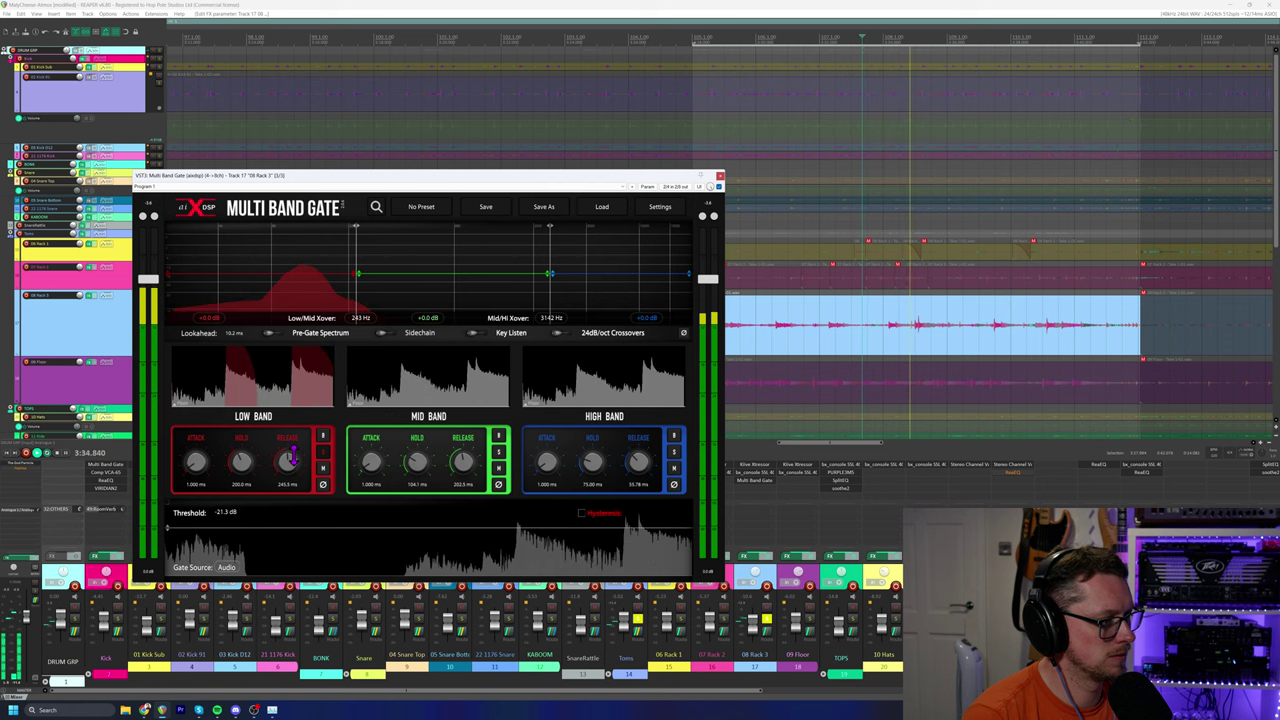
{"action": "scroll", "coordinate": [288, 460], "scroll_direction": "up", "scroll_amount": 8}
{"action": "scroll", "coordinate": [242, 462], "scroll_direction": "down", "scroll_amount": 6}
{"action": "scroll", "coordinate": [242, 462], "scroll_direction": "down", "scroll_amount": 3}
{"action": "scroll", "coordinate": [242, 462], "scroll_direction": "down", "scroll_amount": 2}
{"action": "key", "text": "space"}
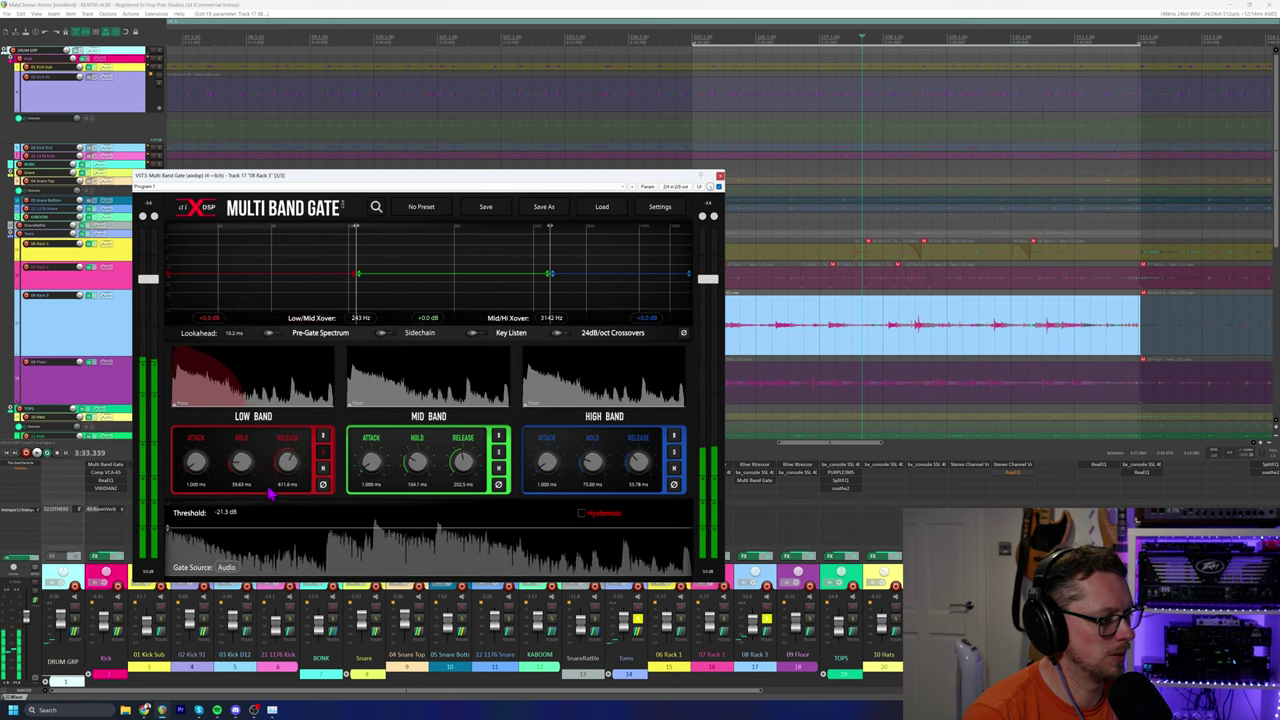
Audition all bands together, and move the Multi Band Gate to the first slot of the 08 Rack 3 effects chain.
{"action": "key", "text": "space"}
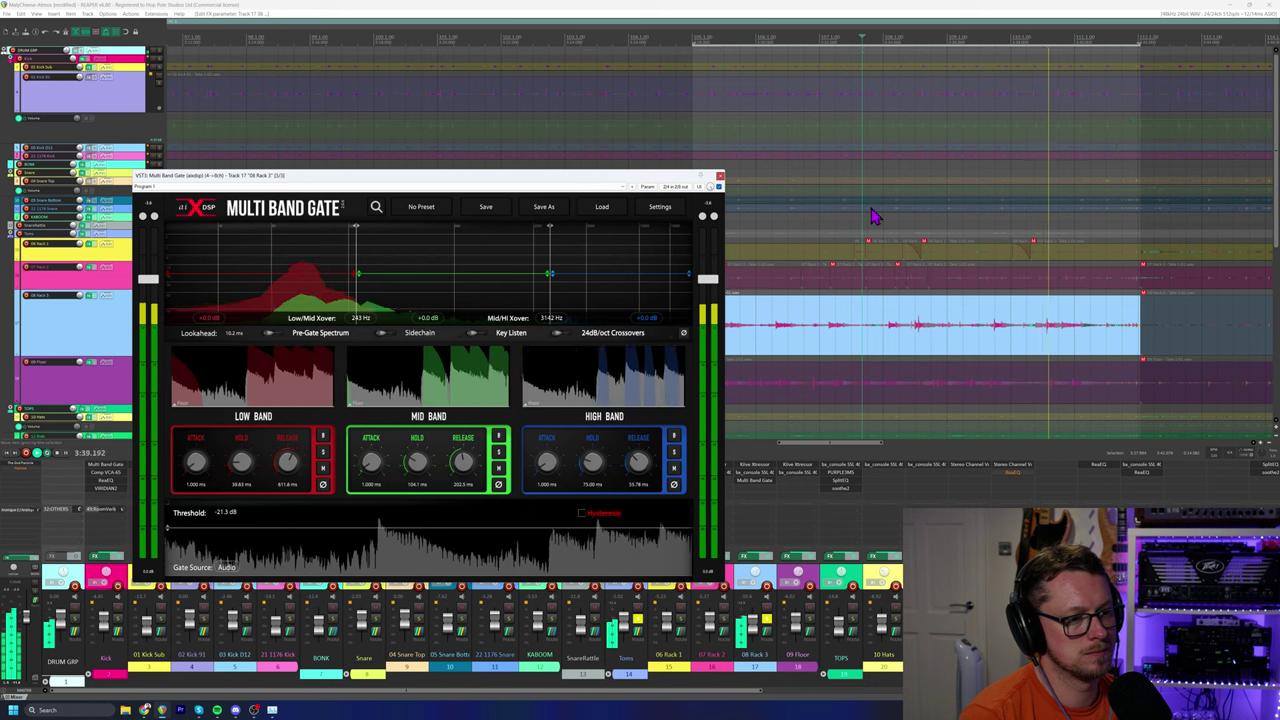
{"action": "scroll", "coordinate": [998, 92], "scroll_direction": "up", "scroll_amount": 3}
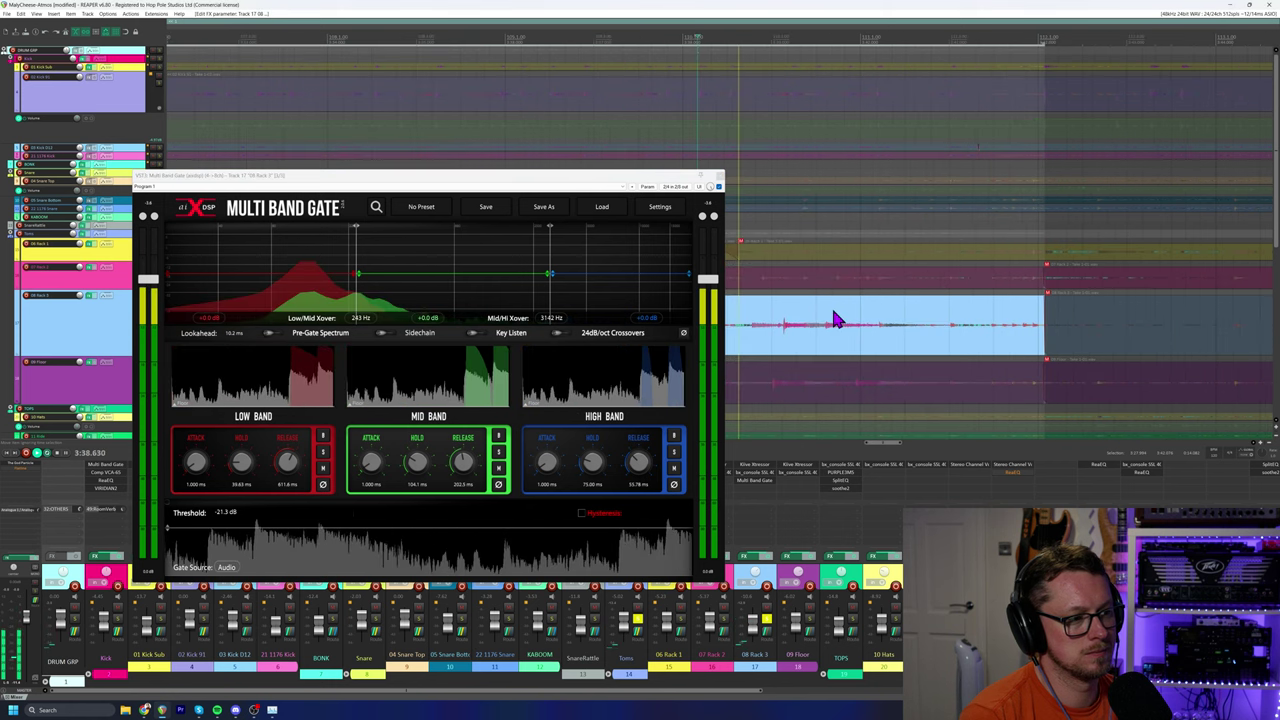
{"action": "left_click_drag", "start_coordinate": [626, 180], "coordinate": [515, 180]}
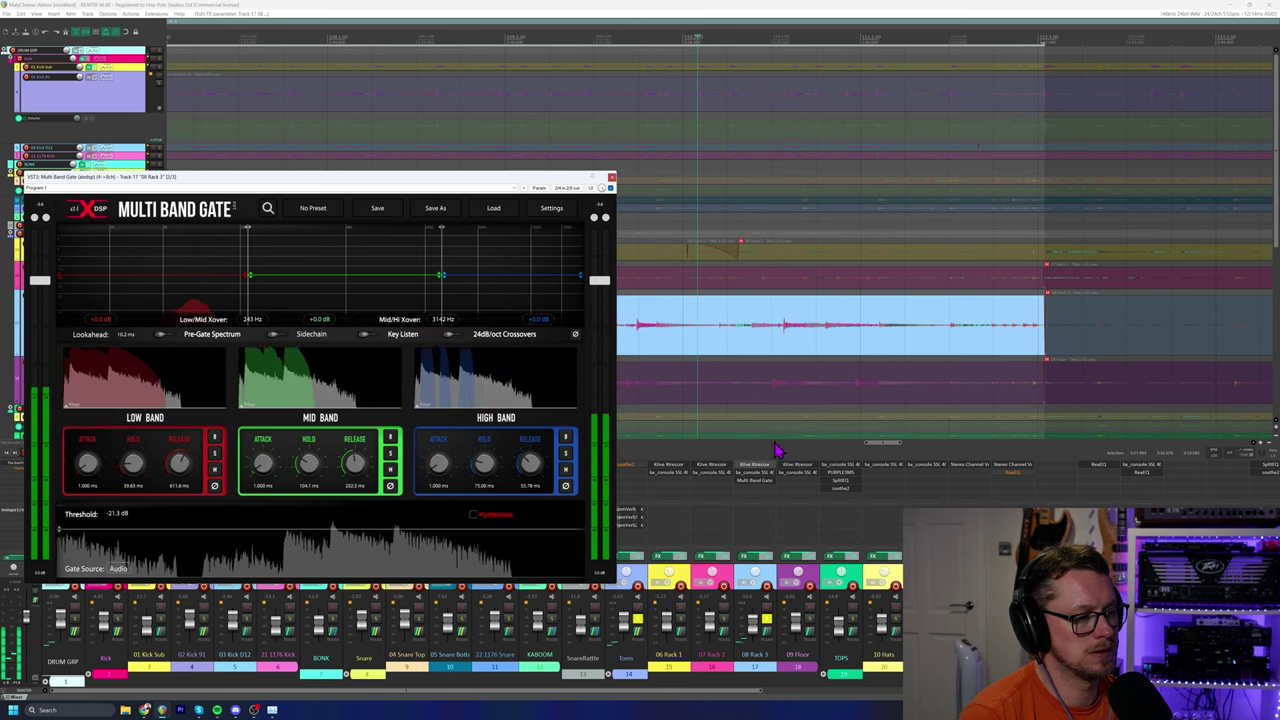
{"action": "left_click_drag", "start_coordinate": [760, 487], "coordinate": [757, 463]}
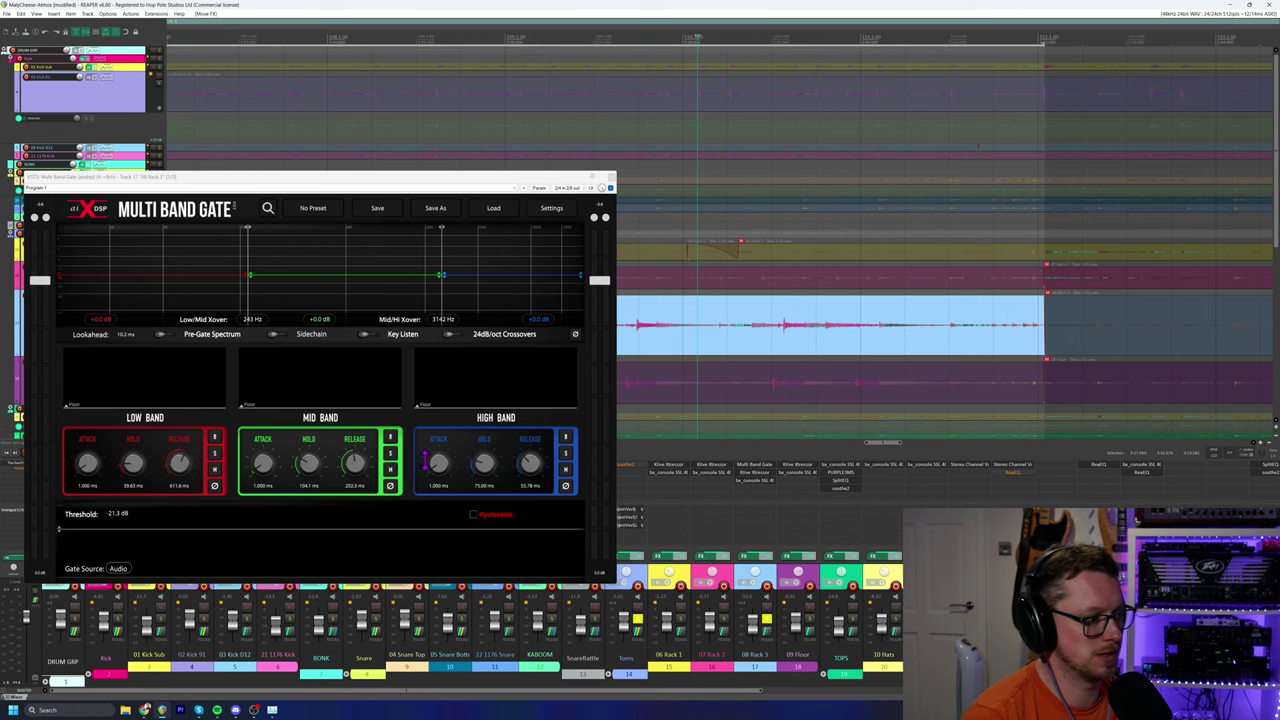
Lower the gate threshold to -48.6 dB while playing the end of the long 08 Rack 3 section.
{"action": "left_click_drag", "start_coordinate": [451, 180], "coordinate": [572, 143]}
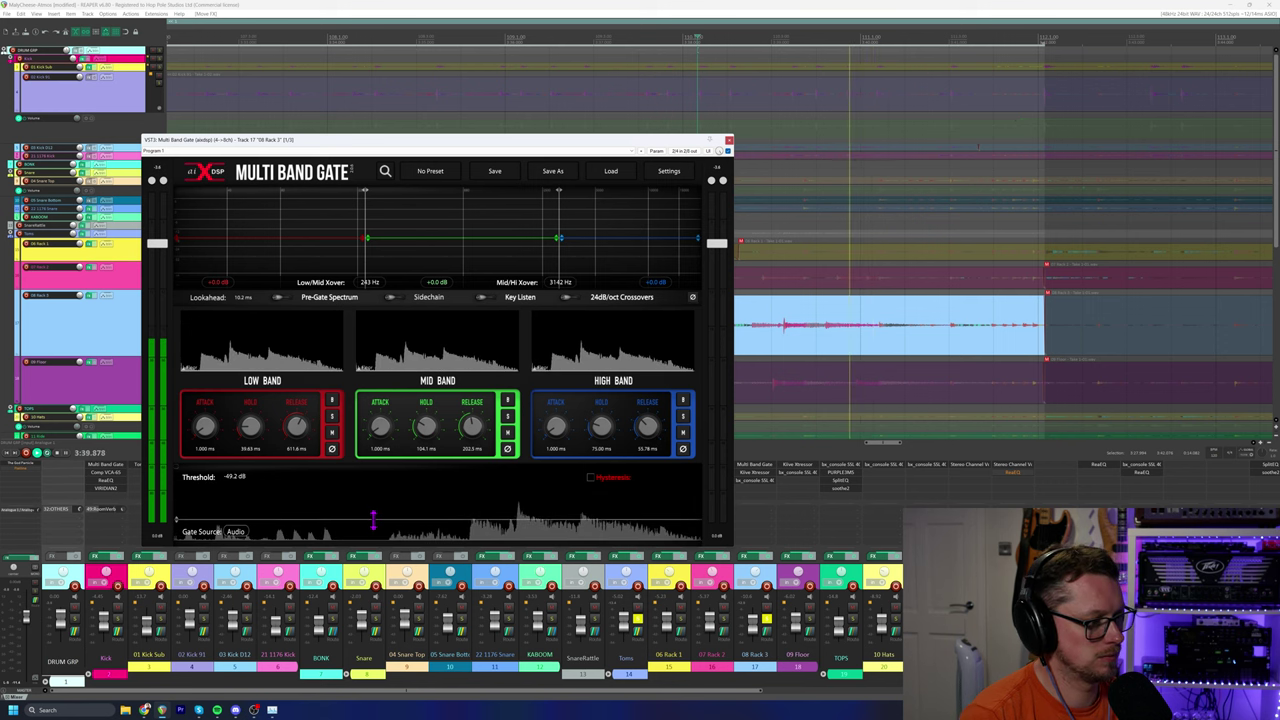
{"action": "left_click_drag", "start_coordinate": [378, 528], "coordinate": [421, 535]}
{"action": "key", "text": "space"}
{"action": "key", "text": "space"}
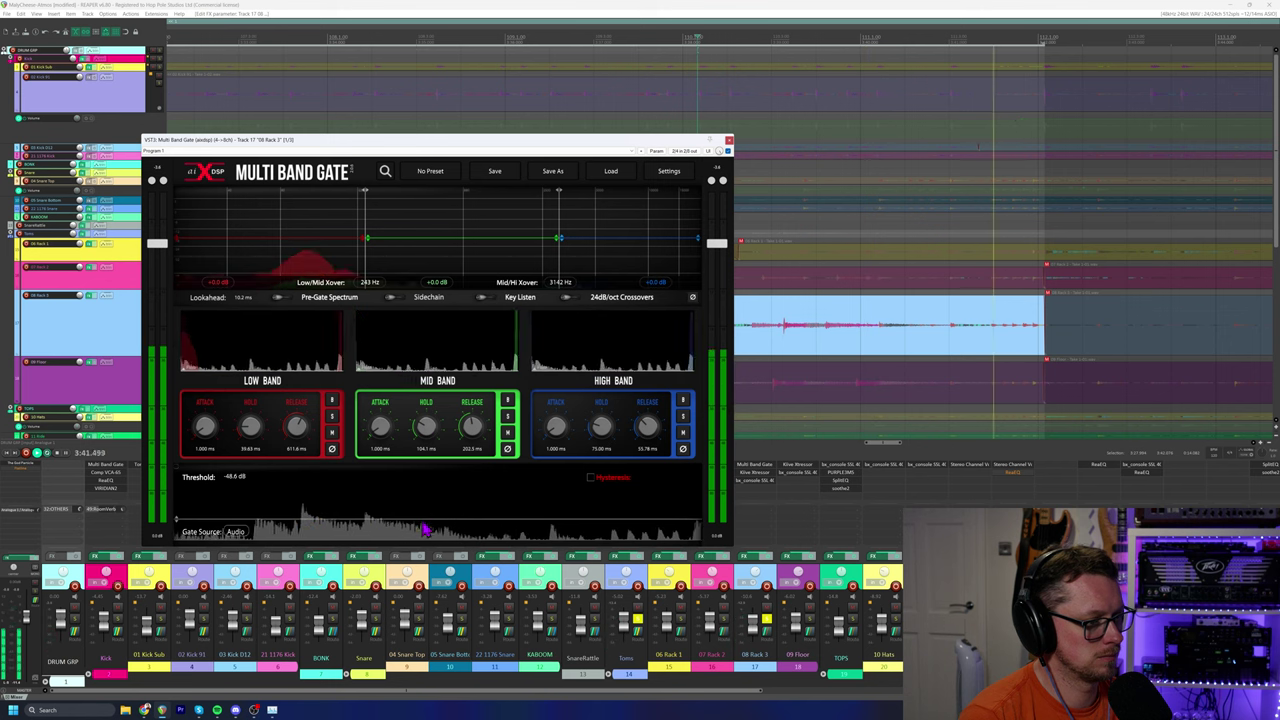
{"action": "key", "text": "space"}
{"action": "key", "text": "space"}
Audition the gated 08 Rack 3 section from about 3:28 with the gate window out of the way.
{"action": "left_click_drag", "start_coordinate": [466, 143], "coordinate": [461, 283]}
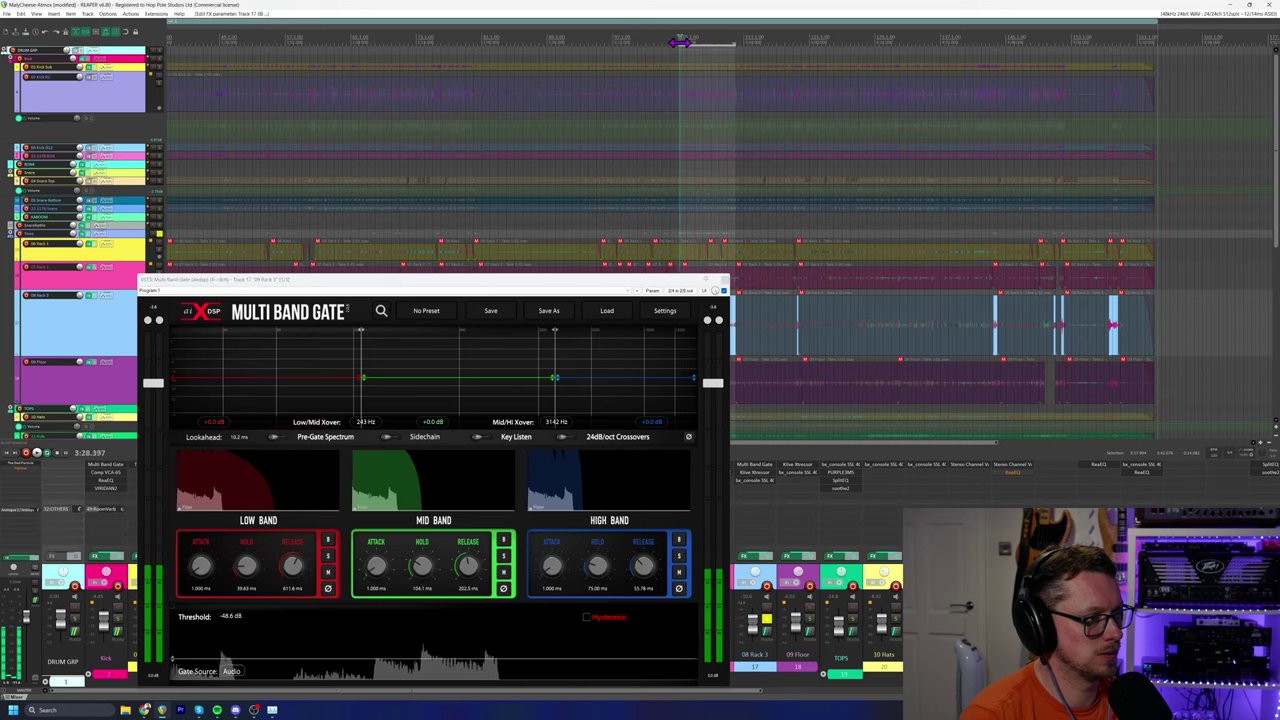
{"action": "scroll", "coordinate": [734, 134], "scroll_direction": "up", "scroll_amount": 2}
{"action": "scroll", "coordinate": [686, 185], "scroll_direction": "up", "scroll_amount": 2}
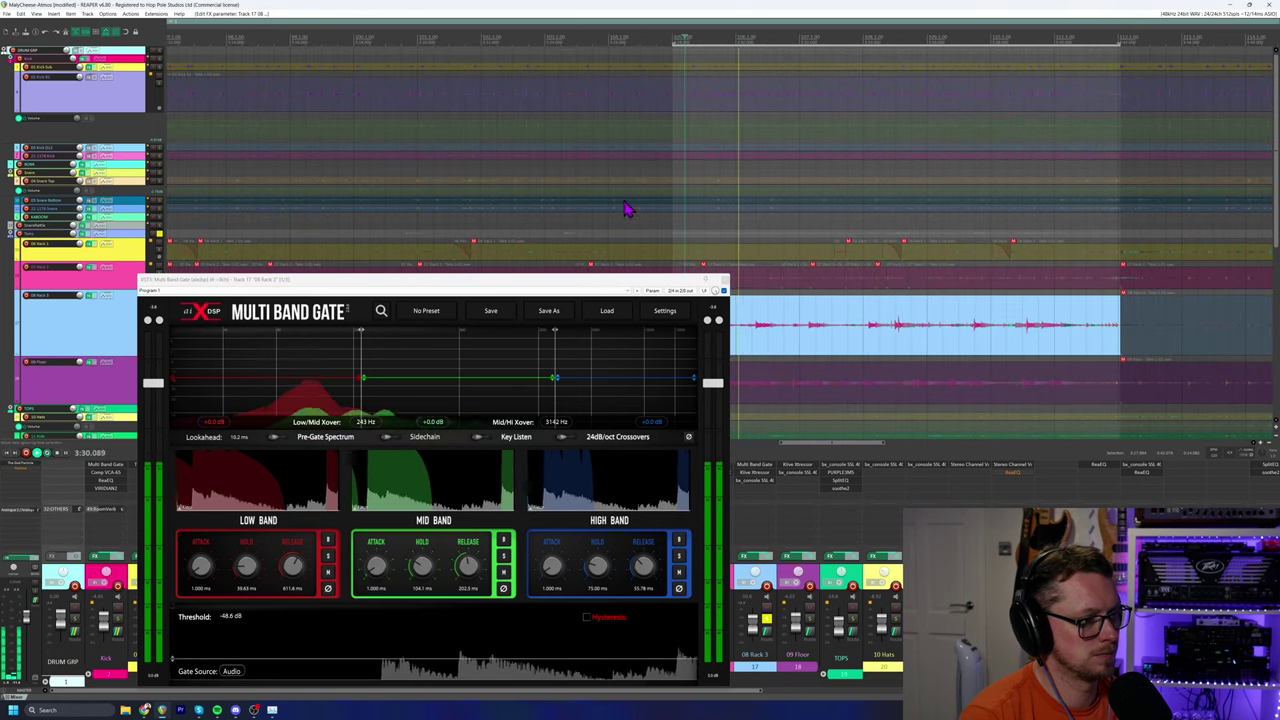
{"action": "left_click_drag", "start_coordinate": [575, 289], "coordinate": [537, 231]}
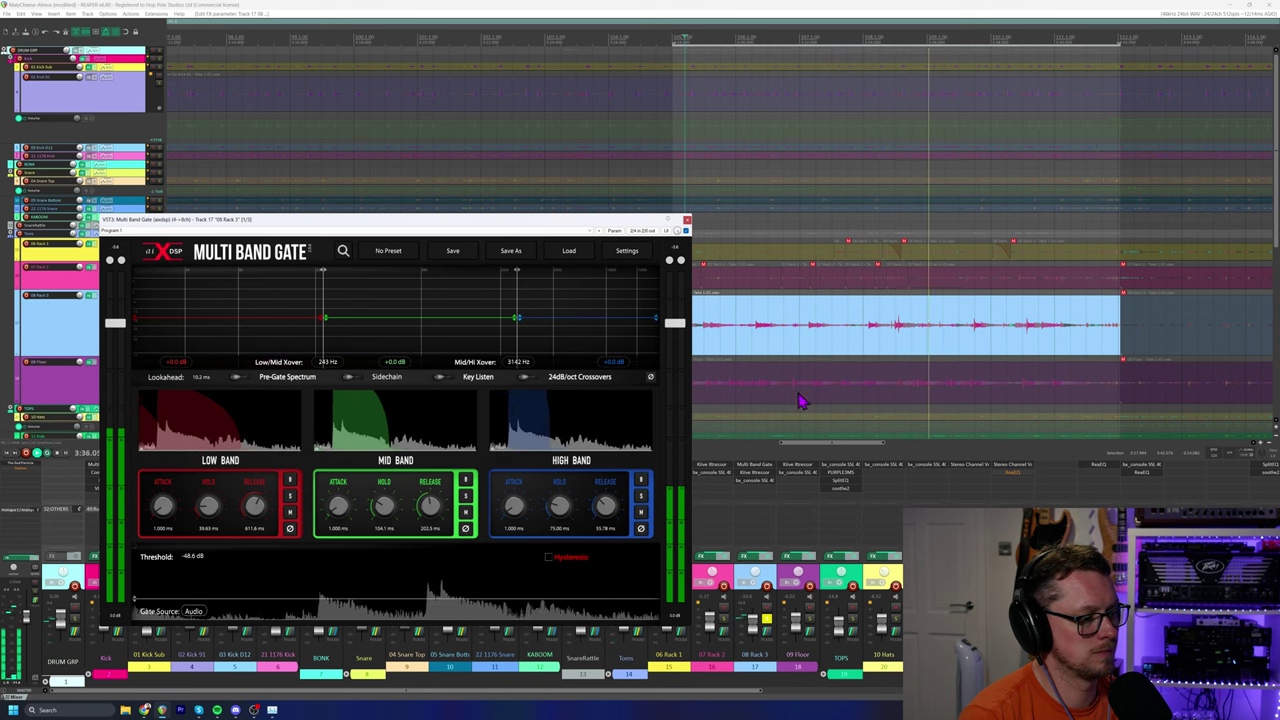
{"action": "key", "text": "space"}
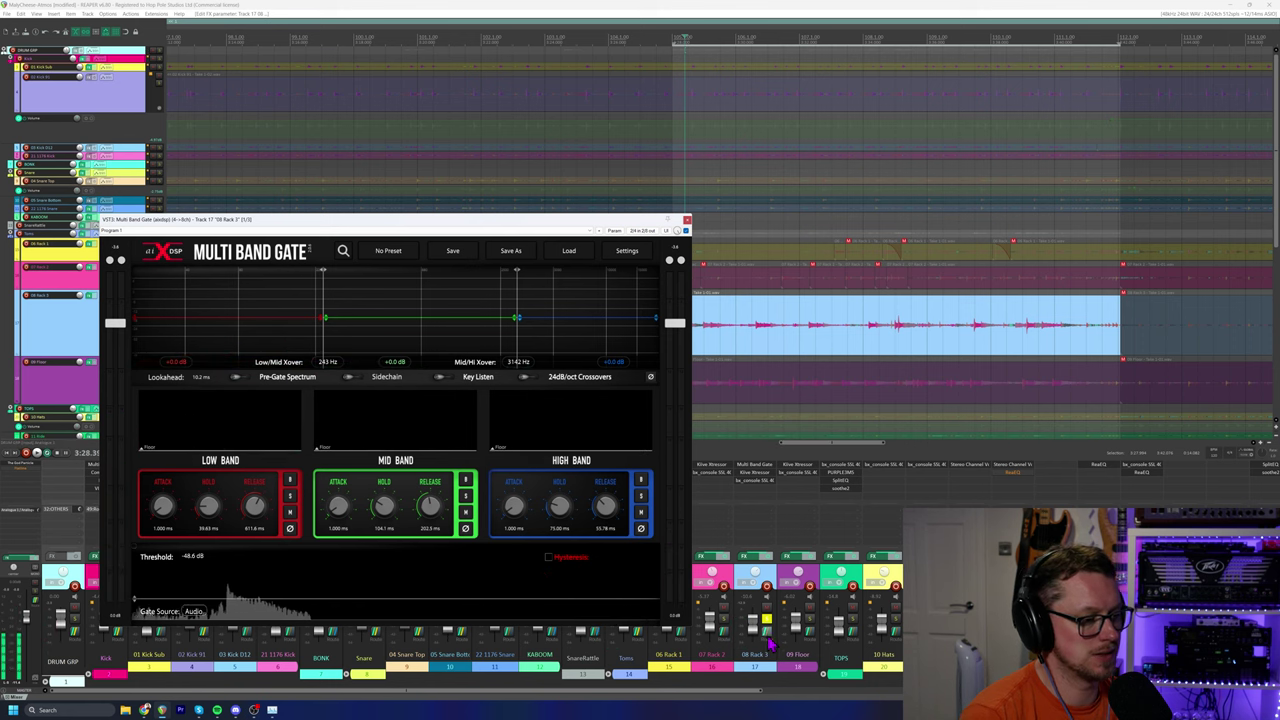
Compare the 08 Rack 3 section with the gate bypassed and active, and close the gate window.
{"action": "left_click", "coordinate": [762, 477], "text": "shift"}
{"action": "key", "text": "space"}
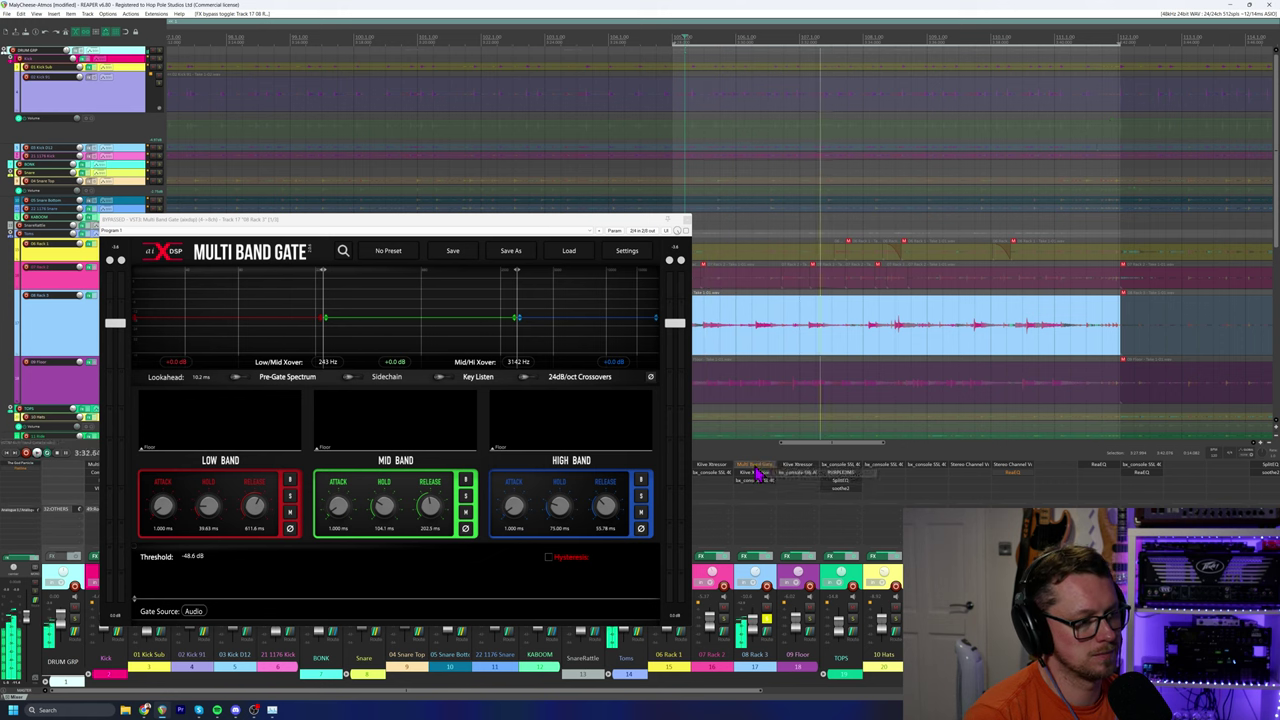
{"action": "left_click", "coordinate": [760, 474], "text": "shift"}
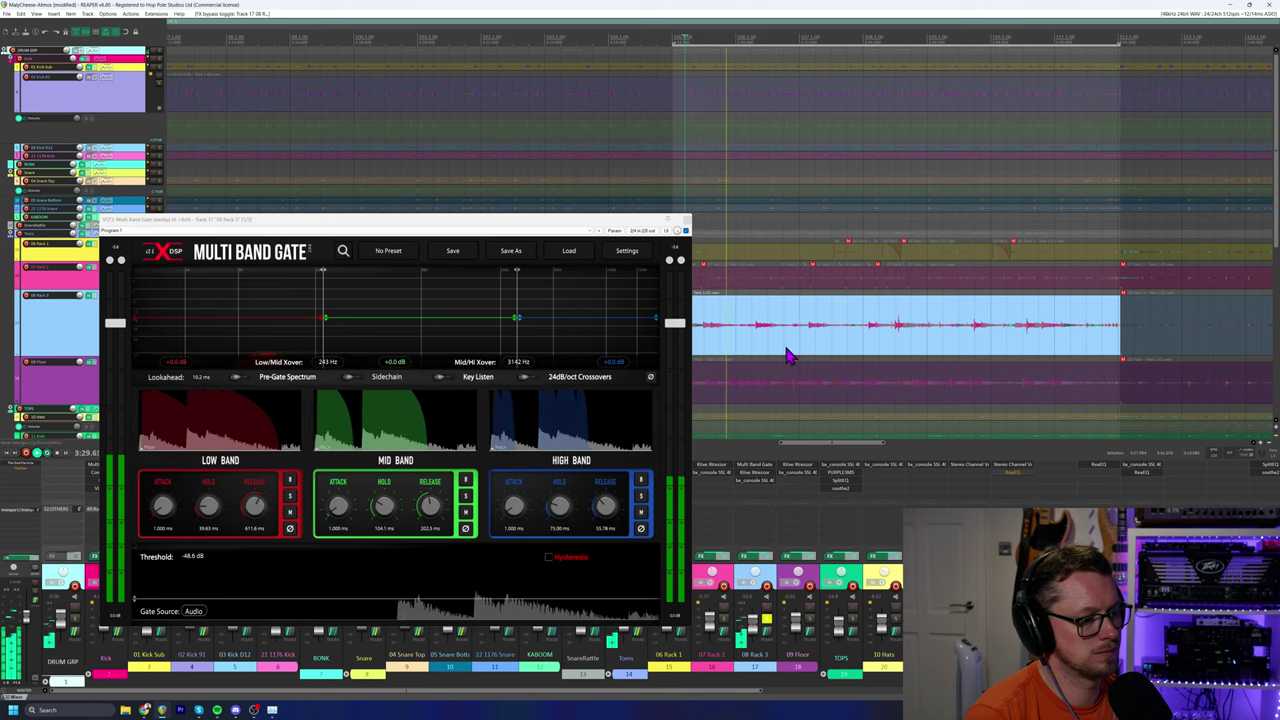
{"action": "left_click", "coordinate": [684, 219]}
{"action": "key", "text": "space"}
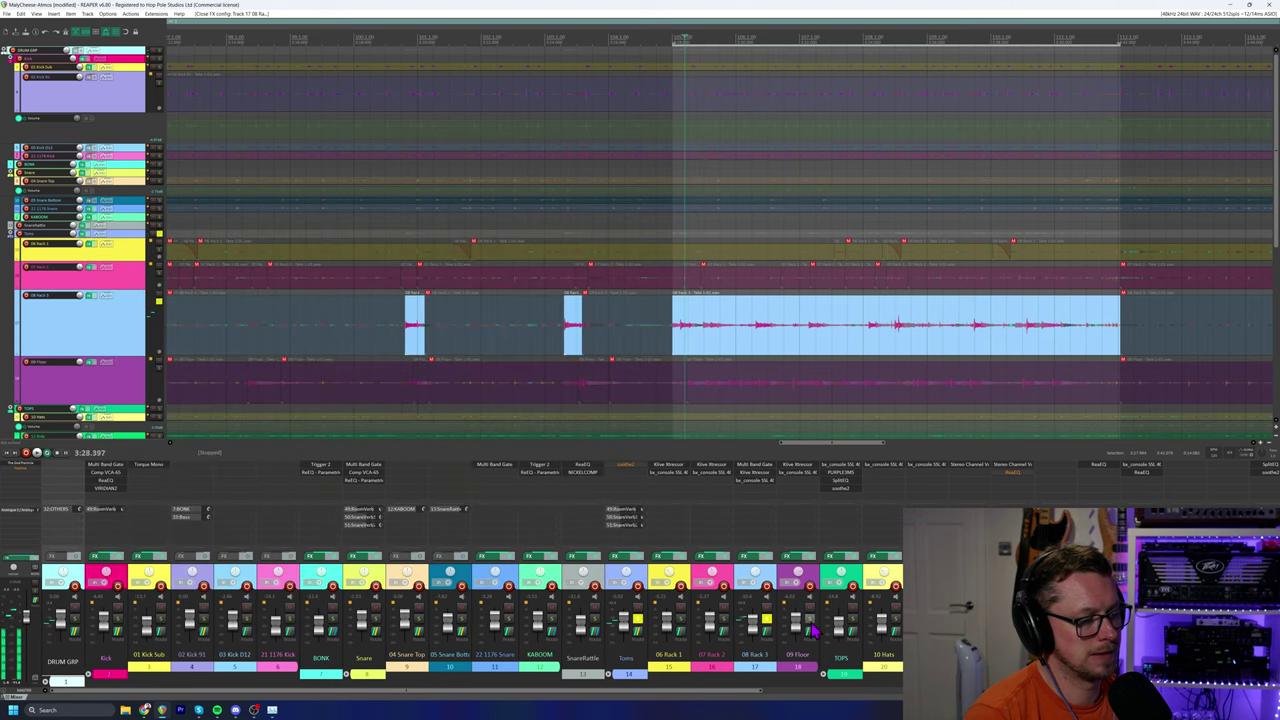
Solo 09 Floor instead of 08 Rack 3 and copy the Multi Band Gate to the start of its effects chain.
{"action": "left_click", "coordinate": [808, 616]}
{"action": "left_click", "coordinate": [766, 620]}
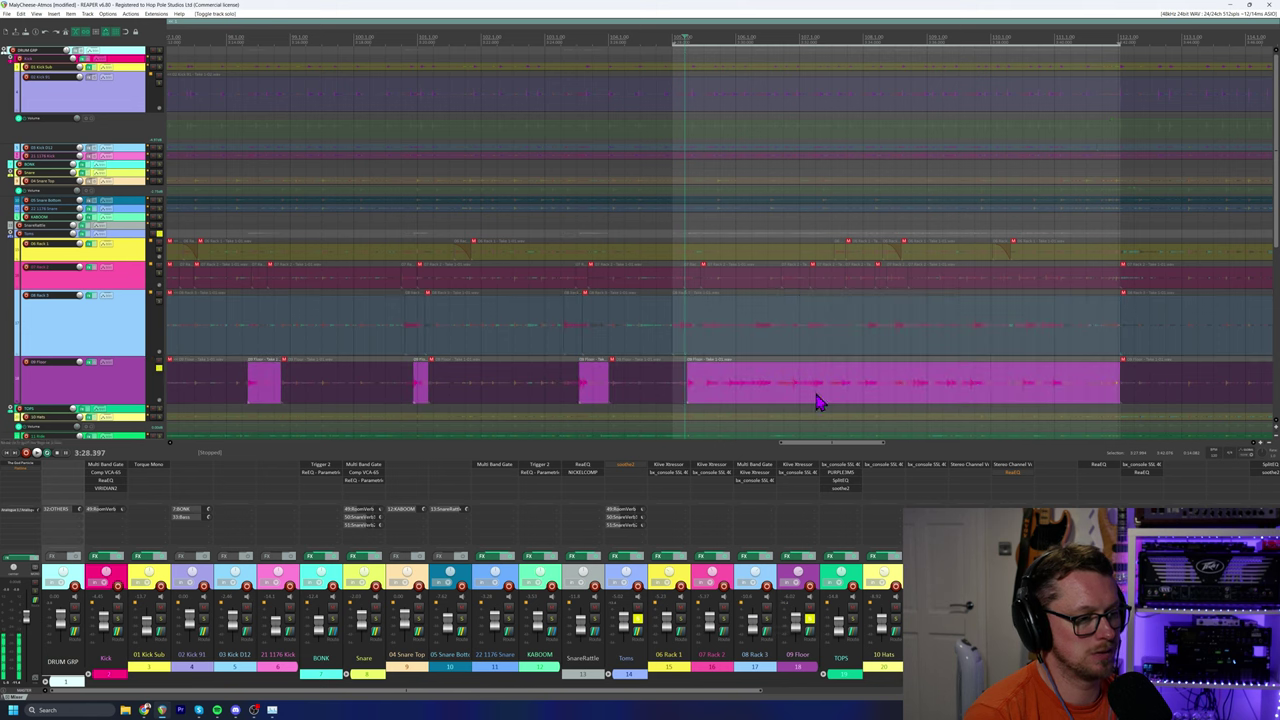
{"action": "left_click", "coordinate": [798, 468]}
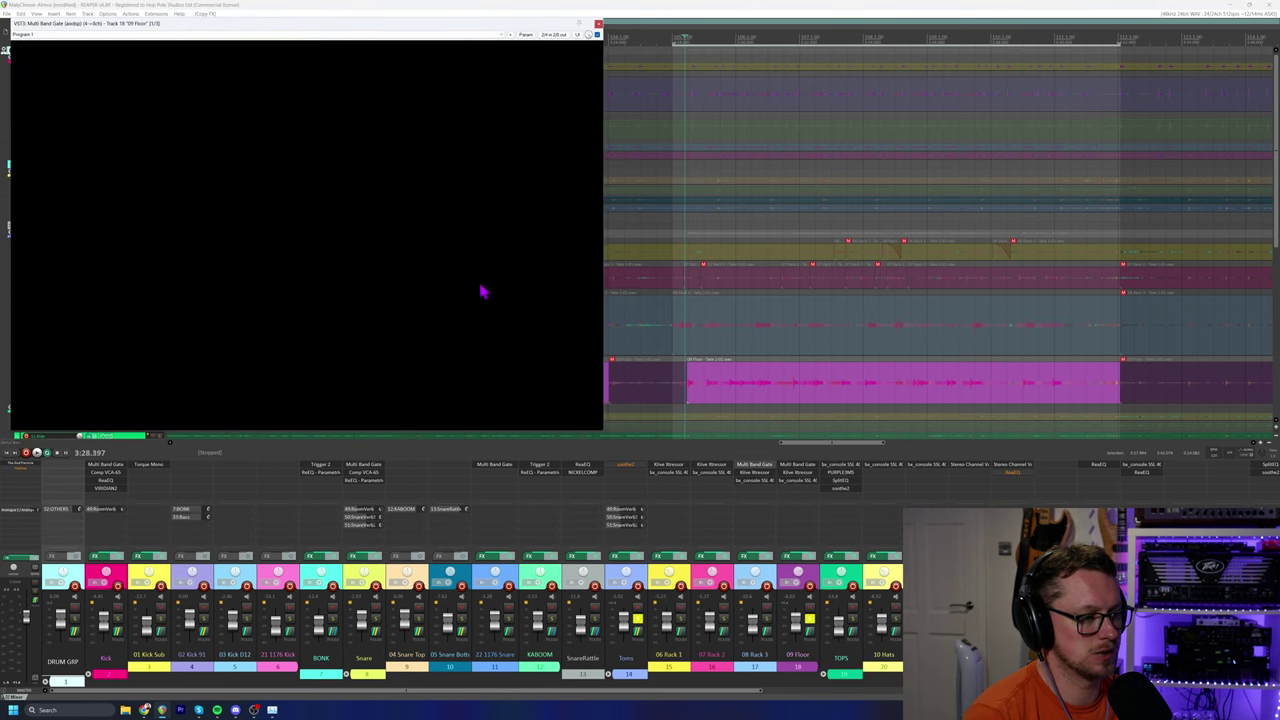
{"action": "left_click_drag", "start_coordinate": [390, 33], "coordinate": [565, 155]}
Audition 09 Floor with Key Listen on, lowering the key filter's low-pass frequency to 209 Hz and its high-pass frequency.
{"action": "key", "text": "space"}
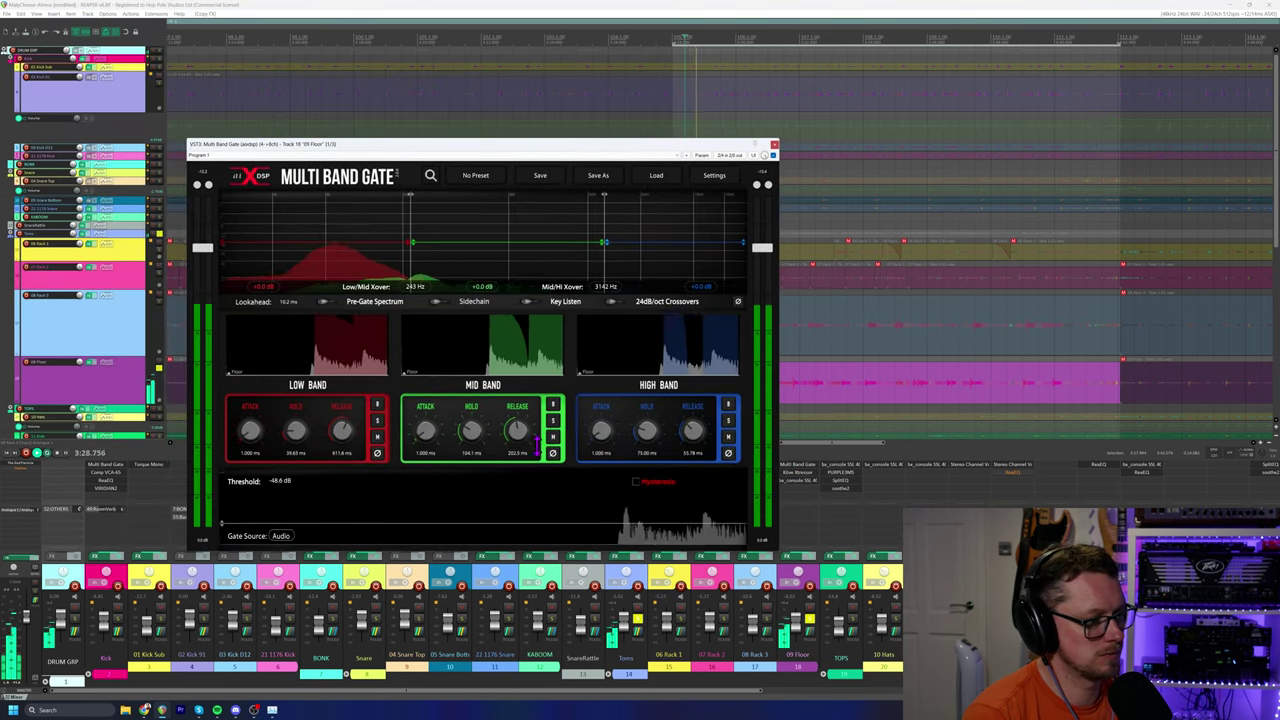
{"action": "key", "text": "space"}
{"action": "left_click", "coordinate": [611, 302]}
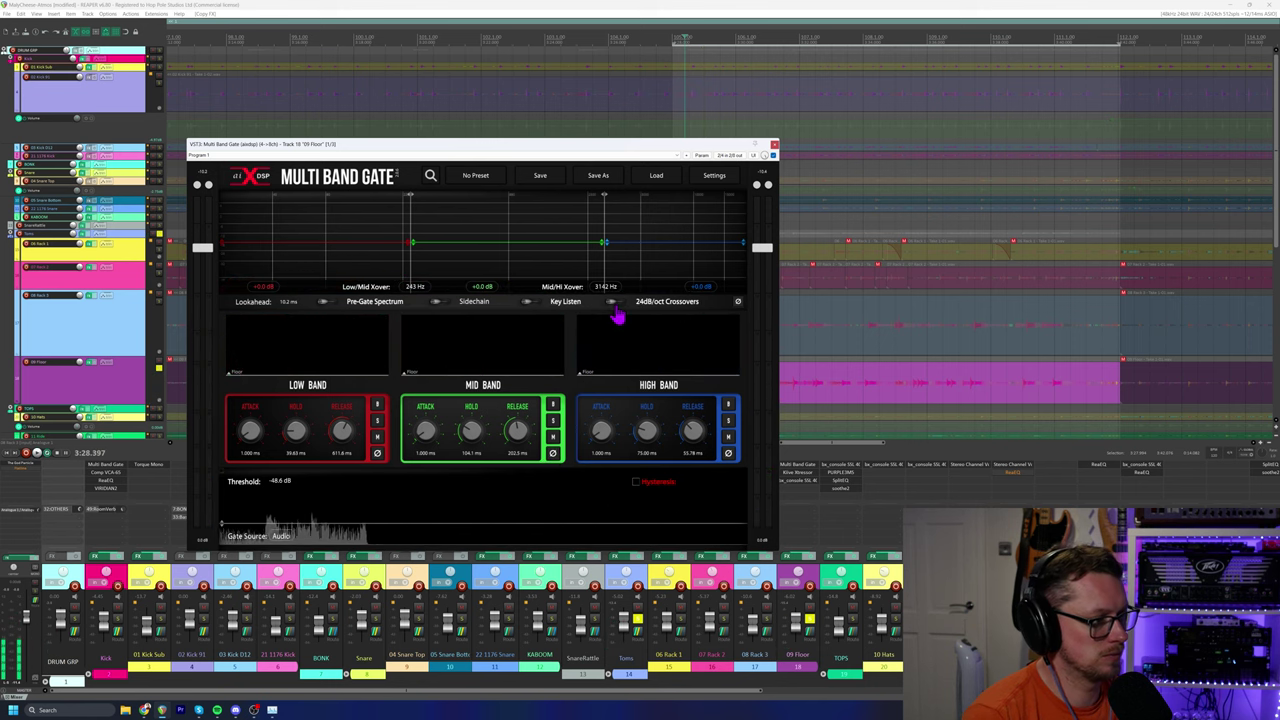
{"action": "key", "text": "space"}
{"action": "mouse_move", "coordinate": [409, 247]}
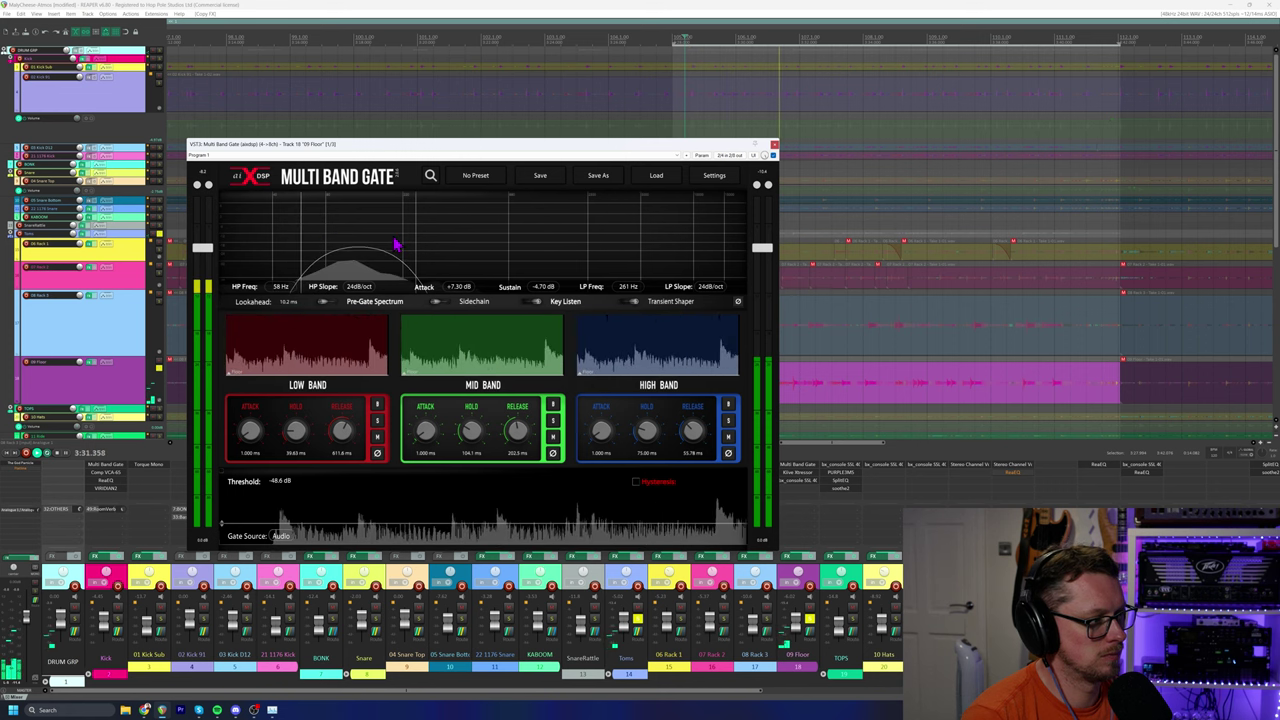
{"action": "left_click_drag", "start_coordinate": [414, 241], "coordinate": [399, 241]}
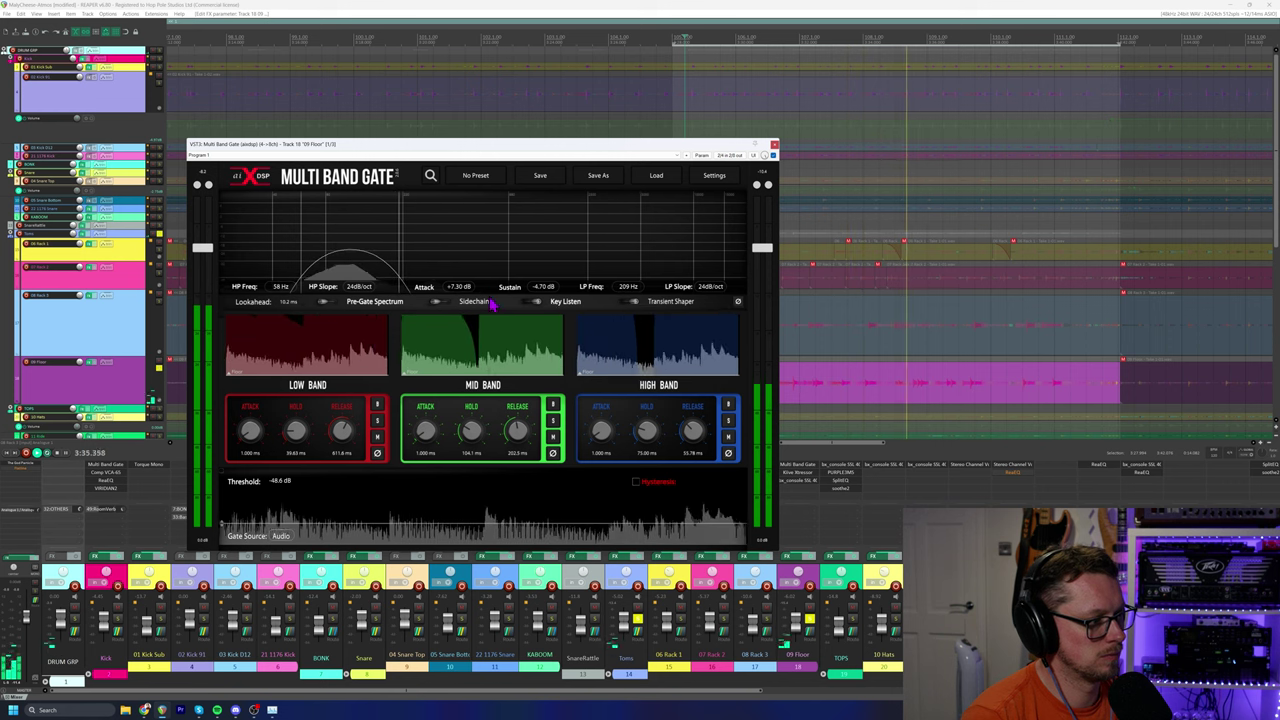
{"action": "left_click_drag", "start_coordinate": [303, 237], "coordinate": [284, 240]}
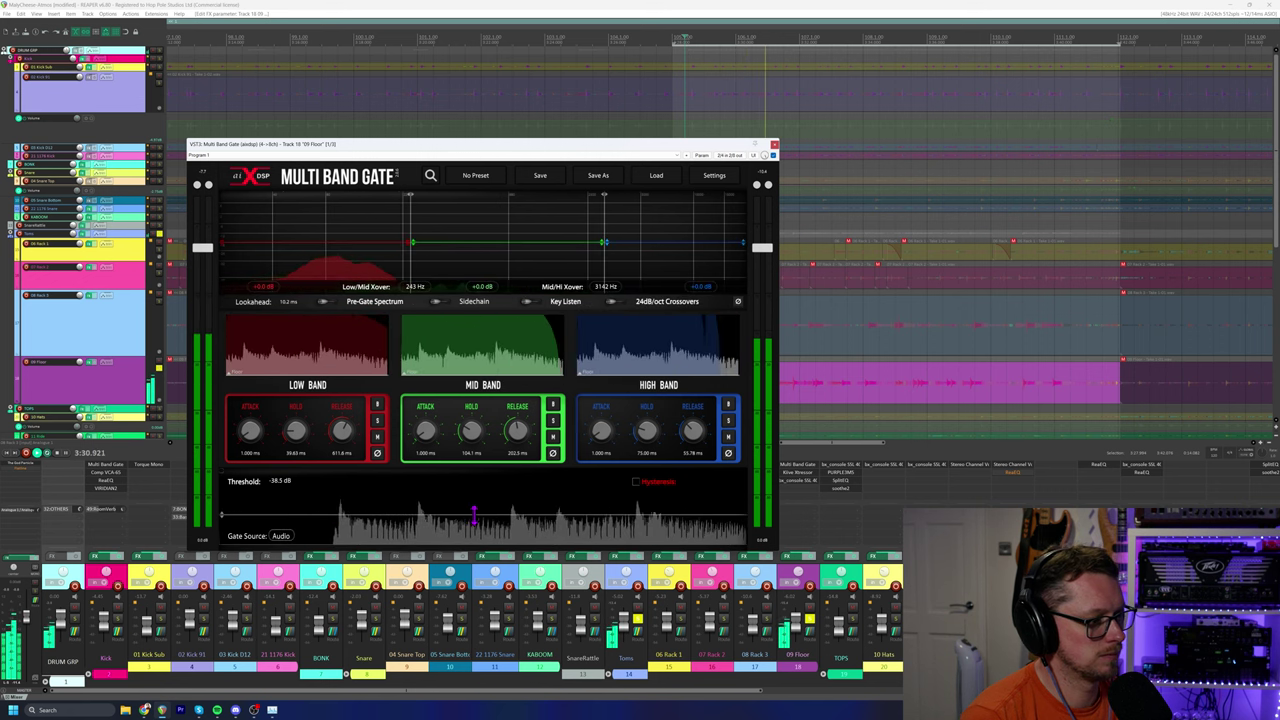
Set the 09 Floor gate's threshold to -34.9 dB and its key Transient Shaper to +10.00 dB attack and 0 dB sustain.
{"action": "left_click_drag", "start_coordinate": [476, 509], "coordinate": [475, 513]}
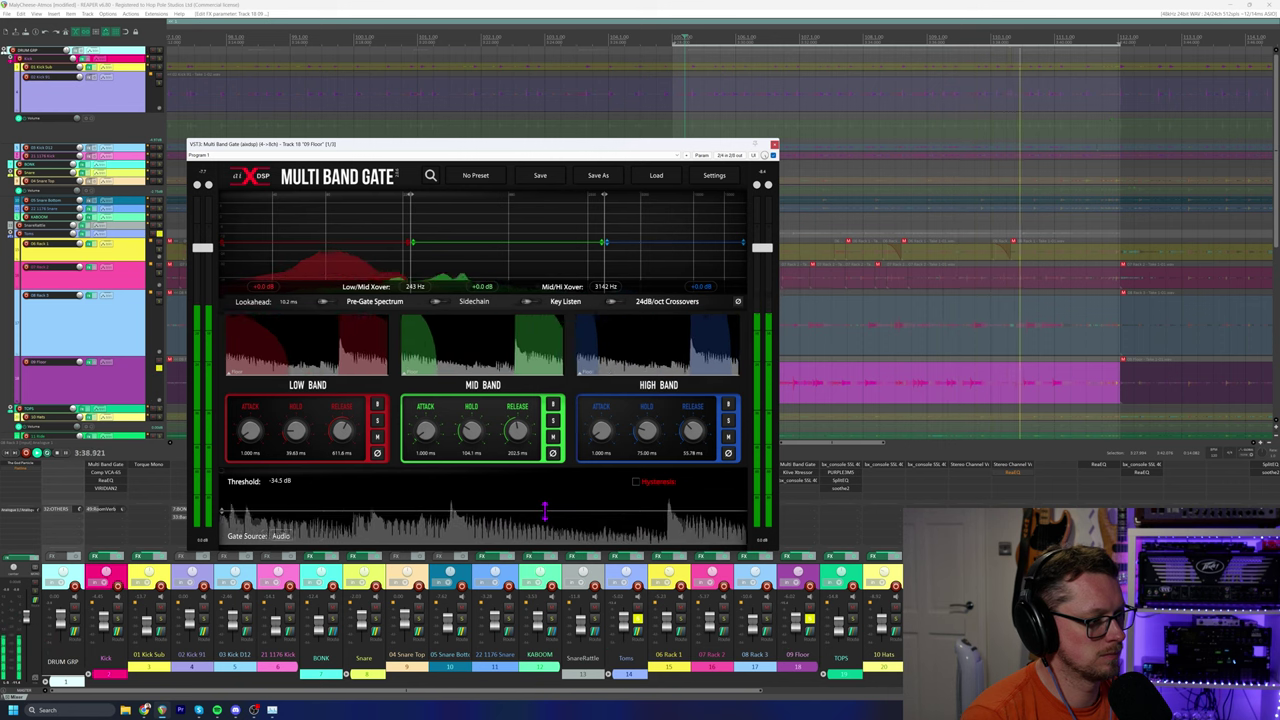
{"action": "left_click_drag", "start_coordinate": [544, 516], "coordinate": [544, 511]}
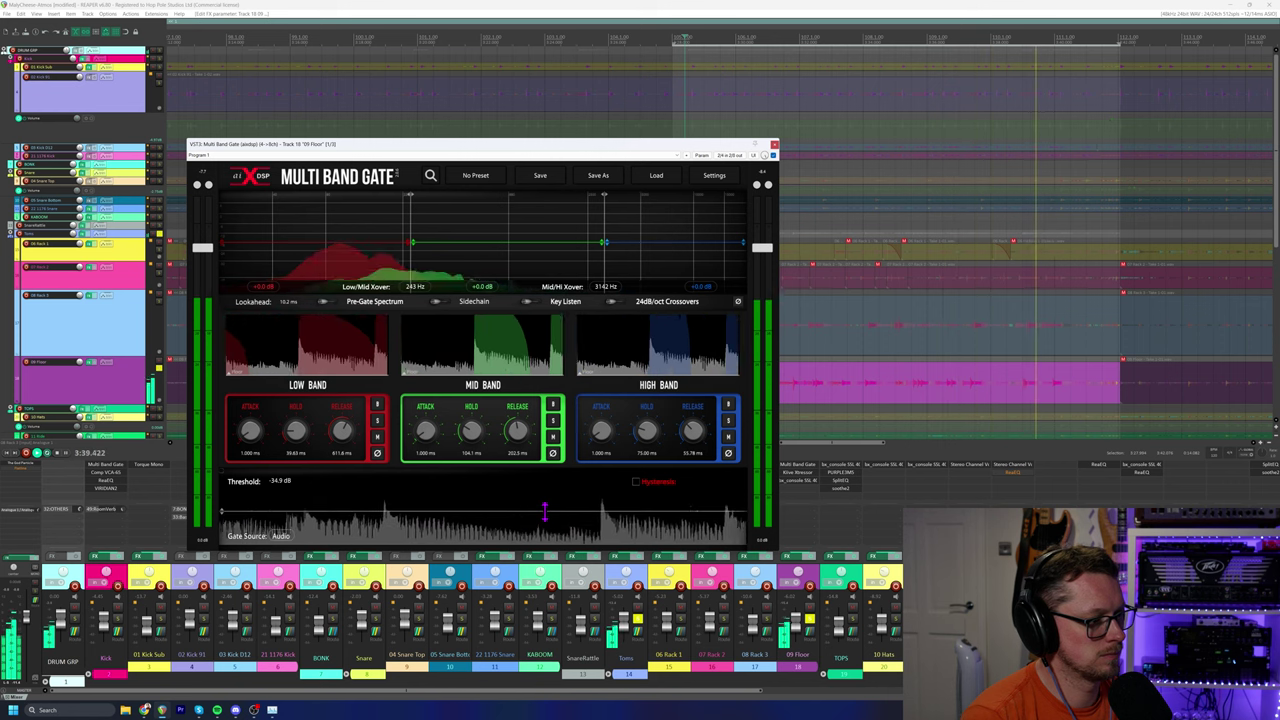
{"action": "left_click", "coordinate": [612, 302]}
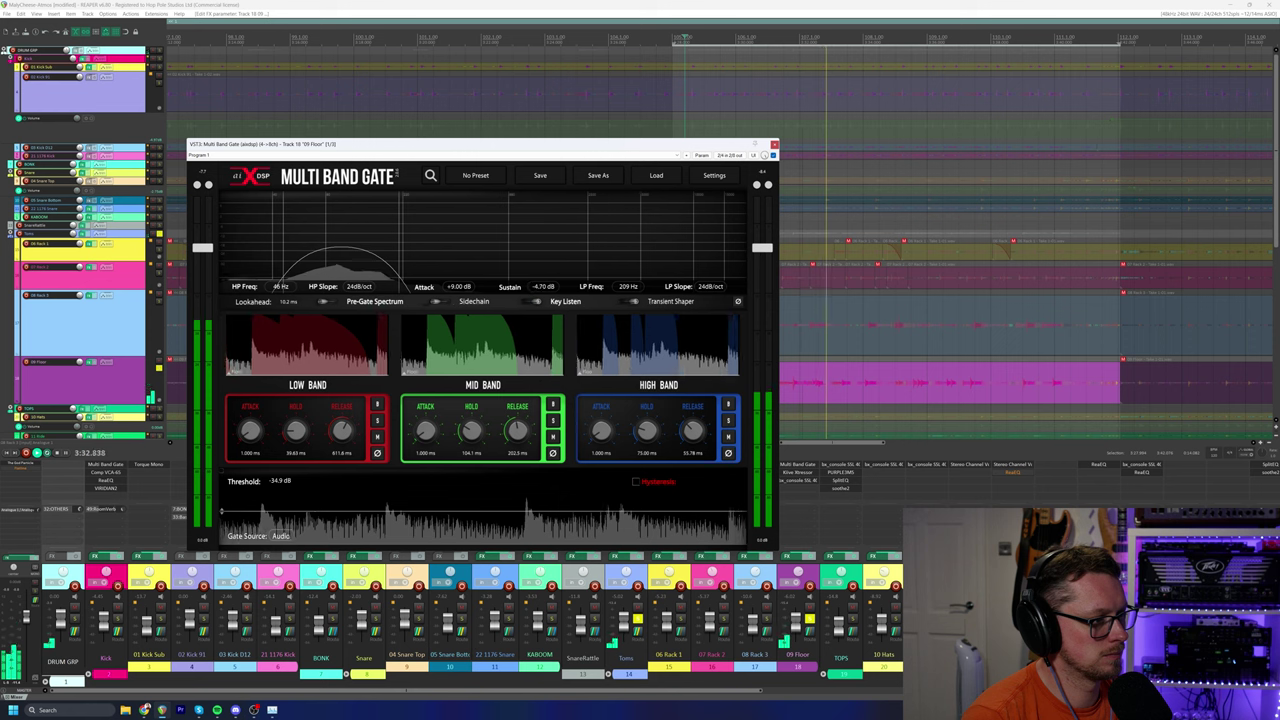
{"action": "left_click_drag", "start_coordinate": [543, 286], "coordinate": [519, 287]}
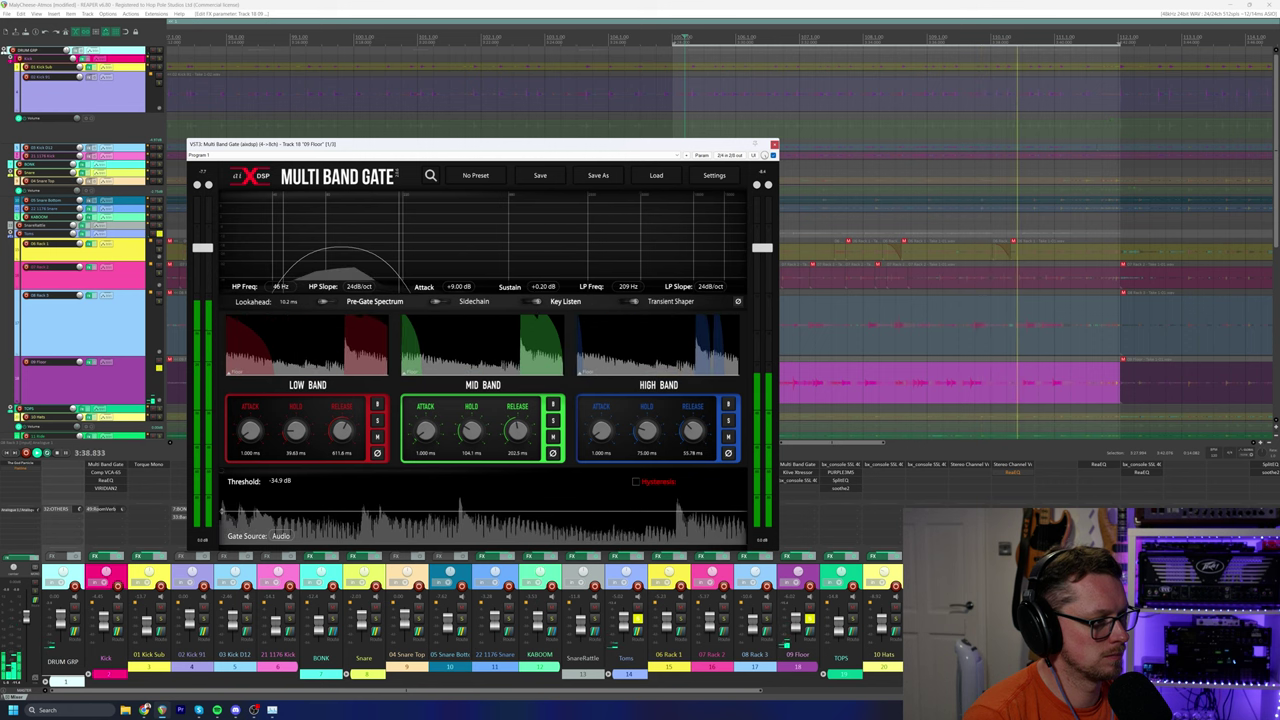
{"action": "left_click_drag", "start_coordinate": [343, 246], "coordinate": [343, 247]}
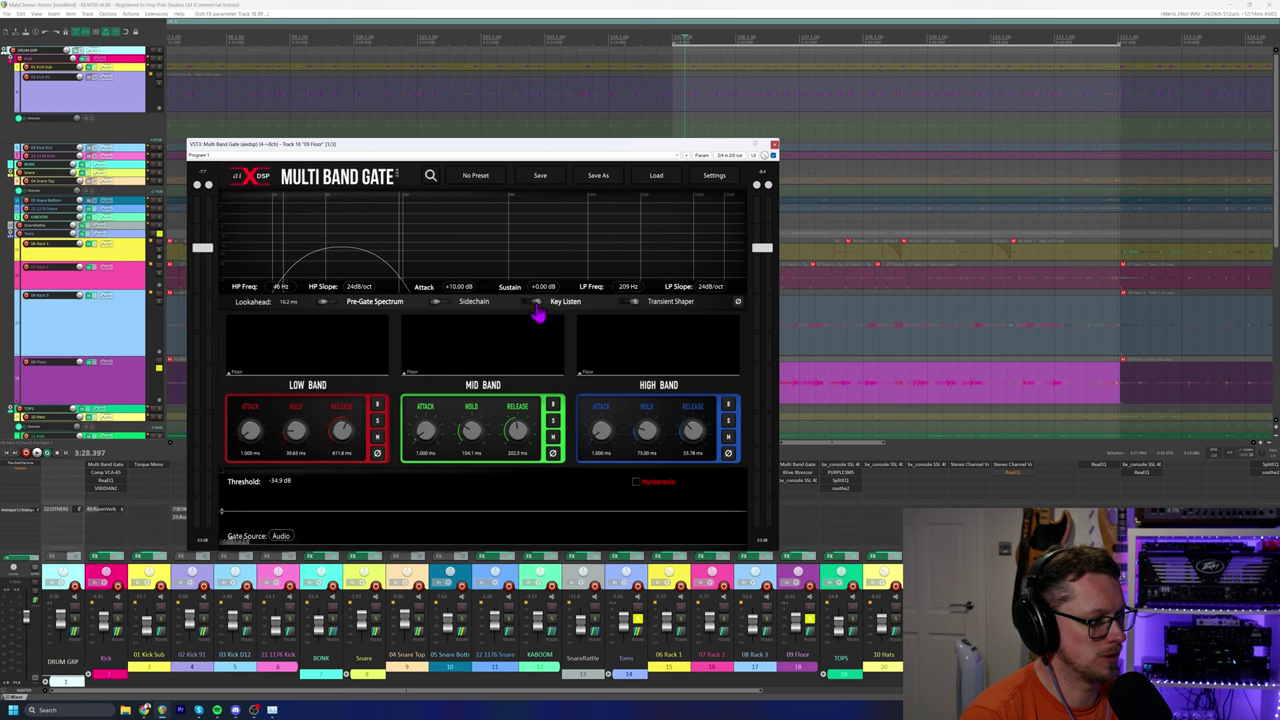
Audition the gated 09 Floor section with Key Listen off and the gate window out of the way.
{"action": "key", "text": "space"}
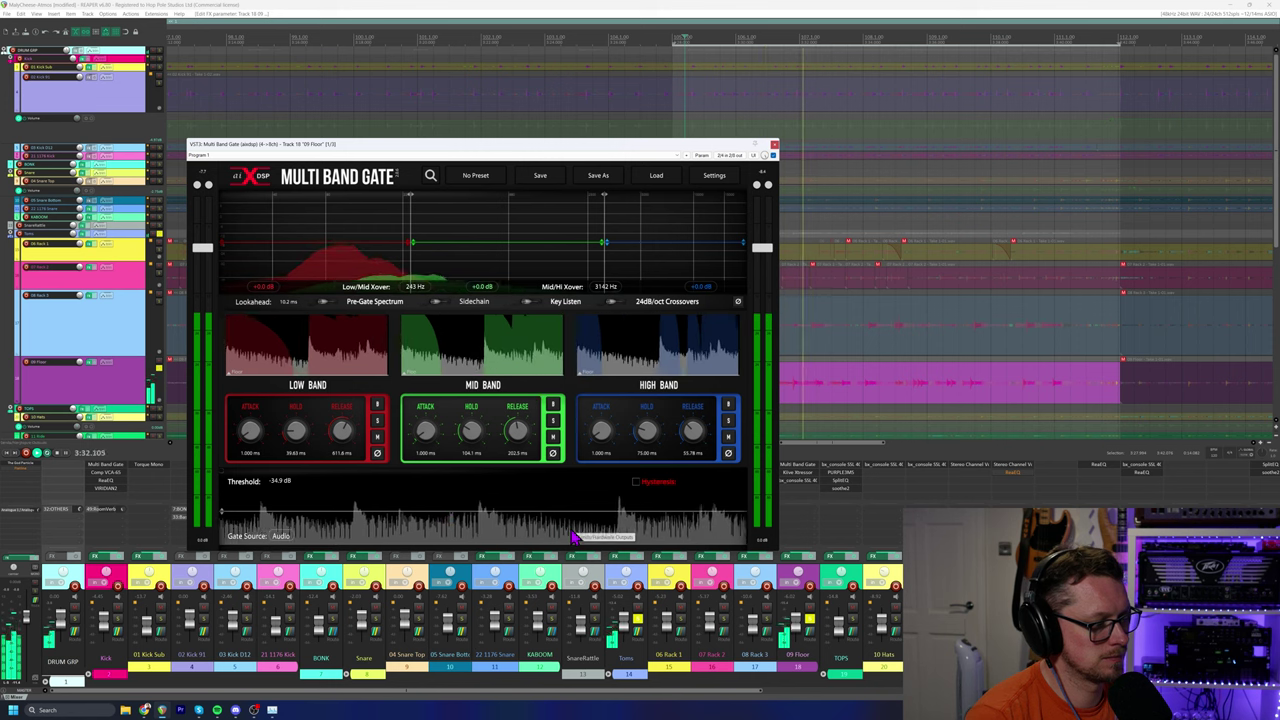
{"action": "left_click_drag", "start_coordinate": [475, 147], "coordinate": [431, 124]}
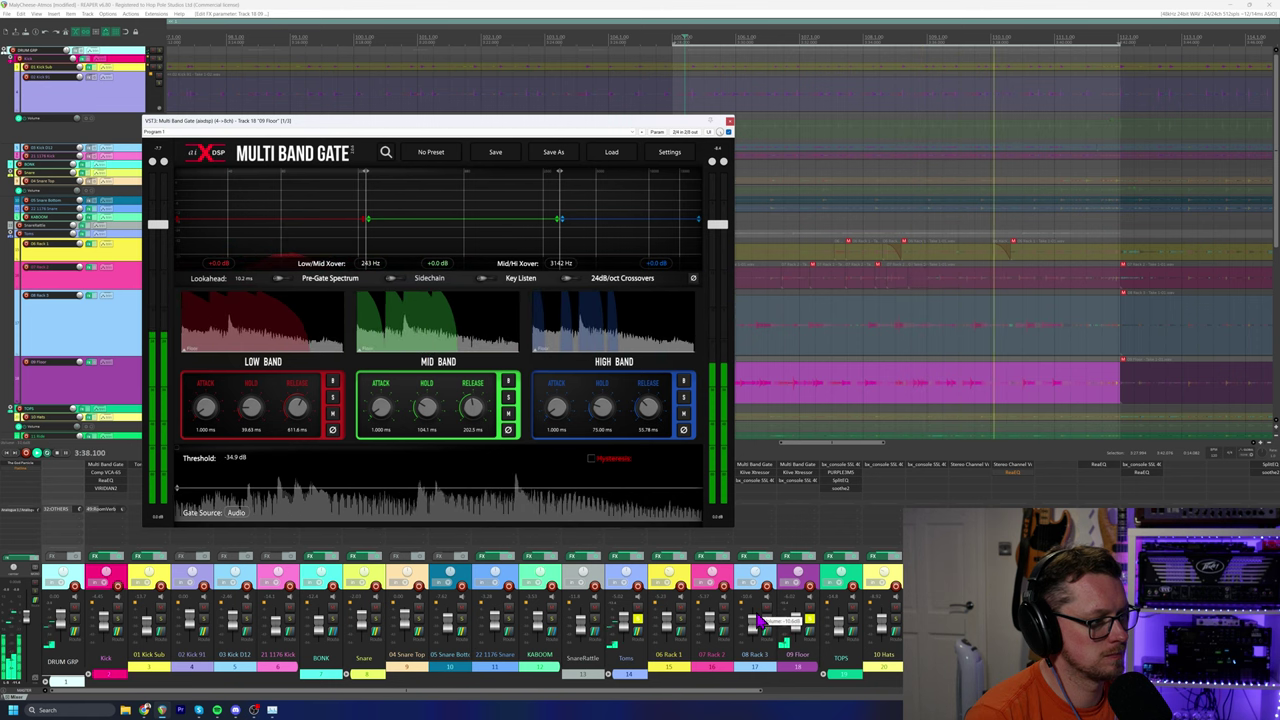
Close the gate window, copy the Multi Band Gate to 07 Rack 2, and solo that track instead of 09 Floor.
{"action": "left_click", "coordinate": [730, 121]}
{"action": "key", "text": "space"}
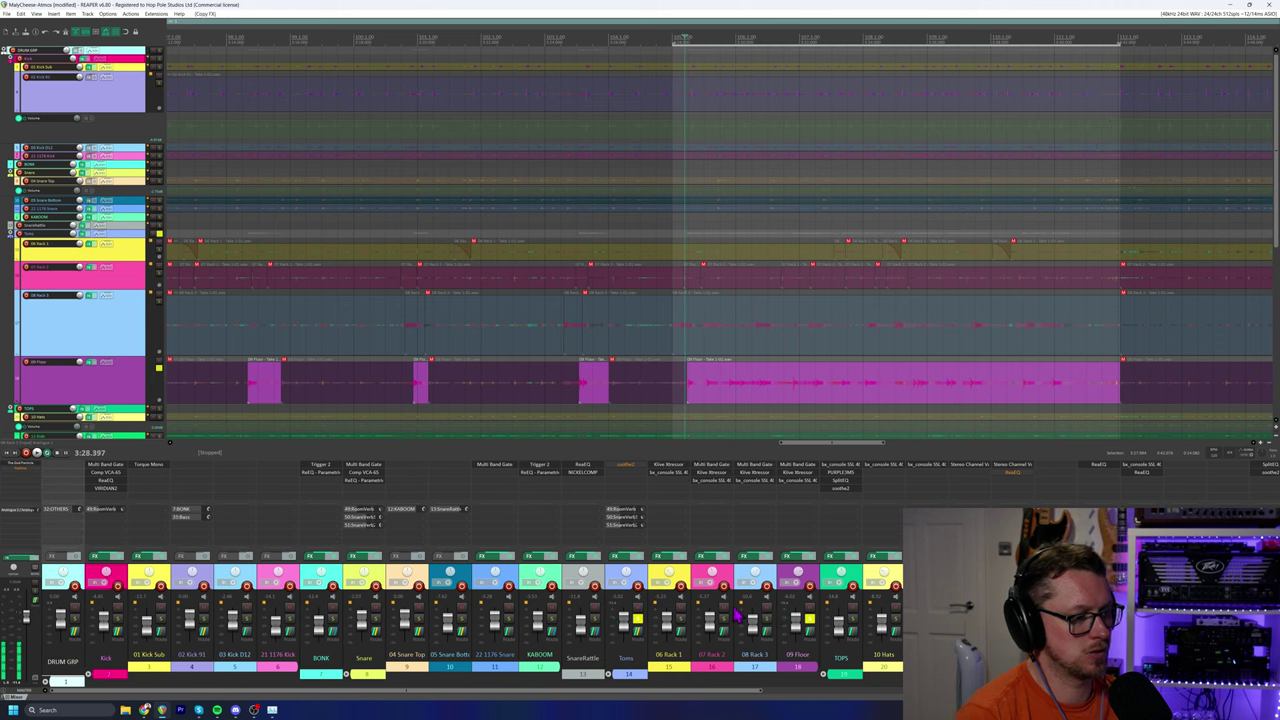
{"action": "left_click", "coordinate": [723, 620]}
{"action": "left_click", "coordinate": [809, 620]}
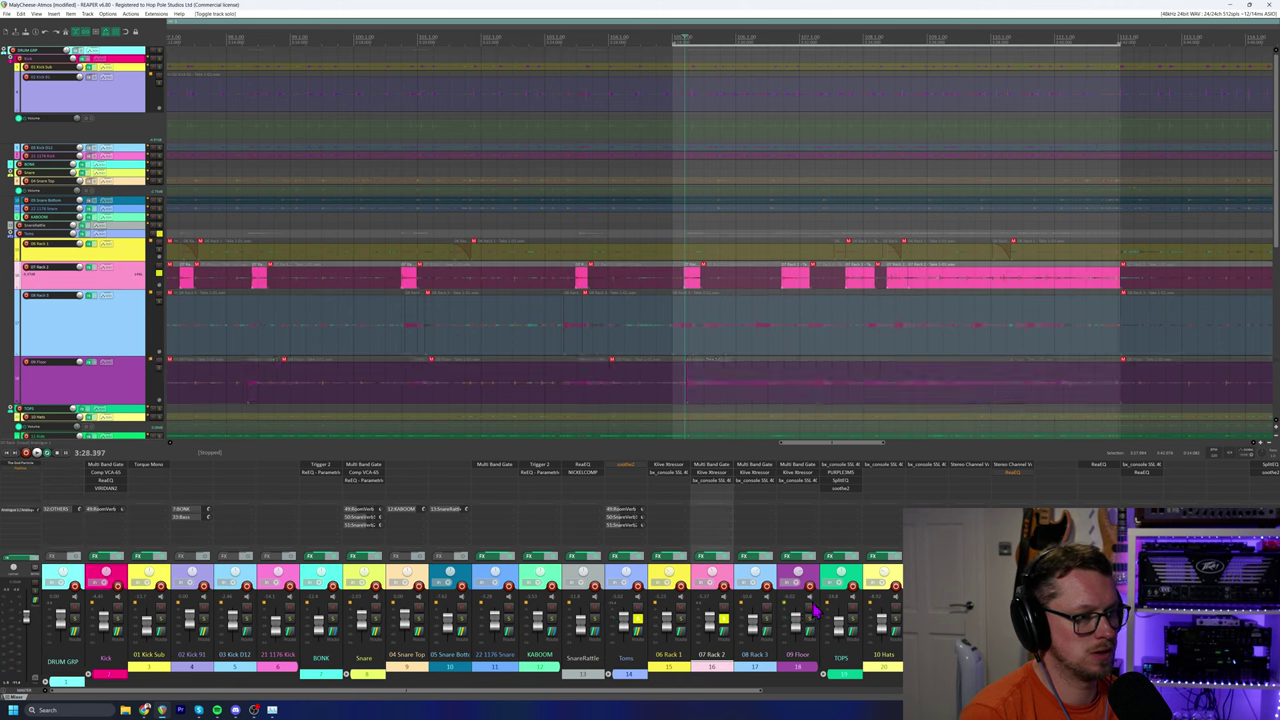
Audition 07 Rack 2 with Key Listen on, setting its gate's key filter to 113 Hz high-pass and 573 Hz low-pass.
{"action": "left_click", "coordinate": [712, 466]}
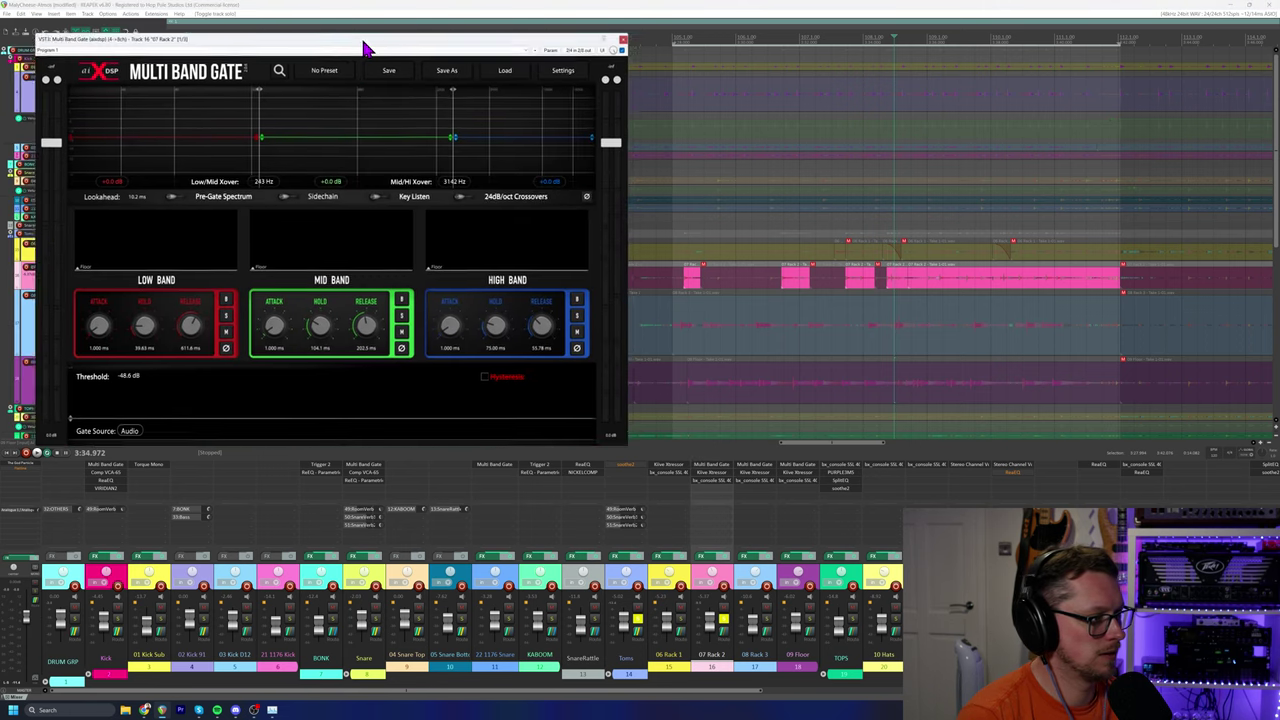
{"action": "key", "text": "space"}
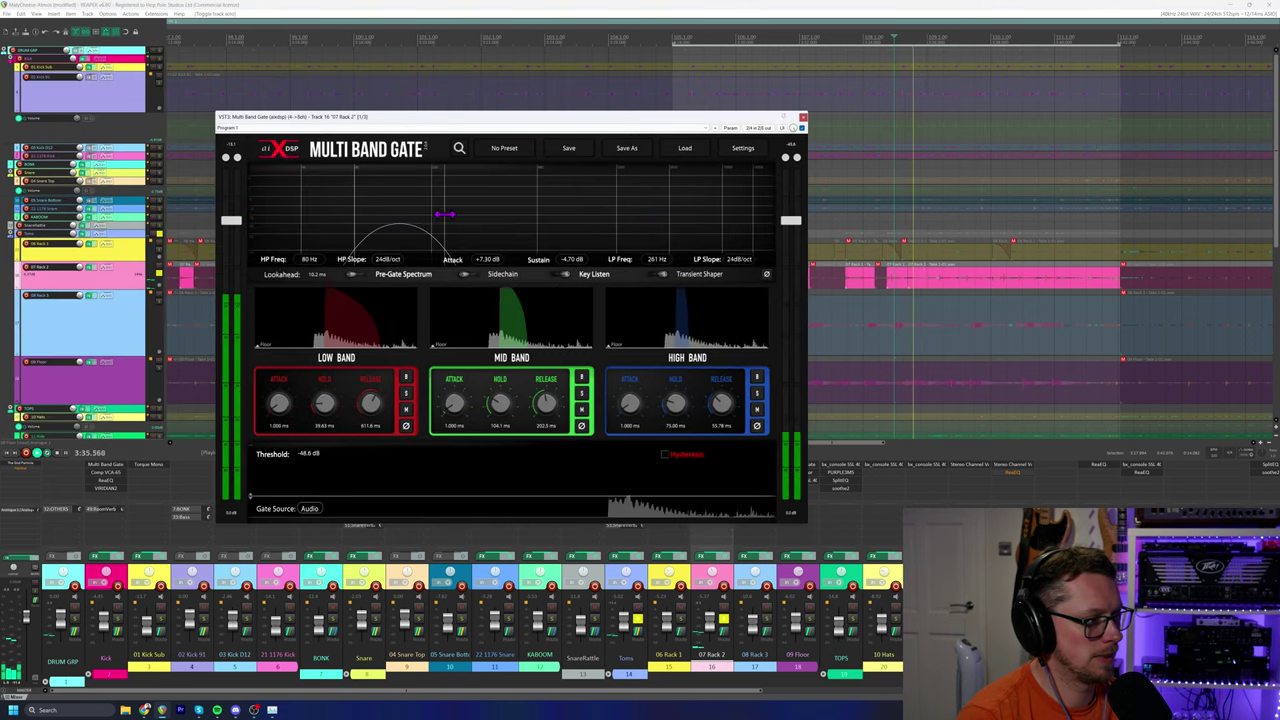
{"action": "left_click_drag", "start_coordinate": [354, 209], "coordinate": [380, 214]}
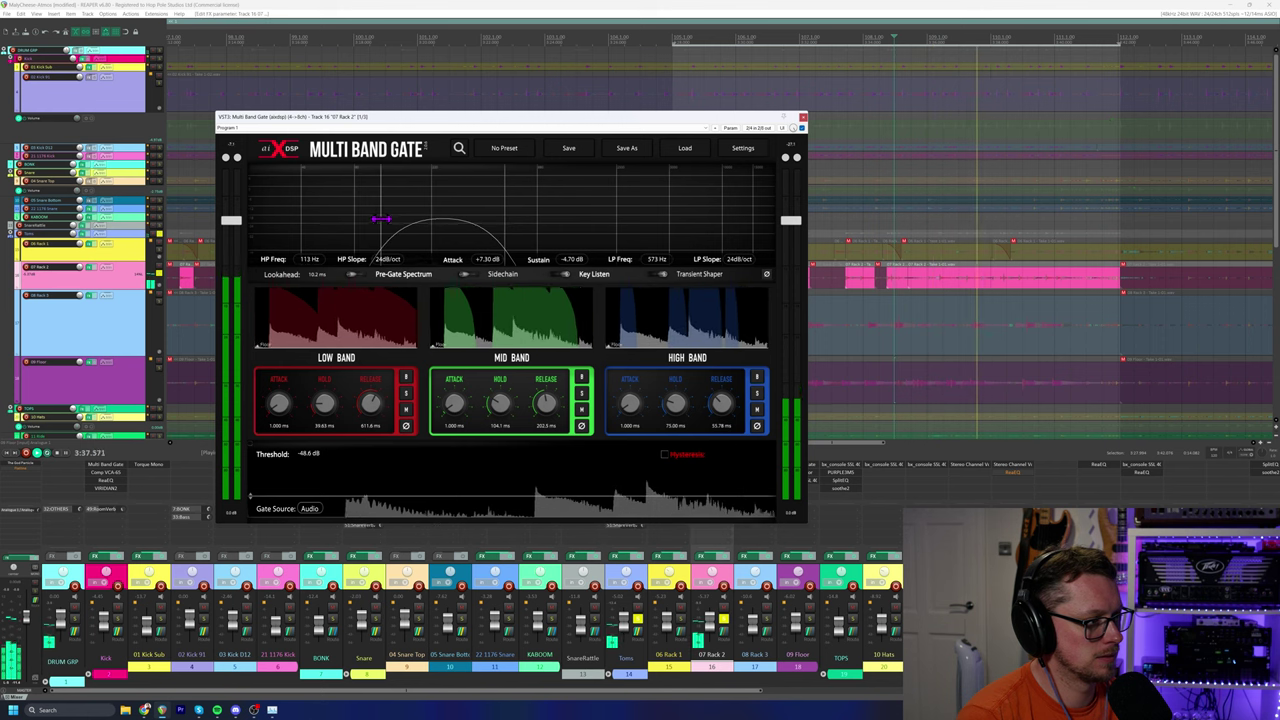
Set the 07 Rack 2 gate's Transient Shaper to +9.20 dB attack and 0 dB sustain, high-pass to 134 Hz and threshold to -43.9 dB.
{"action": "scroll", "coordinate": [570, 259], "scroll_direction": "up", "scroll_amount": 6}
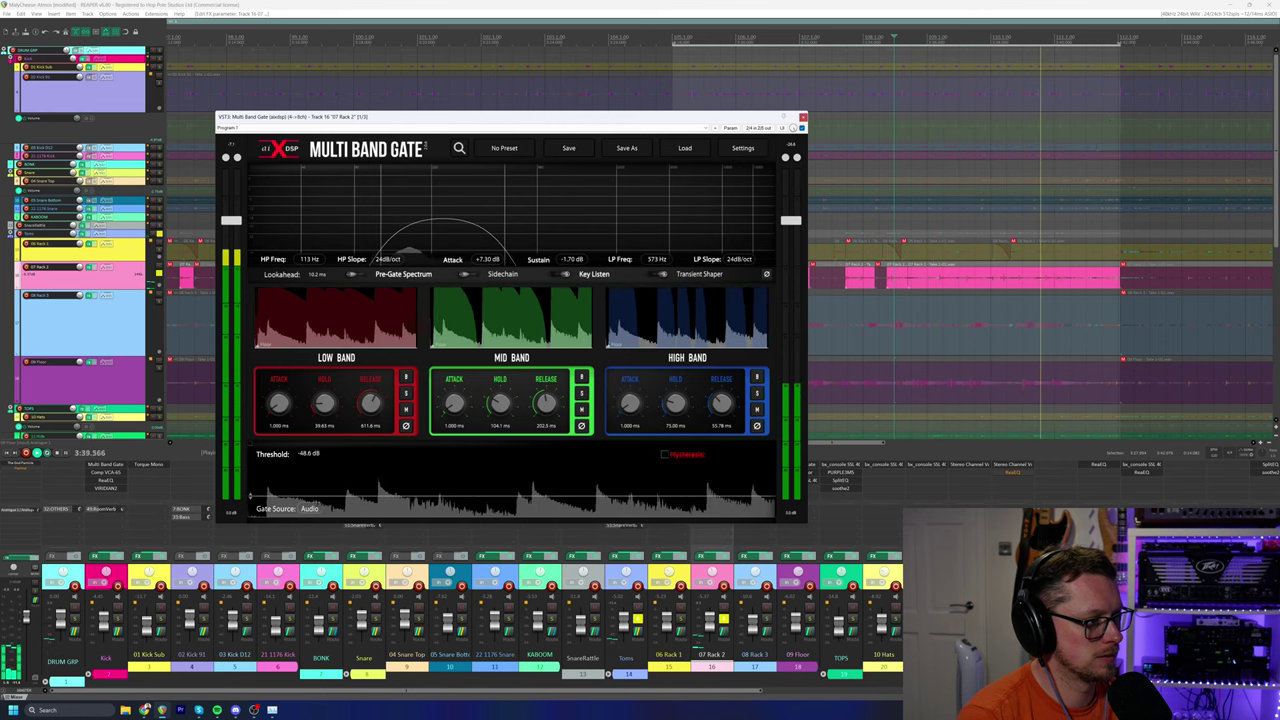
{"action": "double_click", "coordinate": [572, 259]}
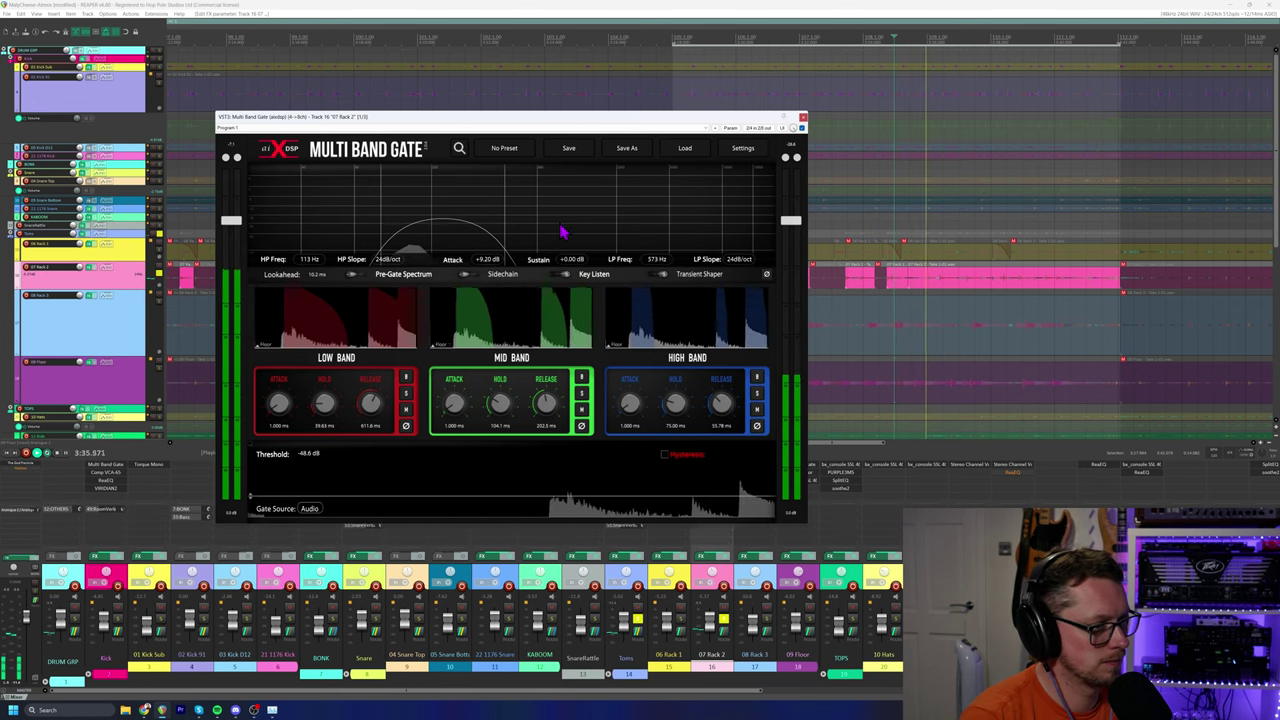
{"action": "left_click_drag", "start_coordinate": [374, 246], "coordinate": [396, 234]}
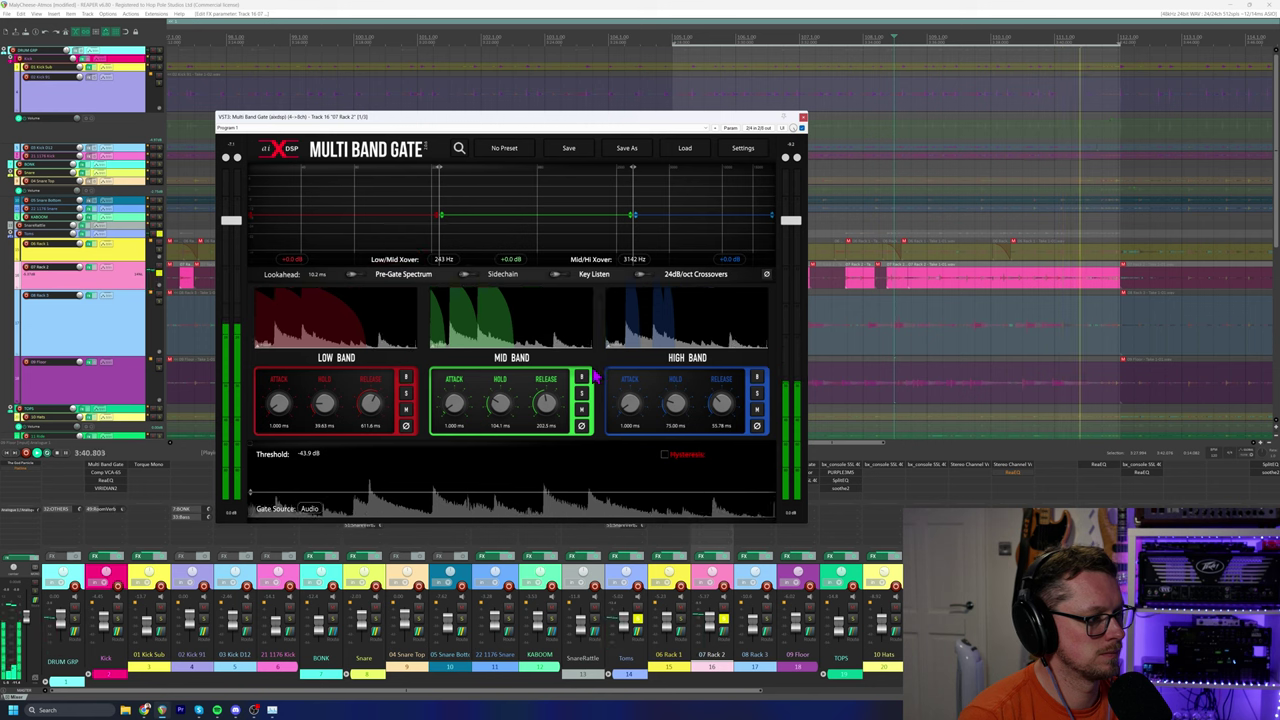
{"action": "key", "text": "space"}
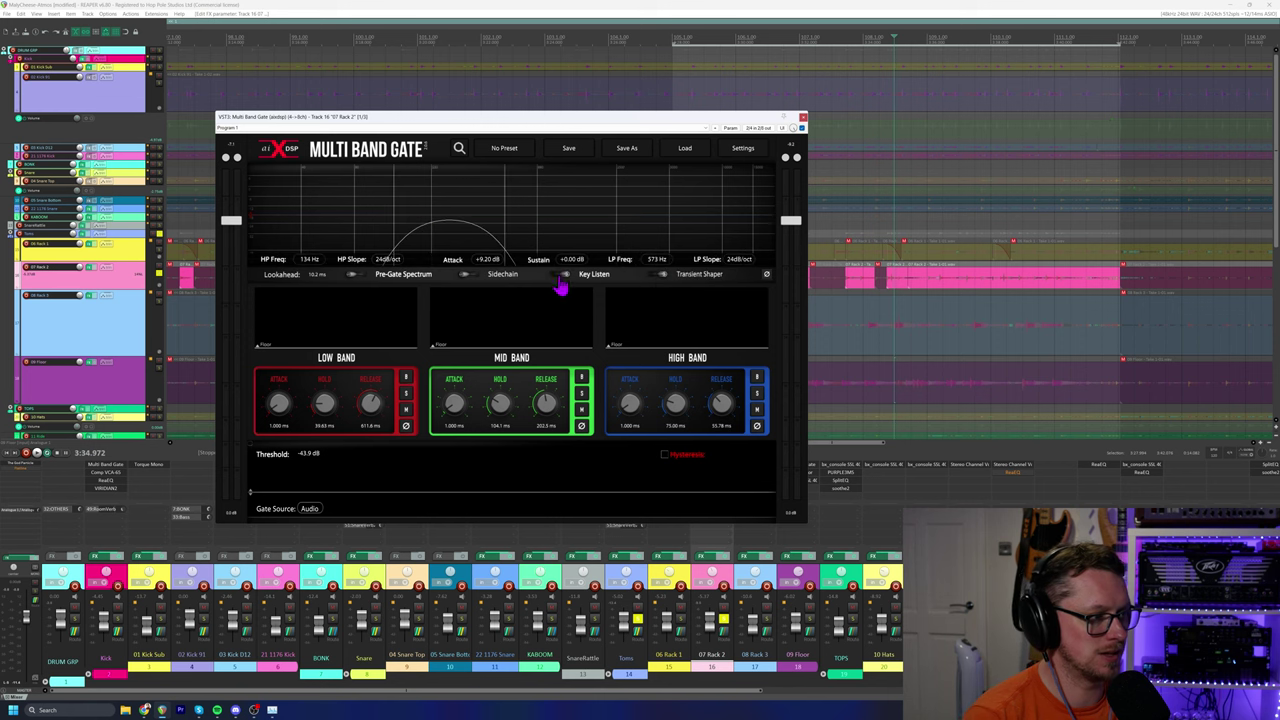
Retune the 07 Rack 2 key filter to 95 Hz high-pass and 385 Hz low-pass by ear without the Transient Shaper, then re-enable it.
{"action": "key", "text": "space"}
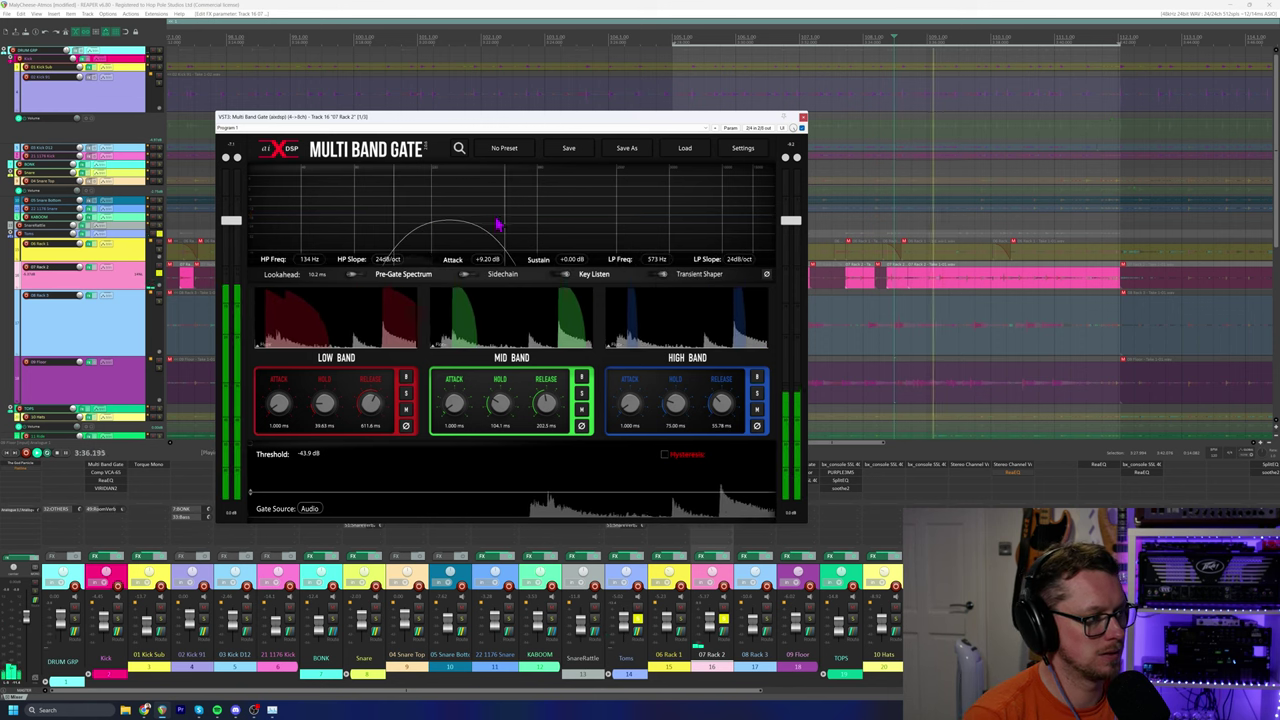
{"action": "left_click_drag", "start_coordinate": [503, 217], "coordinate": [360, 218]}
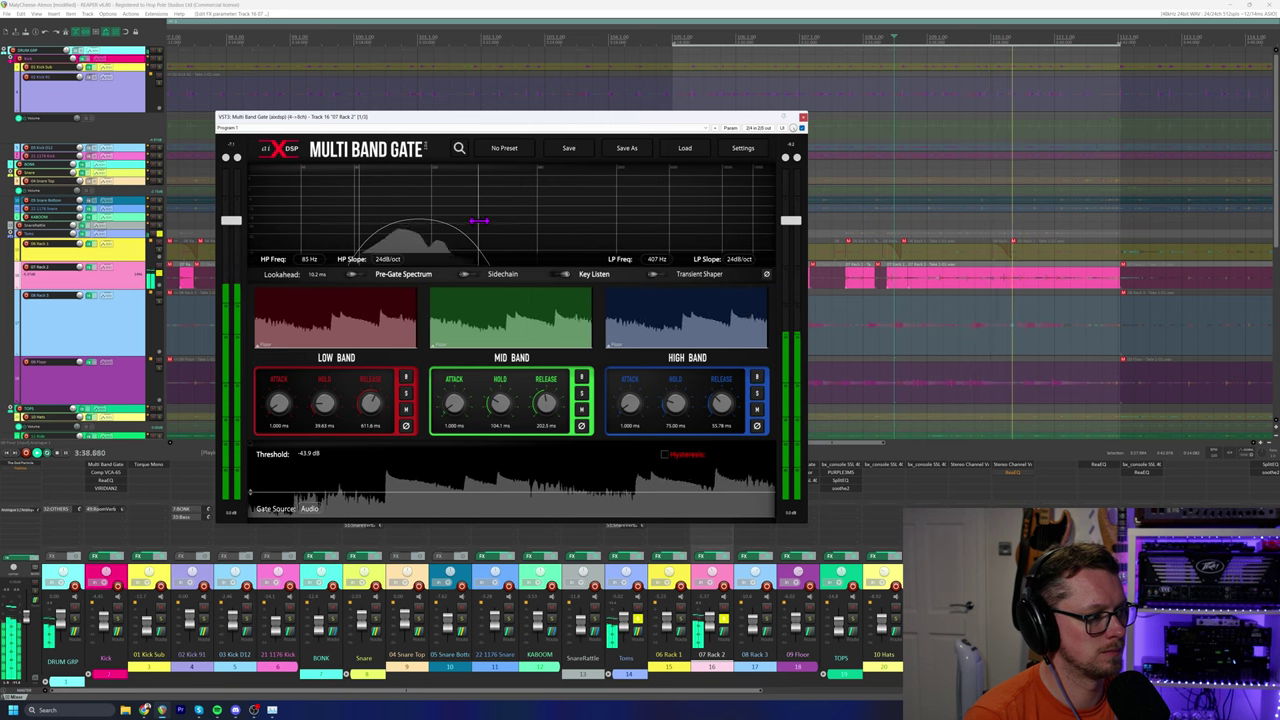
{"action": "left_click_drag", "start_coordinate": [358, 236], "coordinate": [368, 233]}
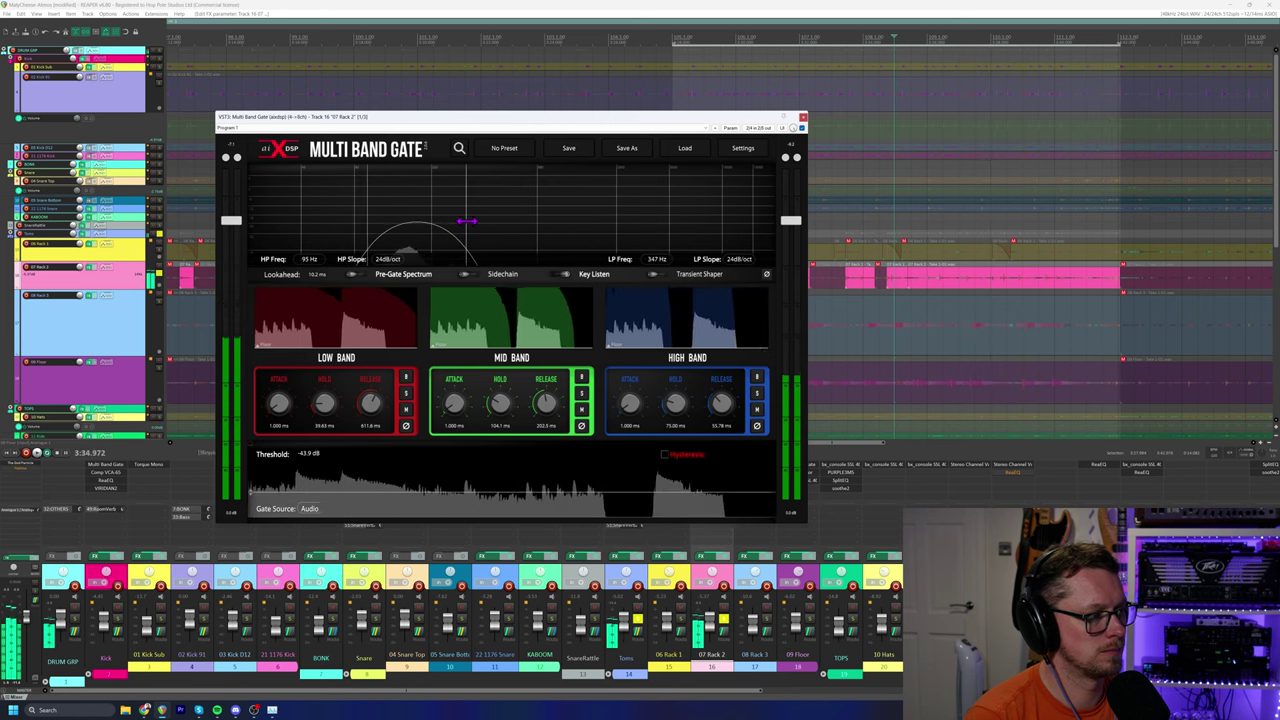
{"action": "left_click_drag", "start_coordinate": [467, 220], "coordinate": [474, 219]}
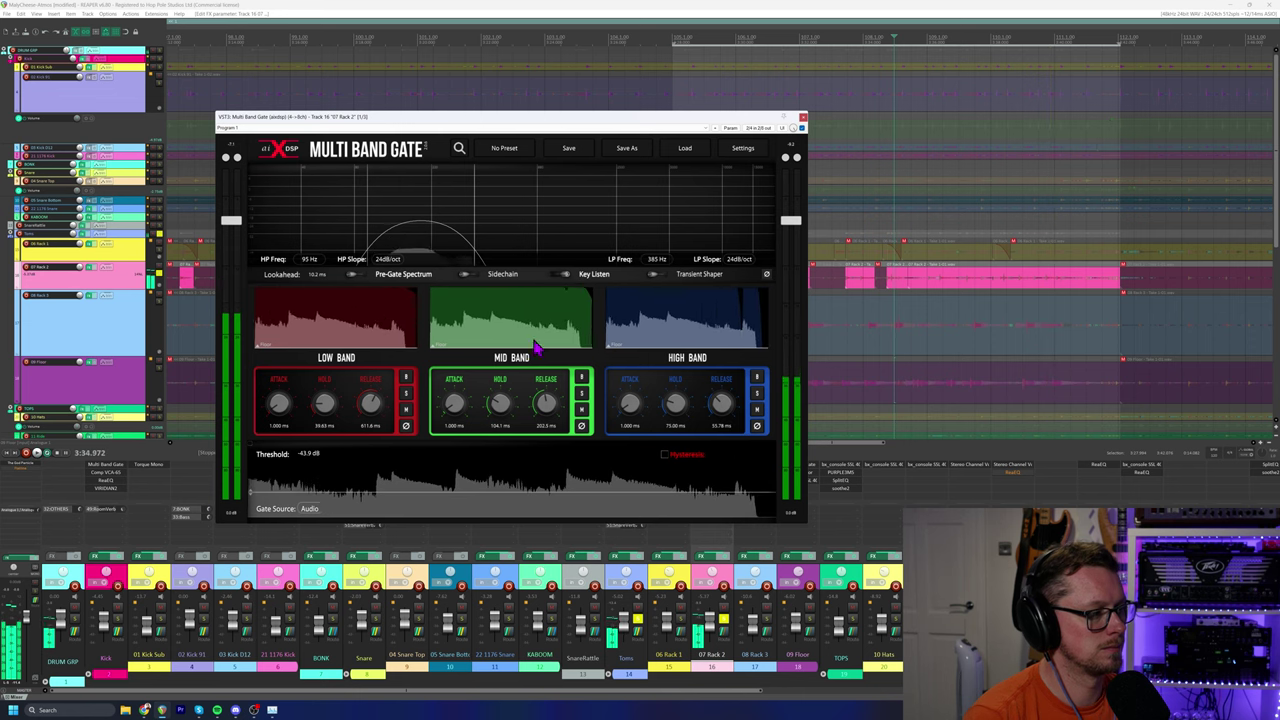
{"action": "left_click", "coordinate": [653, 276]}
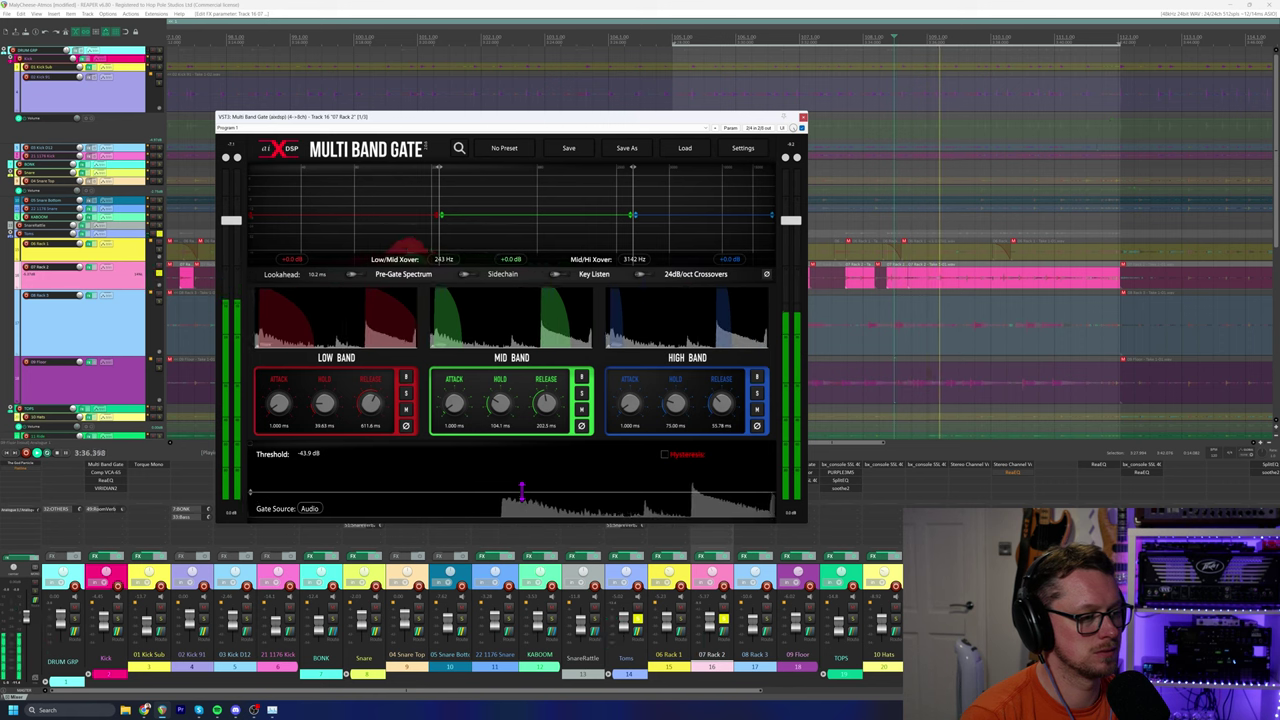
Set the 07 Rack 2 gate's threshold to -45.9 dB and its low band release to 493.2 ms.
{"action": "left_click_drag", "start_coordinate": [521, 490], "coordinate": [521, 493]}
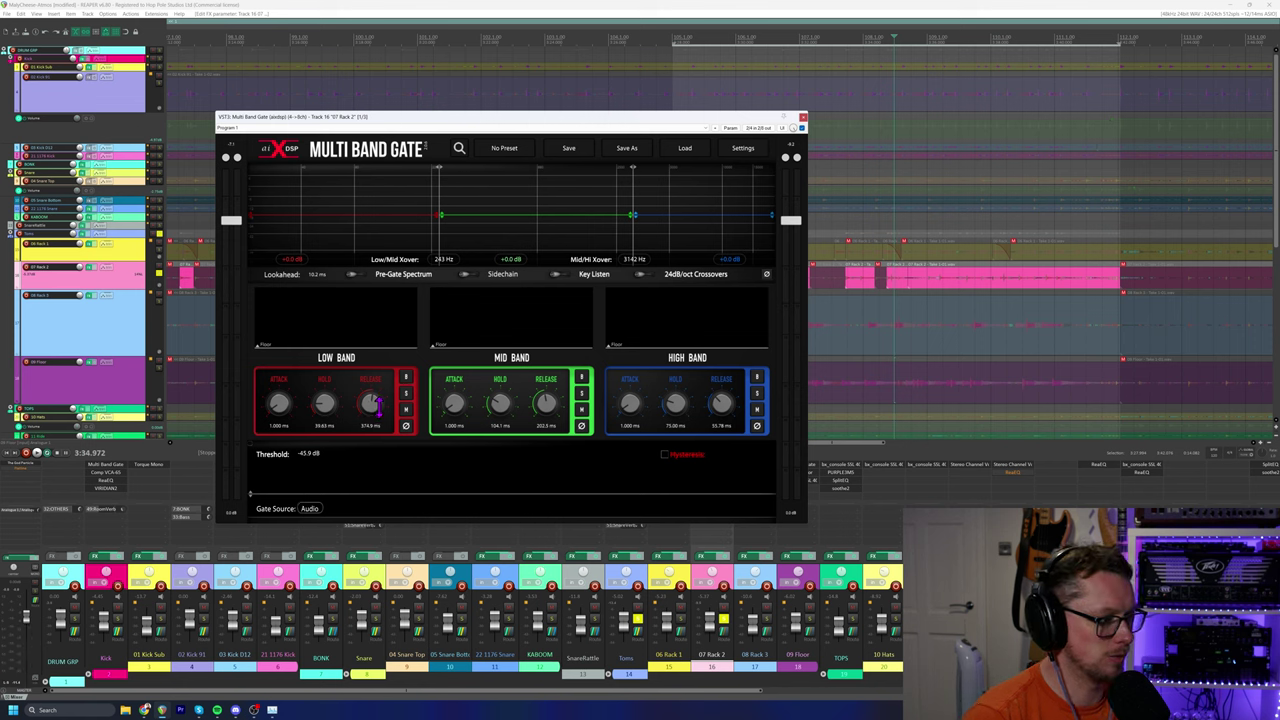
{"action": "key", "text": "space"}
{"action": "scroll", "coordinate": [375, 404], "scroll_direction": "up", "scroll_amount": 3}
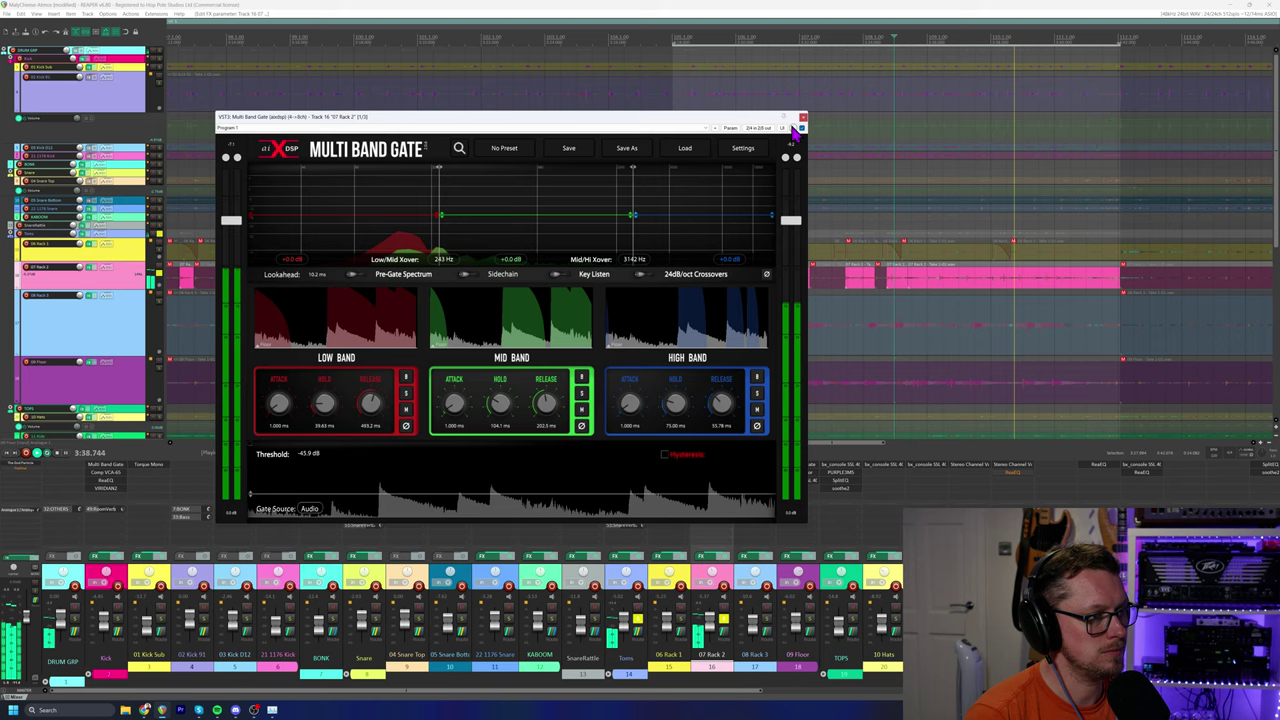
Close the gate window, copy the Multi Band Gate to 06 Rack 1, and solo that track instead of 07 Rack 2.
{"action": "left_click", "coordinate": [802, 118]}
{"action": "key", "text": "space"}
{"action": "left_click", "coordinate": [722, 621]}
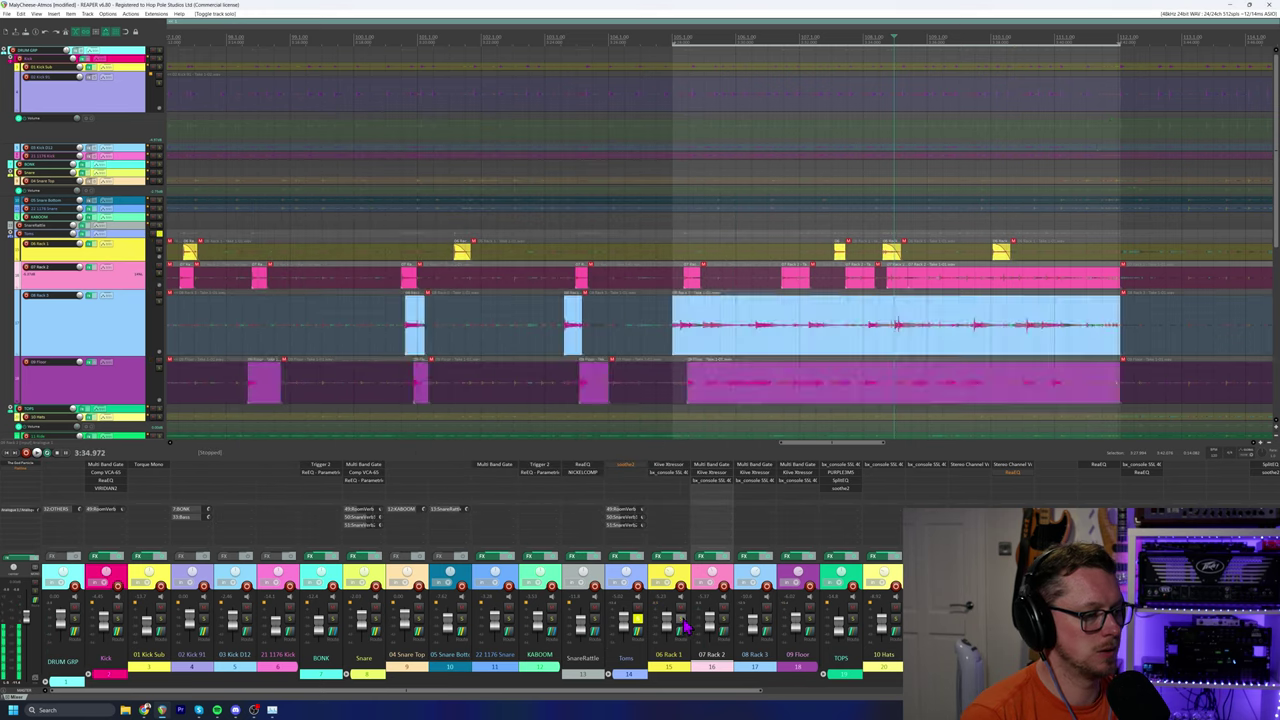
{"action": "left_click", "coordinate": [680, 620]}
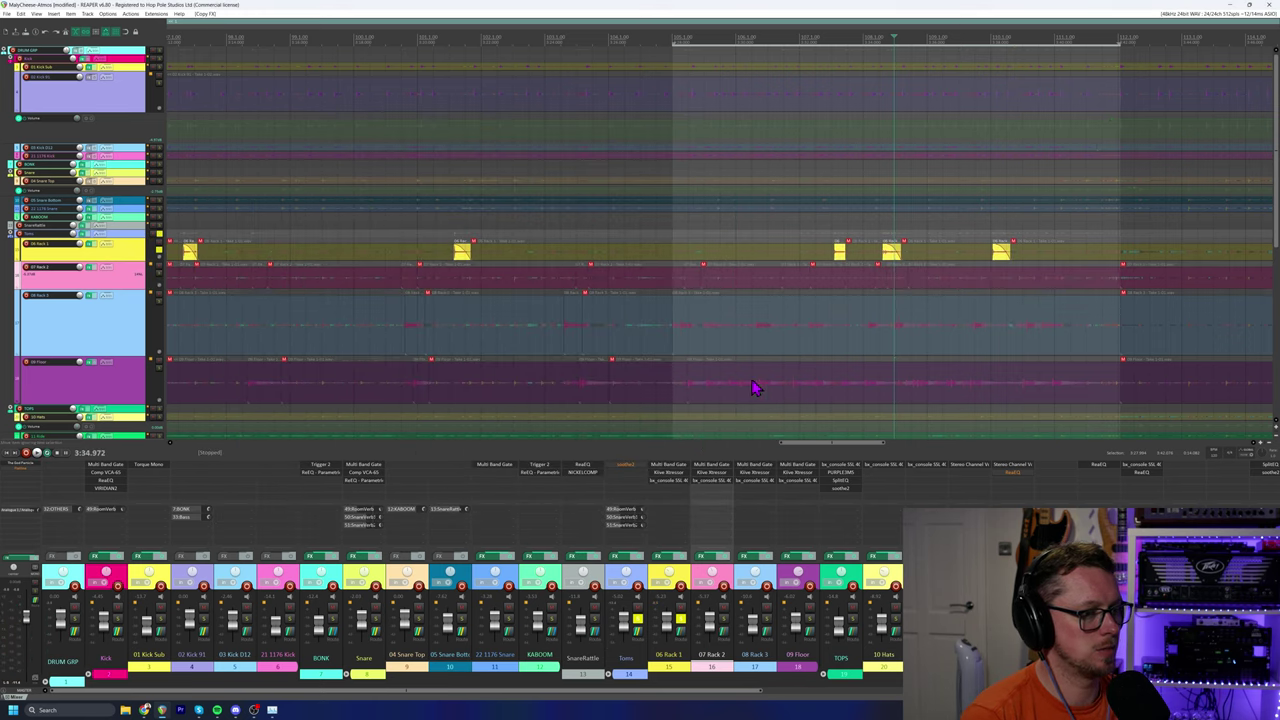
Audition the 06 Rack 1 hits around 3:34, comparing the sound with the gate active and bypassed.
{"action": "scroll", "coordinate": [791, 329], "scroll_direction": "up", "scroll_amount": 5}
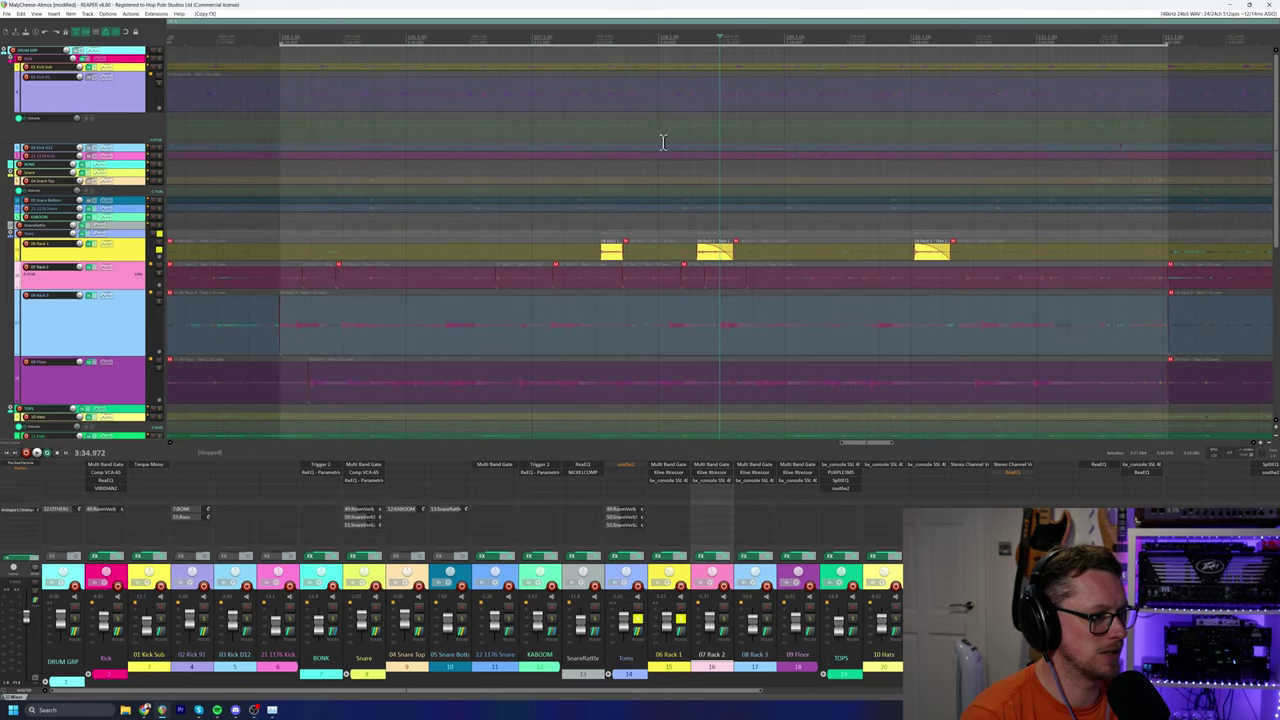
{"action": "scroll", "coordinate": [697, 151], "scroll_direction": "up", "scroll_amount": 2}
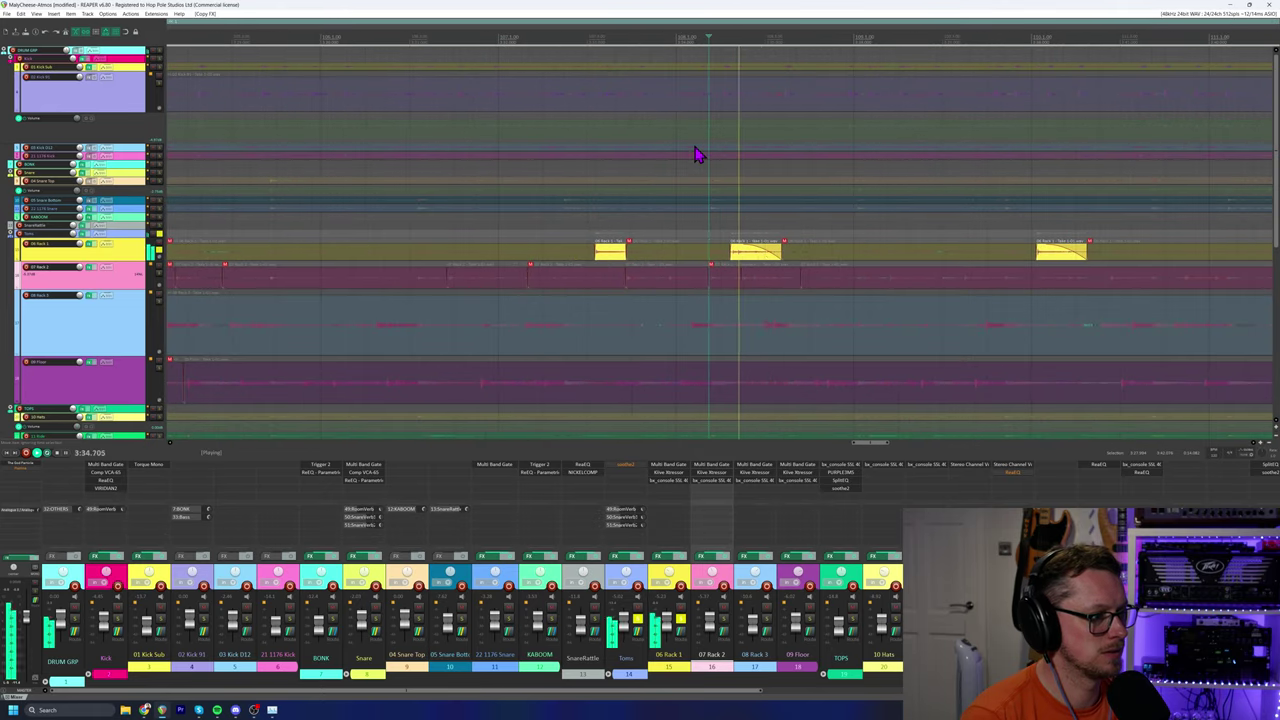
{"action": "left_click", "coordinate": [672, 465], "text": "shift"}
{"action": "key", "text": "space"}
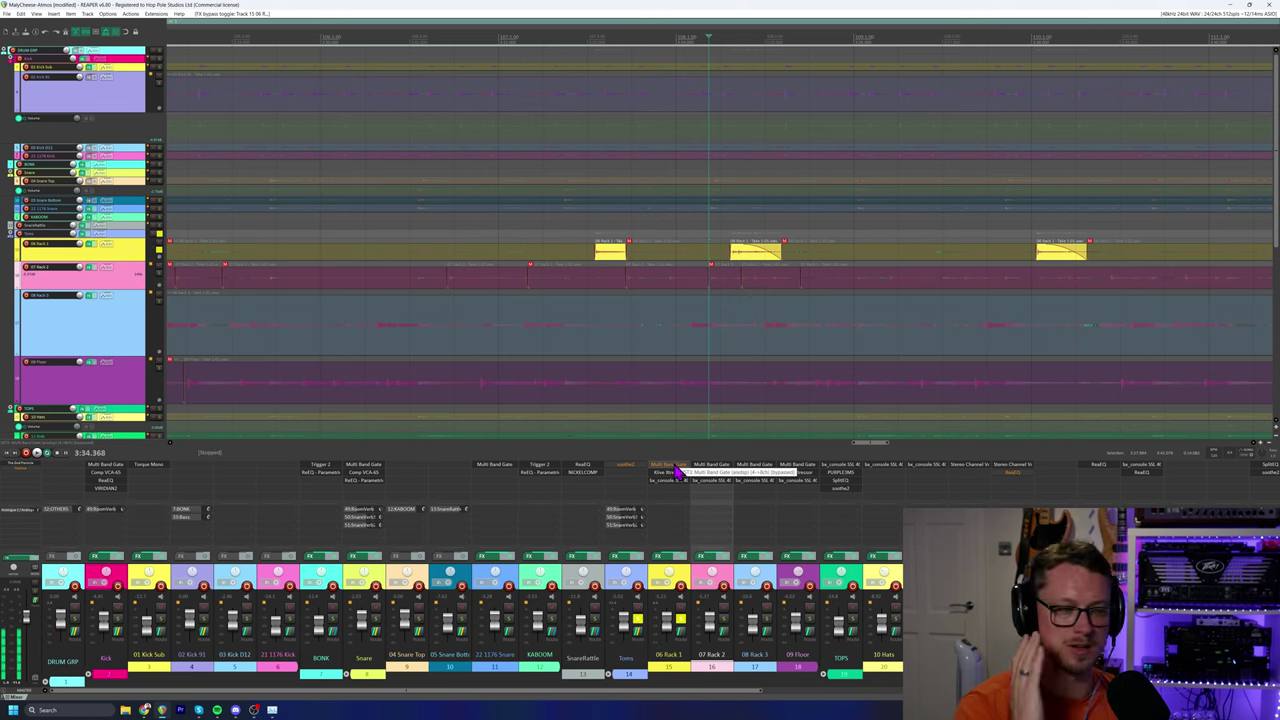
{"action": "left_click", "coordinate": [676, 470], "text": "shift"}
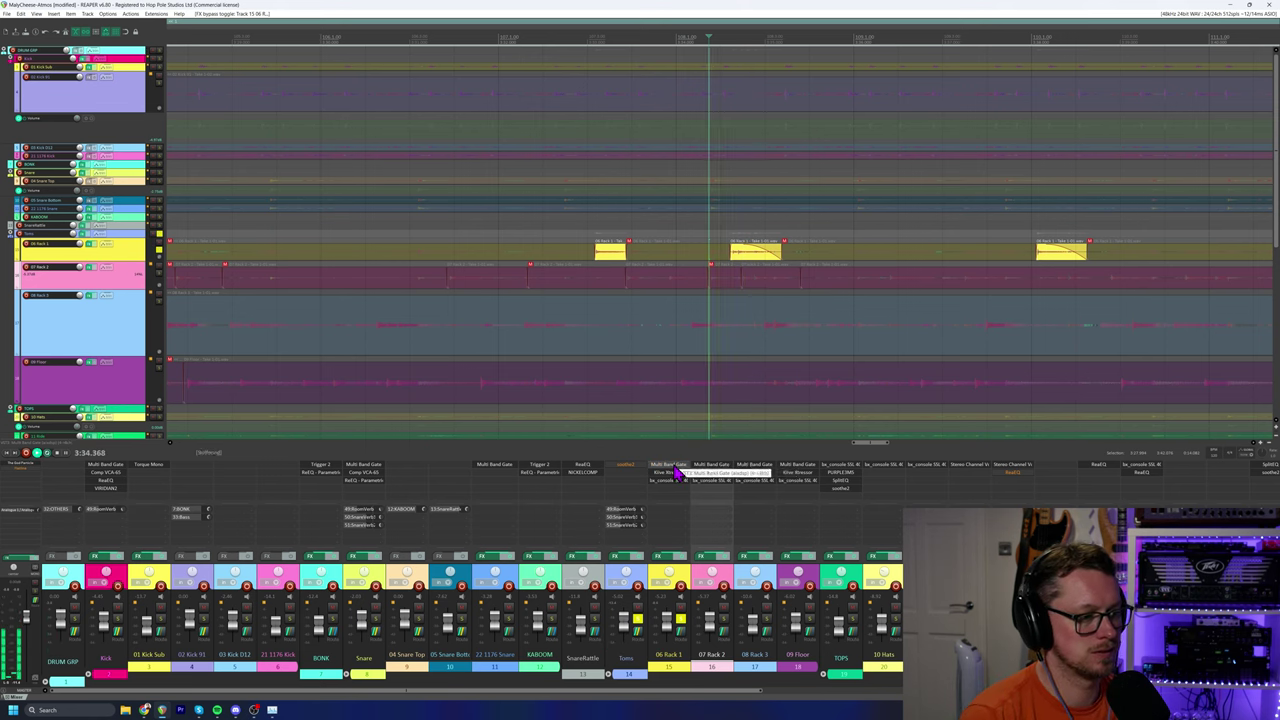
Open the 06 Rack 1 gate beside the hits and shorten its high band release to 11.89 ms while replaying them.
{"action": "left_click", "coordinate": [676, 470]}
{"action": "key", "text": "space"}
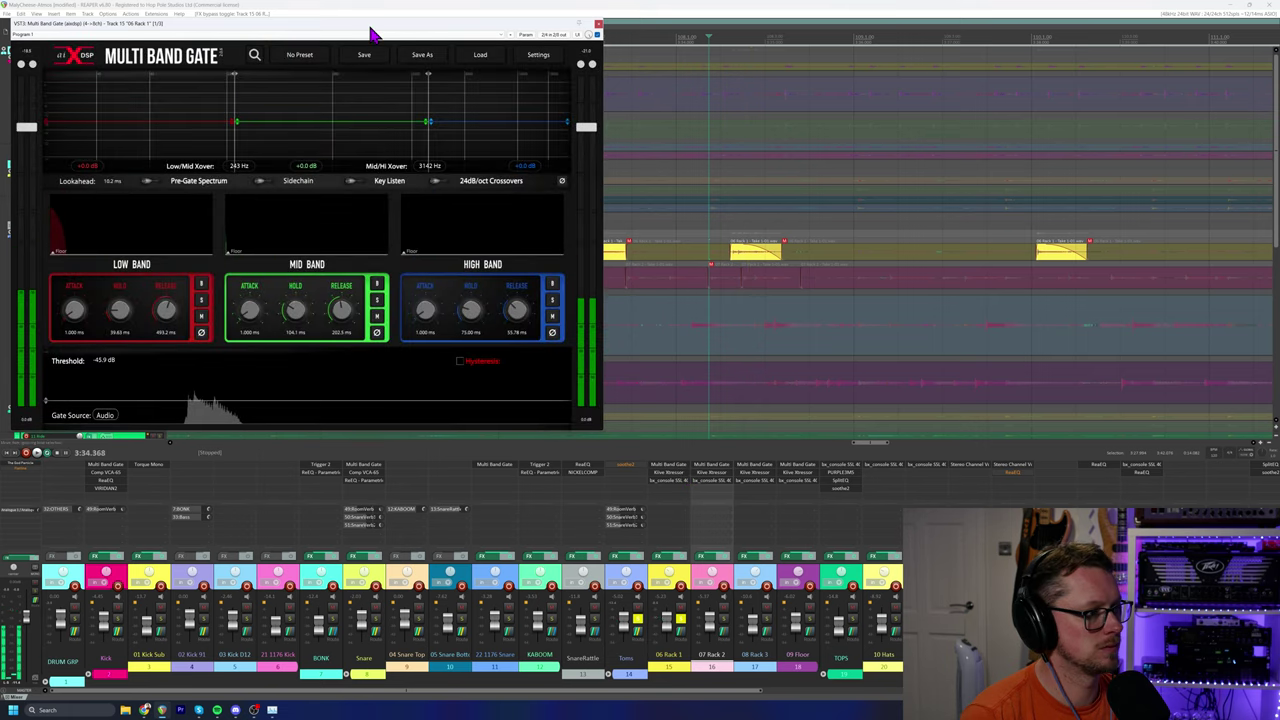
{"action": "left_click_drag", "start_coordinate": [362, 35], "coordinate": [490, 140]}
{"action": "key", "text": "space"}
{"action": "scroll", "coordinate": [645, 416], "scroll_direction": "down", "scroll_amount": 5}
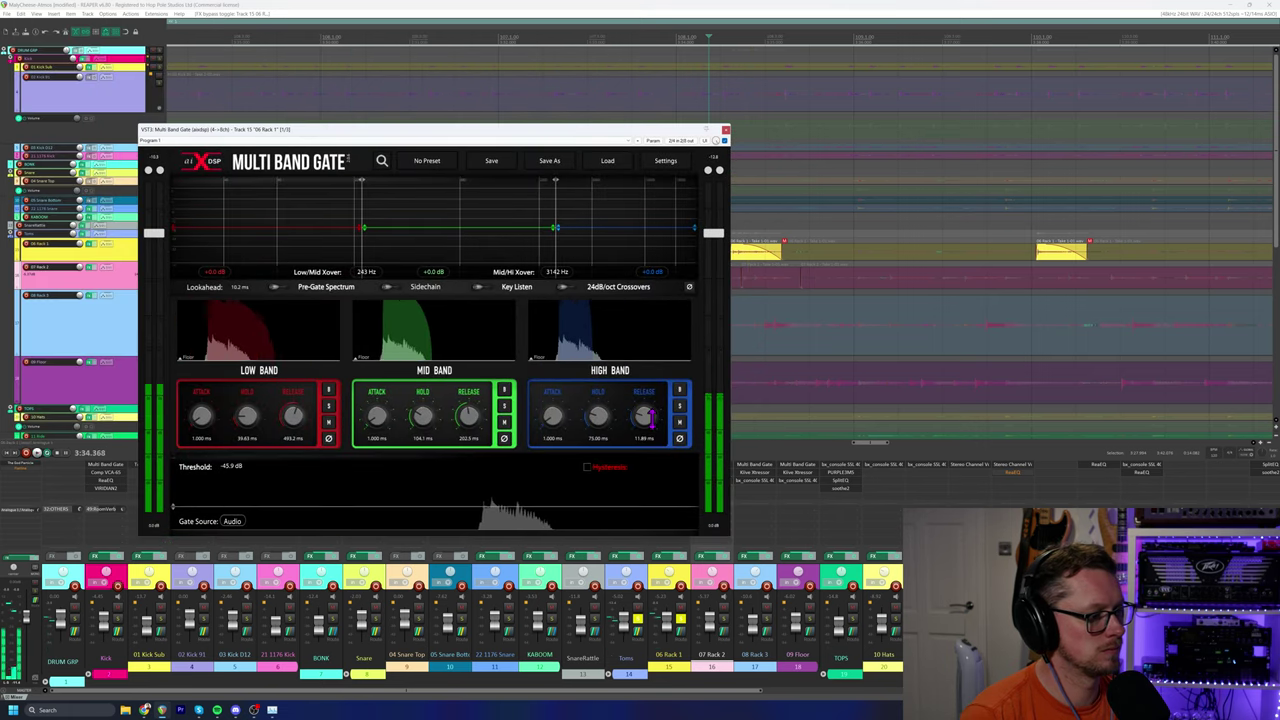
Set the 06 Rack 1 gate's threshold to -42.4 dB while replaying the hits.
{"action": "key", "text": "space"}
{"action": "scroll", "coordinate": [534, 506], "scroll_direction": "up", "scroll_amount": 3}
{"action": "scroll", "coordinate": [534, 506], "scroll_direction": "up", "scroll_amount": 7}
{"action": "key", "text": "space"}
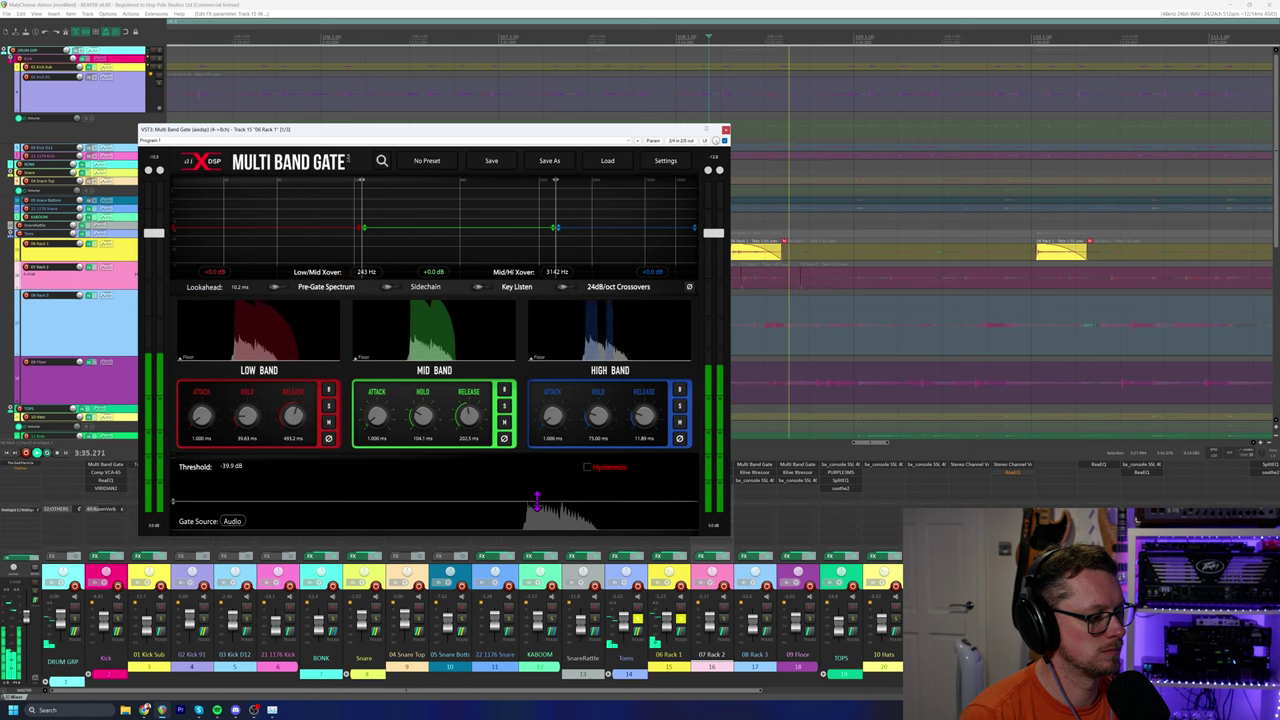
{"action": "key", "text": "space"}
{"action": "scroll", "coordinate": [536, 505], "scroll_direction": "down", "scroll_amount": 3}
{"action": "key", "text": "space"}
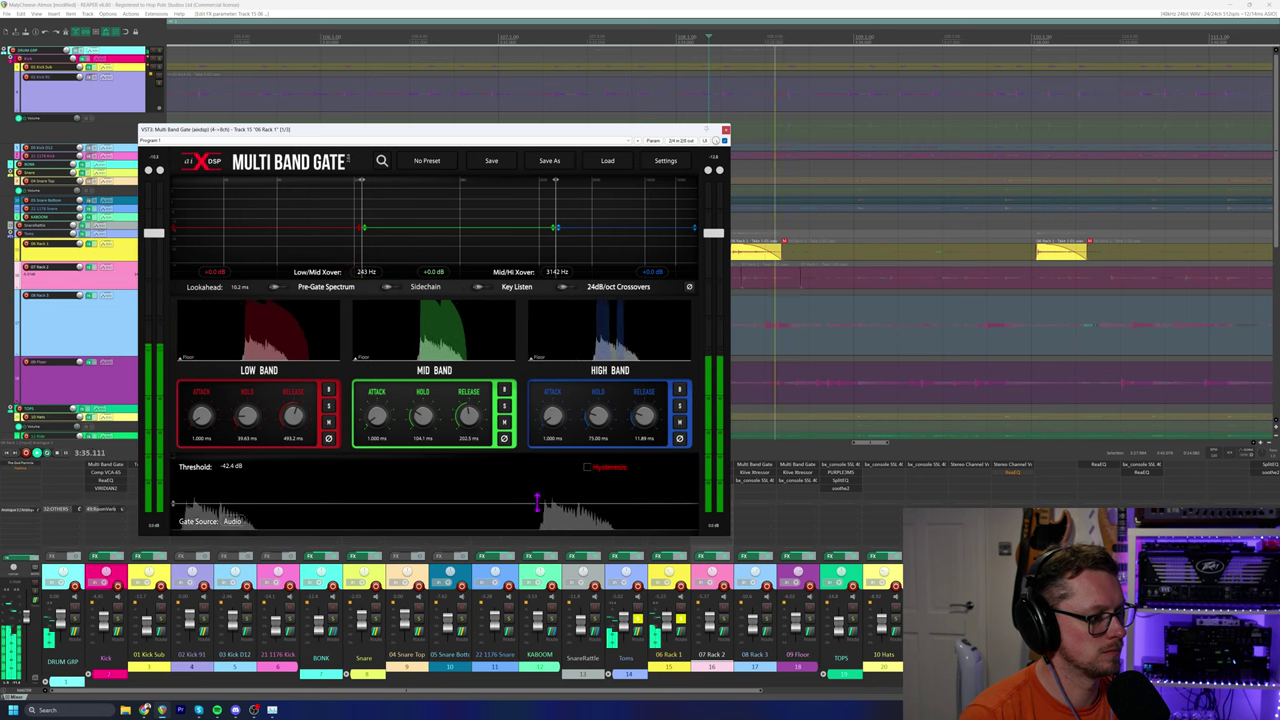
Lengthen the 06 Rack 1 gate's high band release to 67.10 ms, replaying the hits to check it.
{"action": "key", "text": "space"}
{"action": "scroll", "coordinate": [650, 418], "scroll_direction": "up", "scroll_amount": 4}
{"action": "key", "text": "space"}
{"action": "scroll", "coordinate": [650, 418], "scroll_direction": "up", "scroll_amount": 2}
{"action": "key", "text": "space"}
{"action": "key", "text": "space"}
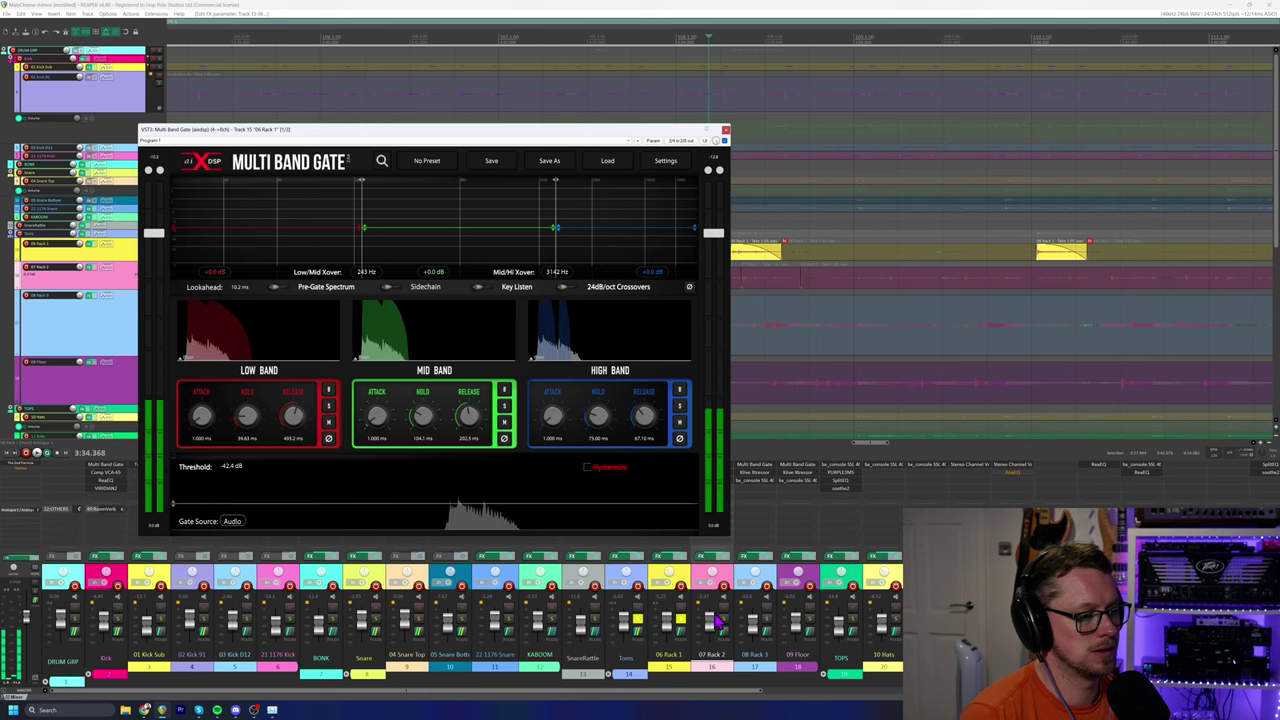
Solo 07 Rack 2, 08 Rack 3 and 09 Floor together with 06 Rack 1.
{"action": "left_click", "coordinate": [768, 625]}
{"action": "key", "text": "space"}
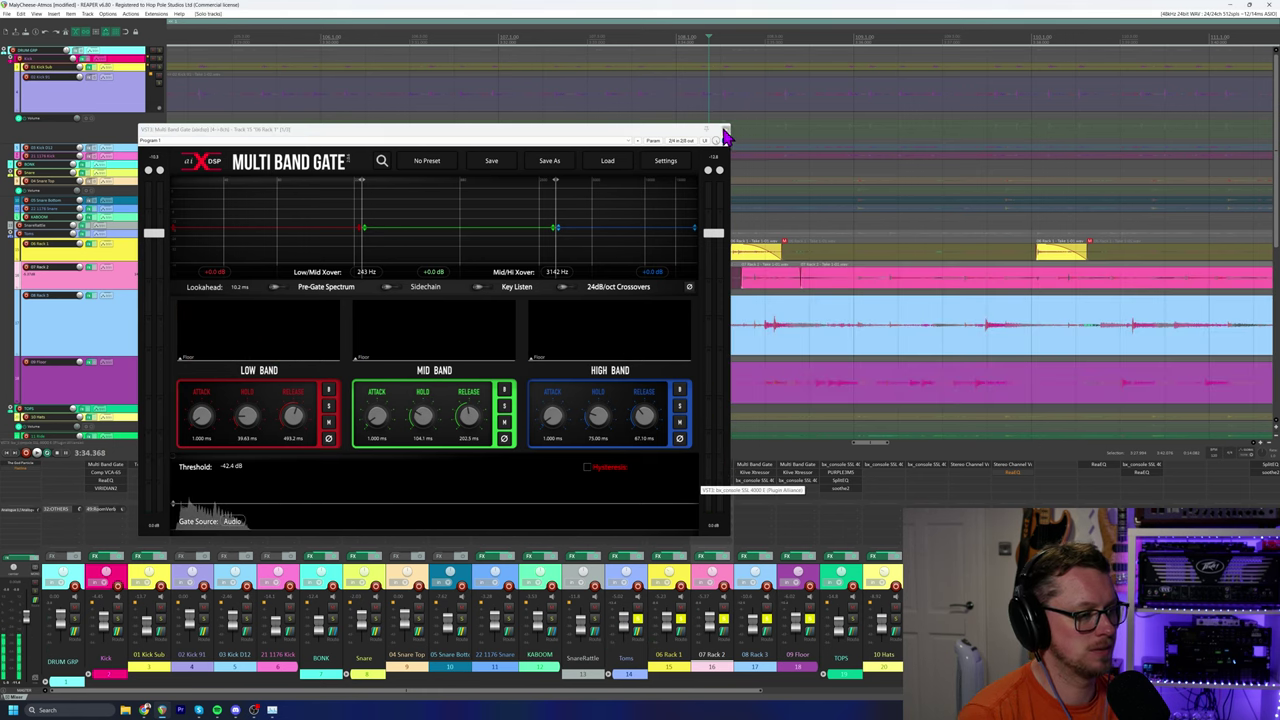
Close the 06 Rack 1 gate and mute the three reverb sends on the Toms track during playback.
{"action": "left_click", "coordinate": [725, 134]}
{"action": "key", "text": "space"}
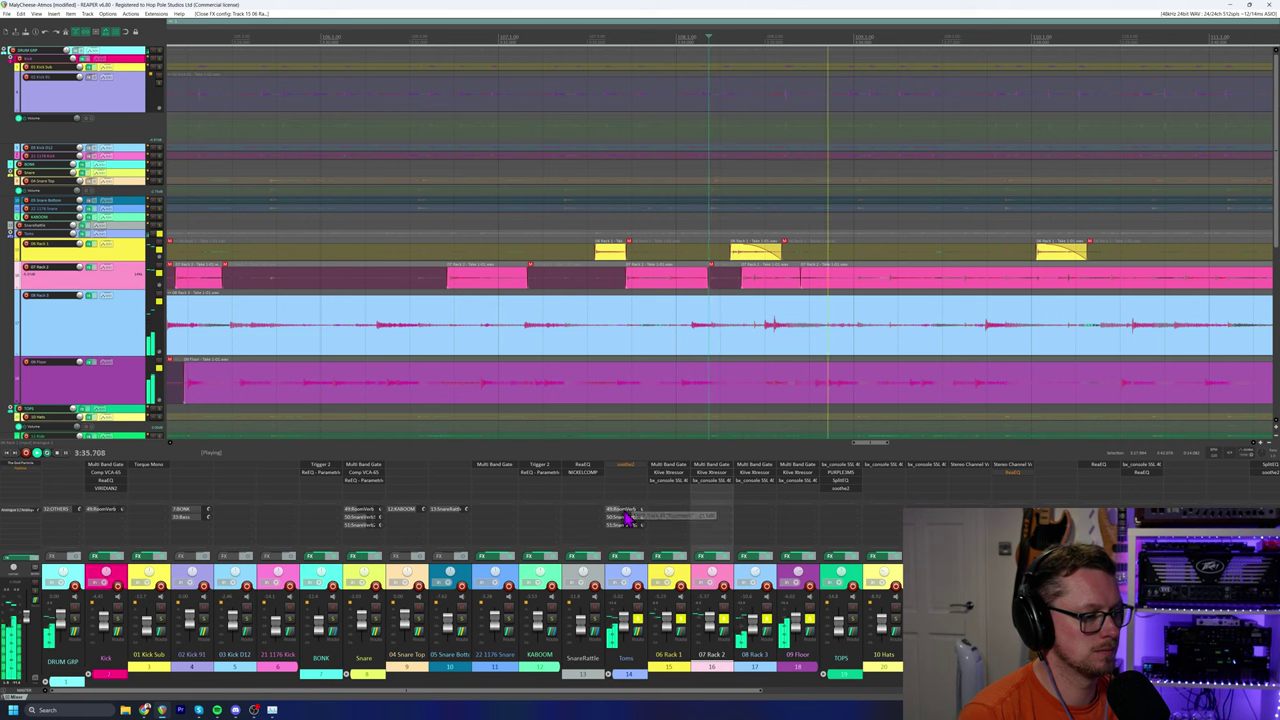
{"action": "left_click", "coordinate": [624, 512]}
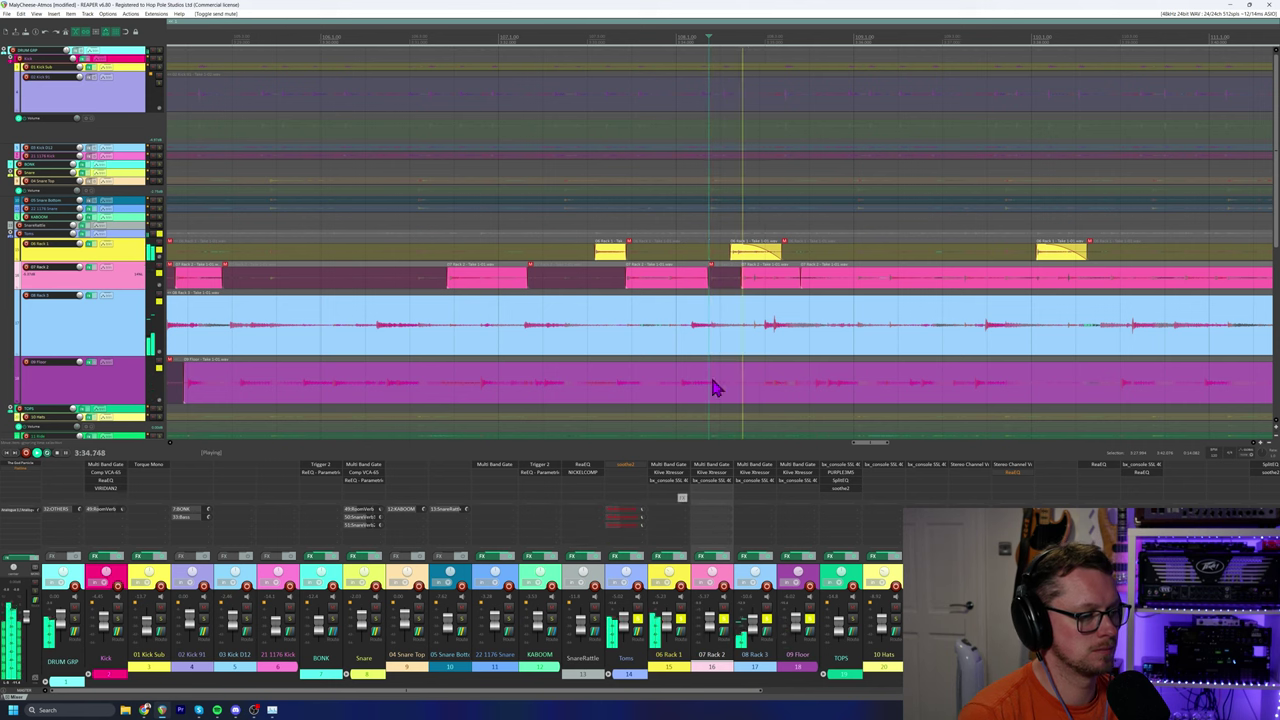
Listen to the soloed, gated toms through the long tom fill, replaying its second half without the reverb sends.
{"action": "scroll", "coordinate": [775, 202], "scroll_direction": "down", "scroll_amount": 5}
{"action": "scroll", "coordinate": [765, 206], "scroll_direction": "up", "scroll_amount": 4}
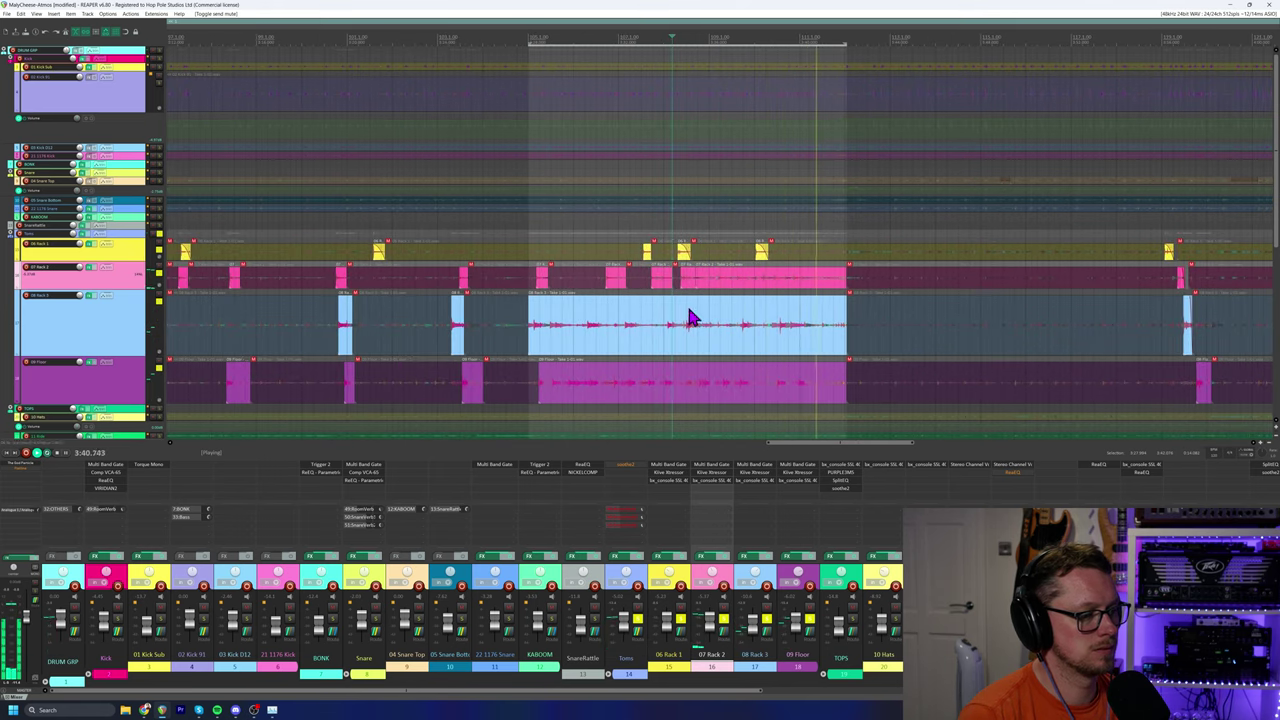
{"action": "left_click", "coordinate": [771, 40]}
{"action": "scroll", "coordinate": [803, 260], "scroll_direction": "up", "scroll_amount": 5}
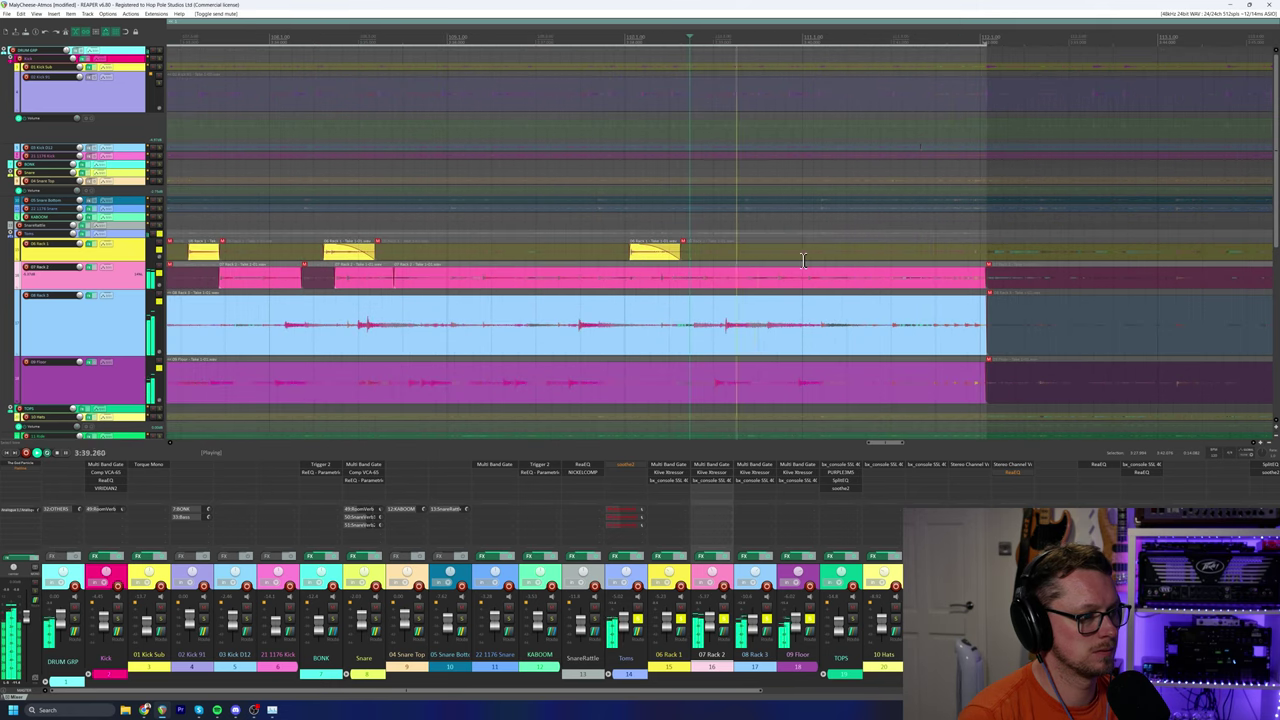
{"action": "scroll", "coordinate": [897, 285], "scroll_direction": "up", "scroll_amount": 2}
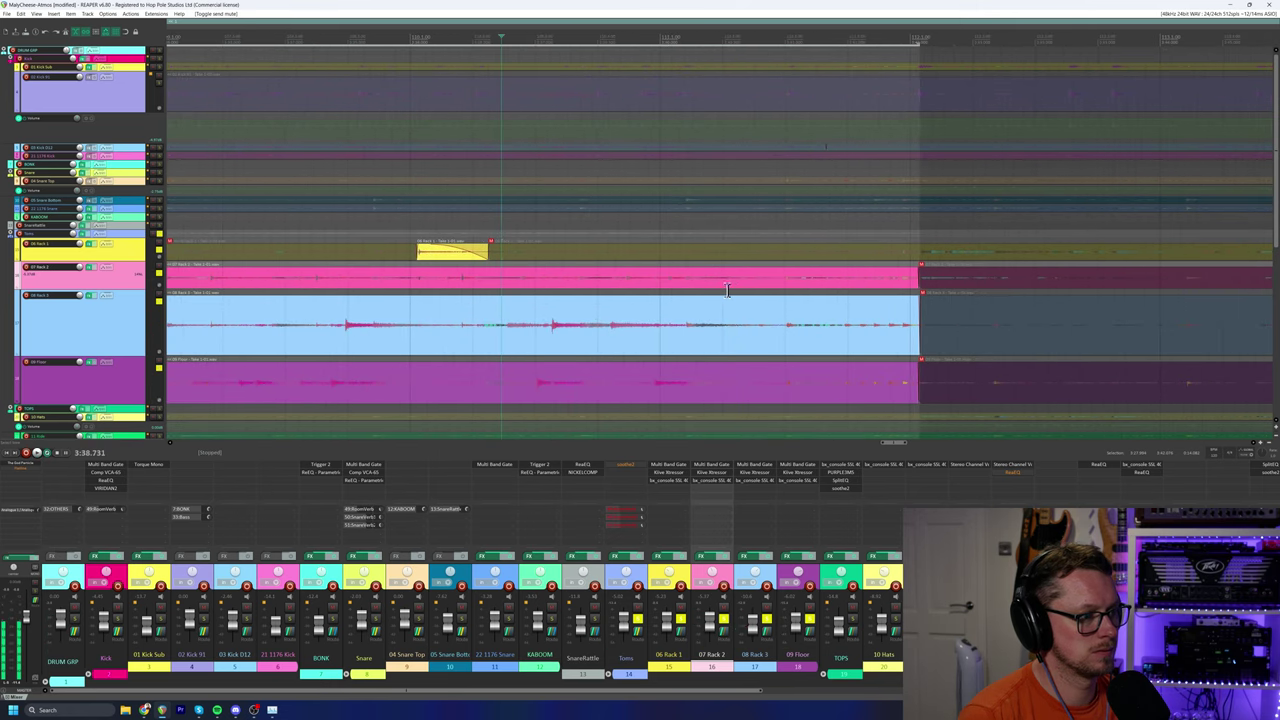
{"action": "key", "text": "space"}
{"action": "scroll", "coordinate": [670, 347], "scroll_direction": "down", "scroll_amount": 3}
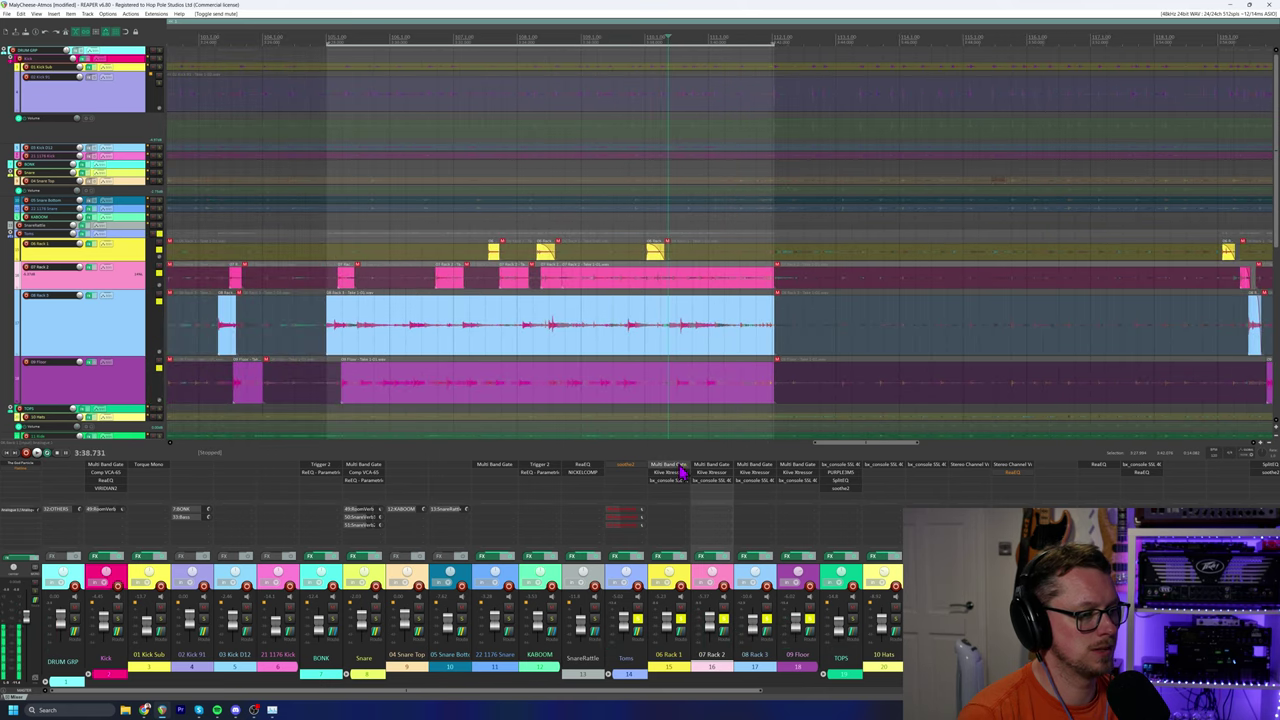
Compare the soloed toms with all four Multi Band Gates bypassed during playback, and re-enable the gates.
{"action": "key", "text": "space"}
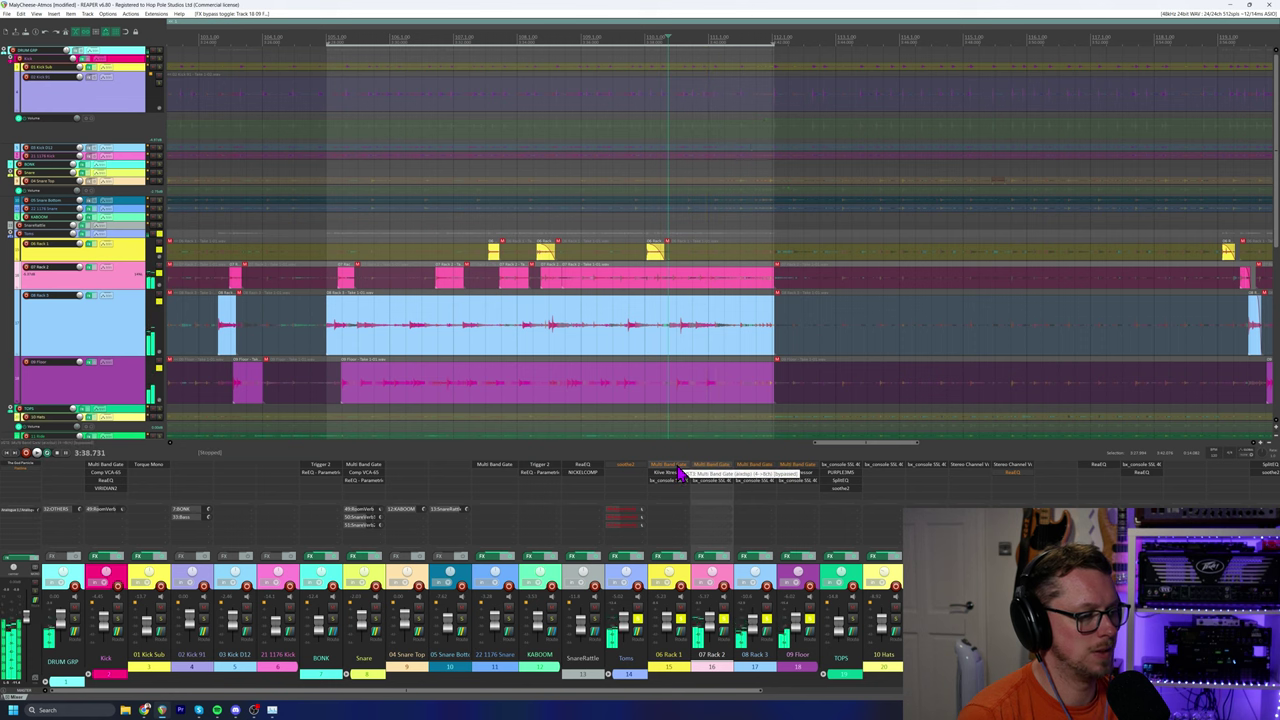
{"action": "left_click", "coordinate": [668, 465], "text": "shift"}
{"action": "left_click", "coordinate": [711, 465], "text": "shift"}
{"action": "left_click", "coordinate": [754, 465], "text": "shift"}
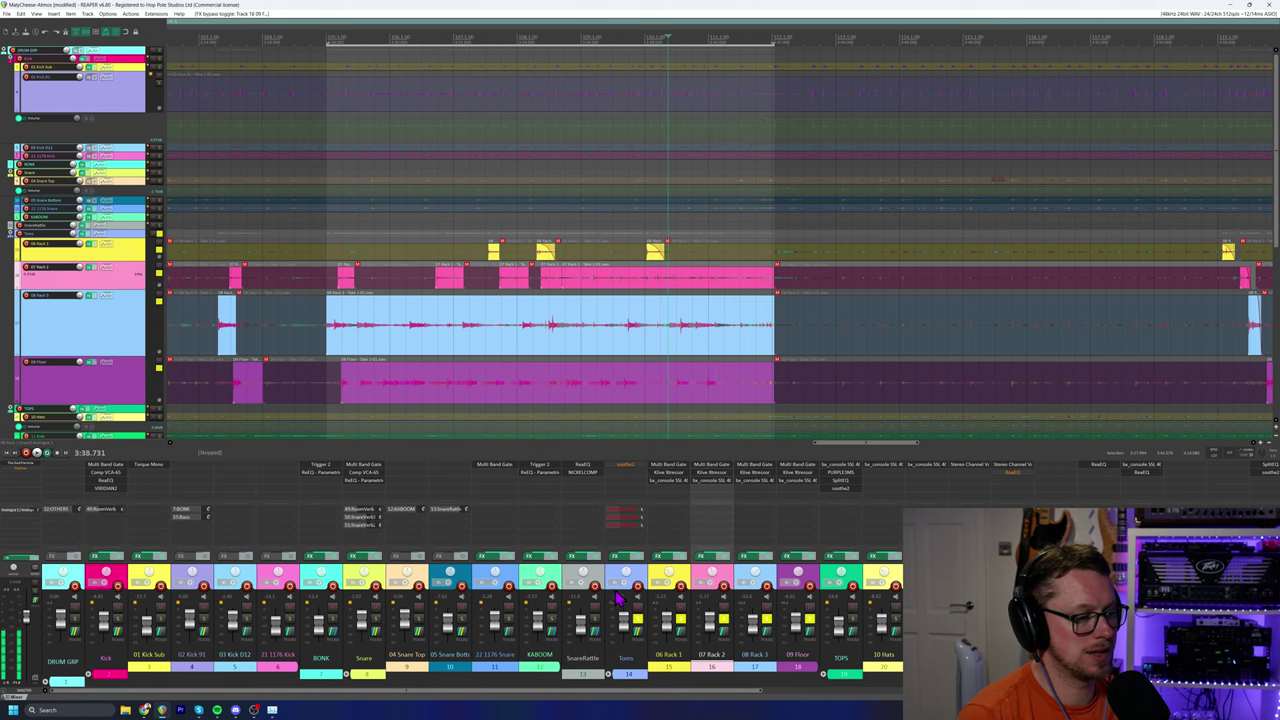
Unsolo the four tom tracks and play the full drum mix from 3:34.731.
{"action": "left_click", "coordinate": [640, 630]}
{"action": "key", "text": "space"}
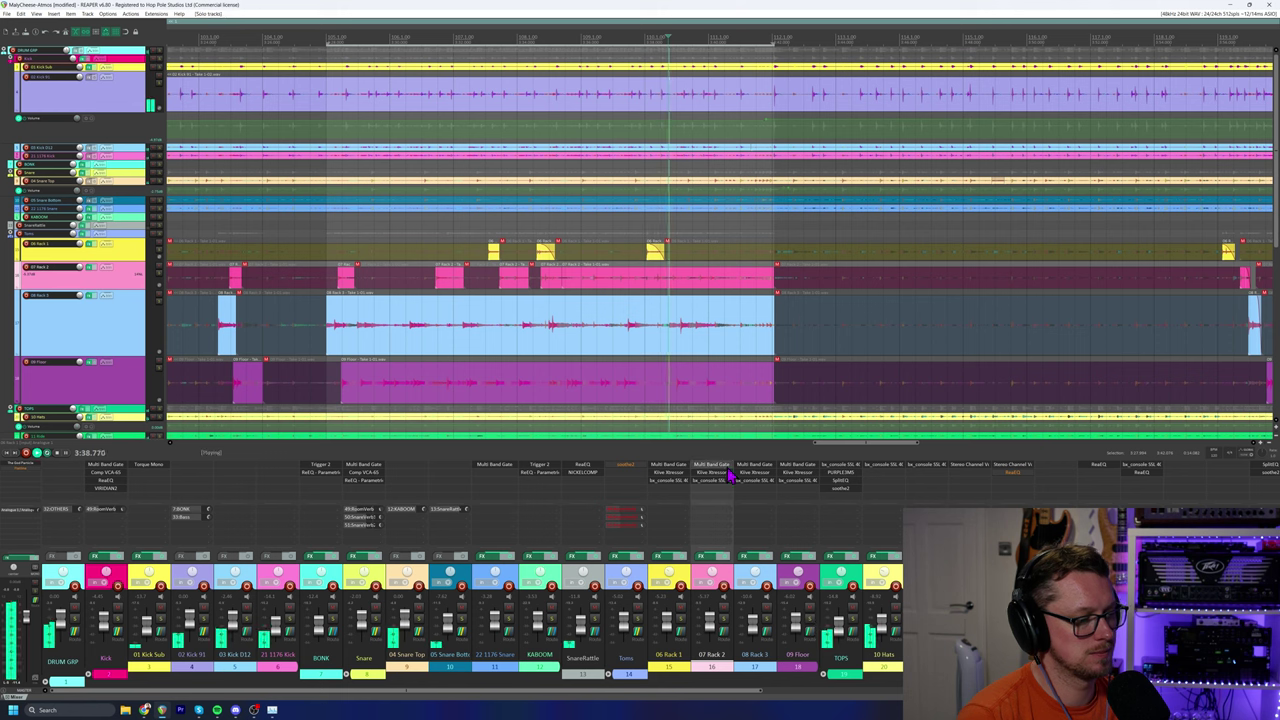
{"action": "left_click", "coordinate": [543, 33]}
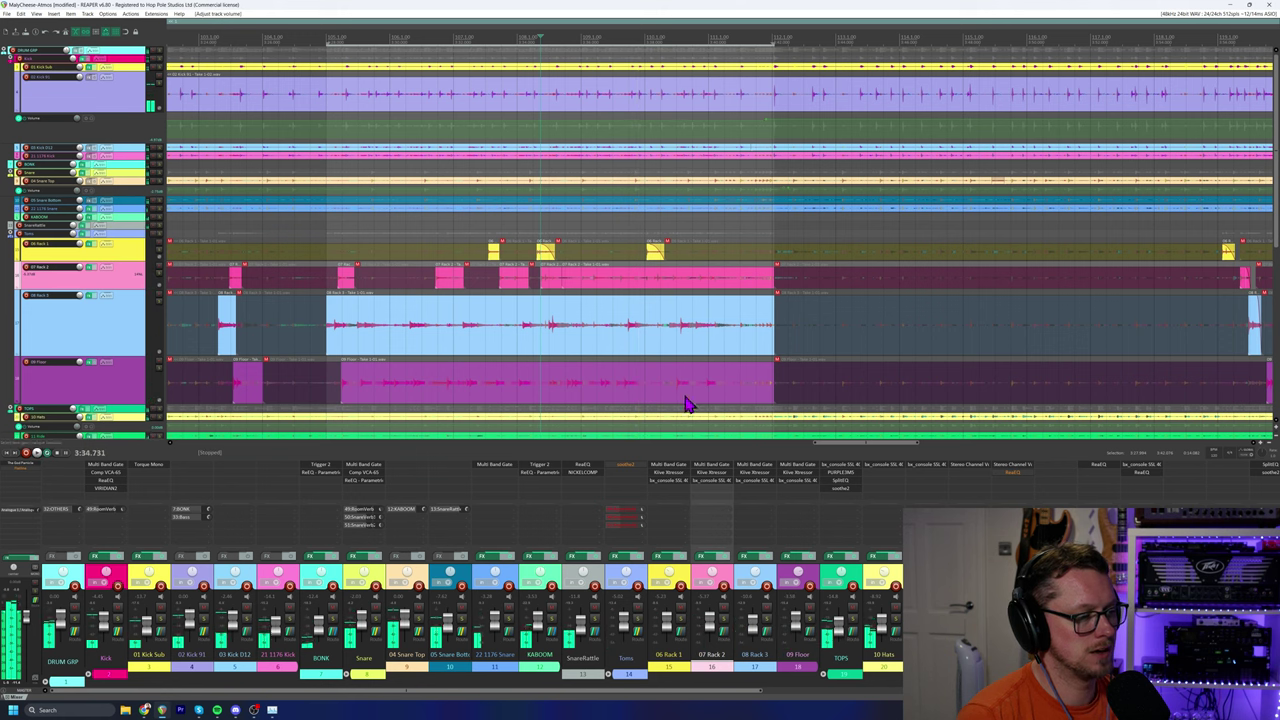
Open the bx_console SSL 4000 E on 09 Floor during the fill, close it and stop playback.
{"action": "left_click", "coordinate": [795, 481]}
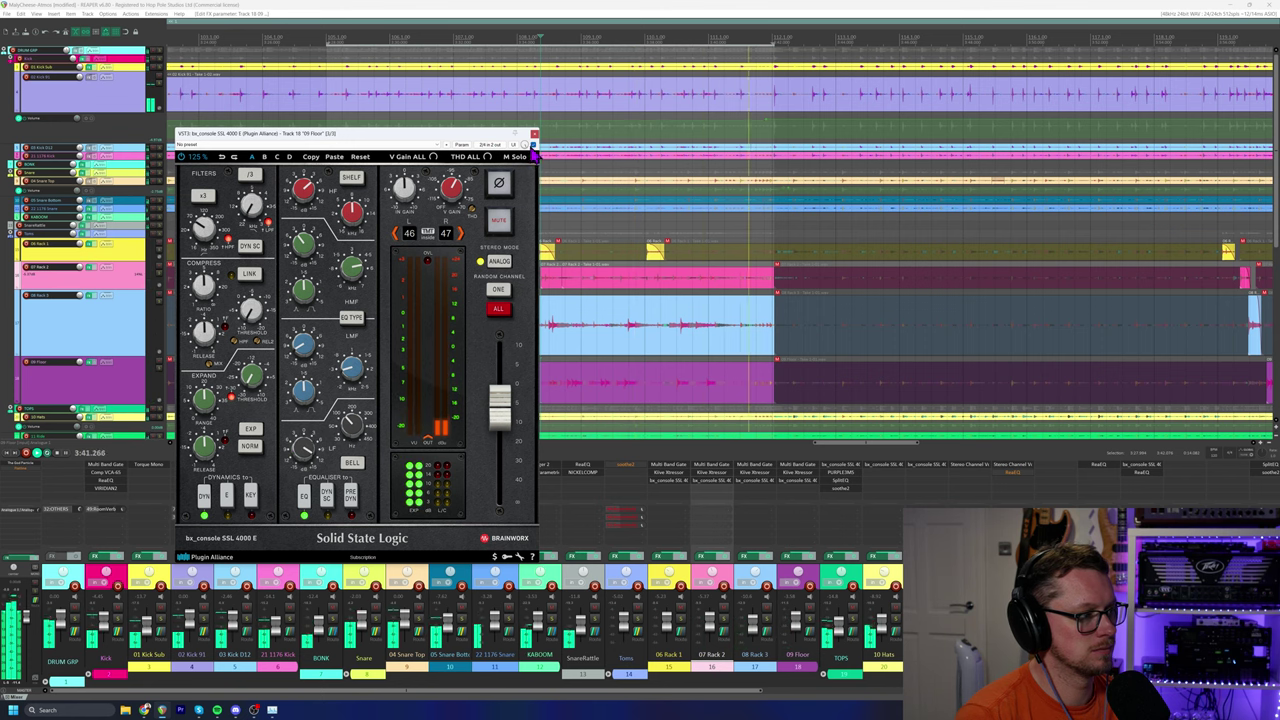
{"action": "left_click", "coordinate": [534, 134]}
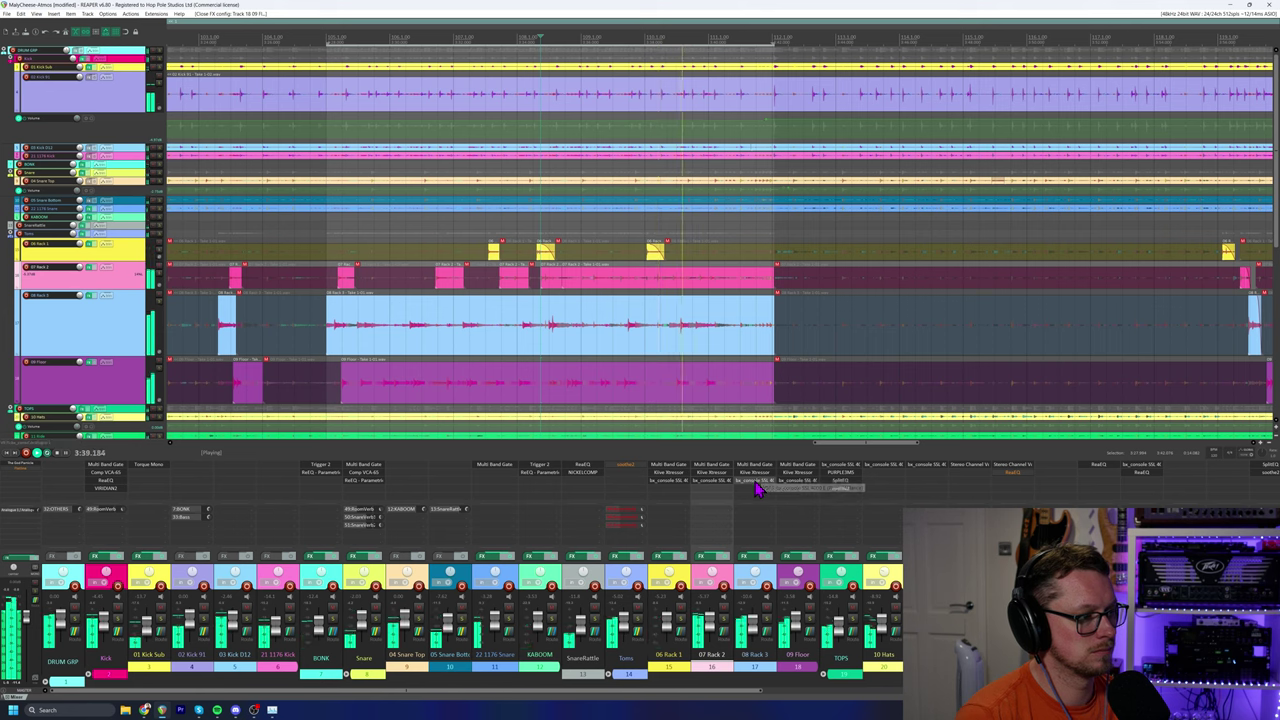
{"action": "key", "text": "space"}
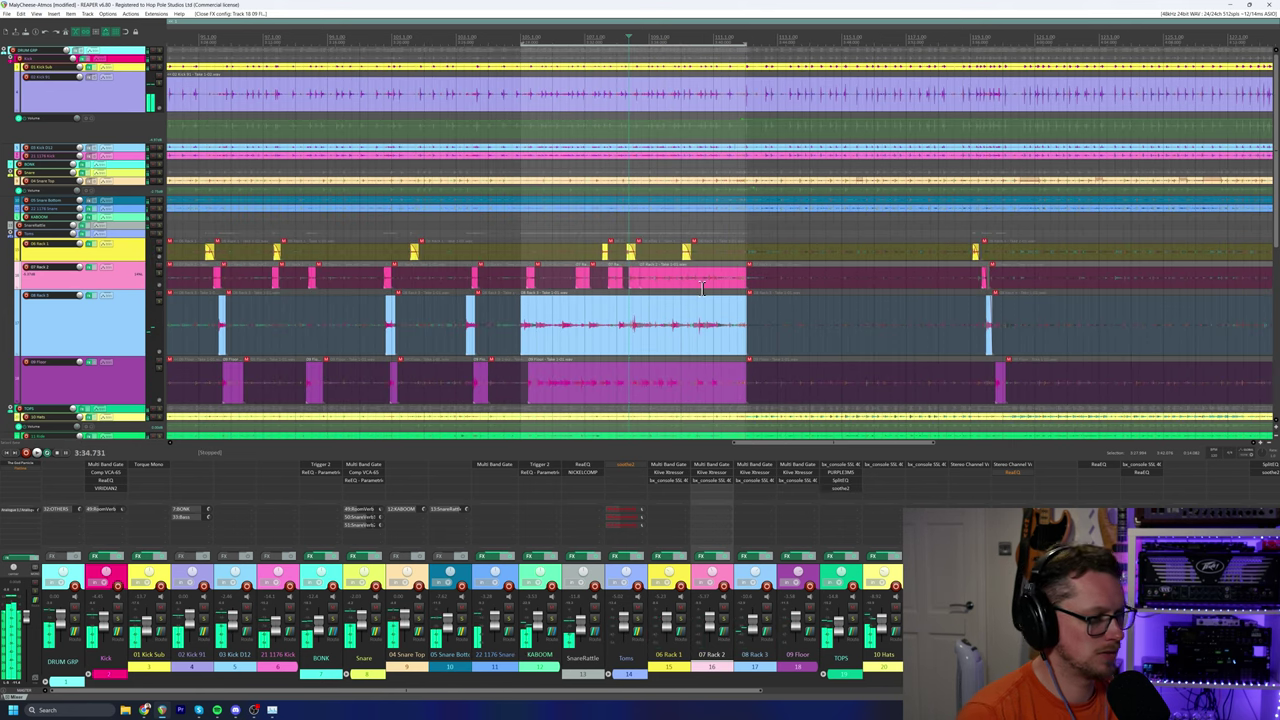
Move to the earlier tom fill at 1:47.031 and listen to it within the full drum mix.
{"action": "scroll", "coordinate": [662, 290], "scroll_direction": "down", "scroll_amount": 4}
{"action": "scroll", "coordinate": [440, 220], "scroll_direction": "down", "scroll_amount": 2}
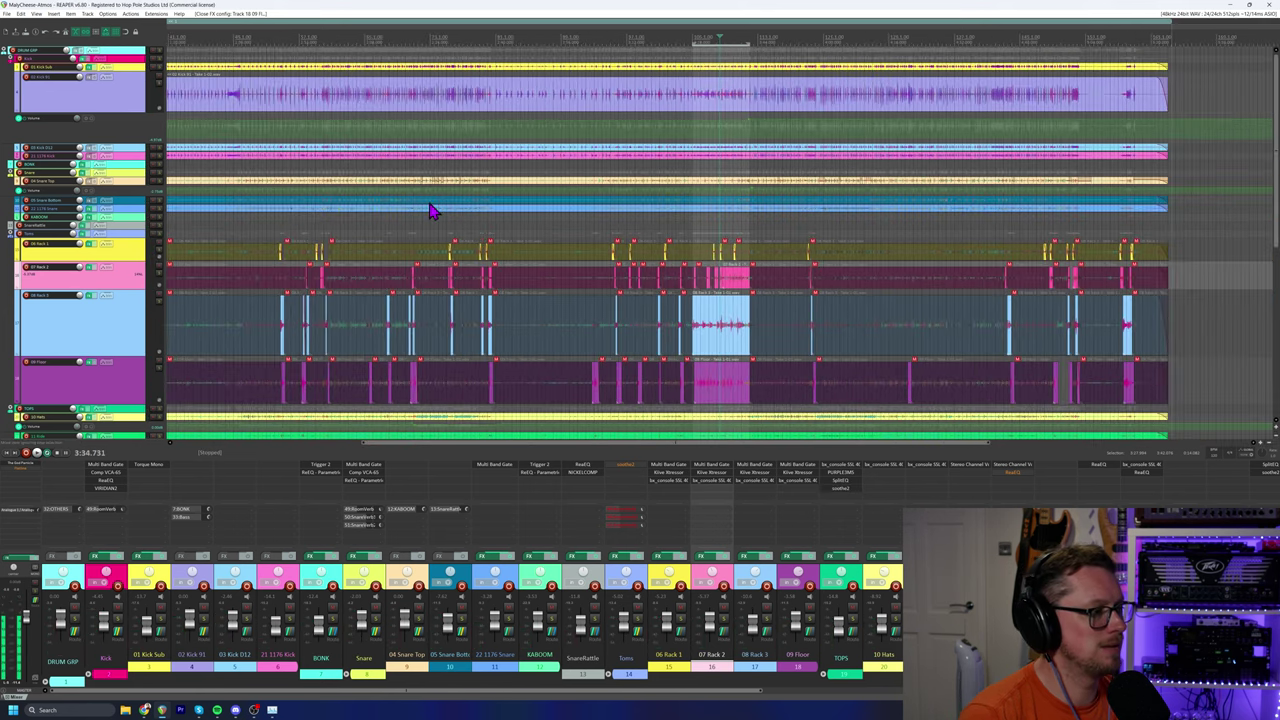
{"action": "scroll", "coordinate": [560, 148], "scroll_direction": "up", "scroll_amount": 4}
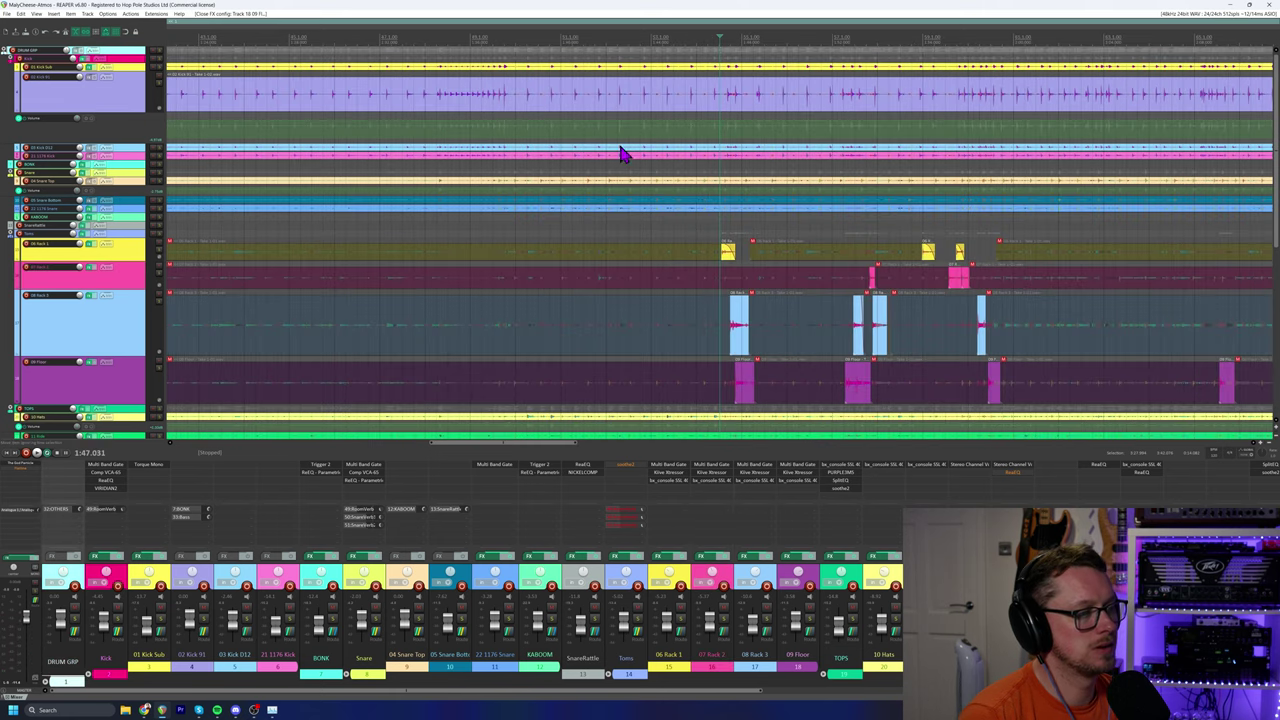
{"action": "scroll", "coordinate": [662, 166], "scroll_direction": "up", "scroll_amount": 3}
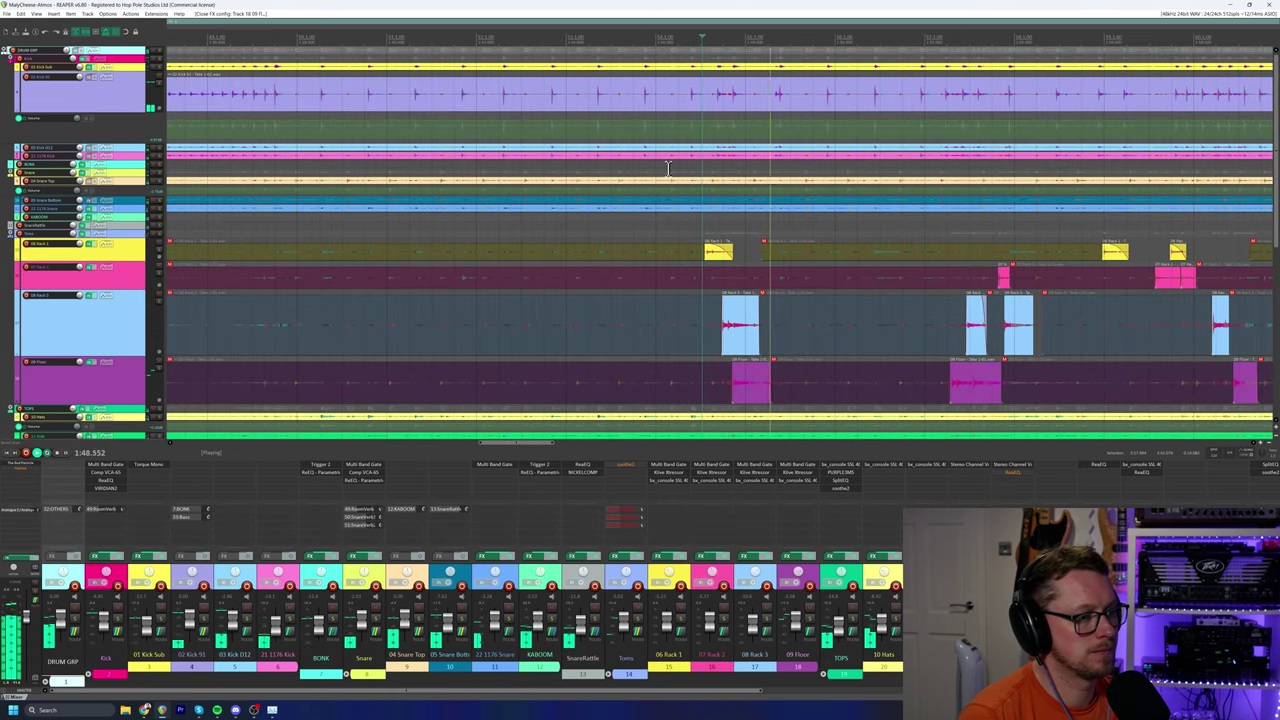
{"action": "scroll", "coordinate": [670, 204], "scroll_direction": "up", "scroll_amount": 3}
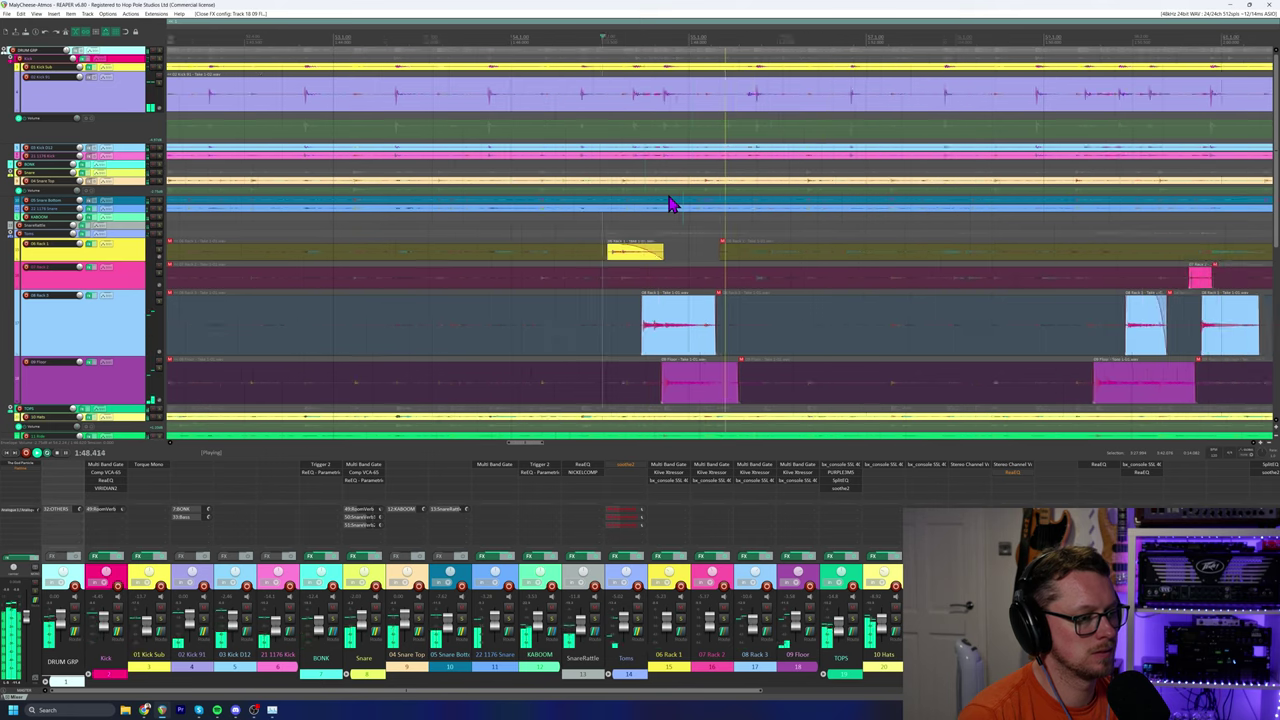
{"action": "scroll", "coordinate": [675, 202], "scroll_direction": "down", "scroll_amount": 3}
{"action": "scroll", "coordinate": [700, 206], "scroll_direction": "up", "scroll_amount": 2}
Set the low band release to 860.6 ms on the 09 Floor gate and 928.8 ms on the 08 Rack 3 gate.
{"action": "left_click", "coordinate": [796, 465]}
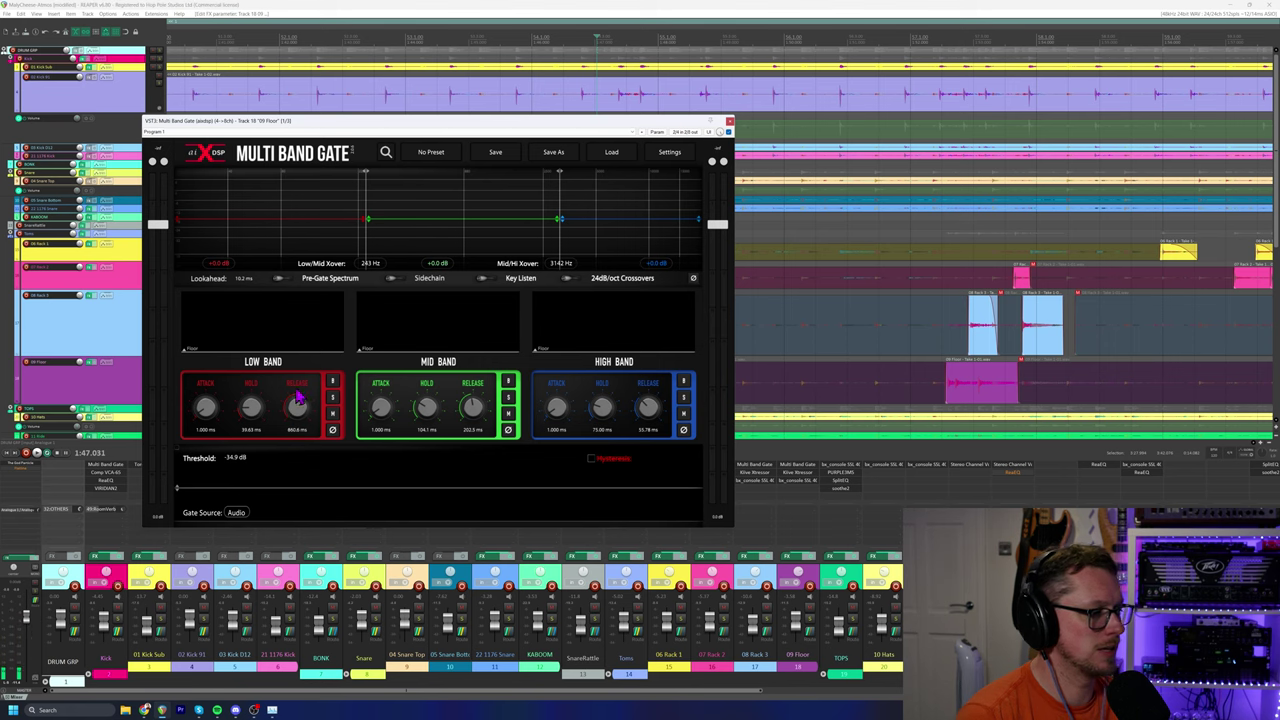
{"action": "left_click", "coordinate": [729, 124]}
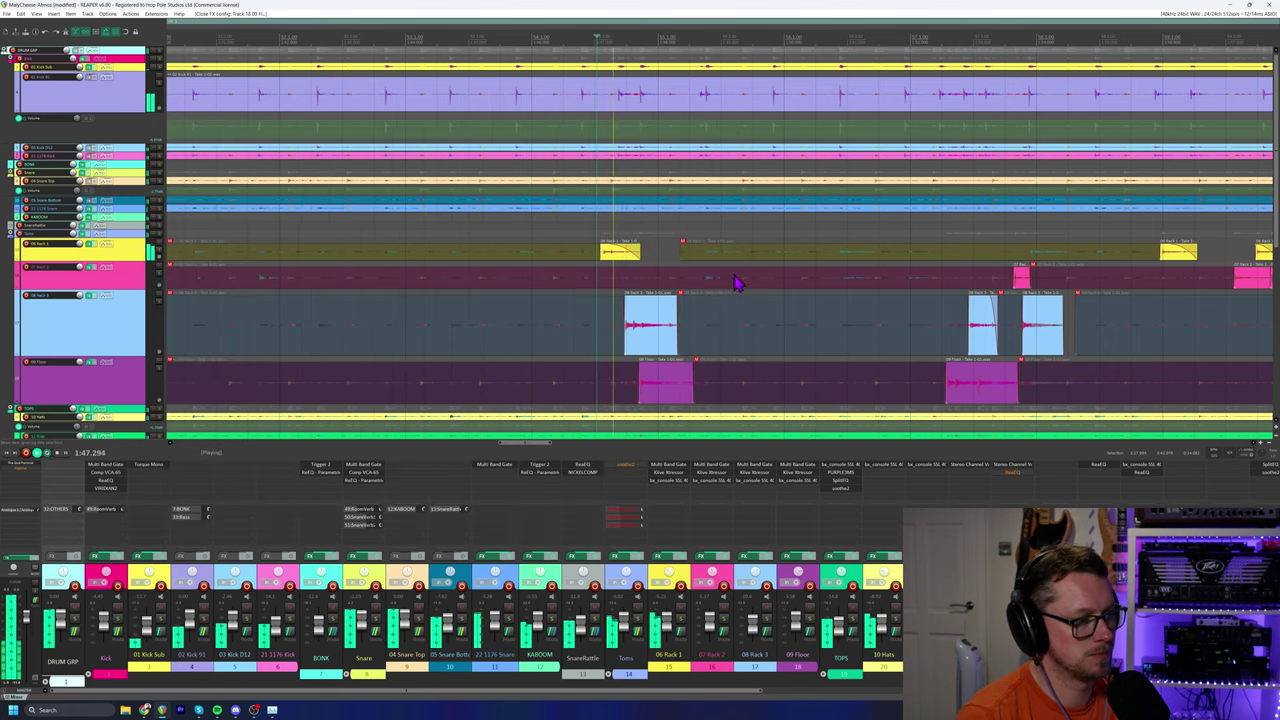
{"action": "left_click", "coordinate": [754, 465]}
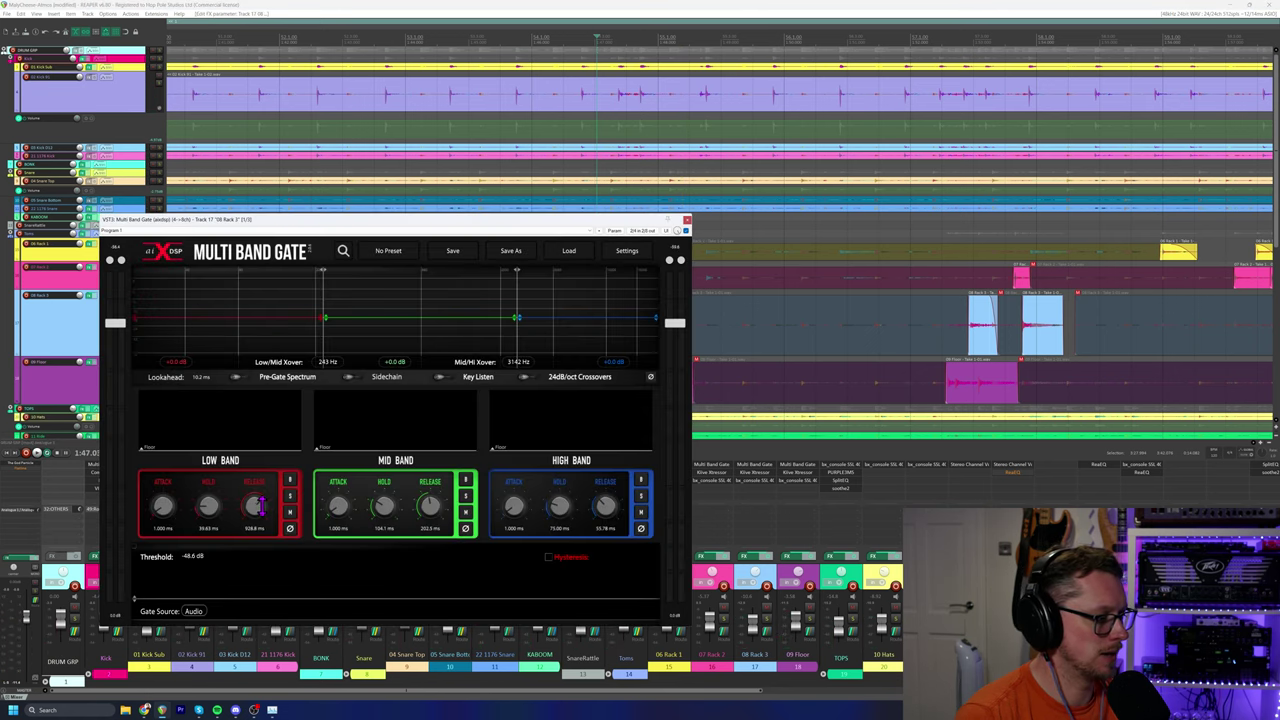
{"action": "left_click", "coordinate": [687, 220]}
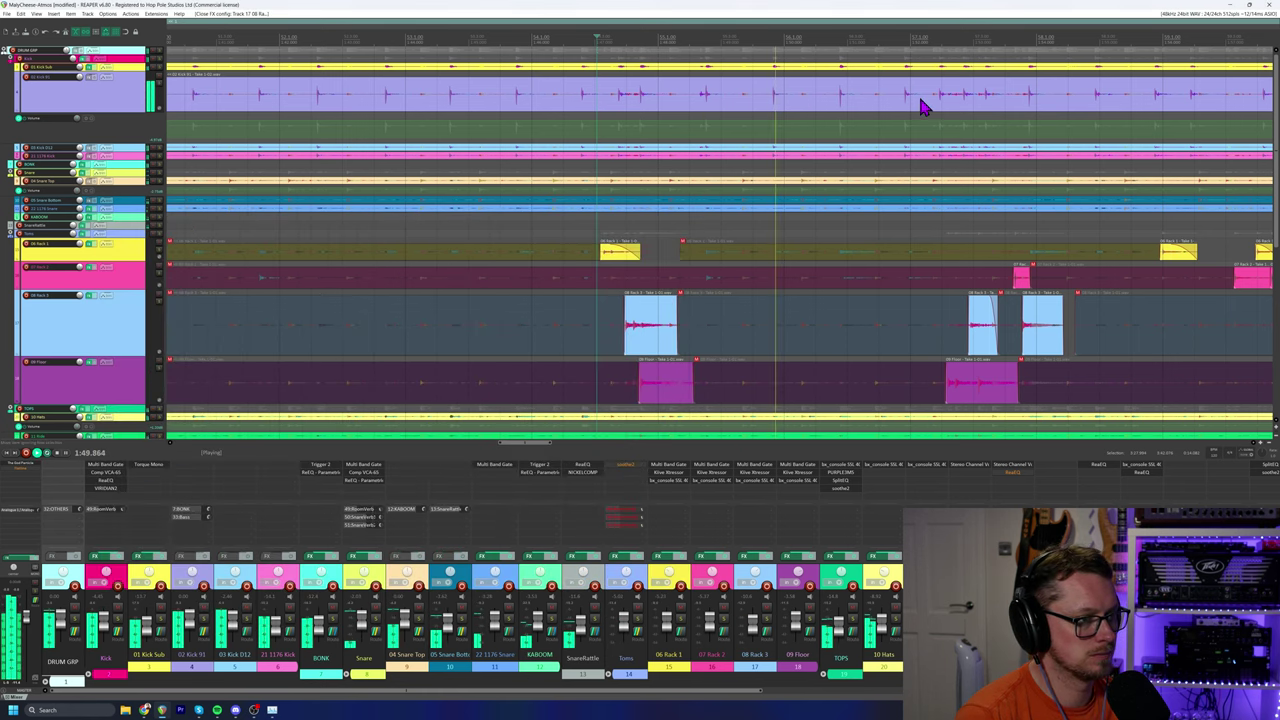
Extend the start of the 08 Rack 3 clip at about 1:53.8 slightly earlier and replay it.
{"action": "scroll", "coordinate": [840, 170], "scroll_direction": "right", "scroll_amount": 2}
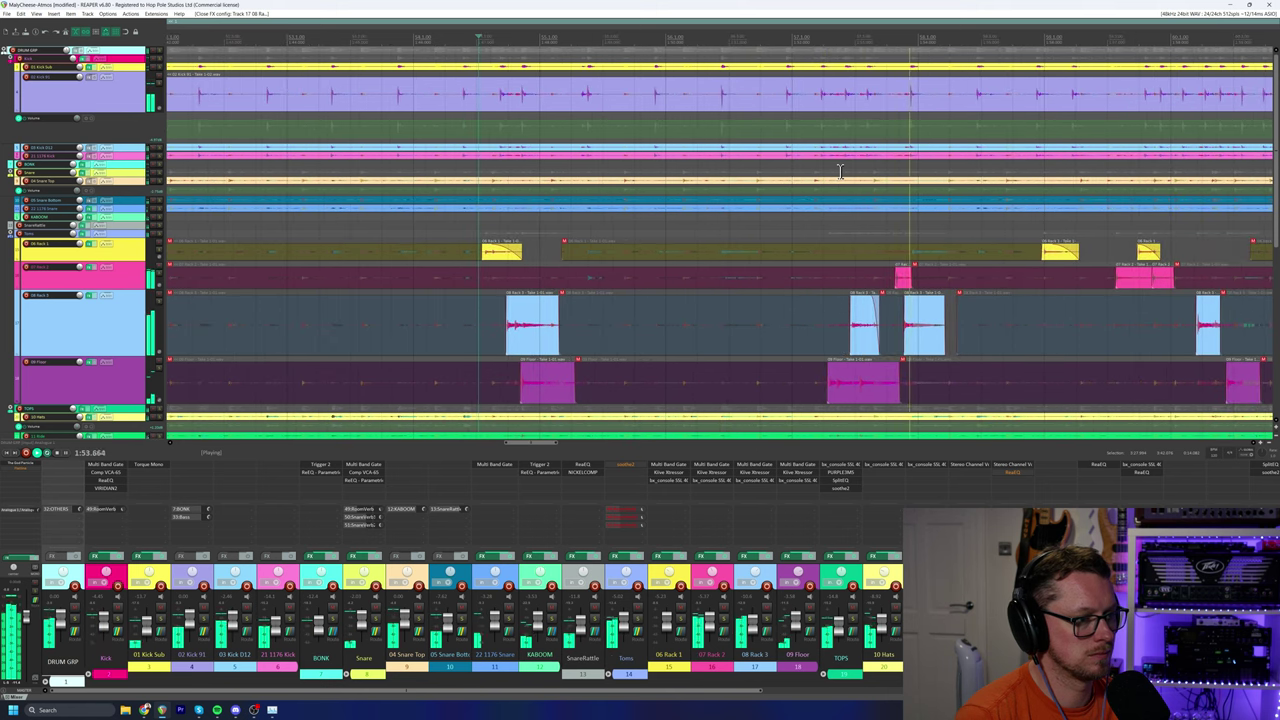
{"action": "scroll", "coordinate": [786, 150], "scroll_direction": "up", "scroll_amount": 2}
{"action": "scroll", "coordinate": [786, 323], "scroll_direction": "up", "scroll_amount": 3}
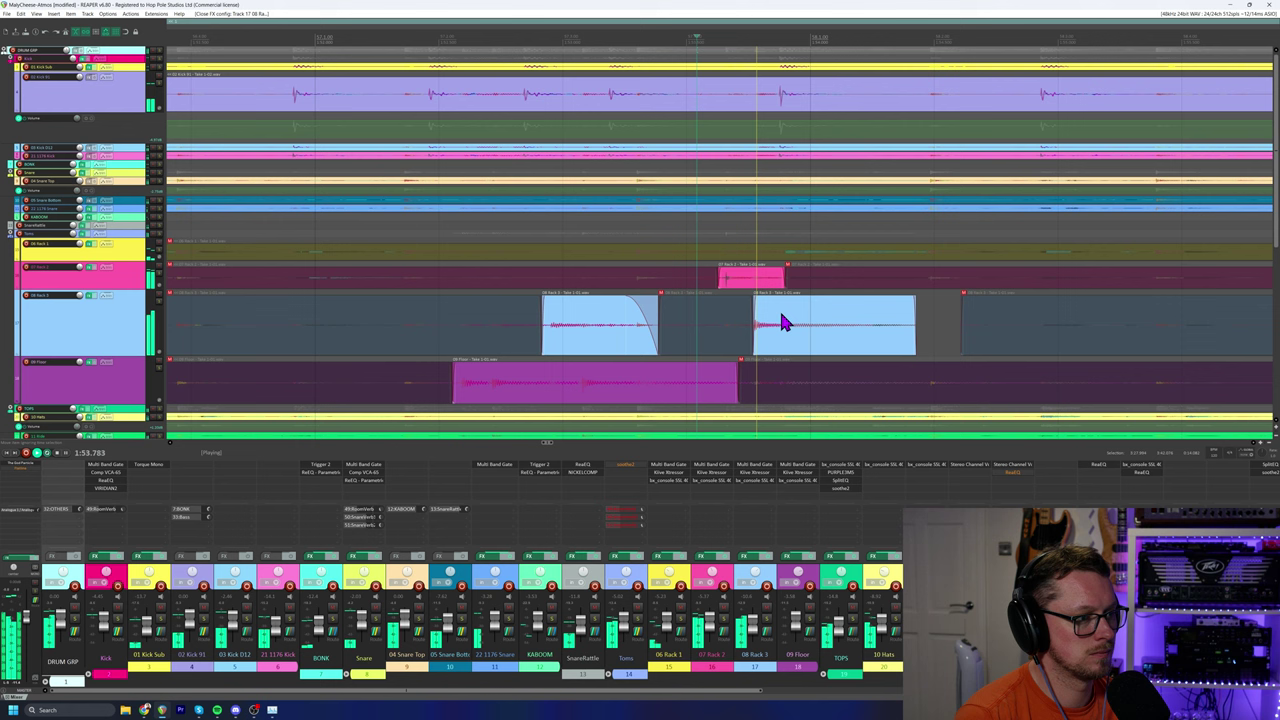
{"action": "left_click_drag", "start_coordinate": [753, 325], "coordinate": [740, 335]}
{"action": "key", "text": "space"}
Listen to the drum mix from the extended 08 Rack 3 clip through the following tom fills, and stop playback.
{"action": "scroll", "coordinate": [866, 296], "scroll_direction": "down", "scroll_amount": 3}
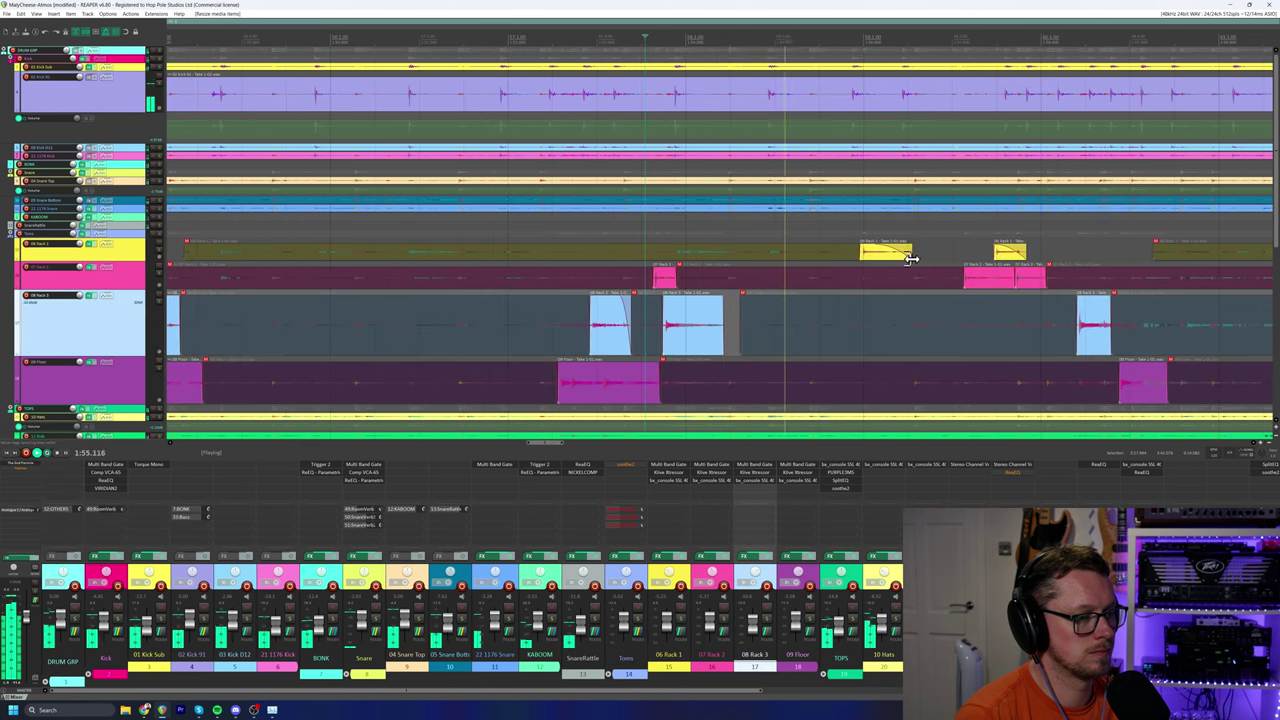
{"action": "scroll", "coordinate": [996, 287], "scroll_direction": "down", "scroll_amount": 2}
{"action": "scroll", "coordinate": [996, 287], "scroll_direction": "up", "scroll_amount": 2}
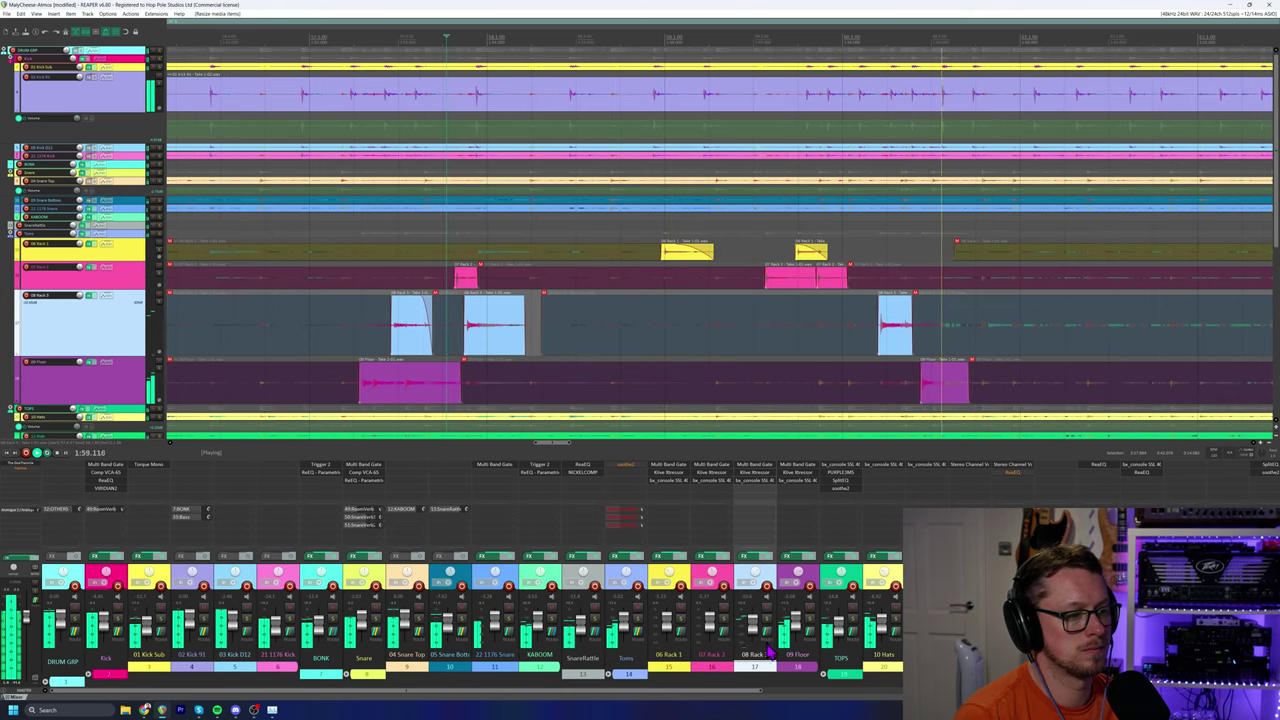
{"action": "scroll", "coordinate": [826, 347], "scroll_direction": "down", "scroll_amount": 4}
{"action": "key", "text": "space"}
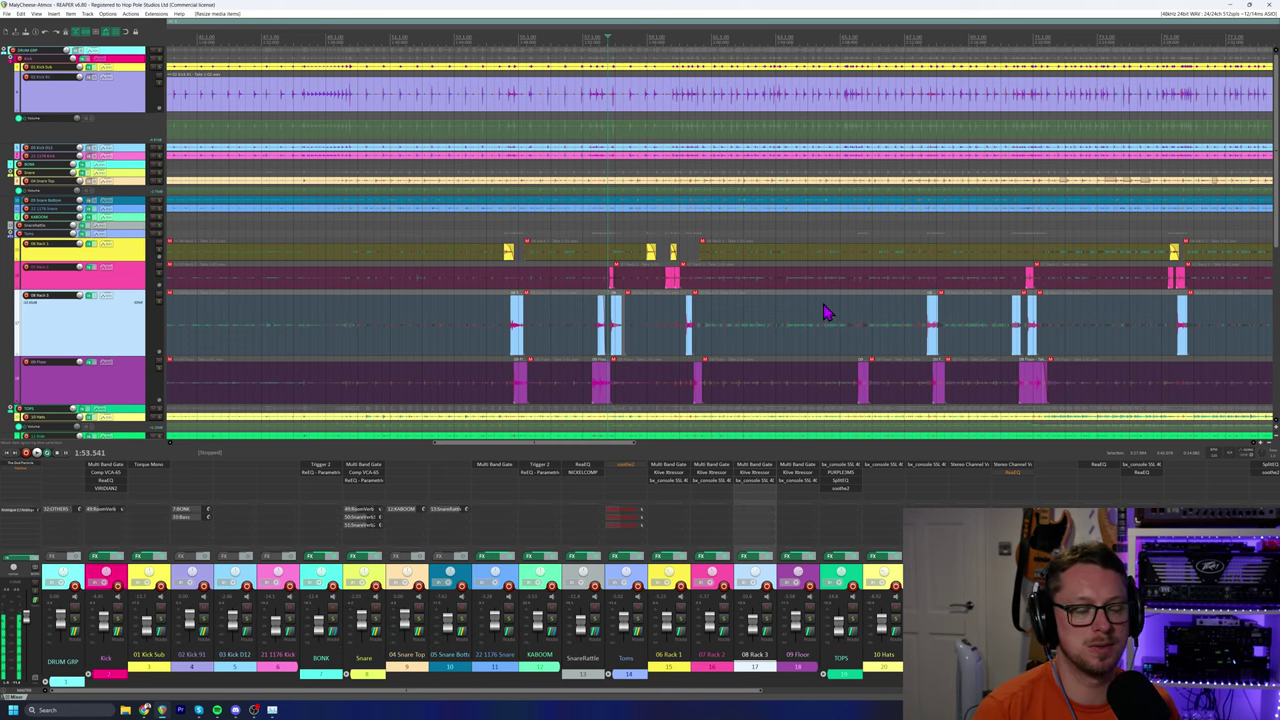
Unmute the Toms track's reverb sends and compare playback from 1:46.923 with the kick, snare and tom gates bypassed and re-enabled.
{"action": "scroll", "coordinate": [826, 312], "scroll_direction": "down", "scroll_amount": 3}
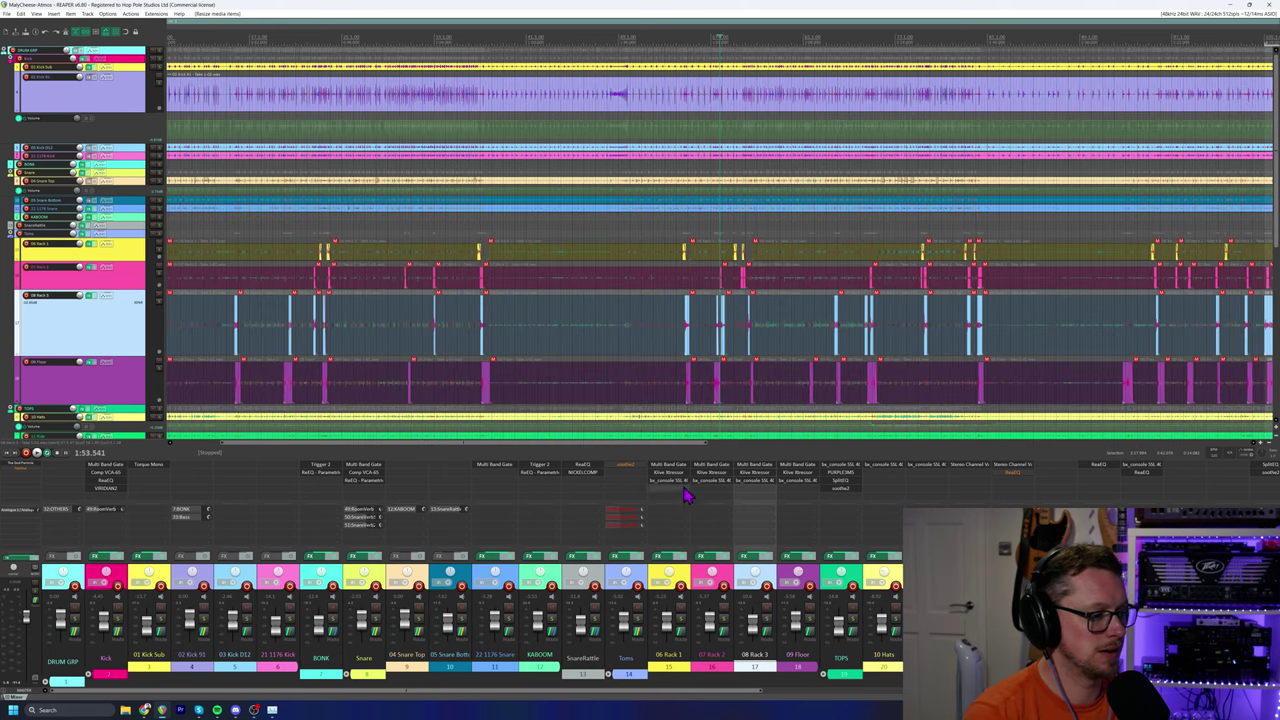
{"action": "left_click", "coordinate": [762, 465], "text": "shift"}
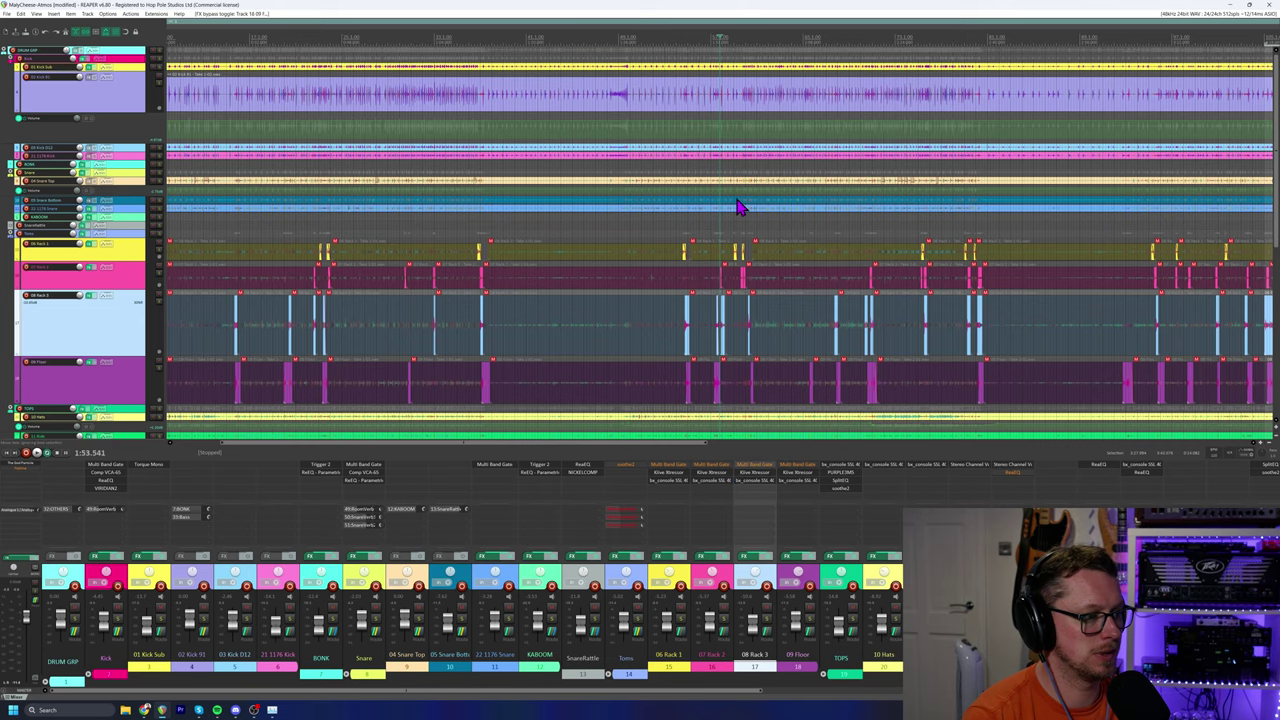
{"action": "scroll", "coordinate": [738, 207], "scroll_direction": "up", "scroll_amount": 3}
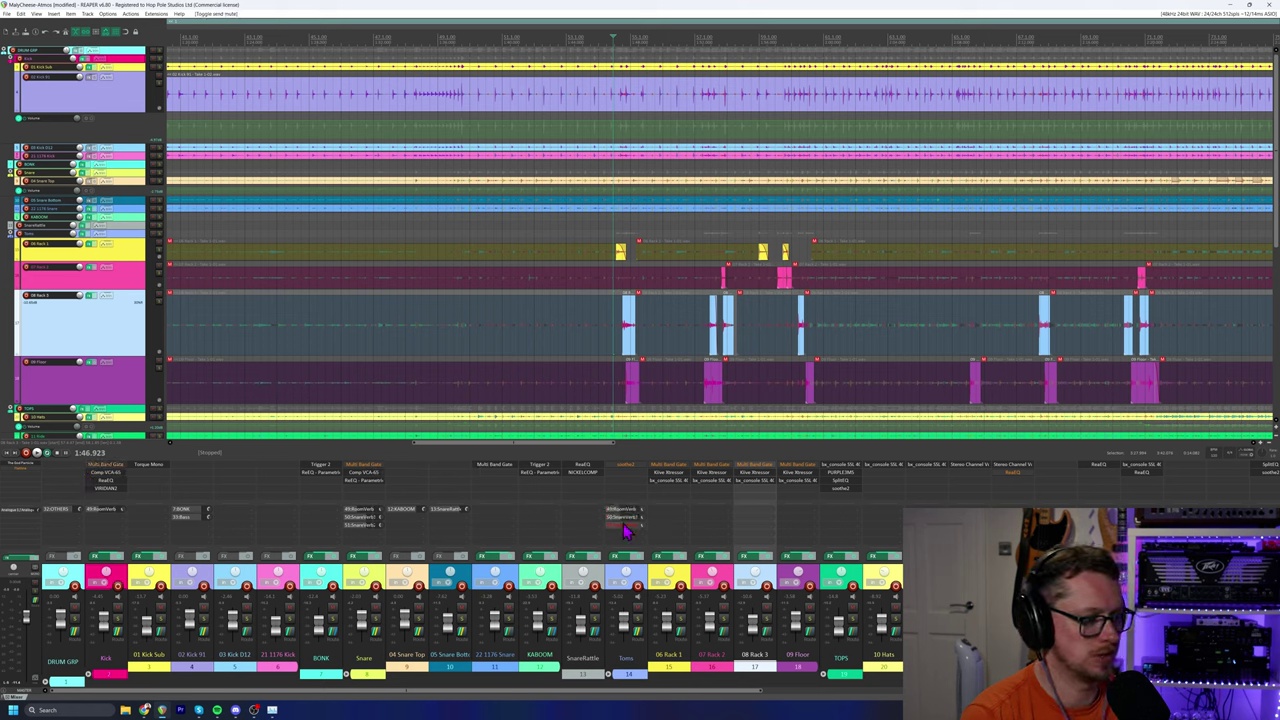
{"action": "key", "text": "space"}
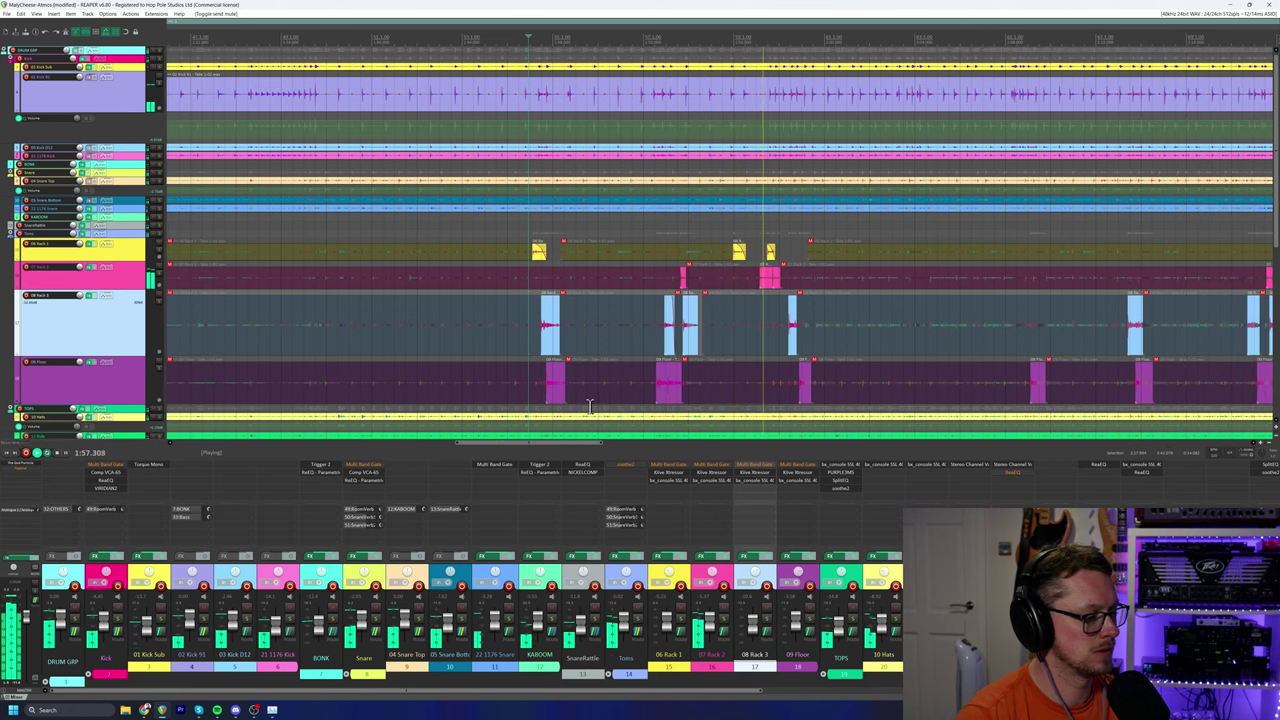
{"action": "key", "text": "space"}
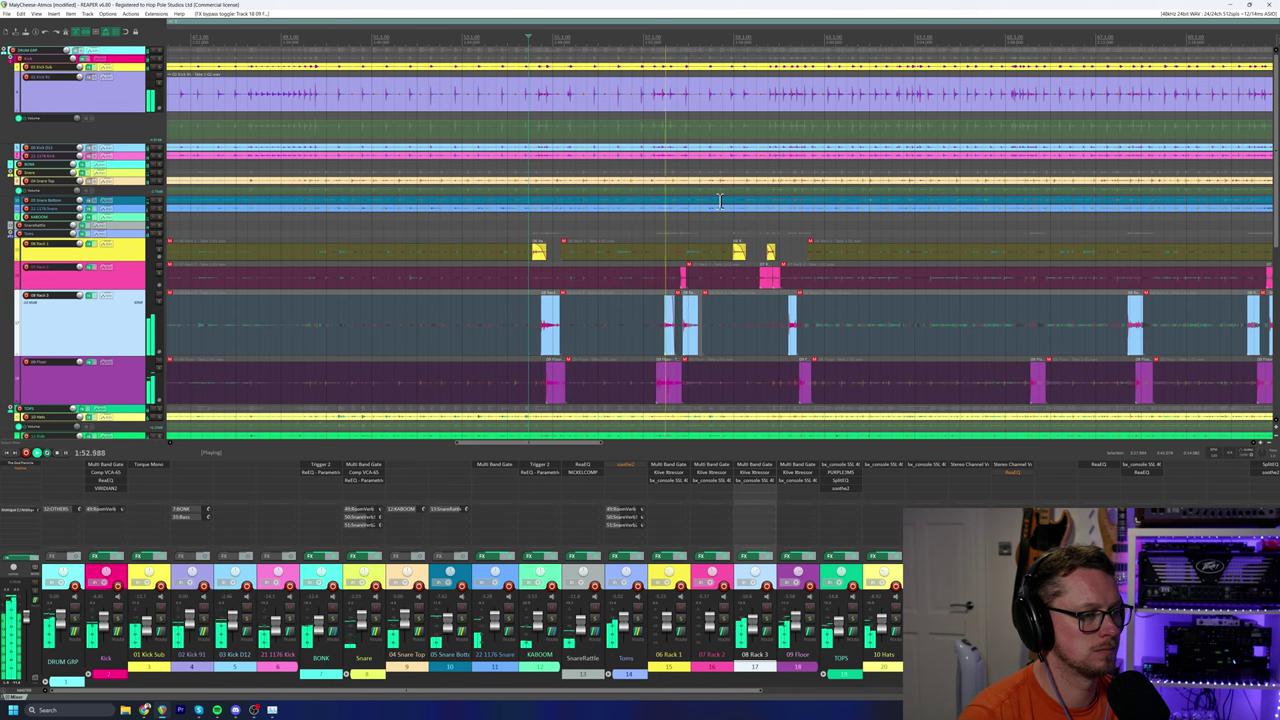
{"action": "key", "text": "space"}
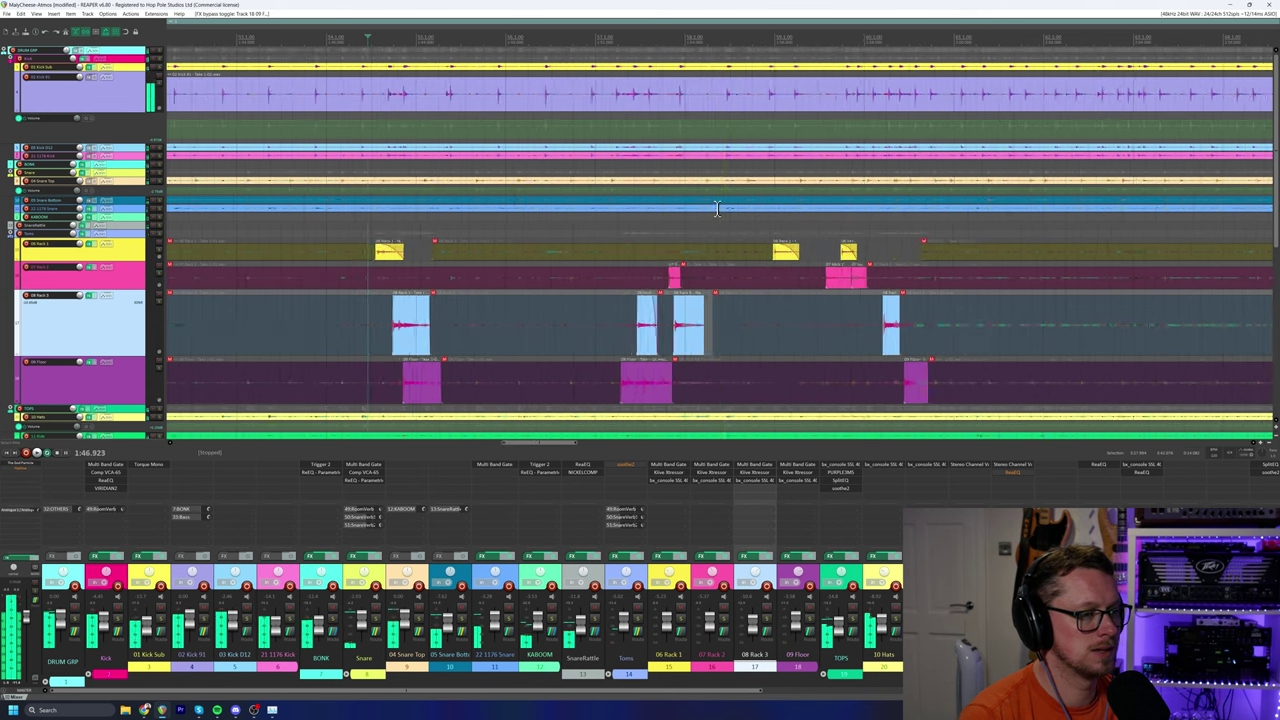
Lengthen the short 07 Rack 2 clip near 1:54 to end with the 08 Rack 3 clip below, and replay the hit.
{"action": "scroll", "coordinate": [925, 262], "scroll_direction": "up", "scroll_amount": 2}
{"action": "scroll", "coordinate": [1093, 297], "scroll_direction": "up", "scroll_amount": 3}
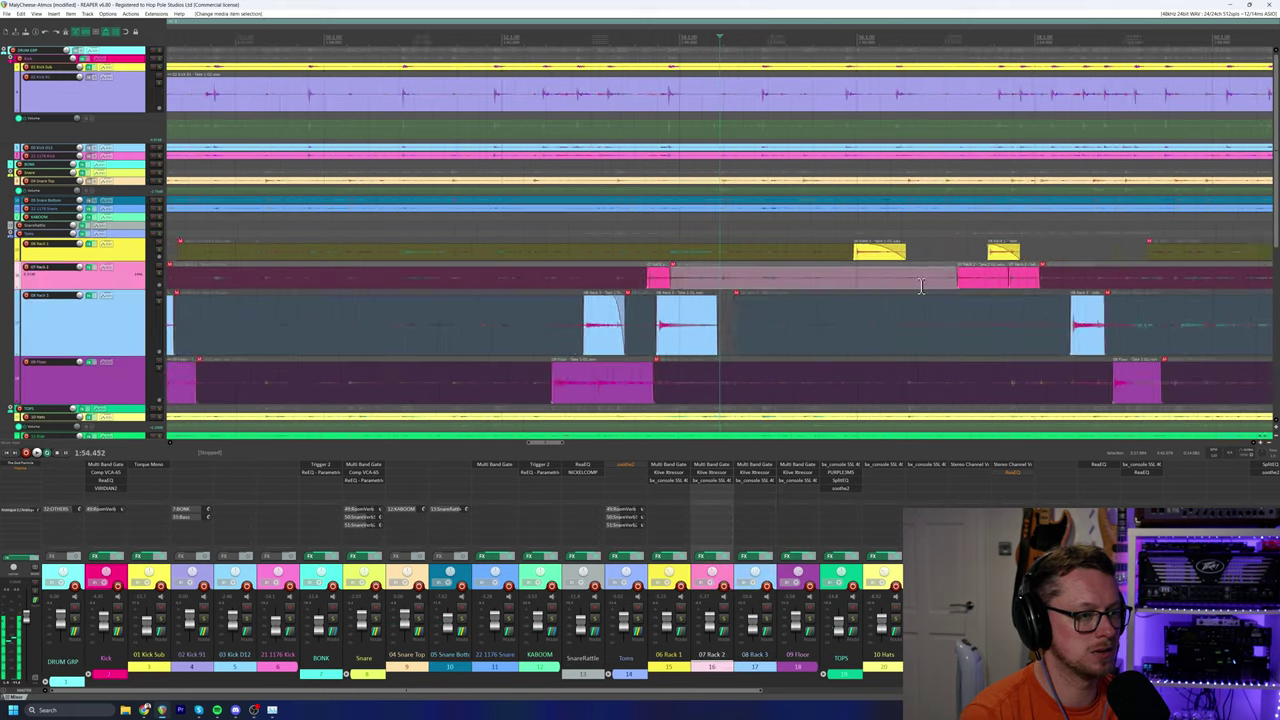
{"action": "left_click", "coordinate": [640, 290]}
{"action": "left_click_drag", "start_coordinate": [620, 279], "coordinate": [707, 280]}
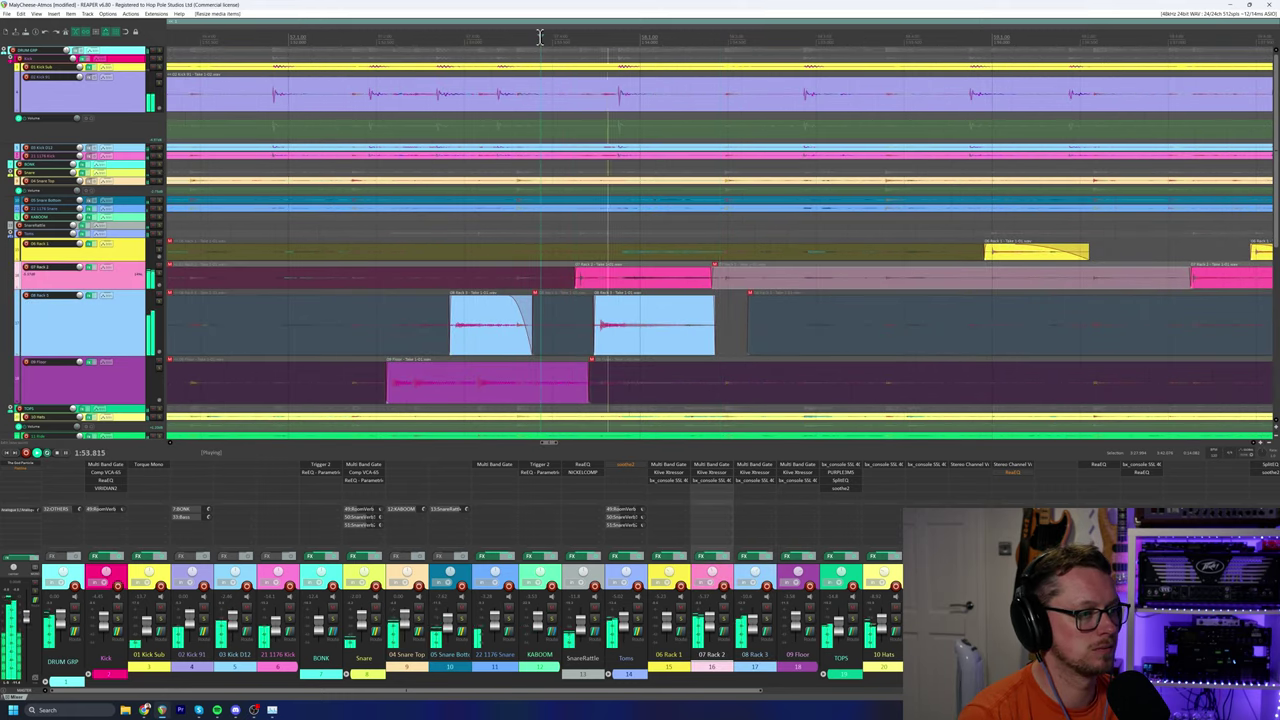
{"action": "scroll", "coordinate": [755, 296], "scroll_direction": "down", "scroll_amount": 3}
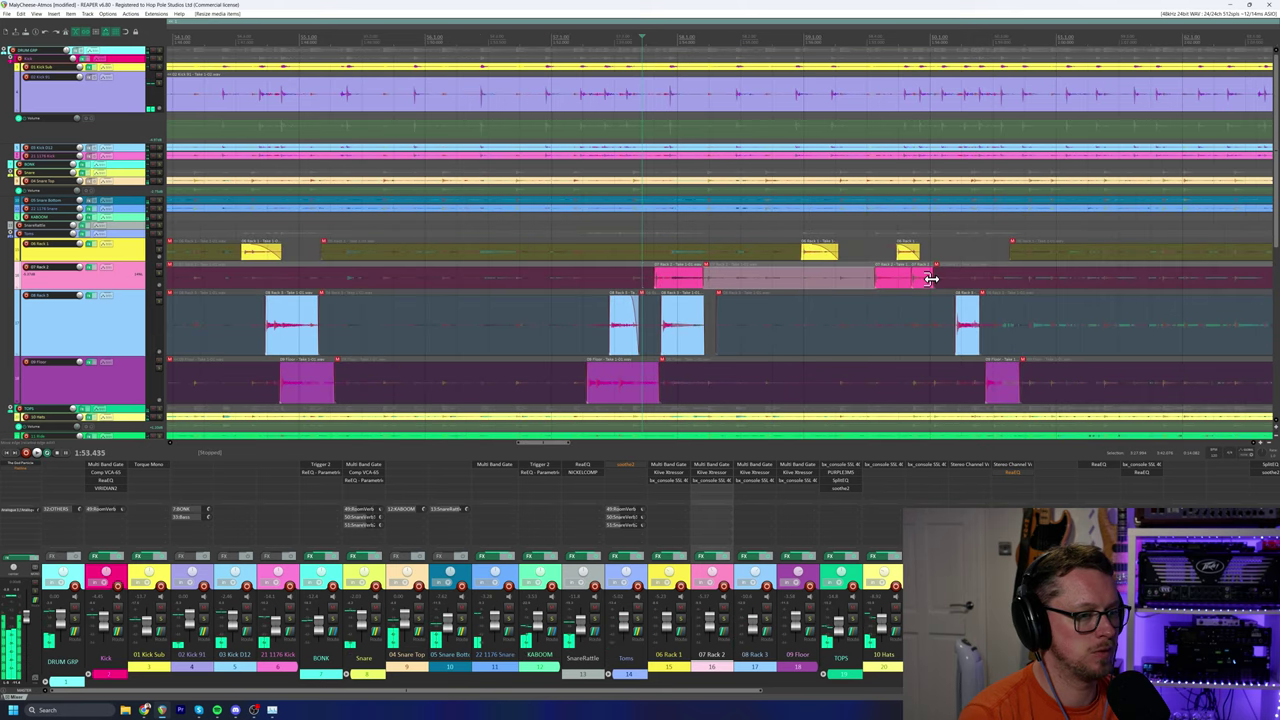
Extend the end of the second adjoining 07 Rack 2 clip near 1:58 and play the fill from 1:57.224.
{"action": "scroll", "coordinate": [930, 278], "scroll_direction": "up", "scroll_amount": 3}
{"action": "left_click", "coordinate": [810, 308]}
{"action": "left_click_drag", "start_coordinate": [720, 279], "coordinate": [747, 279]}
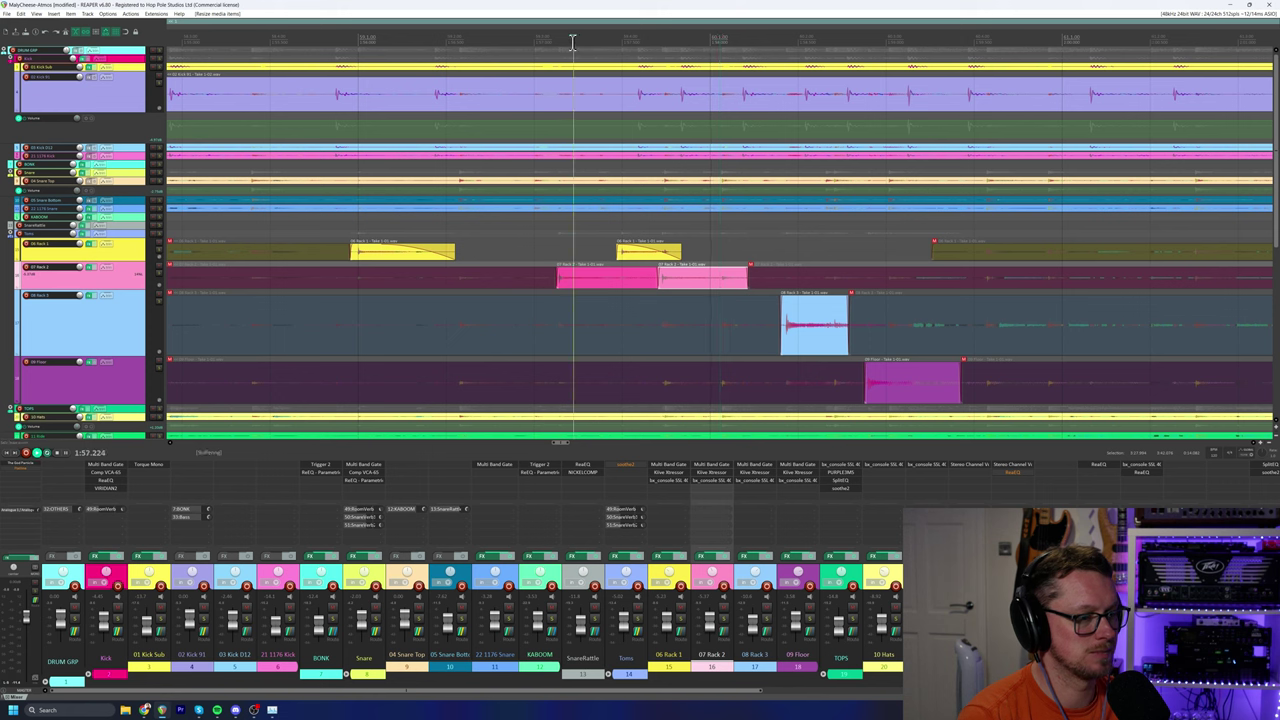
{"action": "key", "text": "space"}
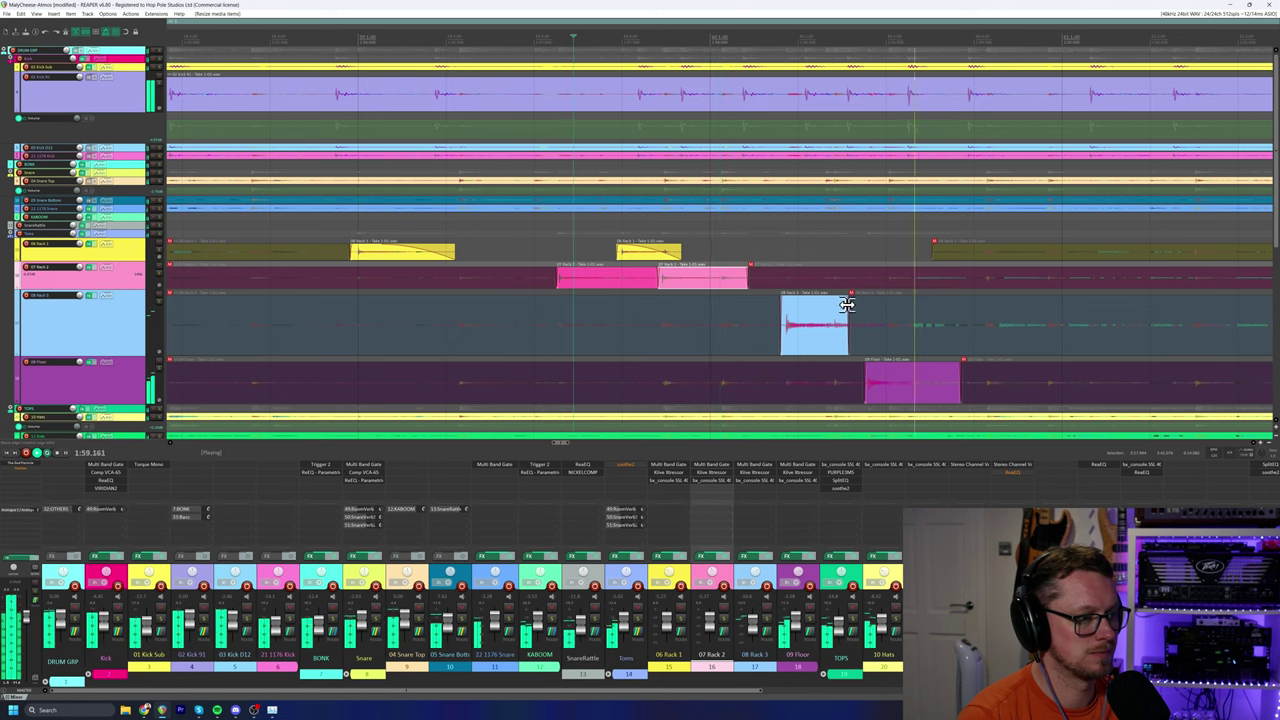
Compare the fill from 1:57.224 with 07 Rack 2 soloed and with the full drum mix.
{"action": "left_click", "coordinate": [723, 621]}
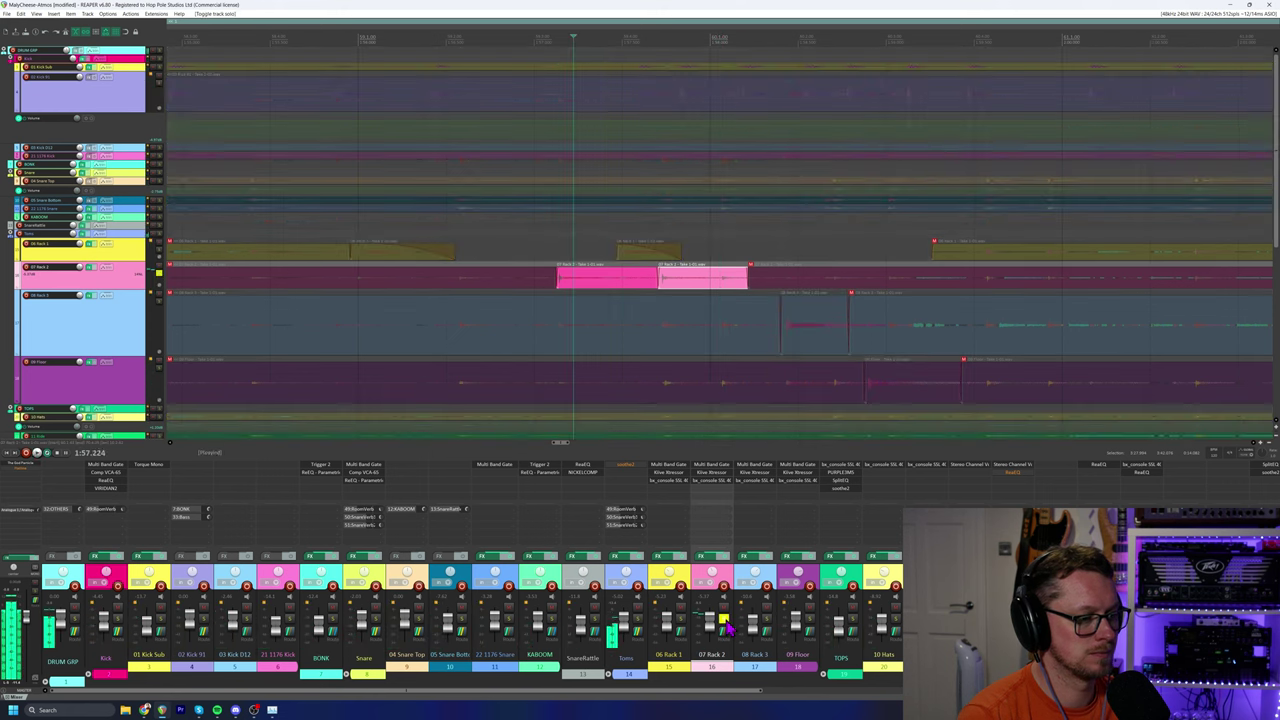
{"action": "left_click", "coordinate": [723, 621]}
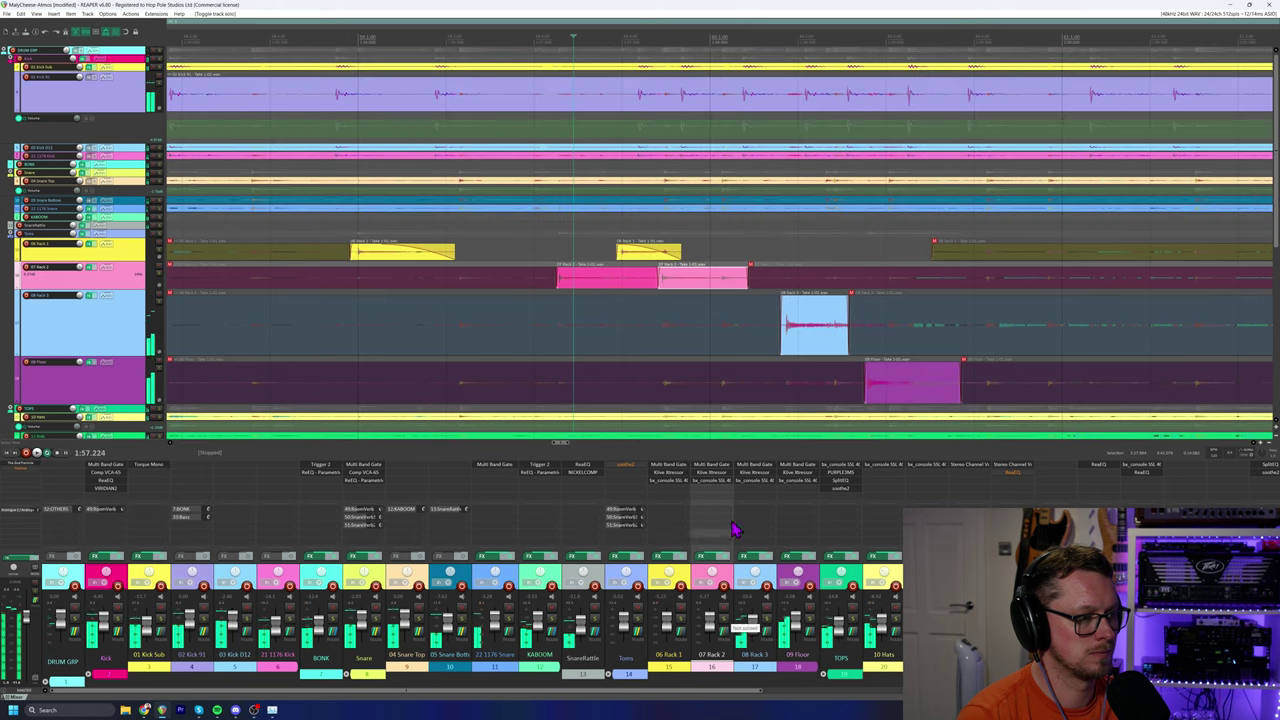
{"action": "key", "text": "space"}
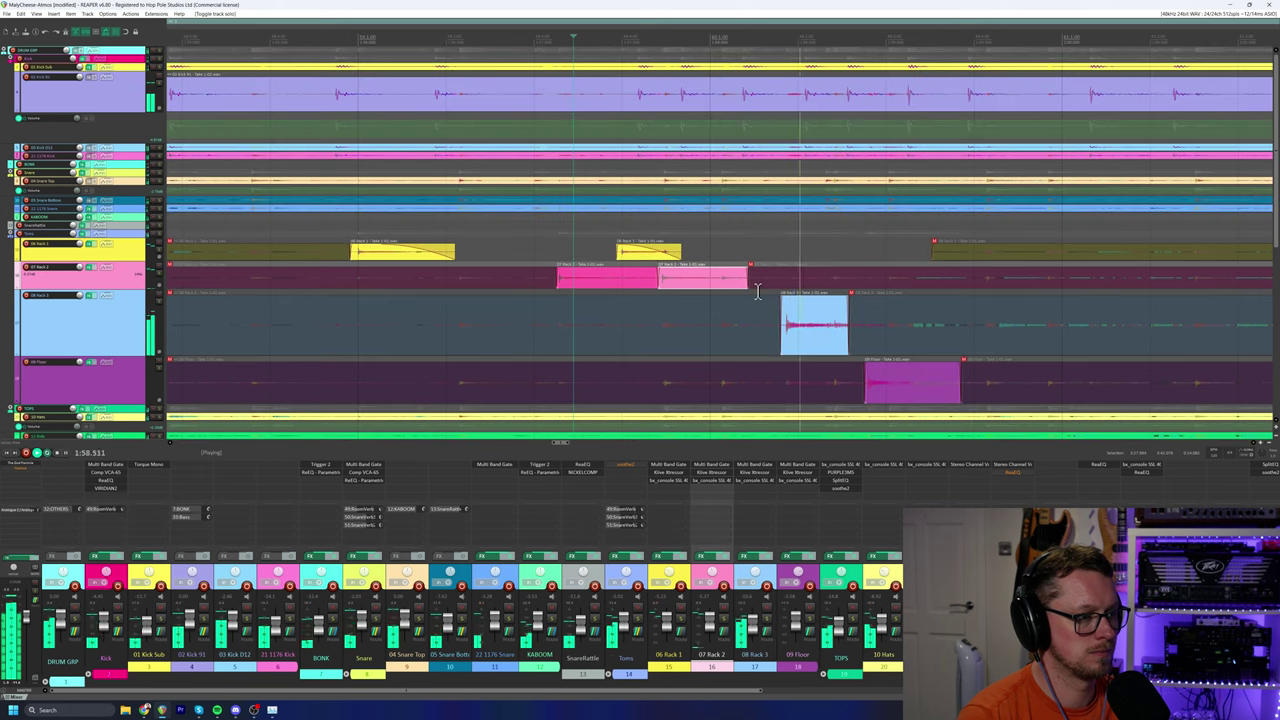
Extend the end of the 07 Rack 2 clip near 2:20 closer to the end of the 08 Rack 3 clip below.
{"action": "scroll", "coordinate": [757, 291], "scroll_direction": "down", "scroll_amount": 2}
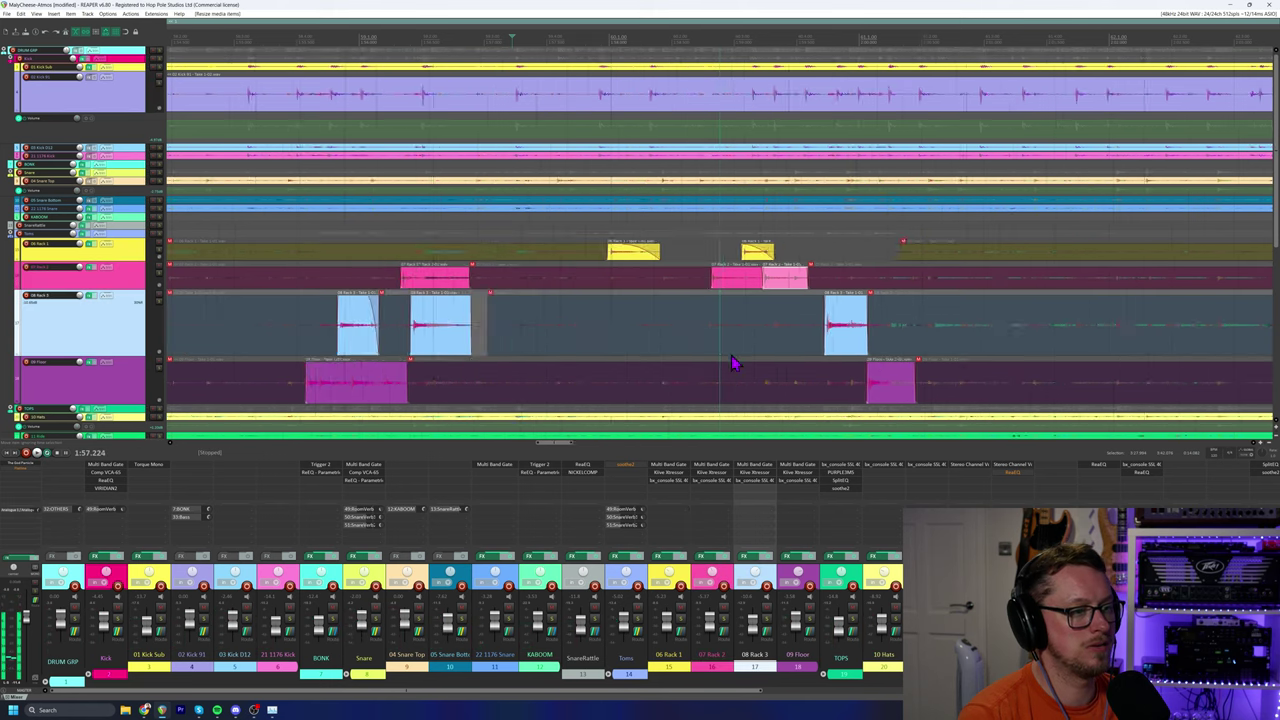
{"action": "scroll", "coordinate": [740, 360], "scroll_direction": "down", "scroll_amount": 4}
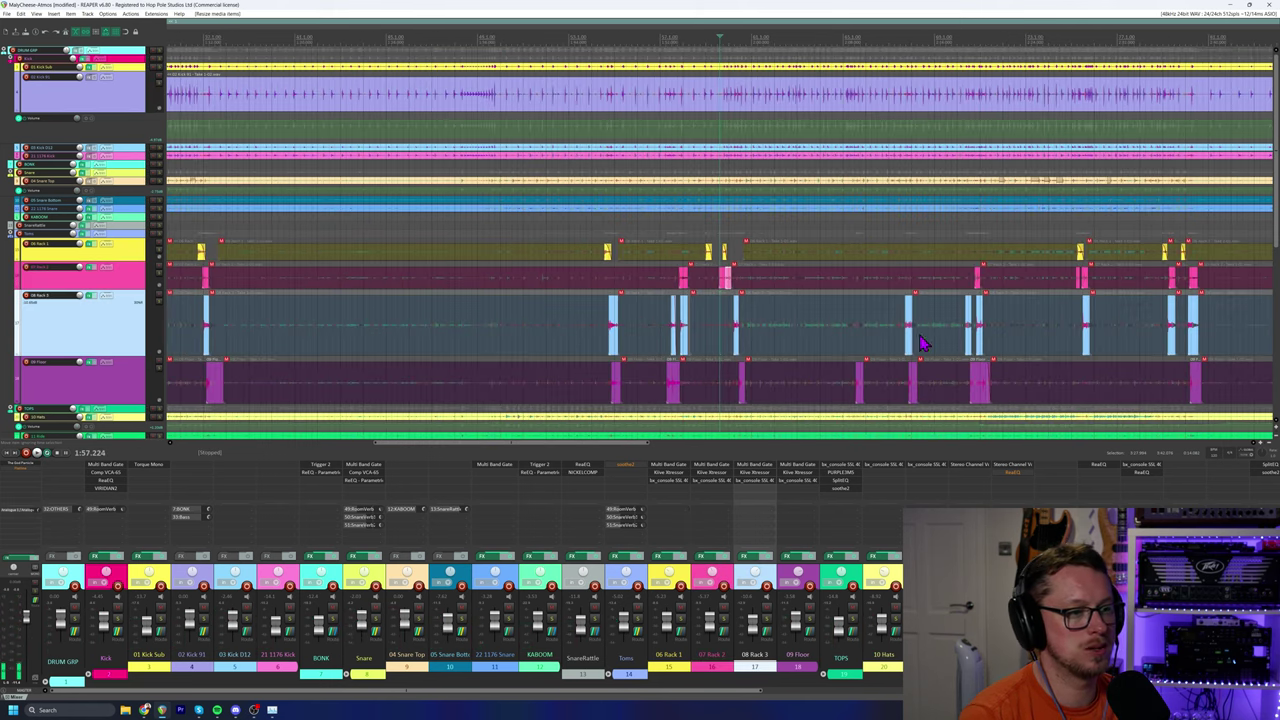
{"action": "left_click", "coordinate": [979, 333]}
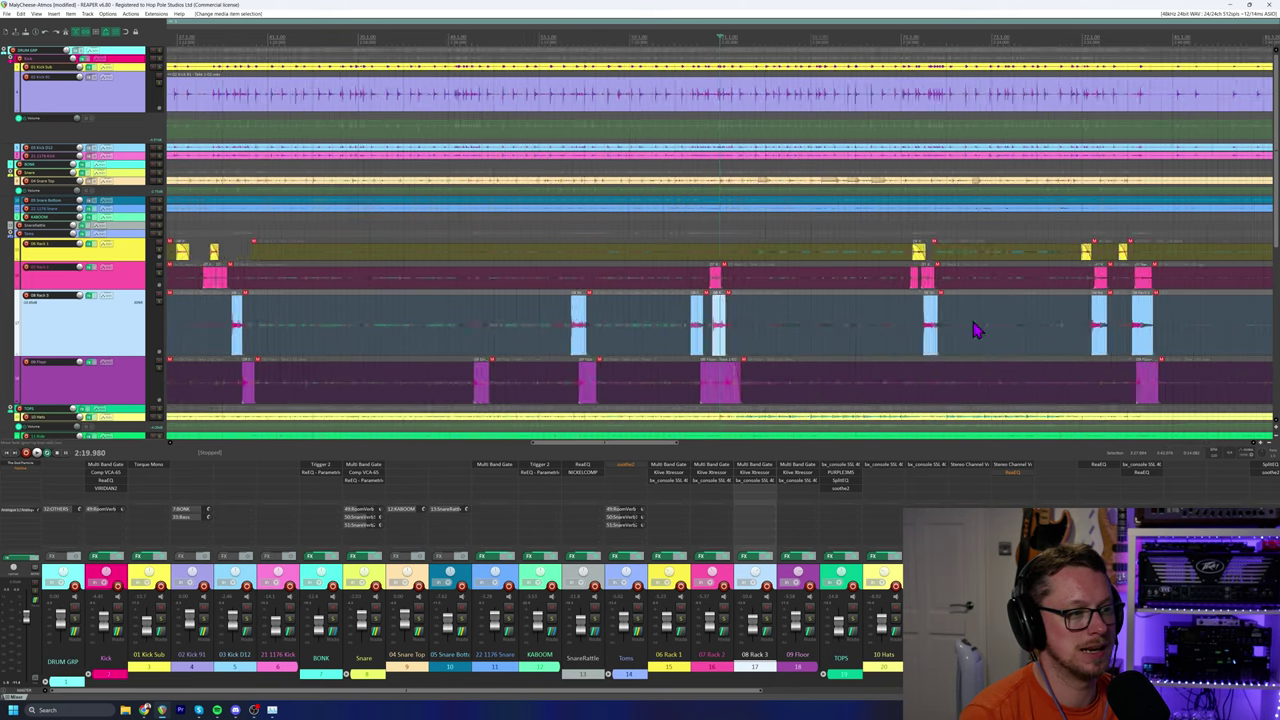
{"action": "scroll", "coordinate": [728, 270], "scroll_direction": "up", "scroll_amount": 5}
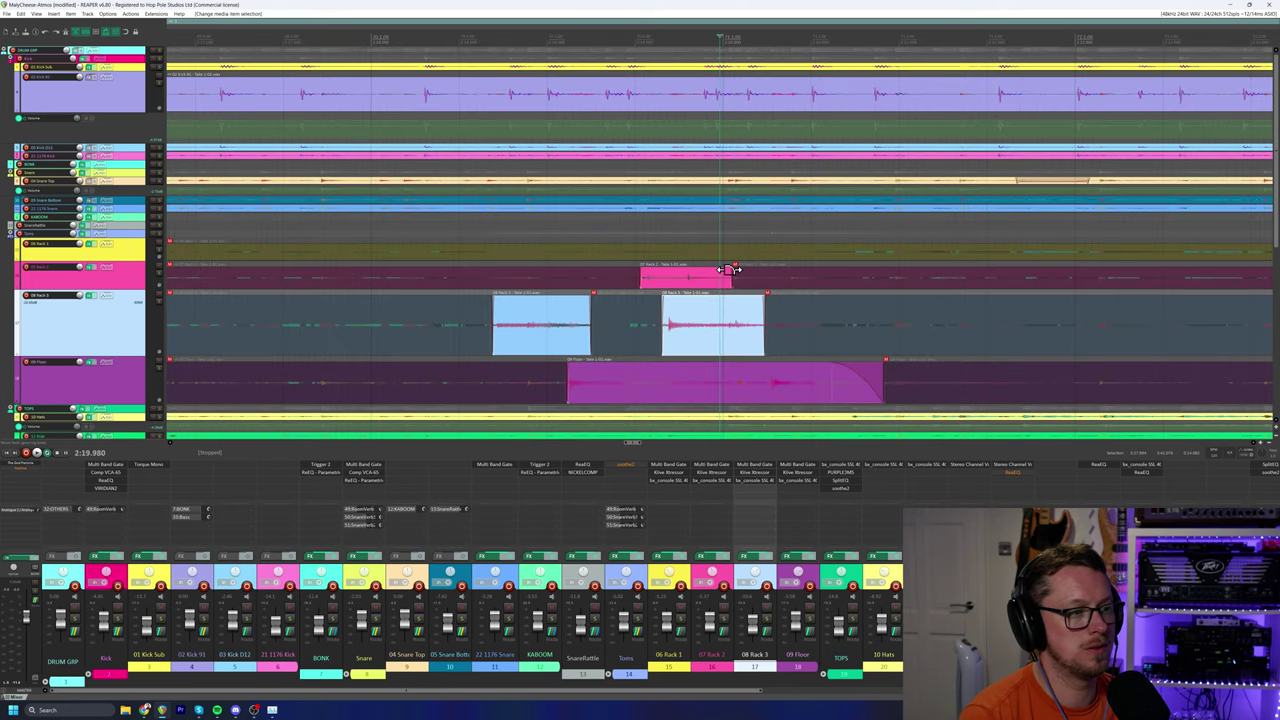
{"action": "left_click_drag", "start_coordinate": [731, 276], "coordinate": [750, 278]}
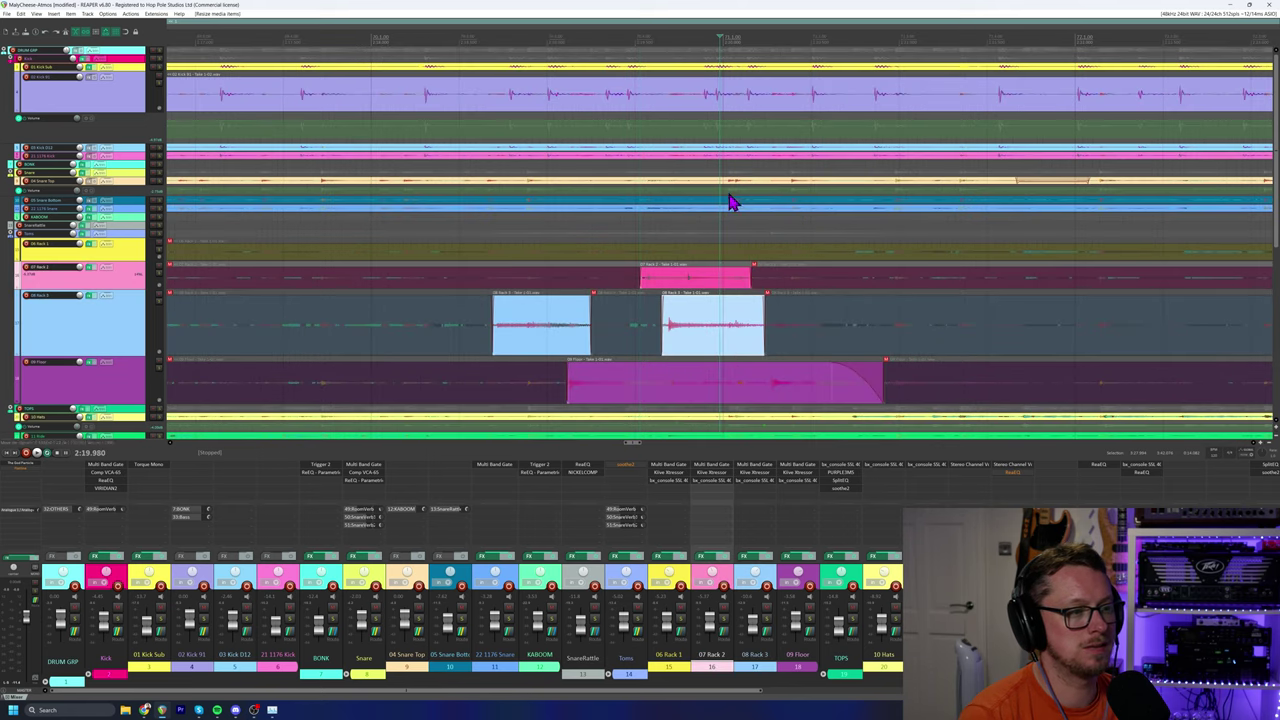
{"action": "scroll", "coordinate": [738, 287], "scroll_direction": "up", "scroll_amount": 3}
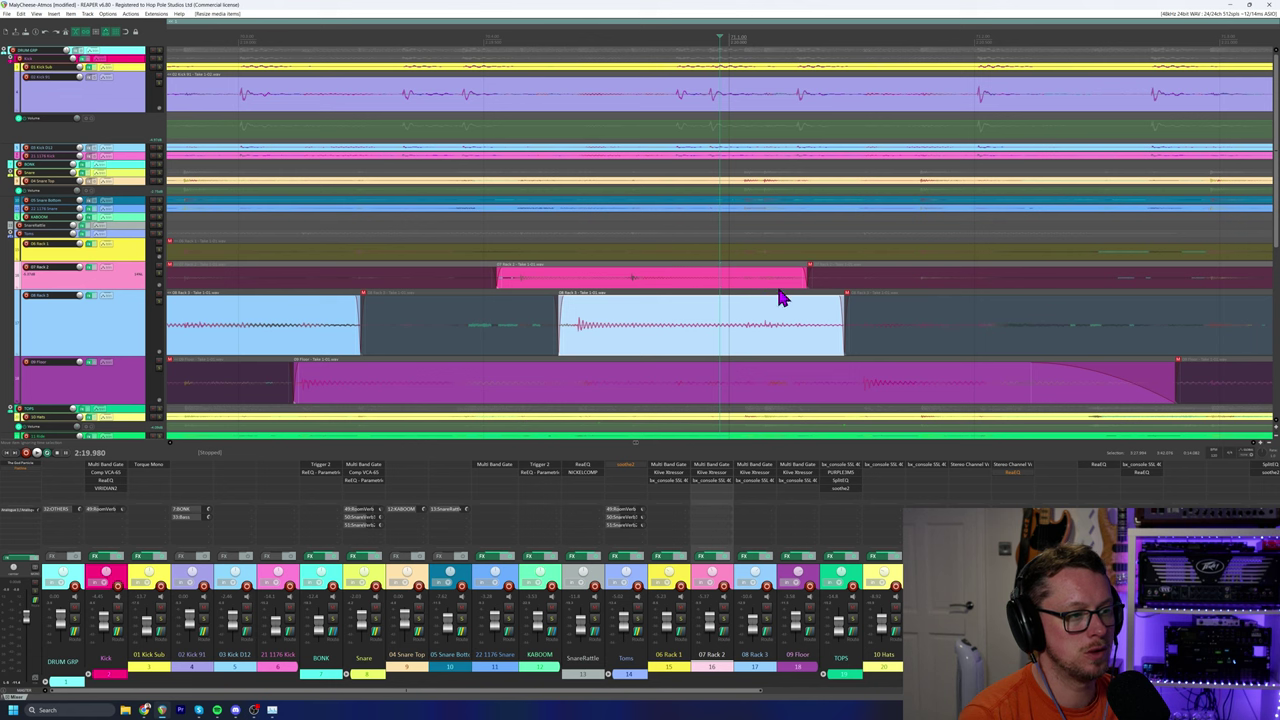
Replay the tom fill from 2:19.439, stop playback, and look over the tom clips across the whole song.
{"action": "scroll", "coordinate": [461, 36], "scroll_direction": "down", "scroll_amount": 5}
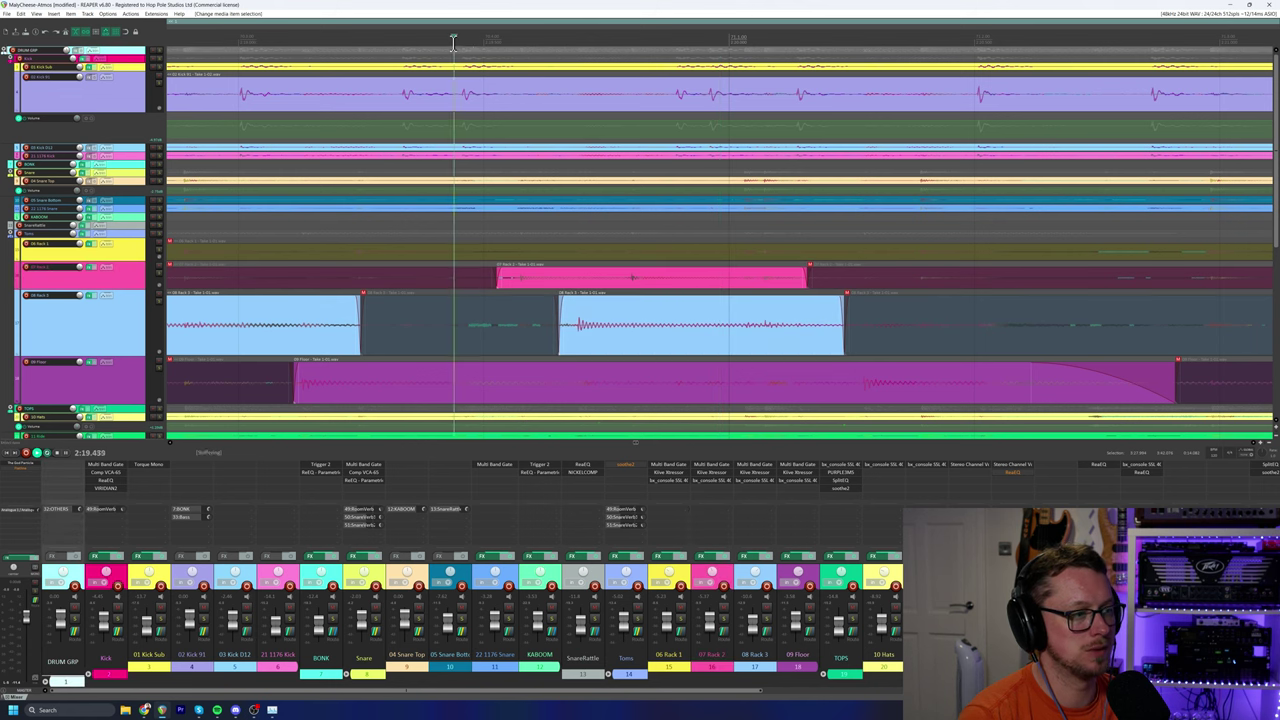
{"action": "key", "text": "space"}
{"action": "scroll", "coordinate": [680, 195], "scroll_direction": "down", "scroll_amount": 3}
{"action": "key", "text": "space"}
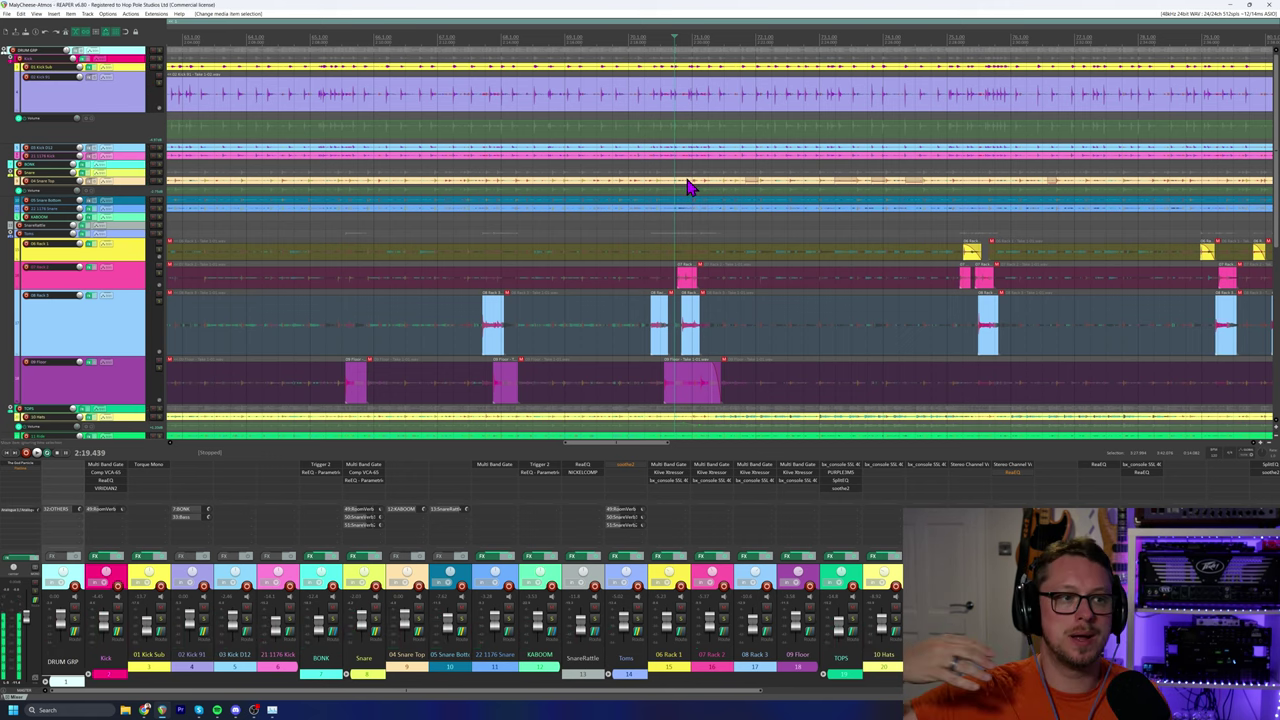
{"action": "scroll", "coordinate": [690, 190], "scroll_direction": "down", "scroll_amount": 6}
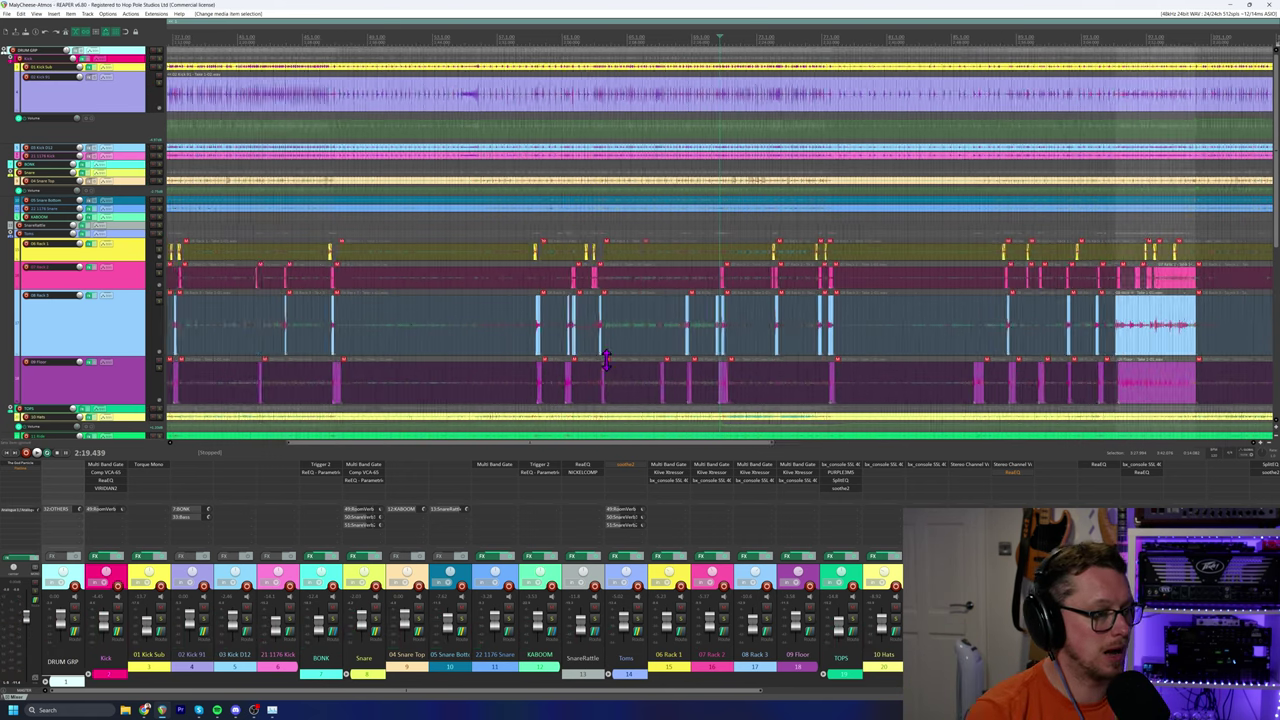
{"action": "scroll", "coordinate": [660, 320], "scroll_direction": "down", "scroll_amount": 3}
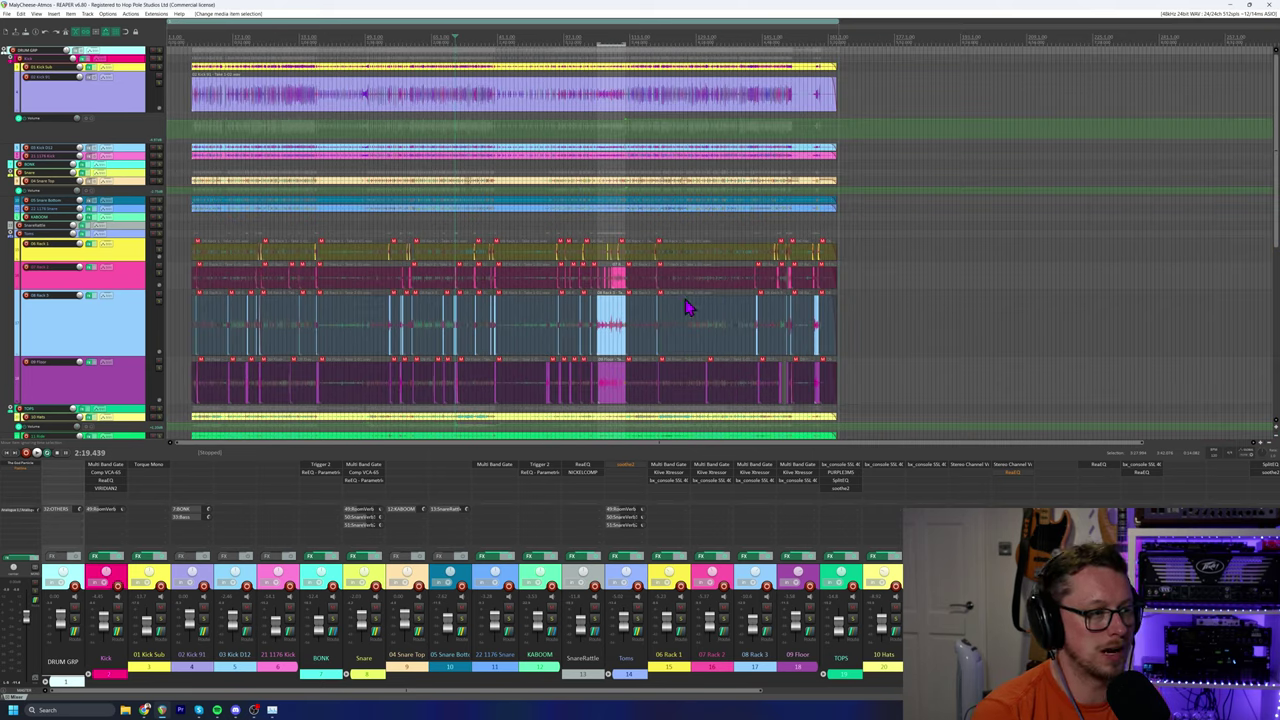